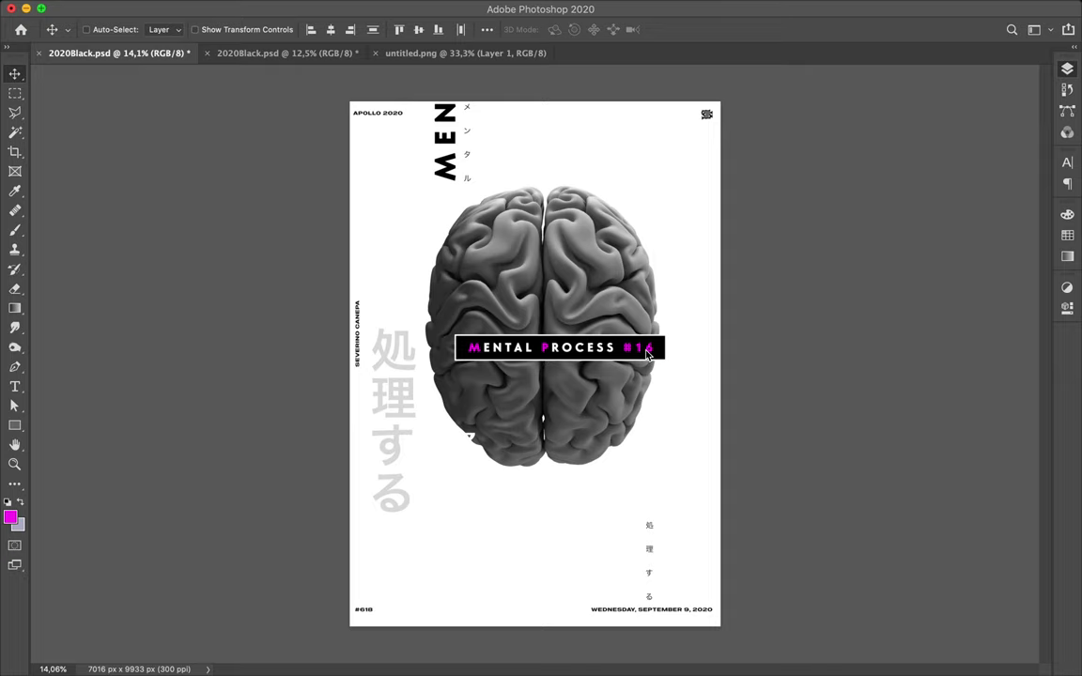
- Change the banner number from MENTAL PROCESS #16 to #17
key(F7)
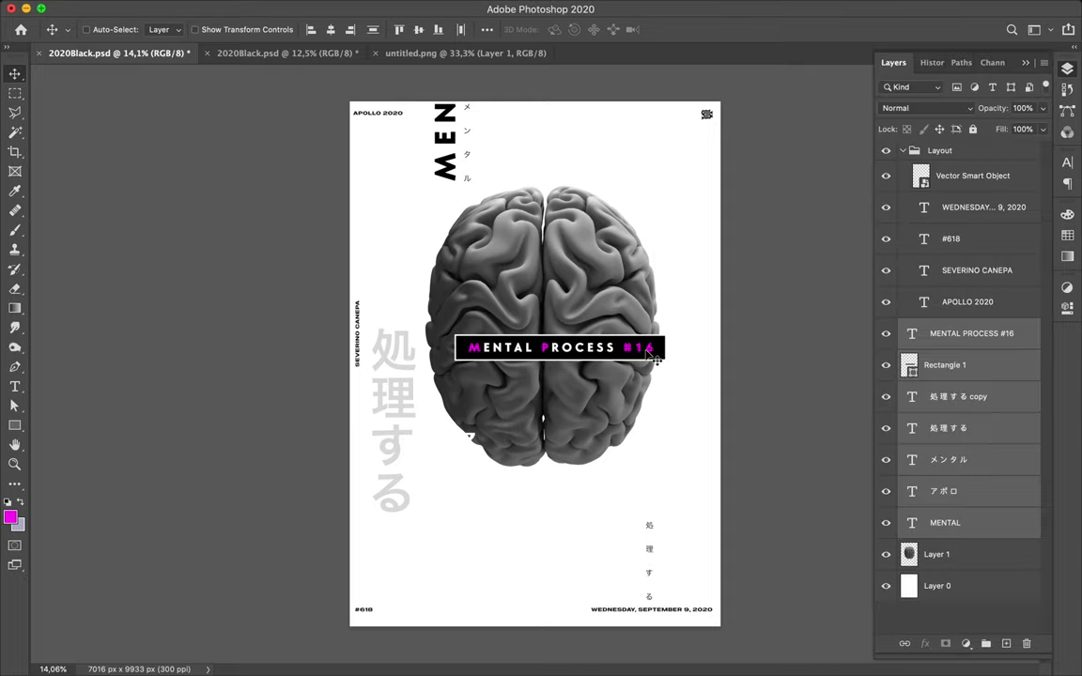
key(t)
drag(644, 347, 655, 348)
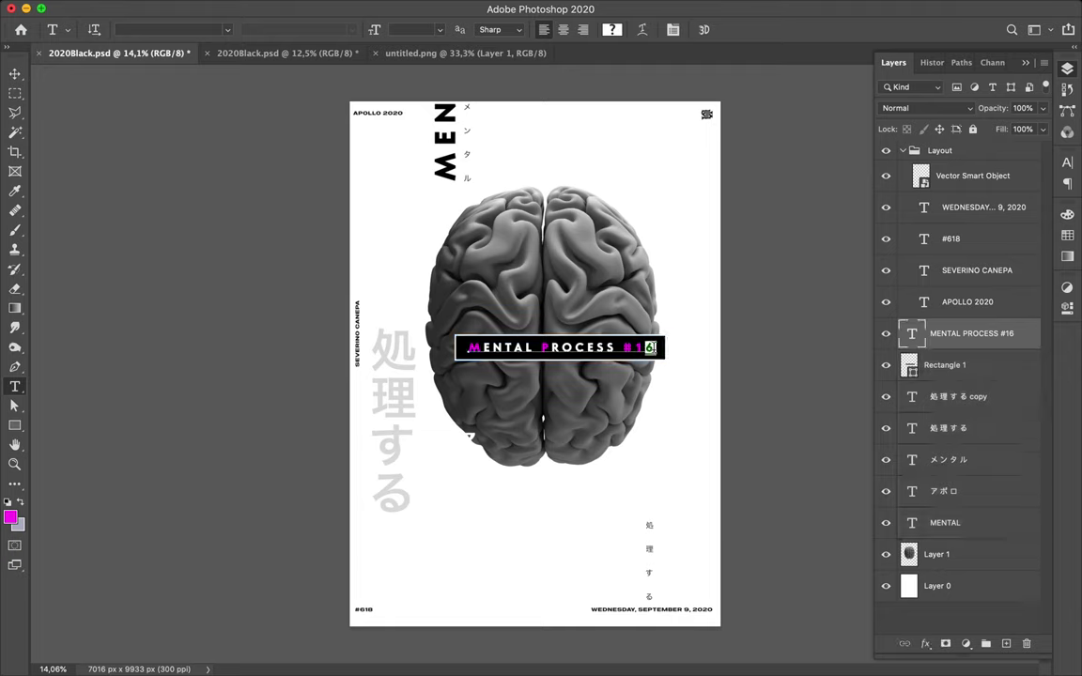
text(7)
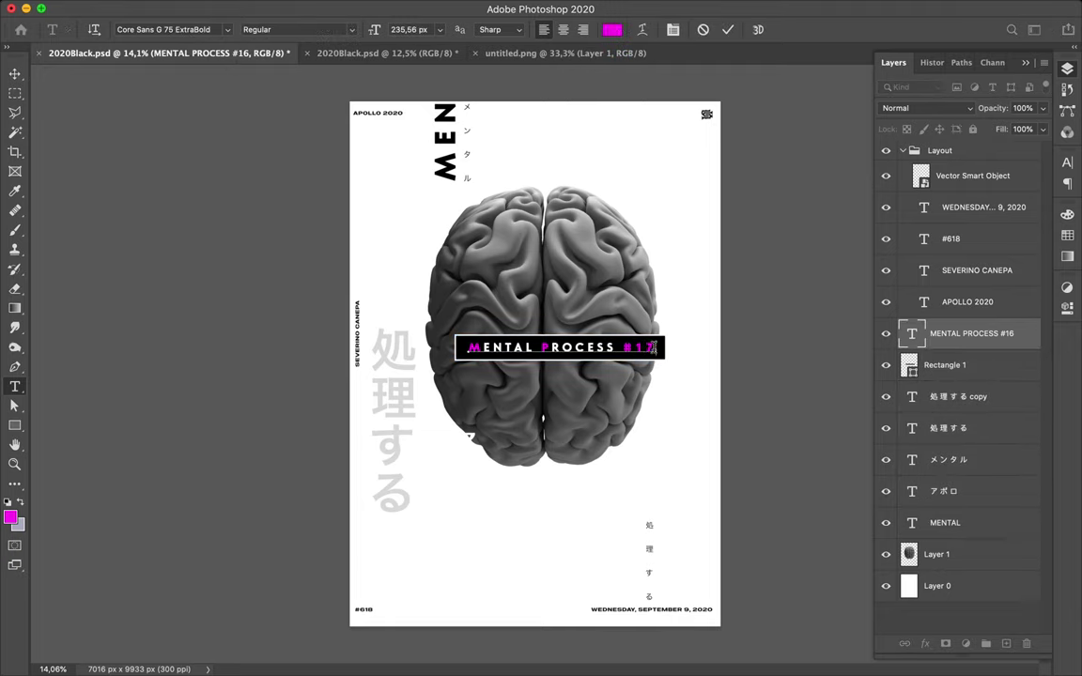
- Colour the banner's #17, the P of PROCESS and the M of MENTAL red from the Swatches panel
drag(625, 348, 657, 347)
click(1068, 237)
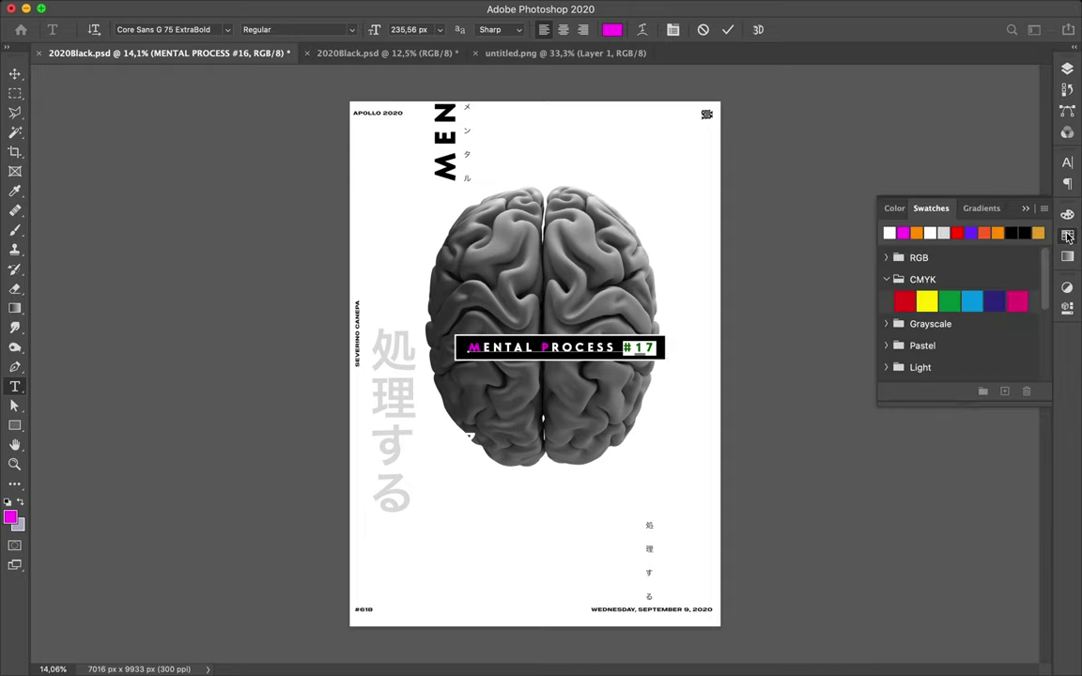
click(957, 232)
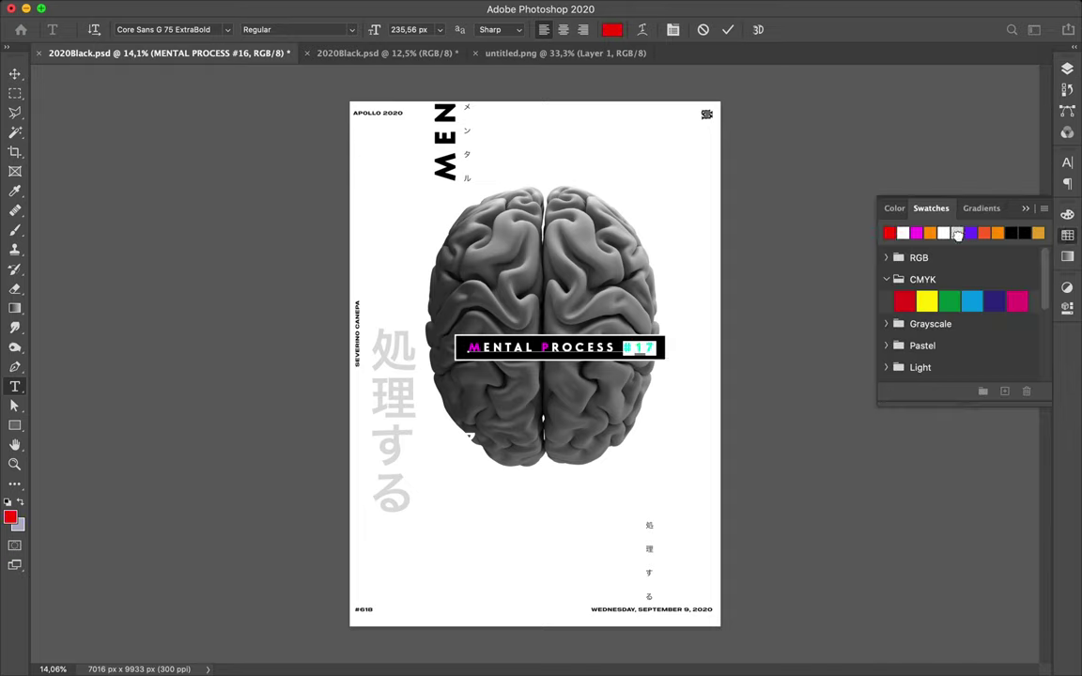
click(543, 345)
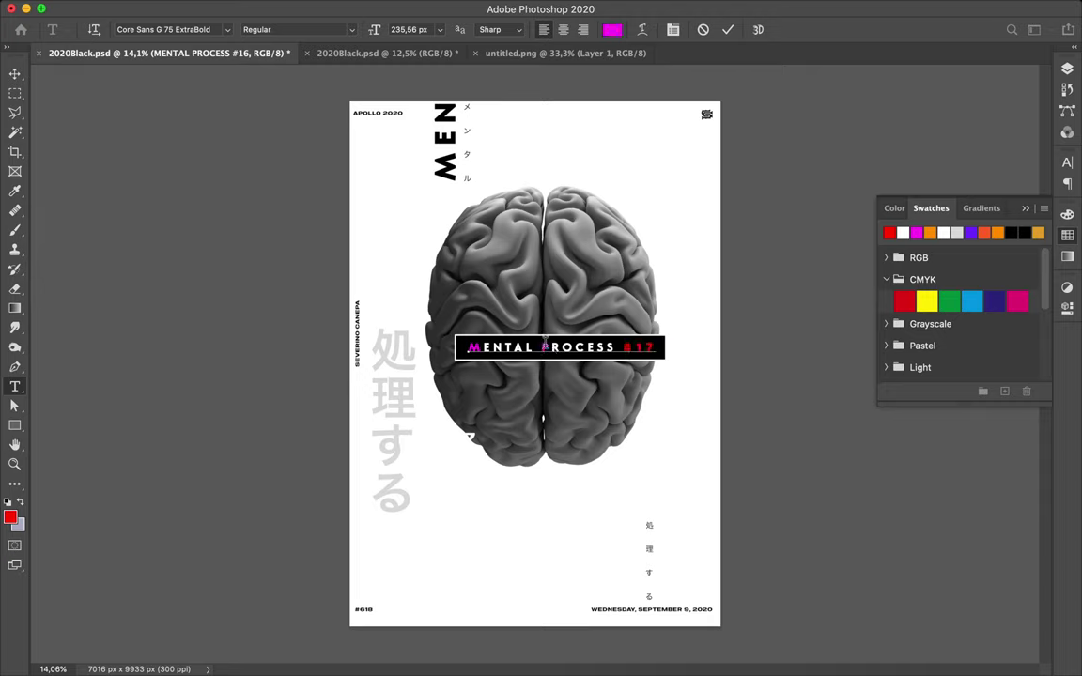
key(shift+Right)
click(889, 233)
click(888, 233)
mouse_move(14, 74)
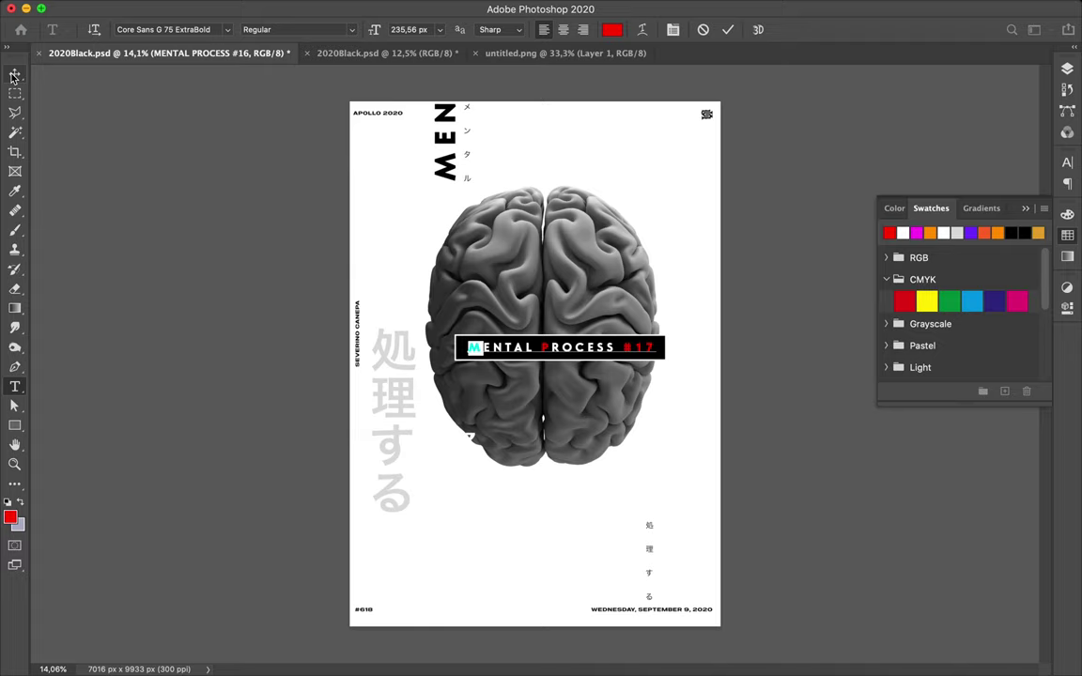
- Centre the MENTAL PROCESS #17 banner horizontally and vertically on the poster
click(14, 74)
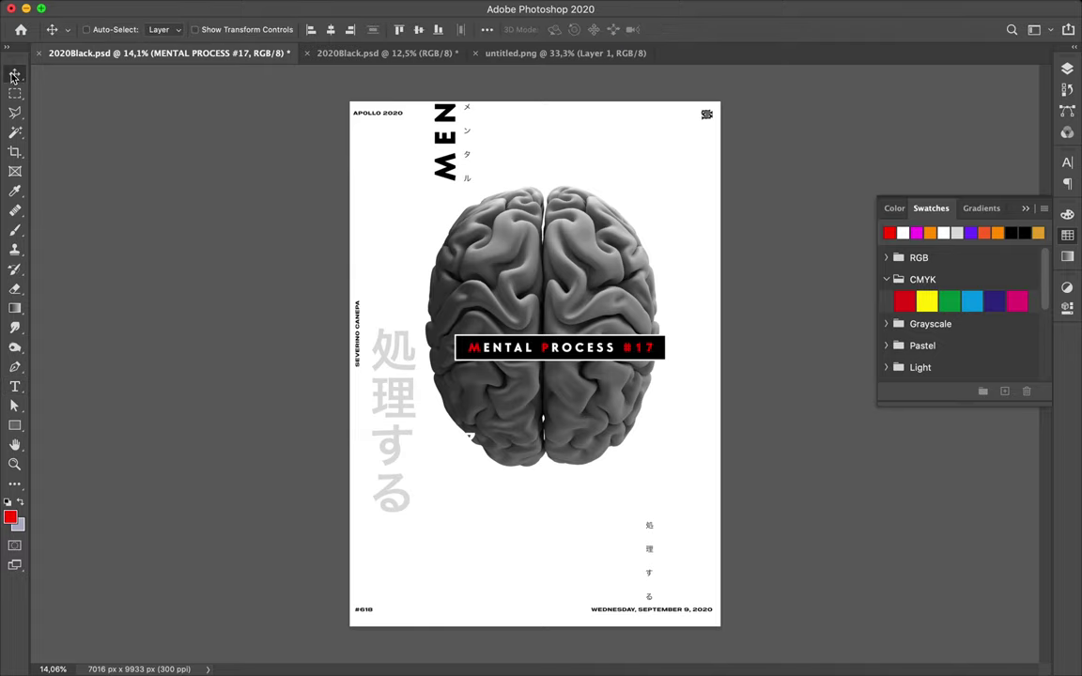
key(super)
super+click(419, 308)
click(330, 29)
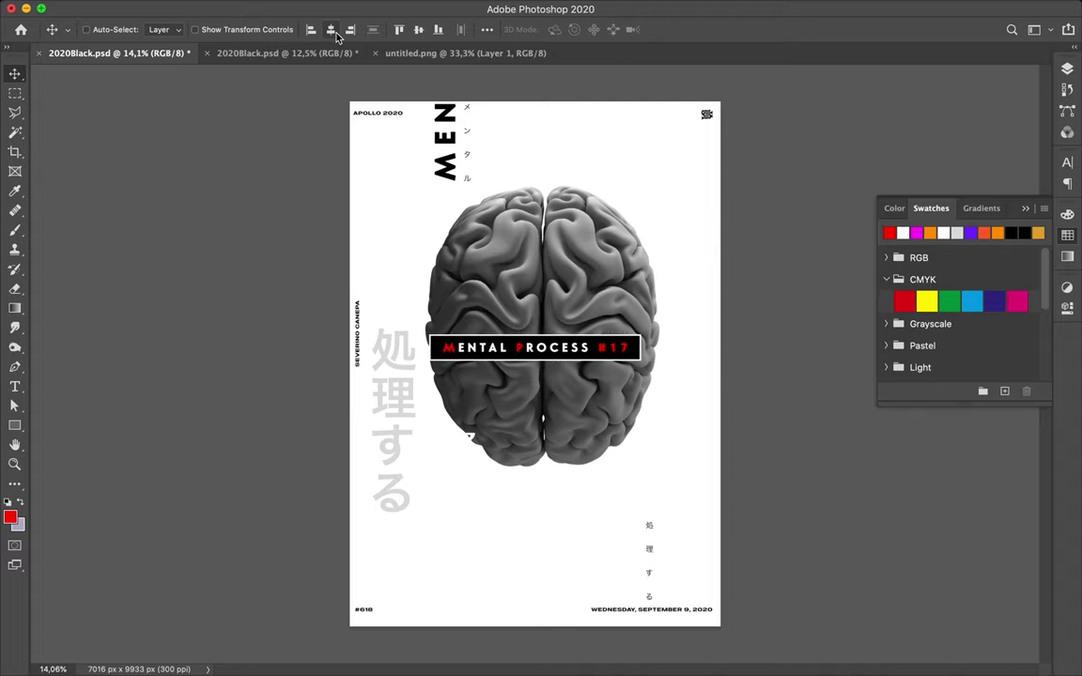
click(419, 29)
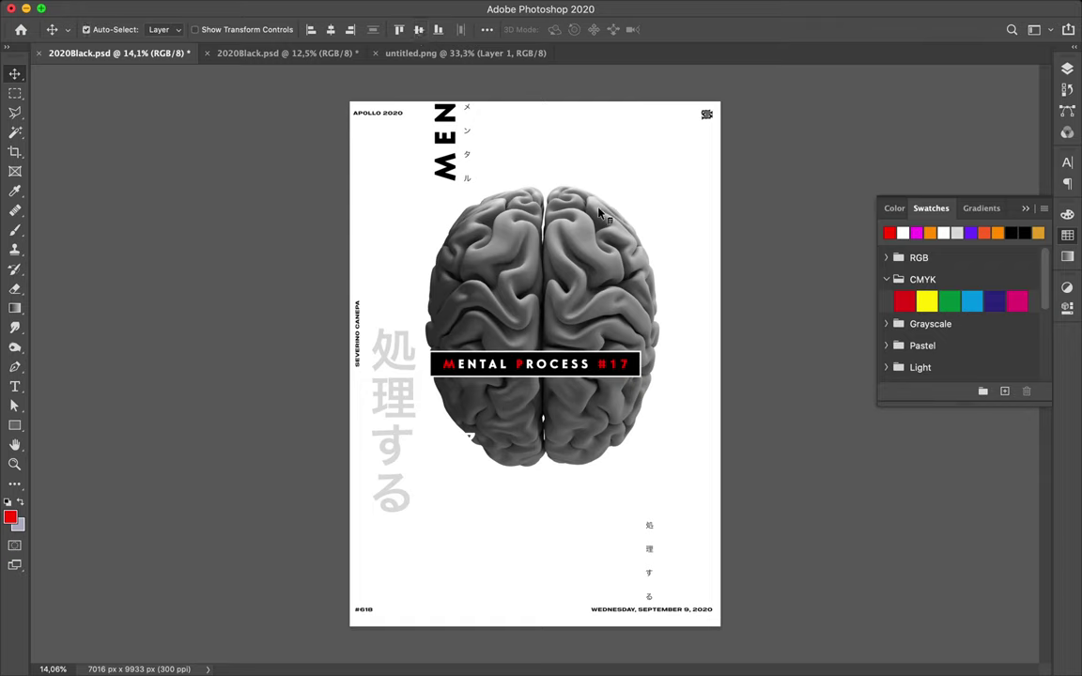
- Centre the brain image layer horizontally and vertically on the poster
super+click(537, 193)
click(331, 32)
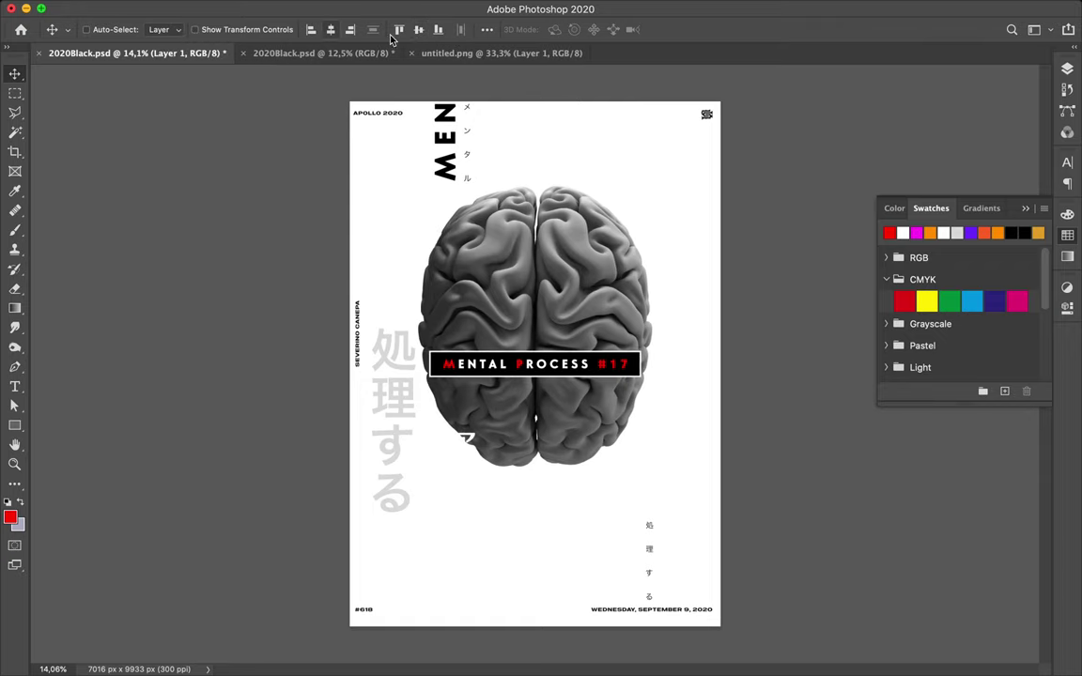
click(419, 30)
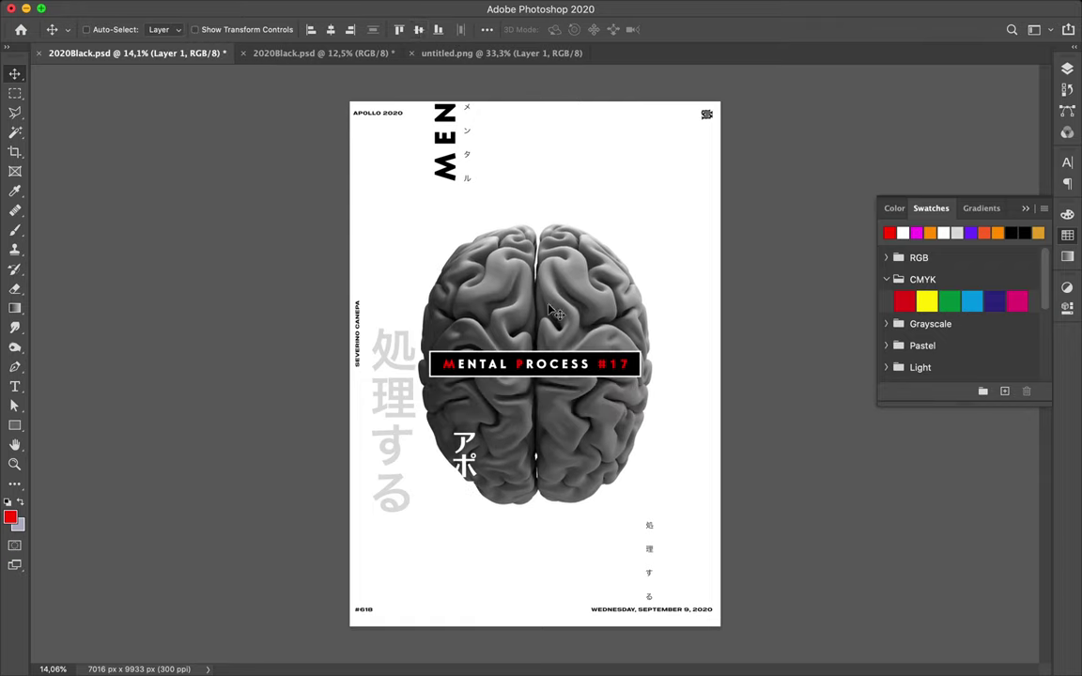
key(F7)
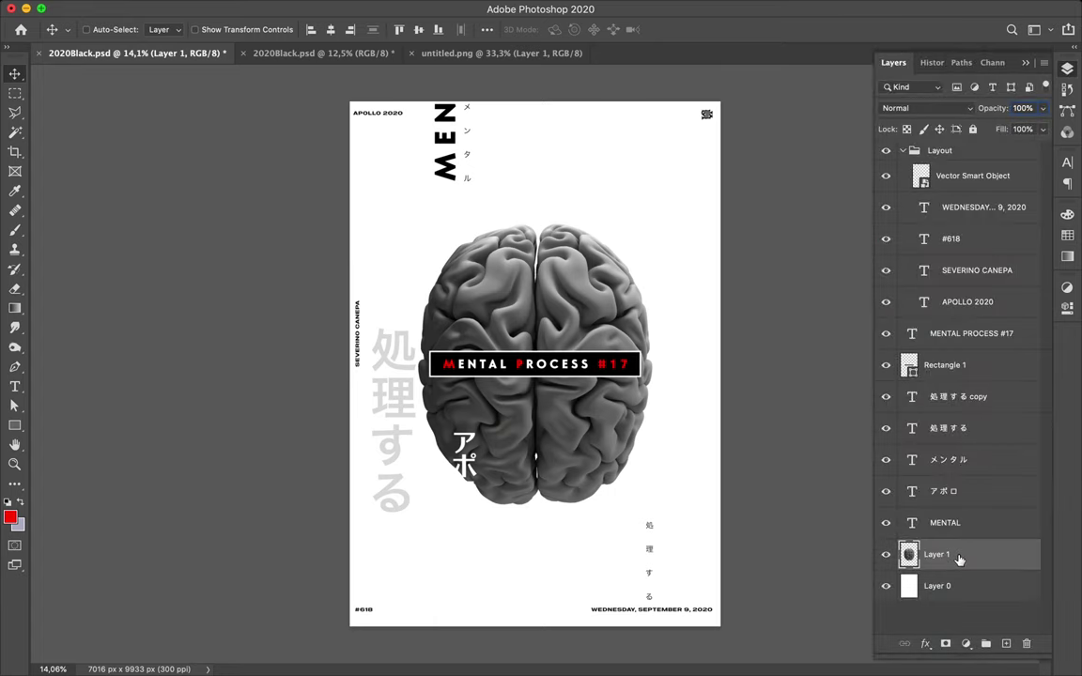
- Duplicate the brain layer, undoing an accidentally added mask
key(super+j)
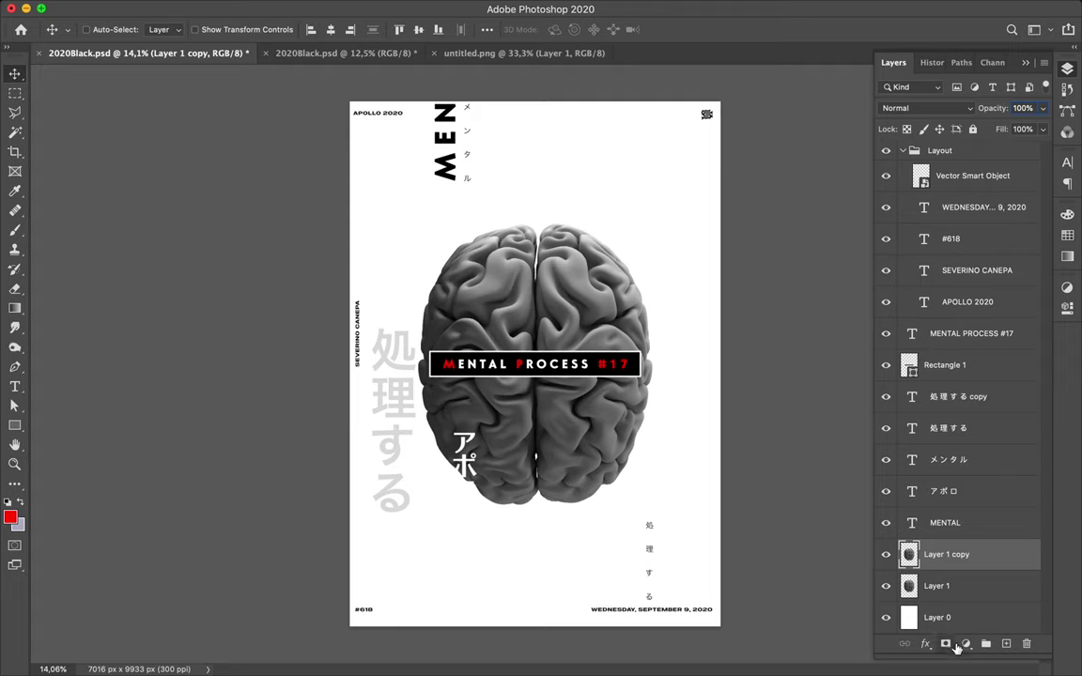
click(954, 645)
key(super+z)
- Add a Levels adjustment with input levels 14, 1.00 and 243
click(965, 644)
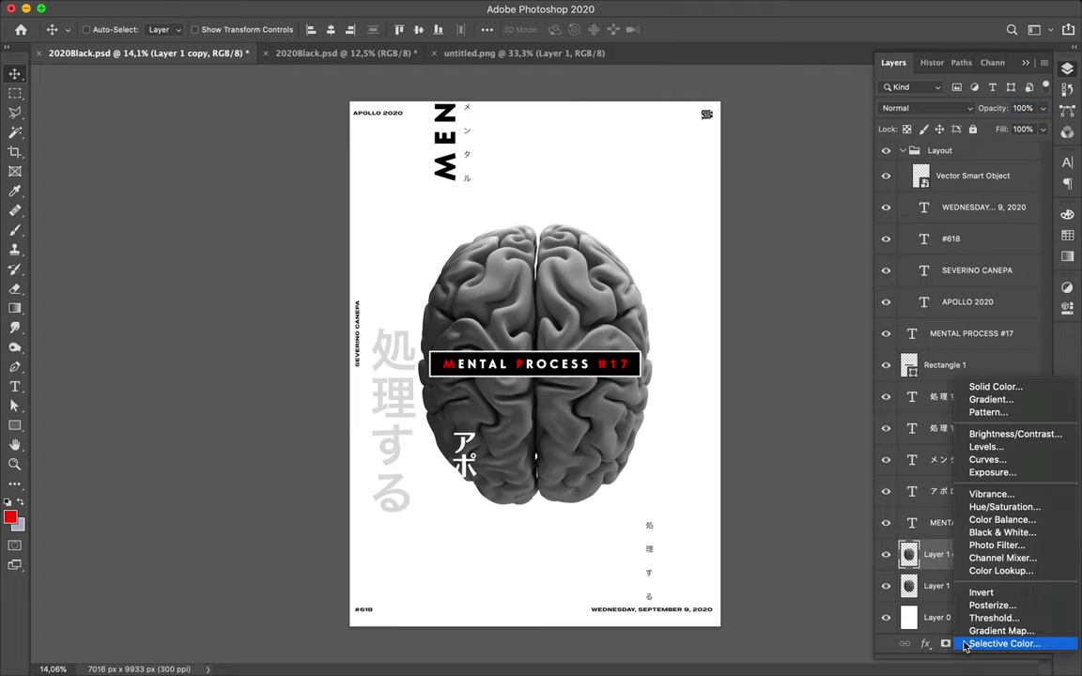
click(977, 447)
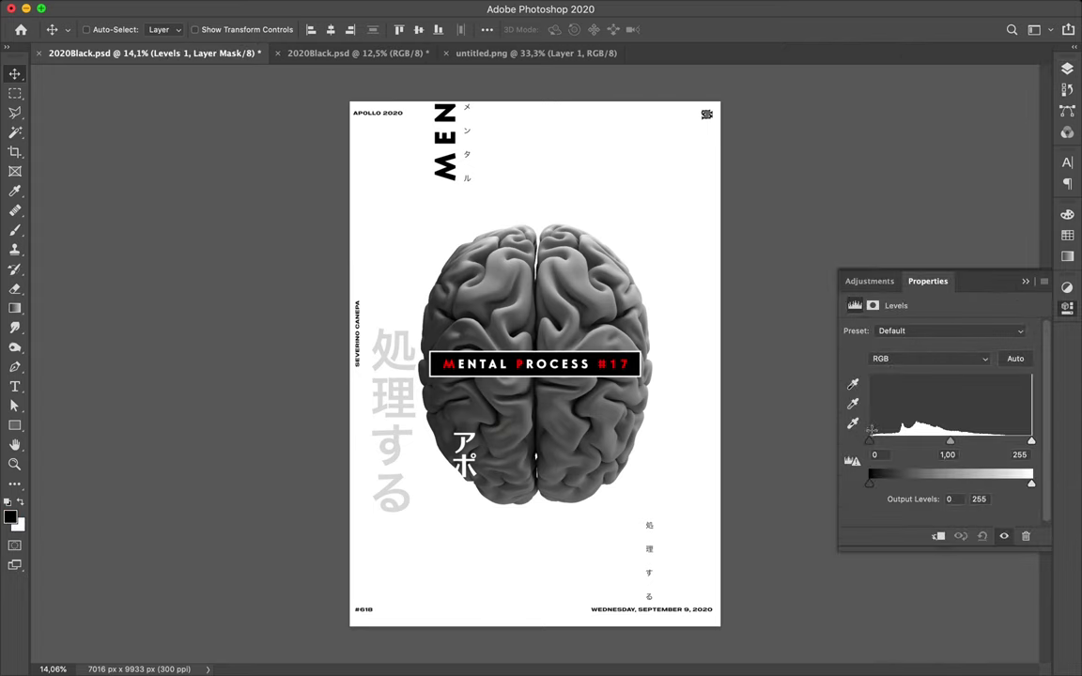
drag(870, 442, 880, 444)
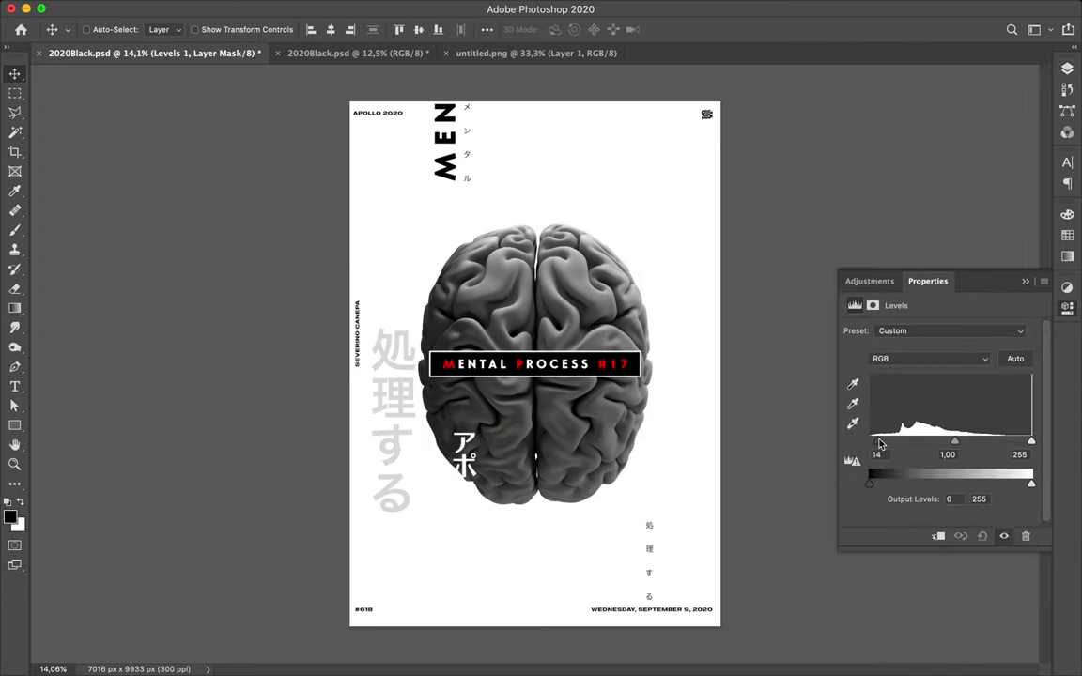
drag(1030, 449, 1027, 449)
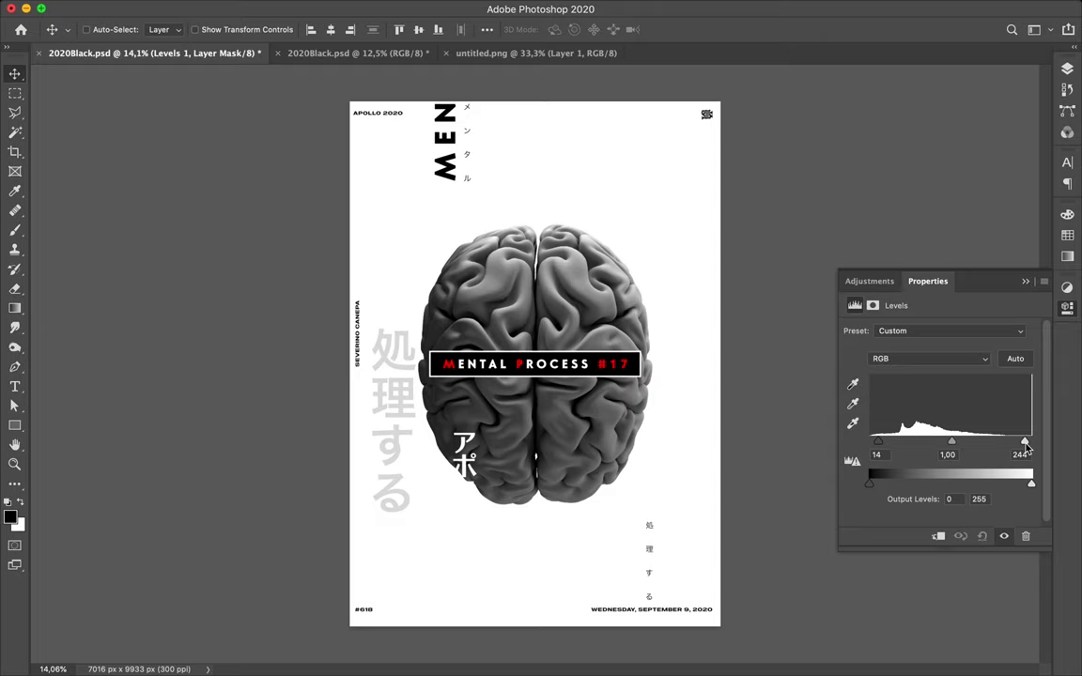
drag(1026, 448, 1026, 449)
key(F7)
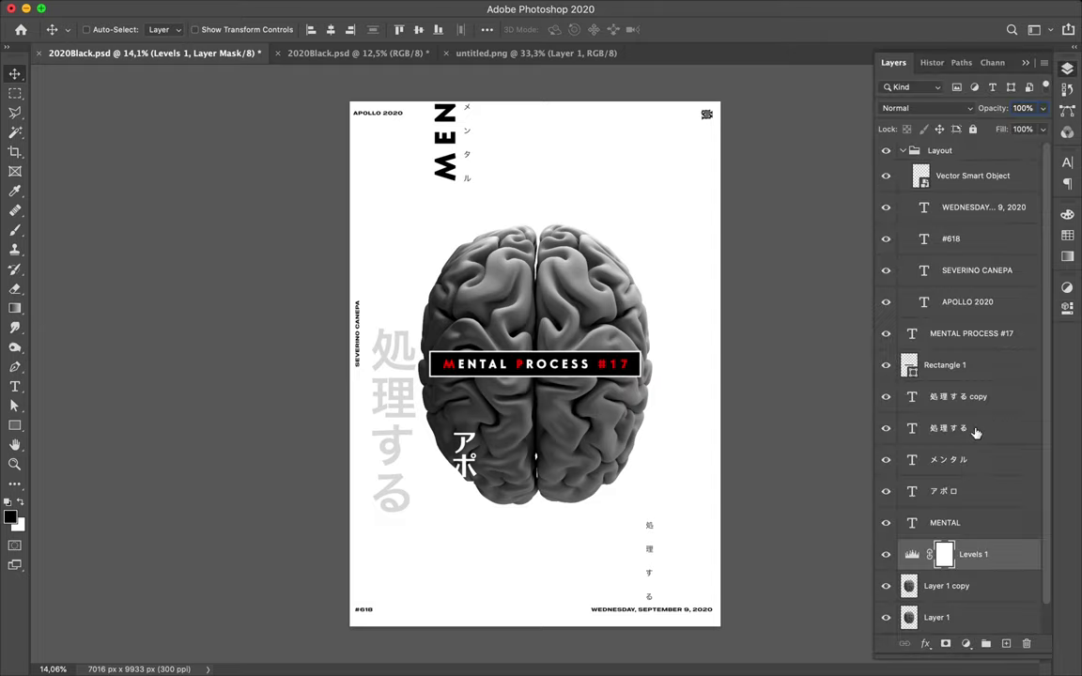
click(968, 644)
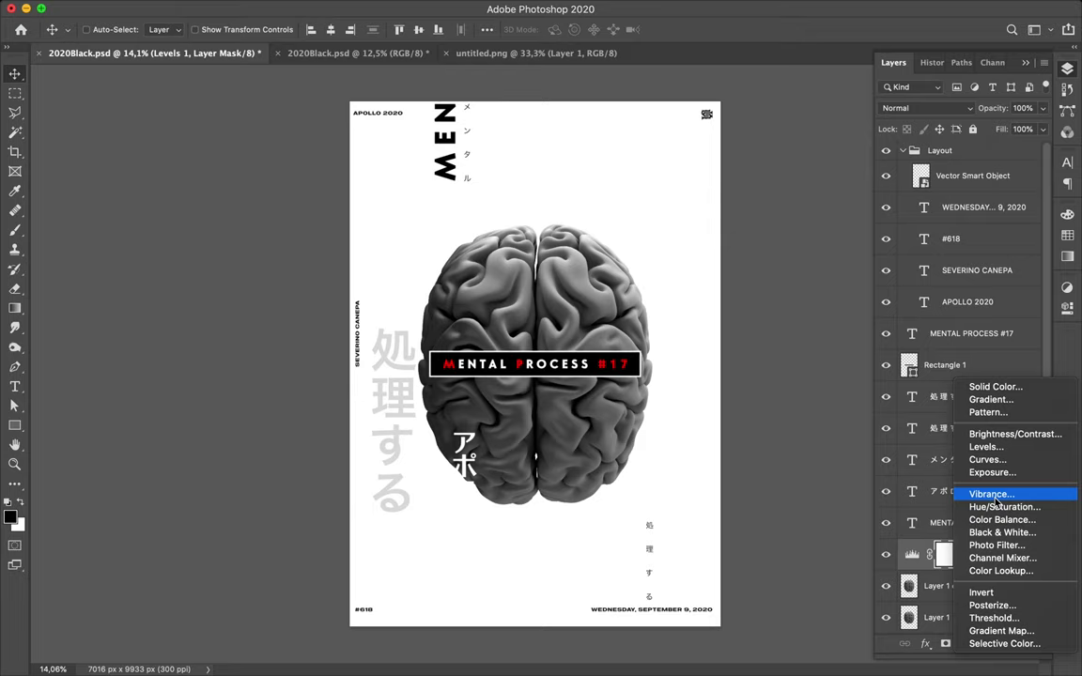
- Add a Vibrance 1 adjustment above Levels 1 with Vibrance and Saturation pushed to +100
click(996, 495)
click(941, 346)
drag(941, 347, 1051, 342)
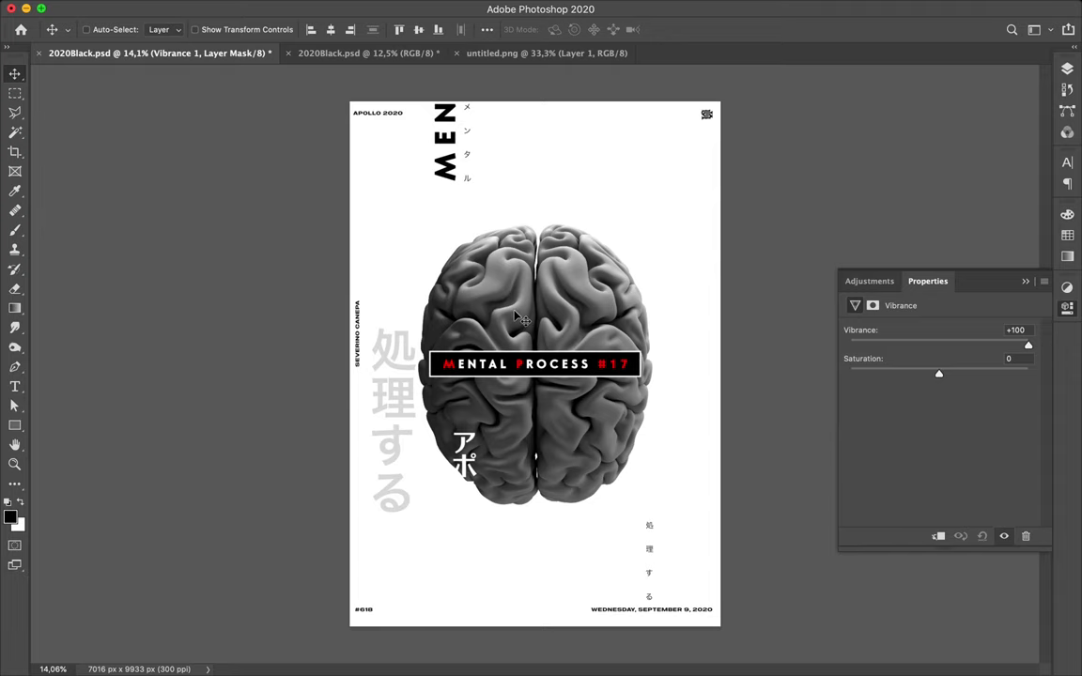
scroll(515, 313, up, 3)
scroll(514, 316, up, 2)
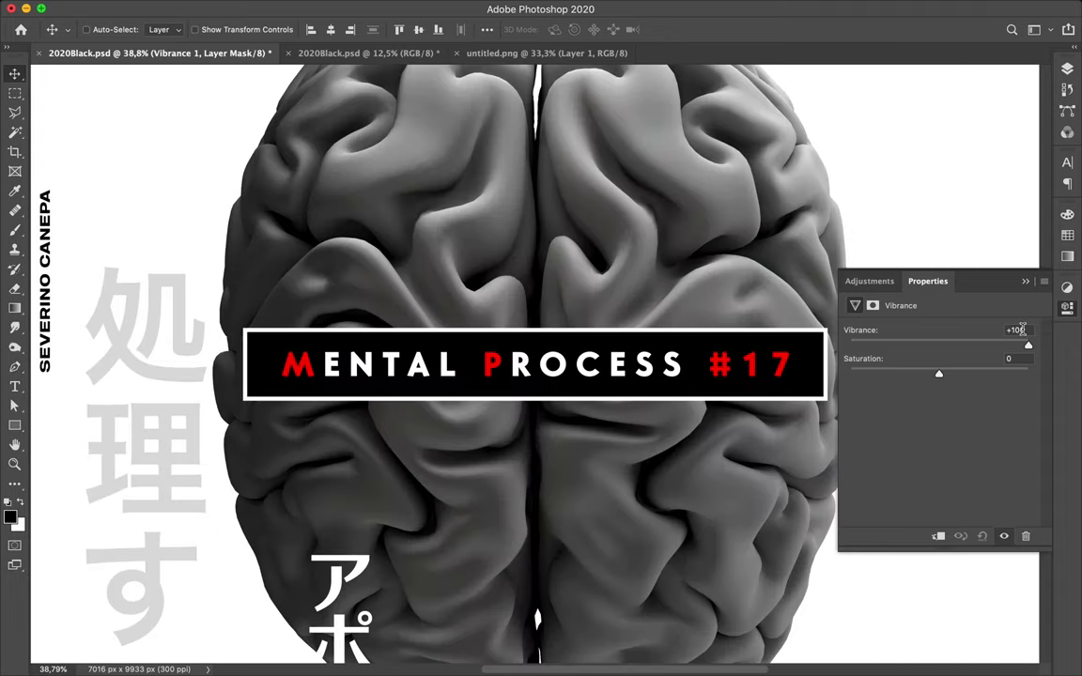
drag(1027, 345, 762, 353)
mouse_move(850, 346)
mouse_down()
mouse_move(1028, 345)
mouse_move(730, 341)
mouse_up()
mouse_move(938, 374)
mouse_down()
mouse_move(1062, 378)
mouse_move(789, 372)
mouse_up()
click(1067, 69)
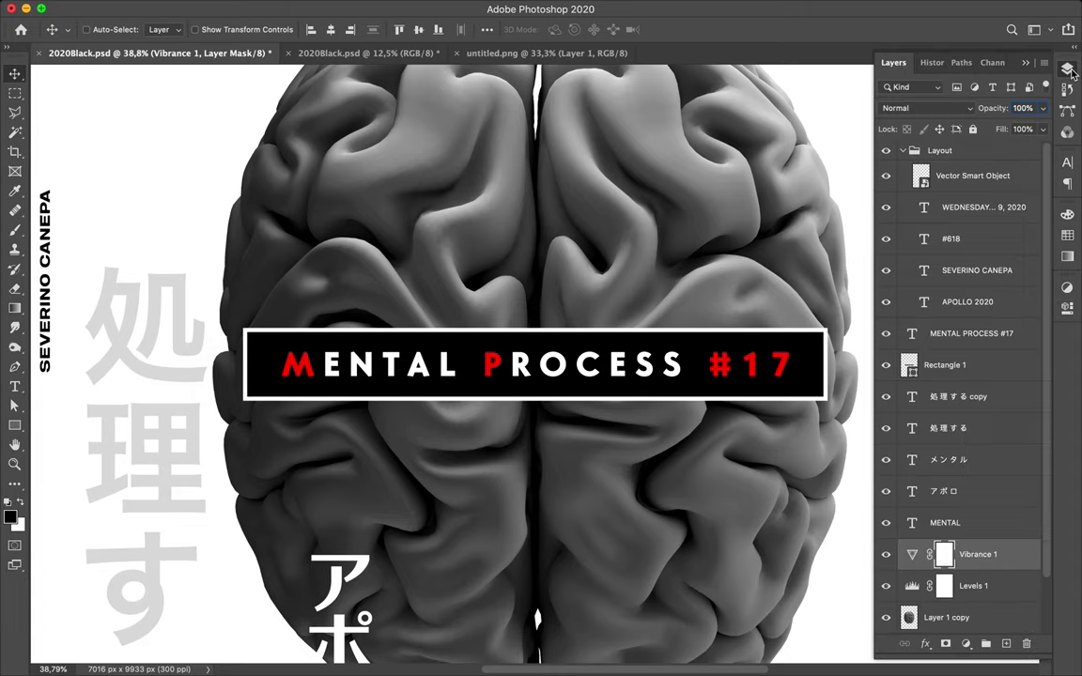
- Duplicate the brain copy again and sharpen it with a High Pass filter at increased radius
click(963, 620)
key(ctrl+j)
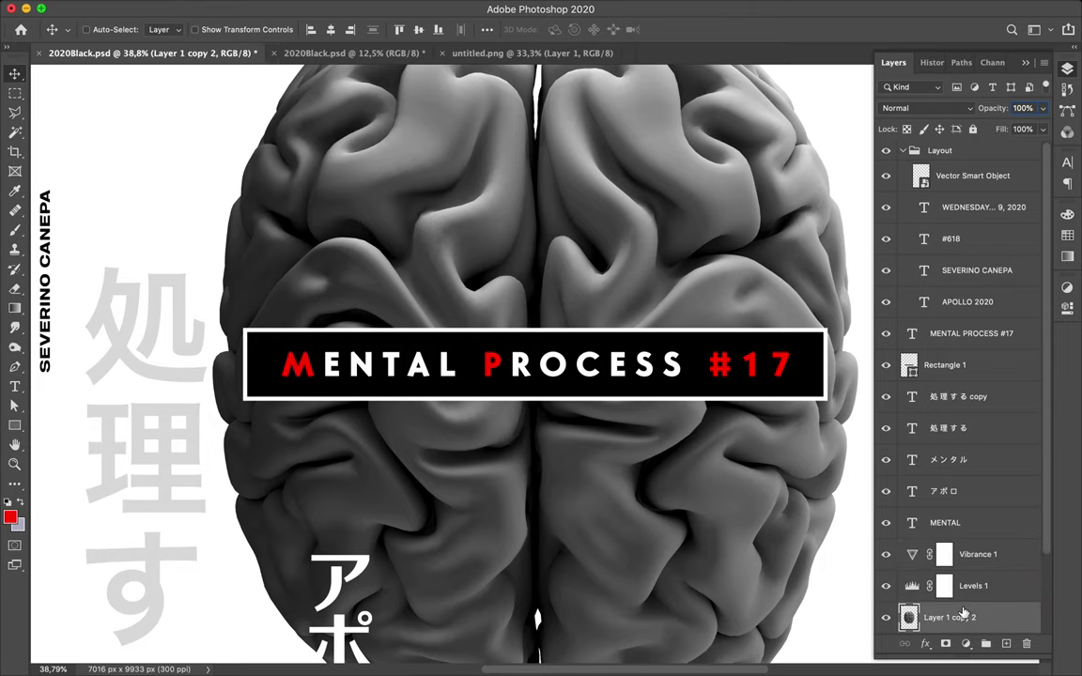
scroll(963, 613, down, 5)
click(350, 7)
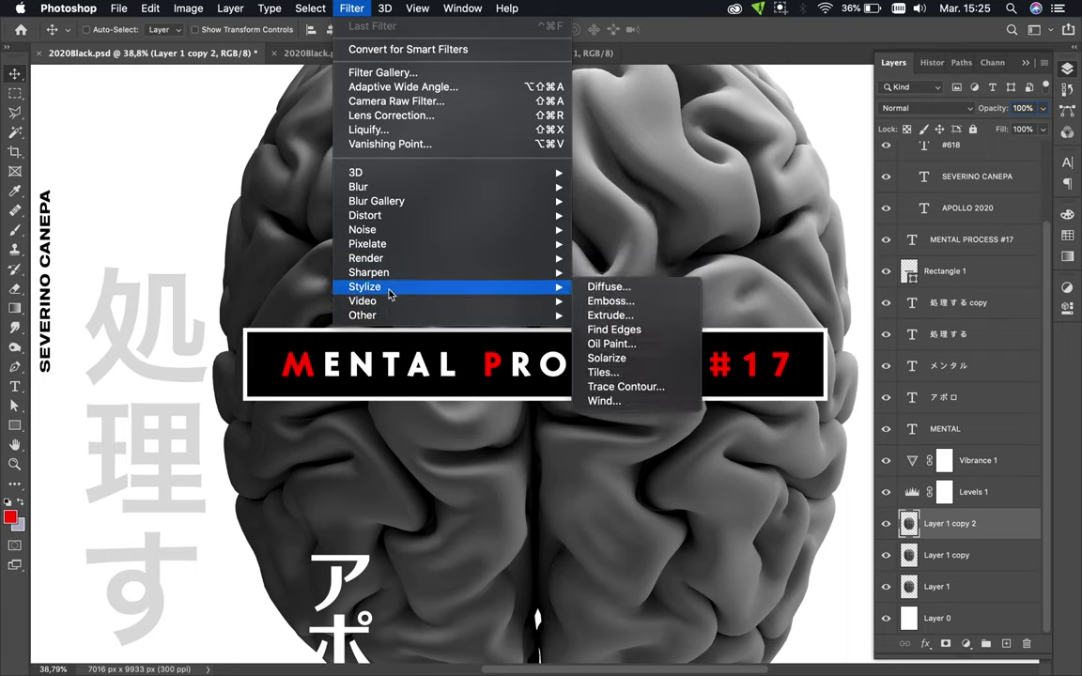
mouse_move(451, 316)
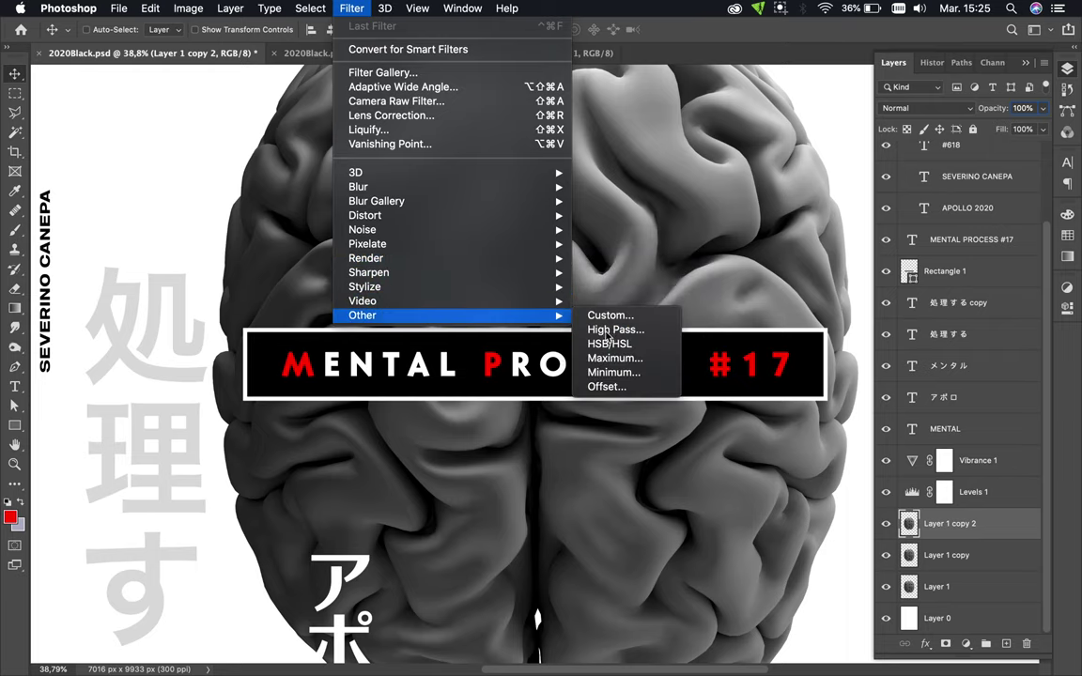
key(Escape)
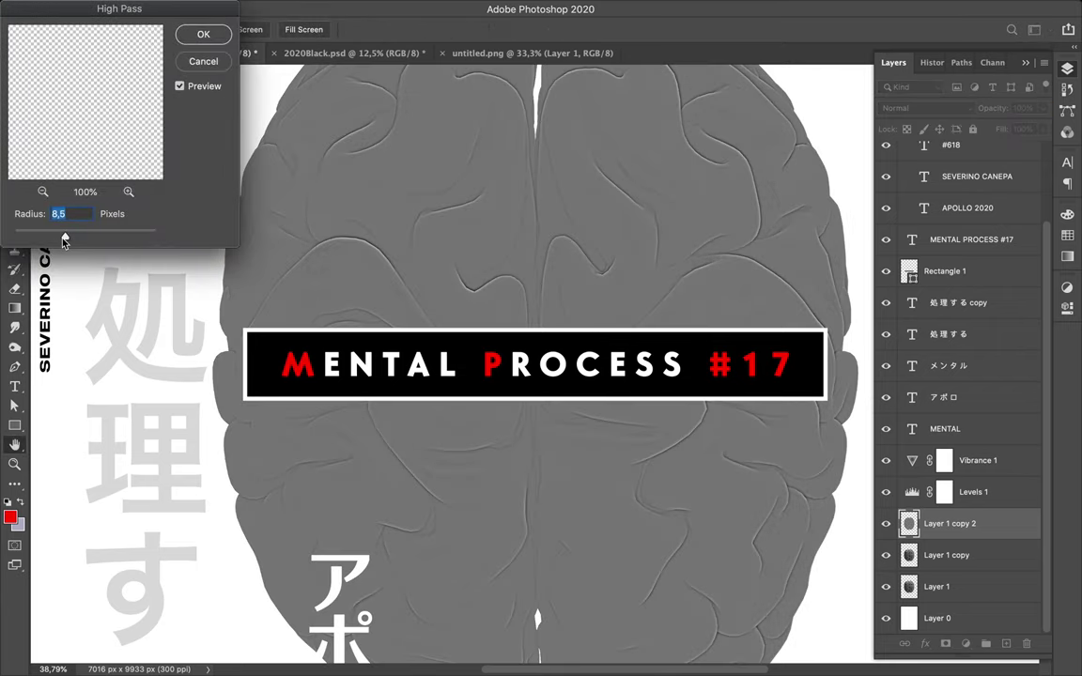
mouse_move(63, 241)
mouse_down()
mouse_move(114, 240)
mouse_move(92, 239)
mouse_up()
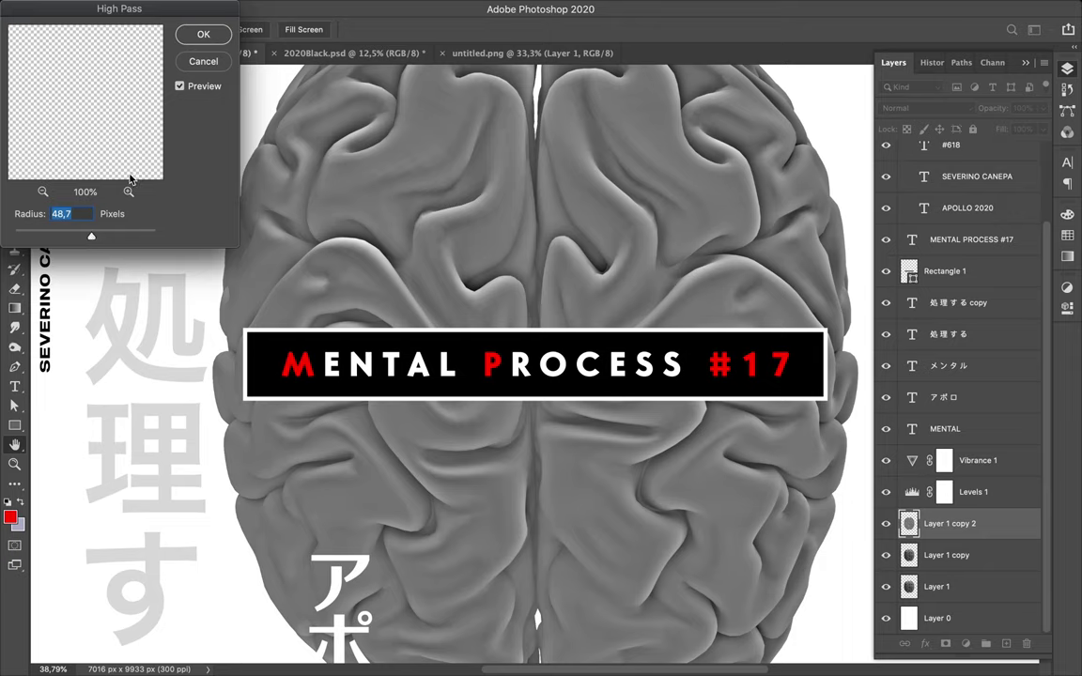
click(208, 35)
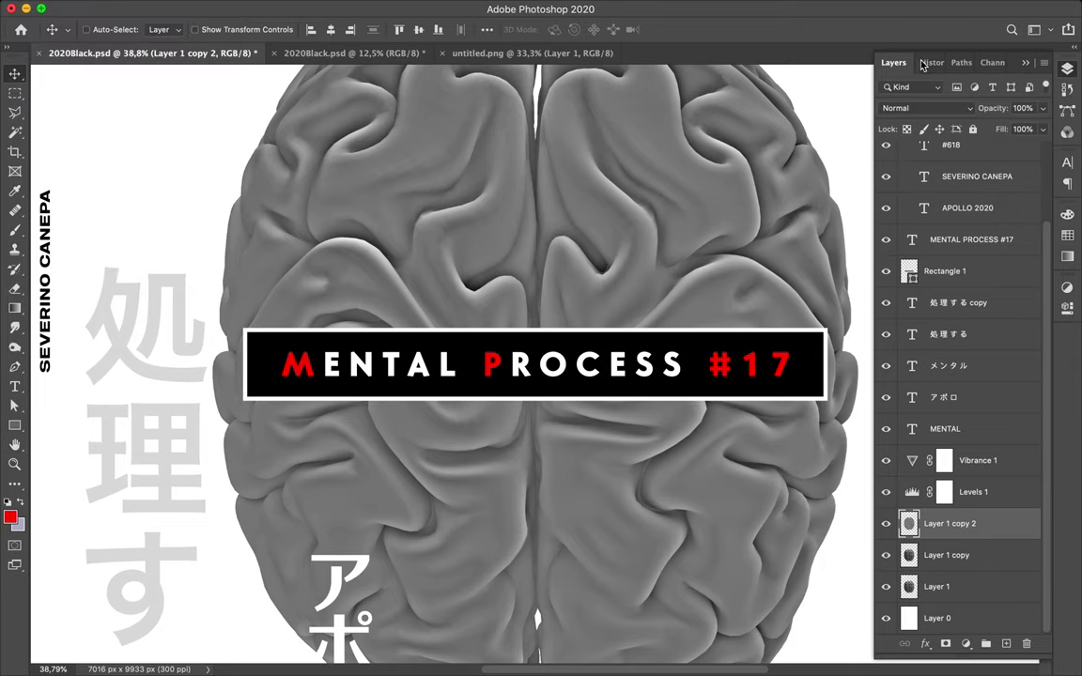
- Set the new copy's blend mode to Overlay and lower its Fill to 10%
click(958, 109)
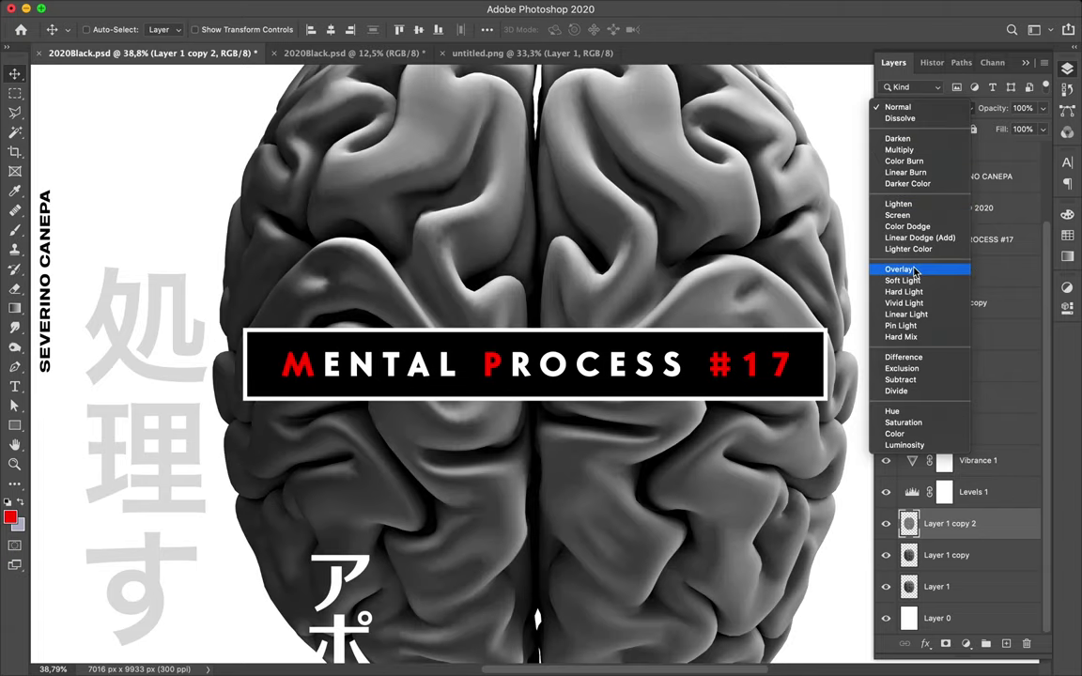
click(900, 269)
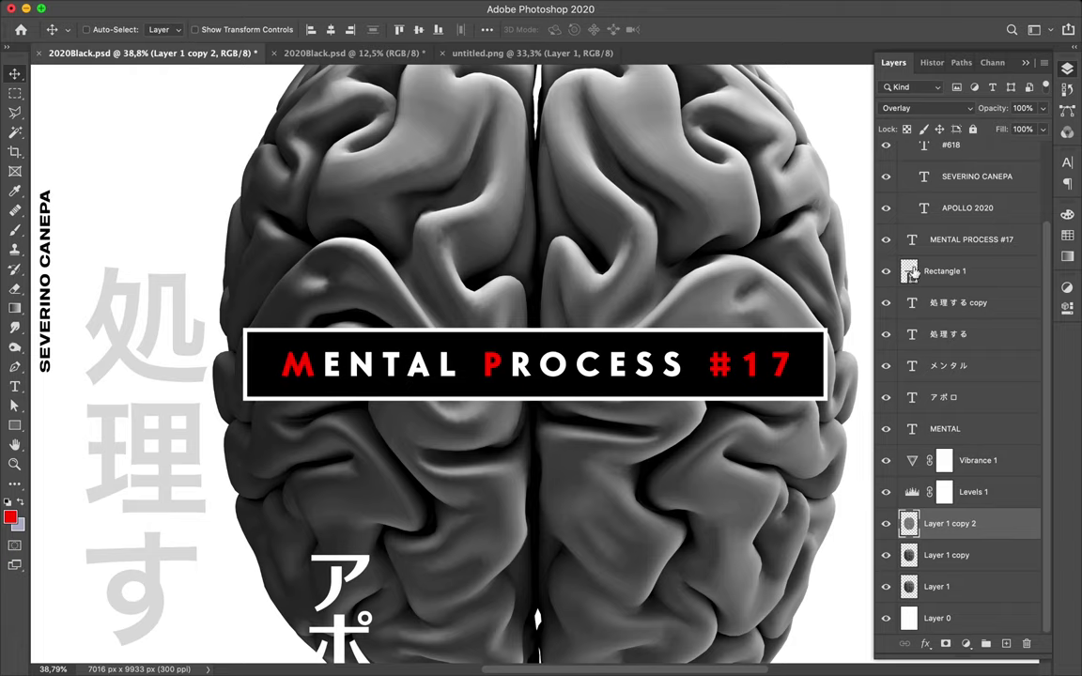
mouse_move(1043, 129)
mouse_down()
mouse_move(1017, 150)
mouse_move(979, 152)
mouse_up()
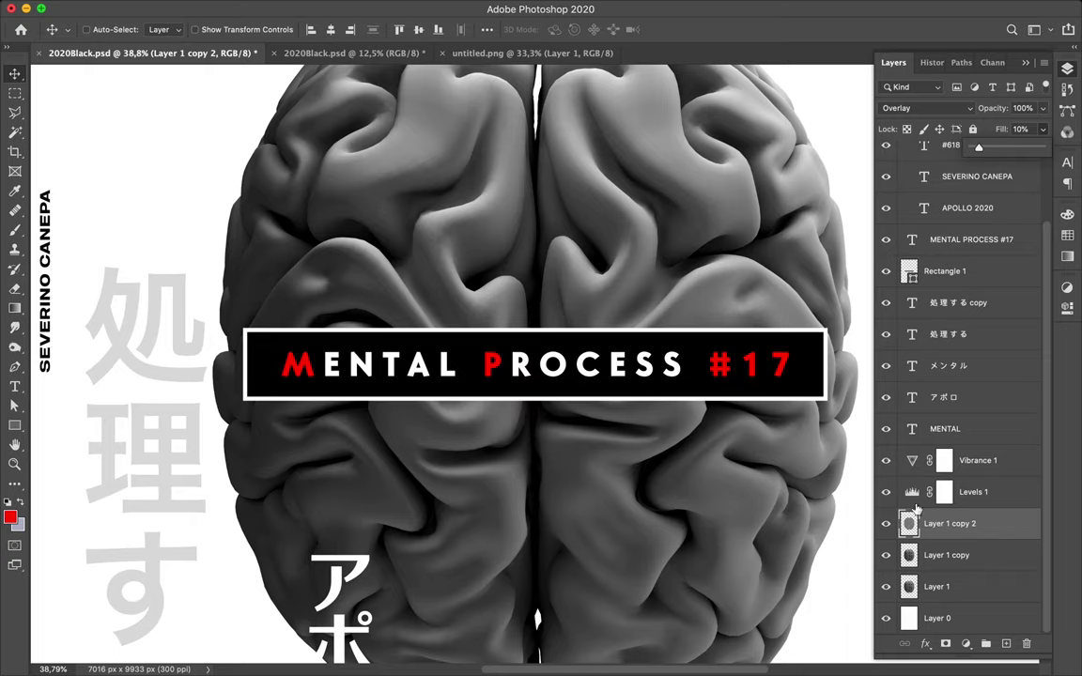
- Compare the top brain copy on and off, then merge Layer 1 through Vibrance 1 into one layer
click(886, 524)
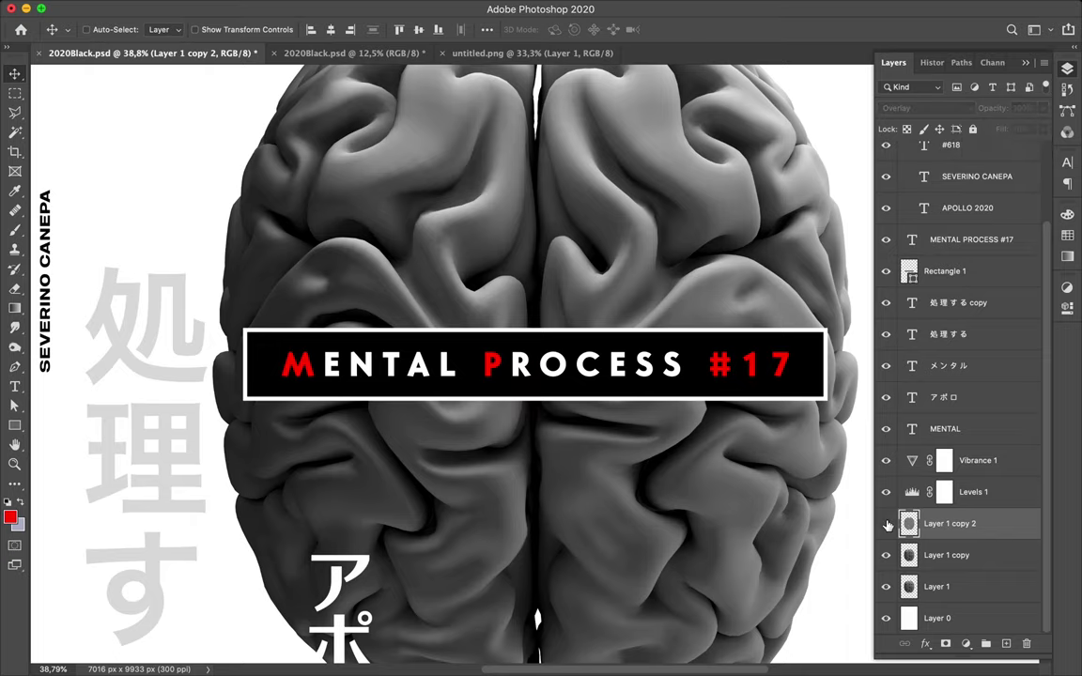
click(886, 524)
scroll(602, 277, down, 2)
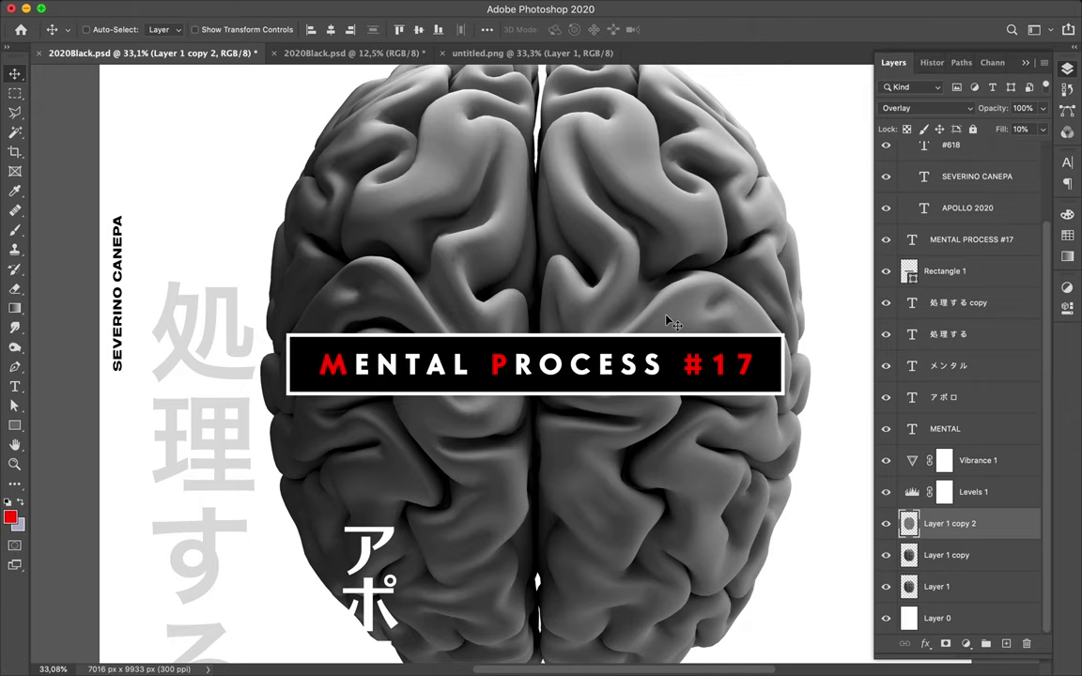
click(967, 586)
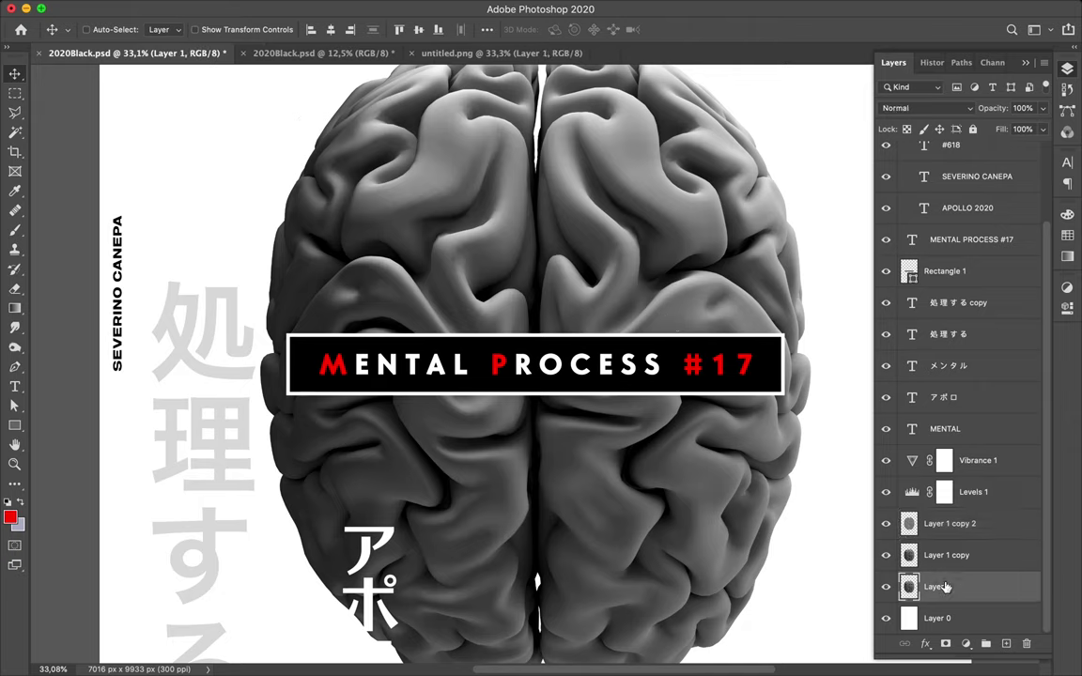
shift+click(978, 471)
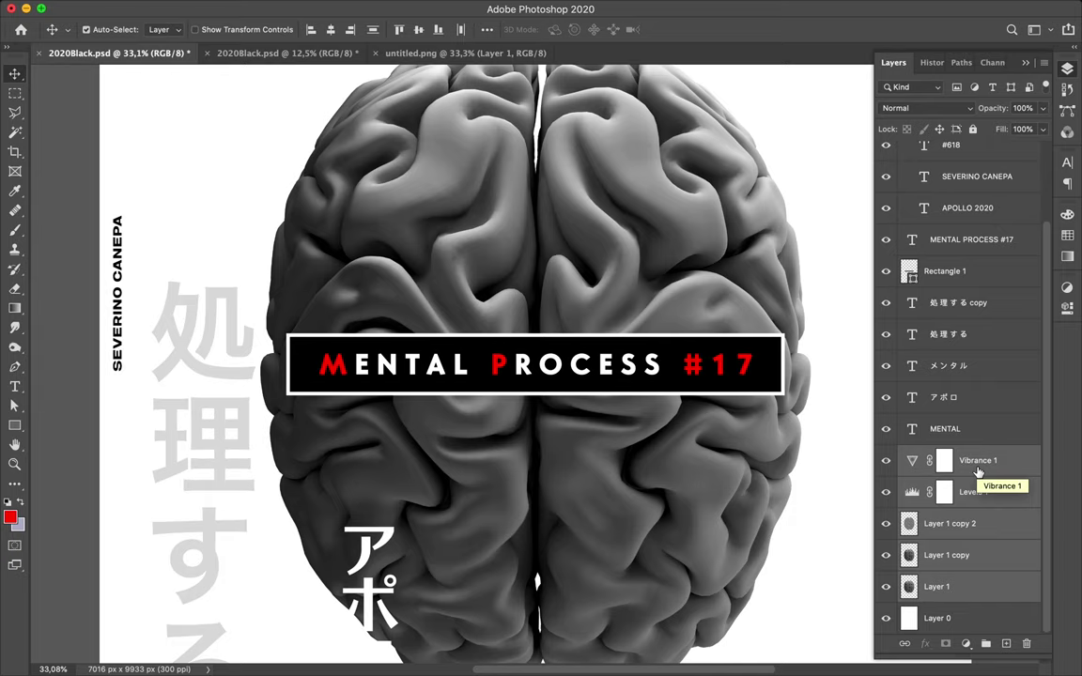
key(ctrl+e)
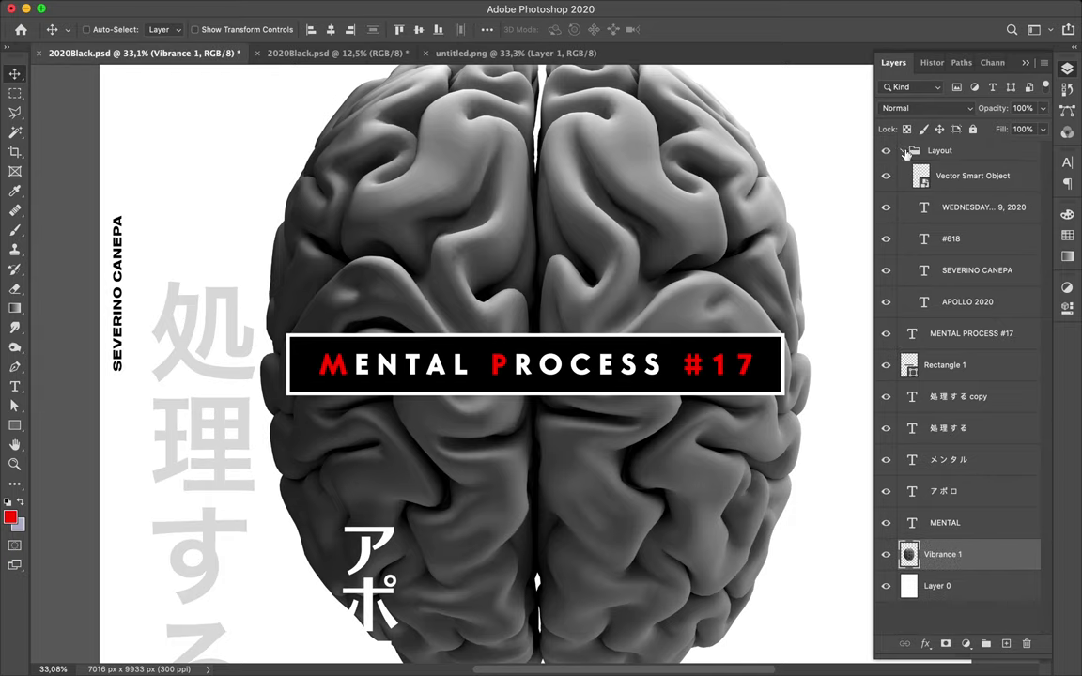
- Collapse the Layout group, zoom to see the whole poster, and select APOLLO 2020 for transforming
click(903, 151)
key(ctrl+0)
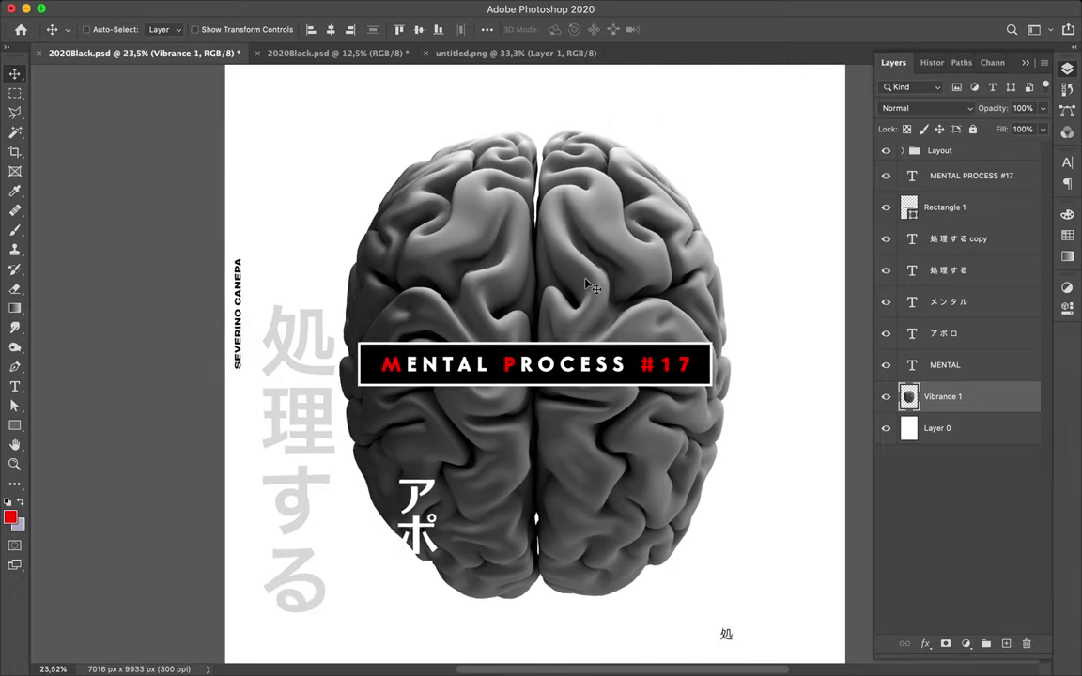
key(ctrl+minus)
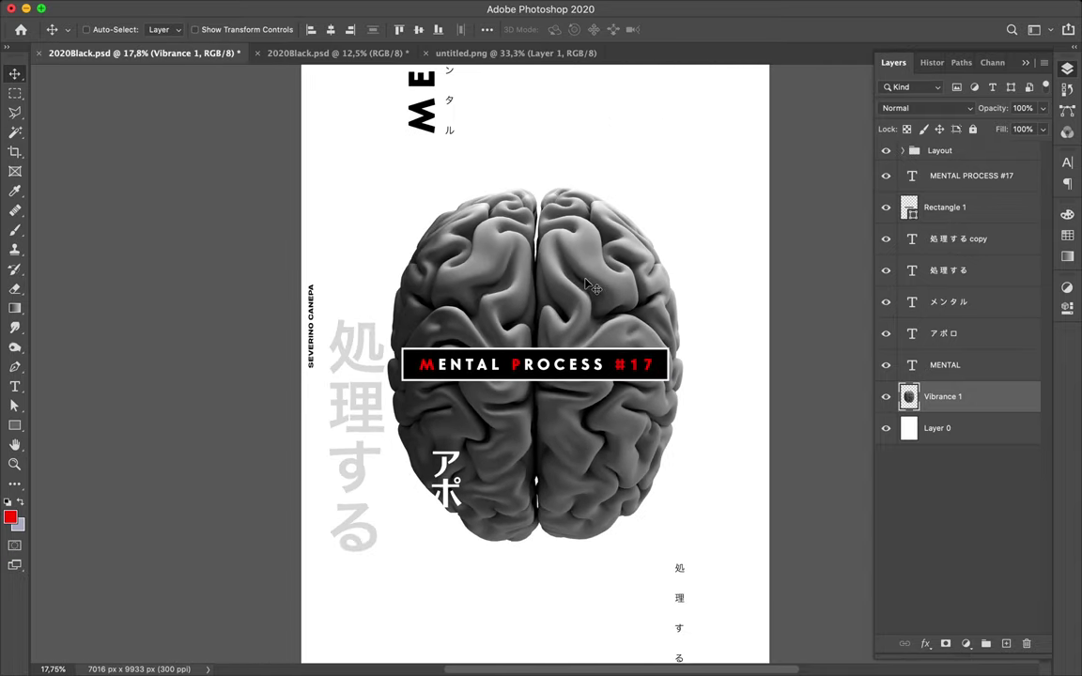
scroll(586, 280, down, 2)
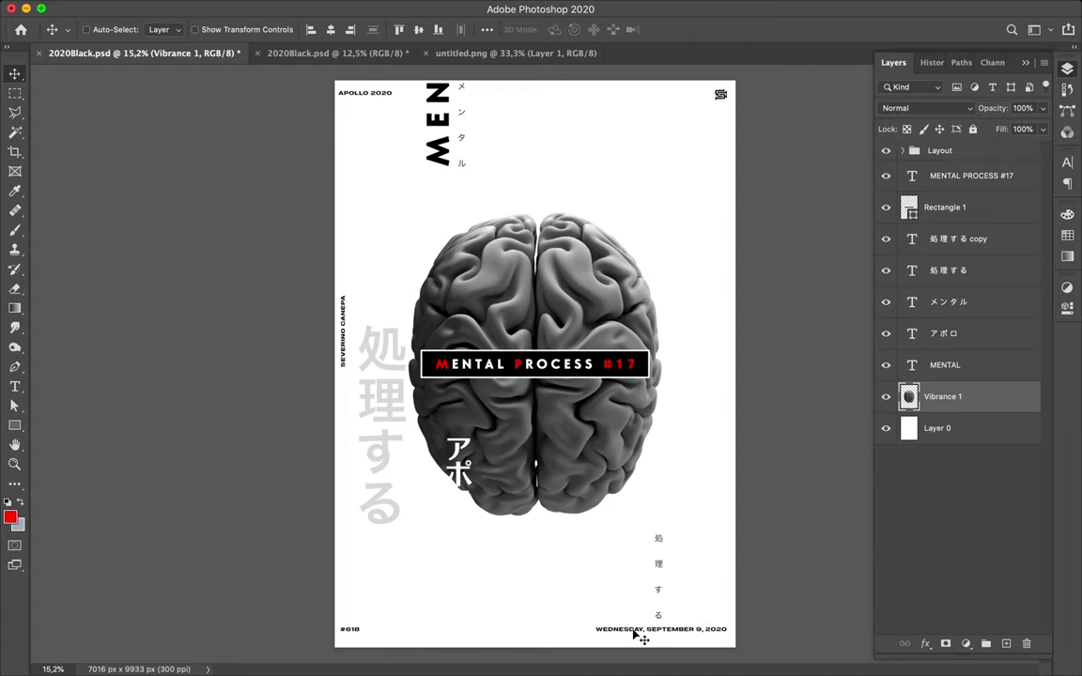
key(ctrl)
click(367, 96)
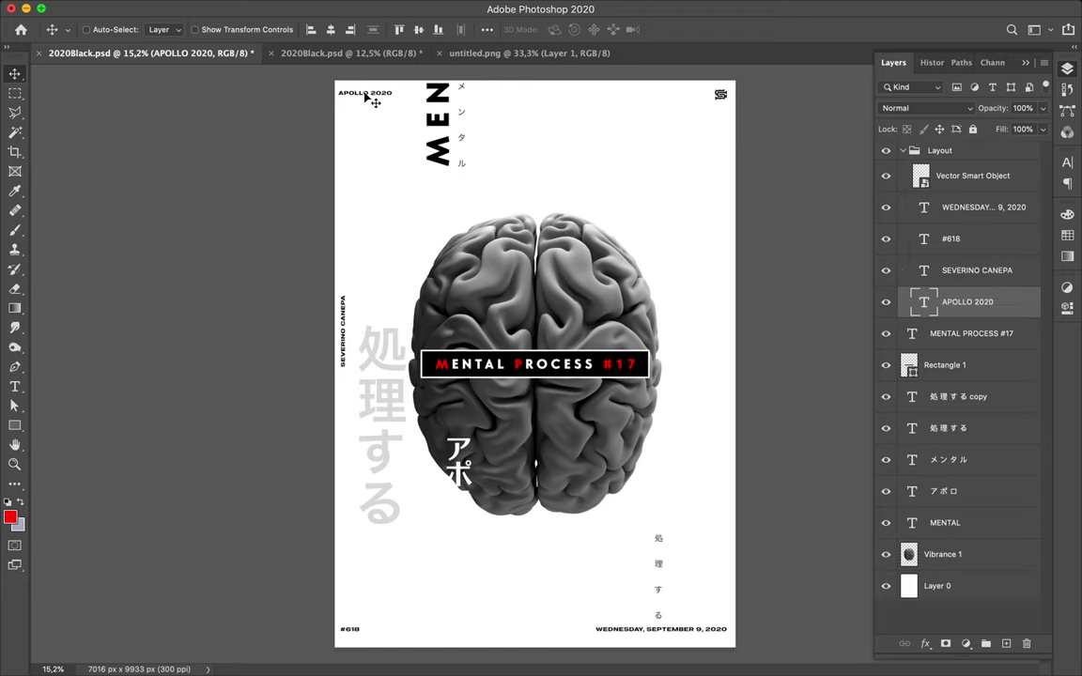
key(ctrl+t)
- Rotate APOLLO 2020 to vertical and align it along the poster's top-left edge
drag(402, 79, 354, 58)
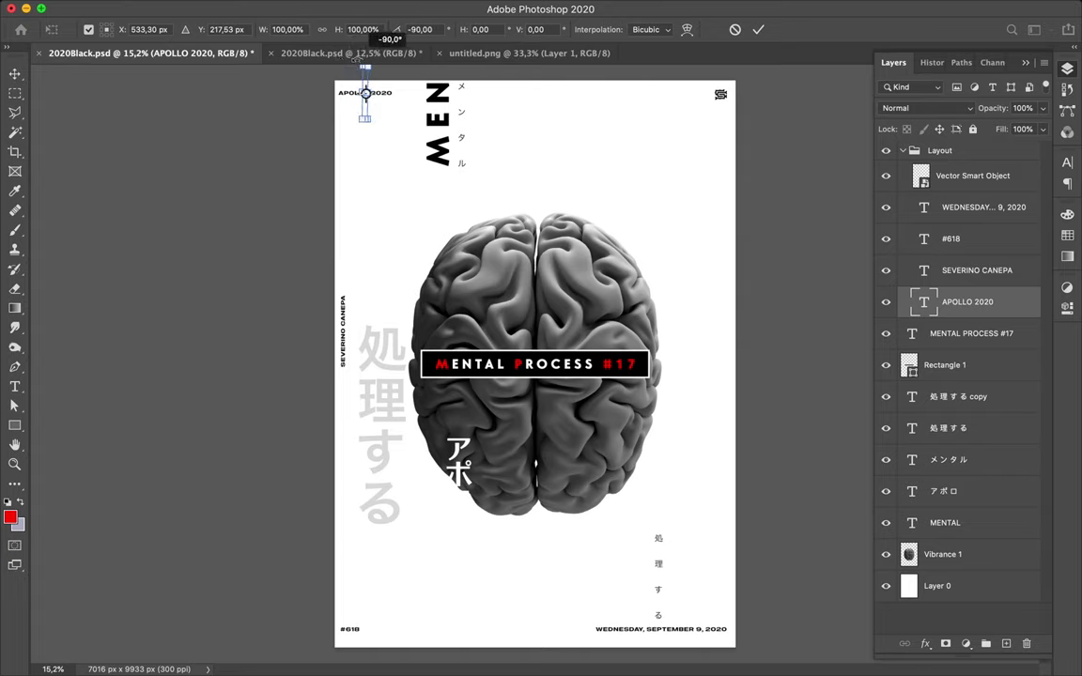
key(Return)
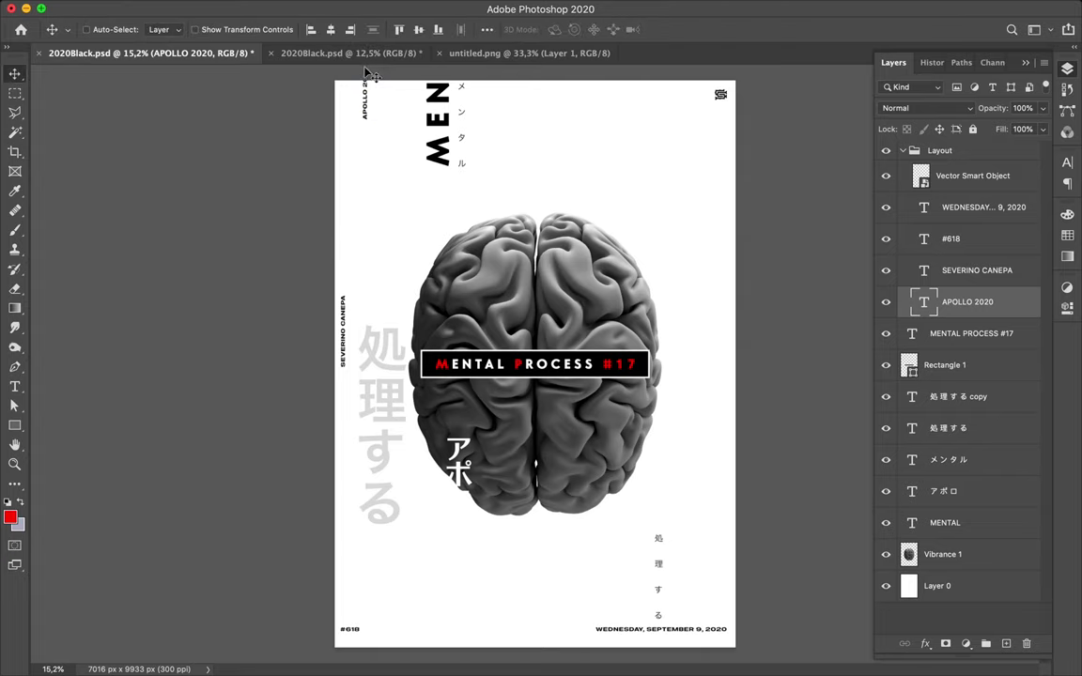
drag(364, 93, 343, 102)
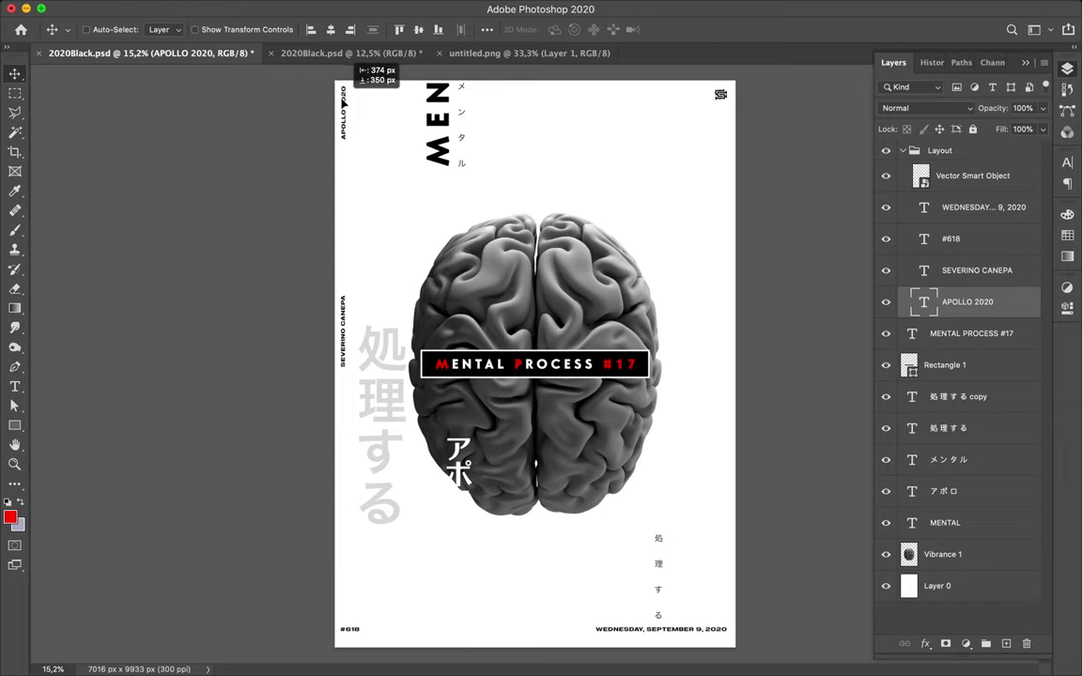
drag(343, 101, 344, 102)
drag(342, 102, 343, 103)
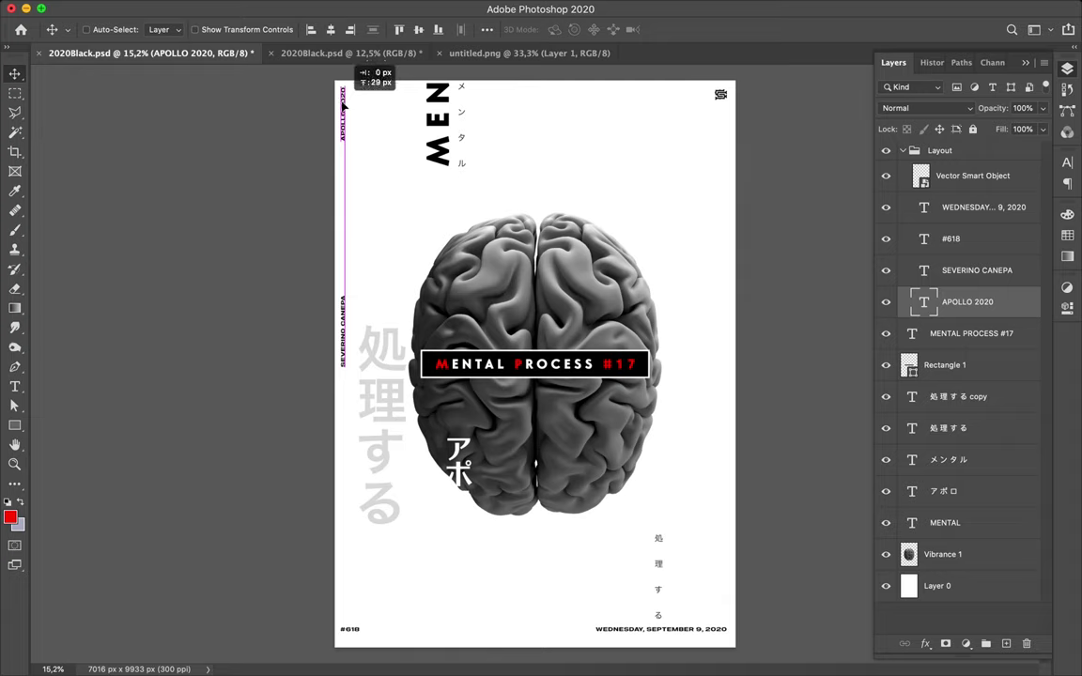
drag(344, 98, 345, 106)
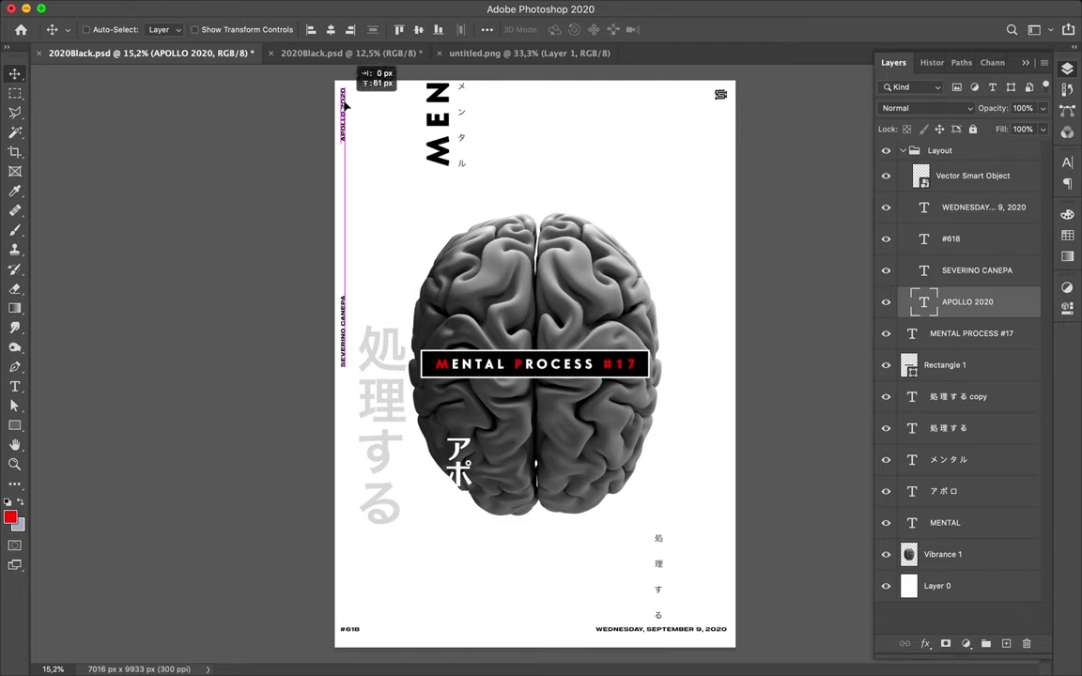
drag(344, 106, 344, 110)
key(shift+Up)
key(shift+Up)
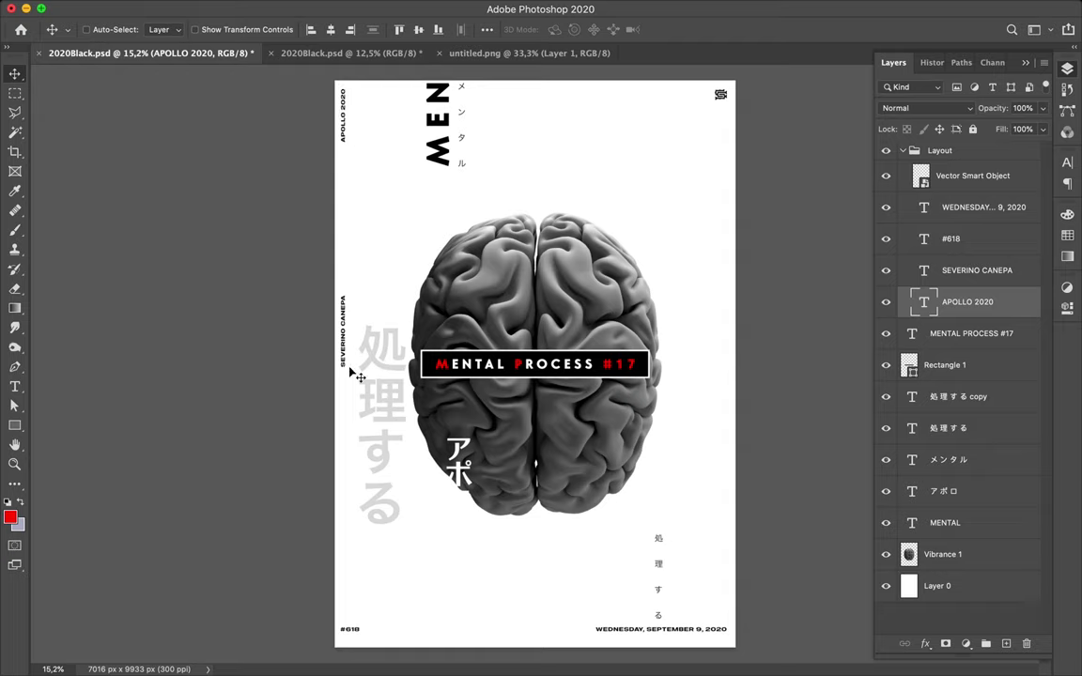
- Move the author's name text higher along the left edge
super+click(345, 324)
key(t)
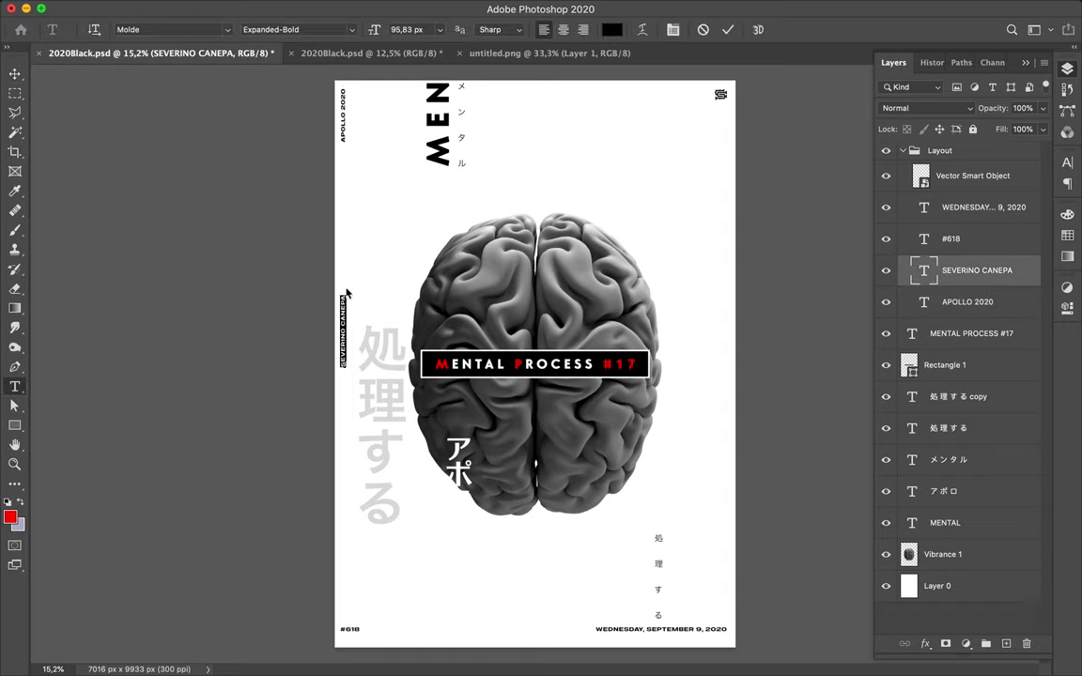
key(v)
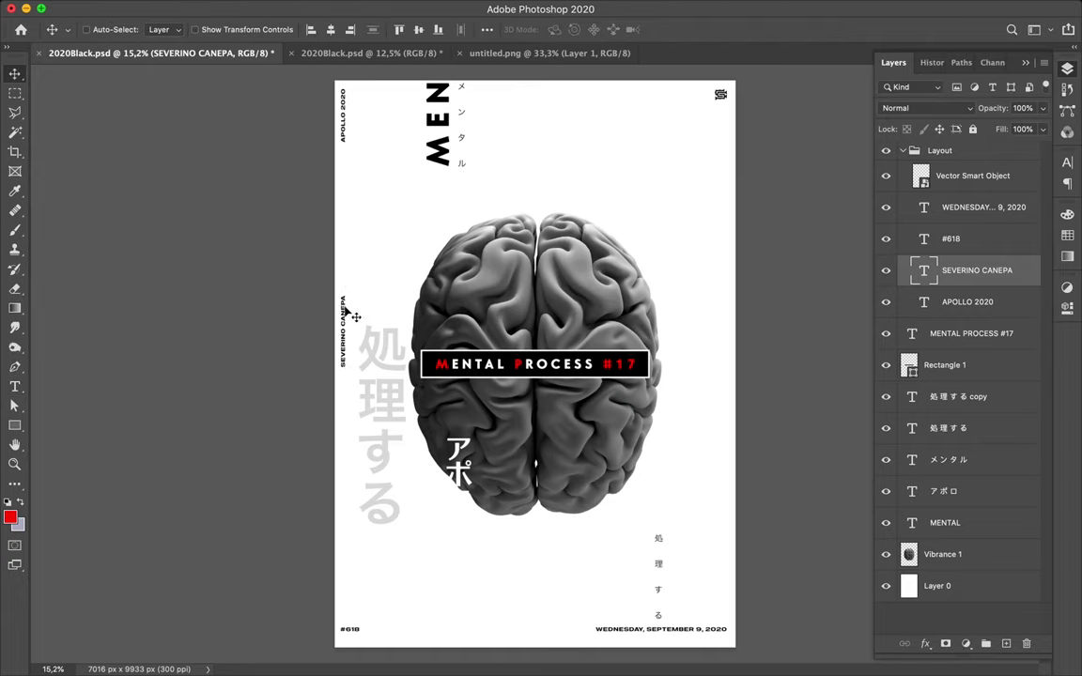
drag(343, 328, 343, 269)
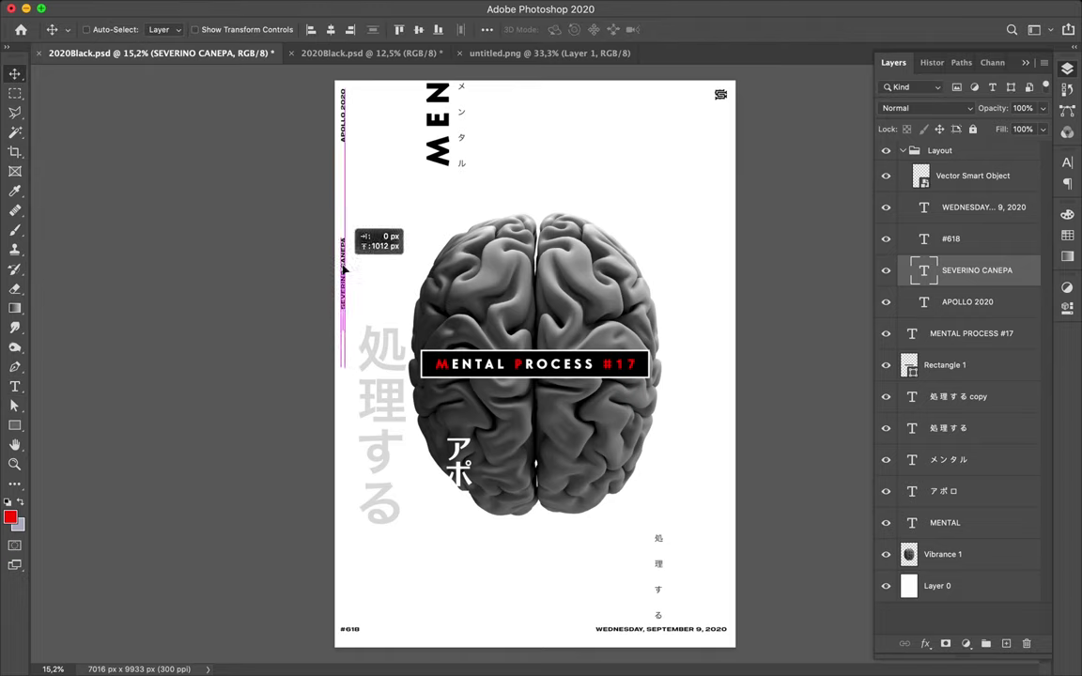
- Rotate the WEDNESDAY, SEPTEMBER 9, 2020 date text a quarter turn to vertical
click(647, 633)
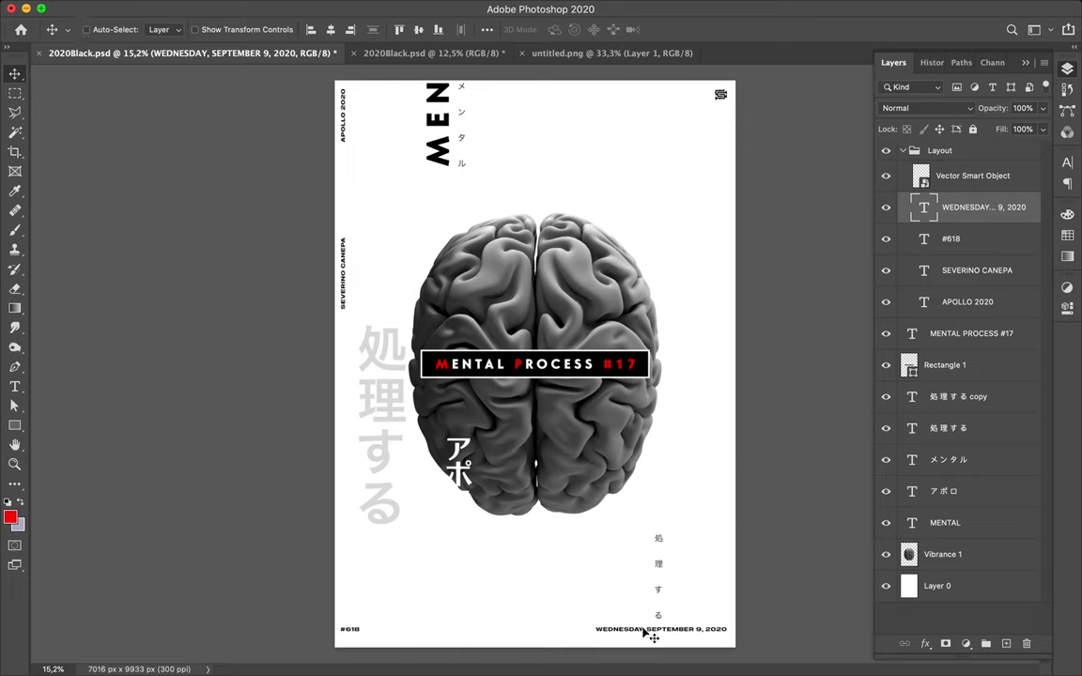
key(ctrl)
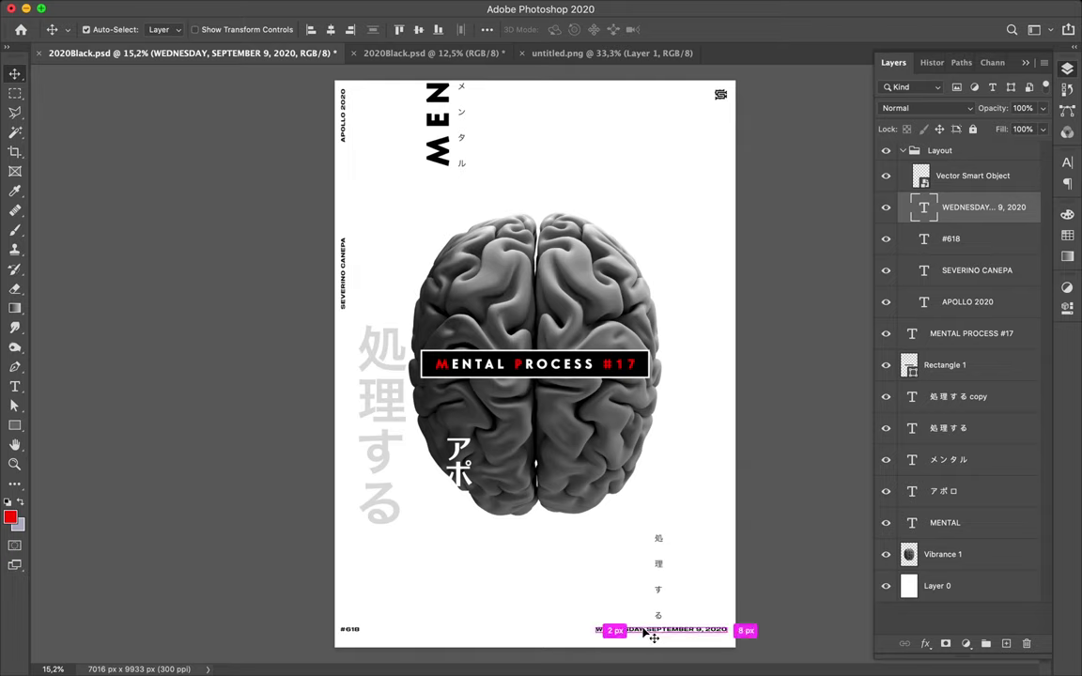
key(ctrl+t)
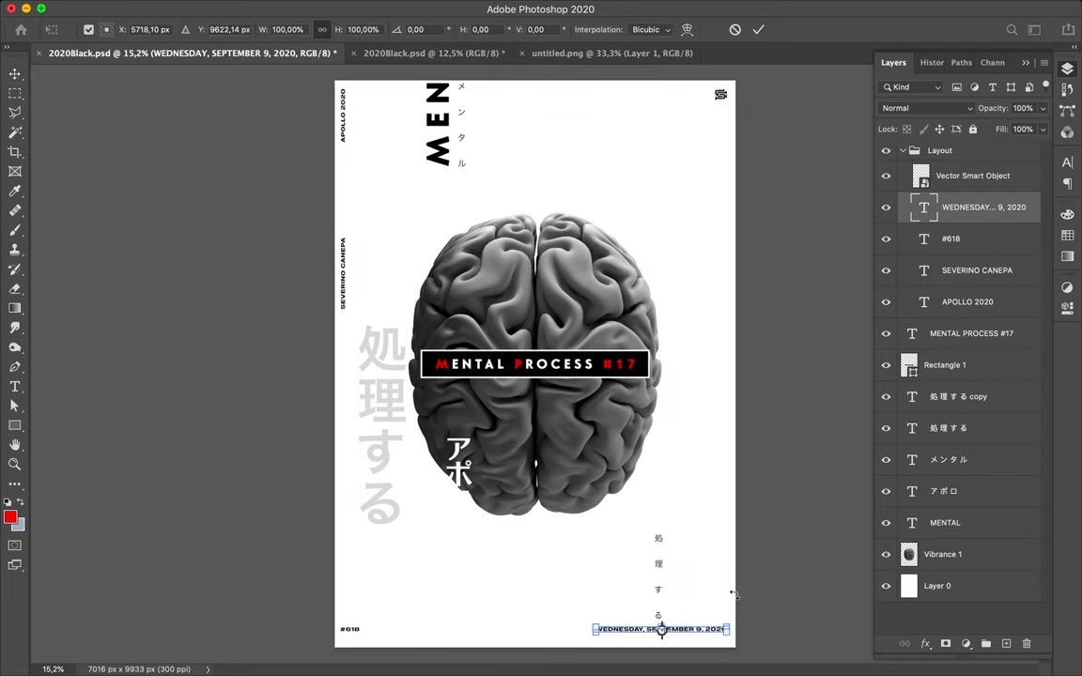
drag(728, 605, 613, 545)
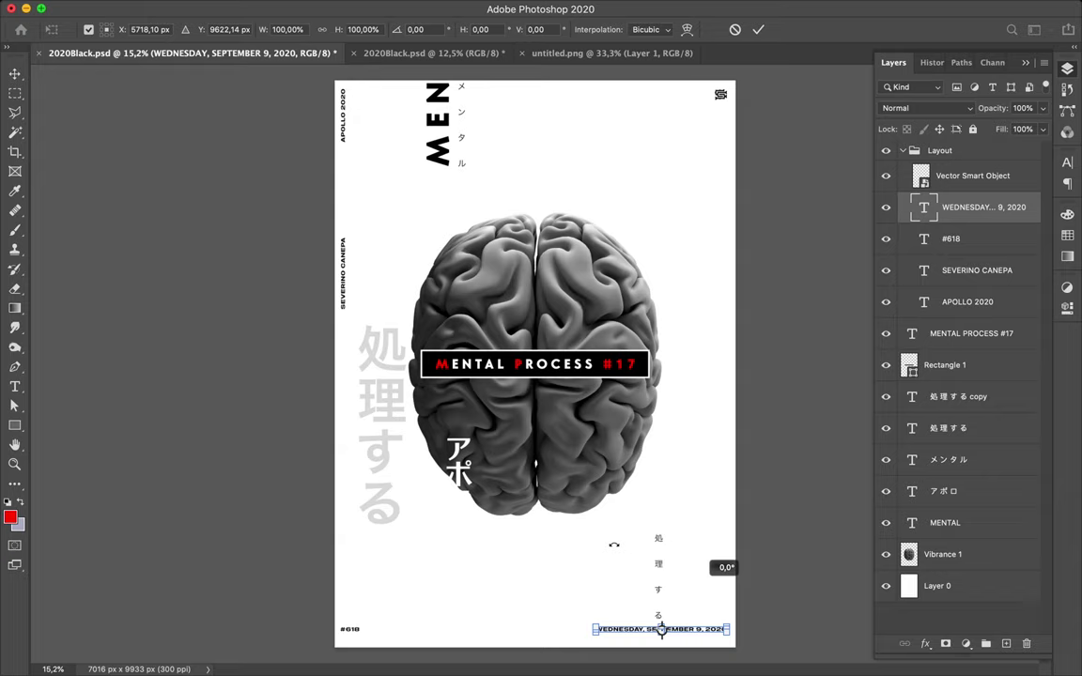
drag(639, 514, 635, 516)
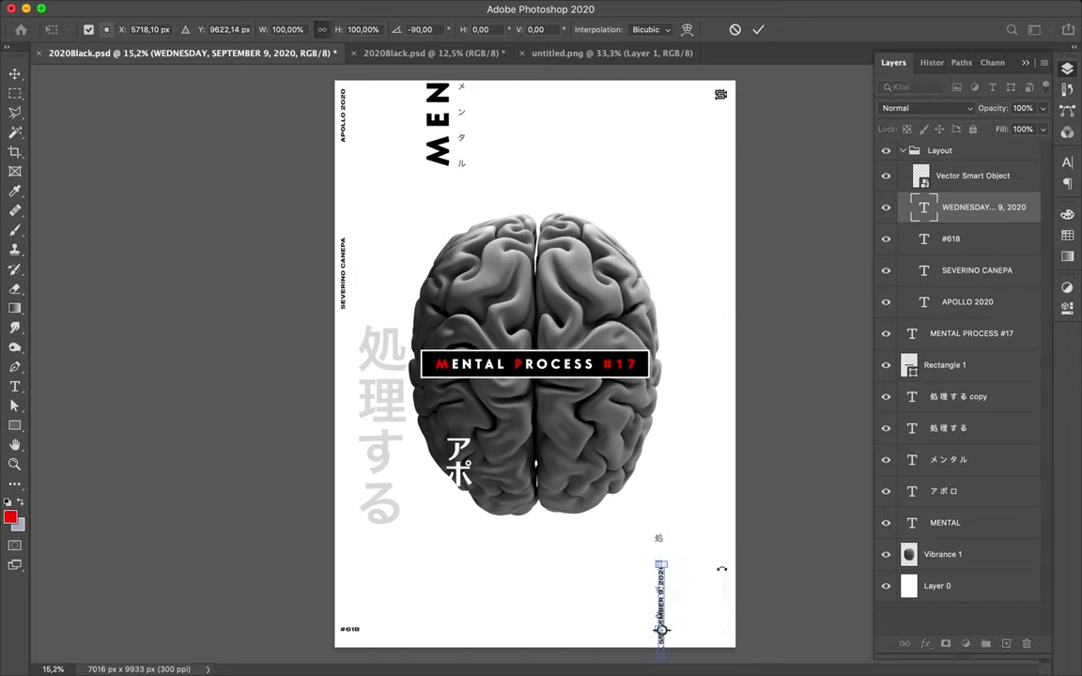
key(Return)
- Place the vertical date on the lower-left edge aligned with the other credits, then add #618 to the selection
drag(663, 599, 344, 477)
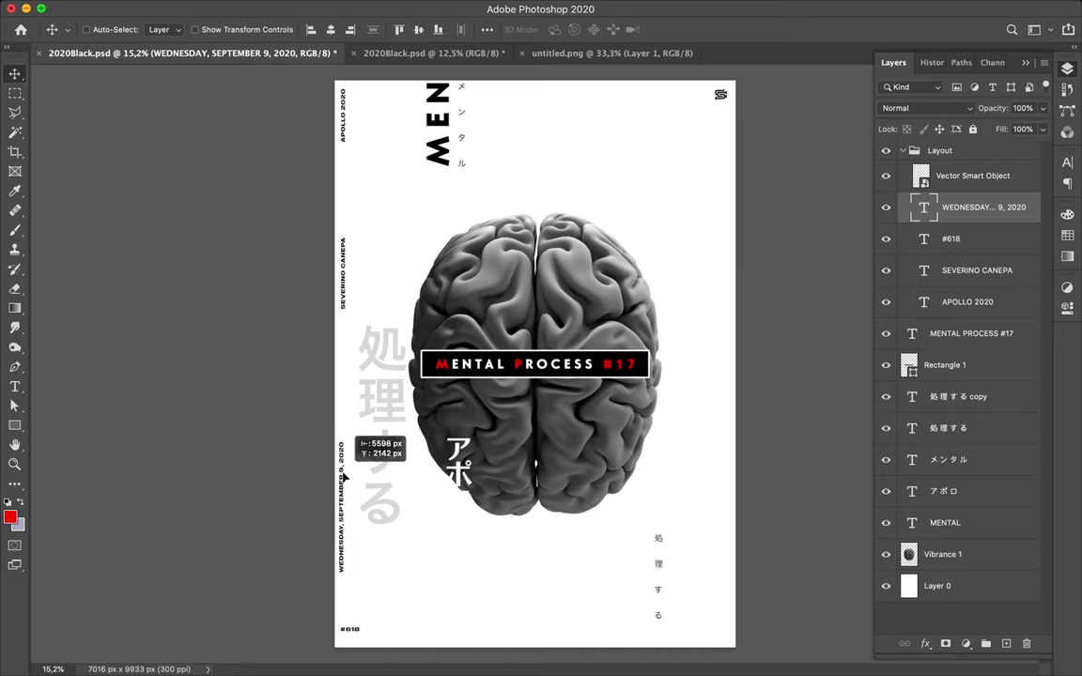
drag(344, 477, 344, 477)
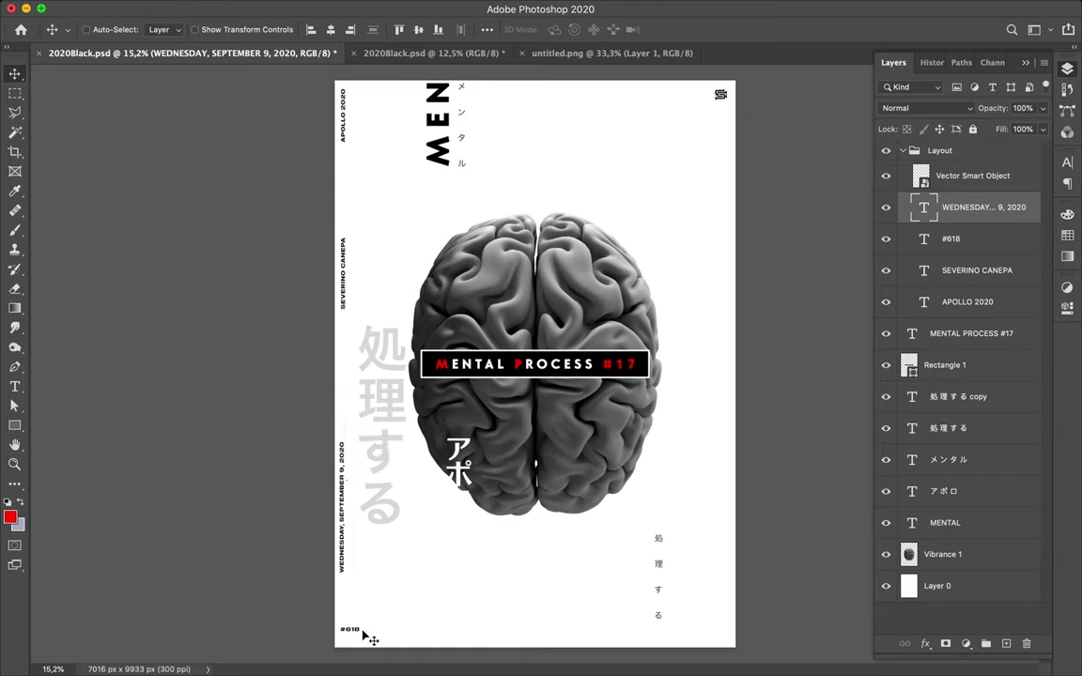
key(shift+alt+bracketleft)
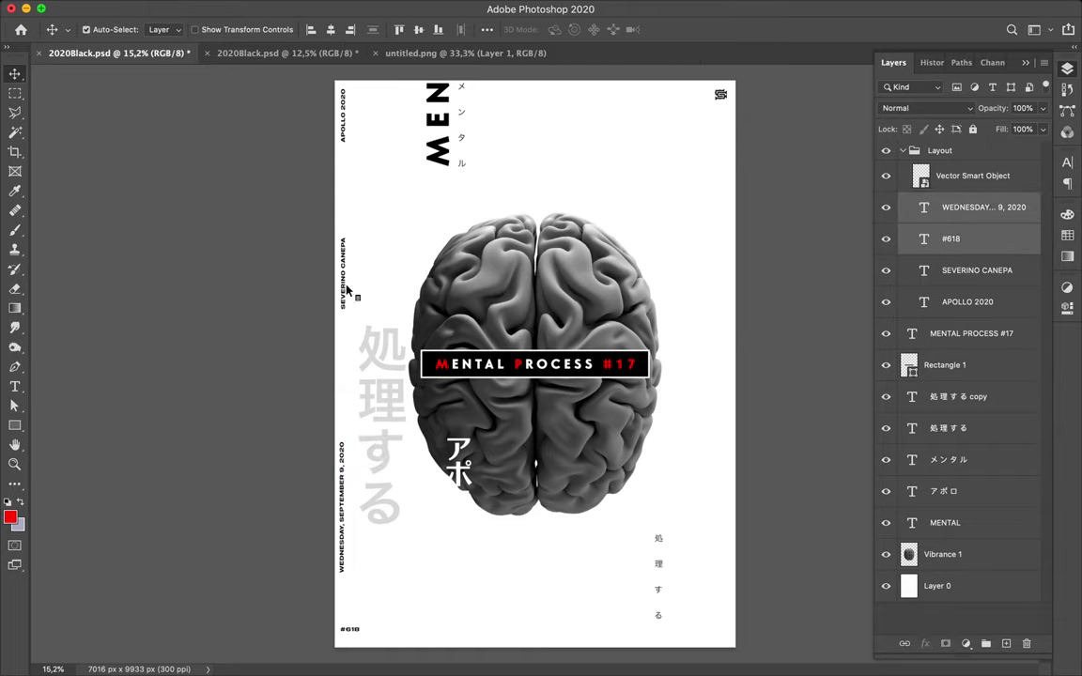
- Select the APOLLO 2020, #618, date and author-name captions and show their Molde Expanded settings in the Character panel
shift+click(346, 136)
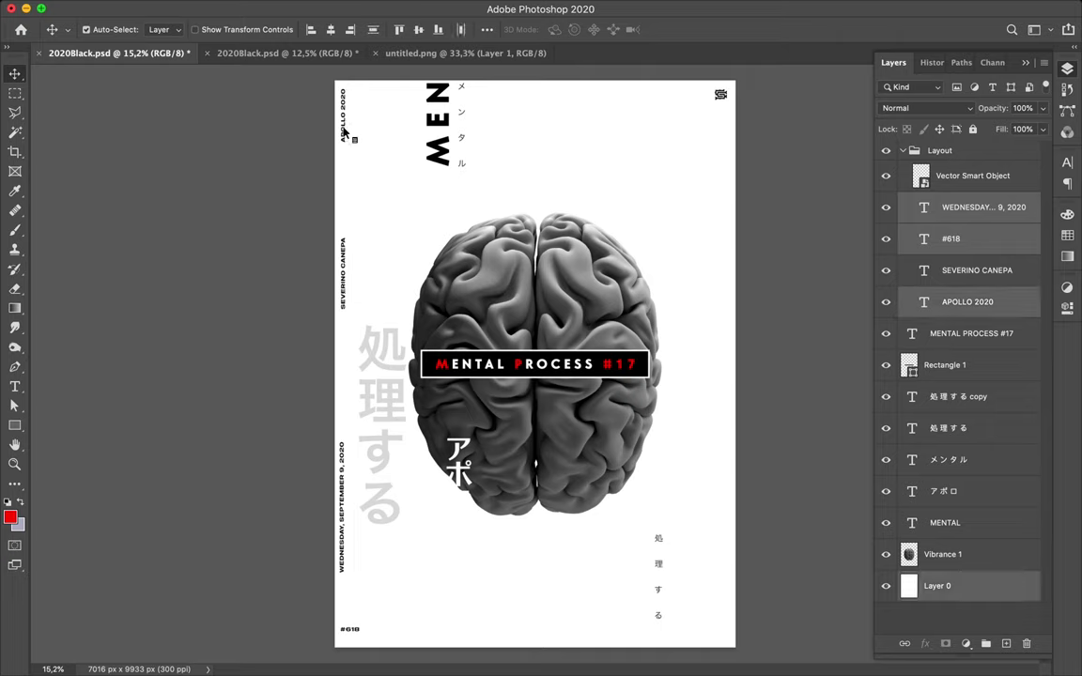
shift+click(350, 632)
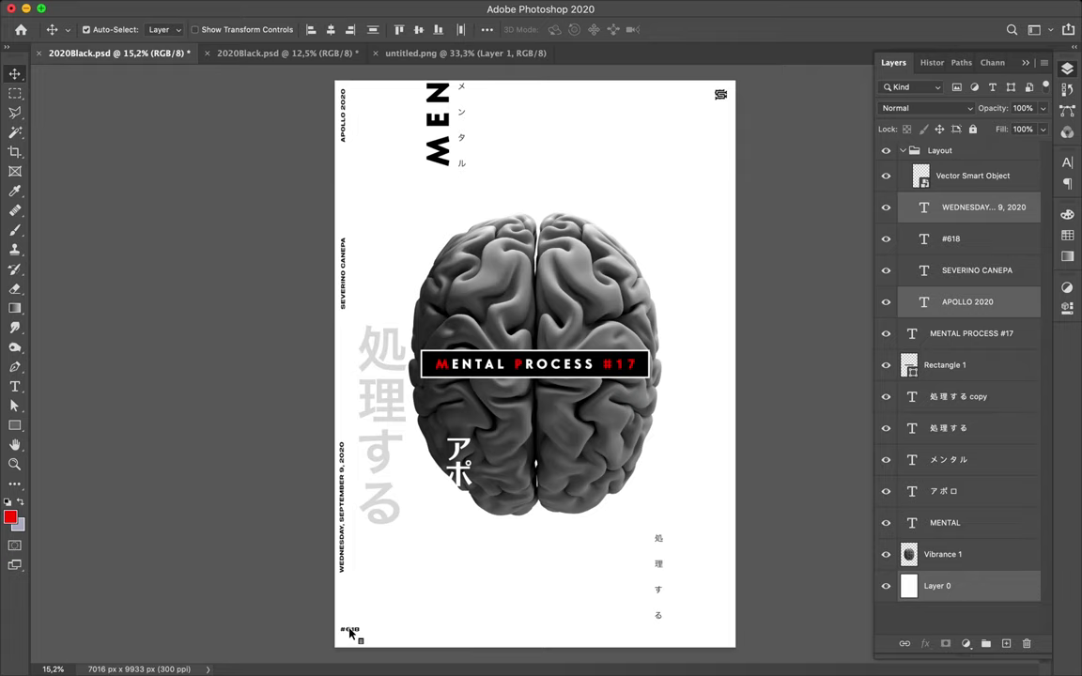
shift+click(350, 633)
shift+click(340, 534)
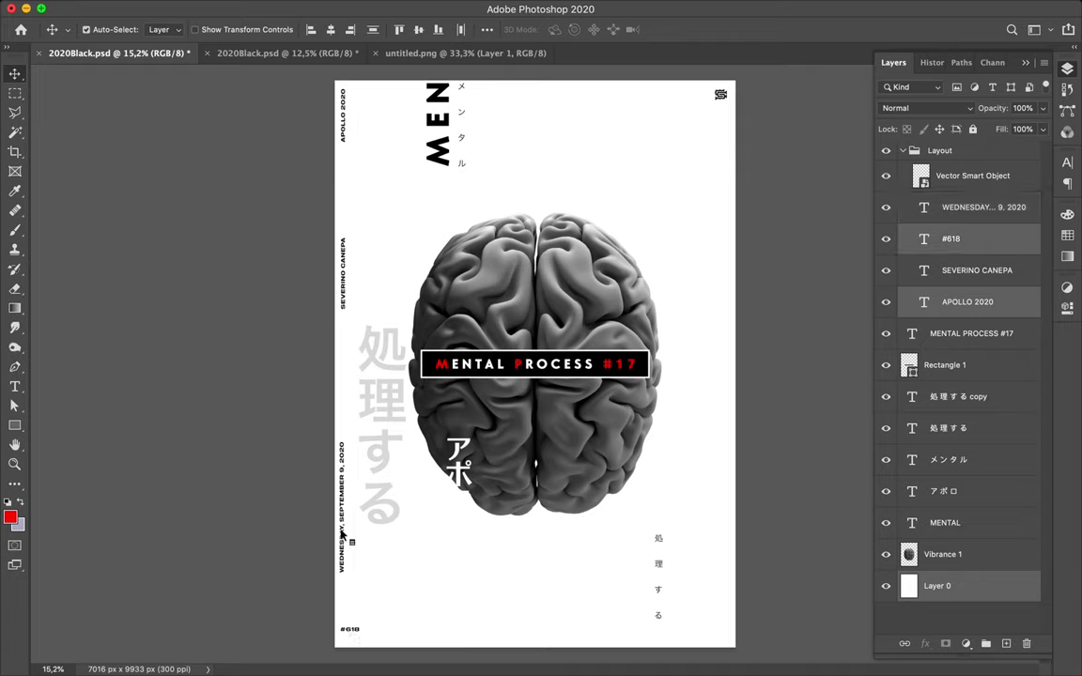
shift+click(341, 533)
shift+click(344, 300)
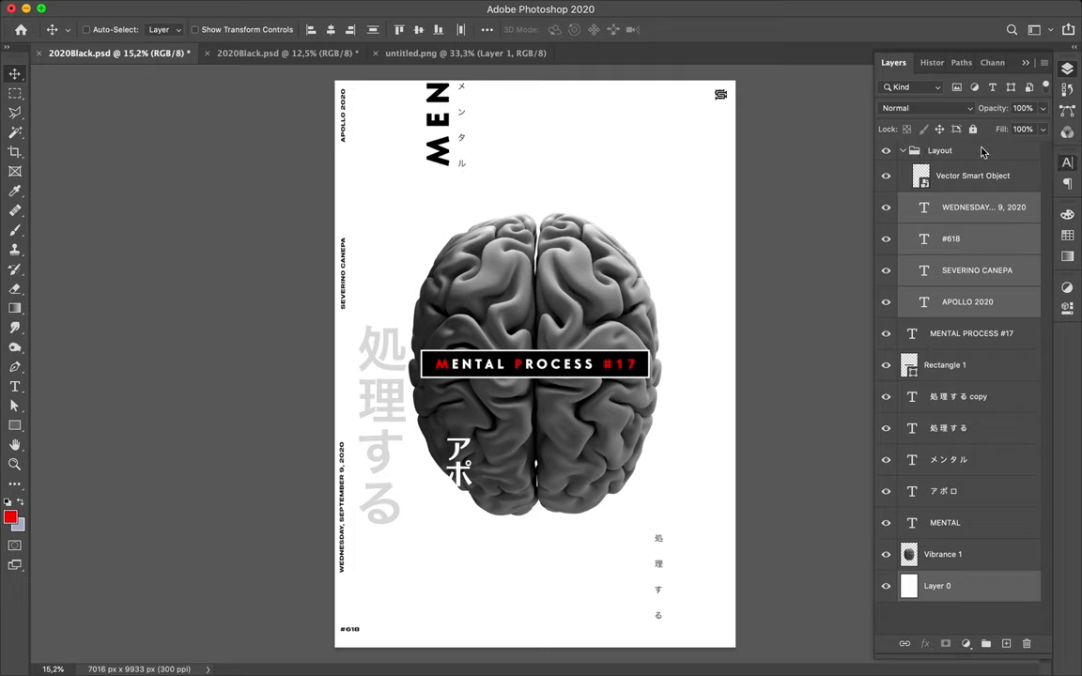
click(1065, 164)
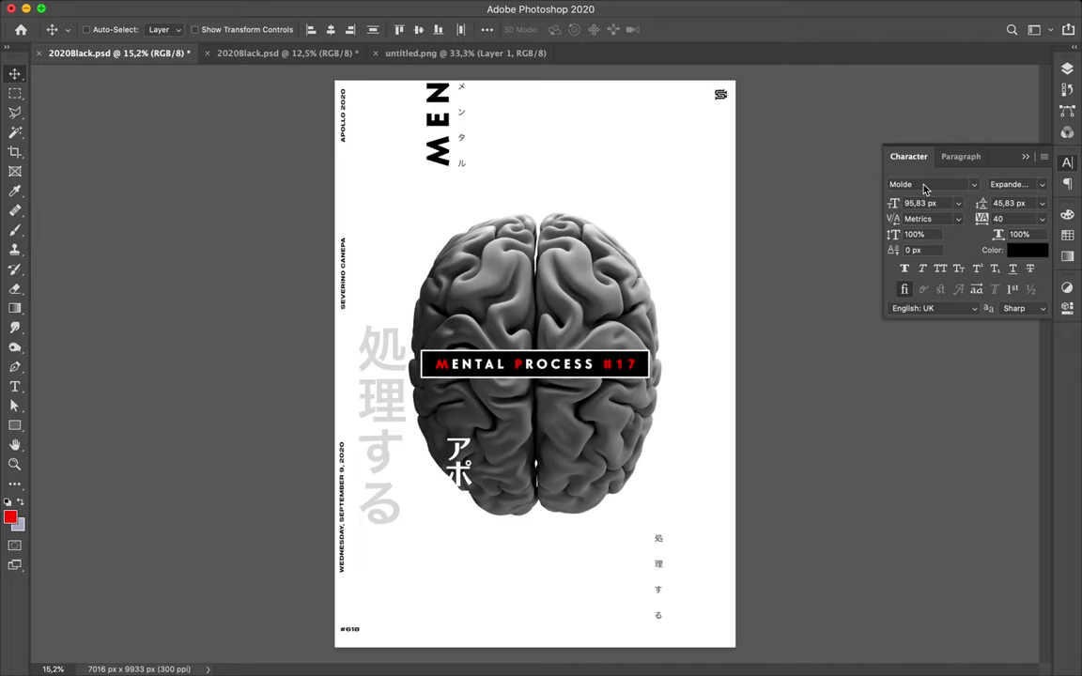
- Switch the side captions' font from Molde Expanded to Core Sans G 55 Medium Regular
double_click(923, 184)
text(CORE SANS G)
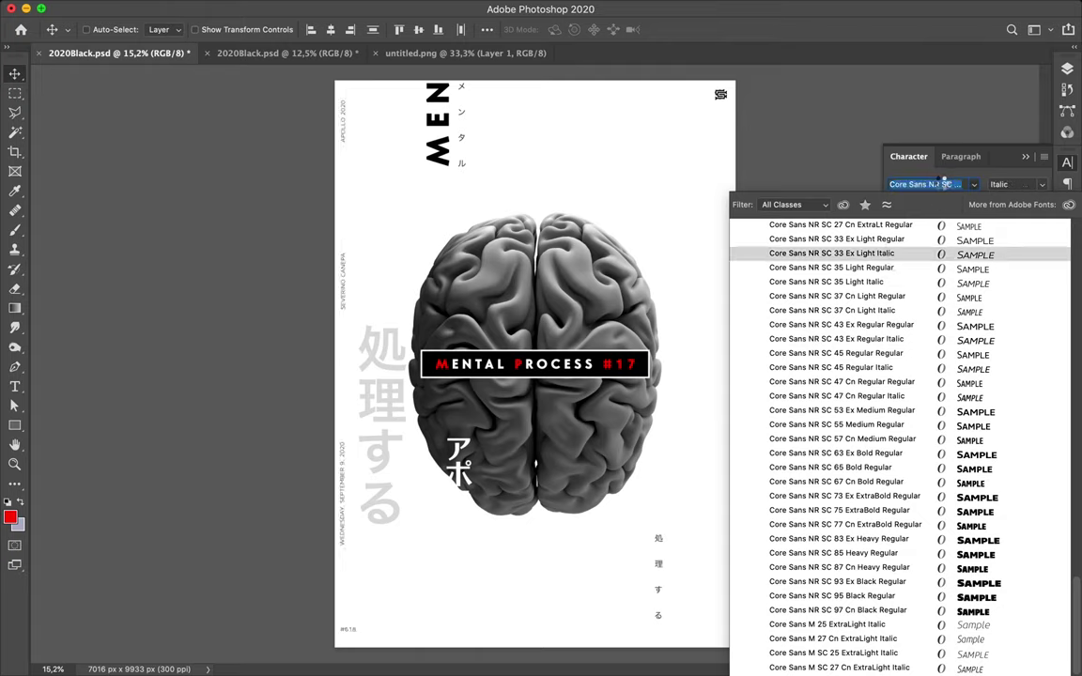
drag(930, 184, 994, 184)
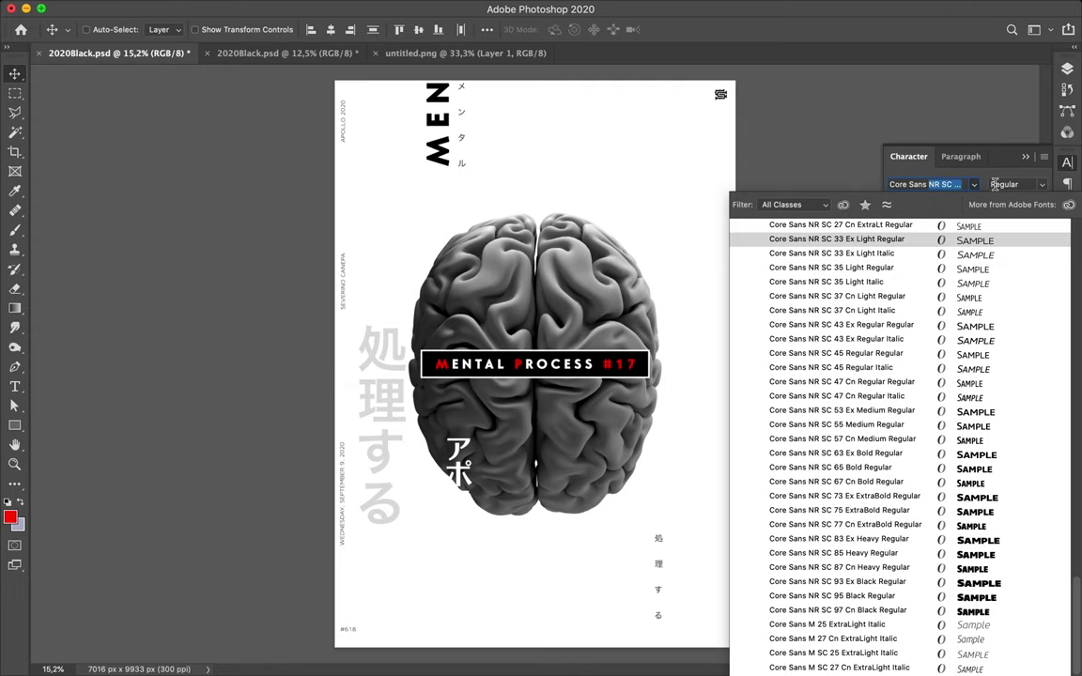
key(BackSpace)
text(g)
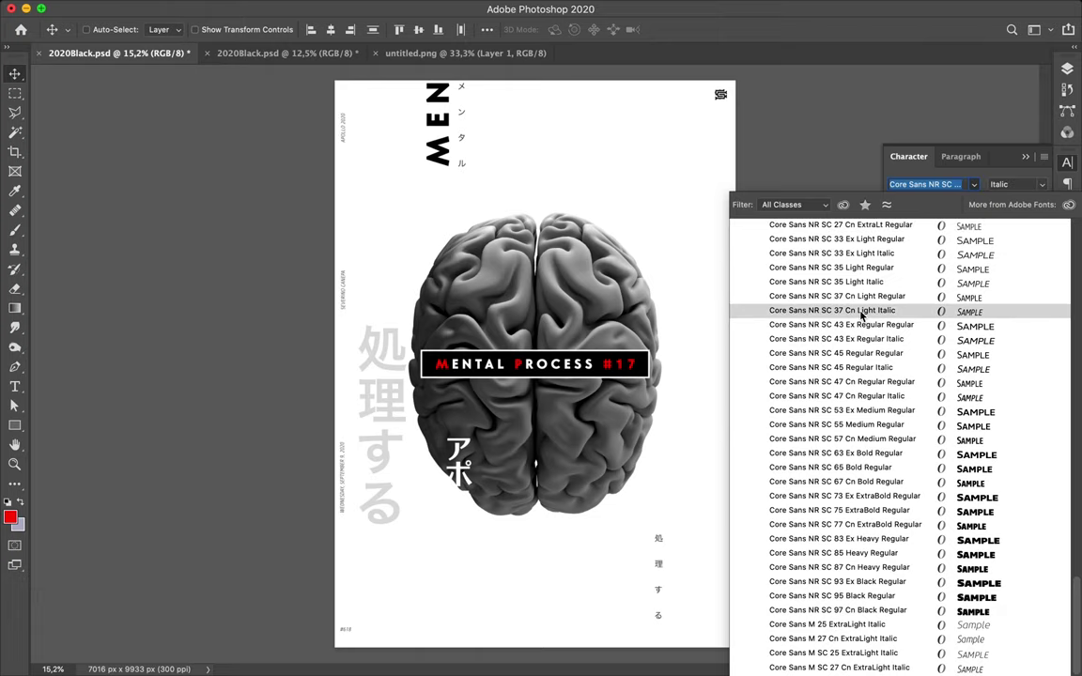
scroll(862, 315, up, 2)
scroll(862, 315, up, 5)
scroll(862, 316, up, 5)
scroll(862, 316, up, 5)
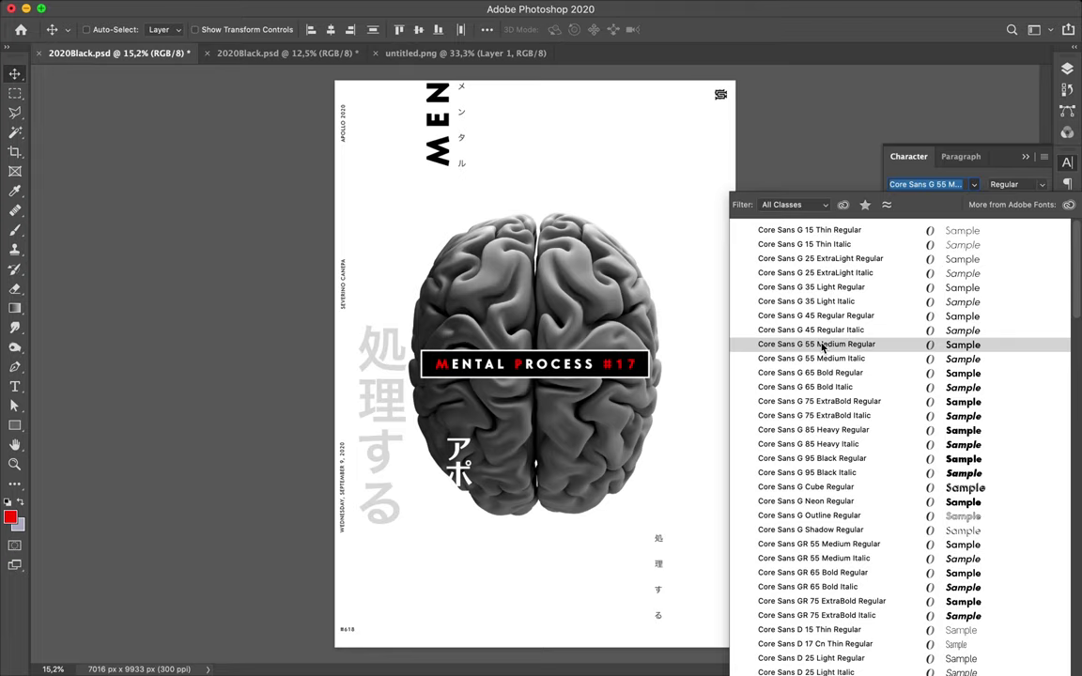
click(821, 344)
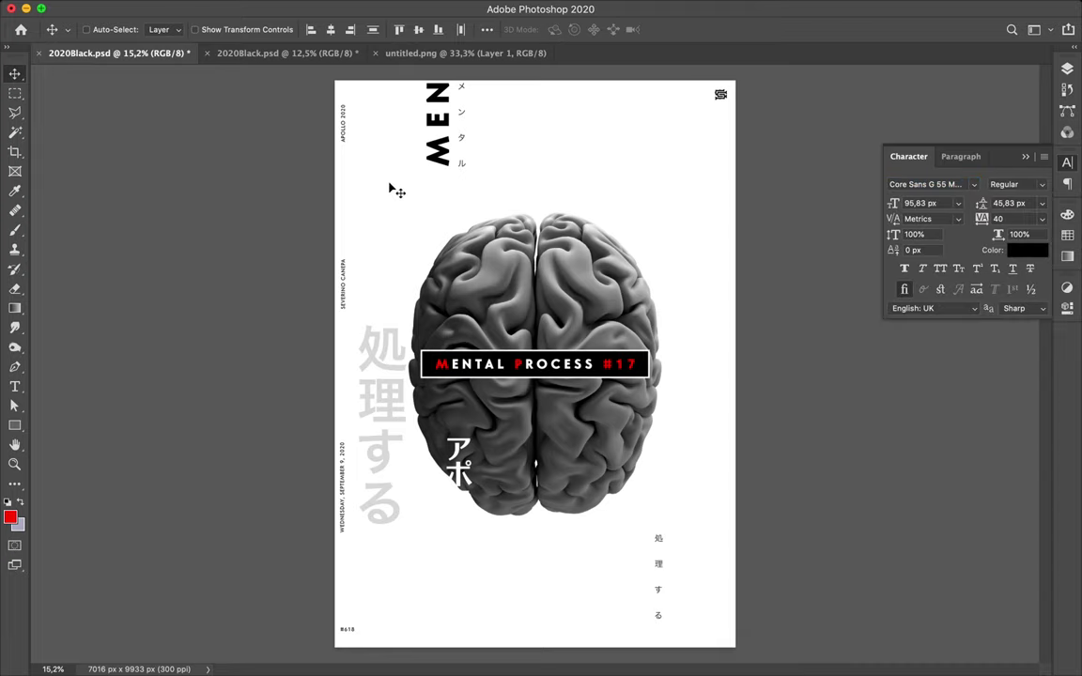
click(344, 136)
- Nudge the APOLLO 2020 caption up toward the top edge and select the brain layer
drag(344, 136, 344, 118)
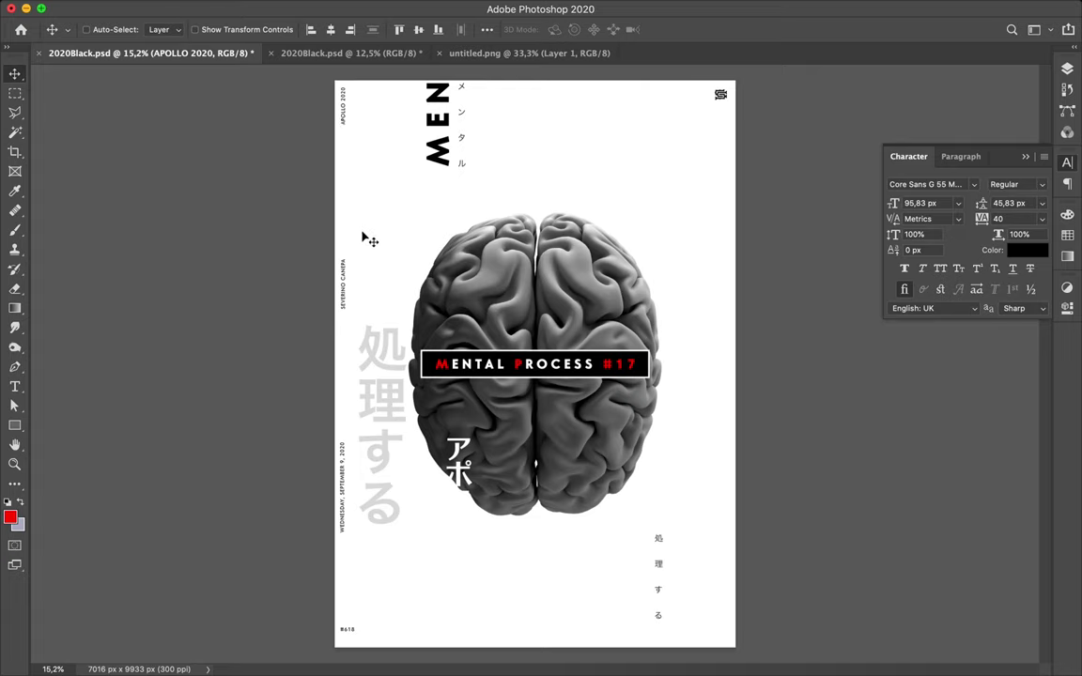
key(ctrl)
click(560, 314)
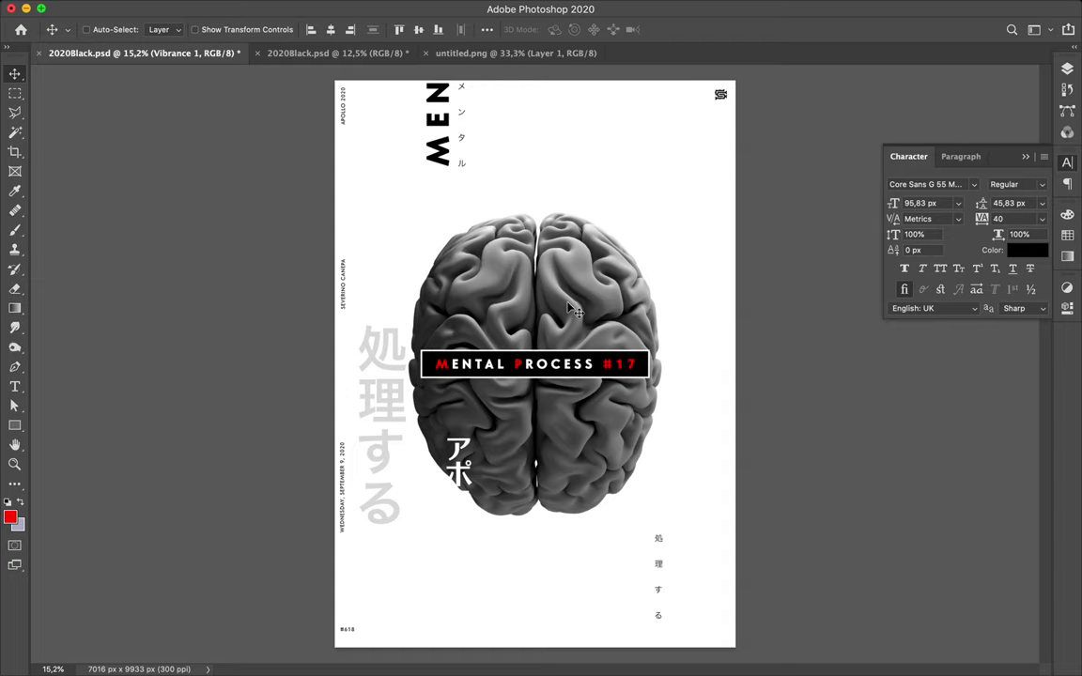
key(m)
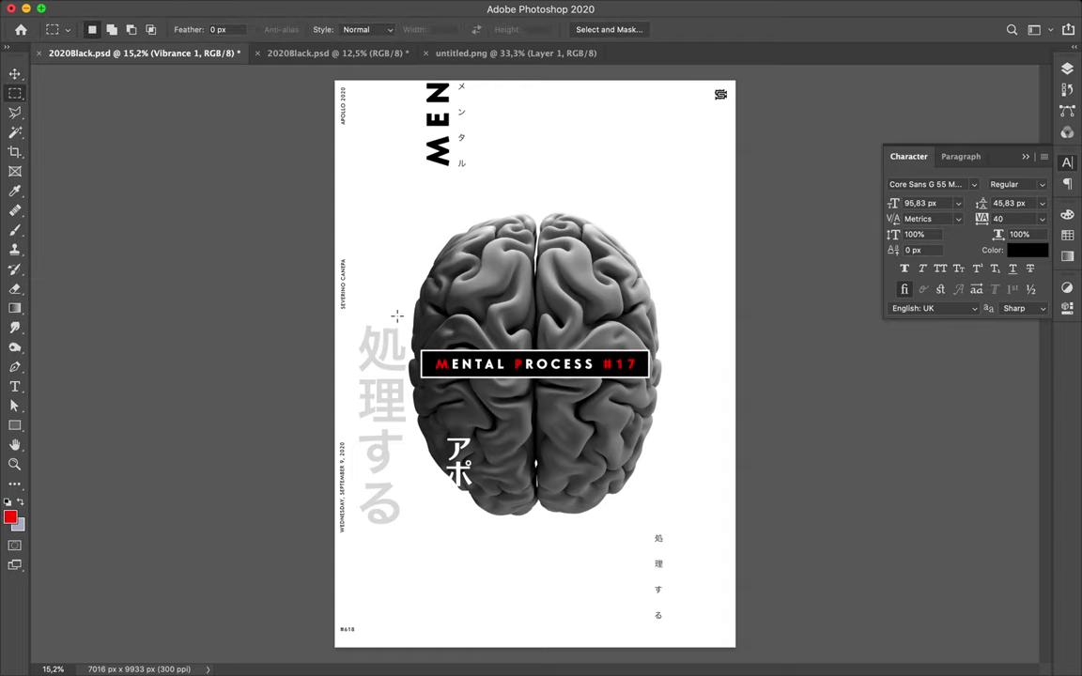
- Crop the brain to a band around the MENTAL PROCESS title
drag(398, 317, 690, 417)
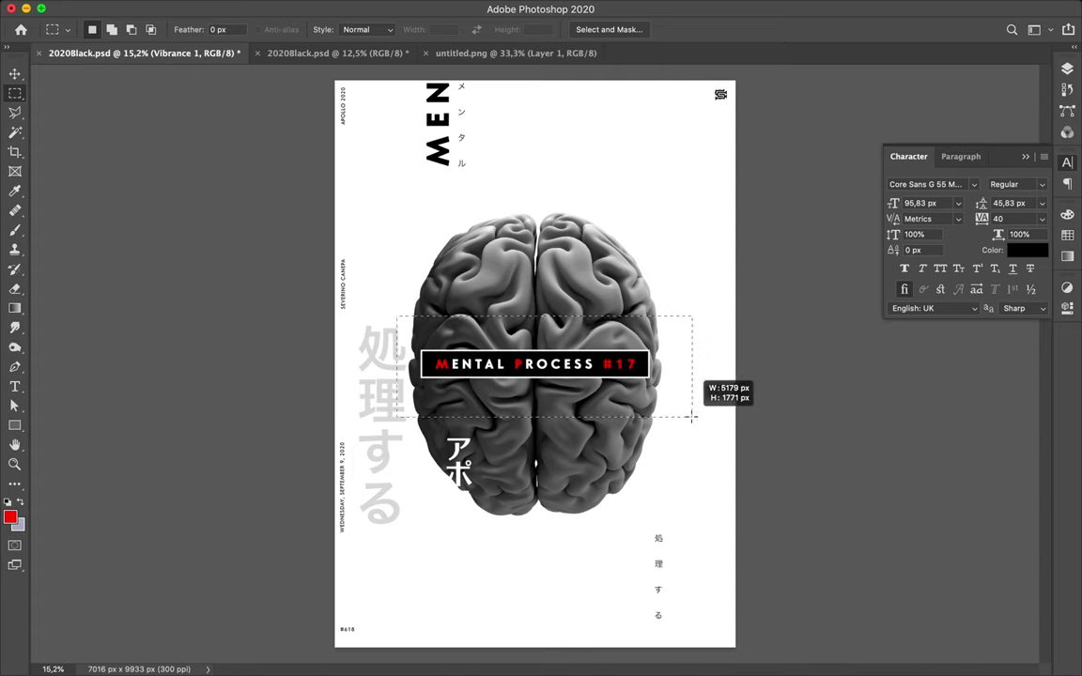
drag(690, 414, 691, 417)
key(ctrl+shift+i)
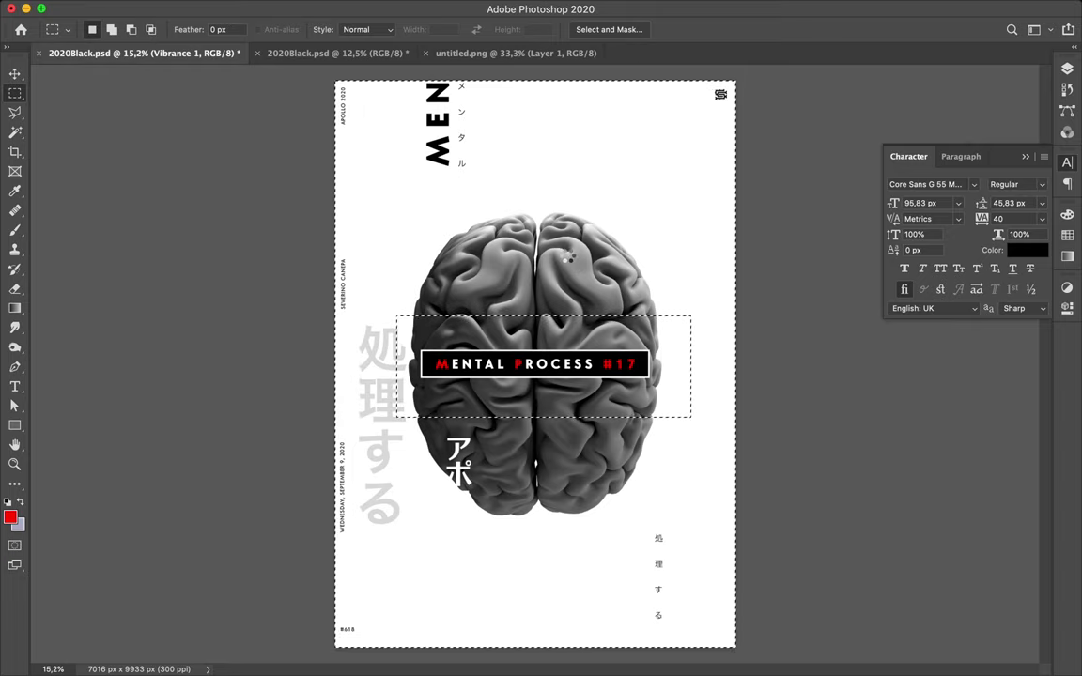
key(Delete)
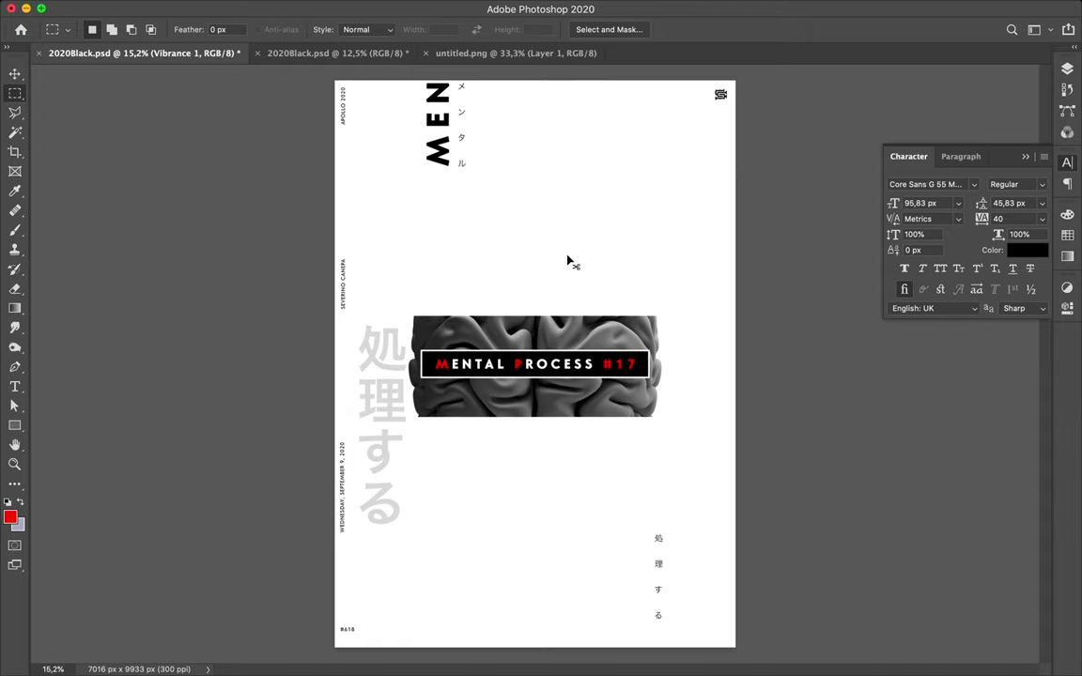
- Try moving a lower brain slice to the top, then undo back to the full brain
key(v)
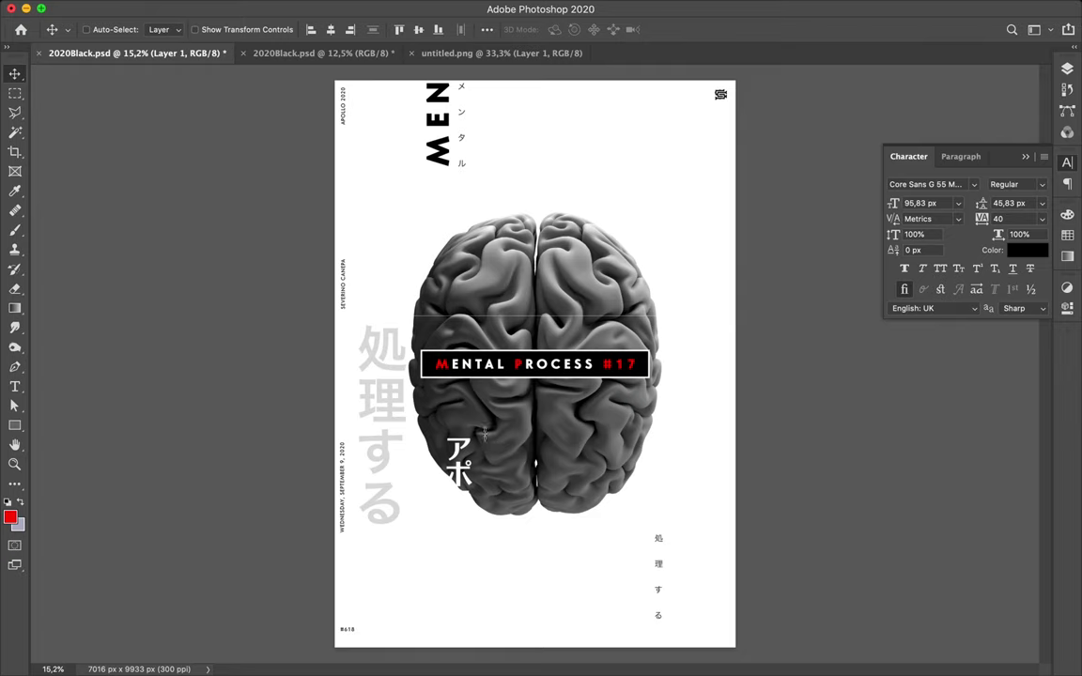
key(m)
drag(387, 396, 699, 560)
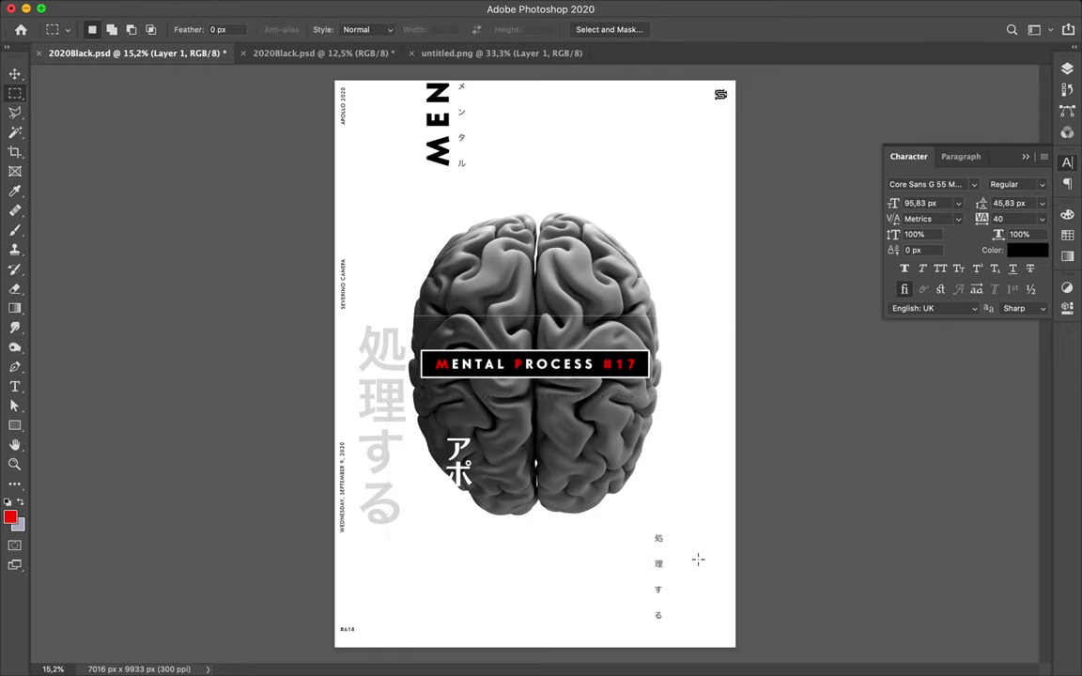
key(Delete)
key(ctrl+v)
key(v)
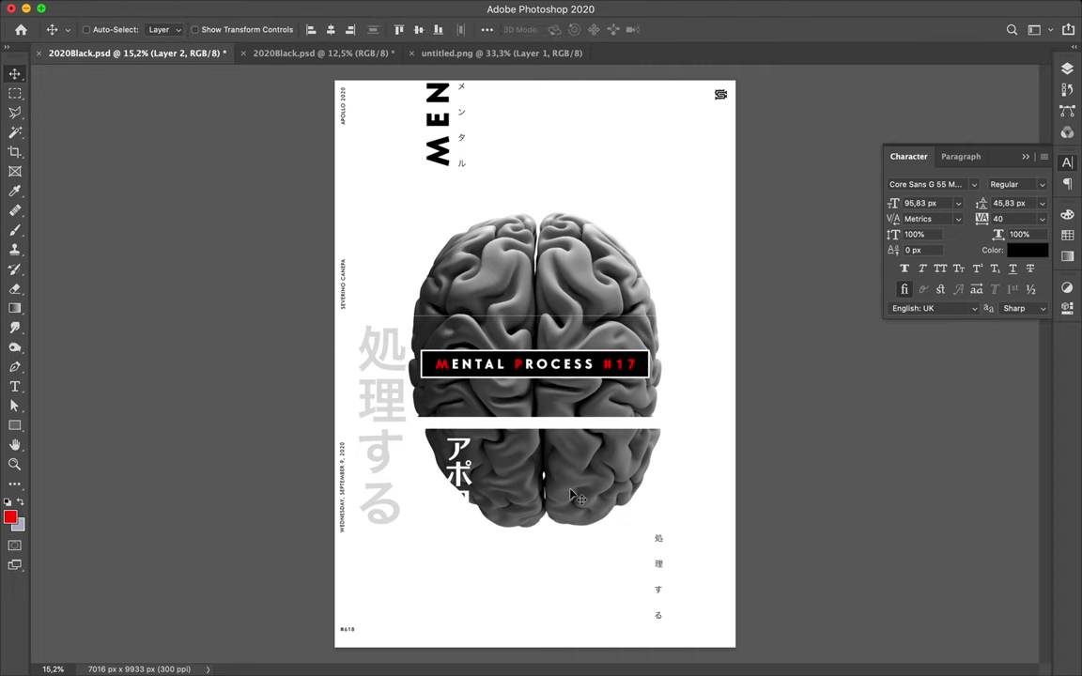
drag(570, 490, 558, 129)
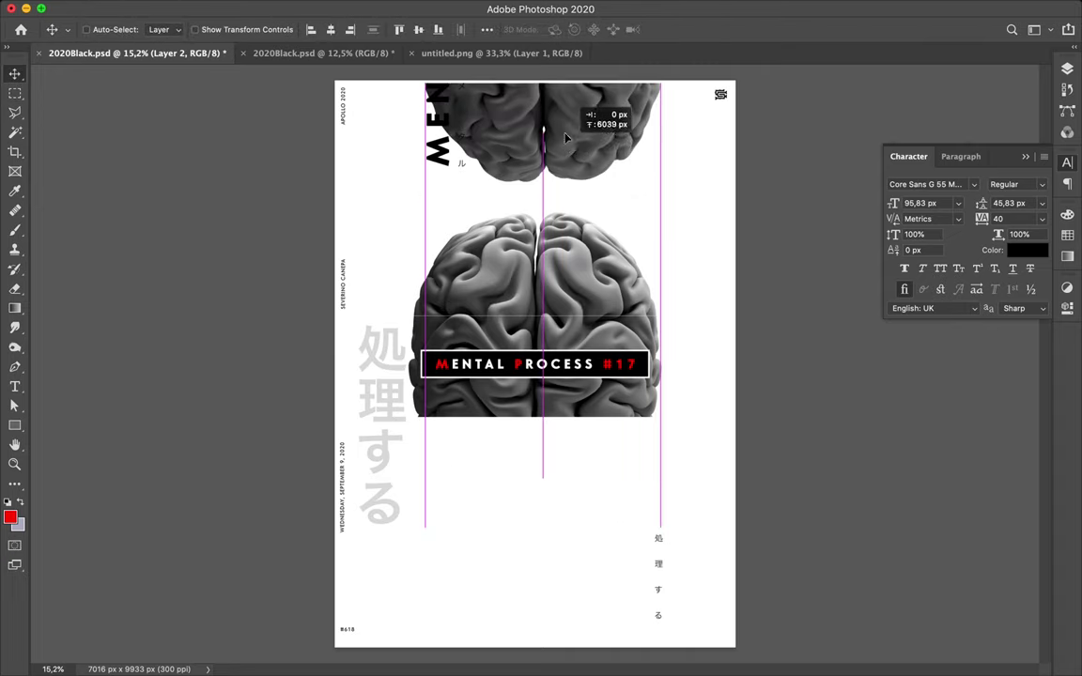
drag(557, 130, 558, 125)
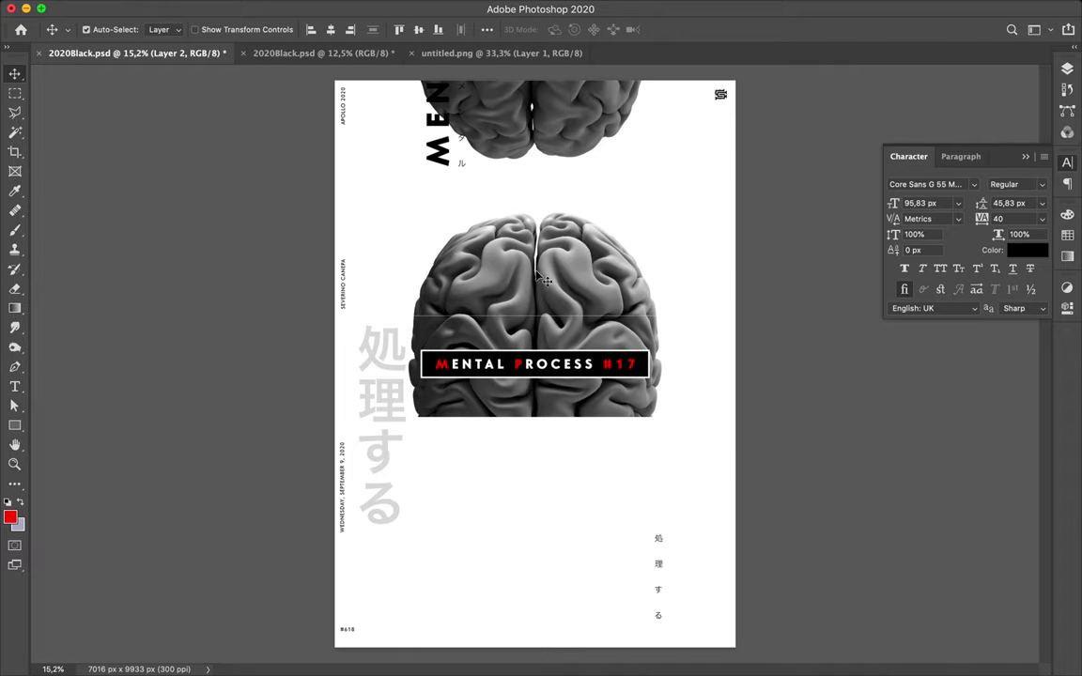
key(ctrl+z)
key(ctrl+z)
key(ctrl+z)
key(ctrl+shift+z)
key(ctrl+z)
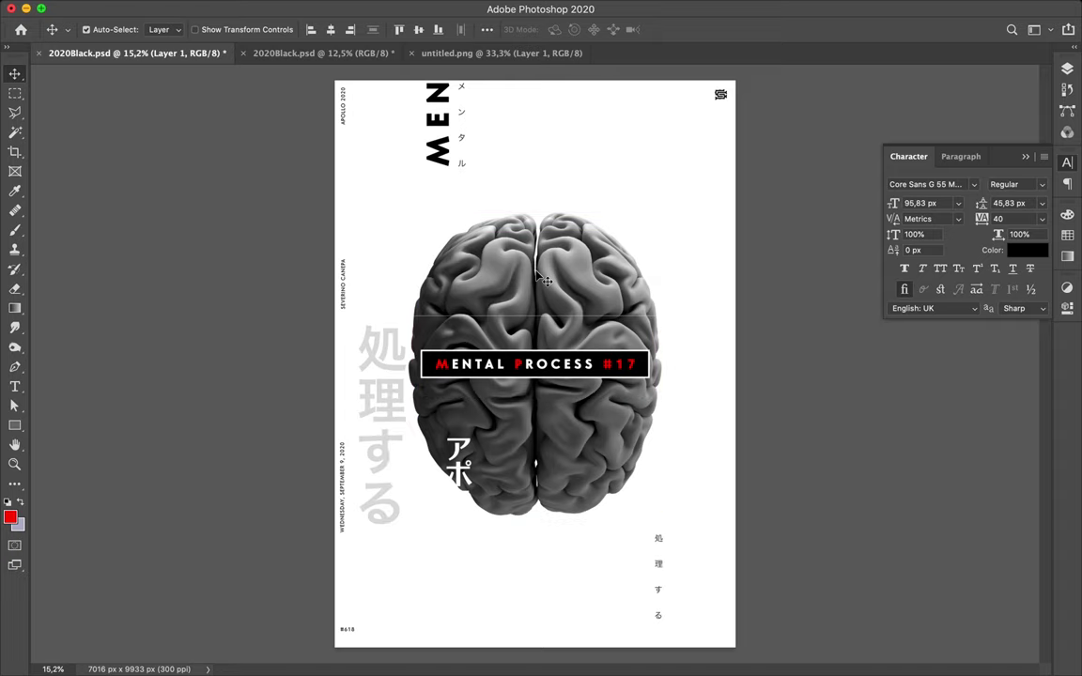
key(ctrl+z)
key(ctrl+z)
key(ctrl+shift+z)
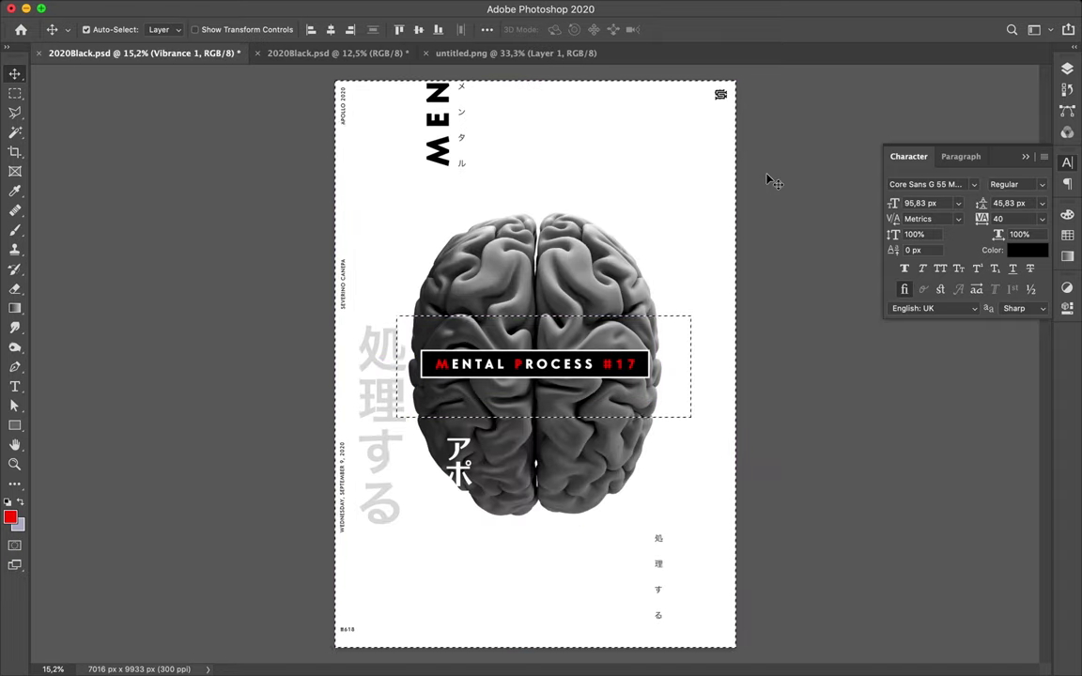
- Duplicate the brain layer as a backup and trim the original to the title band
click(1067, 69)
drag(1009, 555, 968, 569)
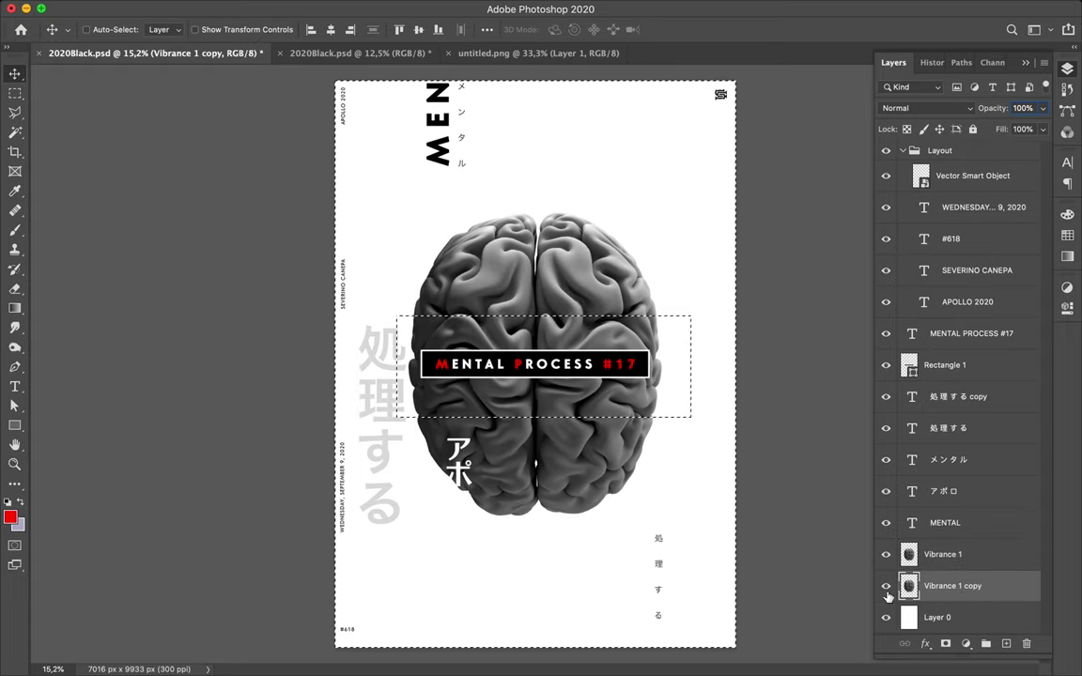
click(936, 562)
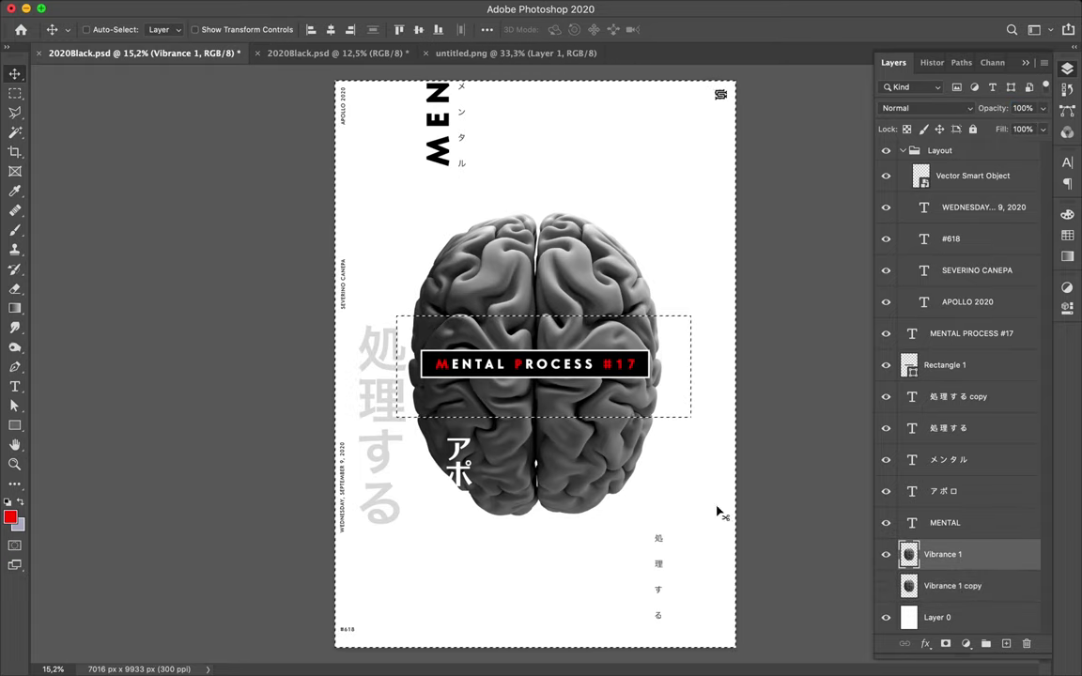
key(ctrl+d)
key(ctrl+z)
key(ctrl+d)
key(ctrl+z)
key(Delete)
key(ctrl+v)
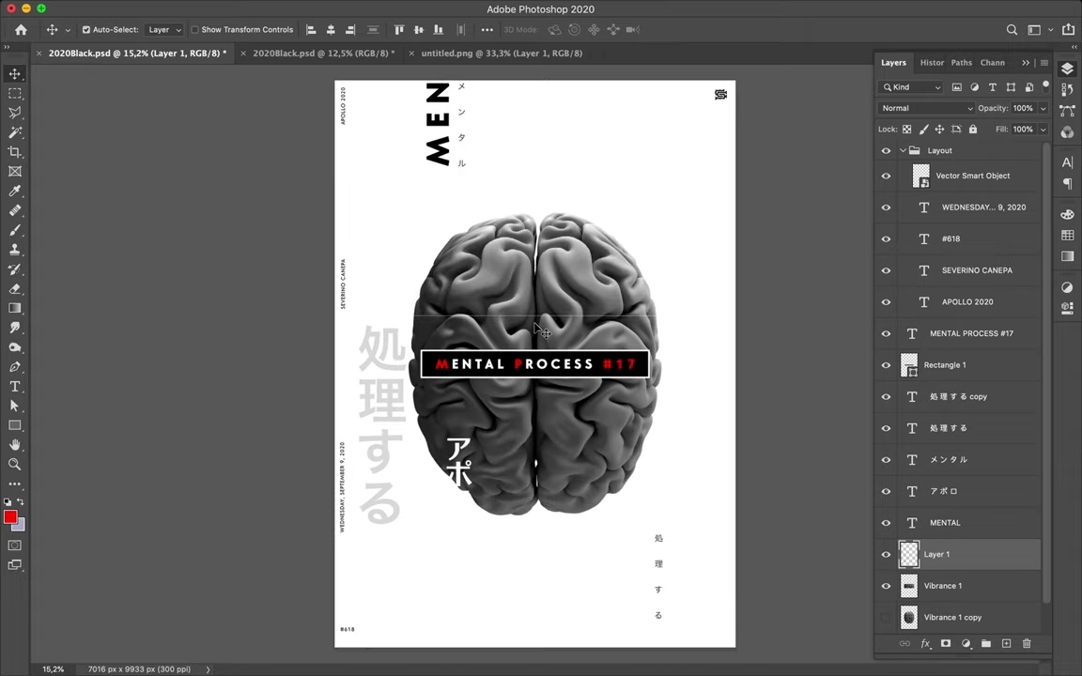
- Move the top brain slice to the poster's bottom and the lower slice to the top edge
key(m)
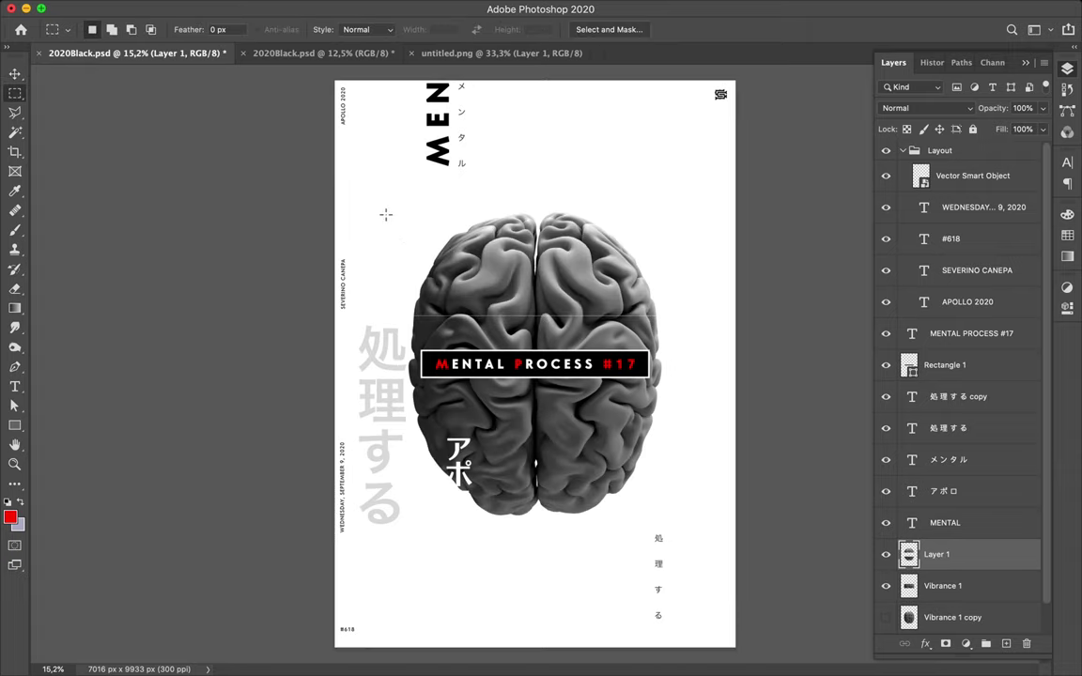
drag(385, 215, 656, 326)
click(399, 185)
drag(376, 186, 692, 352)
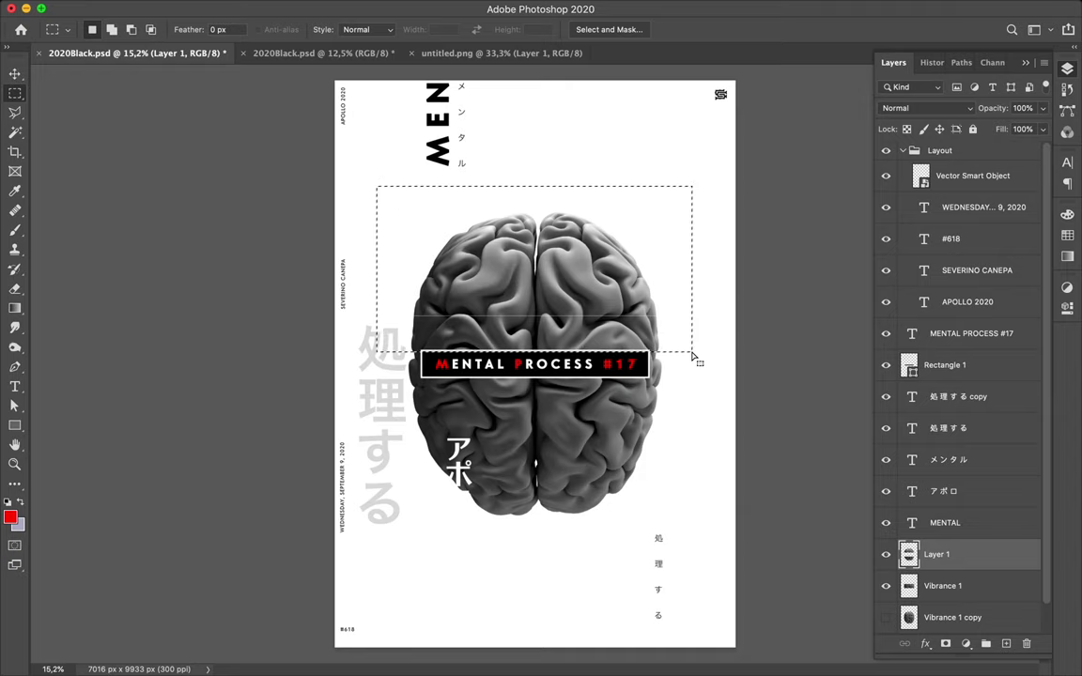
key(ctrl+v)
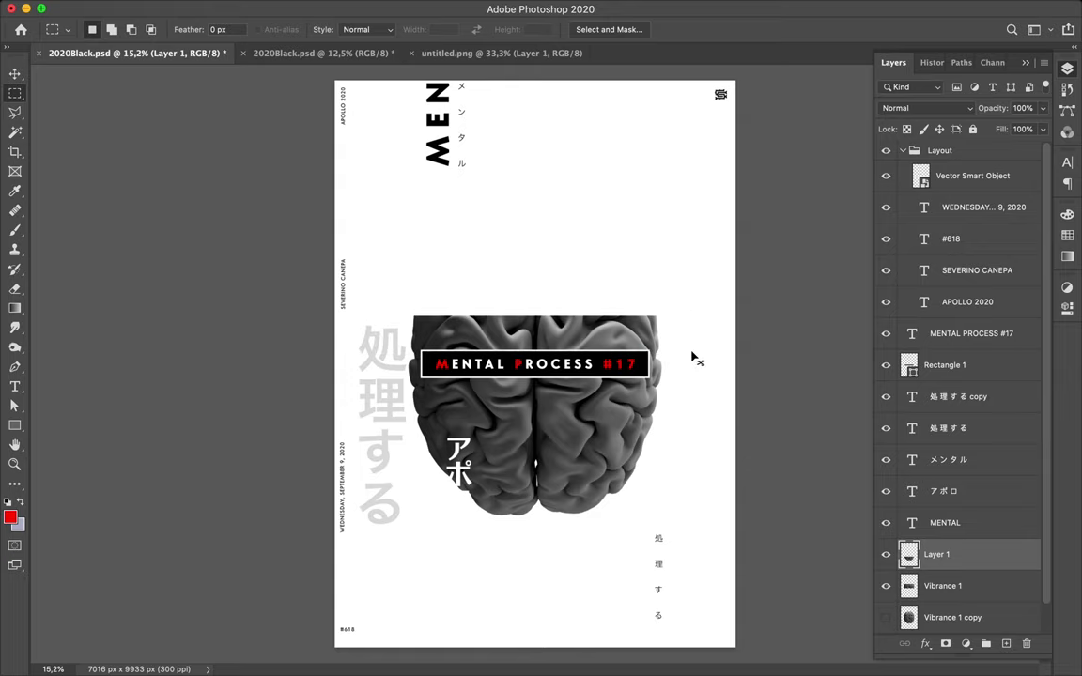
key(v)
drag(567, 284, 568, 629)
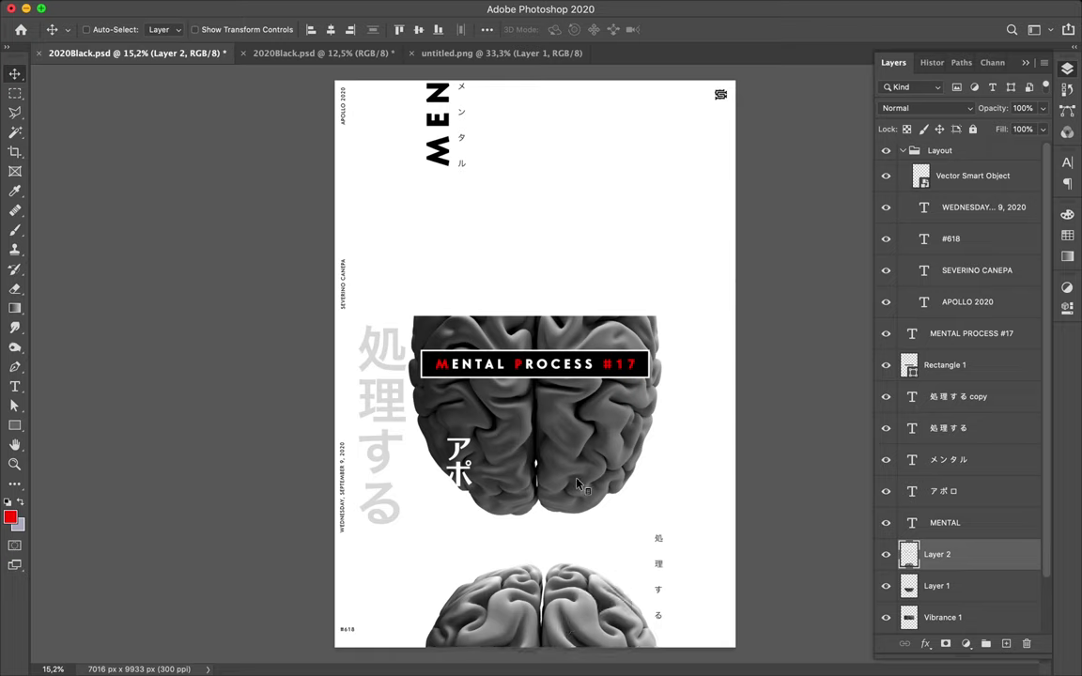
ctrl+click(526, 438)
mouse_move(526, 438)
mouse_down()
mouse_move(578, 197)
mouse_move(580, 101)
mouse_up()
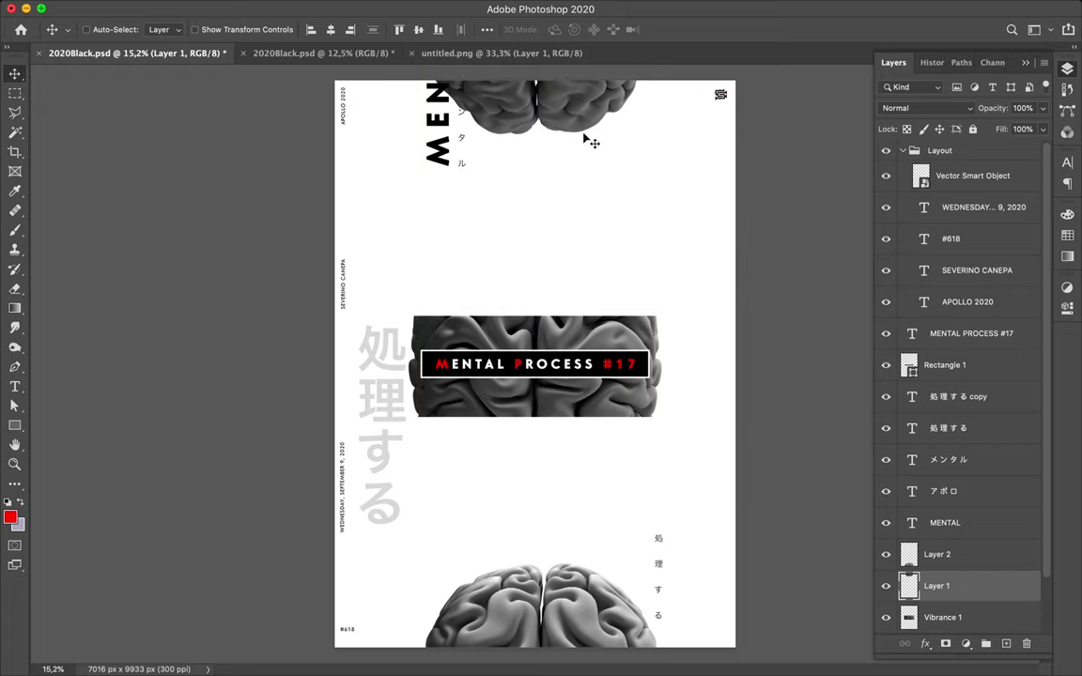
key(ctrl)
- Move MENTAL and its メンタル caption down and to the left
ctrl+click(445, 160)
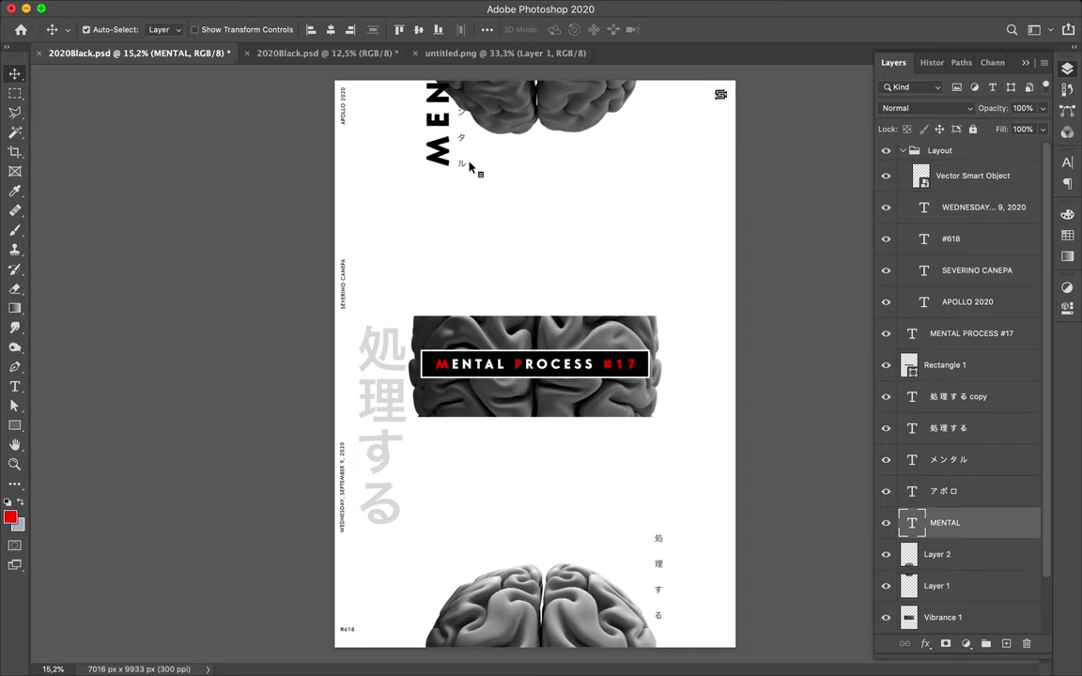
ctrl+shift+click(461, 165)
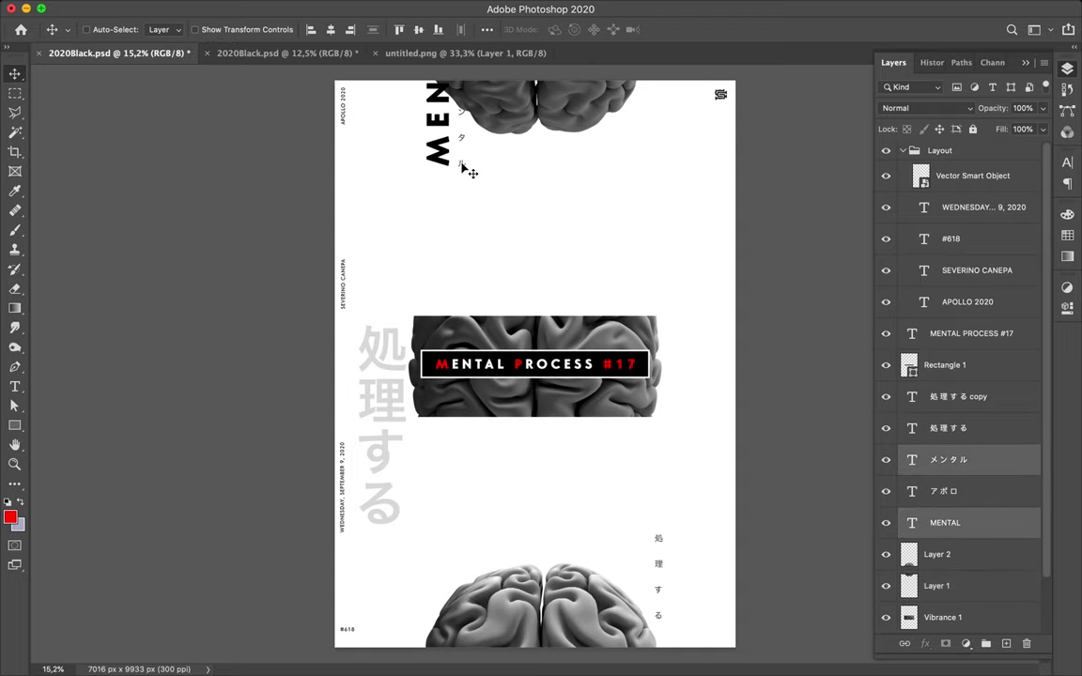
drag(461, 165, 424, 261)
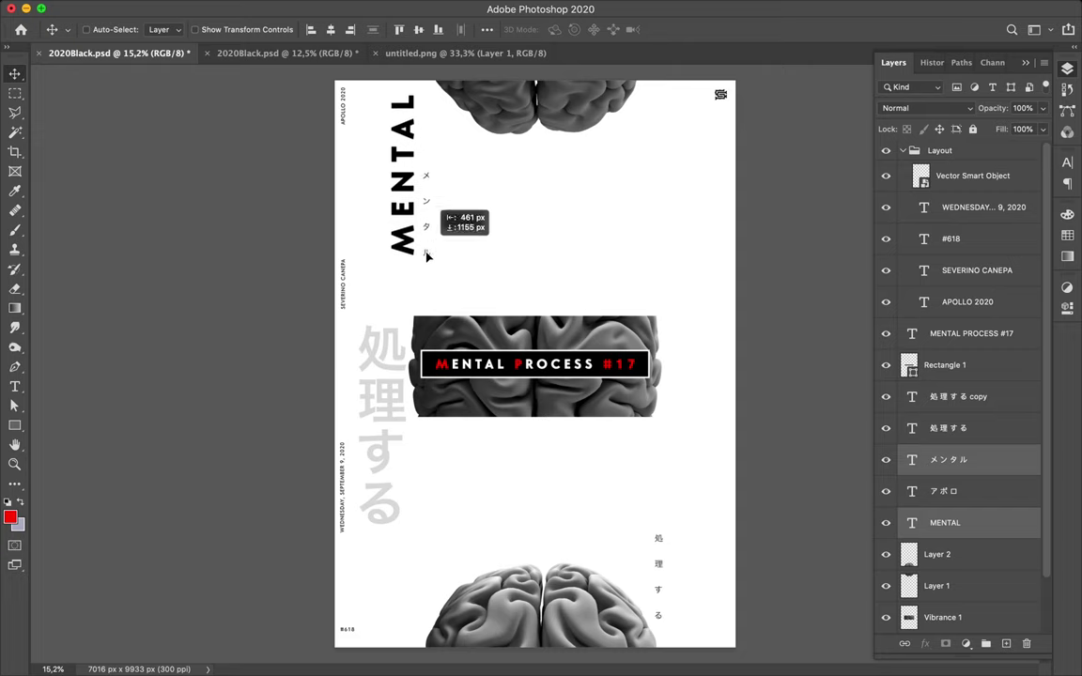
drag(424, 261, 432, 251)
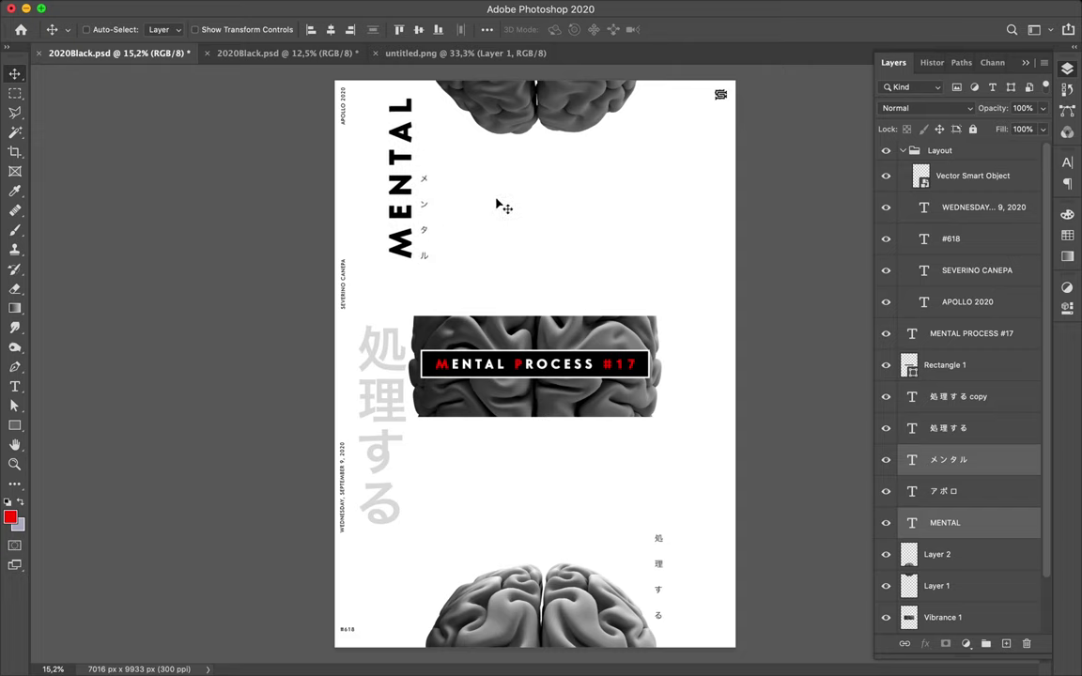
- Rotate MENTAL 90° to horizontal at 100% width so it bleeds off the left edge
ctrl+click(404, 168)
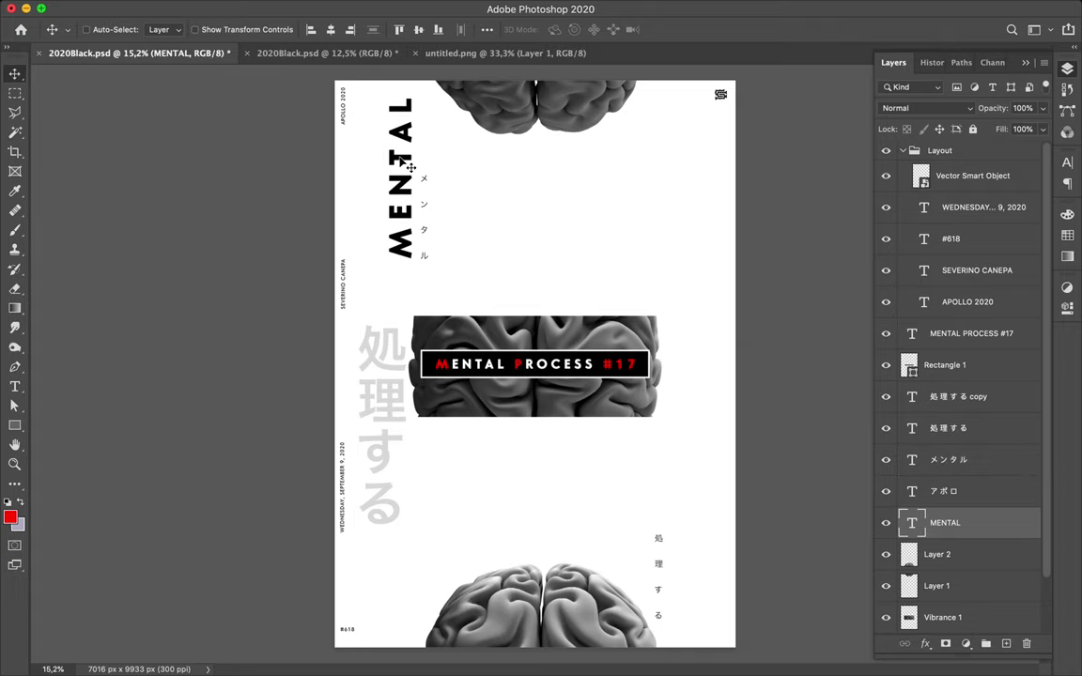
key(ctrl+t)
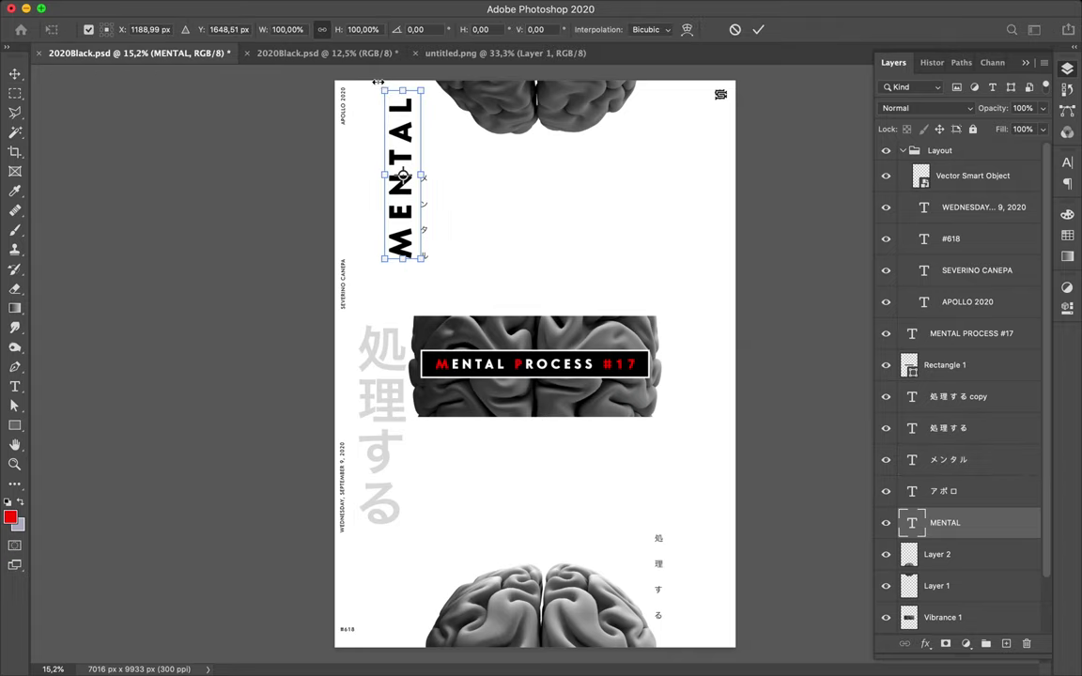
drag(379, 83, 380, 84)
drag(380, 146, 380, 148)
text(100)
key(Return)
mouse_move(427, 129)
mouse_down()
mouse_move(472, 176)
mouse_move(472, 193)
mouse_up()
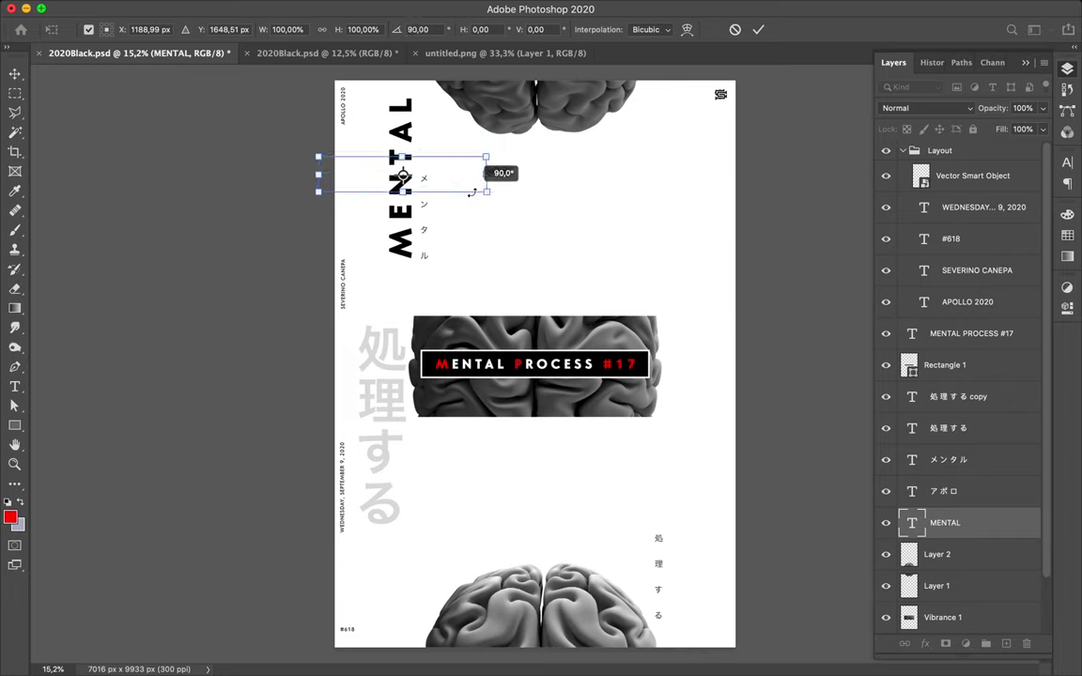
drag(473, 192, 473, 192)
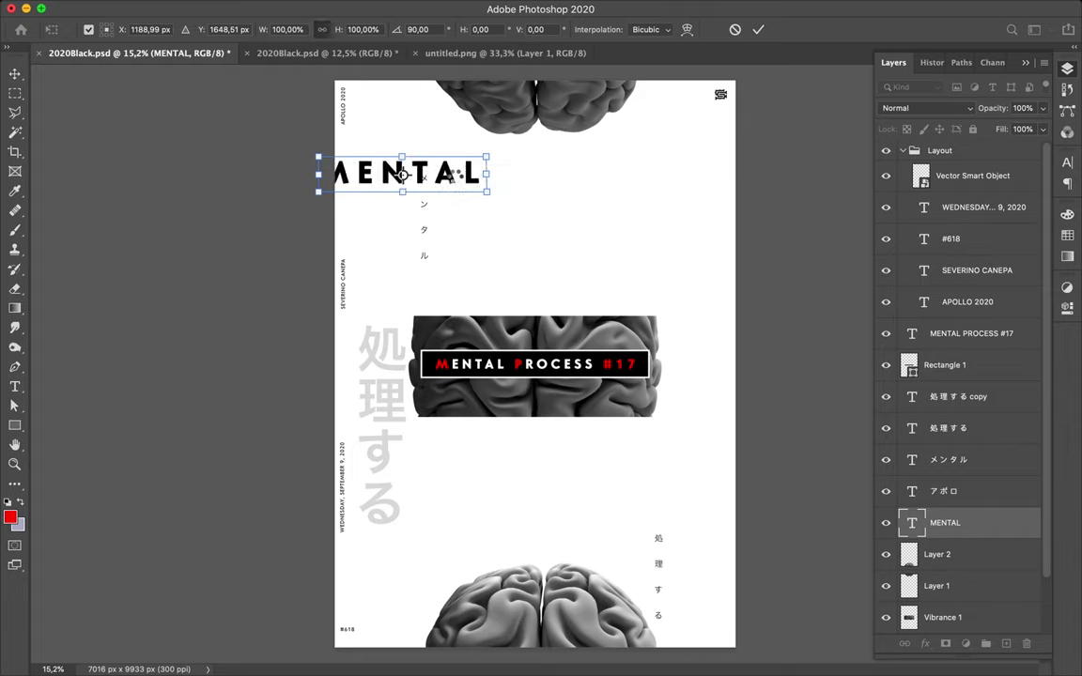
key(Return)
mouse_move(462, 183)
mouse_down()
mouse_move(403, 180)
mouse_move(780, 146)
mouse_up()
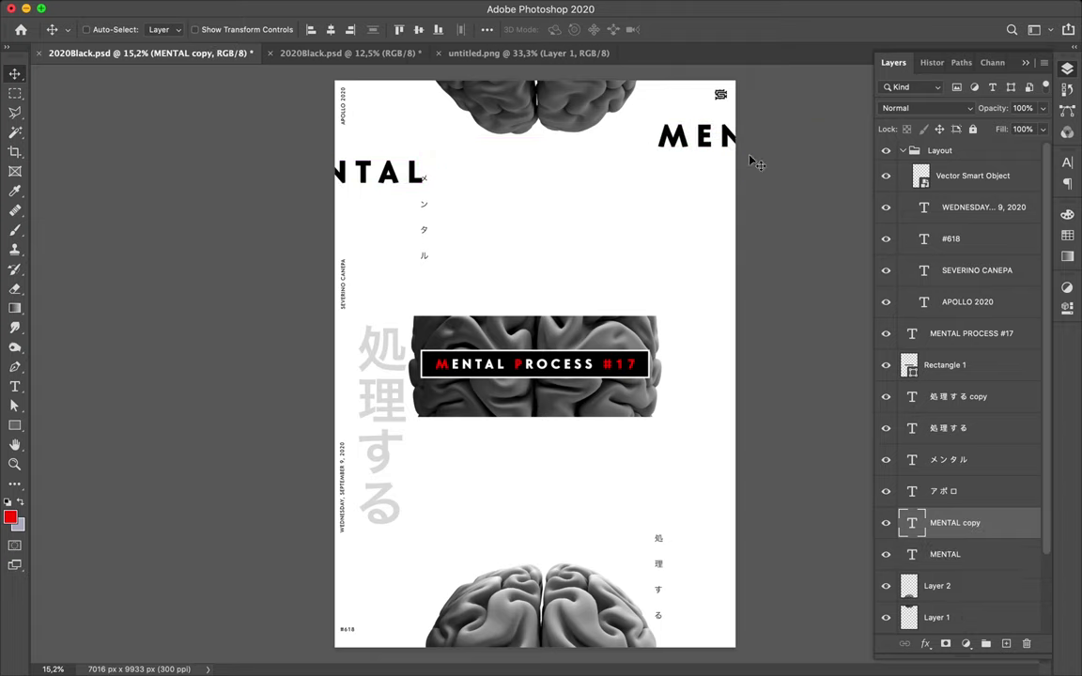
- Copy MENTAL below the brain, retype it as PROCESS, and let it bleed off the right edge
drag(386, 198, 588, 485)
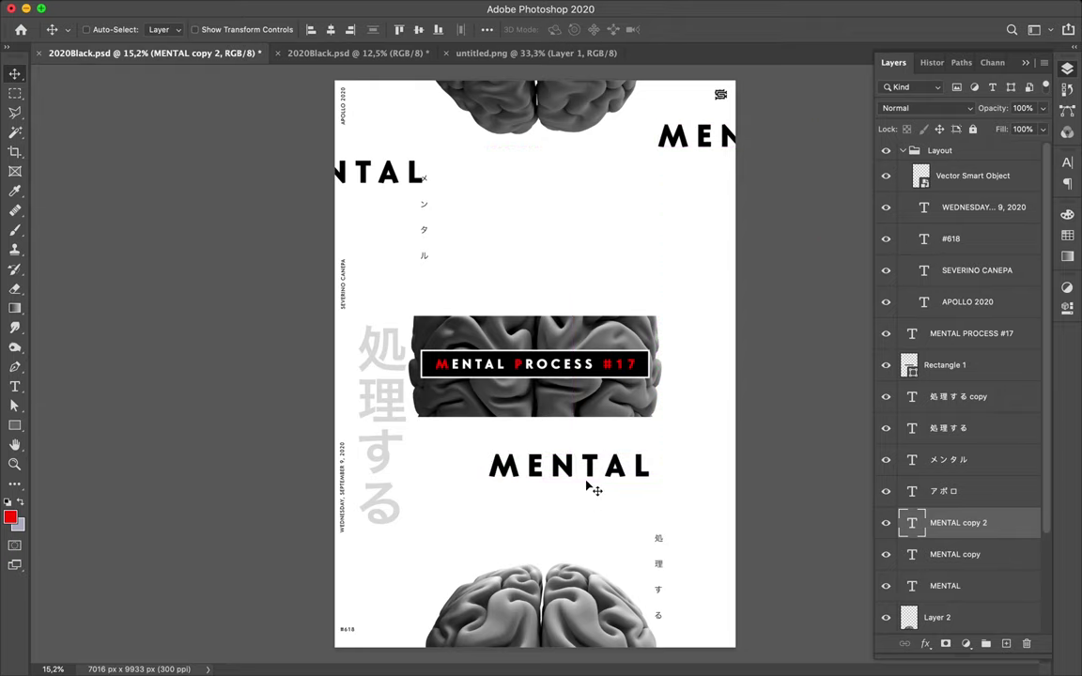
double_click(575, 465)
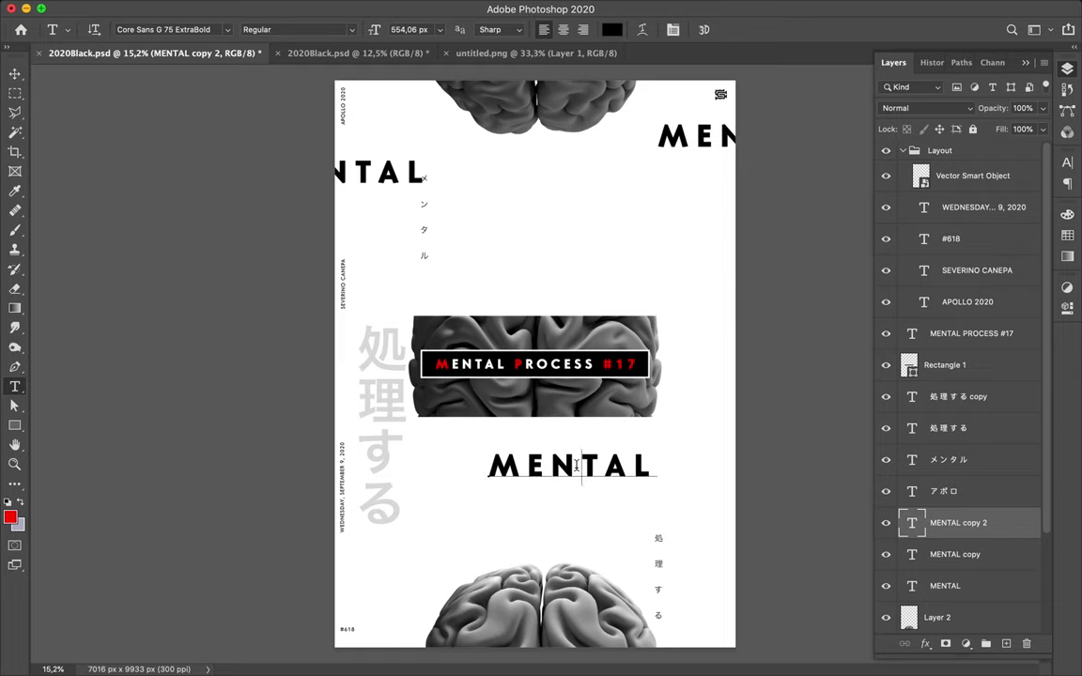
double_click(575, 465)
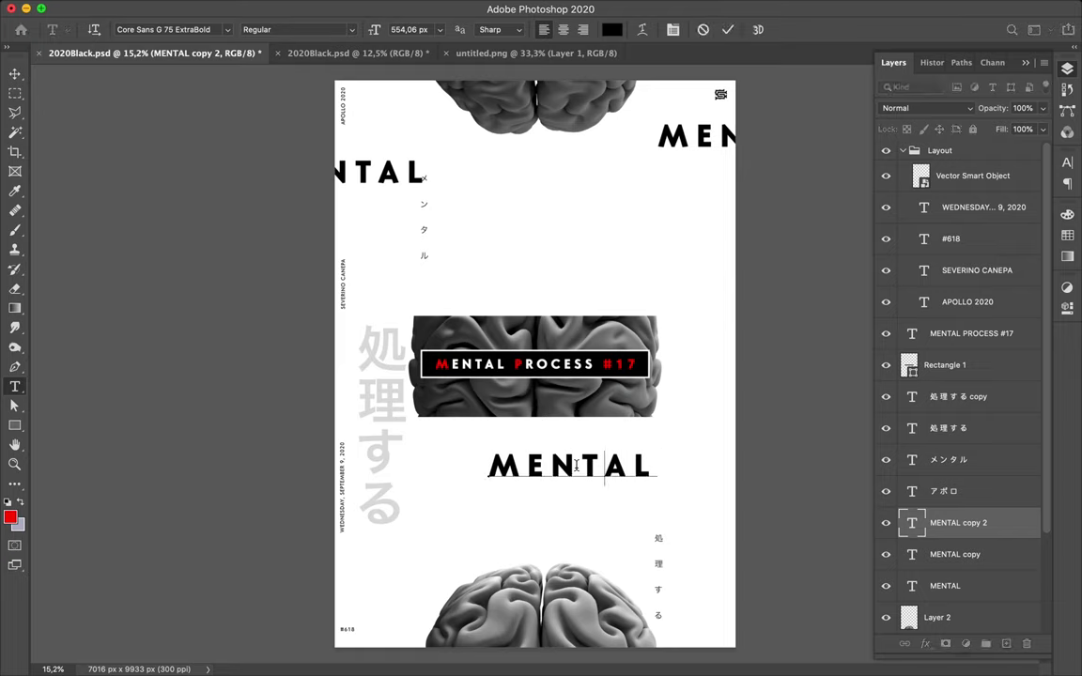
text(PROCESS)
key(Escape)
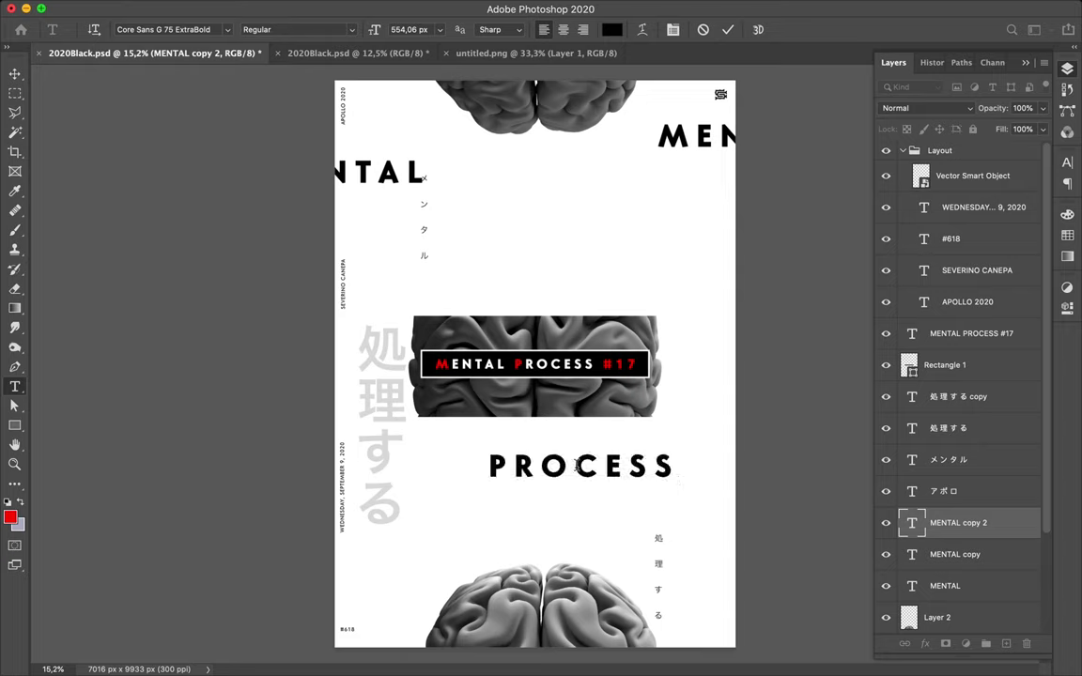
key(v)
mouse_move(585, 471)
mouse_down()
mouse_move(731, 440)
mouse_move(346, 549)
mouse_move(332, 574)
mouse_up()
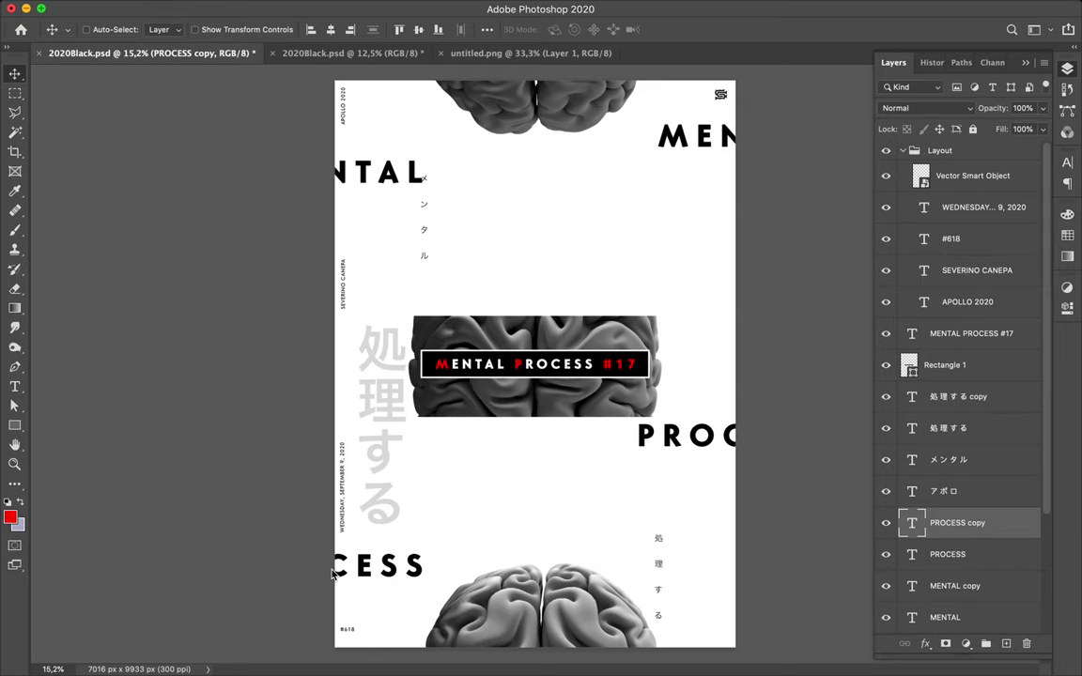
- Place メンタル under MEN and 処理する at the right edge, then select Layer 0
key(super)
mouse_move(425, 235)
mouse_down()
mouse_move(382, 248)
mouse_move(725, 218)
mouse_up()
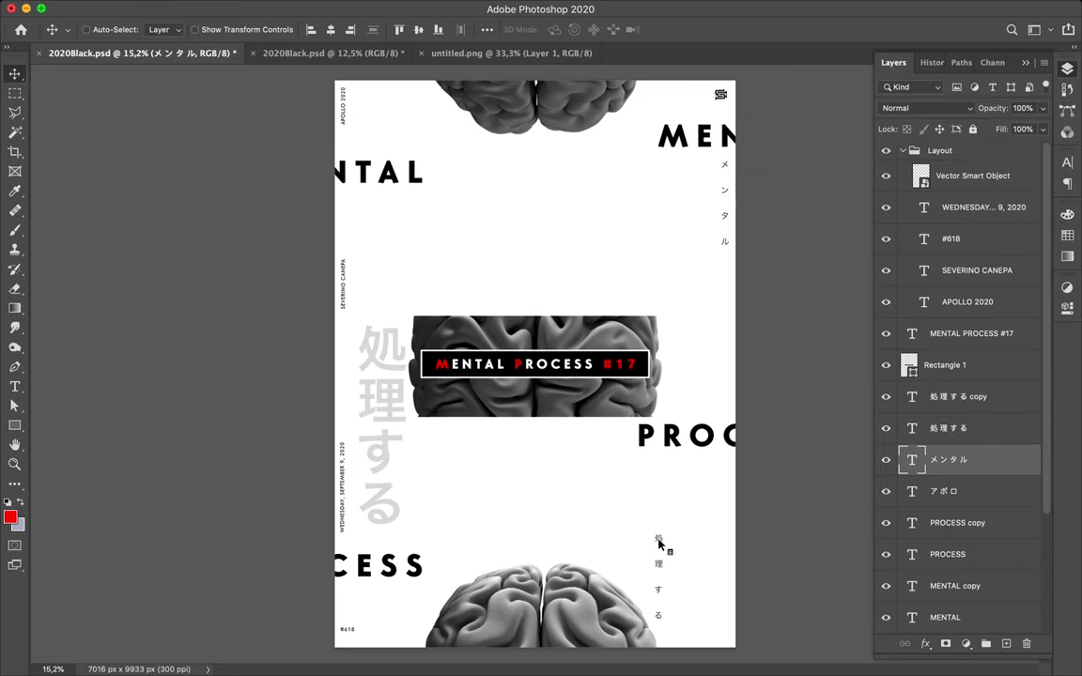
drag(658, 543, 725, 545)
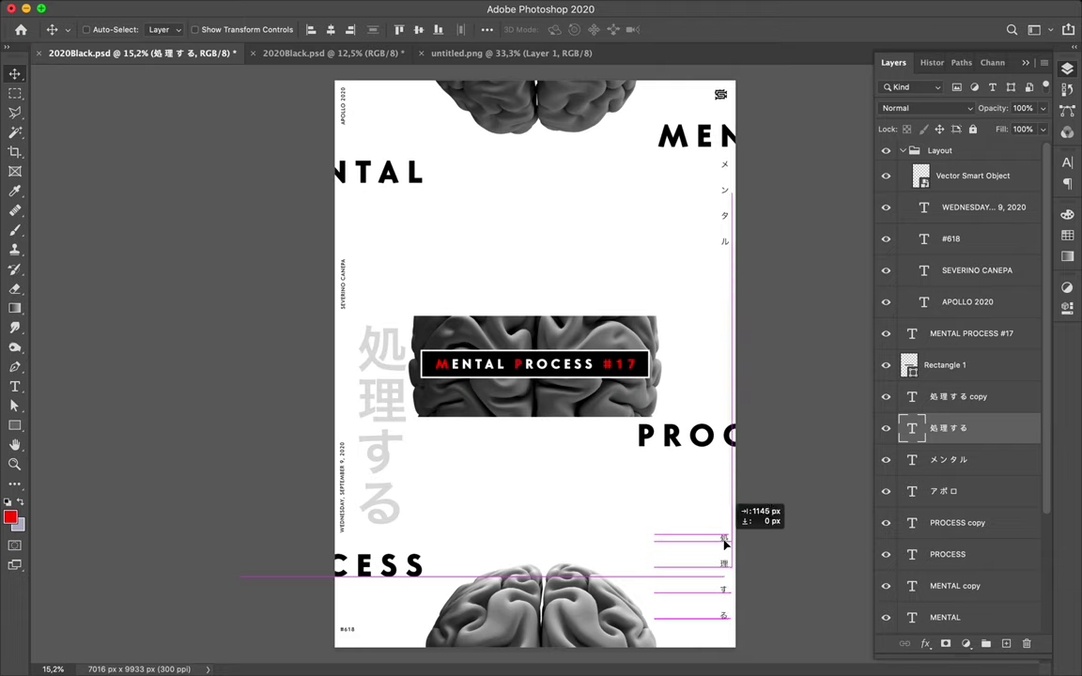
drag(724, 543, 725, 546)
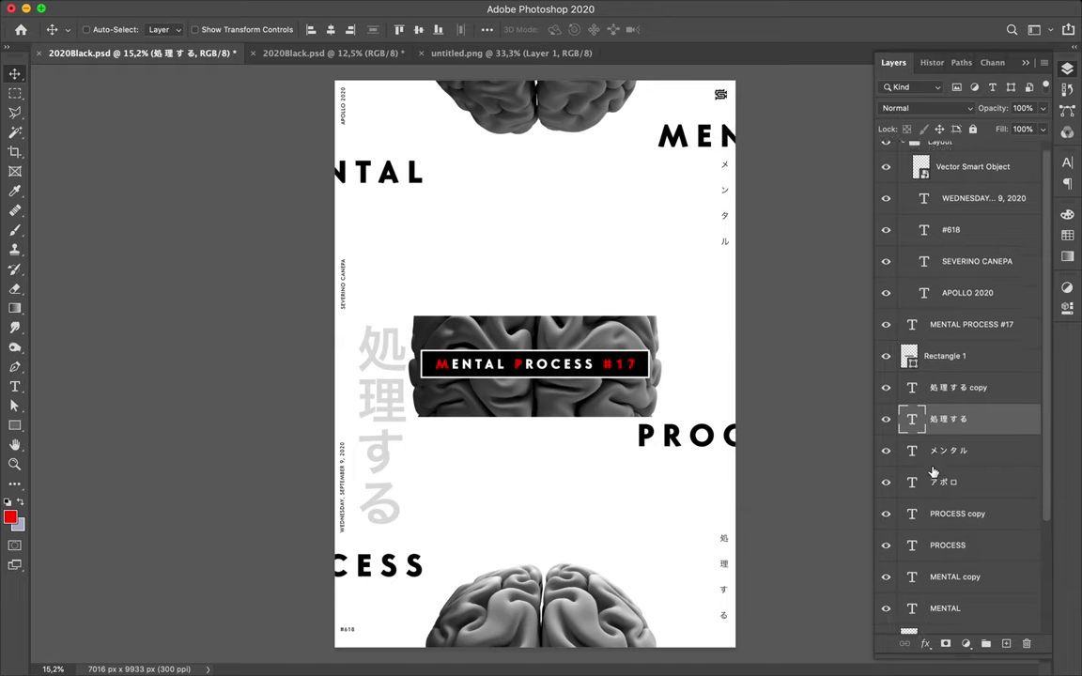
scroll(939, 507, down, 5)
click(944, 618)
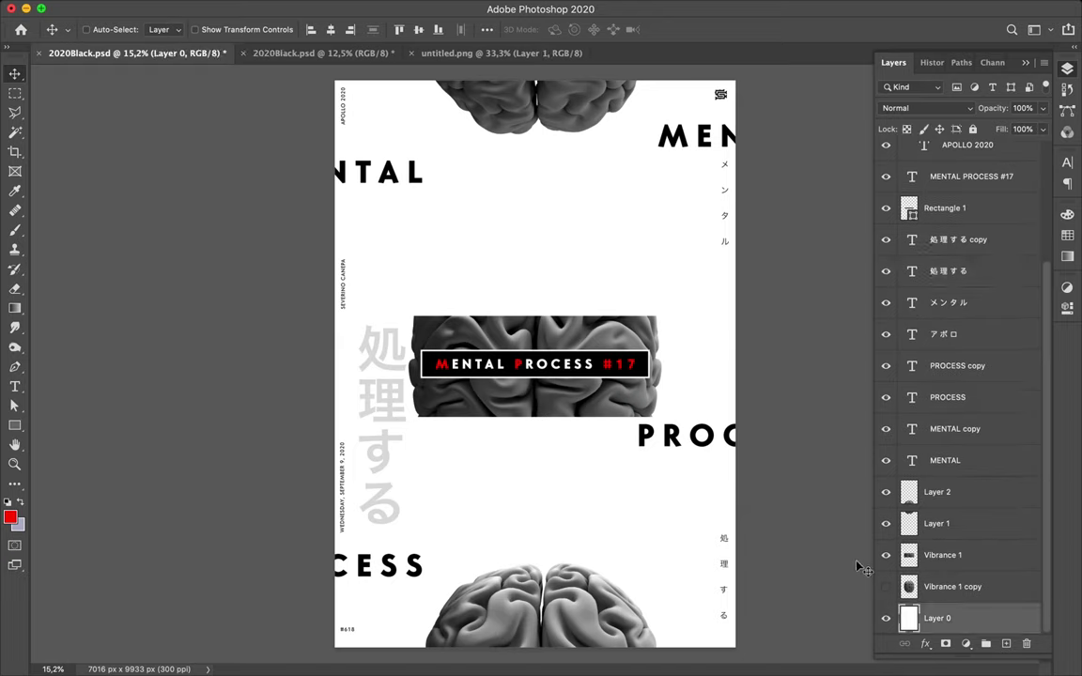
- Draw red rectangles under NTAL at left, MEN at top right, PROC, and CESS at lower left
key(u)
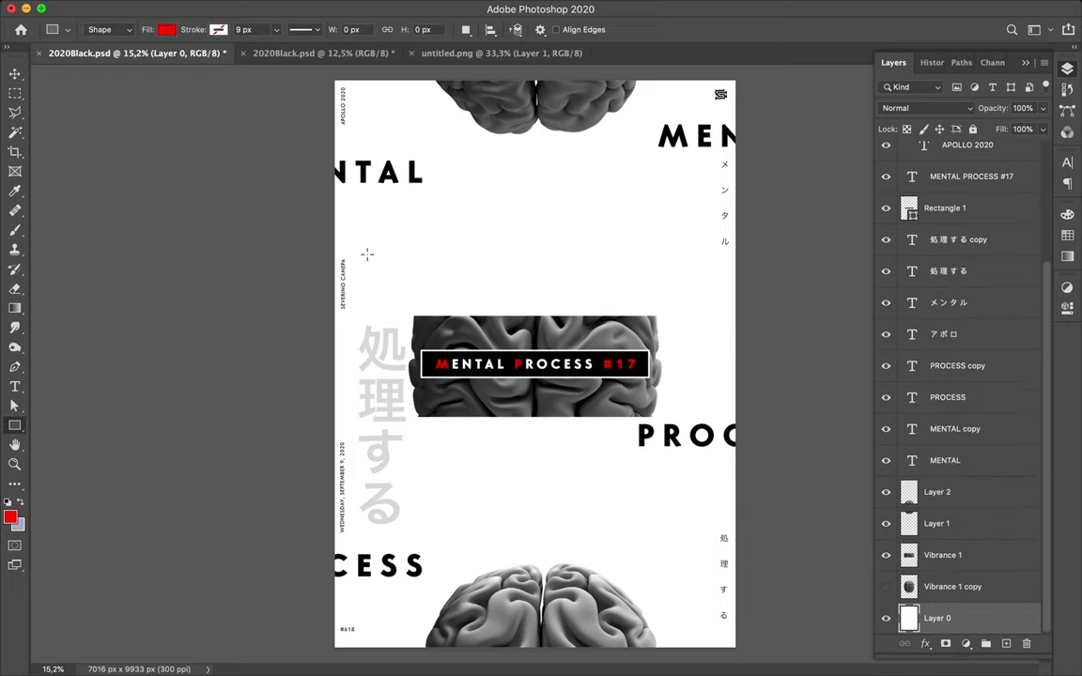
drag(329, 175, 332, 176)
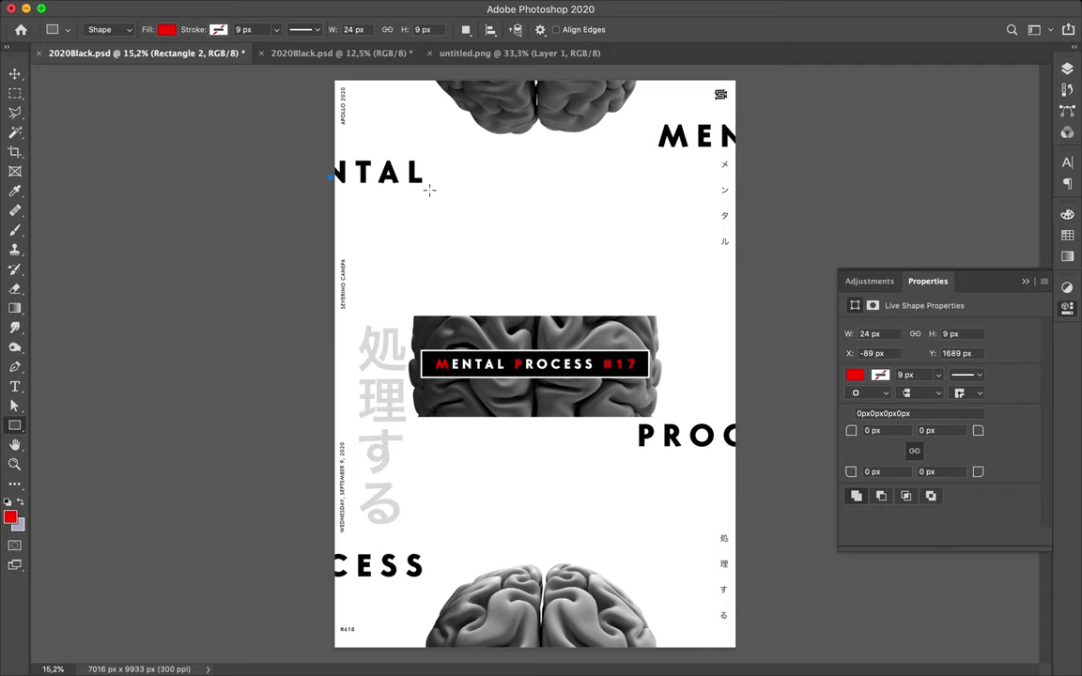
key(ctrl+z)
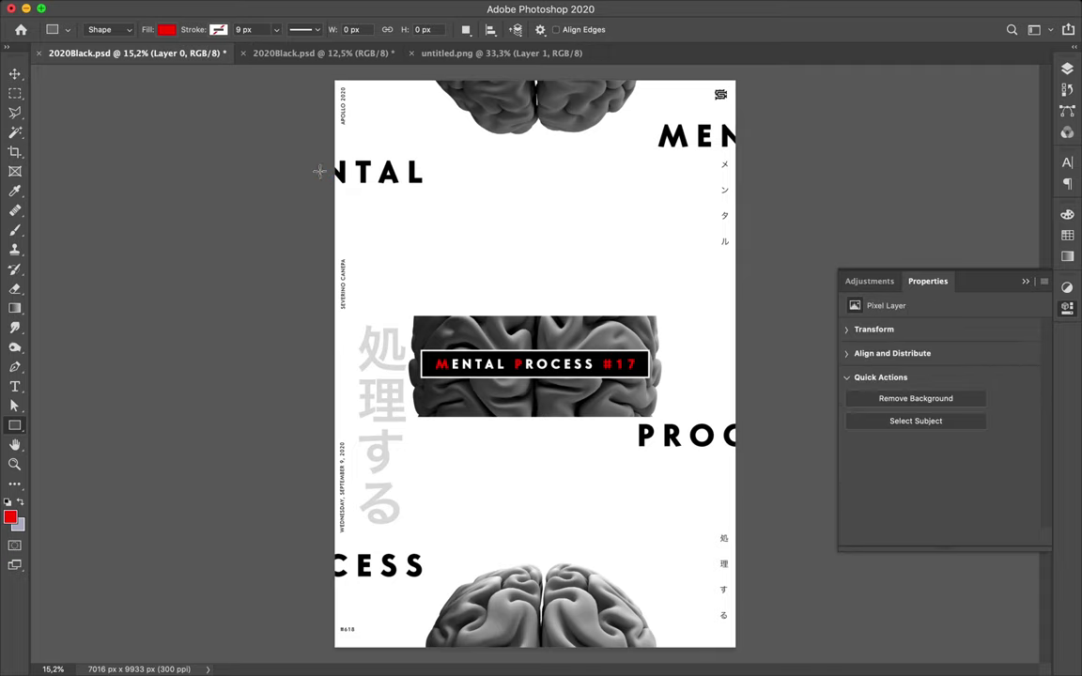
drag(319, 173, 434, 193)
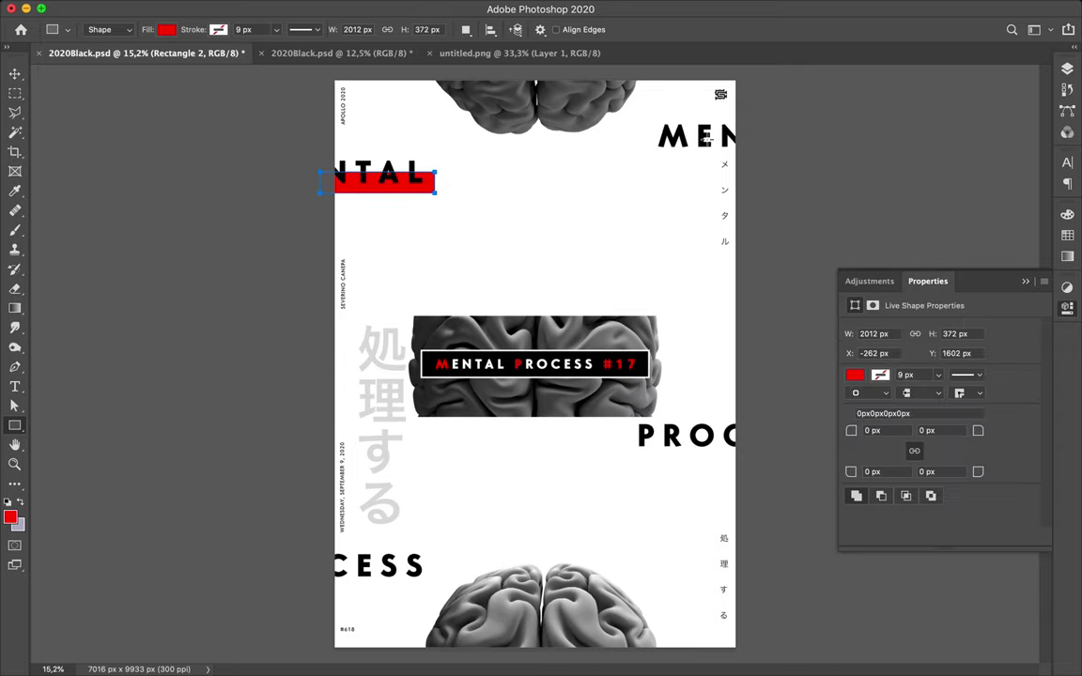
drag(746, 141, 652, 173)
drag(589, 437, 763, 447)
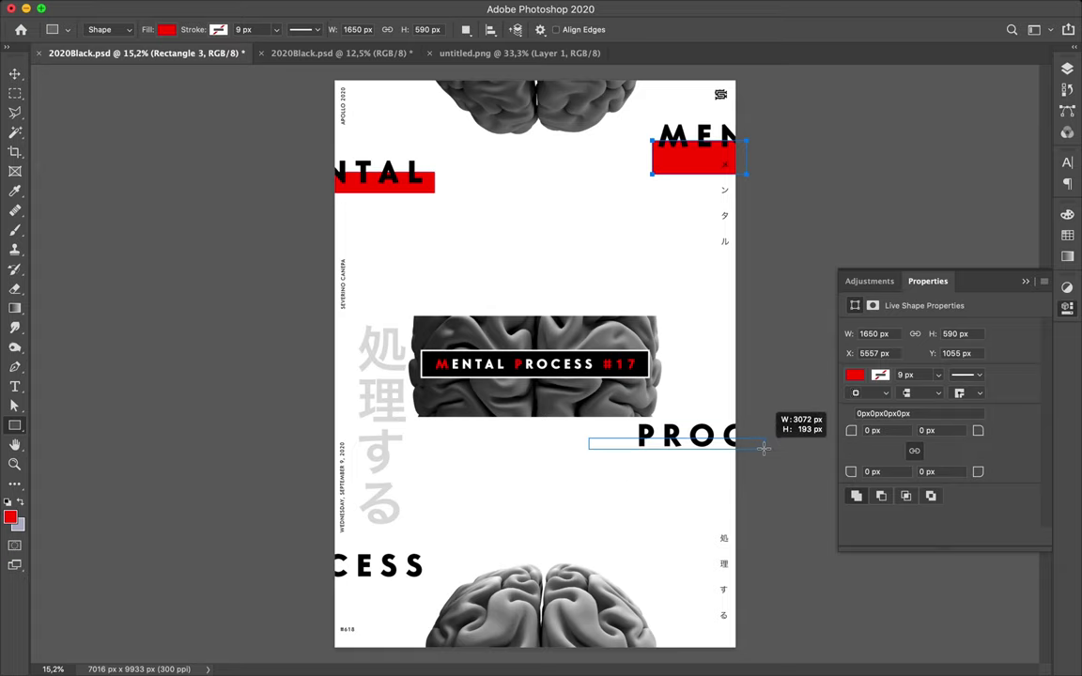
drag(763, 448, 767, 447)
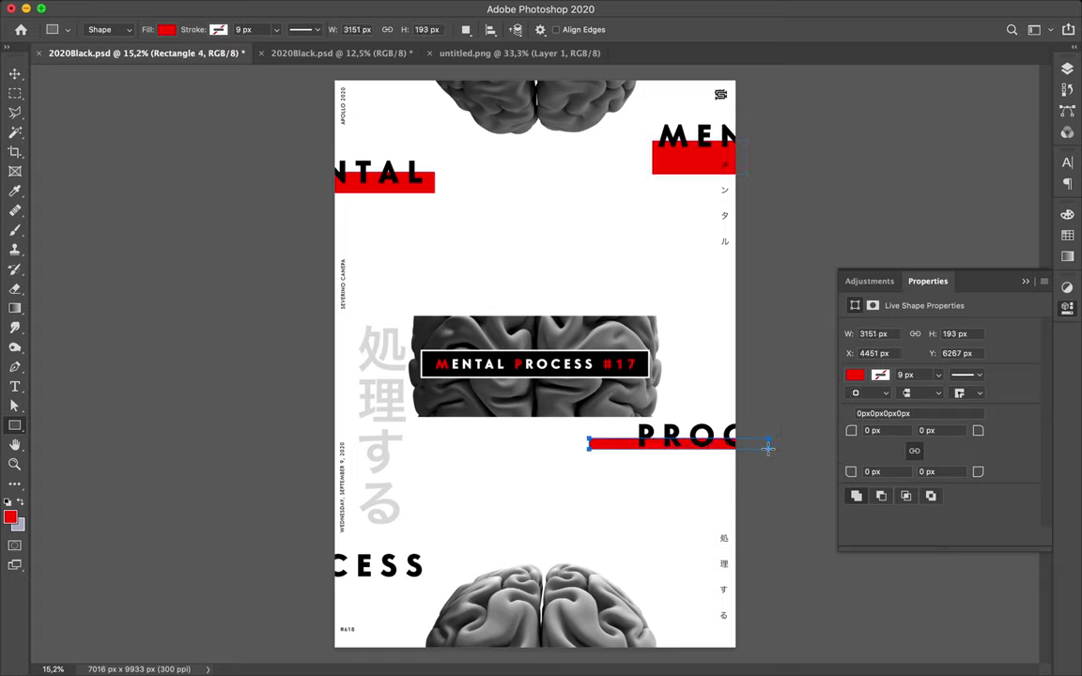
drag(318, 568, 418, 608)
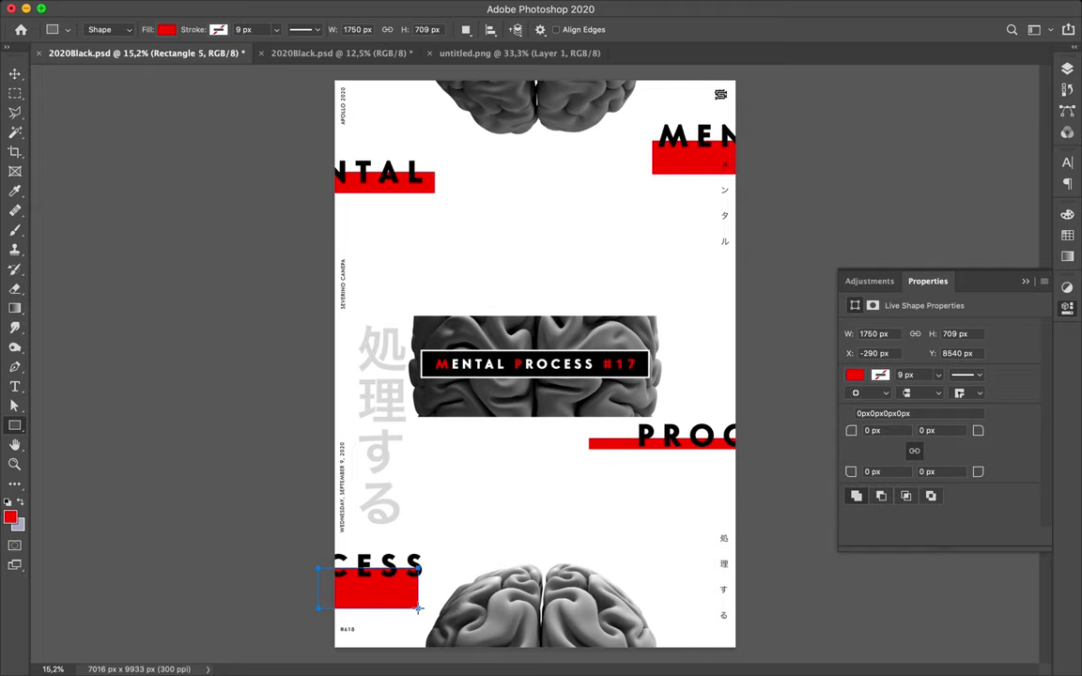
key(v)
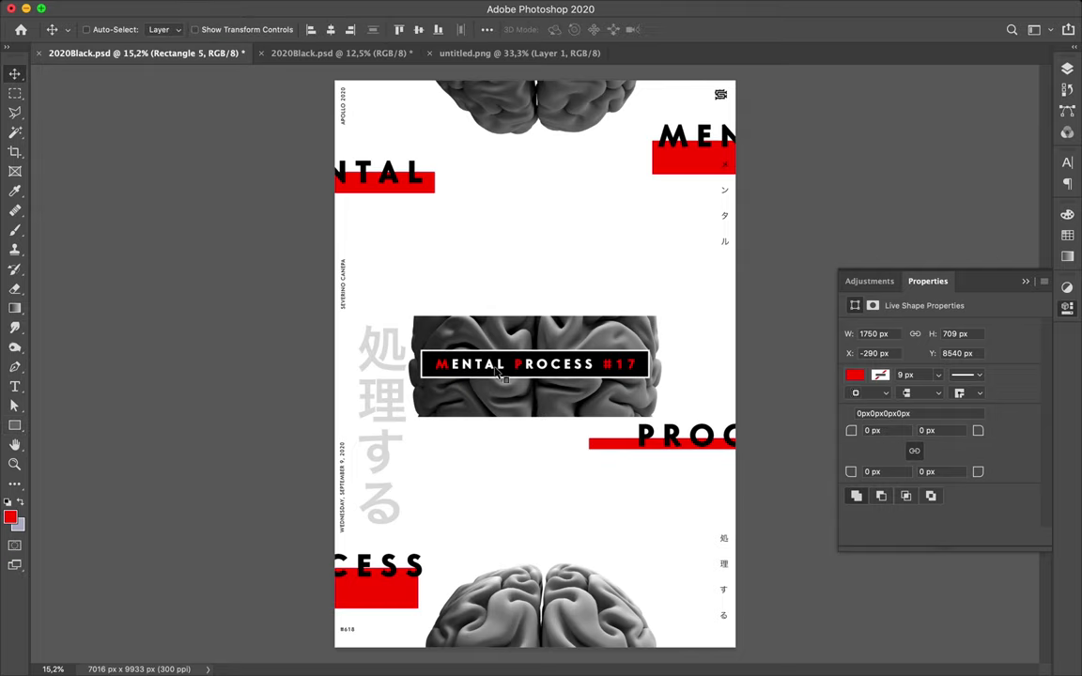
- Duplicate the MENTAL PROCESS #17 title label higher up and hide the original
super+click(549, 357)
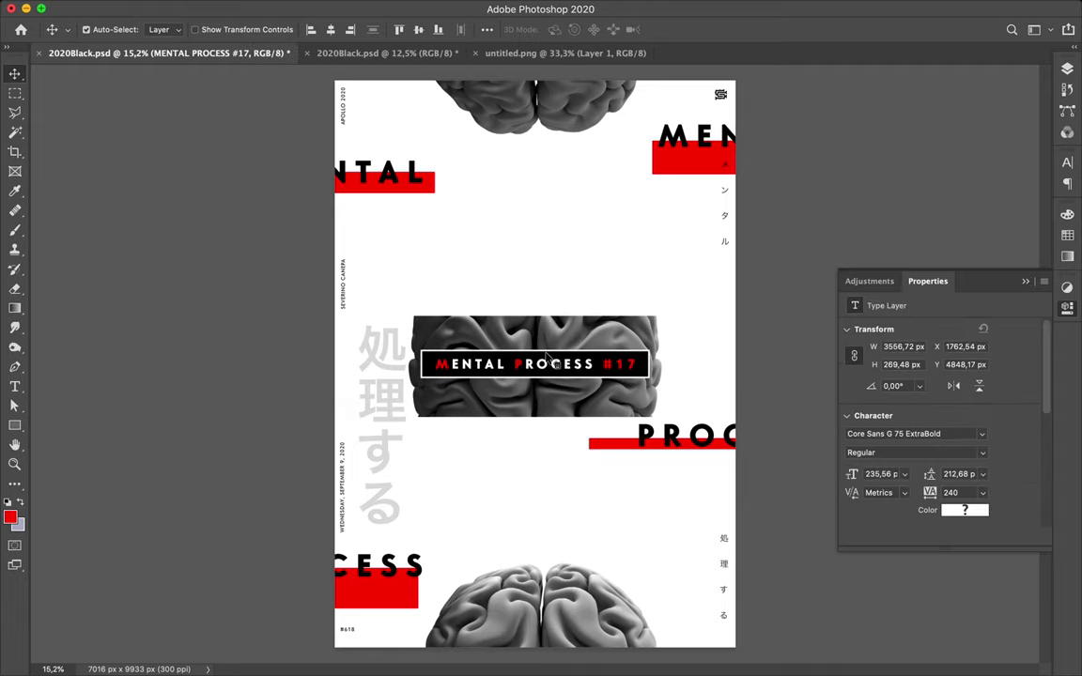
drag(548, 355, 561, 242)
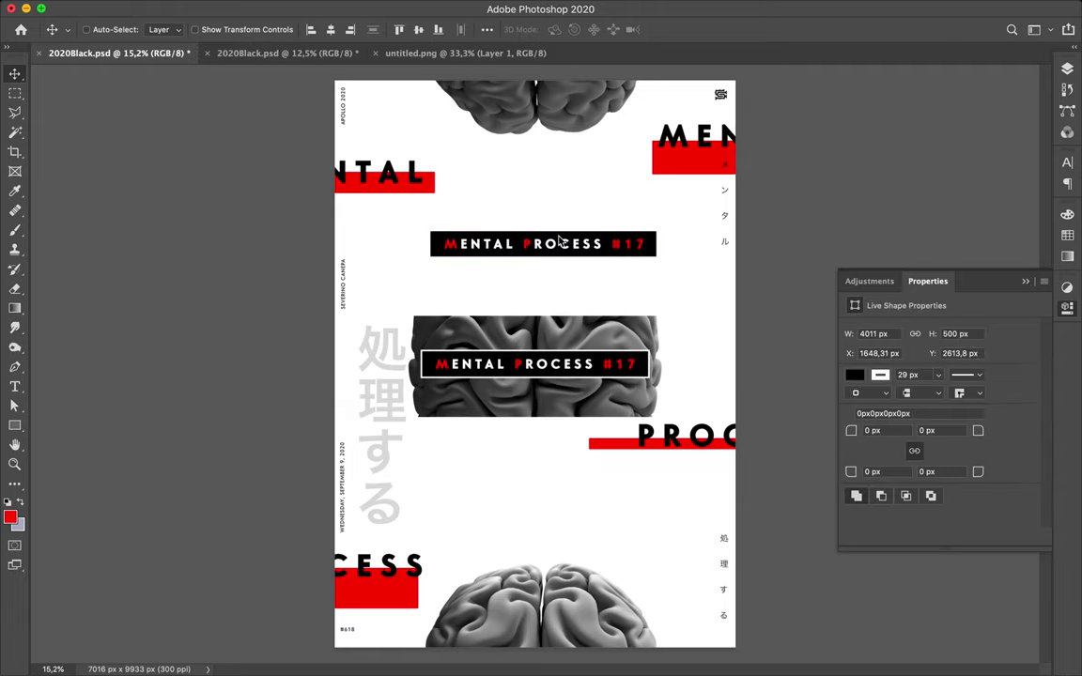
key(F7)
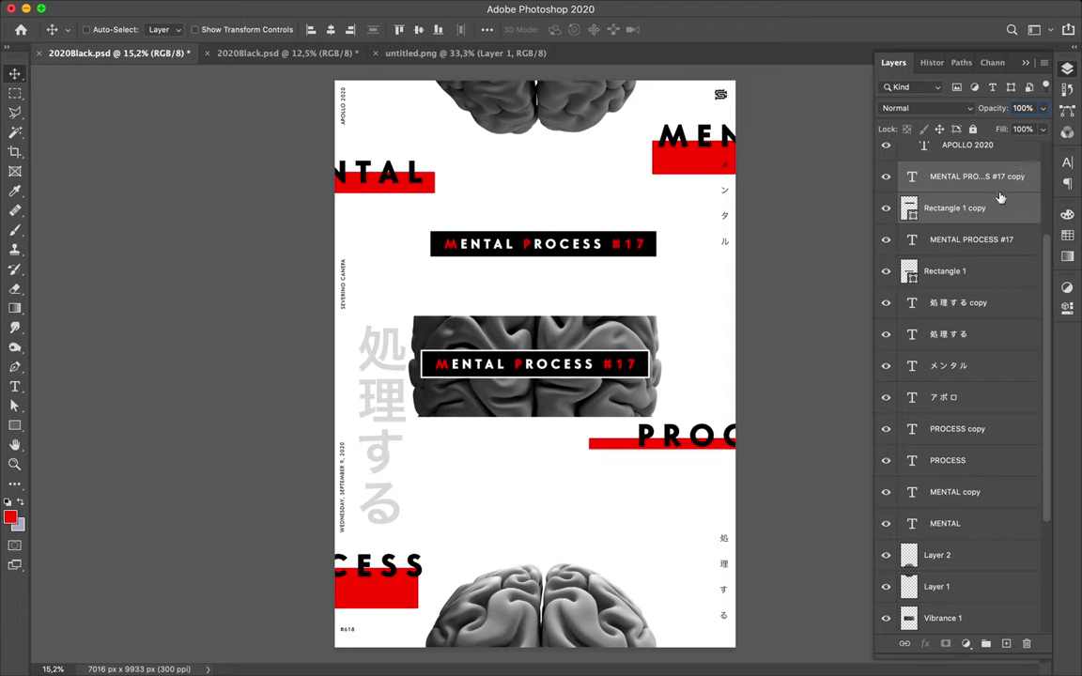
scroll(995, 213, up, 3)
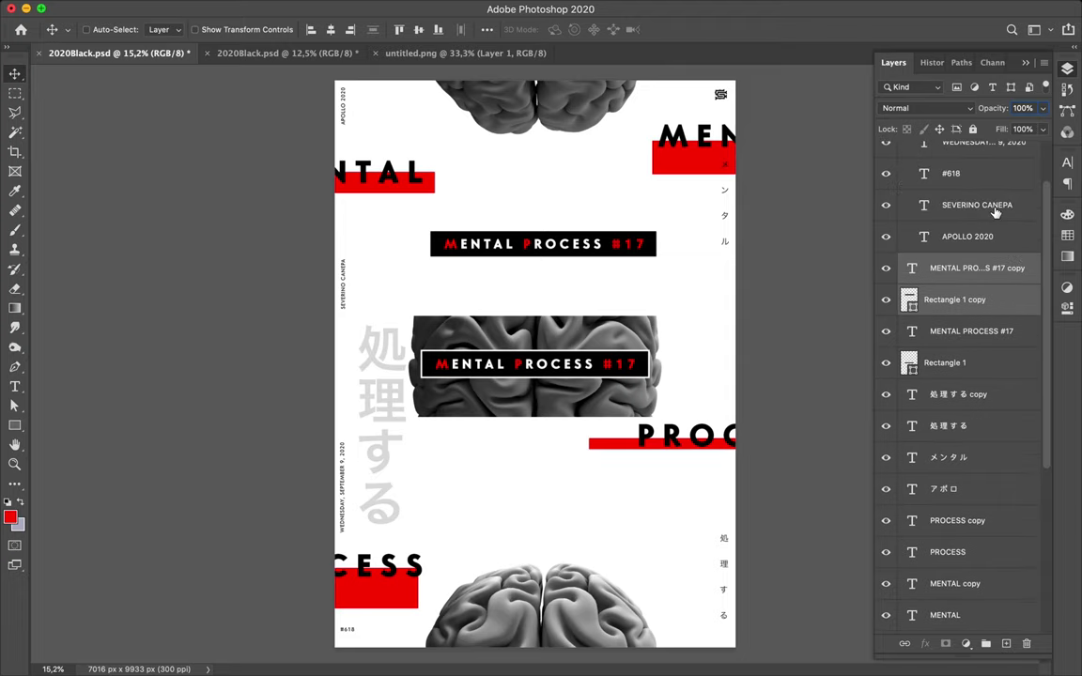
drag(886, 331, 886, 362)
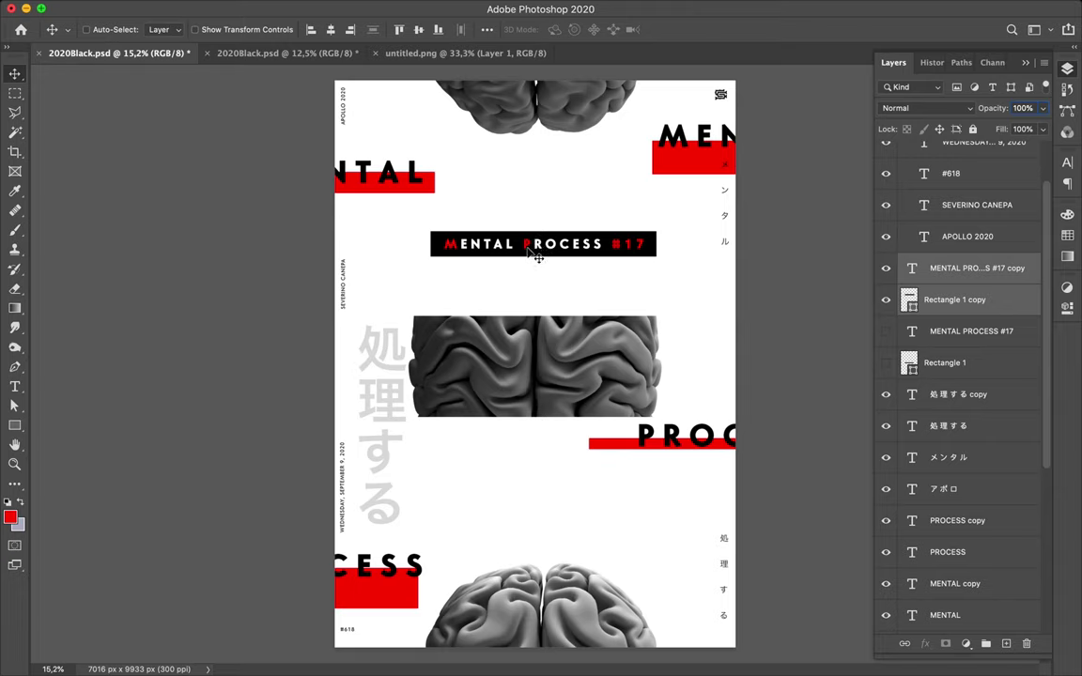
- Cut the copied title down to MENTAL and shorten its black box to fit
double_click(536, 251)
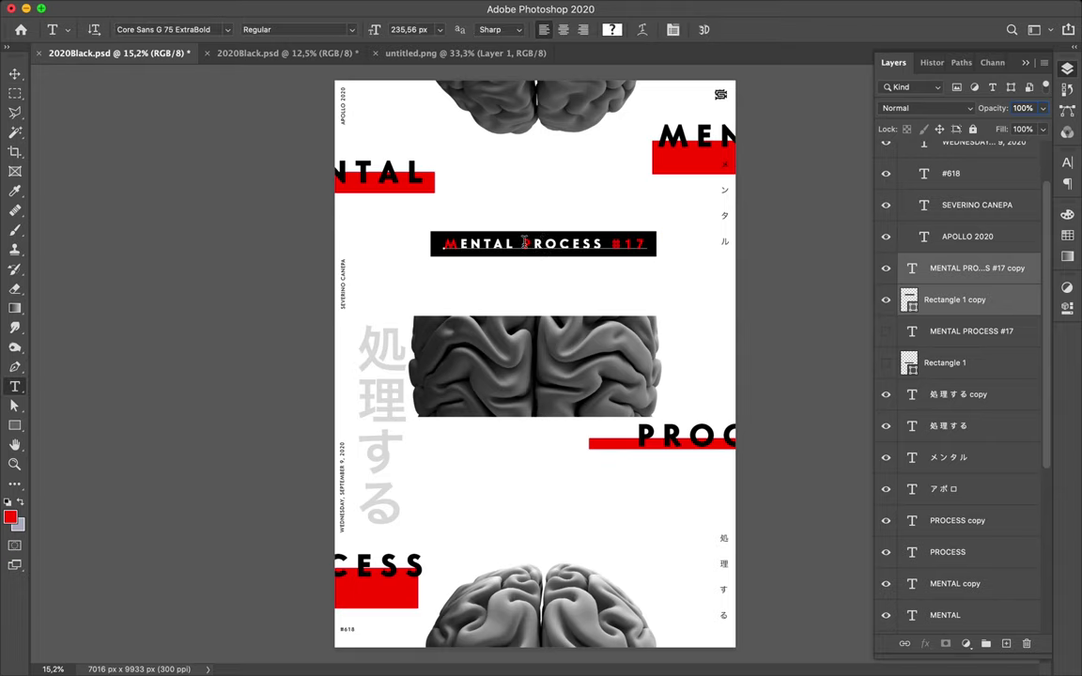
drag(524, 244, 678, 235)
key(ctrl+c)
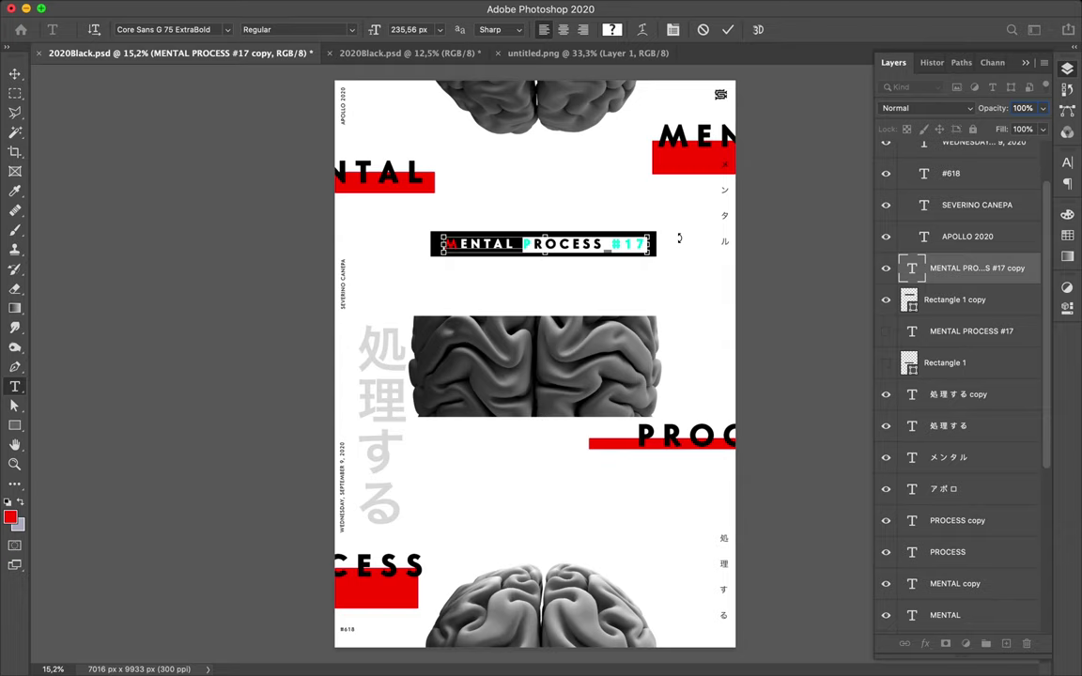
key(BackSpace)
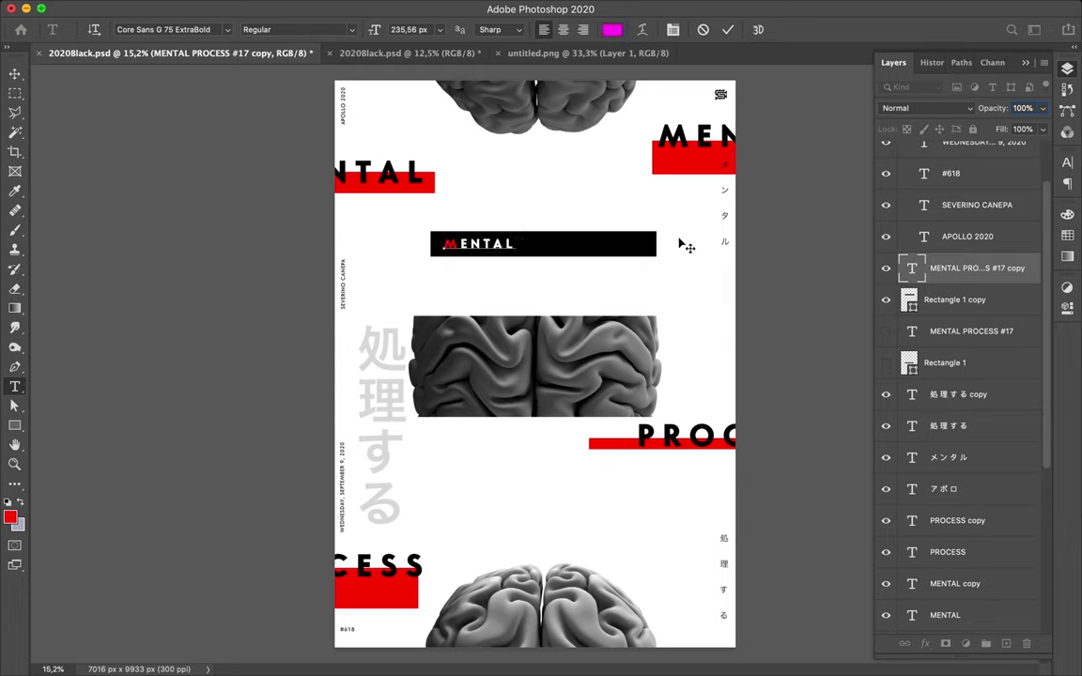
key(ctrl+Return)
key(a)
click(656, 237)
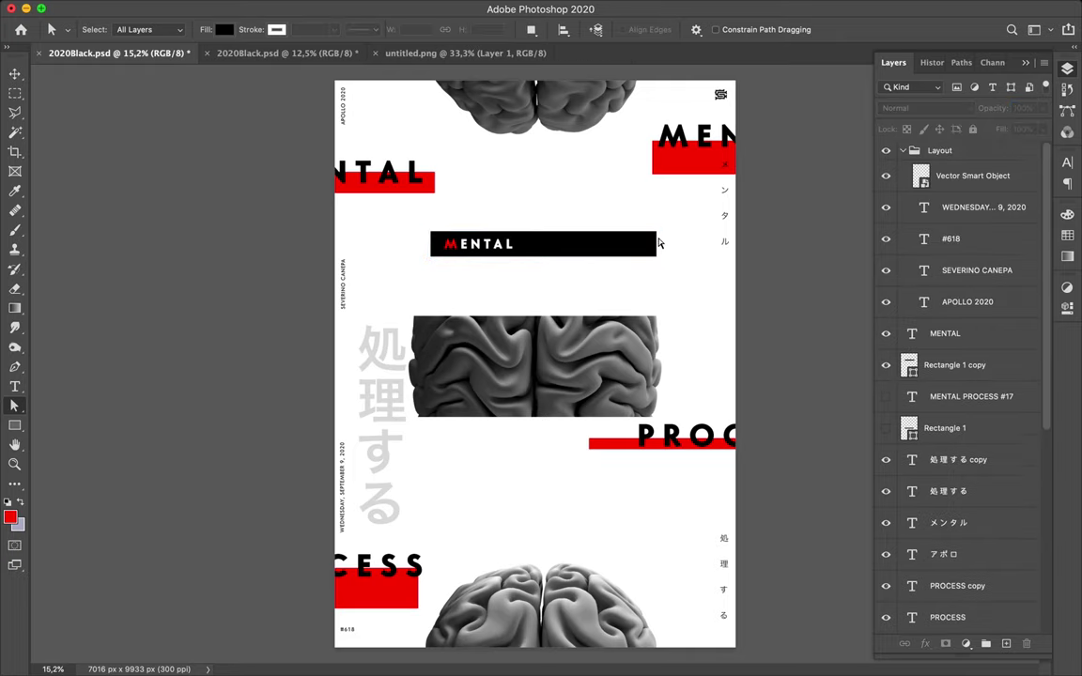
click(658, 230)
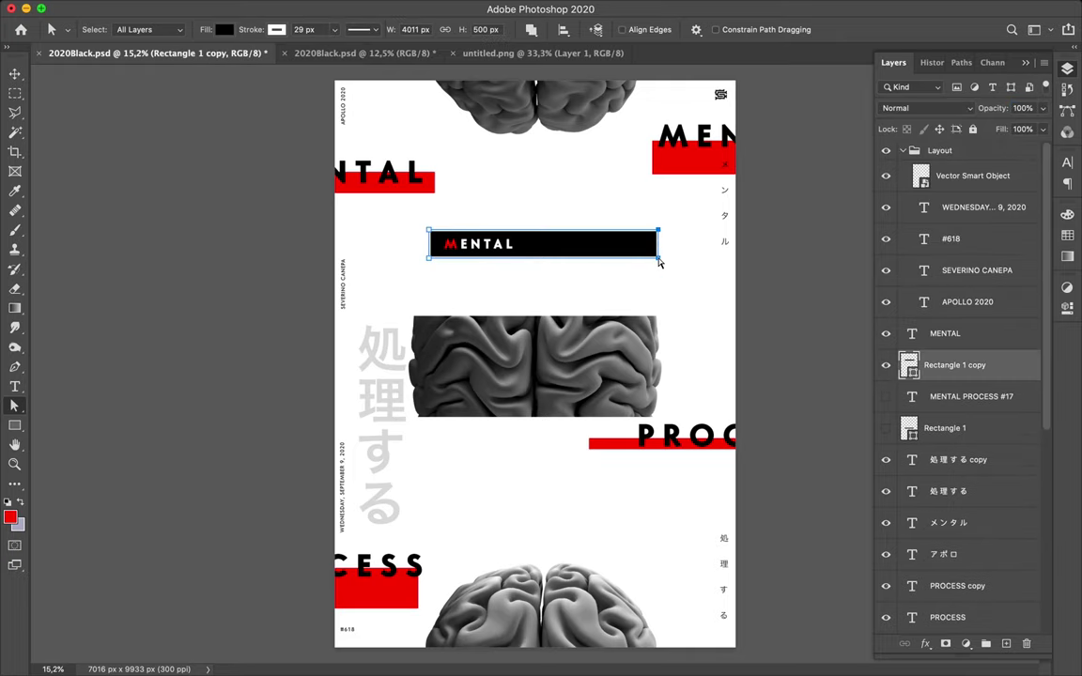
drag(659, 263, 524, 261)
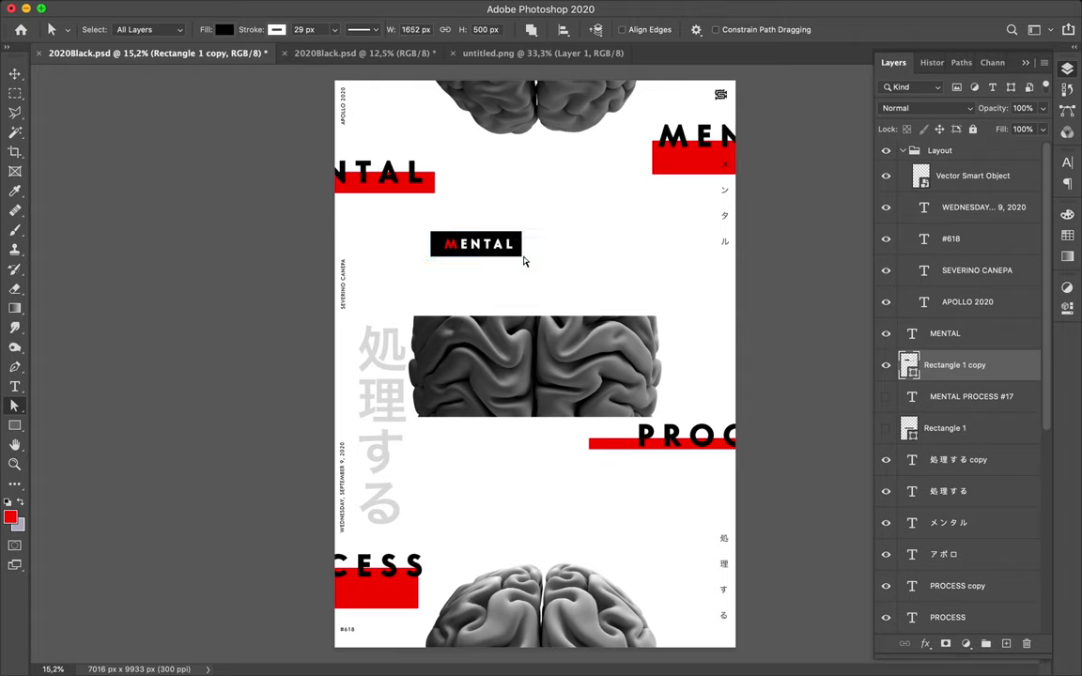
- Centre the MENTAL label, raise it to the brain's top edge, and copy it lower
key(v)
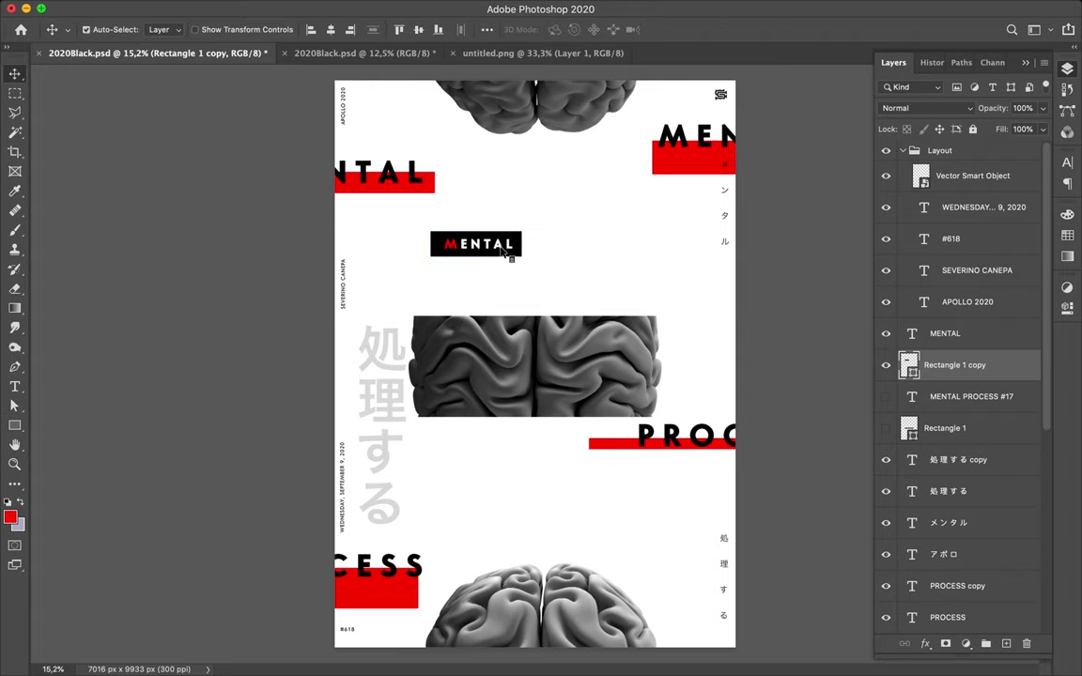
shift+click(504, 249)
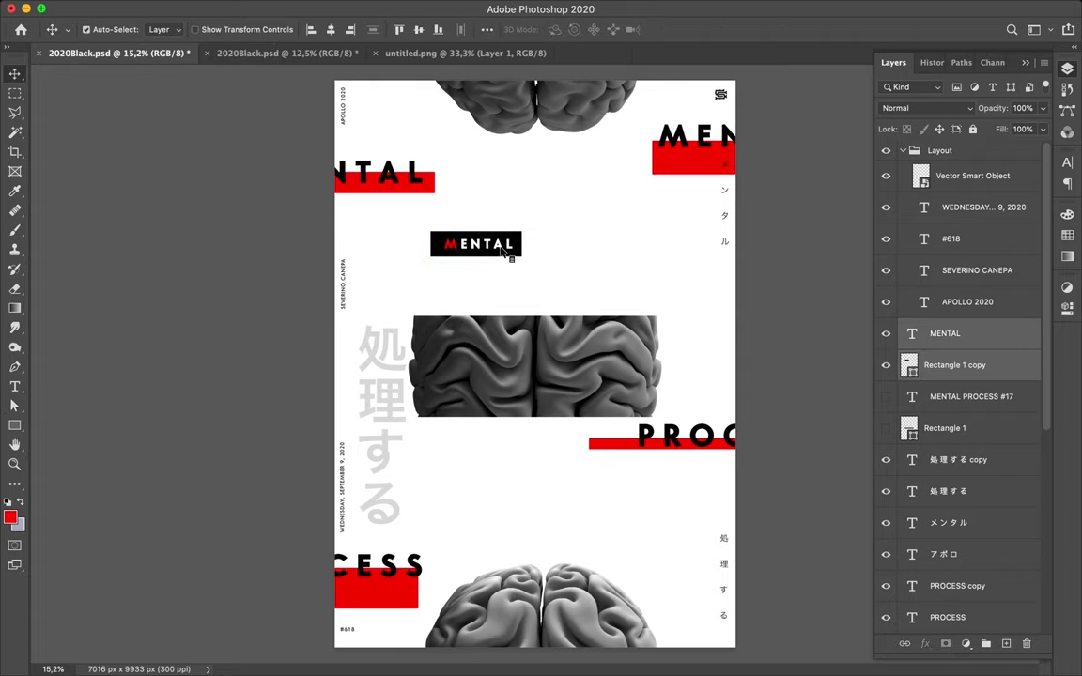
click(331, 31)
click(419, 30)
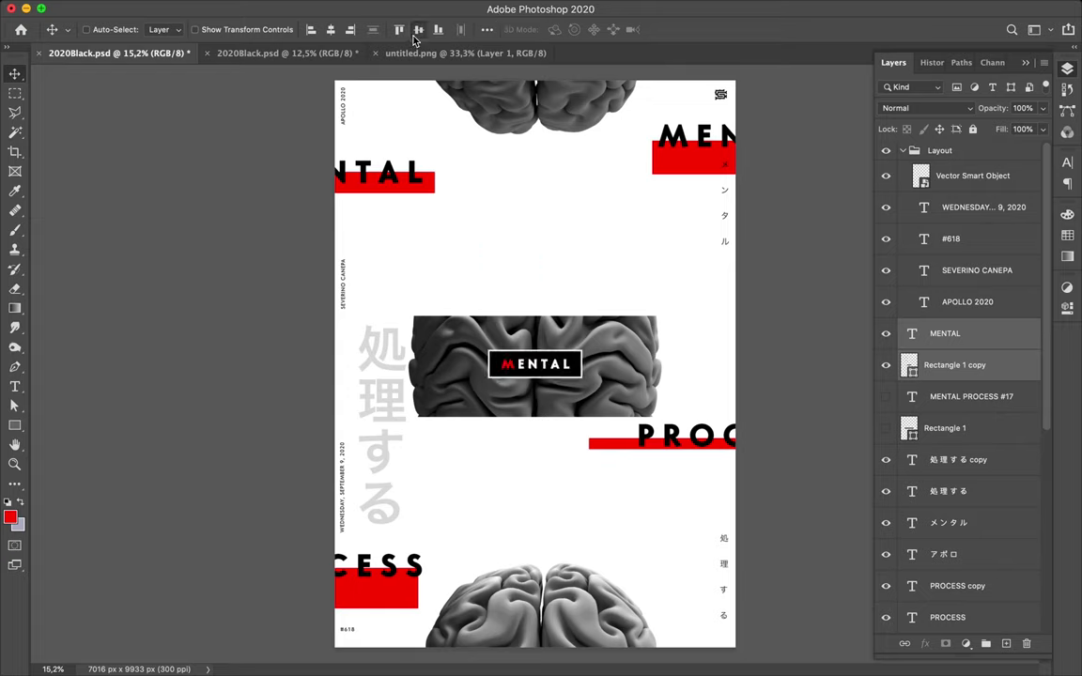
mouse_move(550, 354)
mouse_down()
mouse_move(552, 291)
mouse_move(552, 317)
mouse_up()
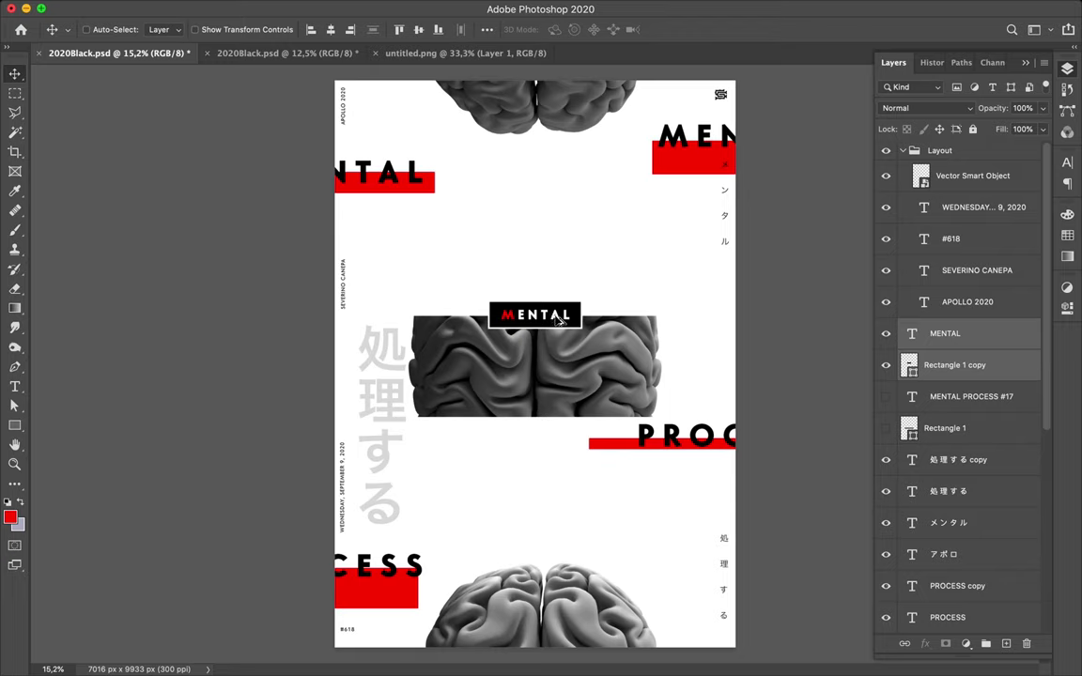
drag(556, 380, 560, 423)
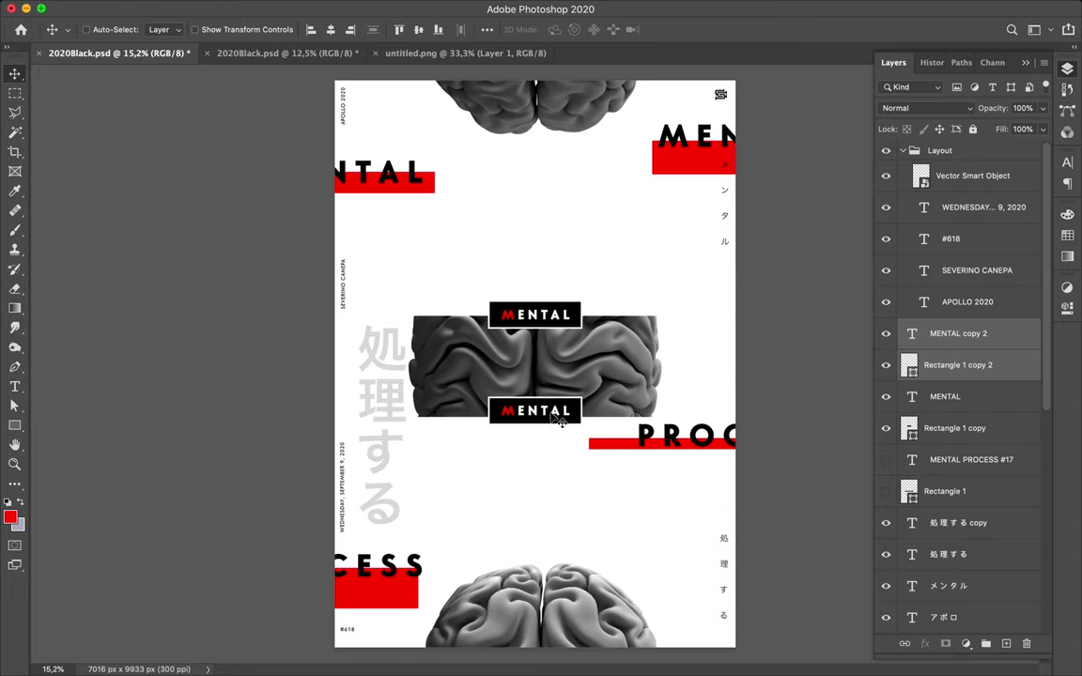
- Replace the lower label's text with PROCESS
key(t)
click(527, 410)
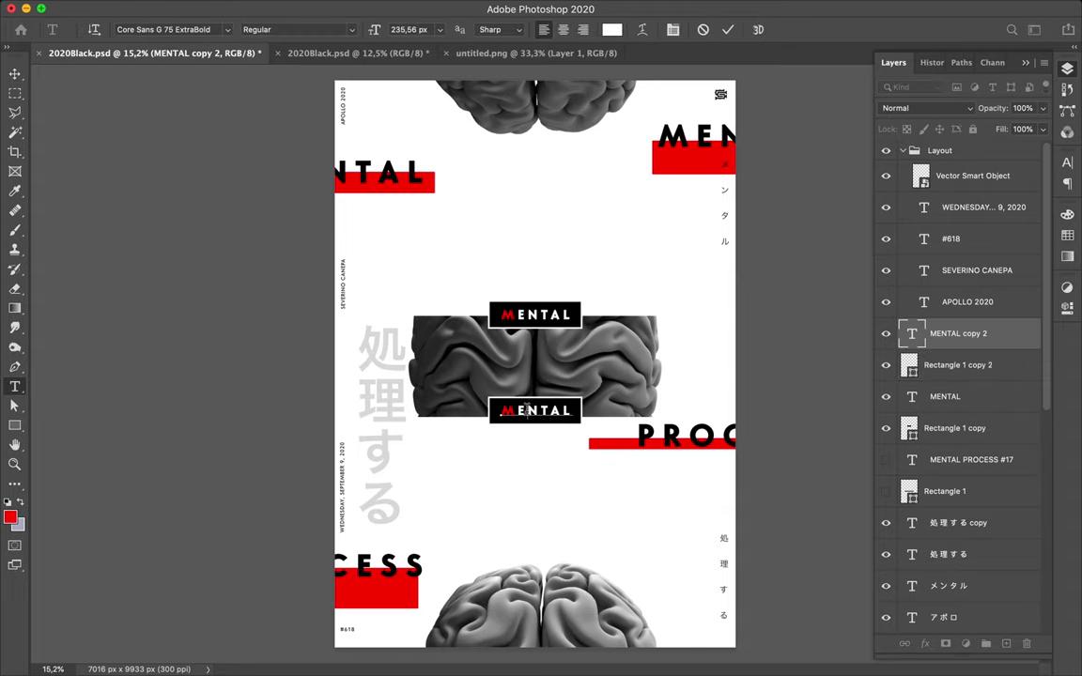
double_click(527, 411)
key(ctrl+v)
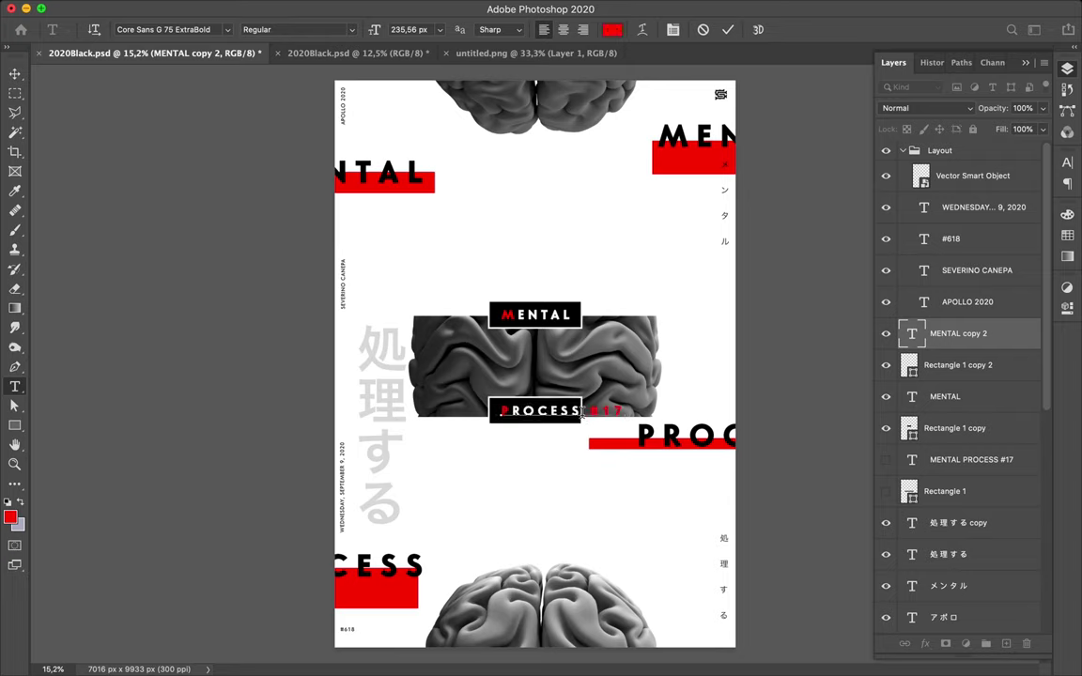
drag(583, 410, 654, 414)
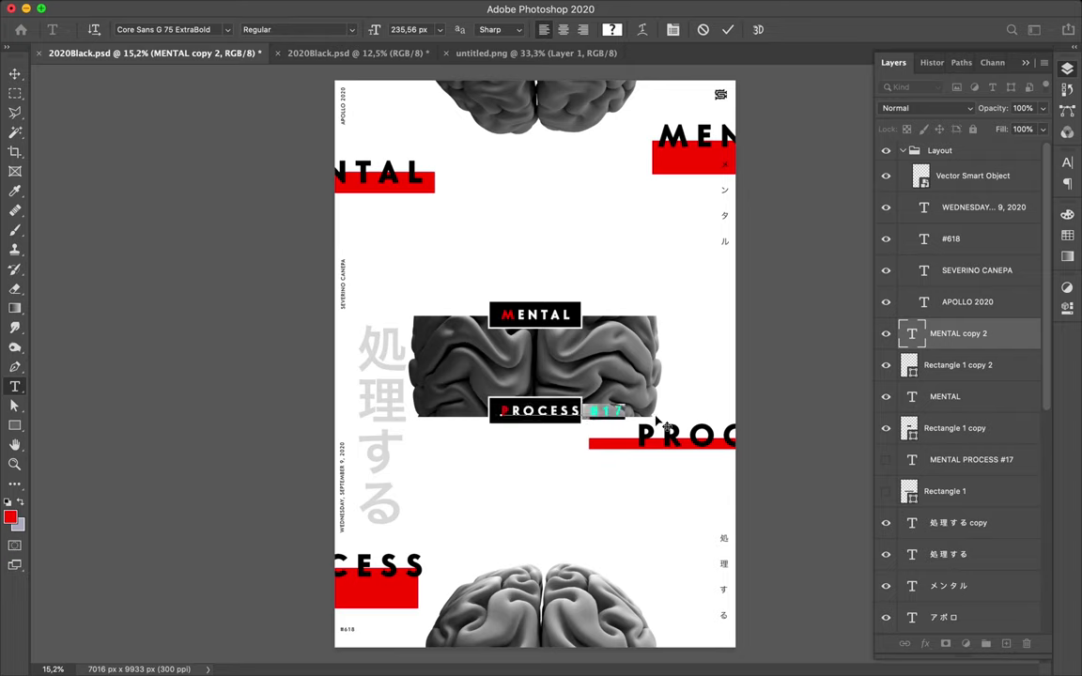
key(BackSpace)
key(Escape)
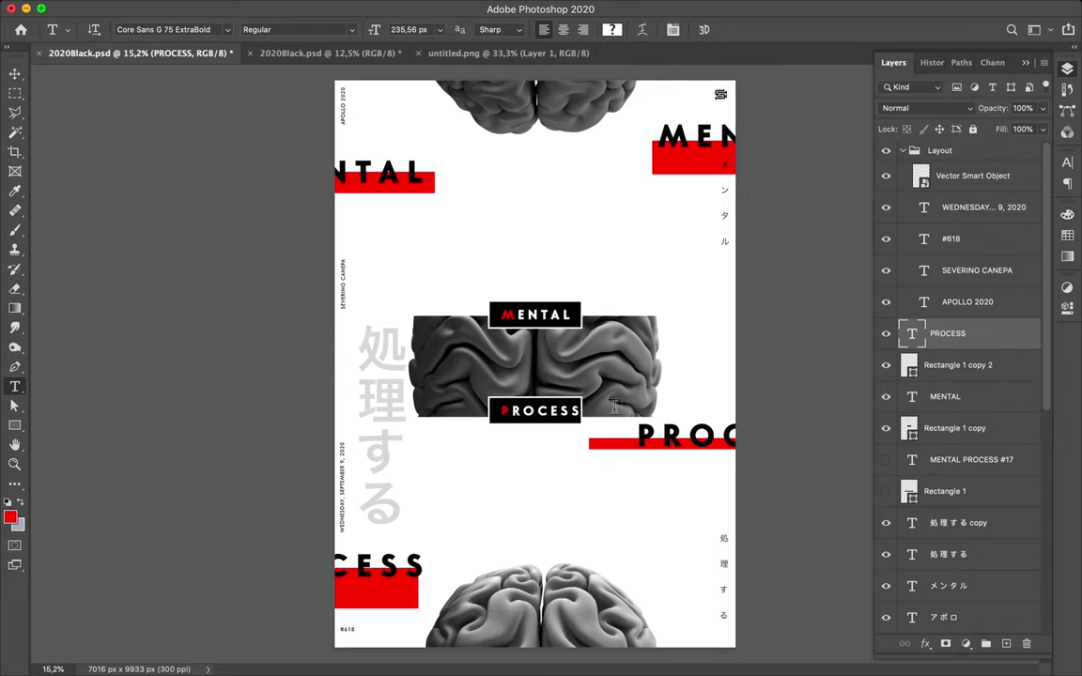
- Widen the black box to fit PROCESS, centre it horizontally, and copy it onto the bottom brain
key(v)
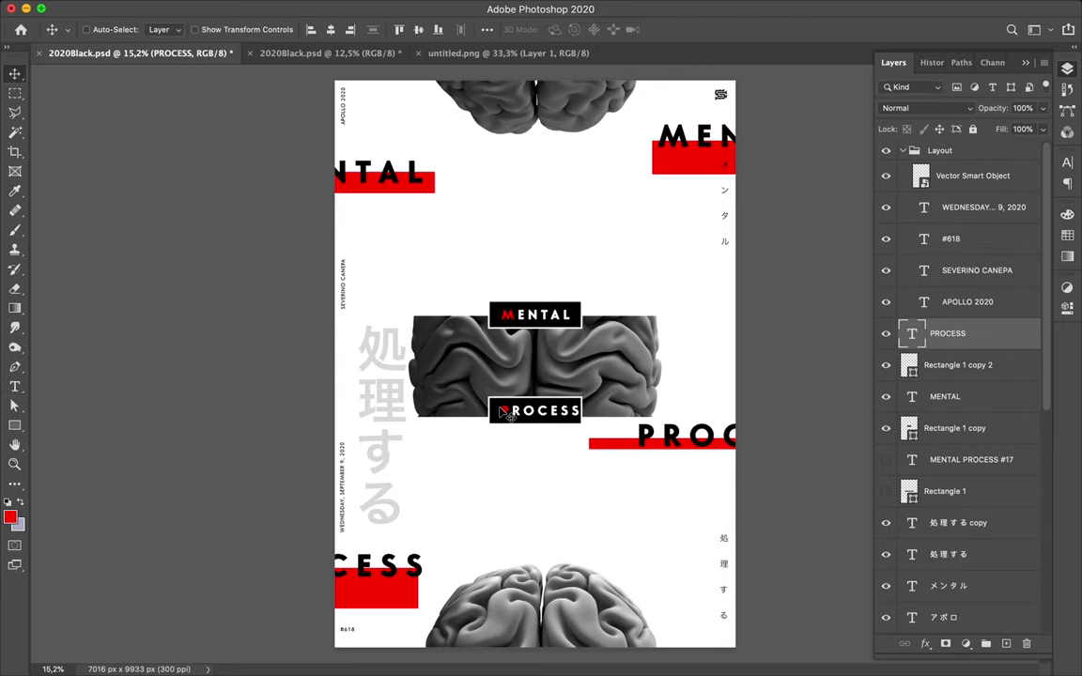
key(a)
click(450, 368)
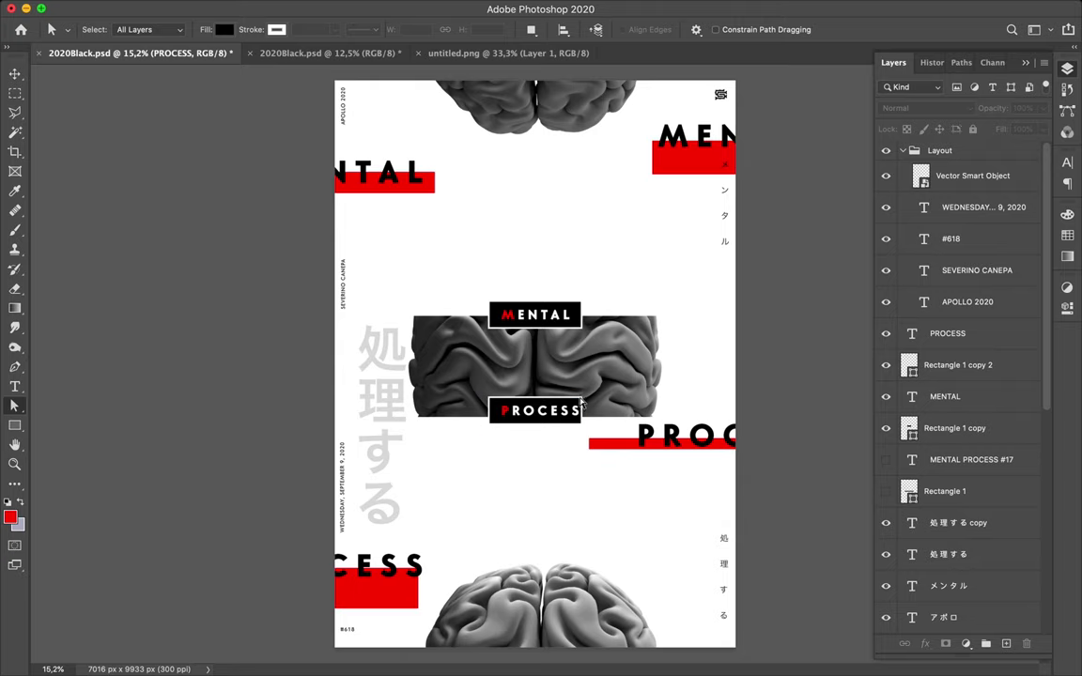
click(582, 413)
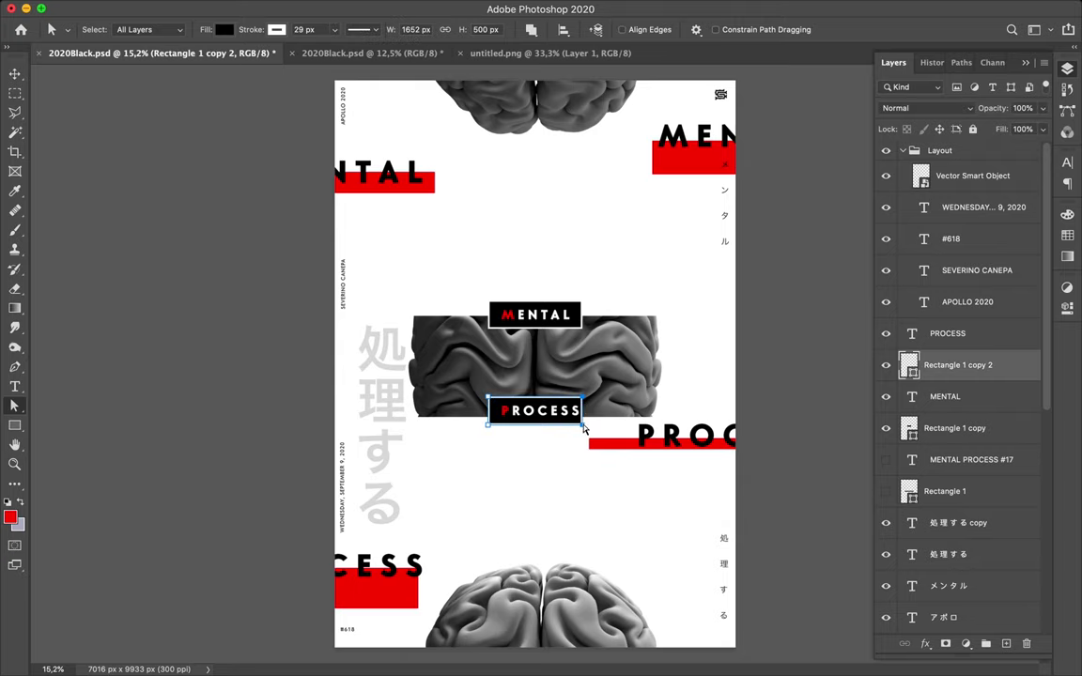
drag(582, 427, 595, 429)
drag(596, 429, 594, 431)
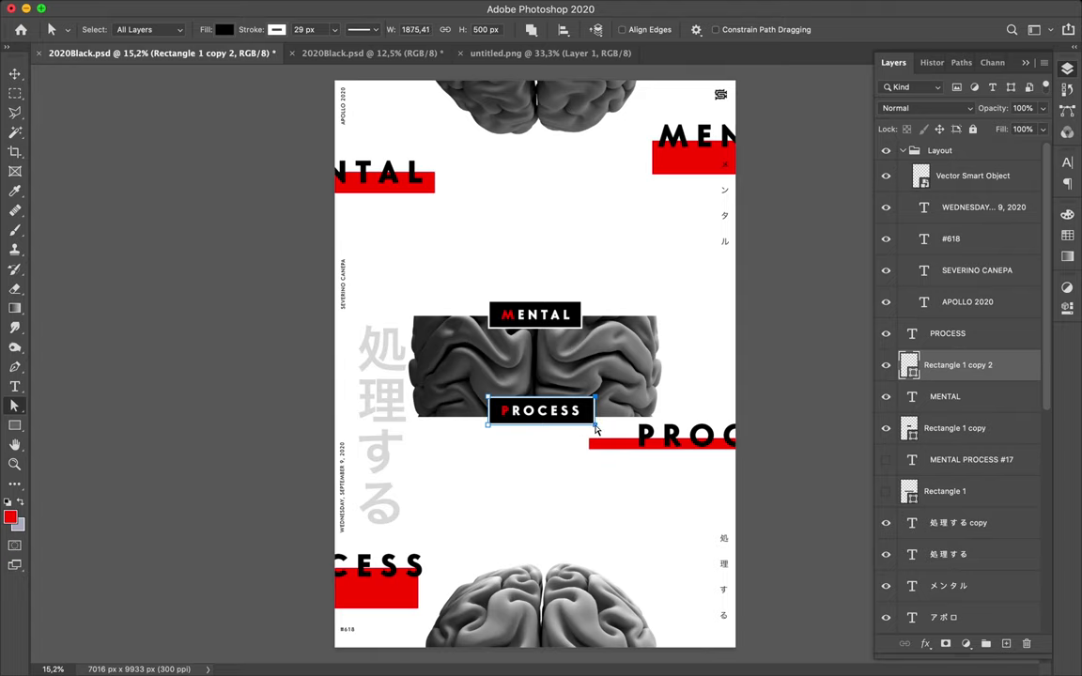
key(v)
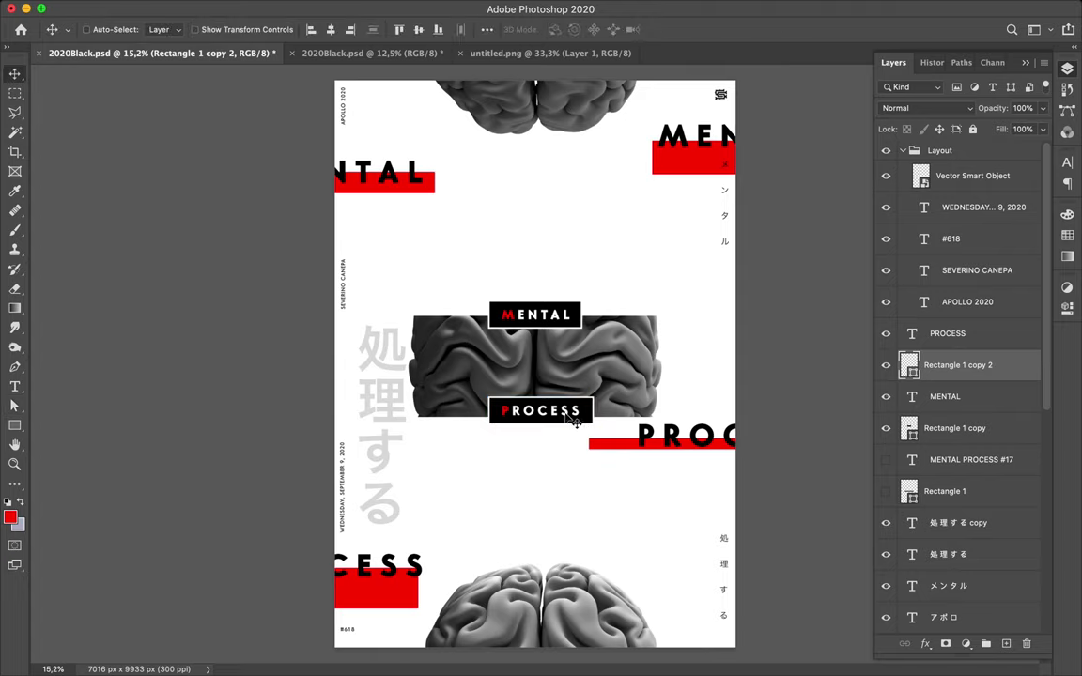
shift+click(563, 413)
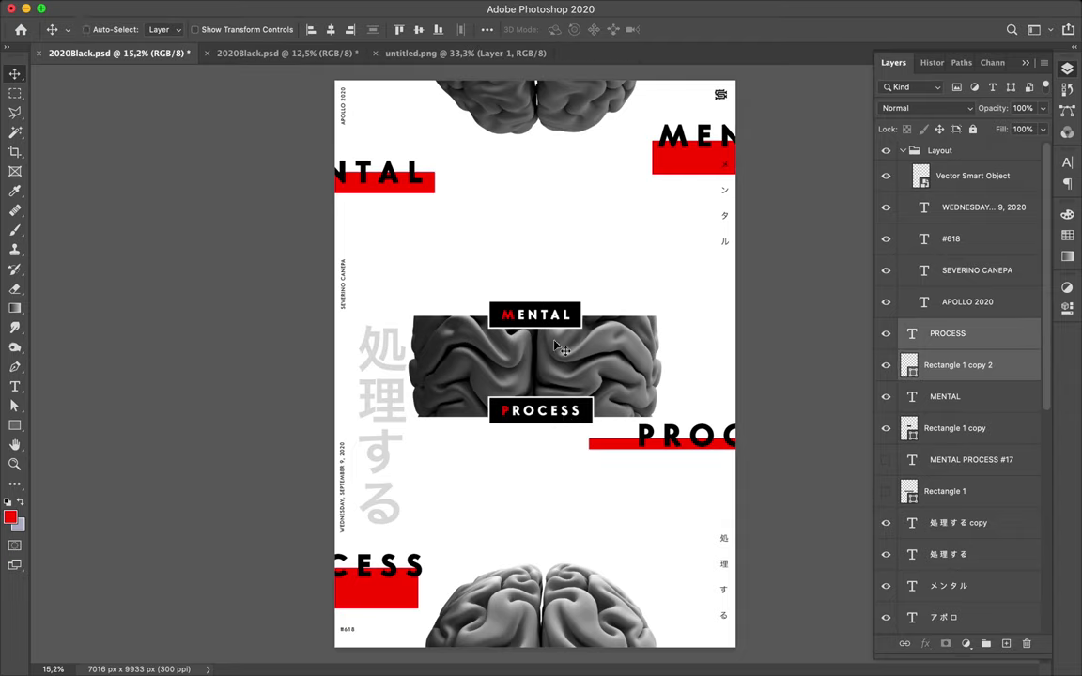
click(334, 30)
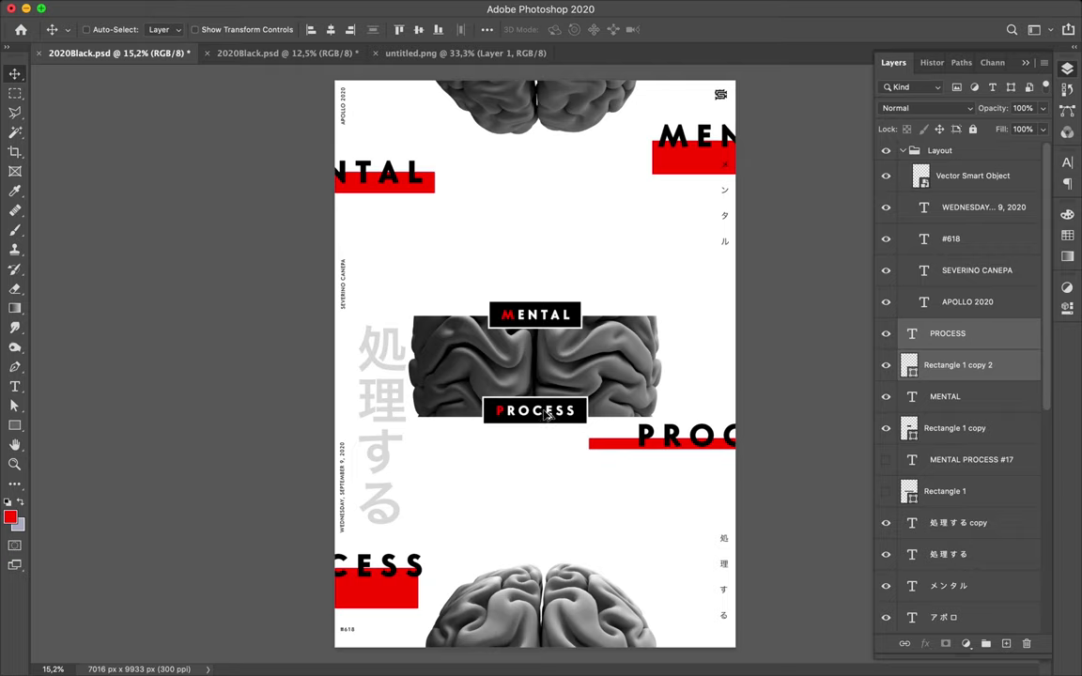
drag(547, 416, 554, 585)
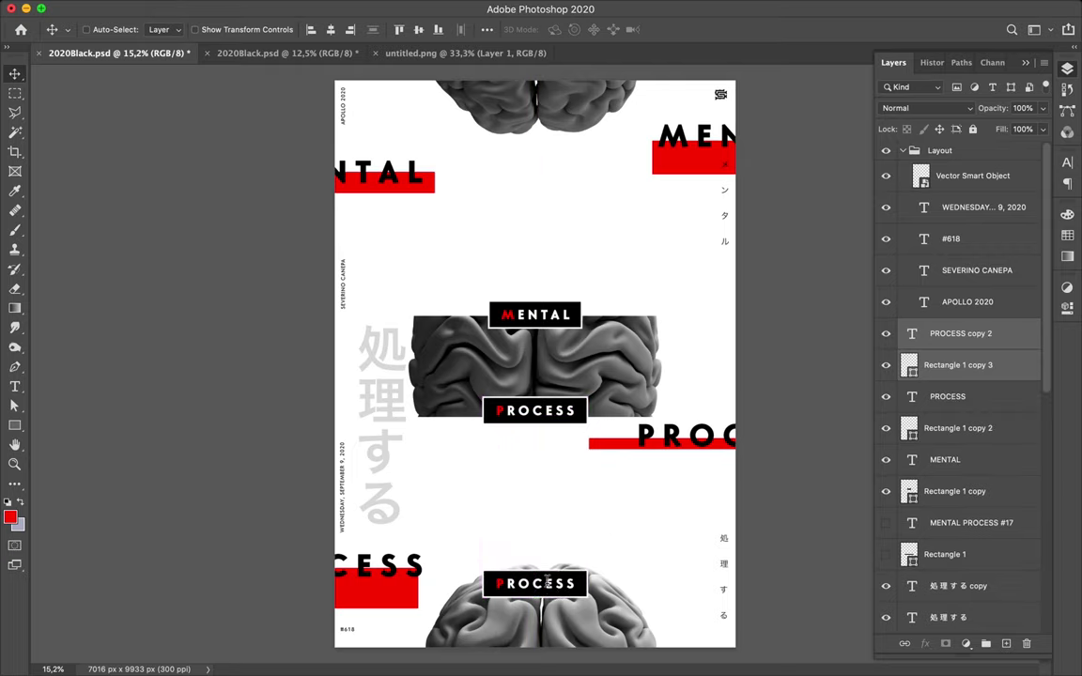
- Retype the bottom label as #17 and colour its 1 white (ffffff)
double_click(547, 583)
double_click(546, 583)
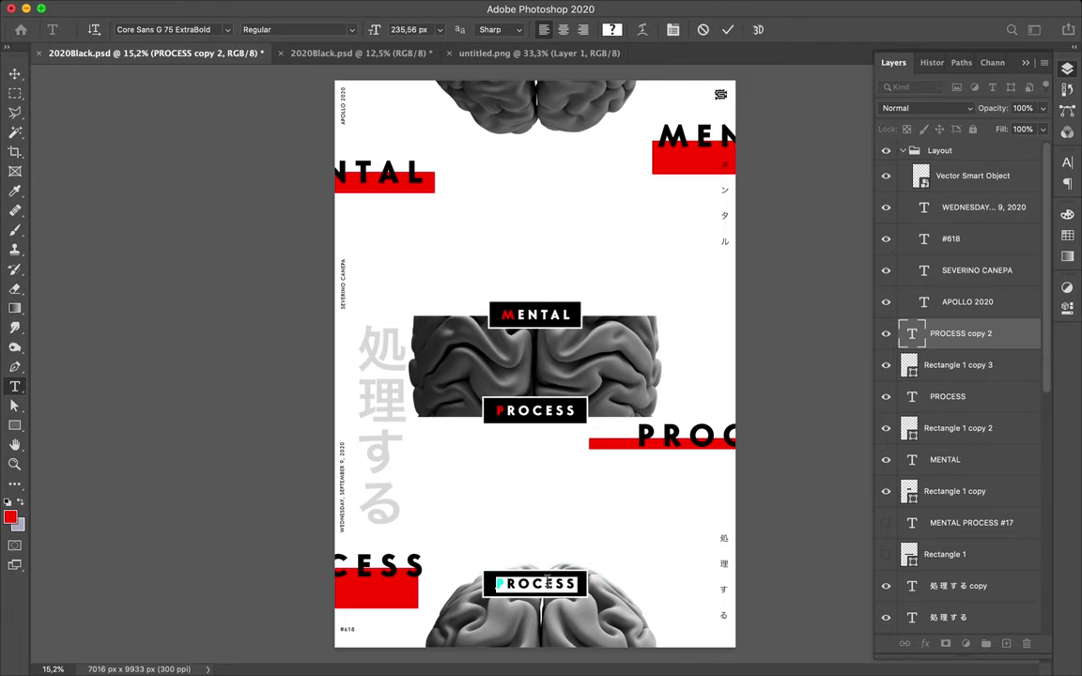
text(#17)
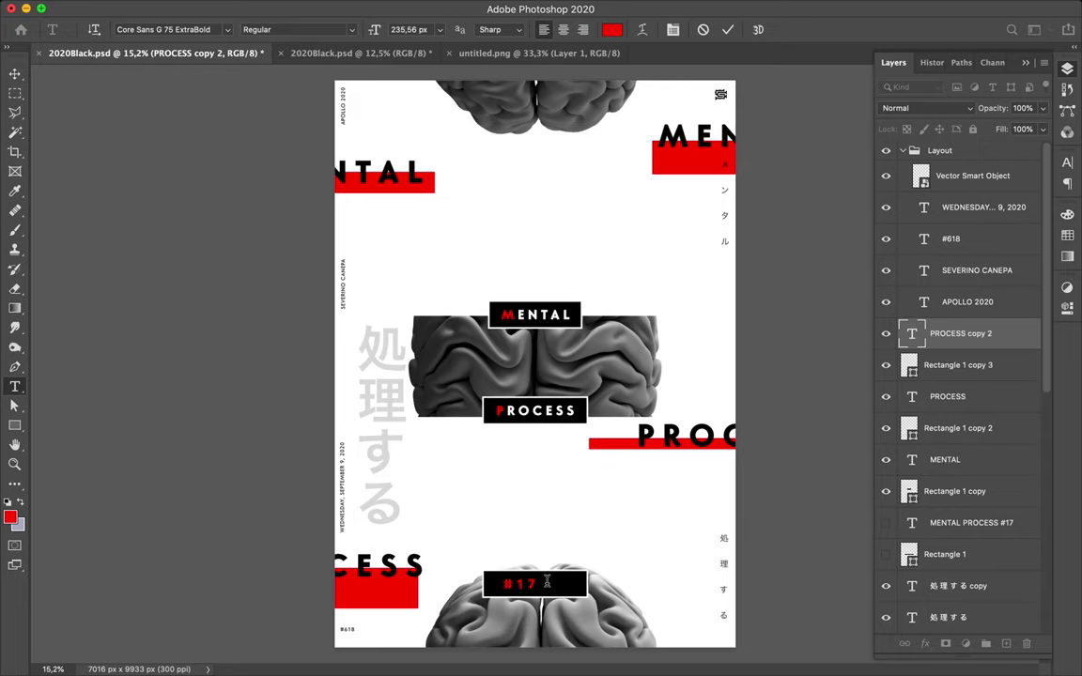
key(ctrl+Return)
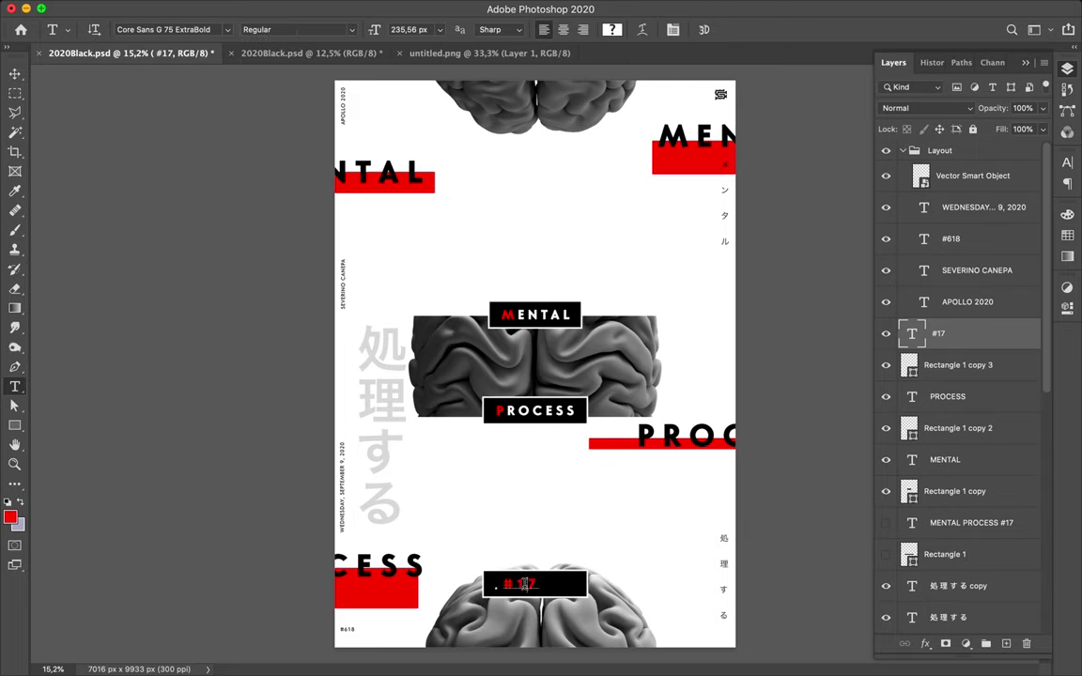
drag(523, 583, 515, 583)
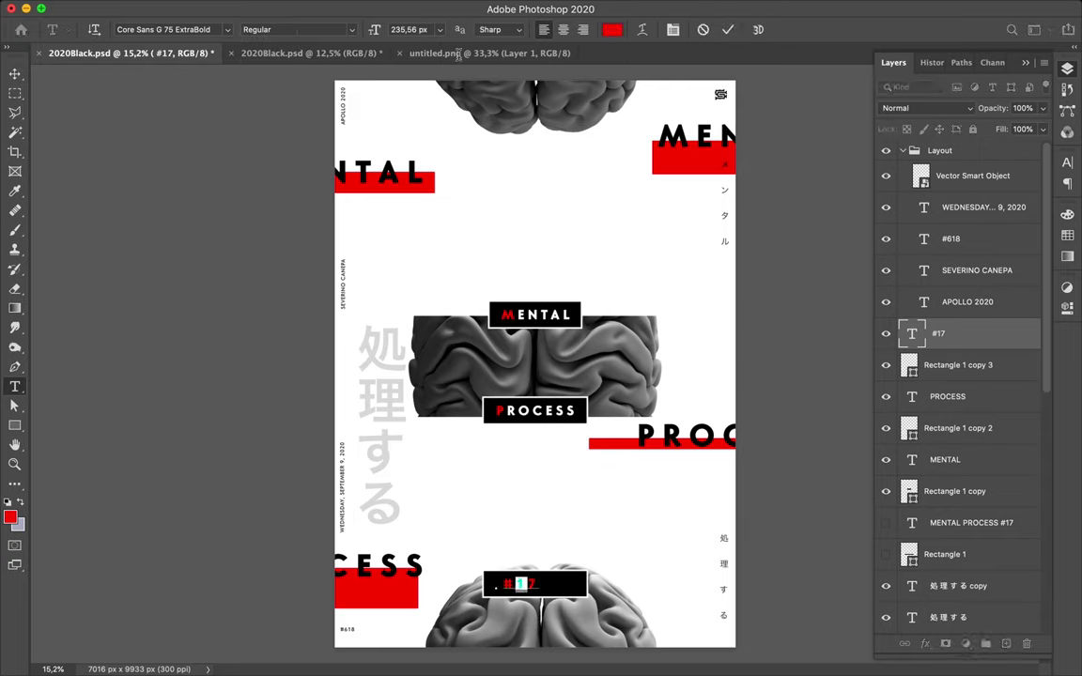
click(612, 30)
text(ffffff)
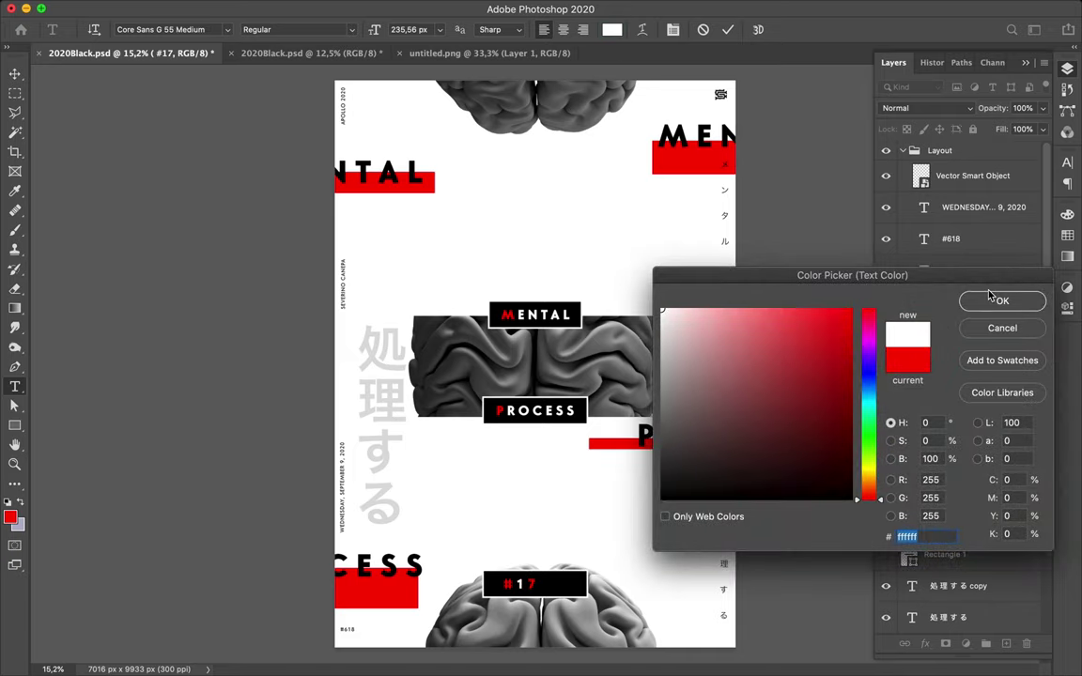
click(997, 300)
click(13, 77)
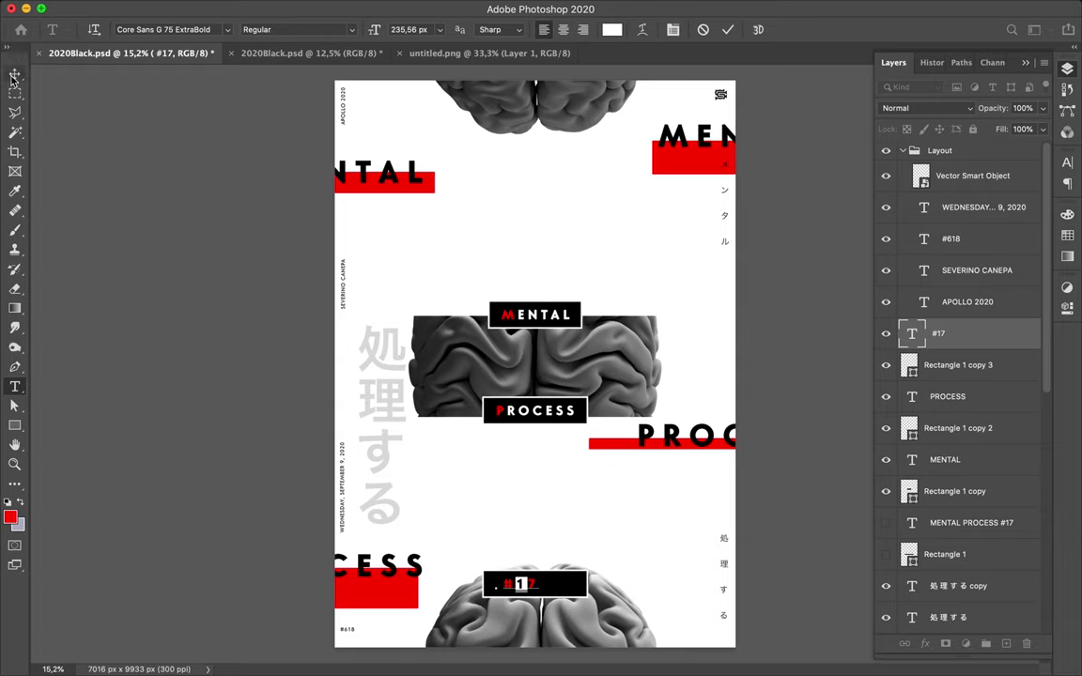
- Shorten the black box behind #17 to fit the text
key(a)
click(587, 584)
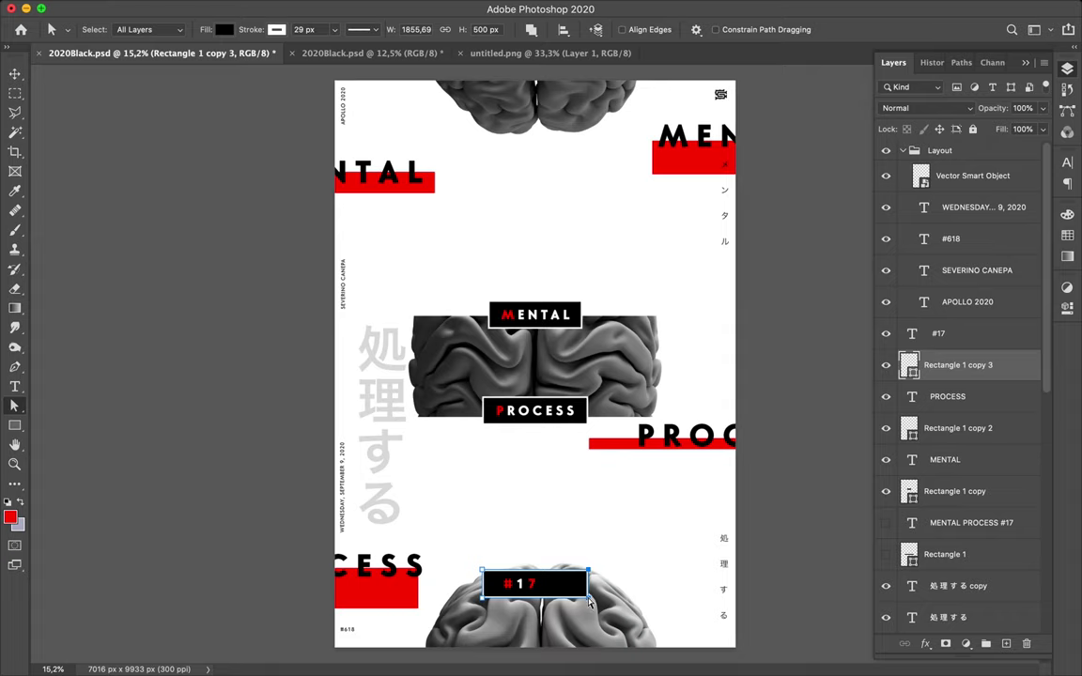
drag(589, 602, 542, 598)
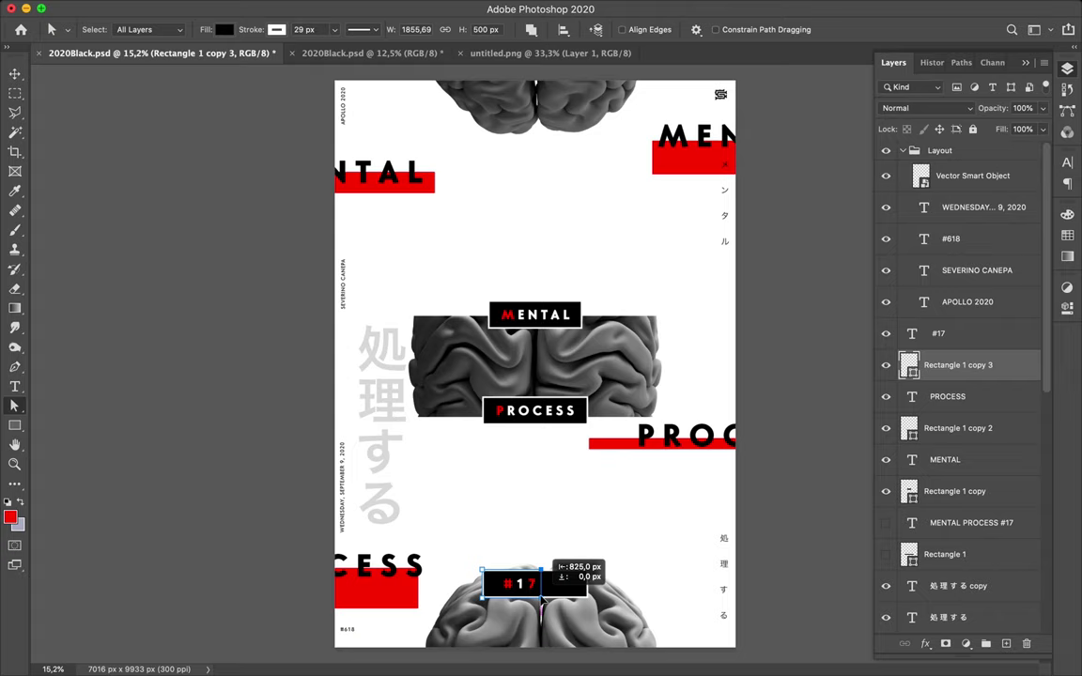
key(v)
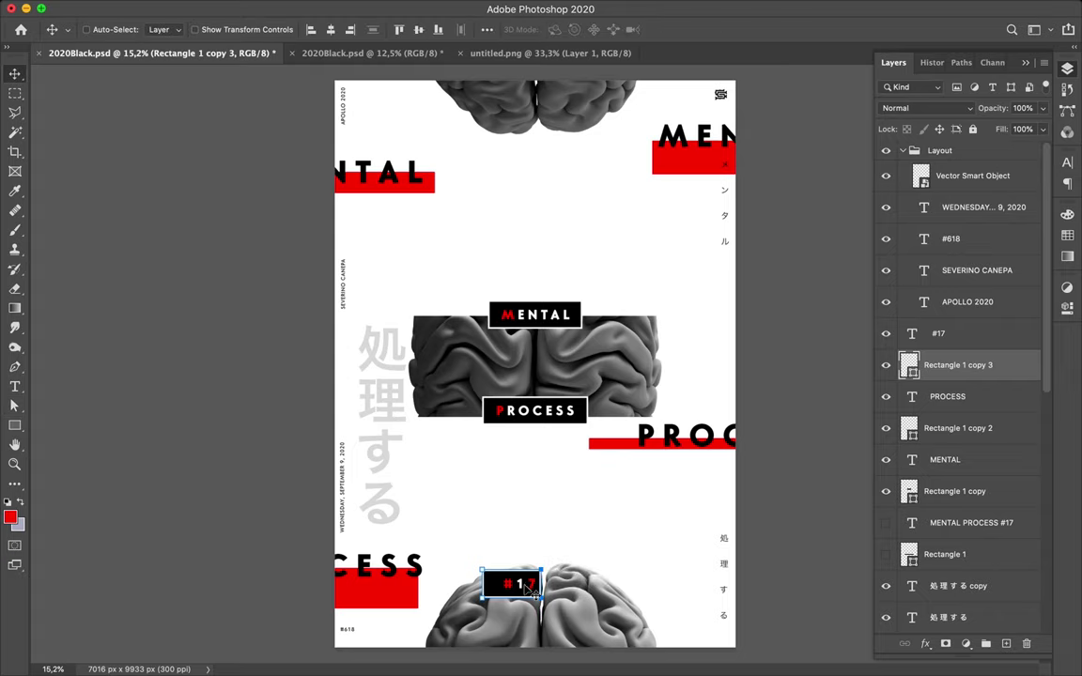
shift+click(526, 586)
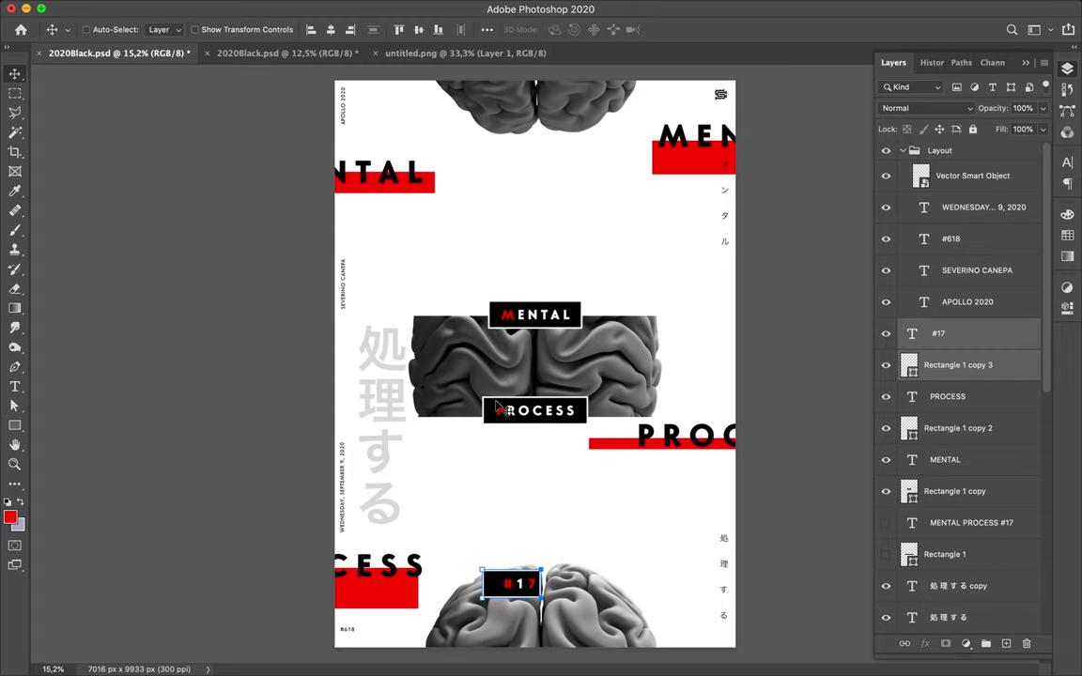
- Centre #17 horizontally and set it between MENTAL and PROCESS, aligned on vertical centres
click(330, 29)
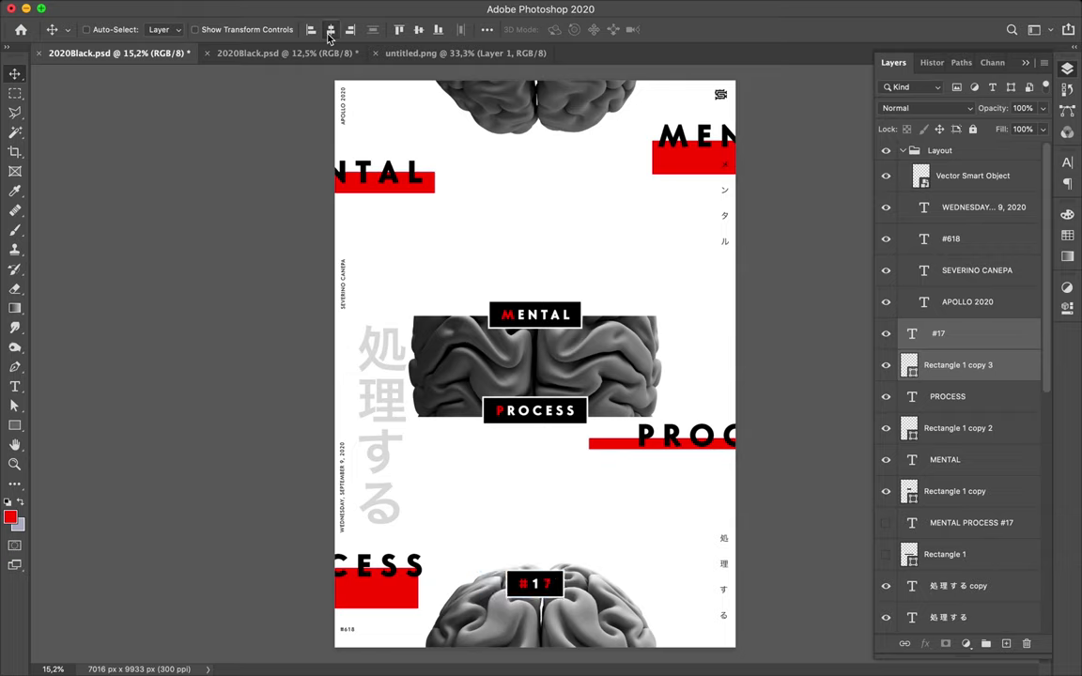
drag(543, 573, 555, 610)
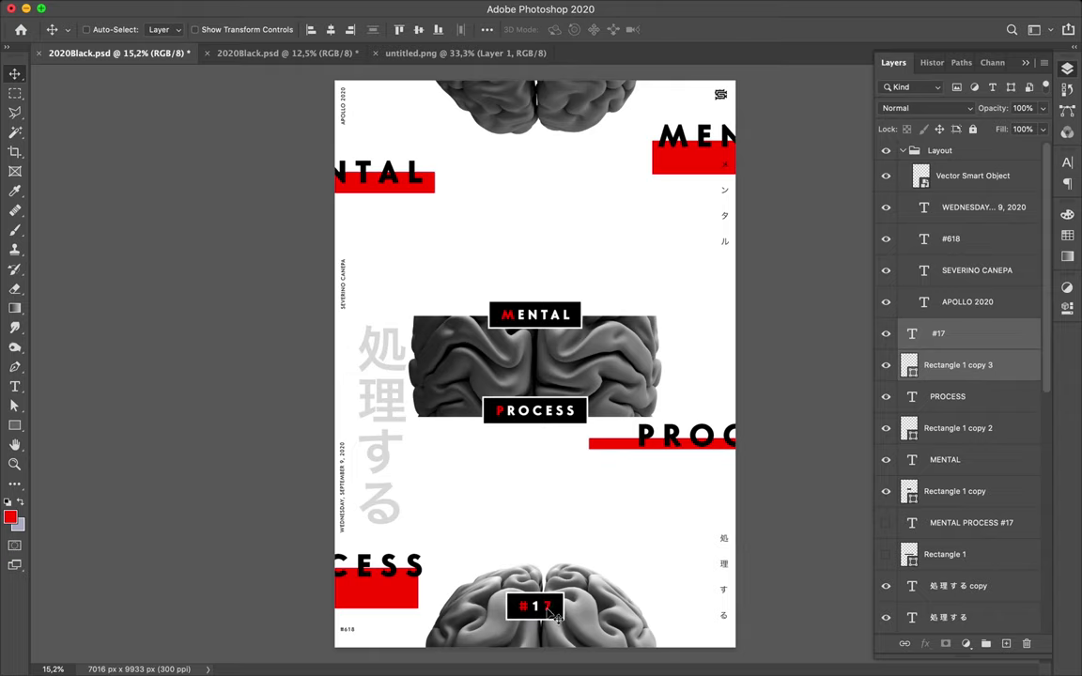
drag(555, 610, 551, 369)
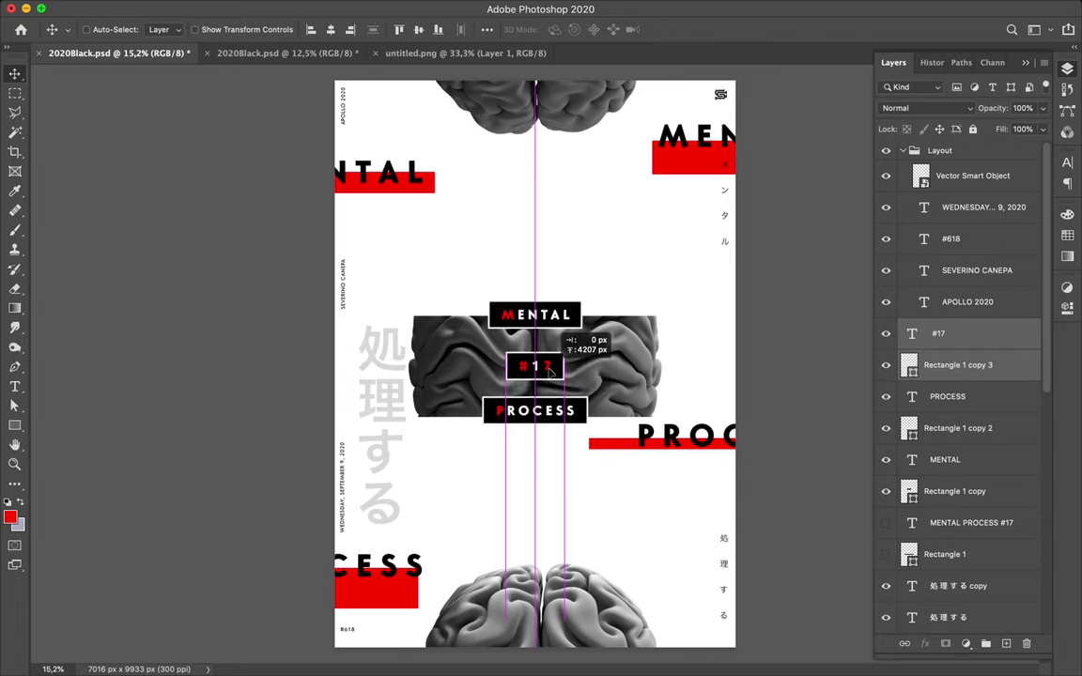
drag(551, 369, 551, 366)
click(422, 30)
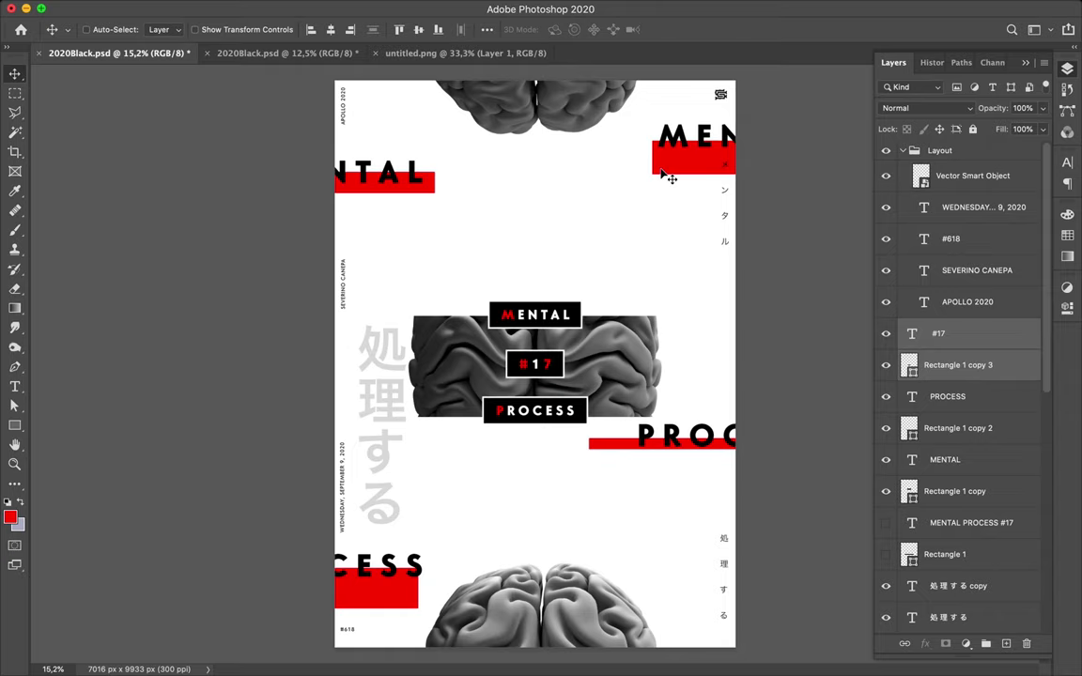
- Show the MENTAL PROCESS #17 banner and its box, then select the stacked MENTAL, #17 and PROCESS layers
click(886, 523)
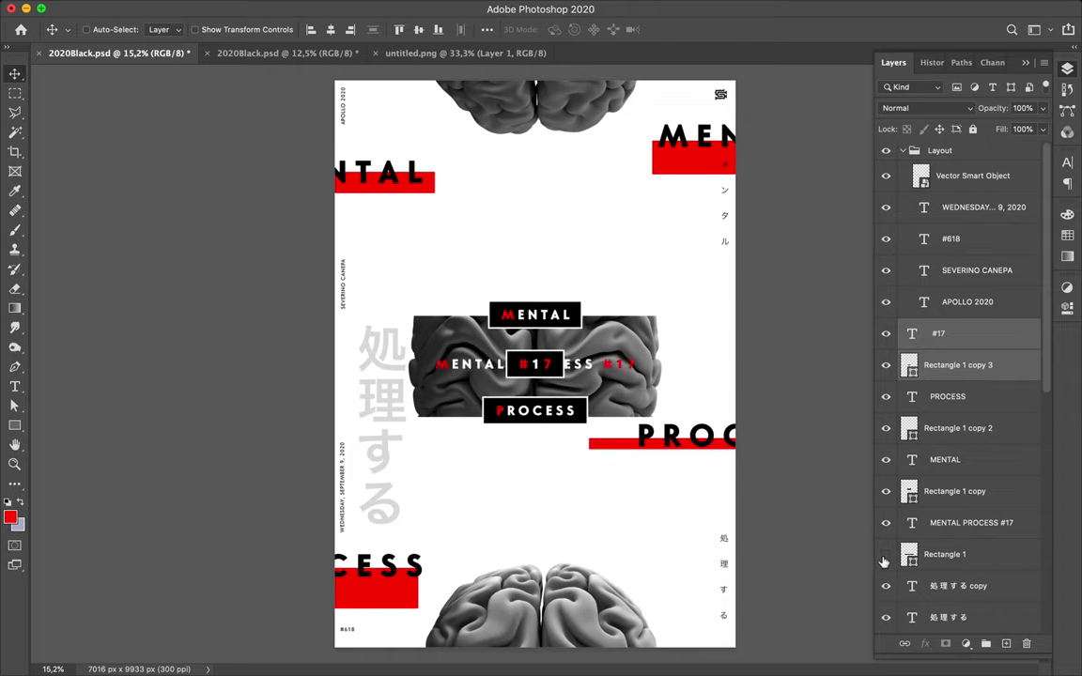
click(883, 557)
key(super)
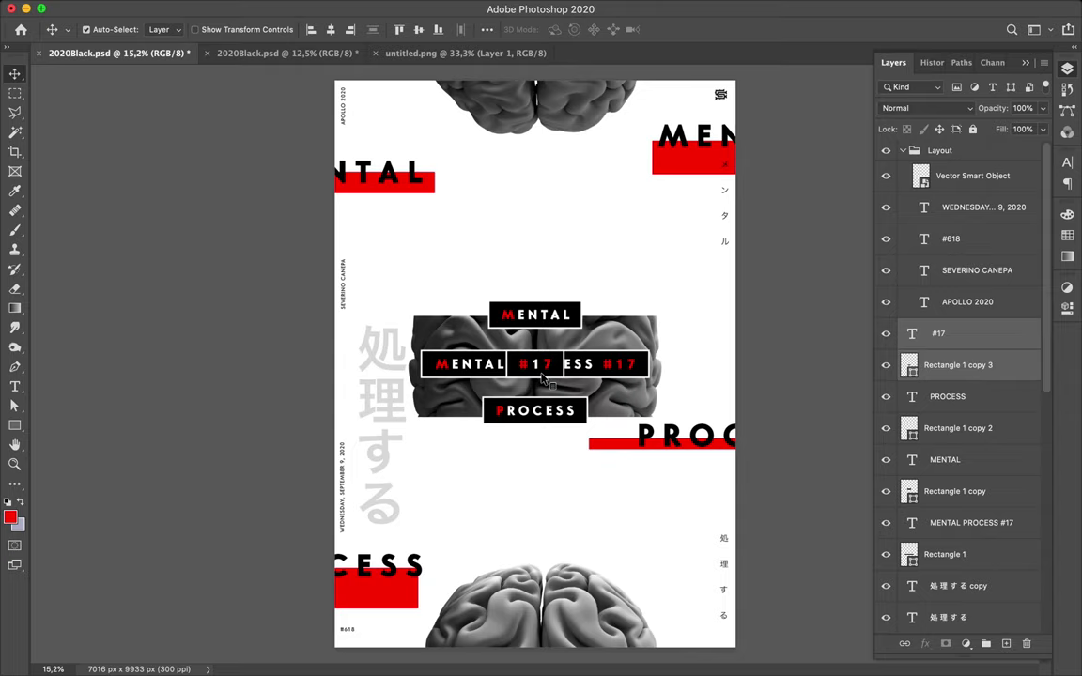
click(543, 321)
shift+click(543, 319)
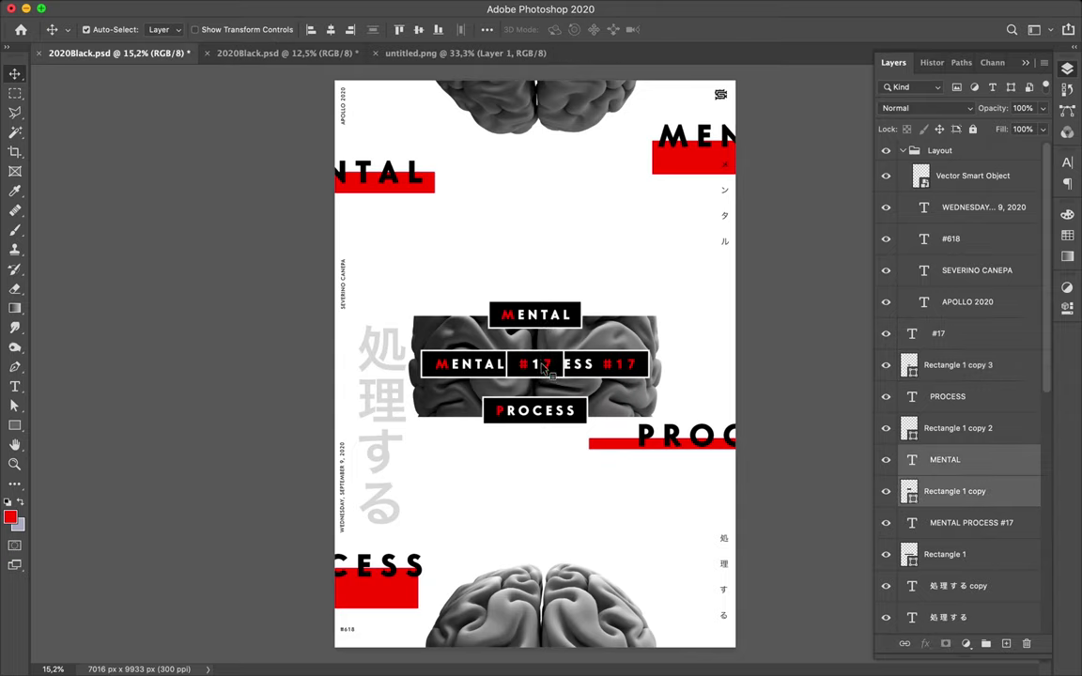
shift+click(531, 365)
shift+click(514, 361)
shift+click(539, 410)
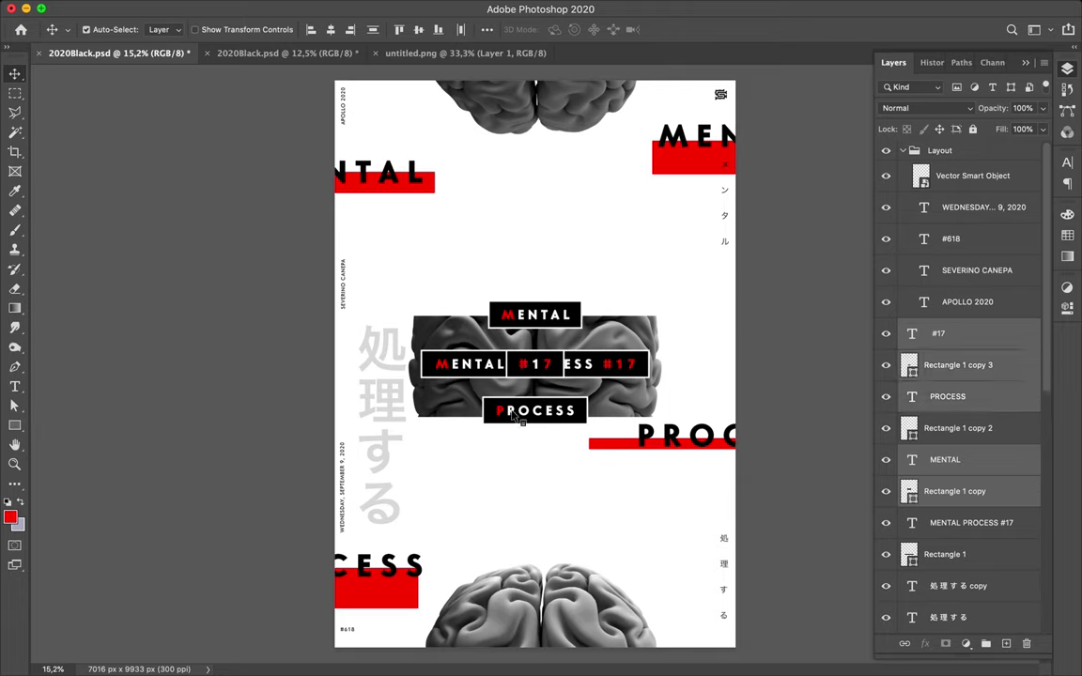
shift+click(498, 411)
- Move the stacked label layers below MENTAL copy in the layer order
scroll(958, 394, down, 3)
scroll(963, 357, down, 2)
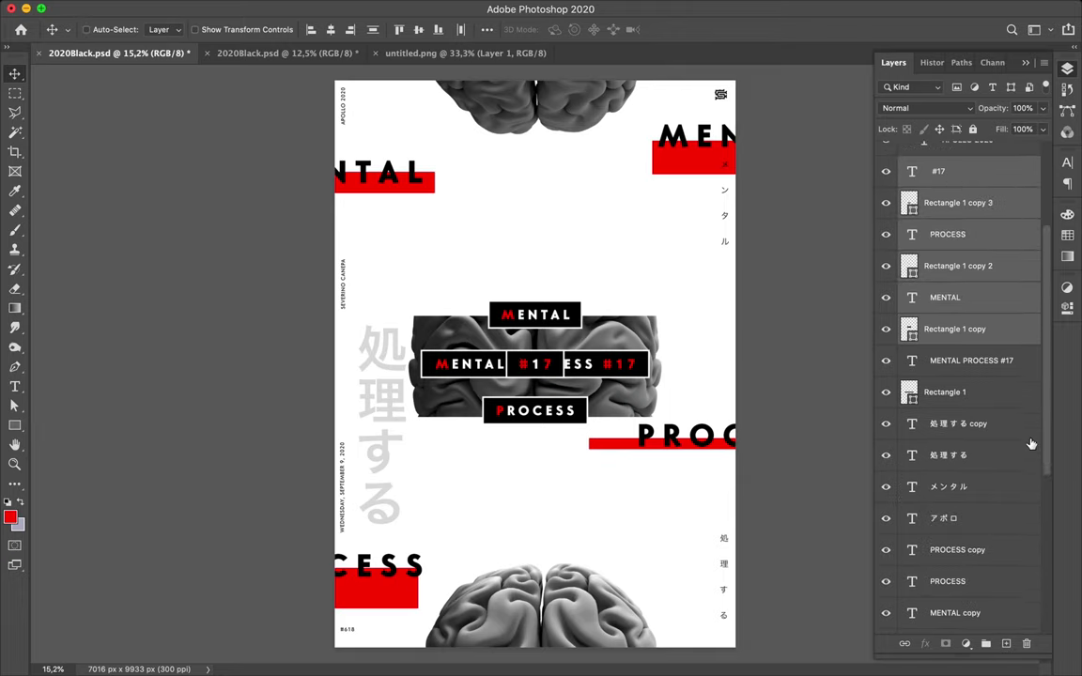
drag(966, 319, 972, 623)
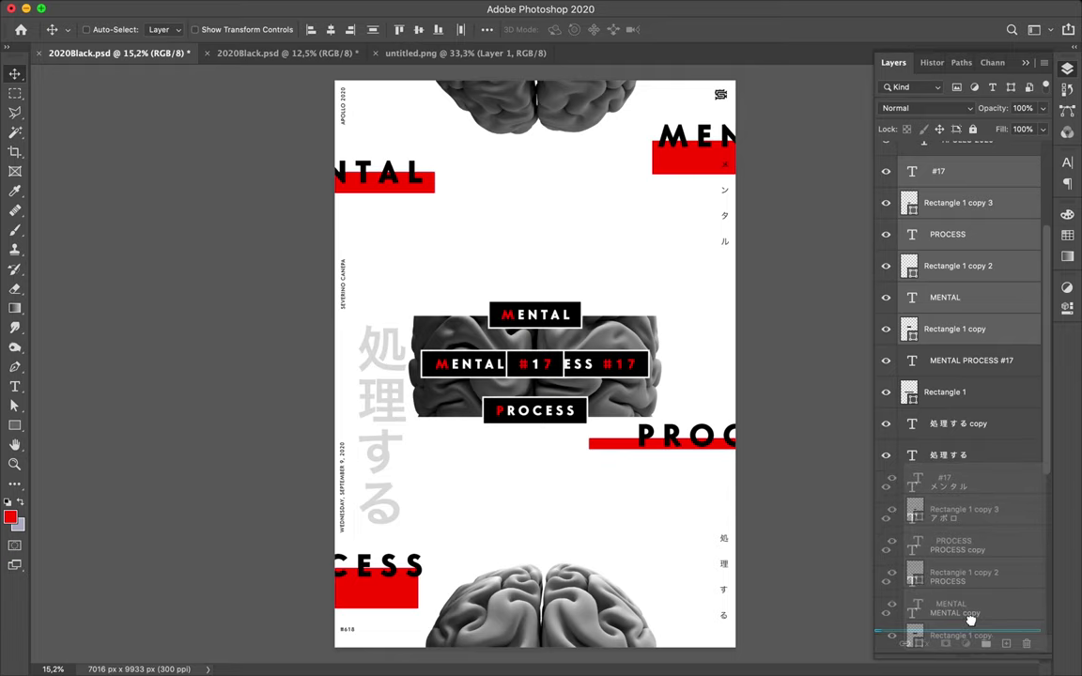
drag(972, 623, 968, 619)
scroll(956, 472, down, 2)
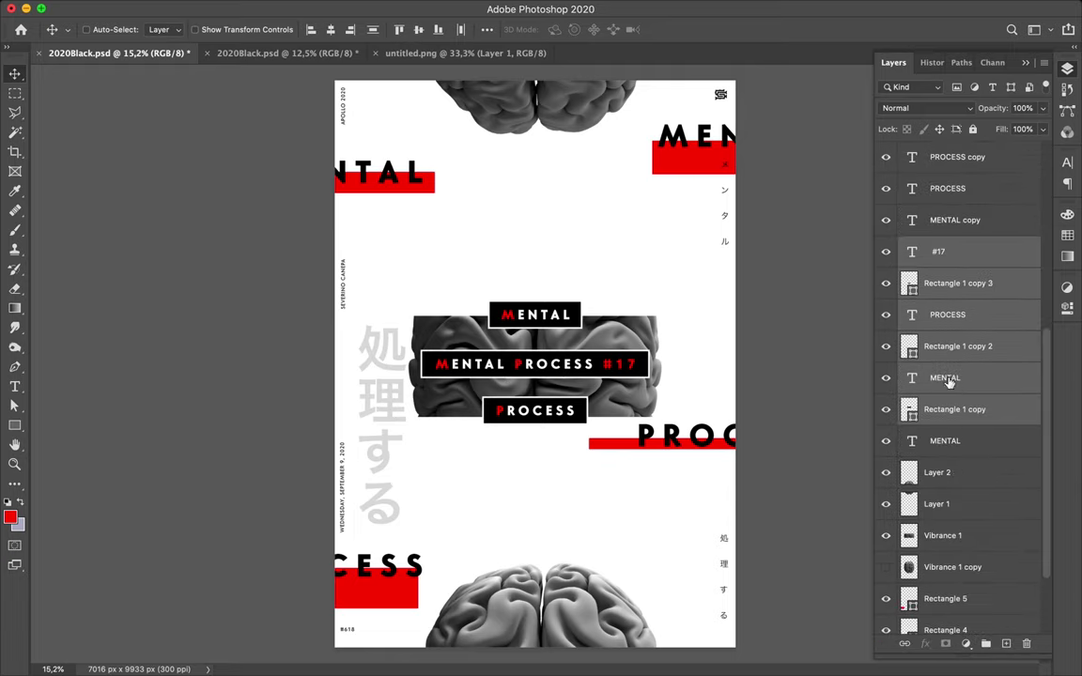
drag(951, 345, 937, 543)
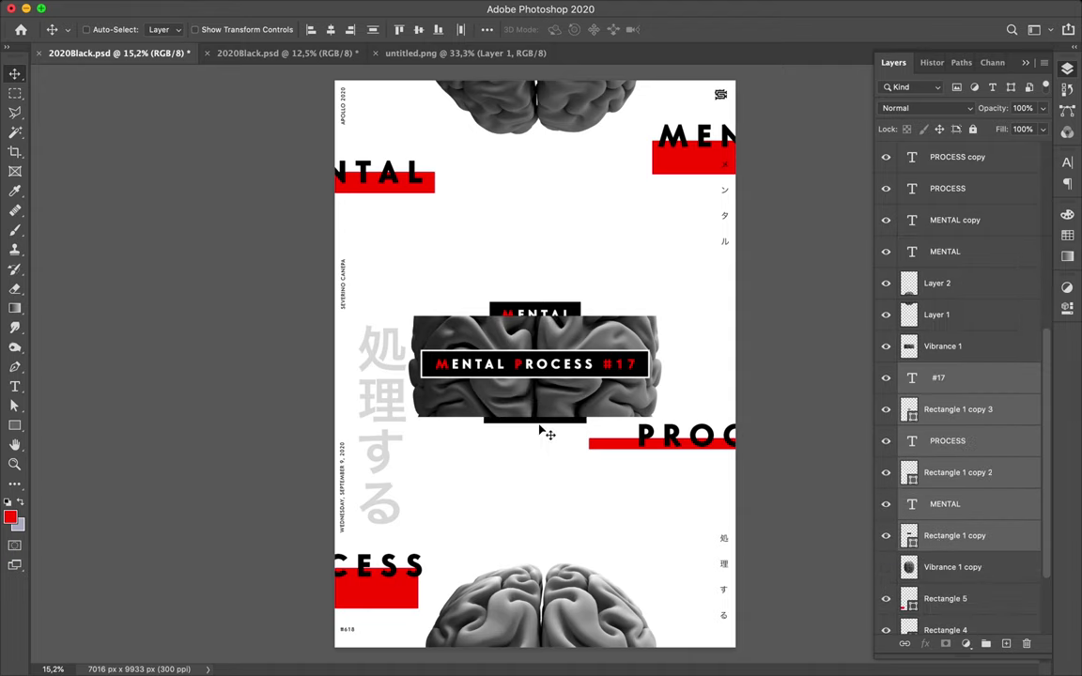
- Select the MENTAL text and its box and nudge them up over the brain
click(937, 537)
shift+click(942, 507)
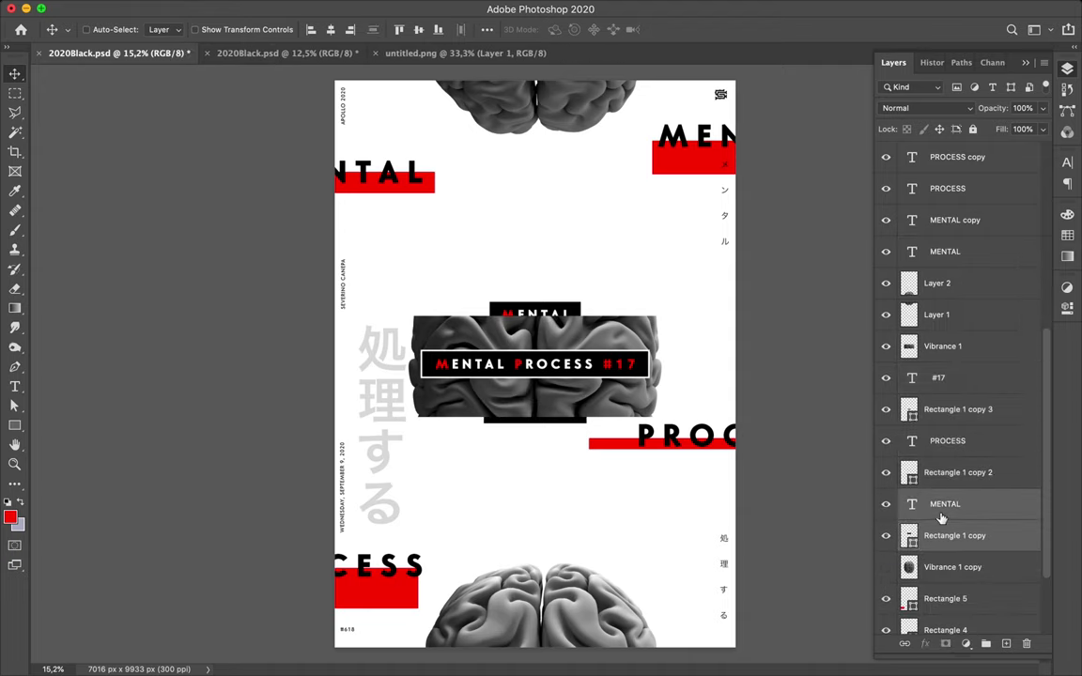
drag(549, 336, 542, 306)
drag(542, 305, 543, 307)
key(ctrl+t)
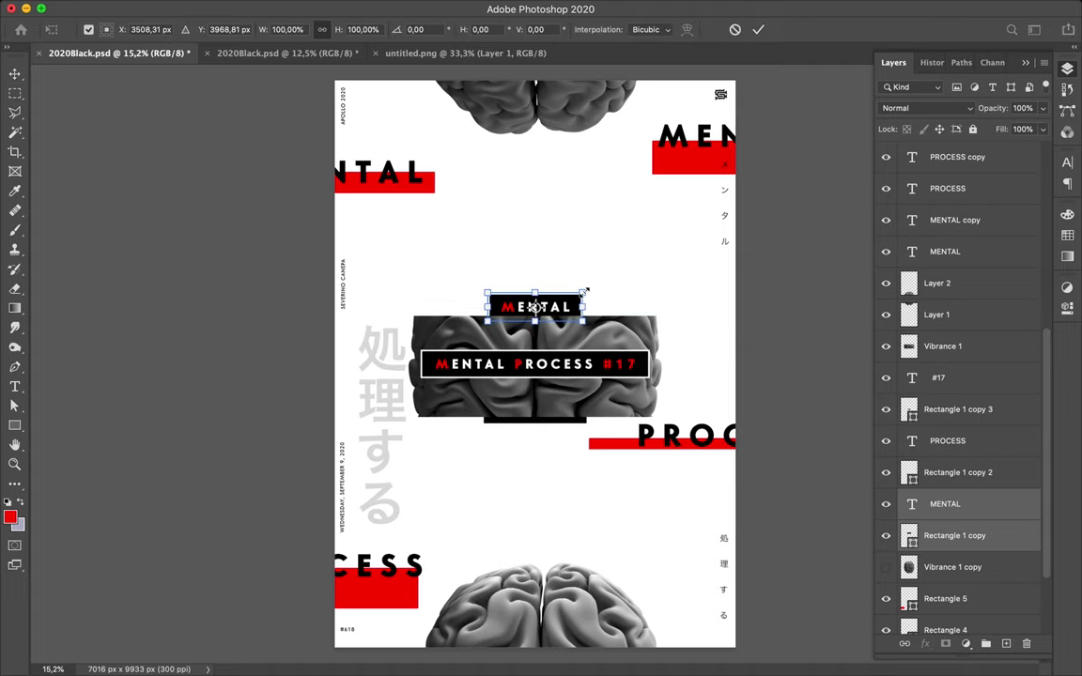
key(Return)
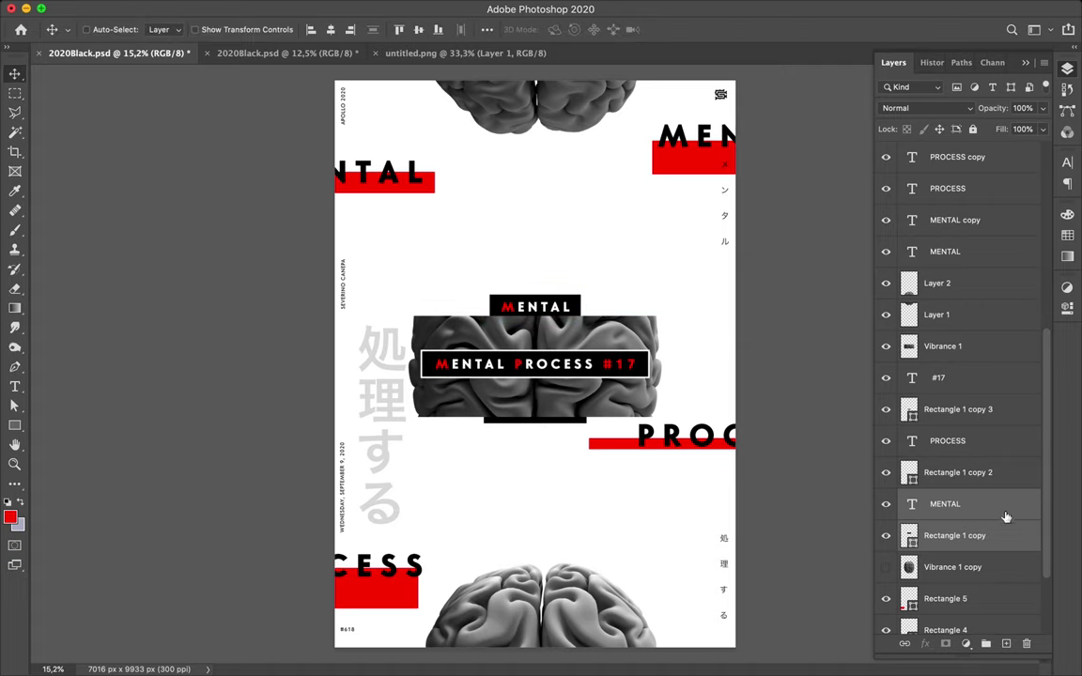
scroll(1004, 518, down, 1)
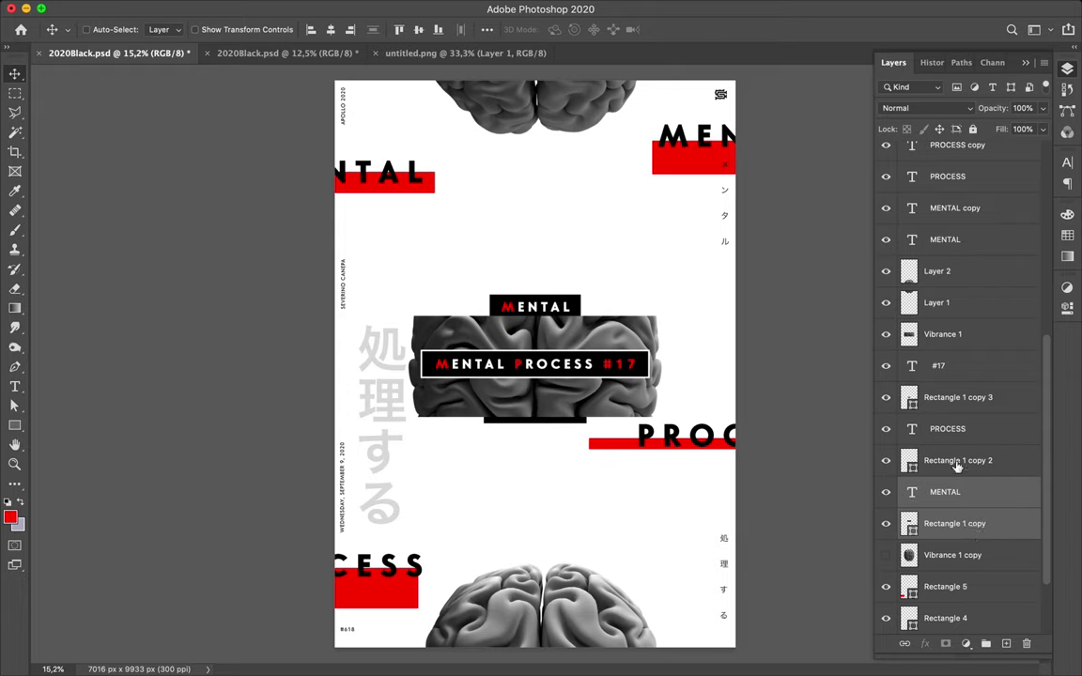
- Scale the stacked MENTAL, #17 and PROCESS labels to 60.66% and move them below the brain slice
shift+click(938, 377)
key(ctrl+t)
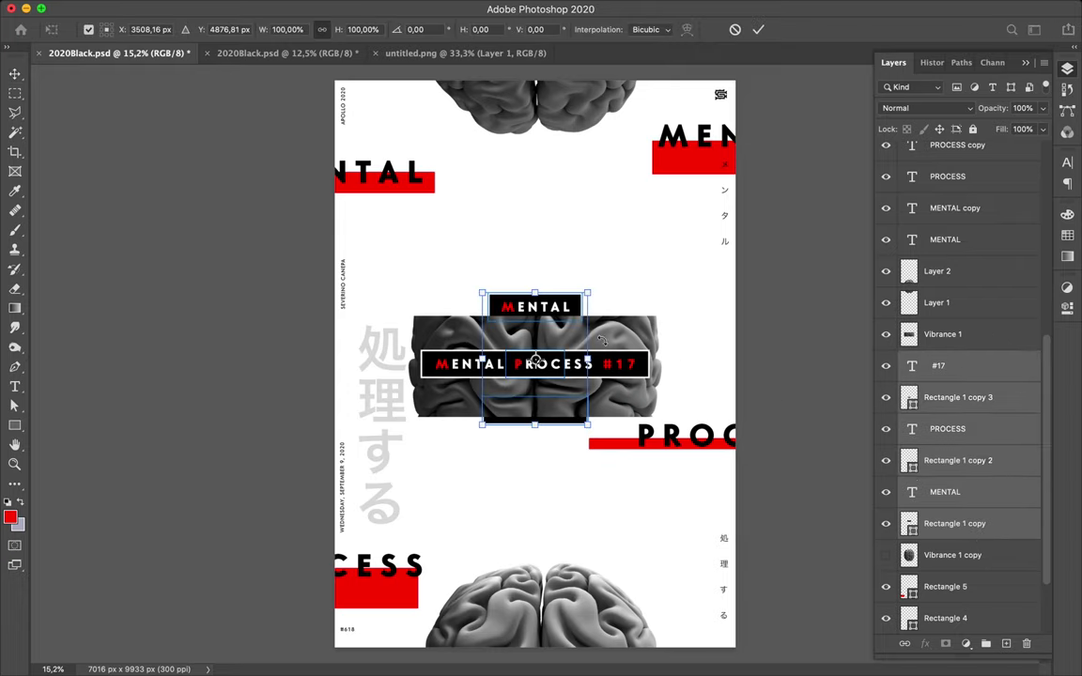
drag(533, 293, 534, 344)
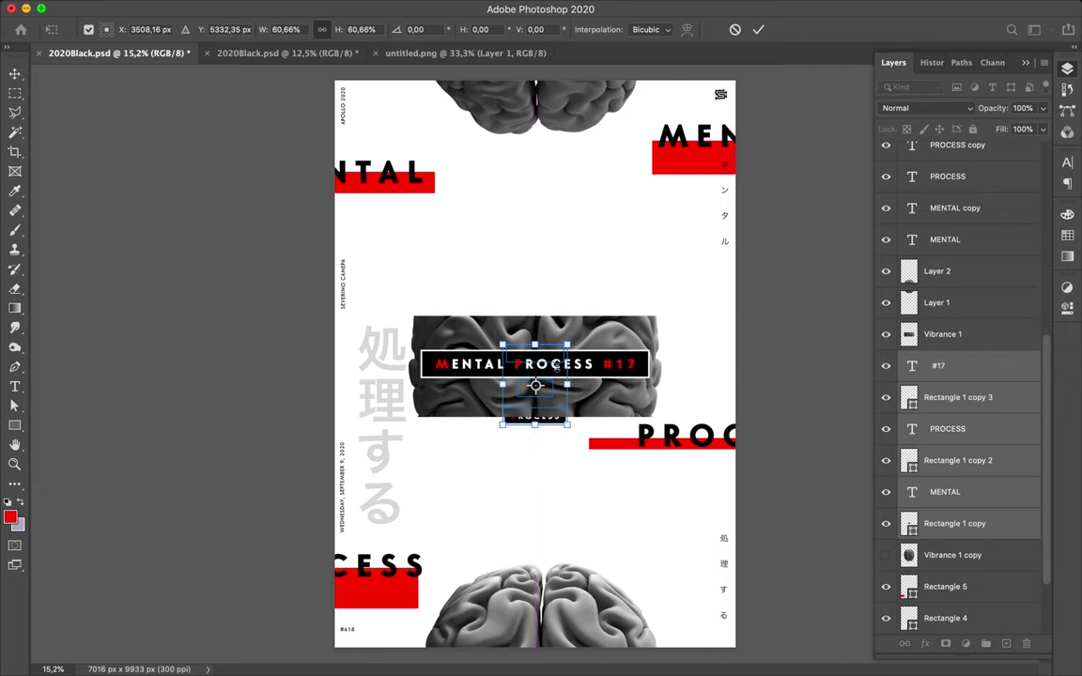
drag(554, 388, 535, 464)
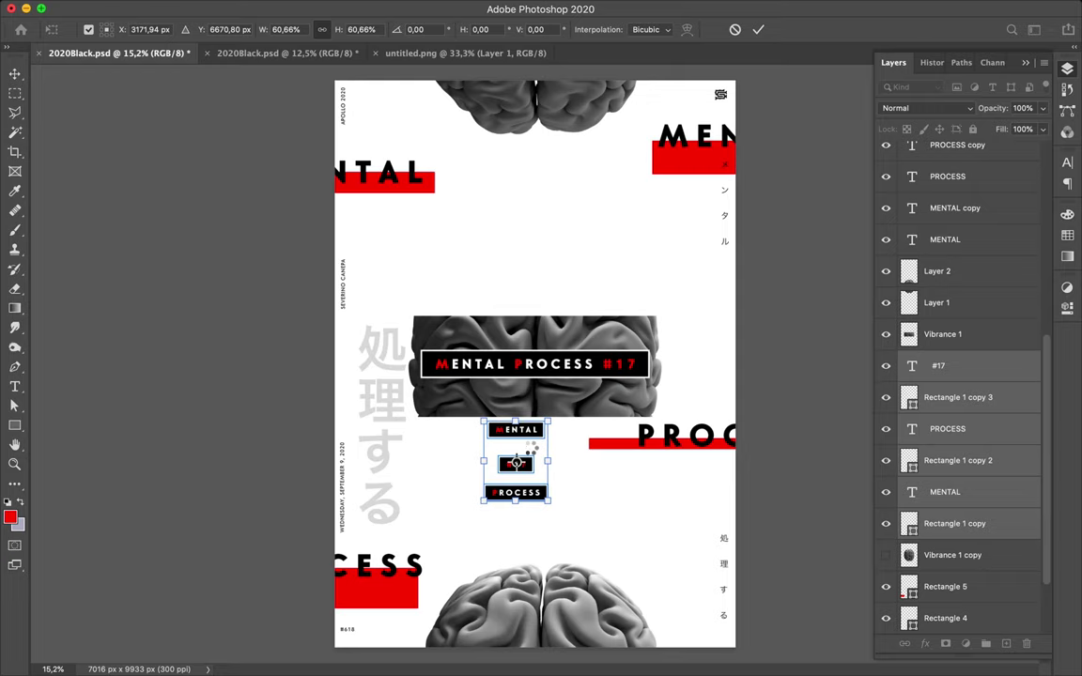
key(Return)
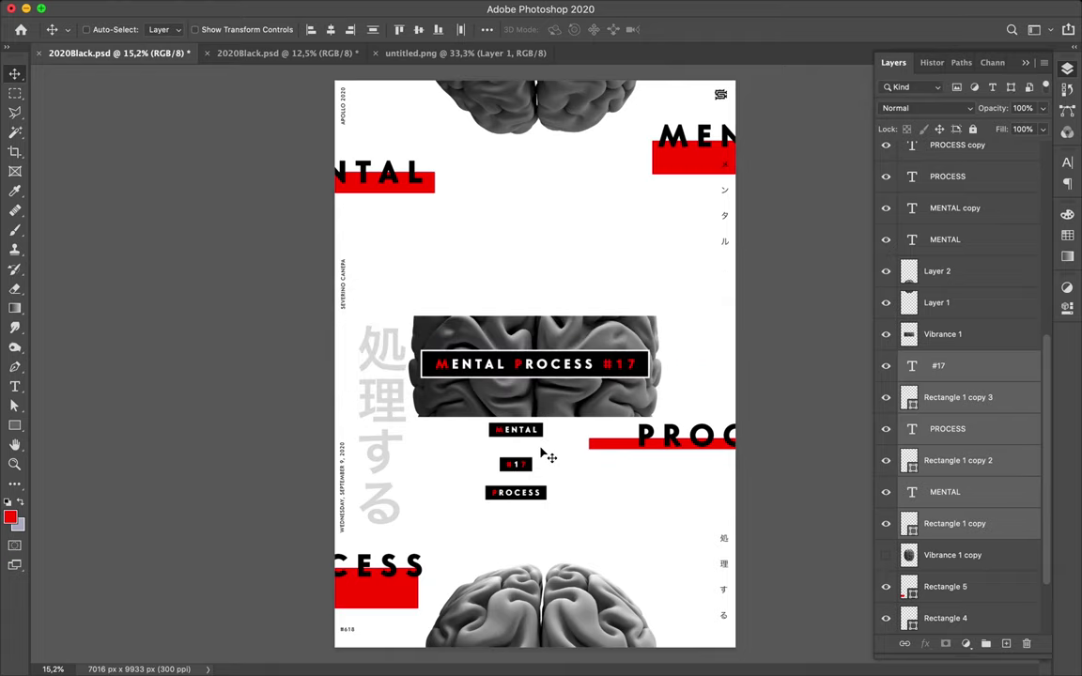
- Centre the small stacked labels horizontally beneath the brain slice
scroll(535, 445, up, 1)
drag(520, 442, 549, 476)
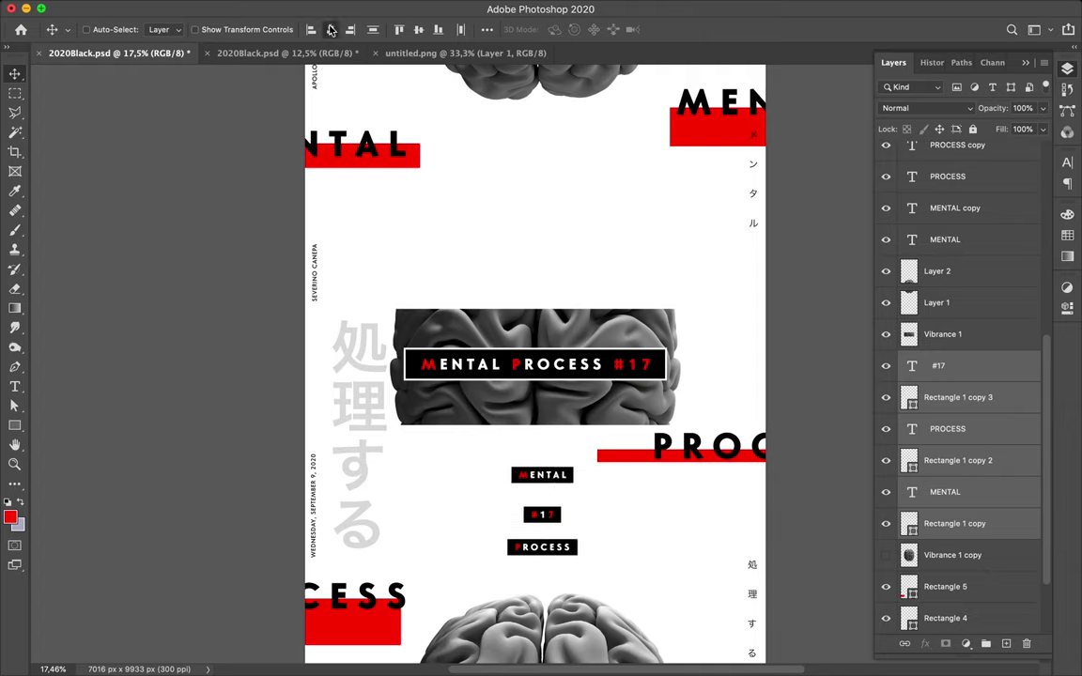
key(shift+Left)
key(shift+Left)
key(shift+Left)
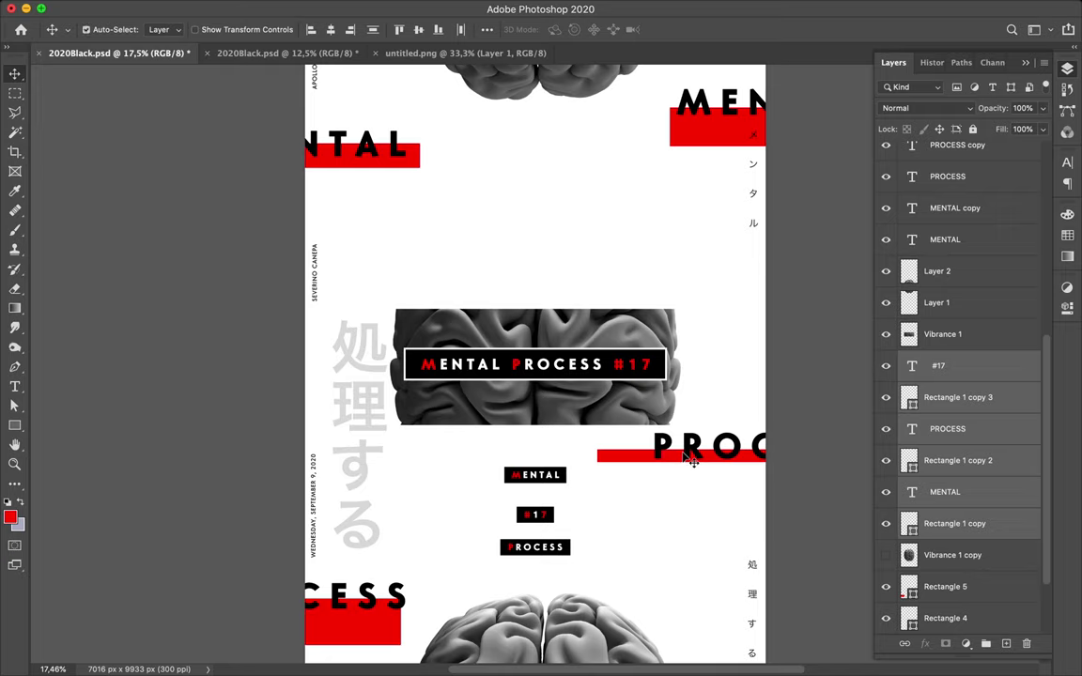
- Save the poster and close it, leaving the 12,5% 2020Black.psd version showing
key(ctrl+s)
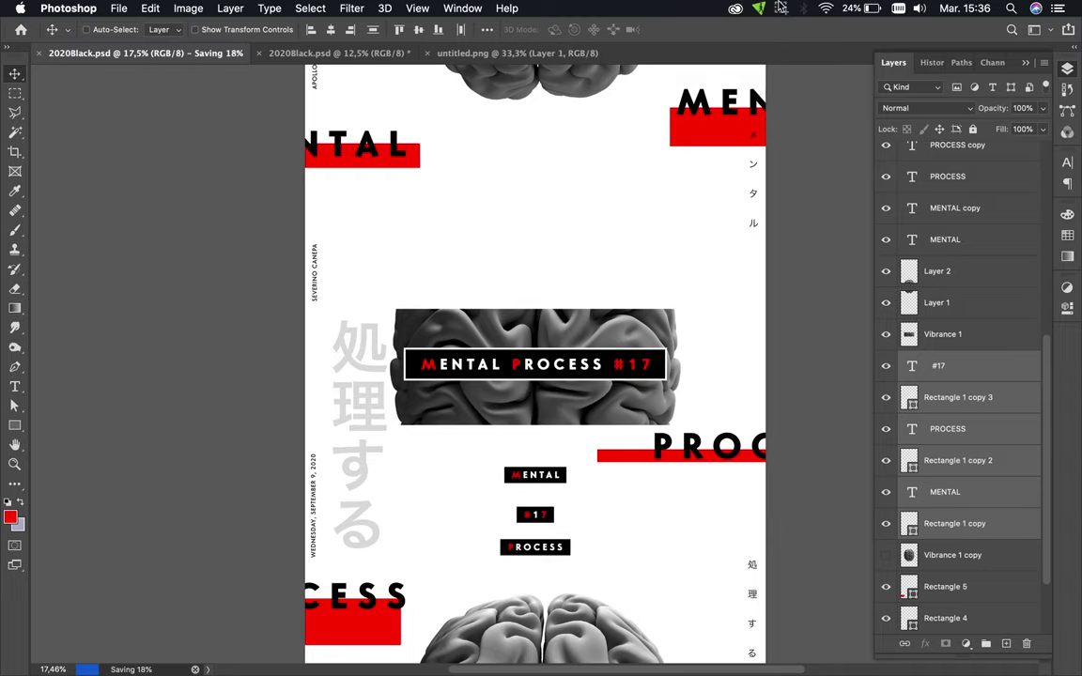
click(780, 7)
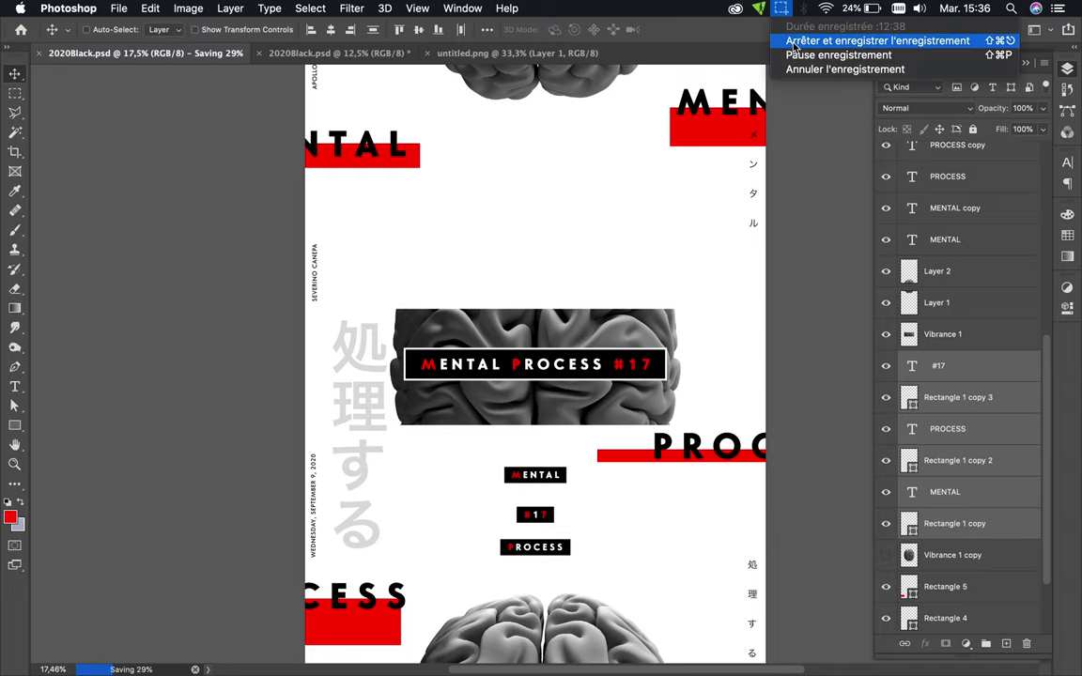
click(780, 39)
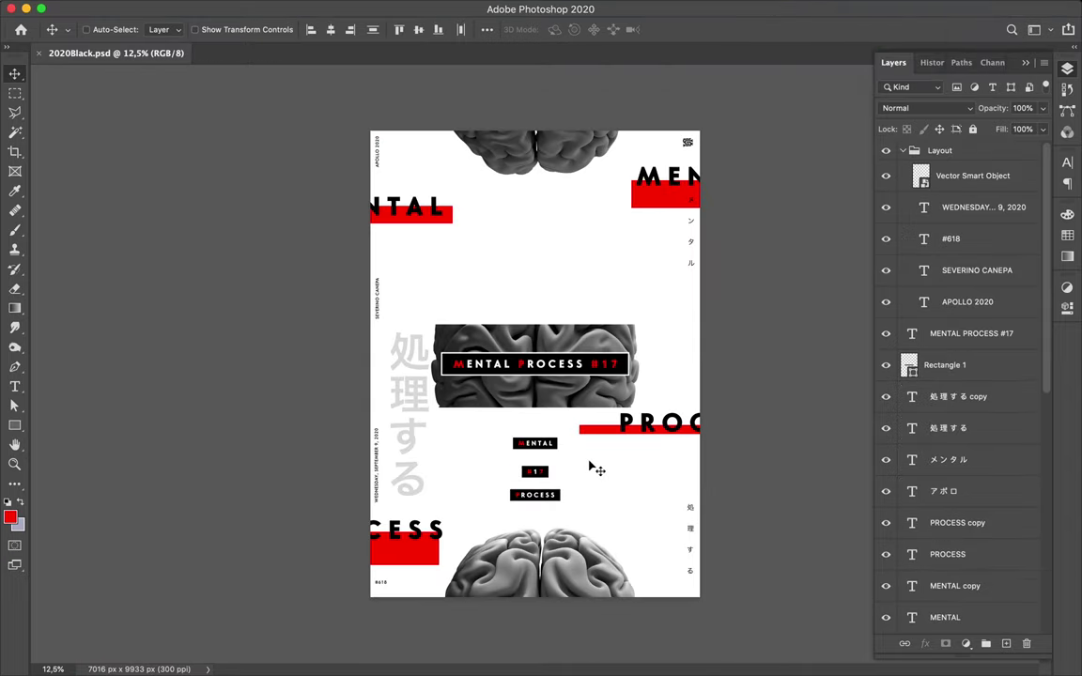
- Select the small #17 box and its text and raise the pair about 3 px
ctrl+click(542, 478)
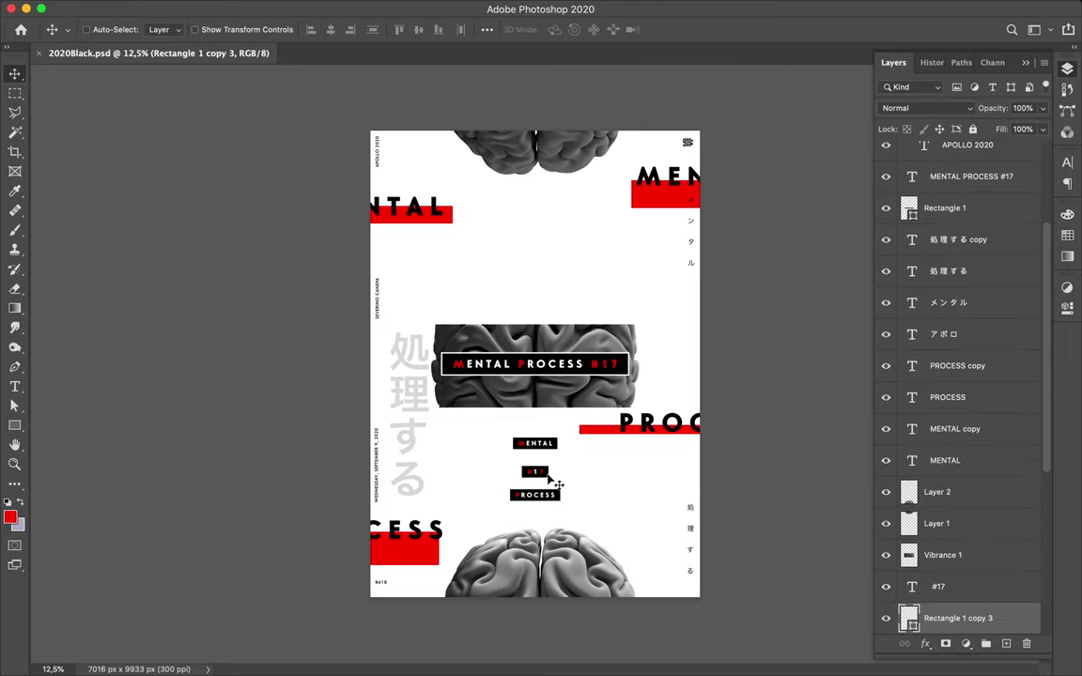
scroll(549, 478, up, 3)
scroll(552, 480, up, 3)
drag(548, 552, 544, 554)
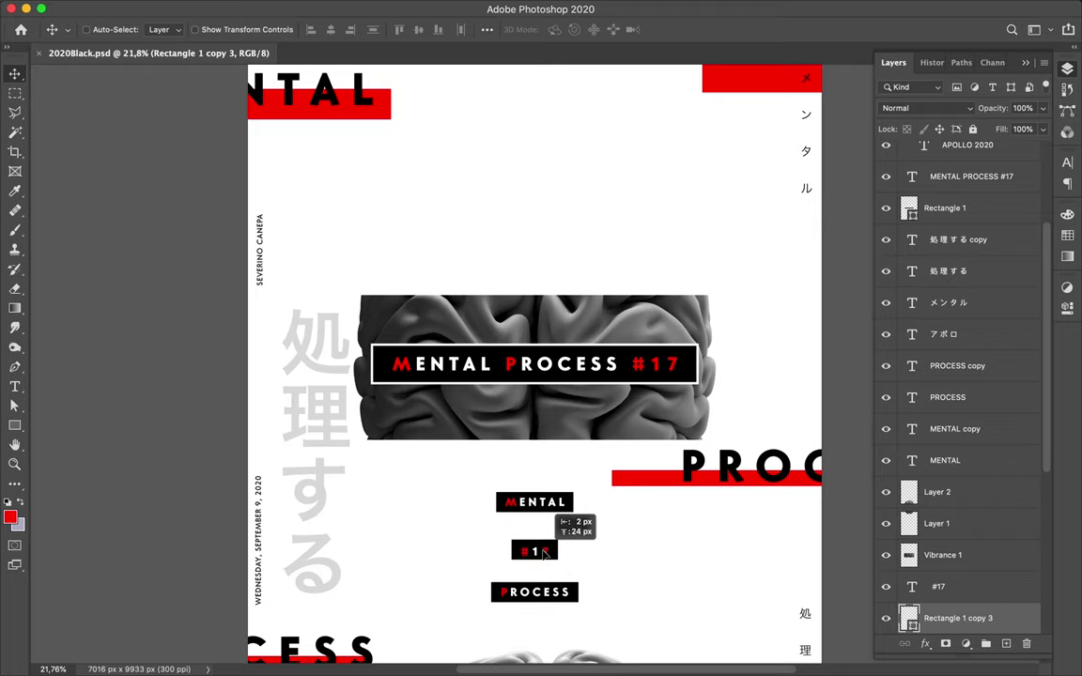
ctrl+shift+click(547, 556)
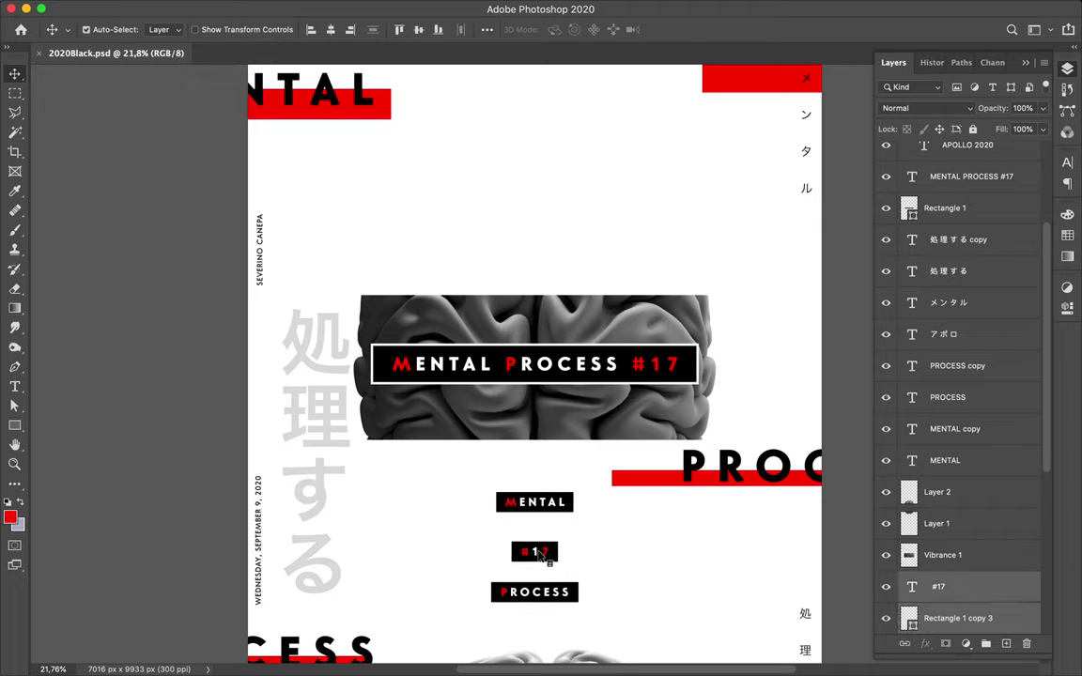
drag(565, 561, 555, 555)
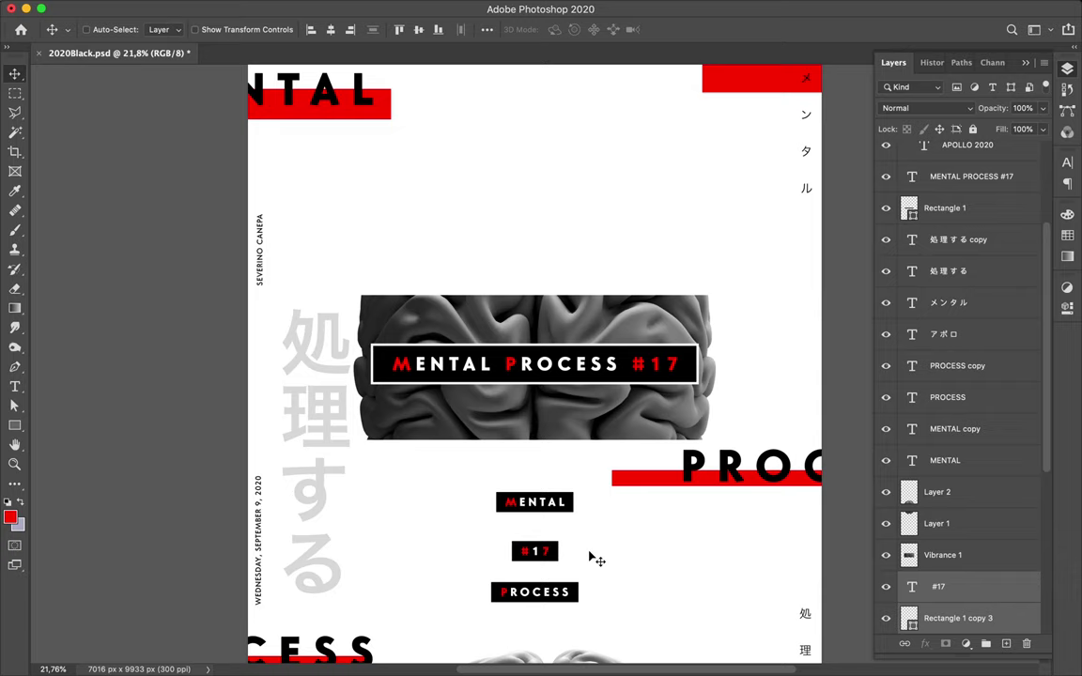
drag(543, 548, 543, 545)
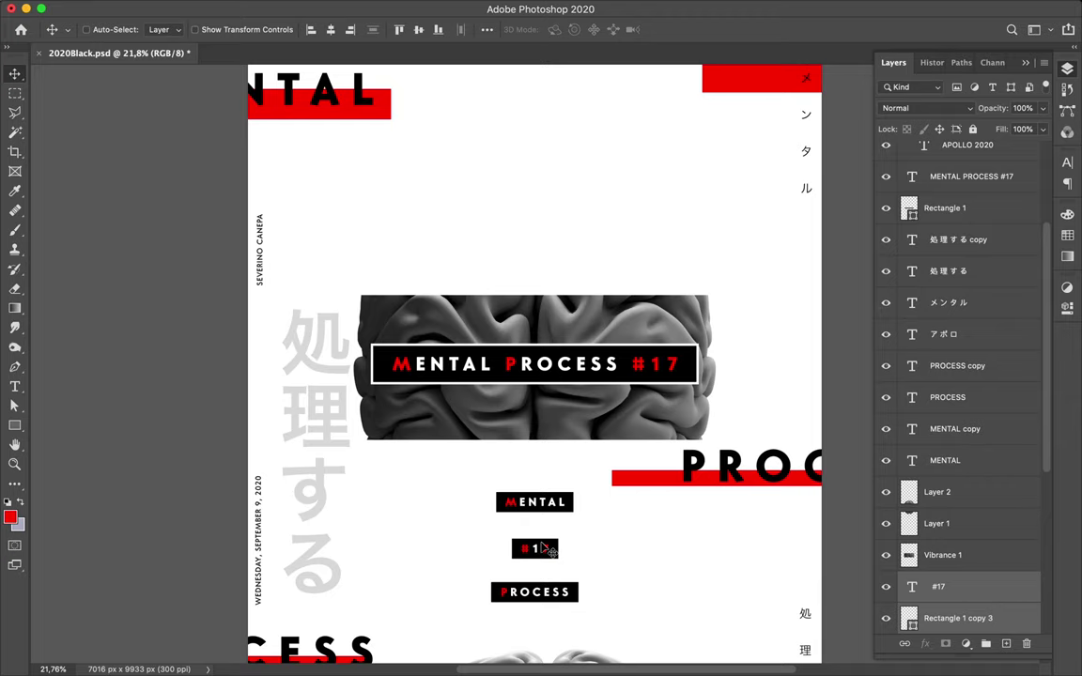
- Select the CESS word layer at the poster's lower left
scroll(544, 549, up, 3)
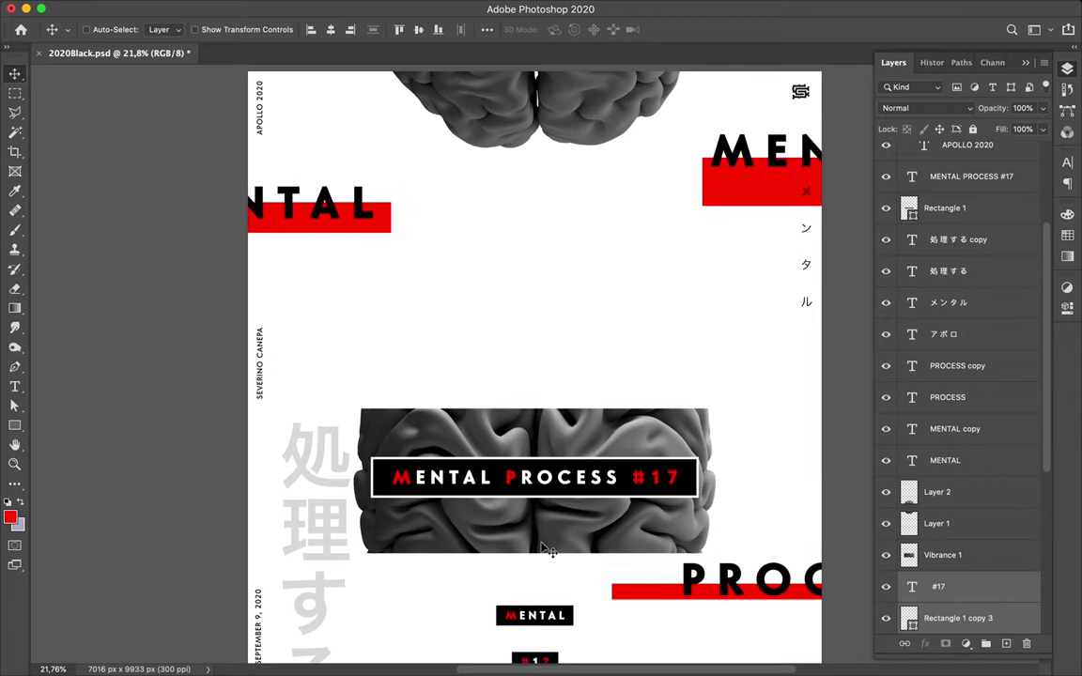
scroll(549, 550, up, 2)
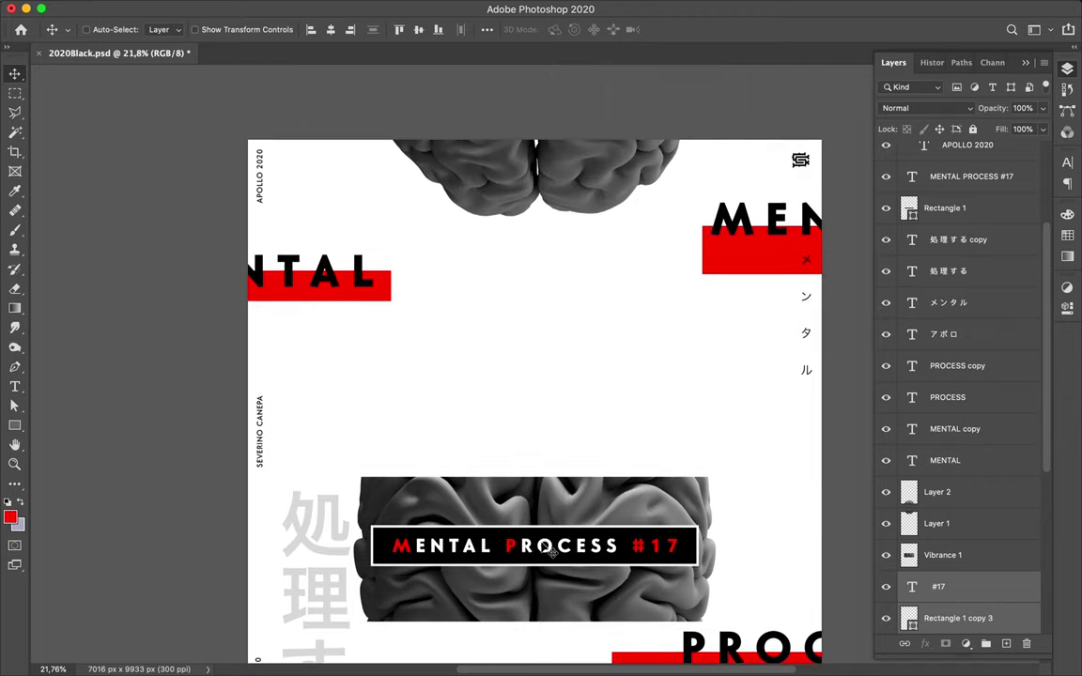
scroll(550, 552, down, 4)
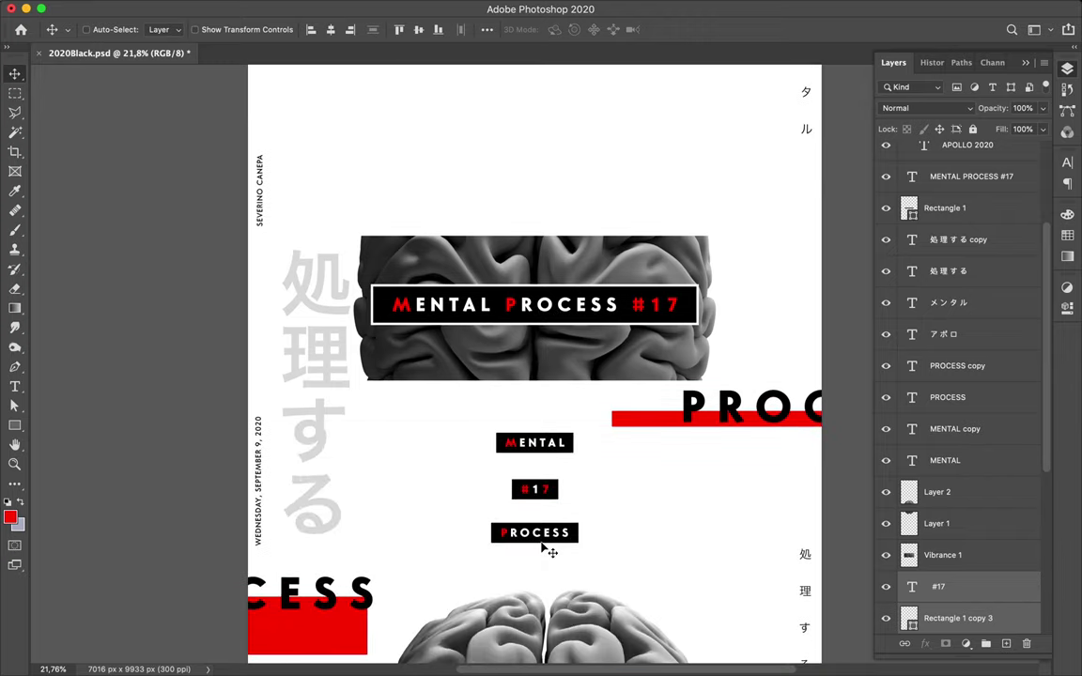
scroll(542, 551, down, 5)
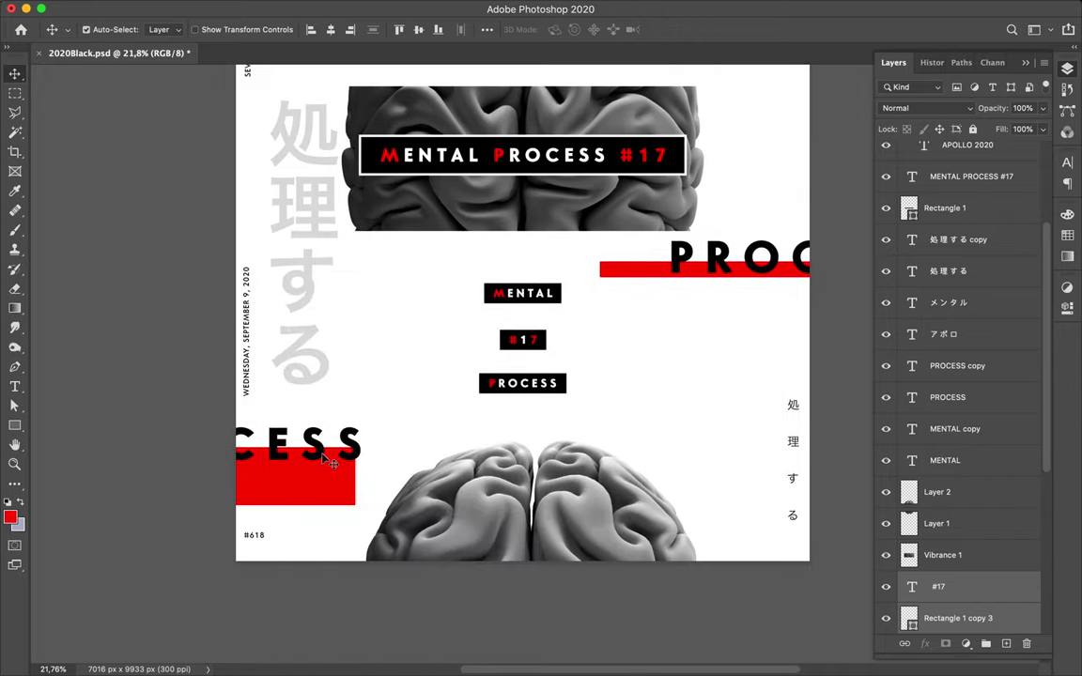
click(291, 413)
- Duplicate the PROCESS word, retype it as #17, and push it into the bottom-right corner
drag(326, 456, 777, 549)
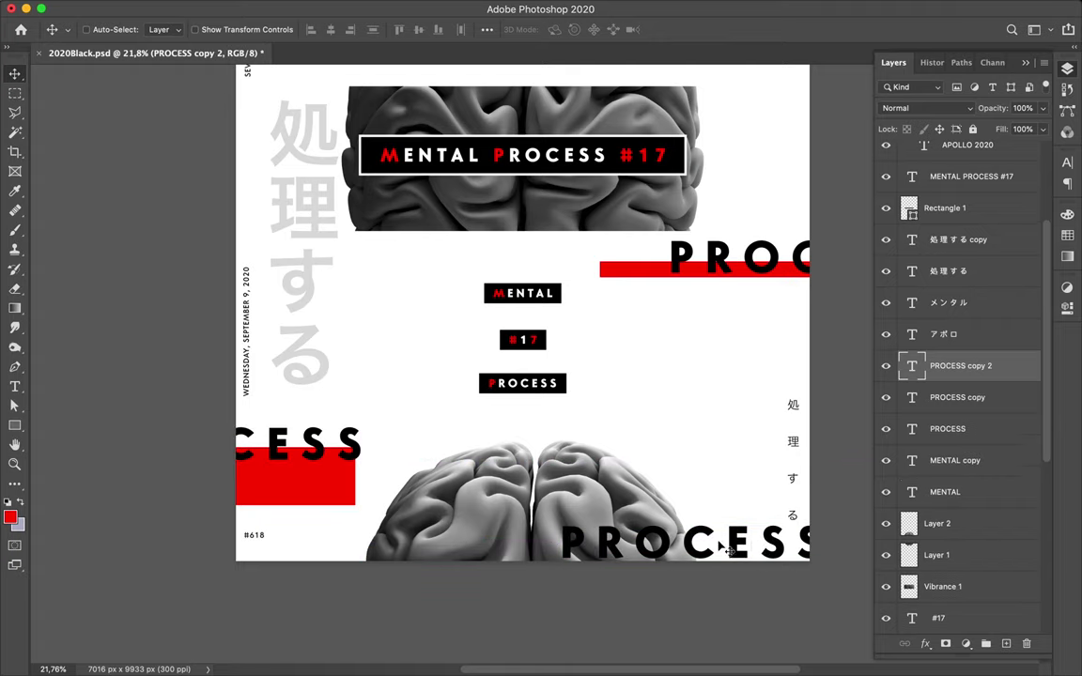
double_click(721, 545)
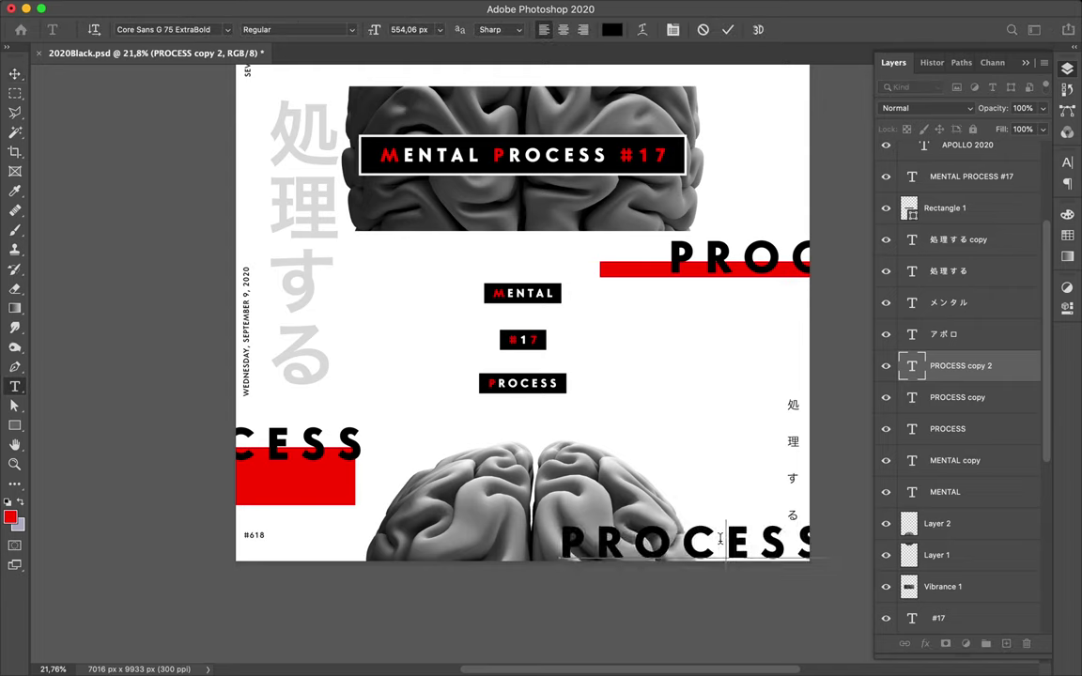
text(#)
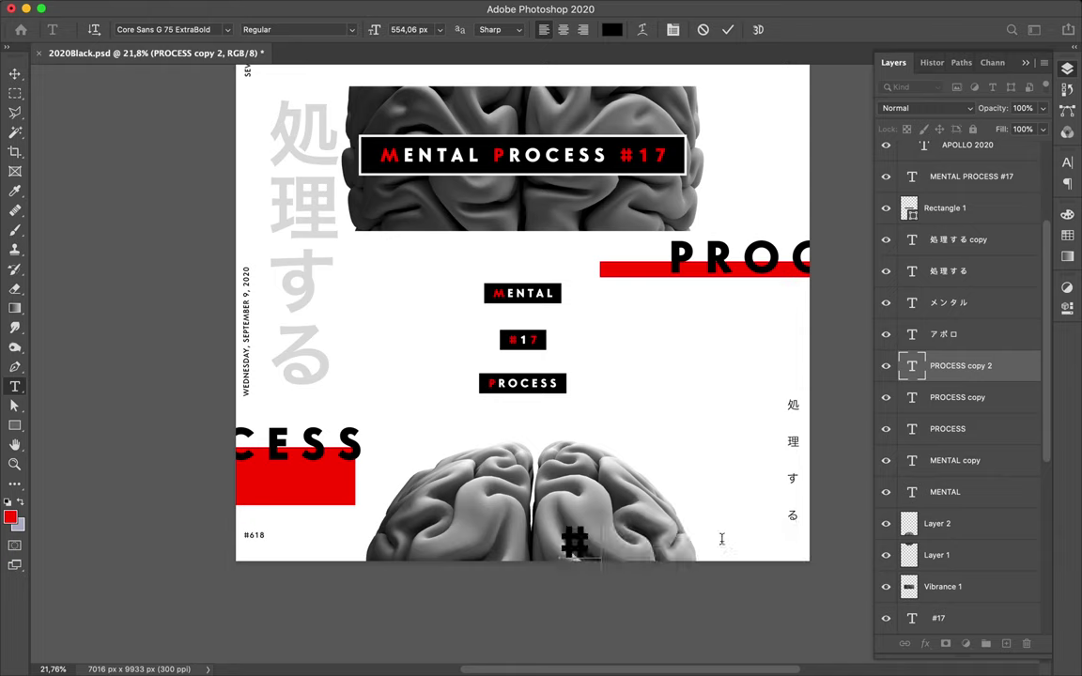
text(17)
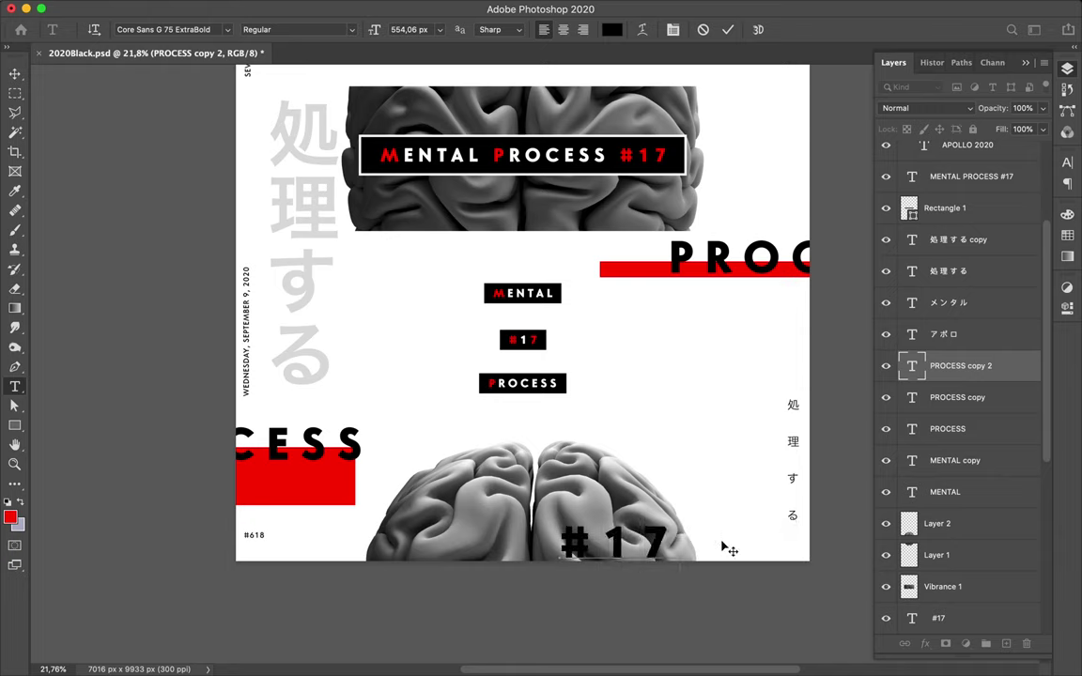
key(Escape)
key(v)
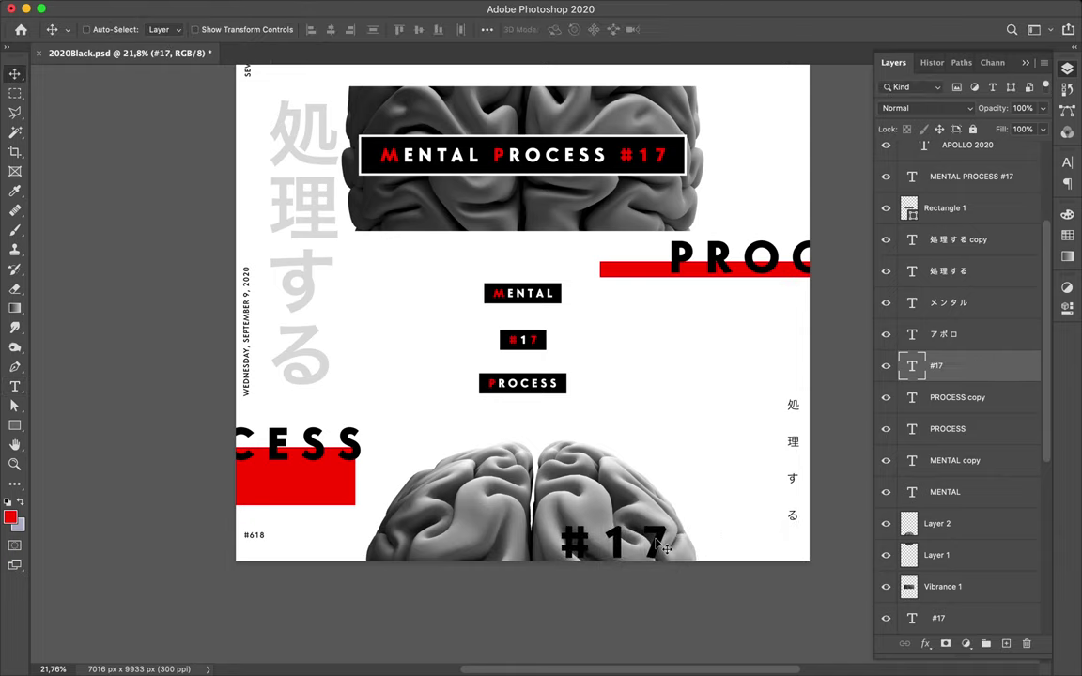
drag(657, 548, 782, 551)
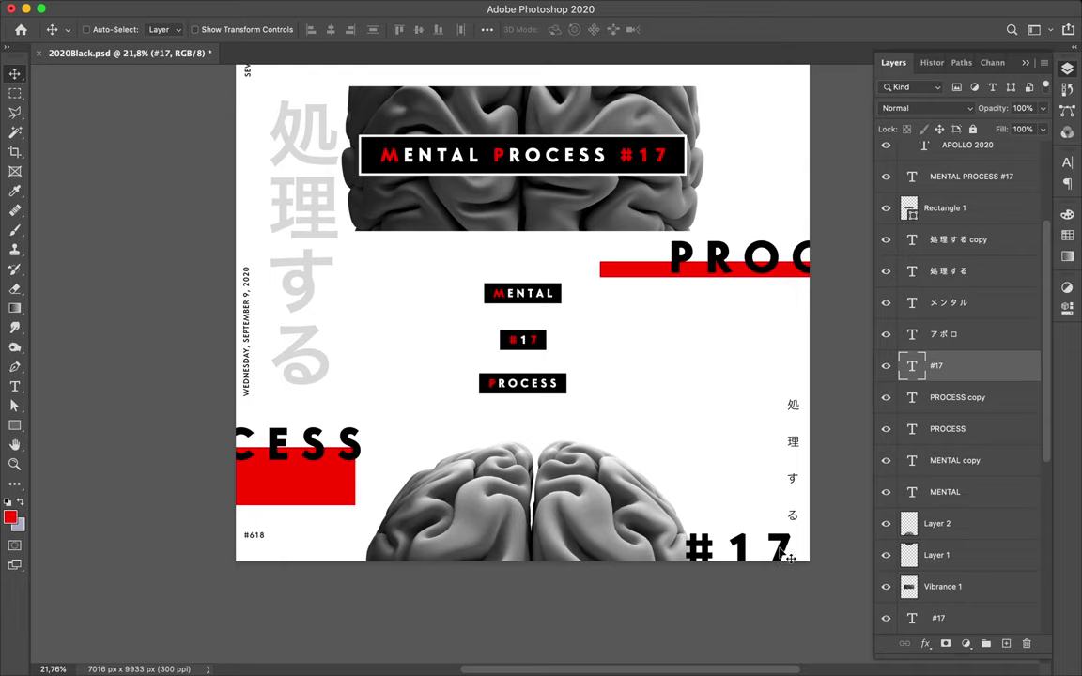
key(shift+Down)
key(shift+Down)
key(shift+Down)
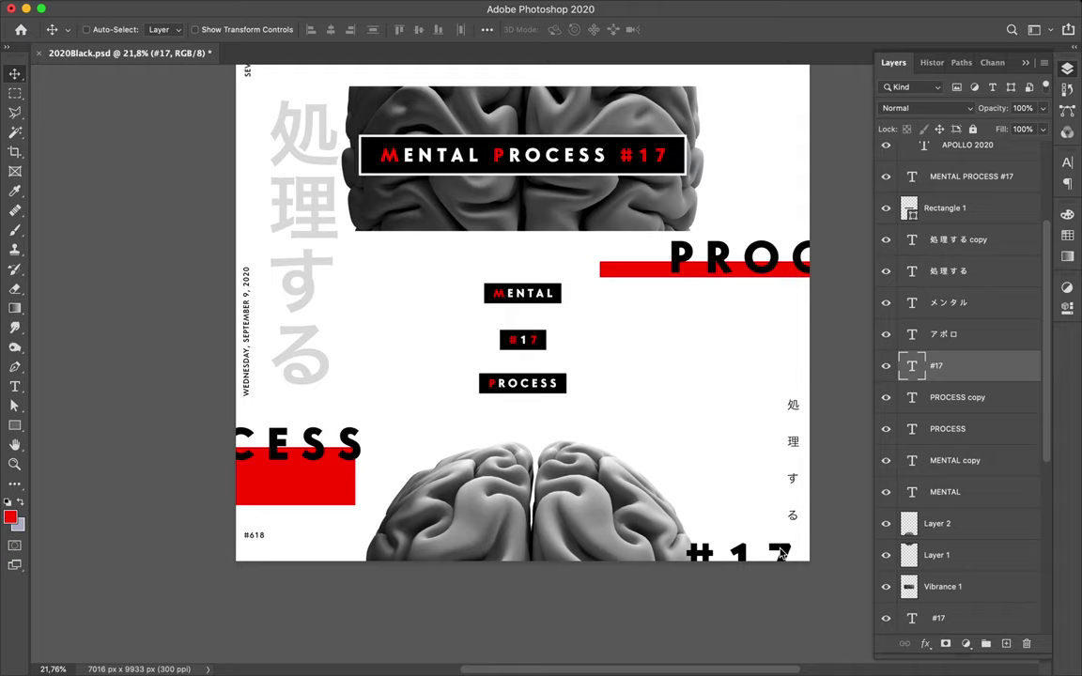
- Place a copy of the #17 label bleeding off the poster's top-left corner
drag(782, 554, 567, 140)
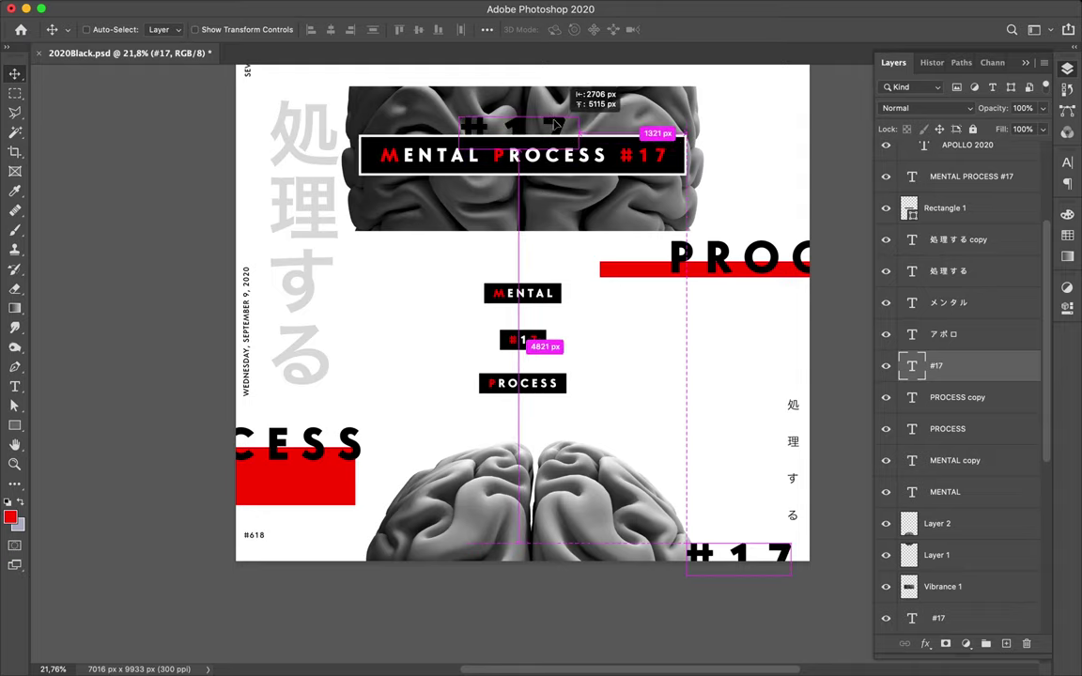
drag(566, 141, 493, 111)
mouse_move(401, 90)
mouse_down()
mouse_move(575, 531)
mouse_move(414, 175)
mouse_move(438, 162)
mouse_up()
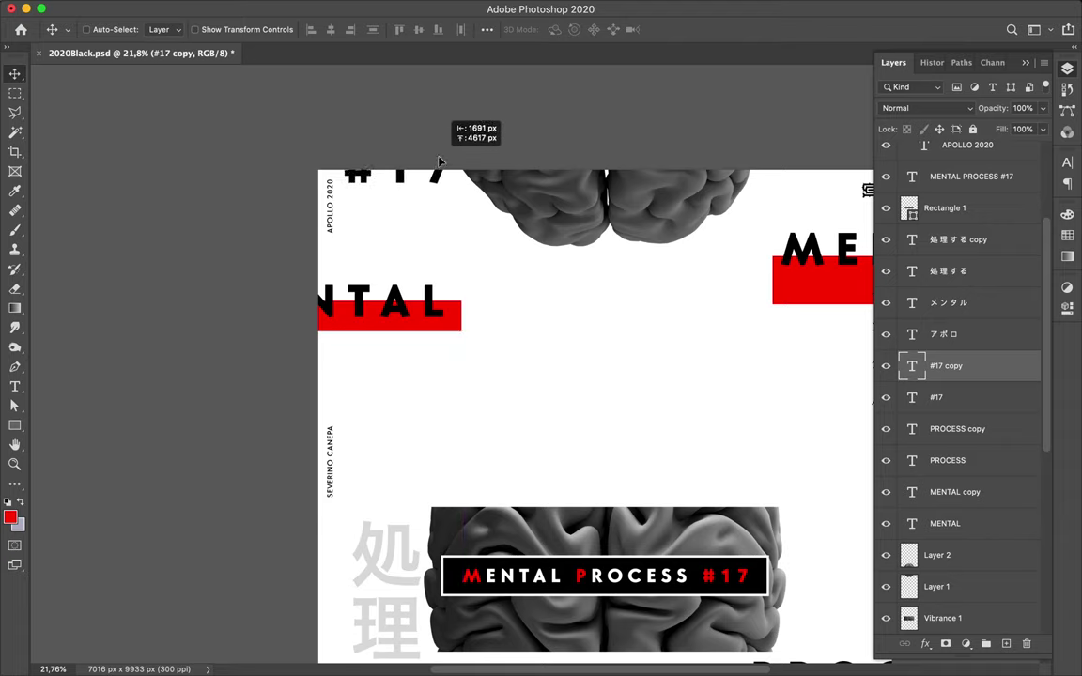
drag(438, 163, 439, 166)
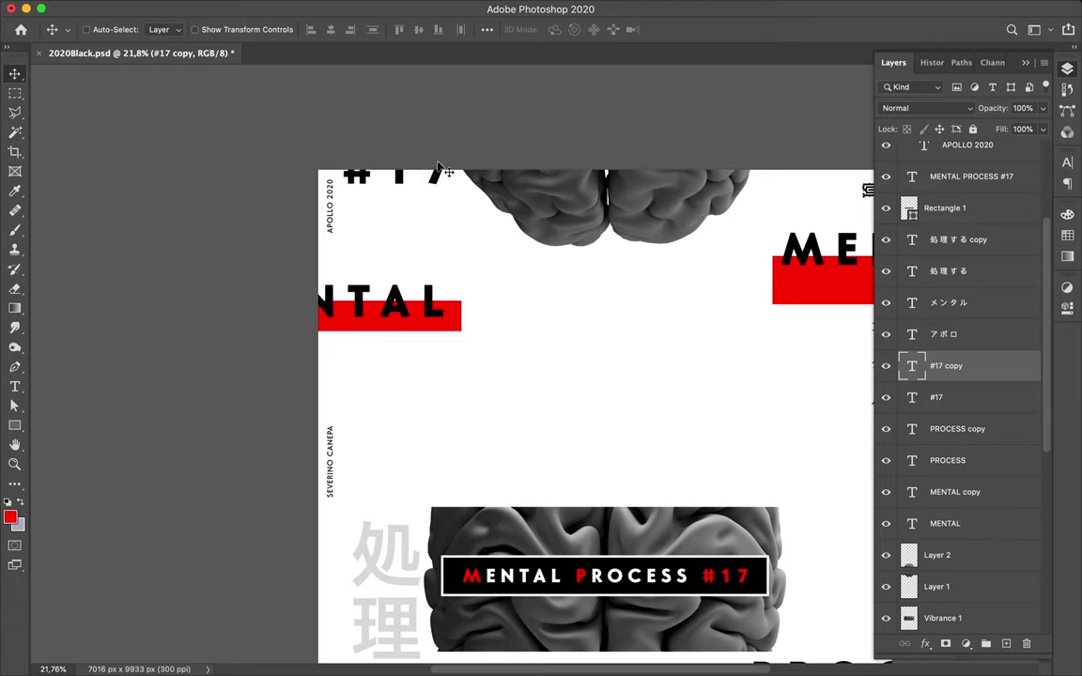
- Select the lower brain image layer
scroll(439, 166, right, 5)
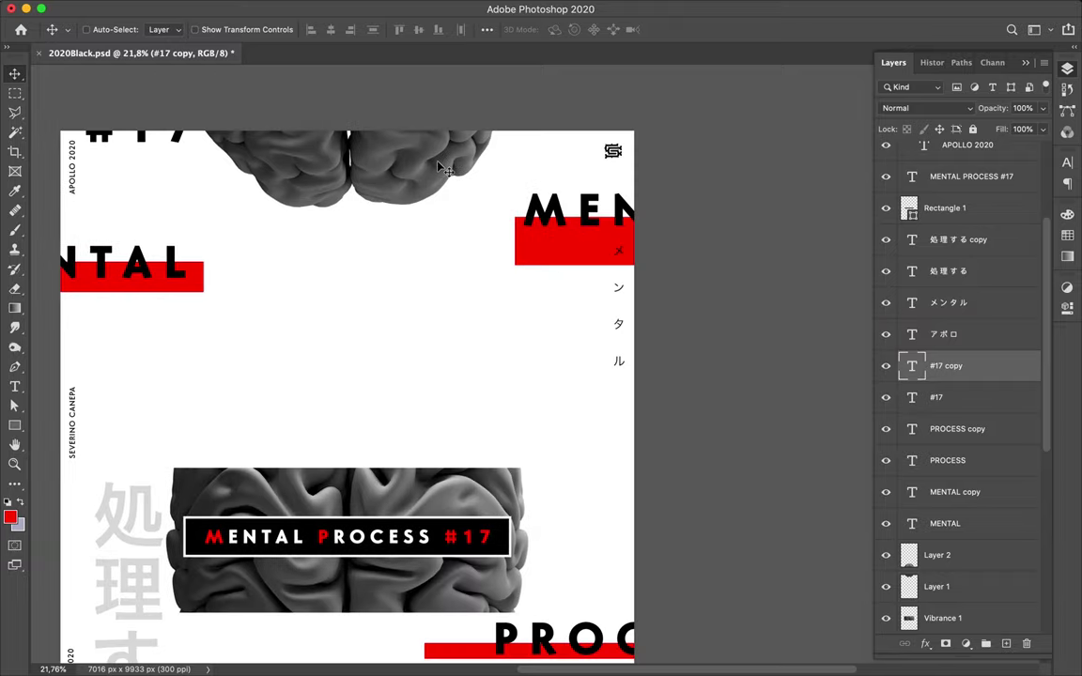
scroll(439, 166, down, 3)
scroll(439, 166, down, 3)
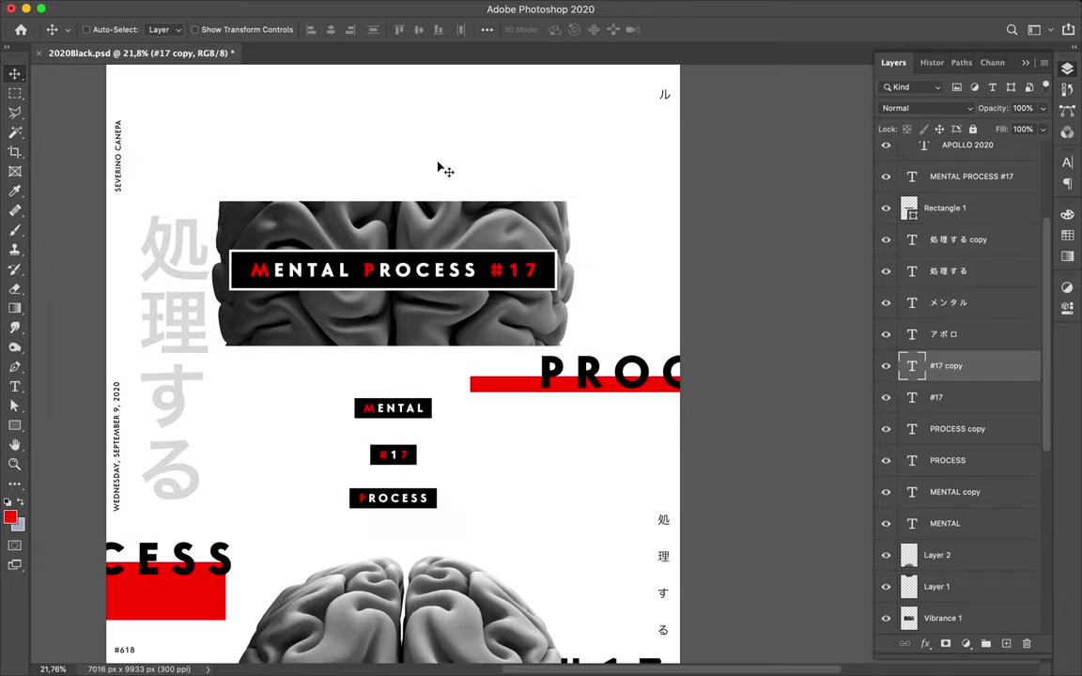
scroll(439, 166, down, 3)
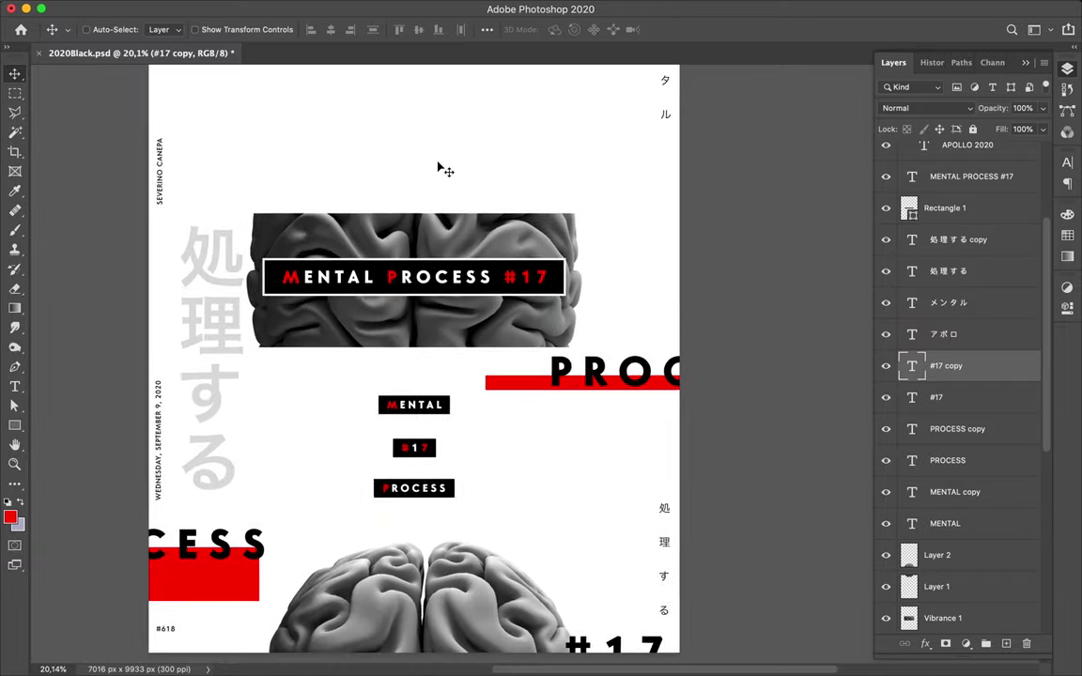
scroll(439, 166, down, 2)
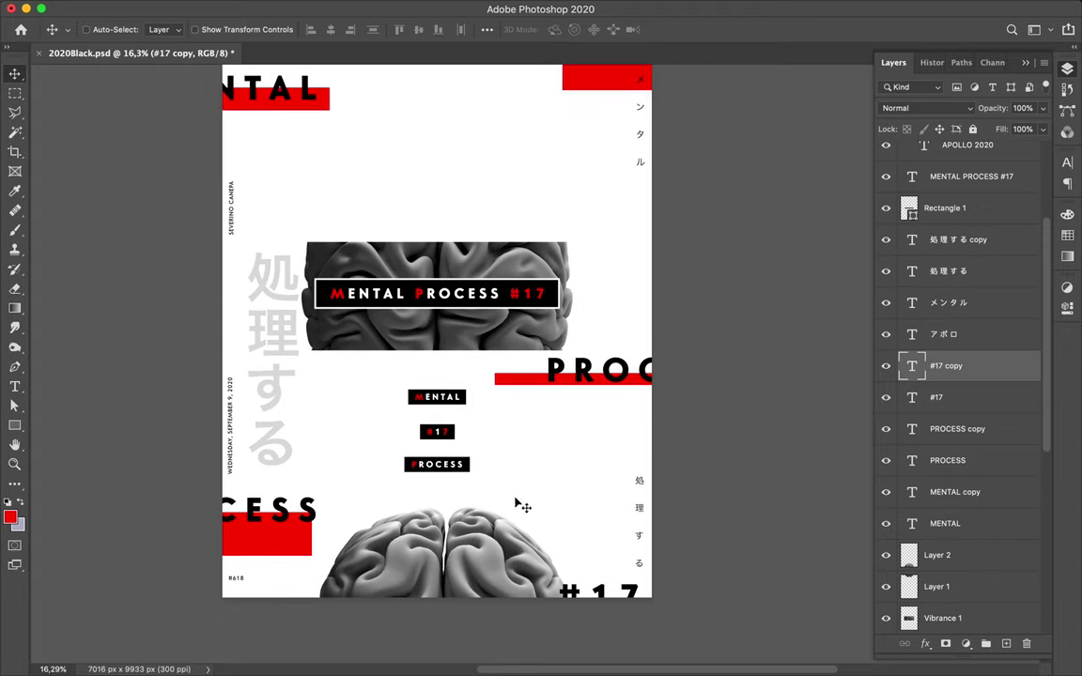
click(499, 554)
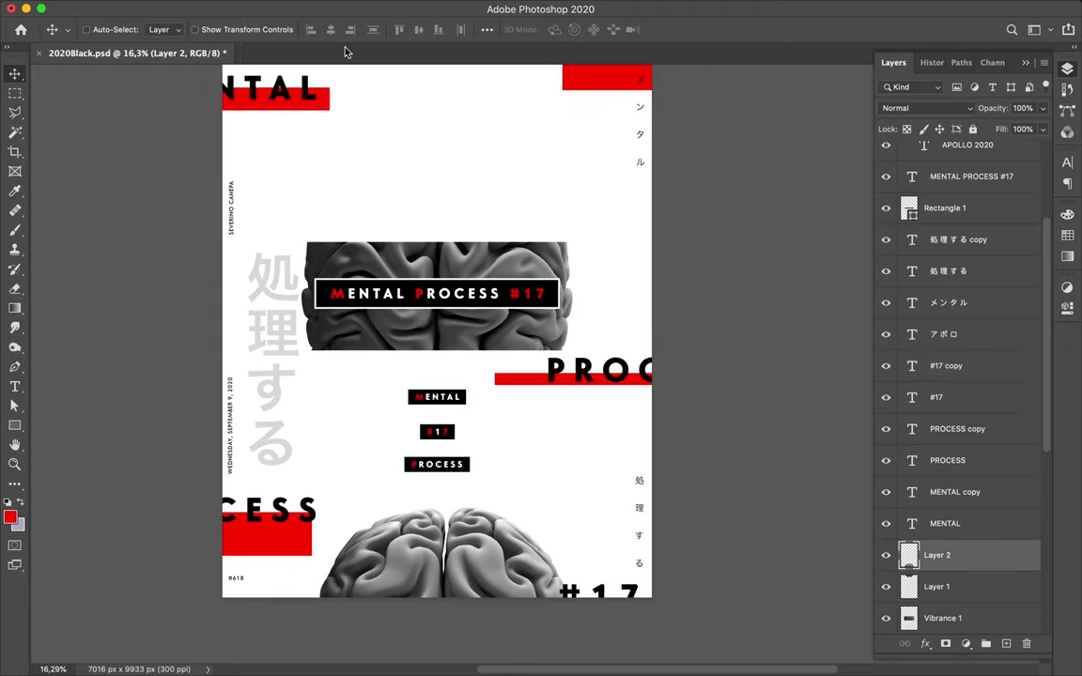
- Align the lower brain slice to the canvas horizontal centre, then select the upper brain image
click(486, 29)
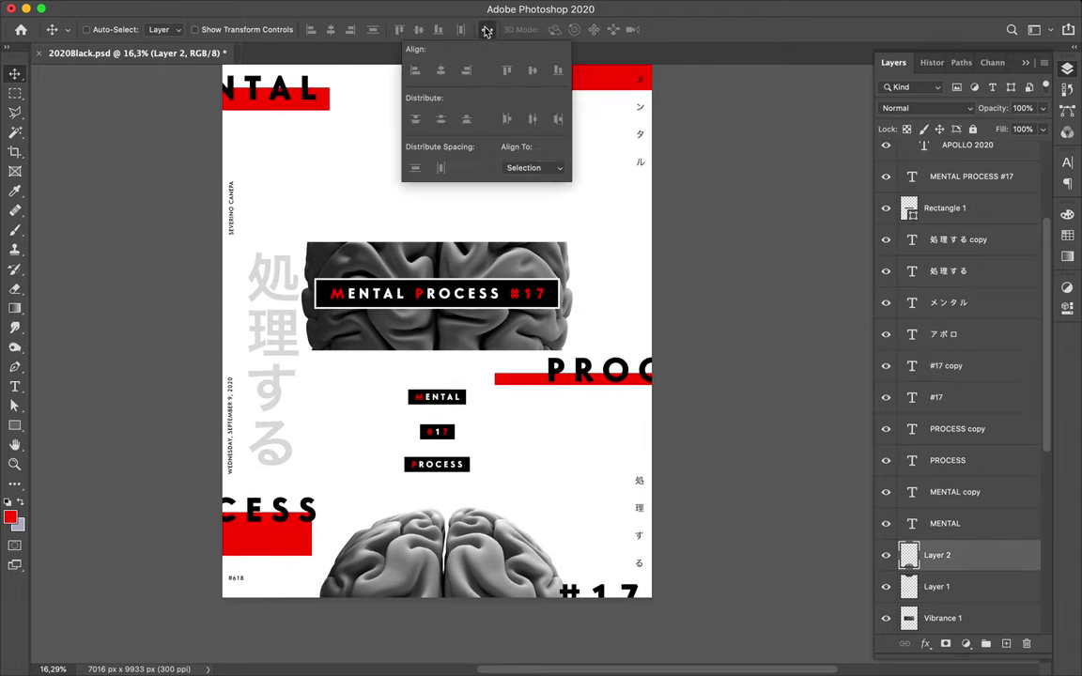
click(521, 168)
click(523, 180)
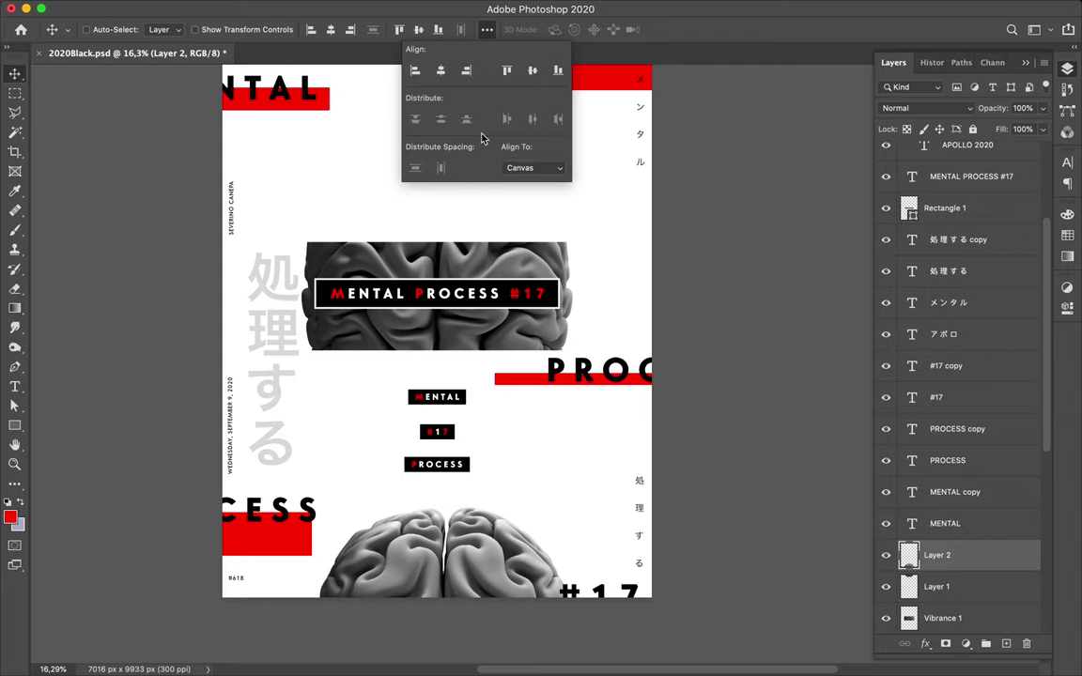
click(442, 71)
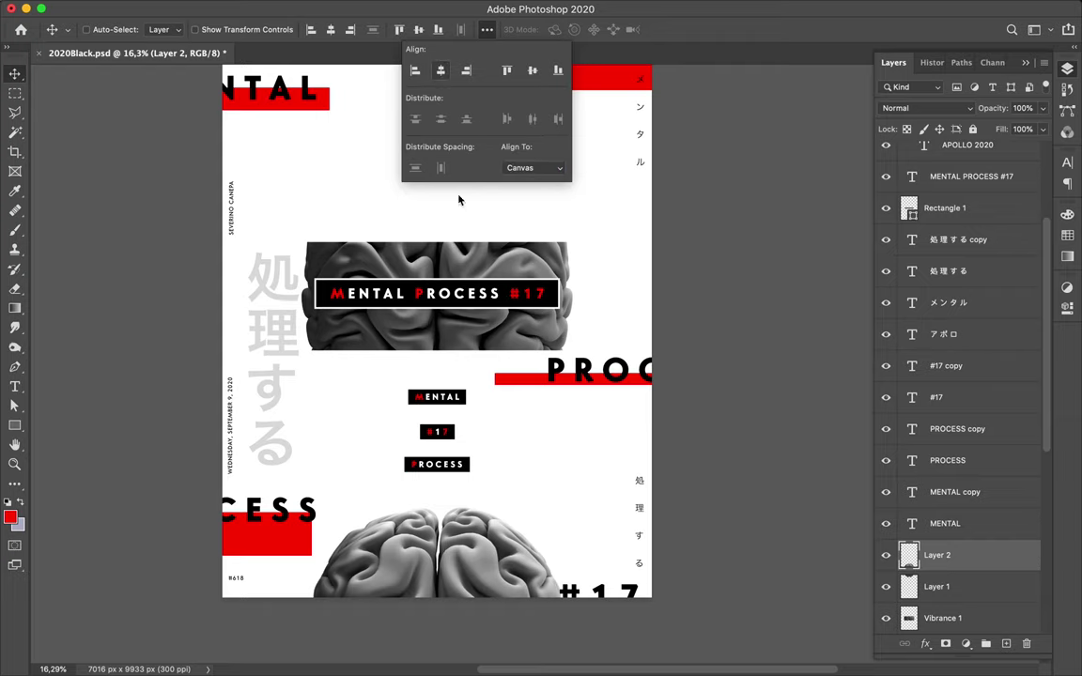
scroll(461, 329, up, 3)
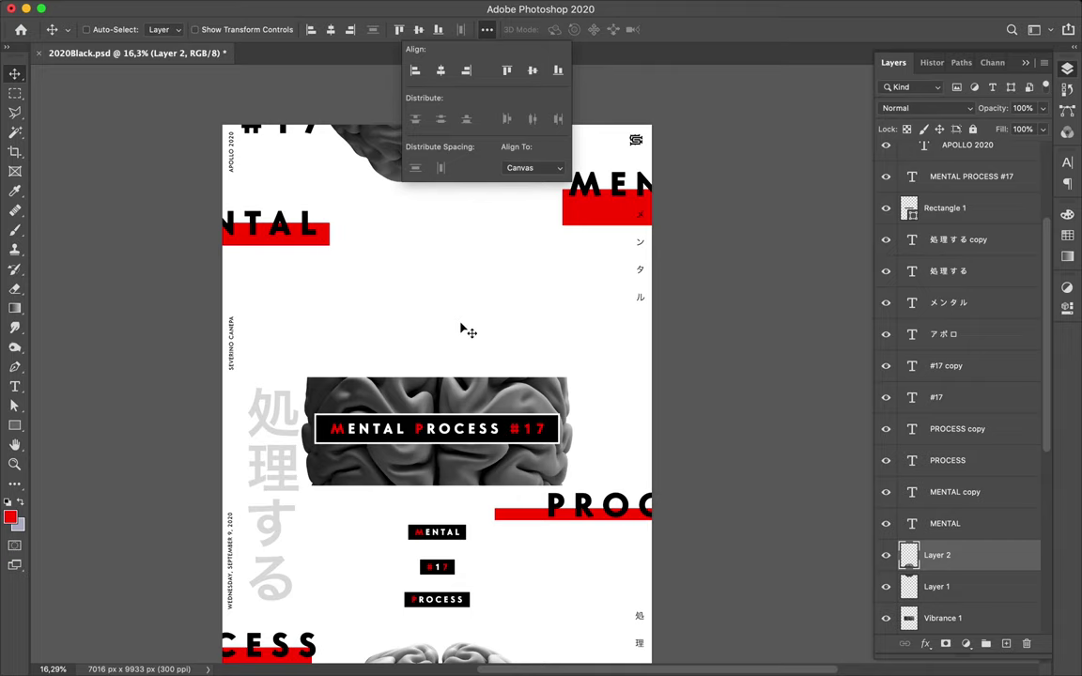
click(385, 155)
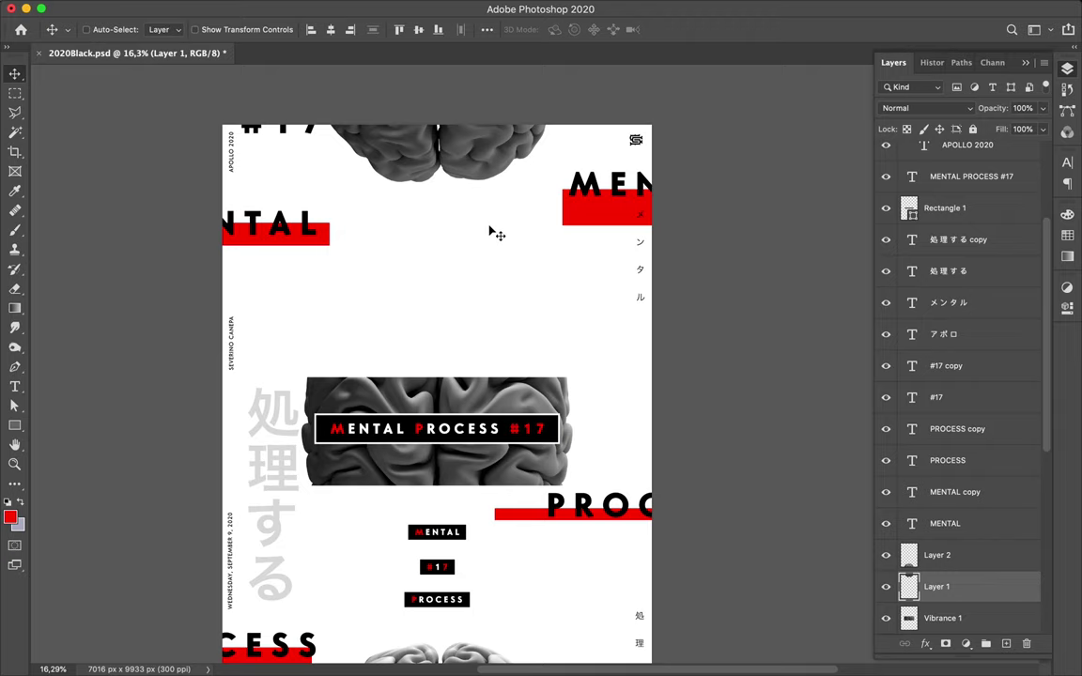
scroll(487, 319, down, 3)
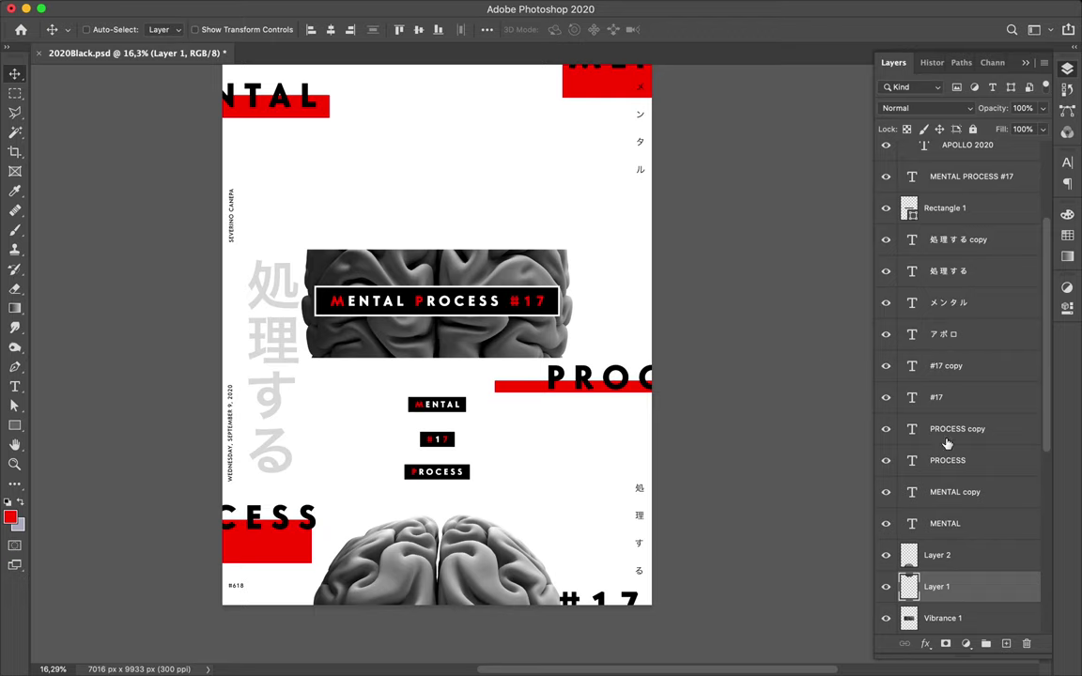
scroll(955, 448, down, 5)
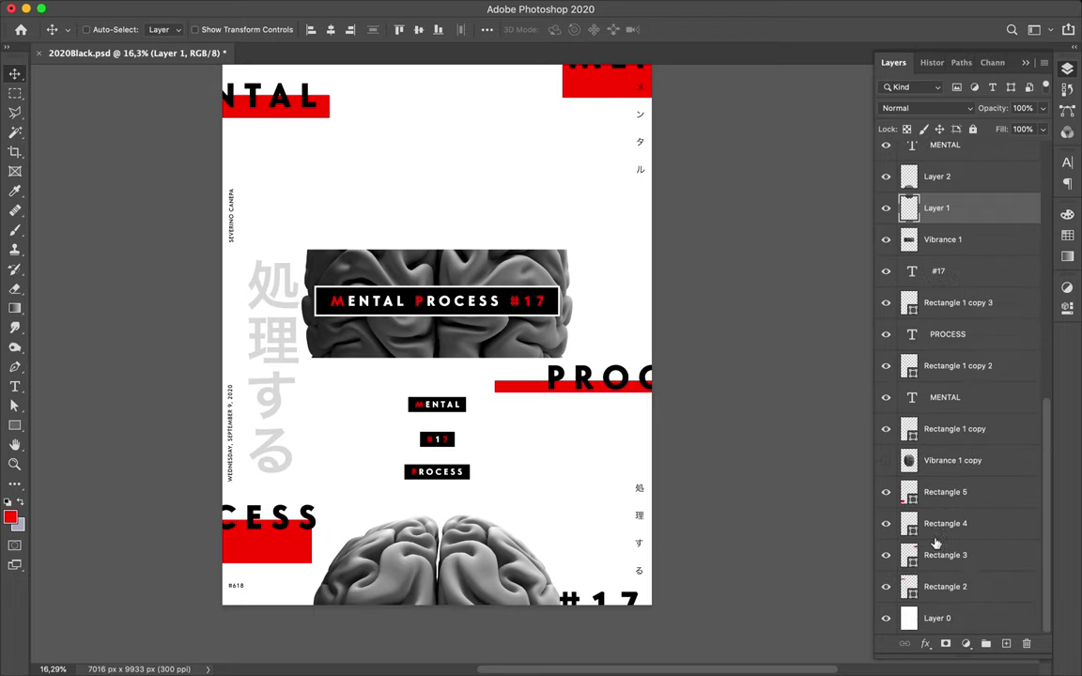
- Show Vibrance 1 copy, duplicate it above Rectangle 1 copy, and scale it to about 72%
click(886, 461)
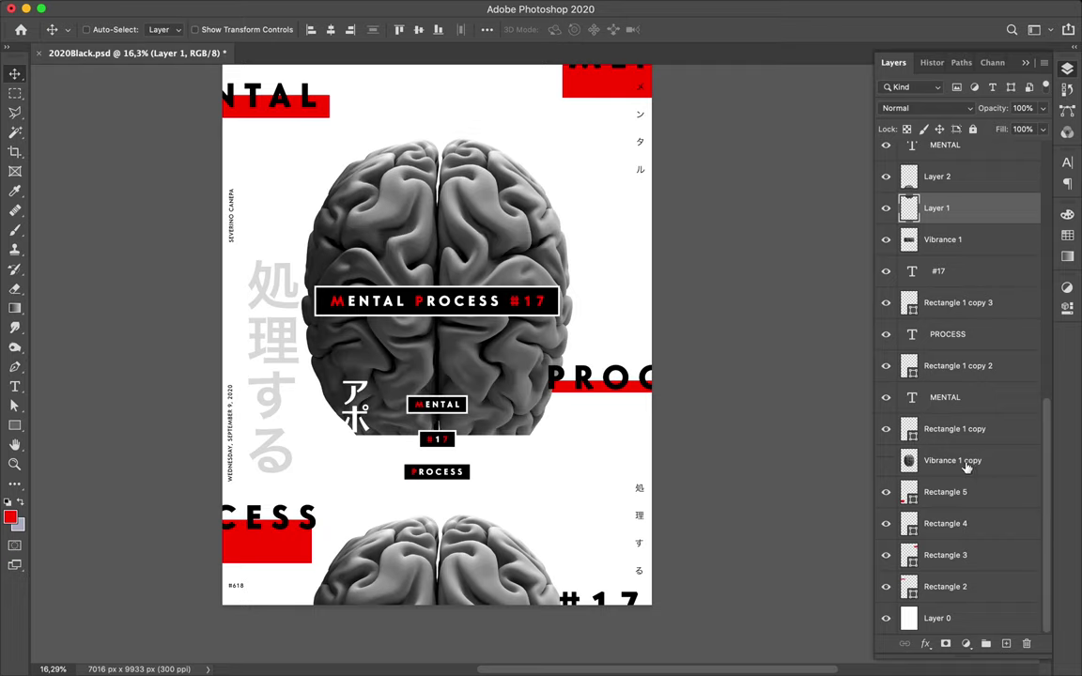
drag(967, 460, 958, 437)
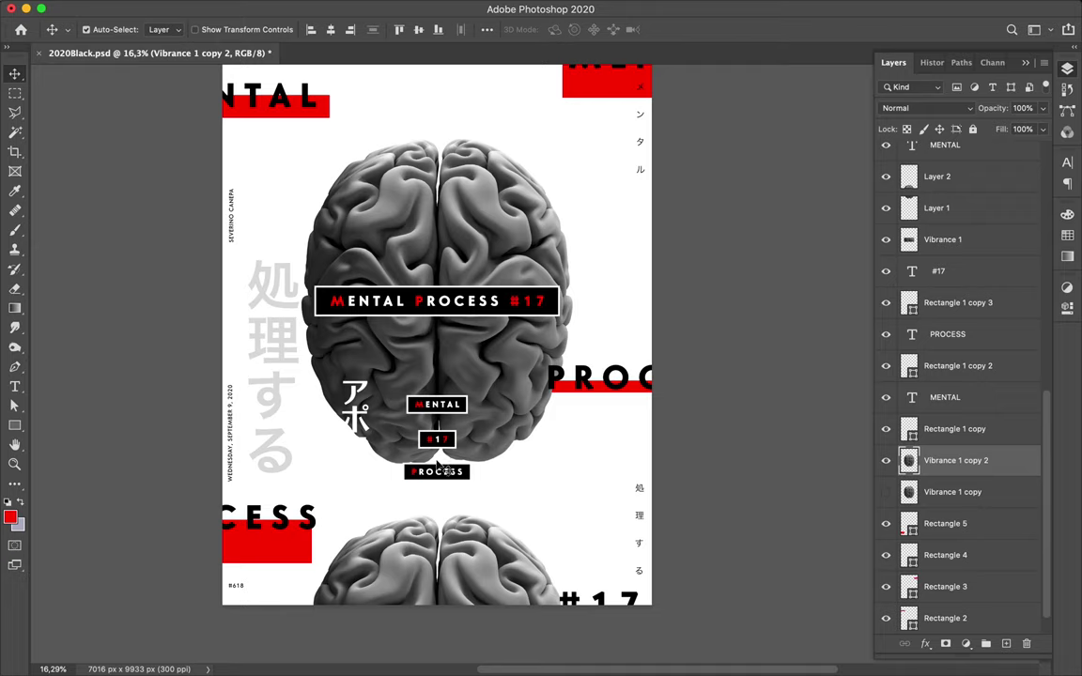
key(ctrl+t)
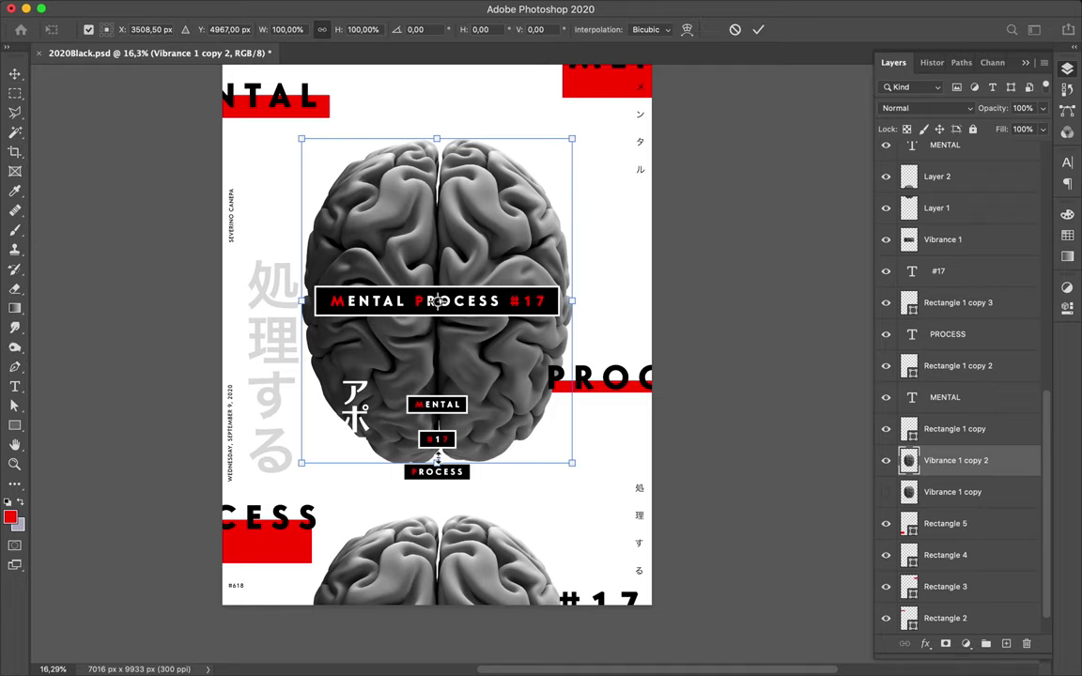
mouse_move(438, 458)
mouse_down()
mouse_move(450, 368)
mouse_move(452, 394)
mouse_up()
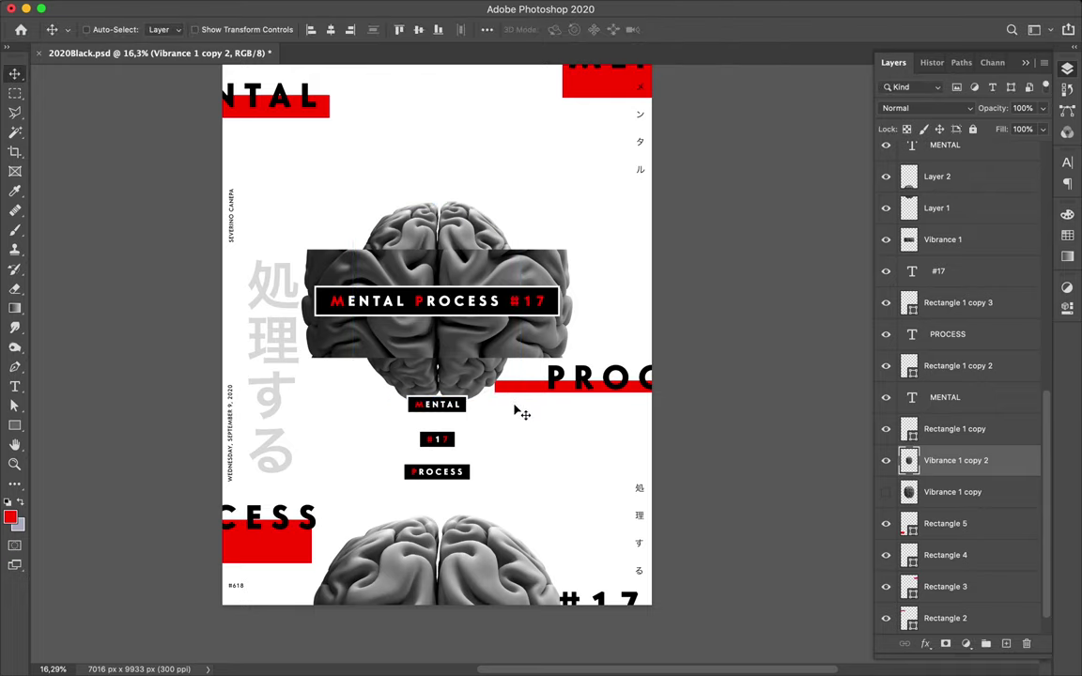
scroll(514, 411, up, 5)
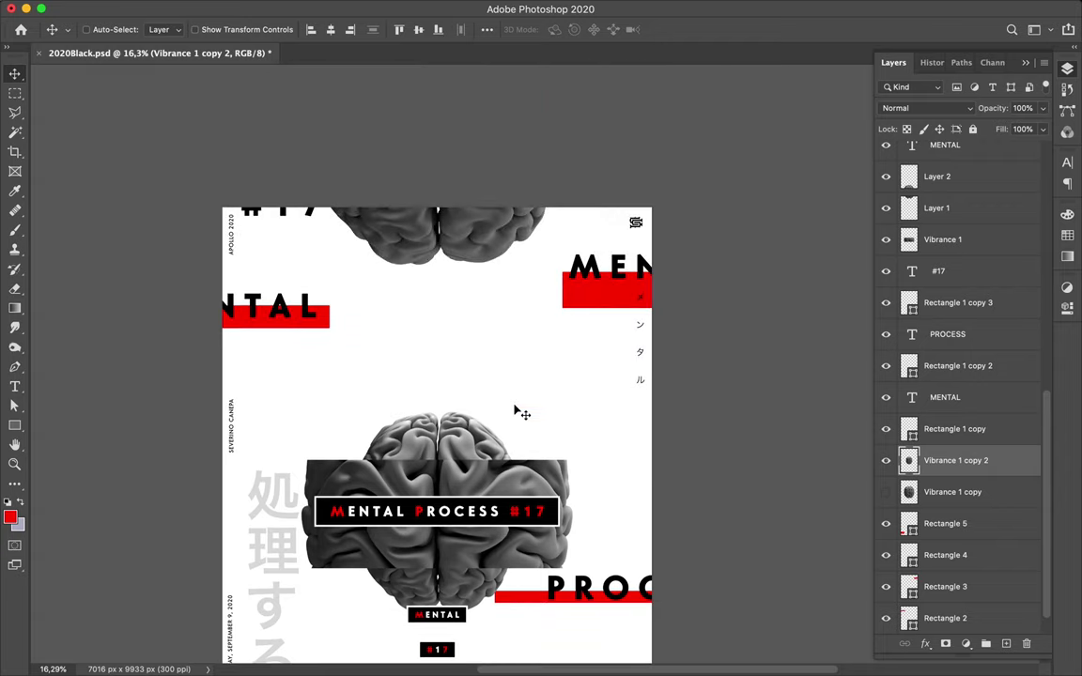
scroll(514, 411, down, 3)
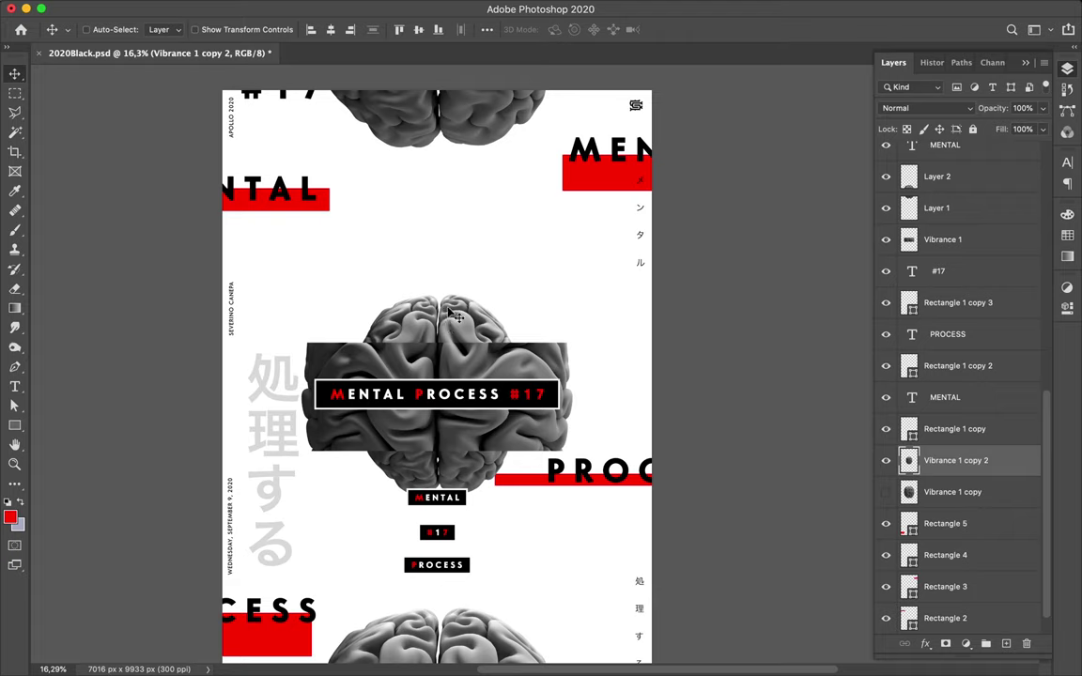
- Shrink the brain copy to about 20% and move the small icon into the upper area
key(ctrl+t)
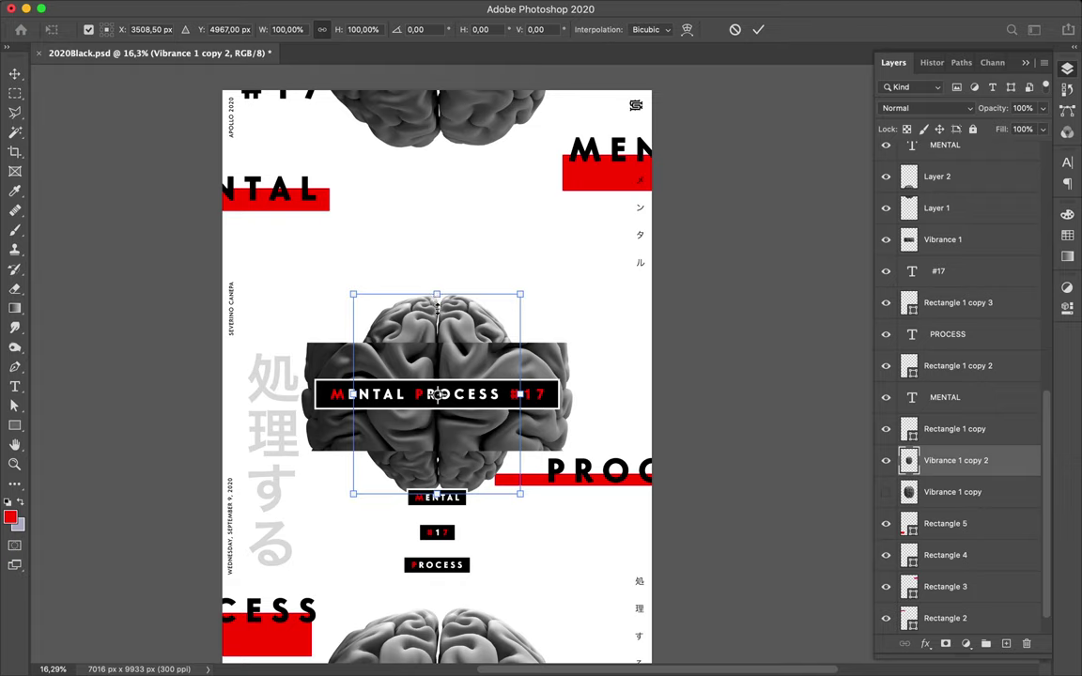
drag(437, 302, 436, 331)
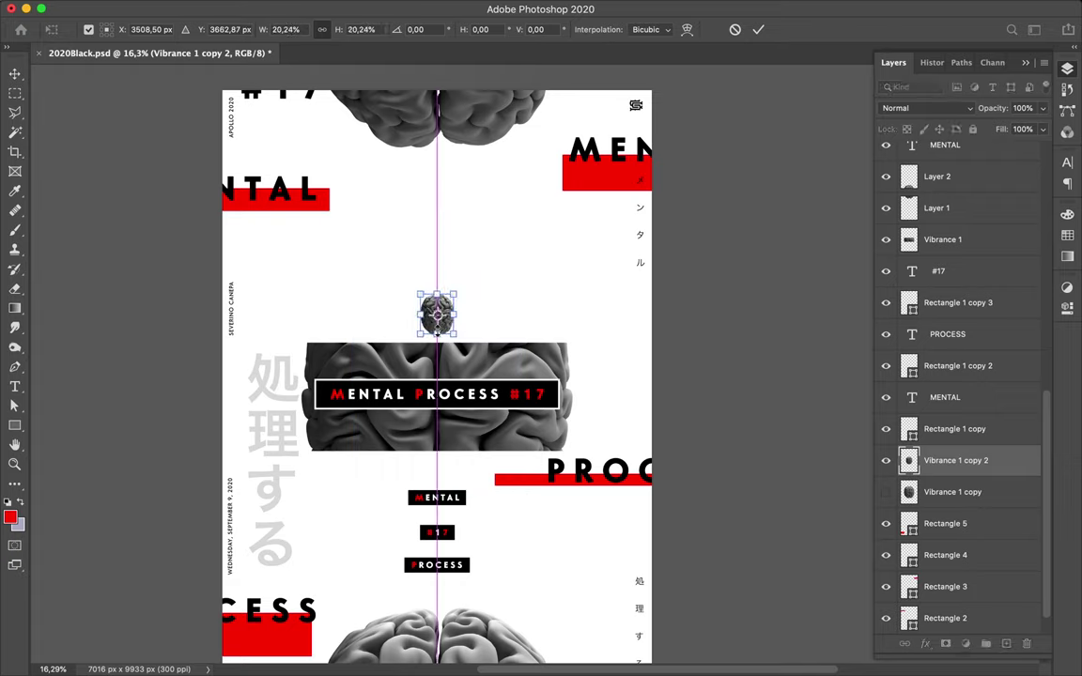
key(Return)
mouse_move(441, 319)
mouse_down()
mouse_move(546, 251)
mouse_move(349, 260)
mouse_up()
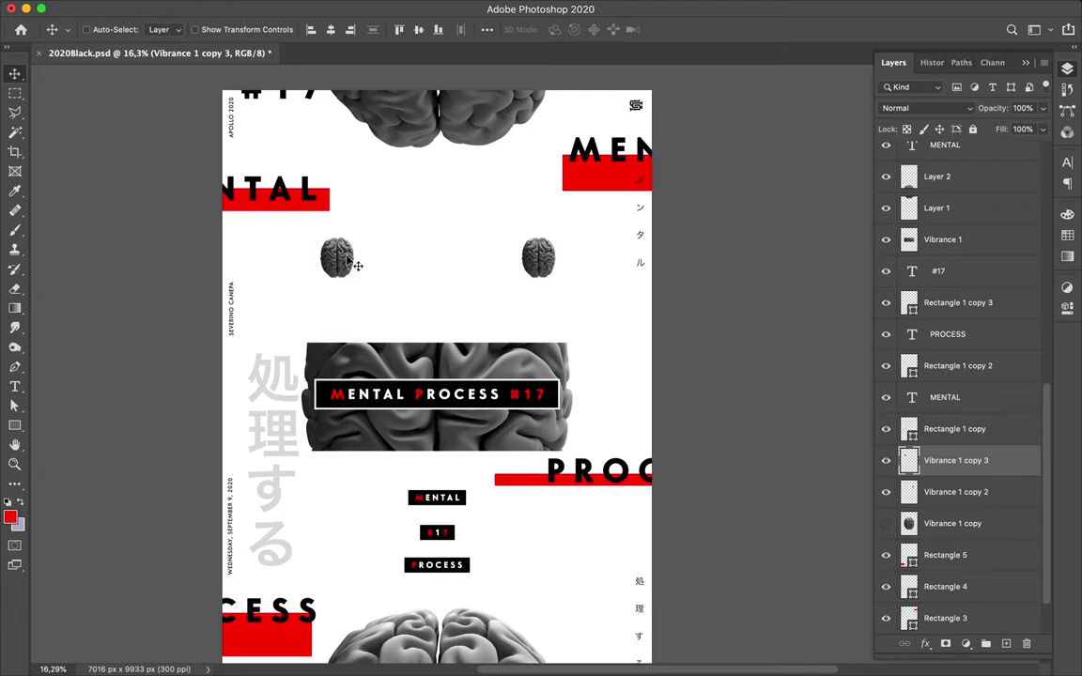
- Draw a red square over the small left brain, clip it to the brain, and set Overlay
key(u)
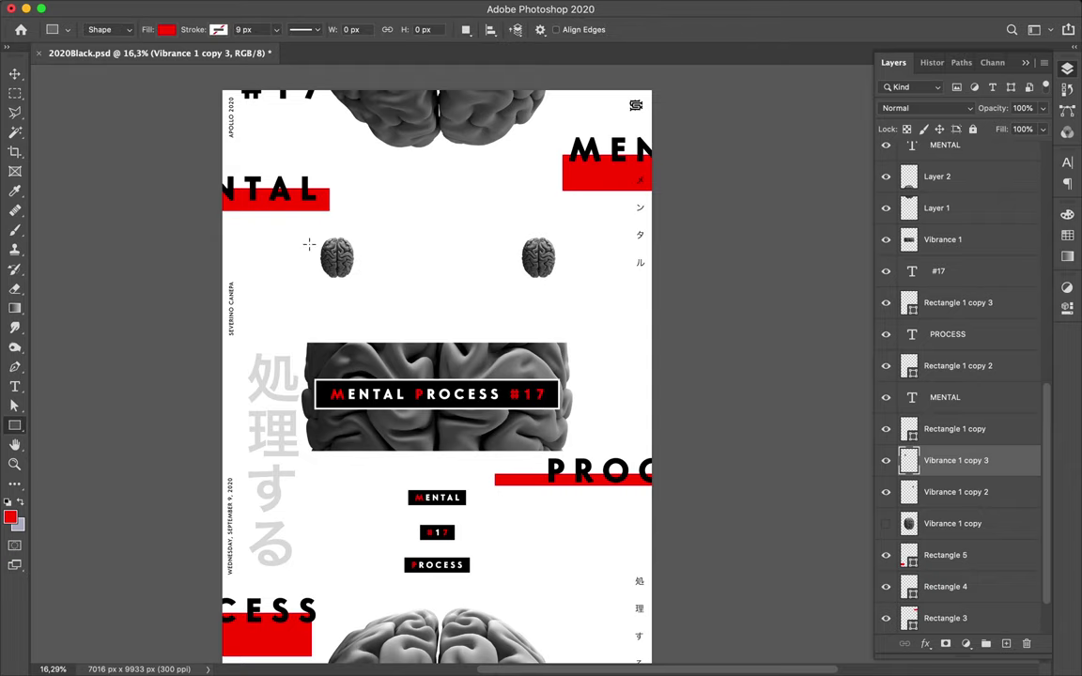
drag(309, 232, 366, 284)
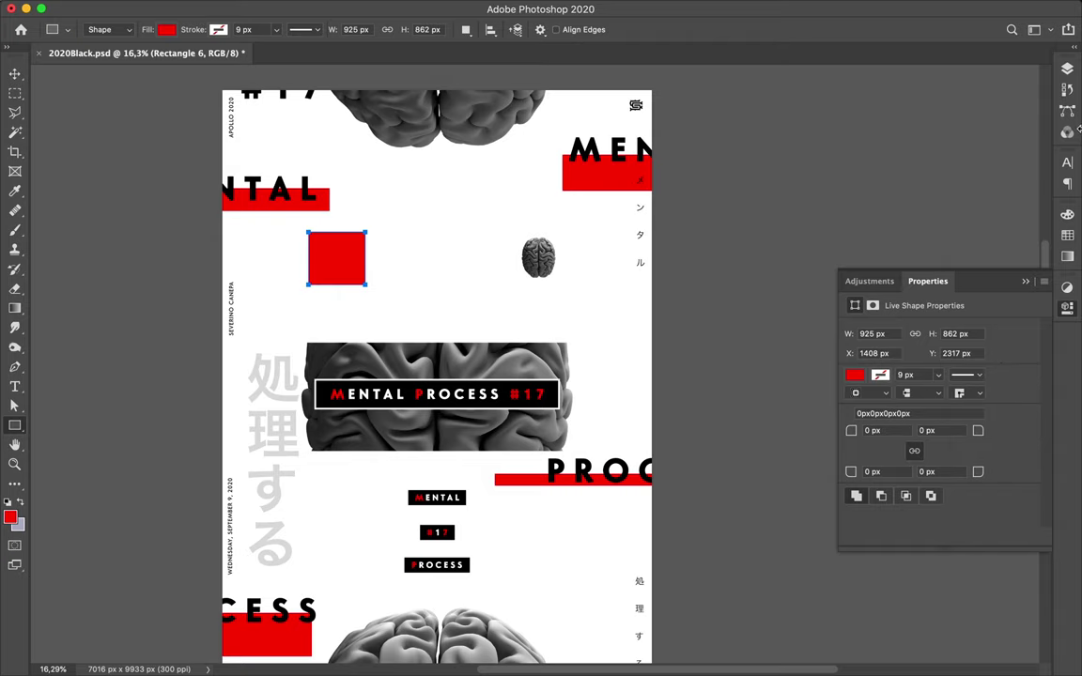
click(1067, 68)
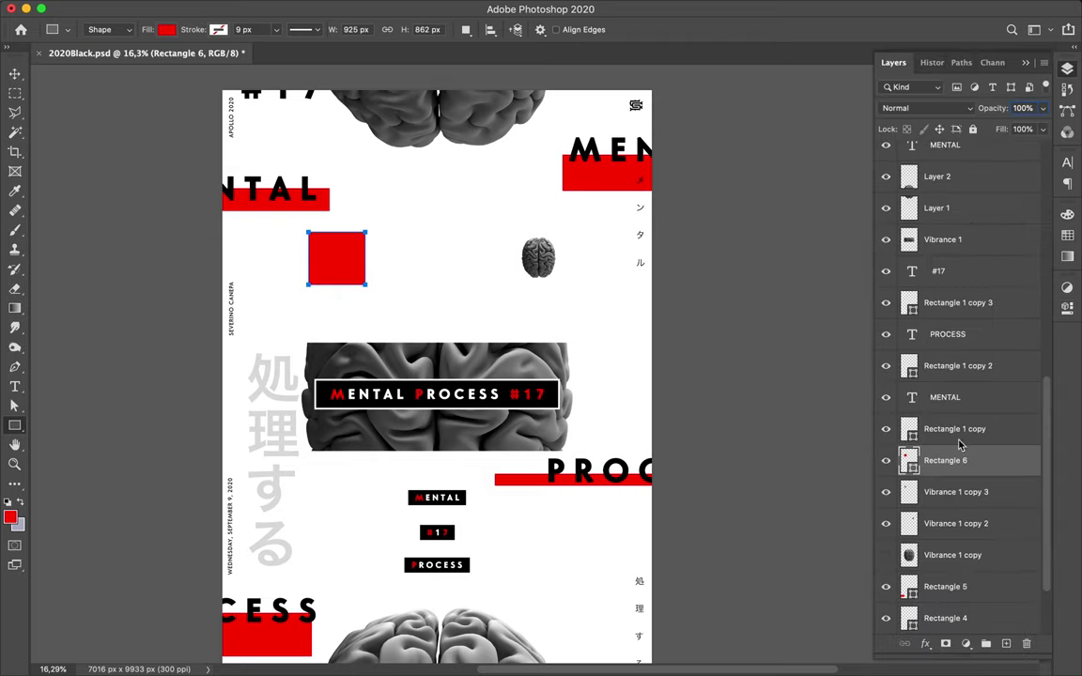
drag(955, 470, 954, 473)
alt+click(954, 472)
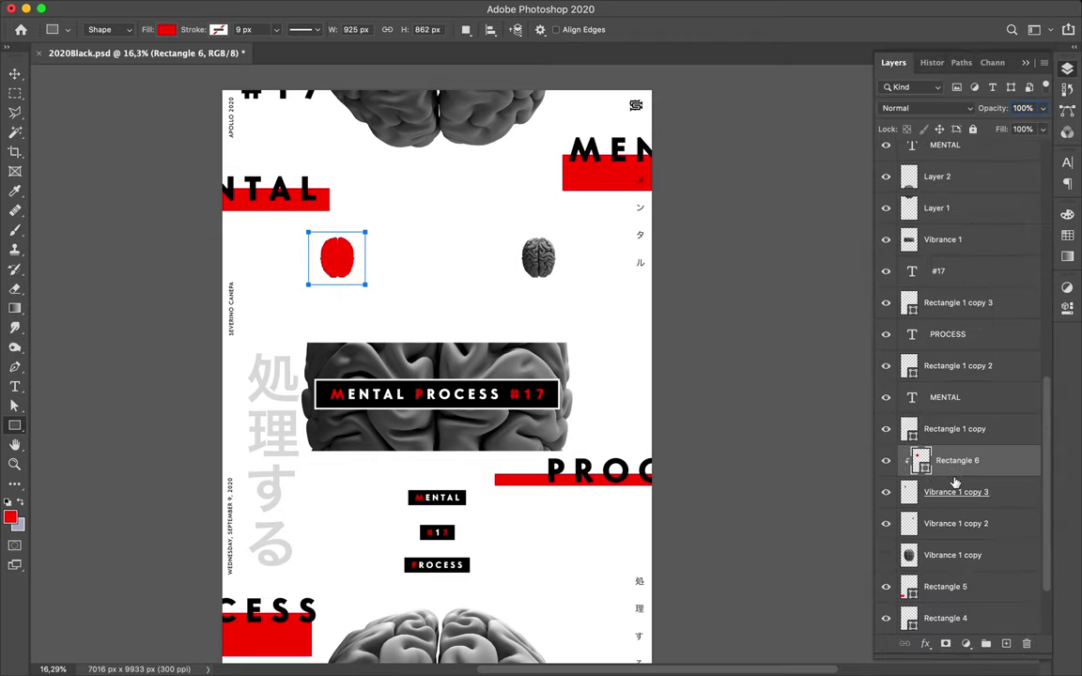
click(969, 108)
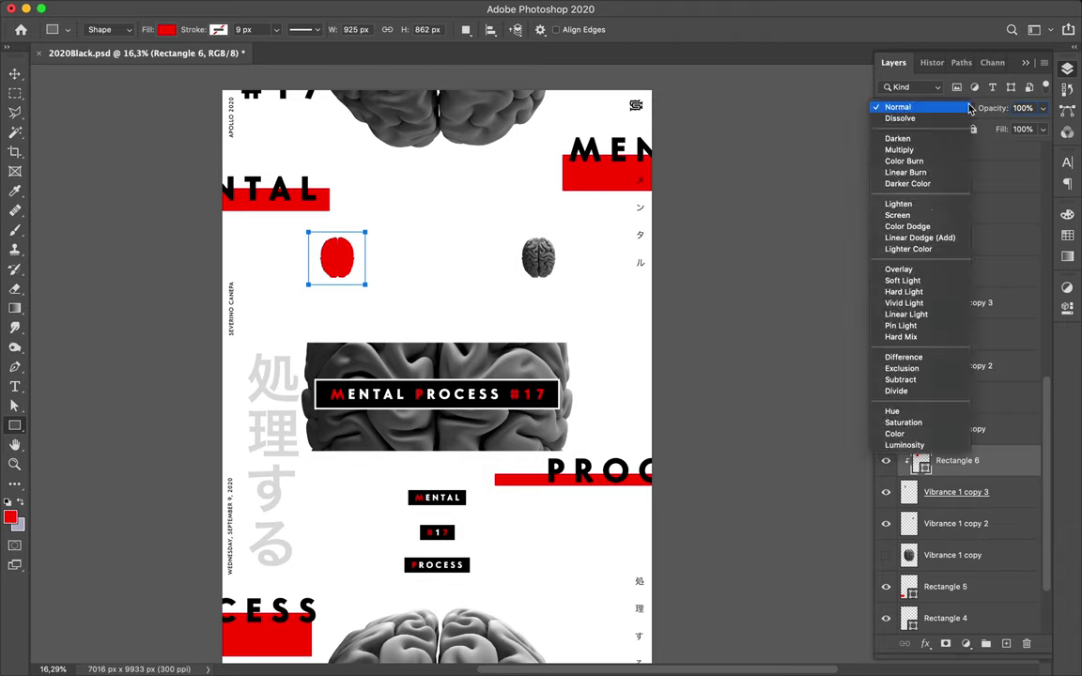
click(921, 270)
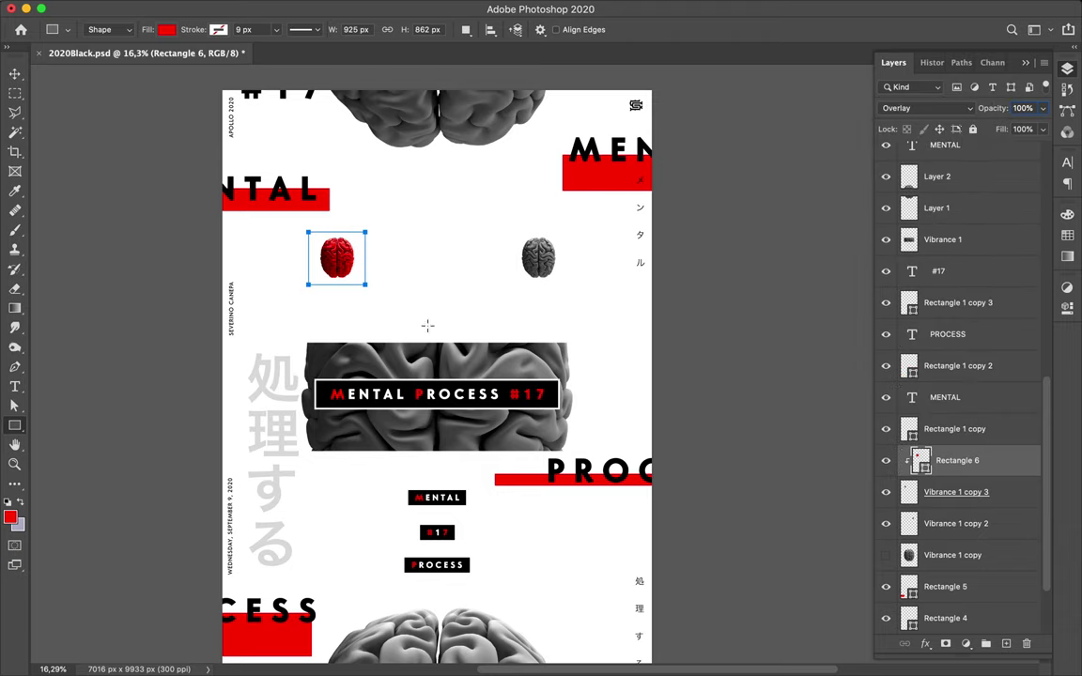
- Merge the red overlay square into the brain layer
key(v)
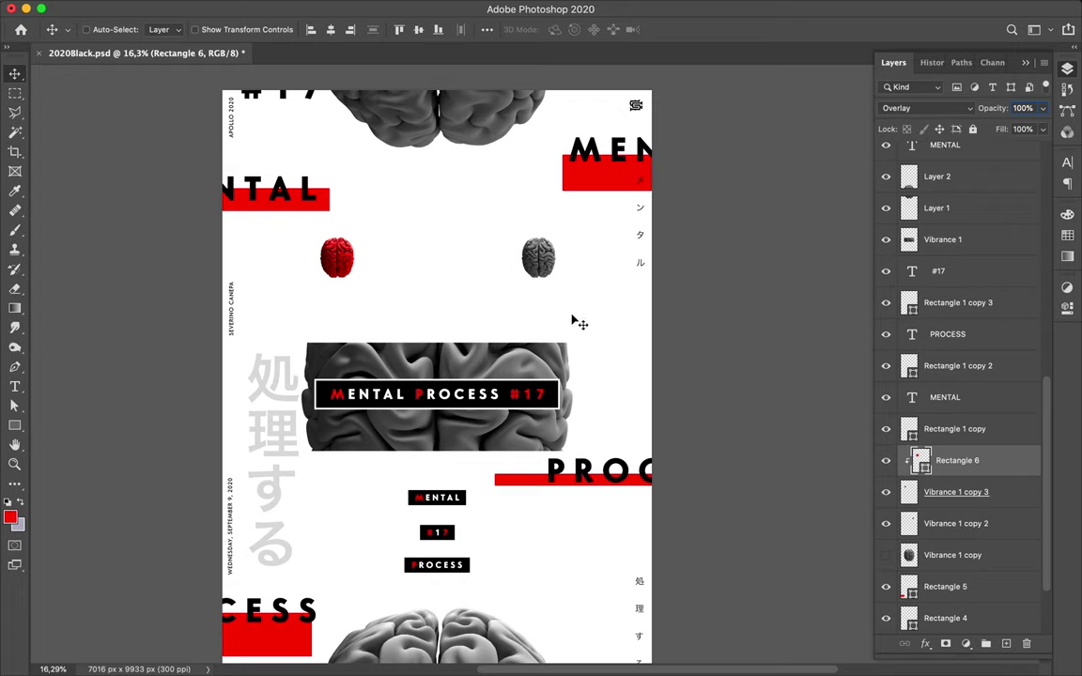
shift+click(943, 496)
key(ctrl+e)
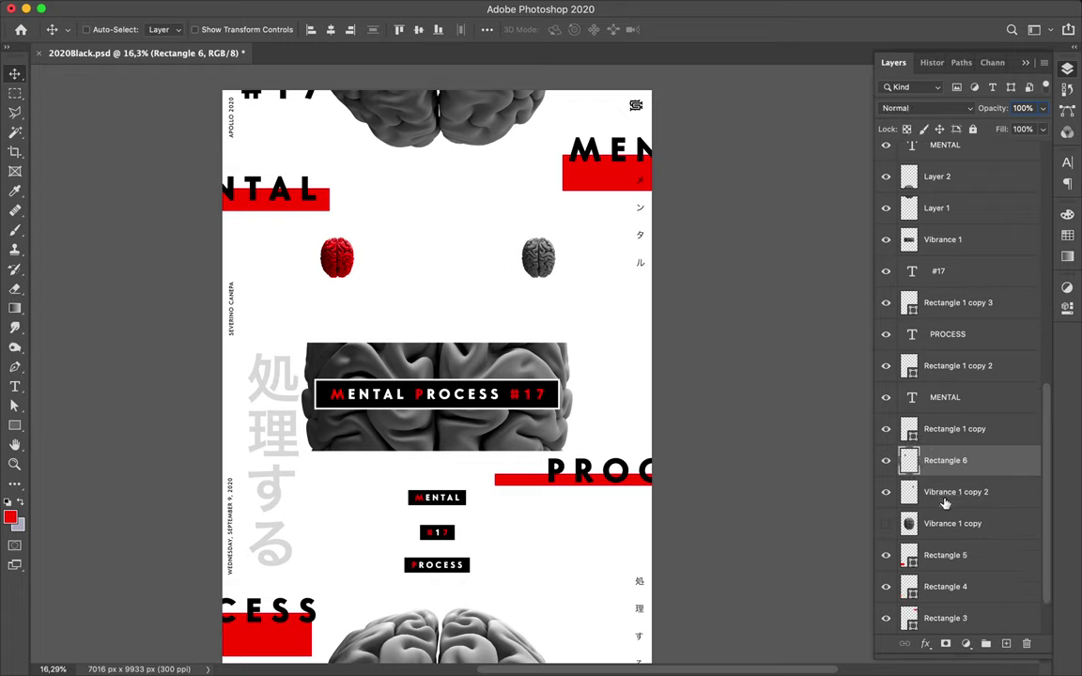
scroll(413, 261, down, 3)
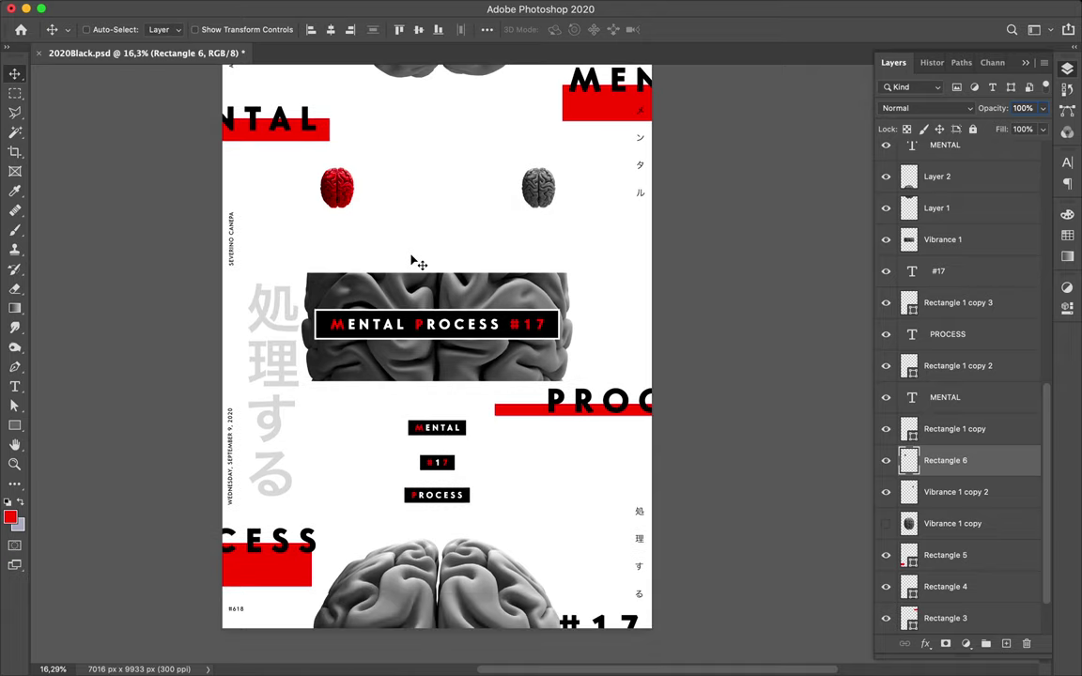
scroll(413, 261, up, 2)
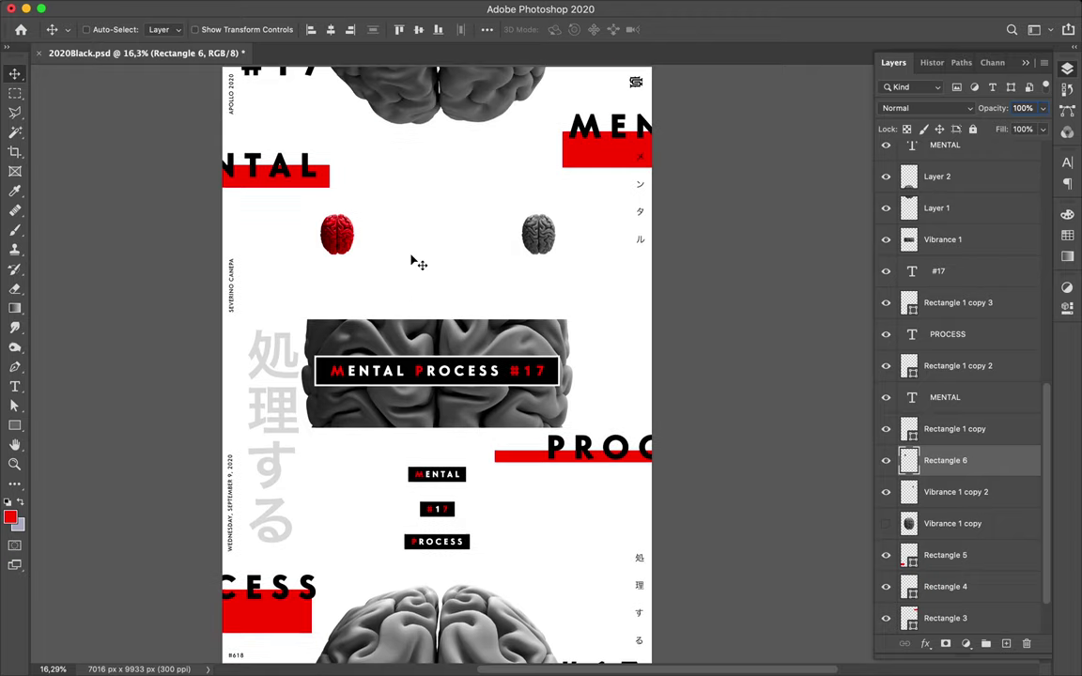
scroll(413, 261, down, 3)
scroll(413, 261, up, 2)
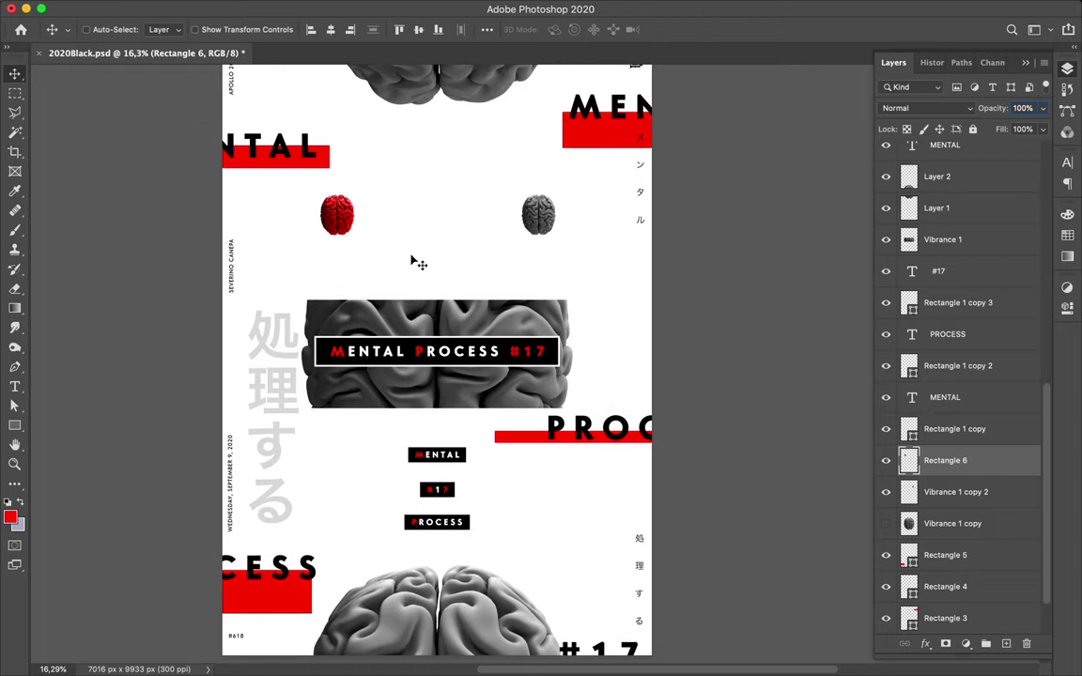
- Scale the grey 処理する copy to about 160% and shift it past the poster's left edge
ctrl+click(284, 340)
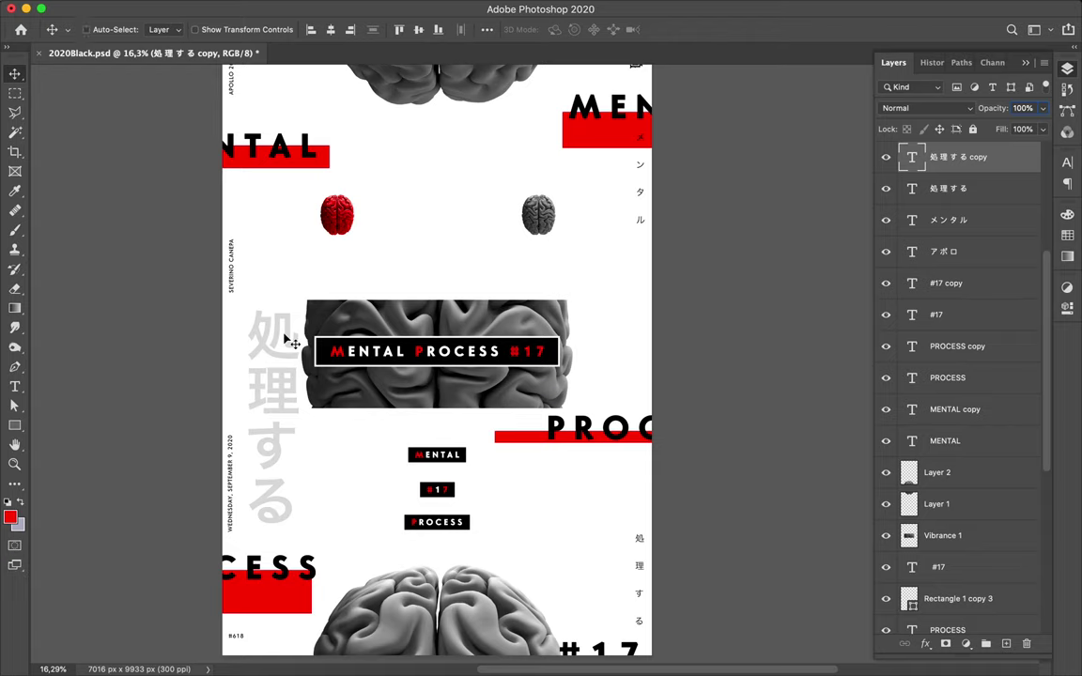
key(ctrl+t)
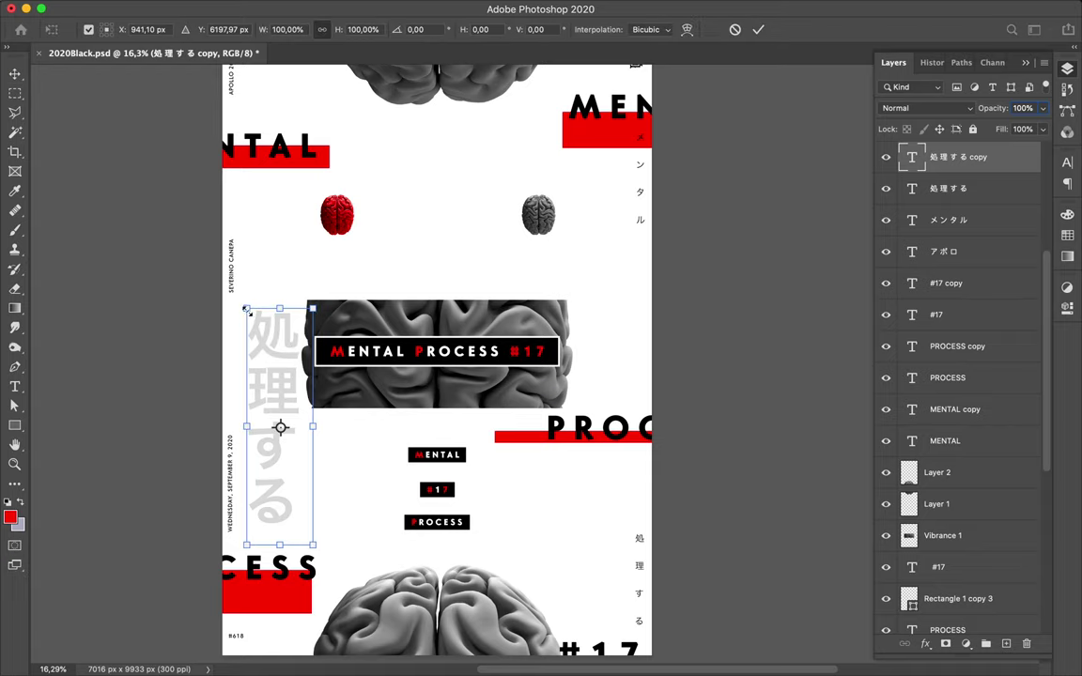
drag(246, 309, 162, 182)
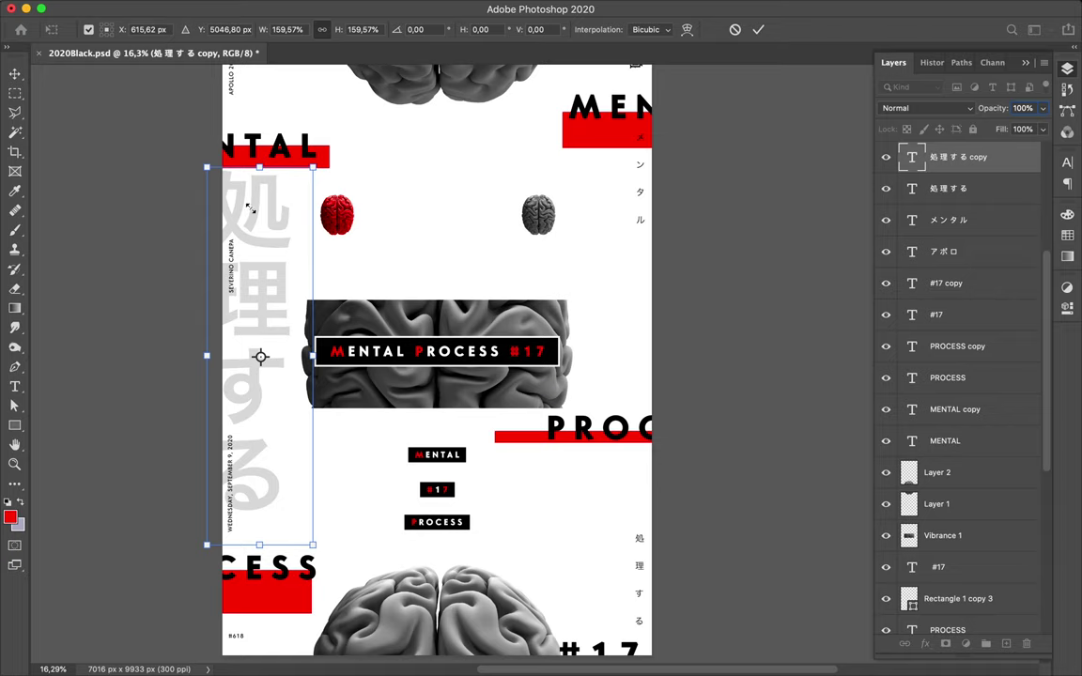
drag(265, 213, 254, 224)
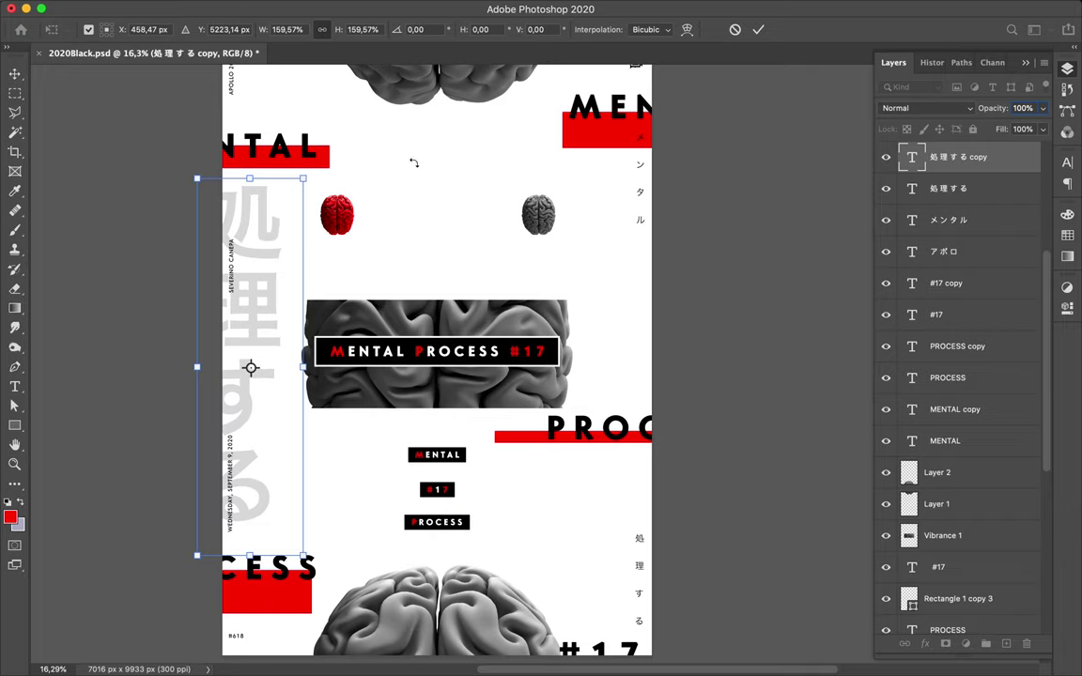
key(Return)
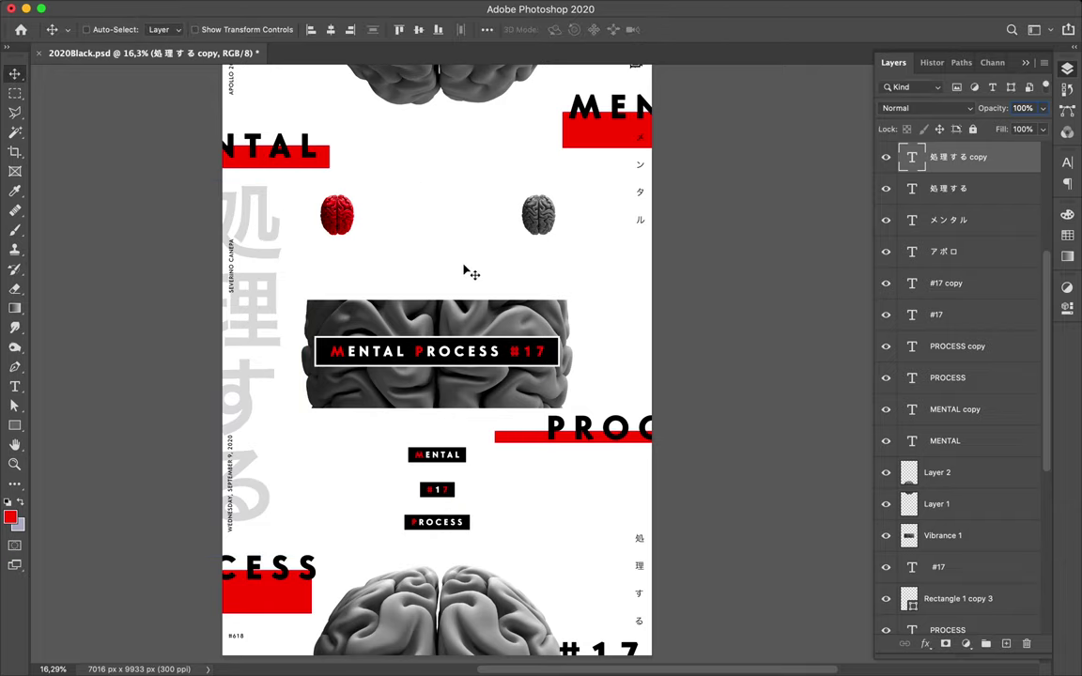
scroll(464, 270, up, 2)
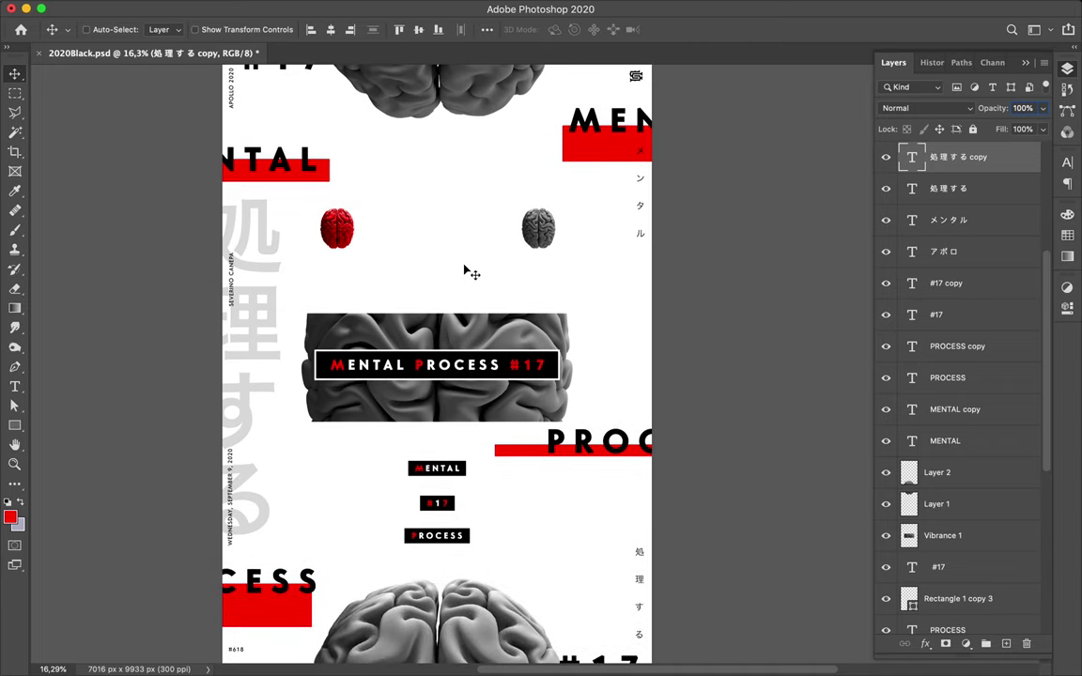
scroll(464, 270, up, 2)
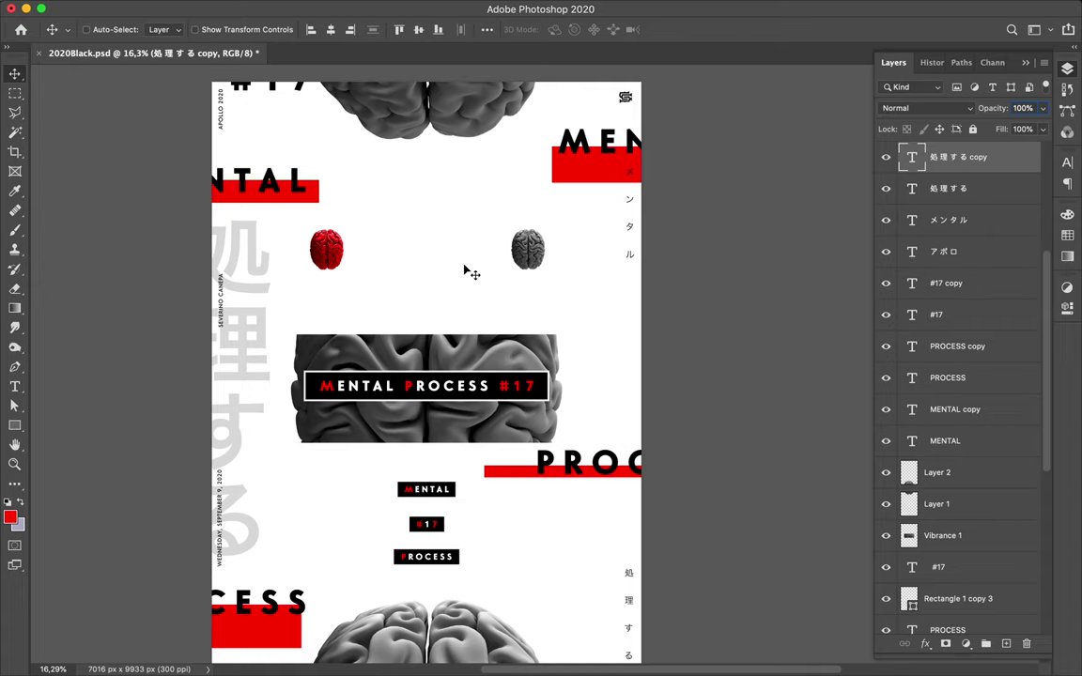
- Draw a tall, thin black-filled rectangle along the poster's right edge
key(u)
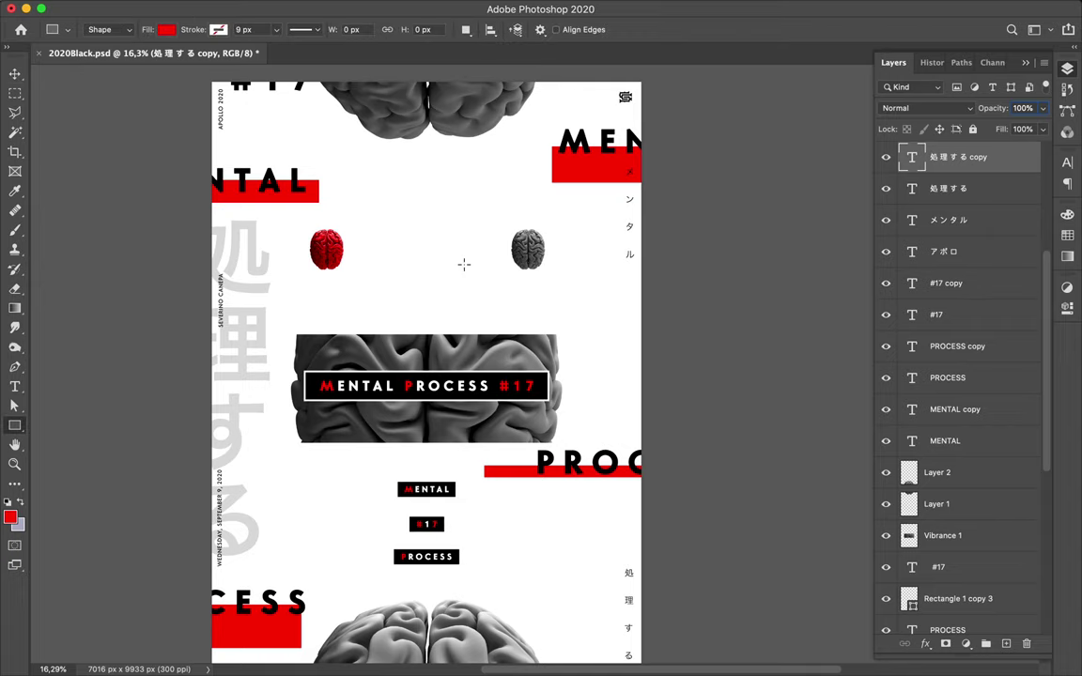
click(167, 30)
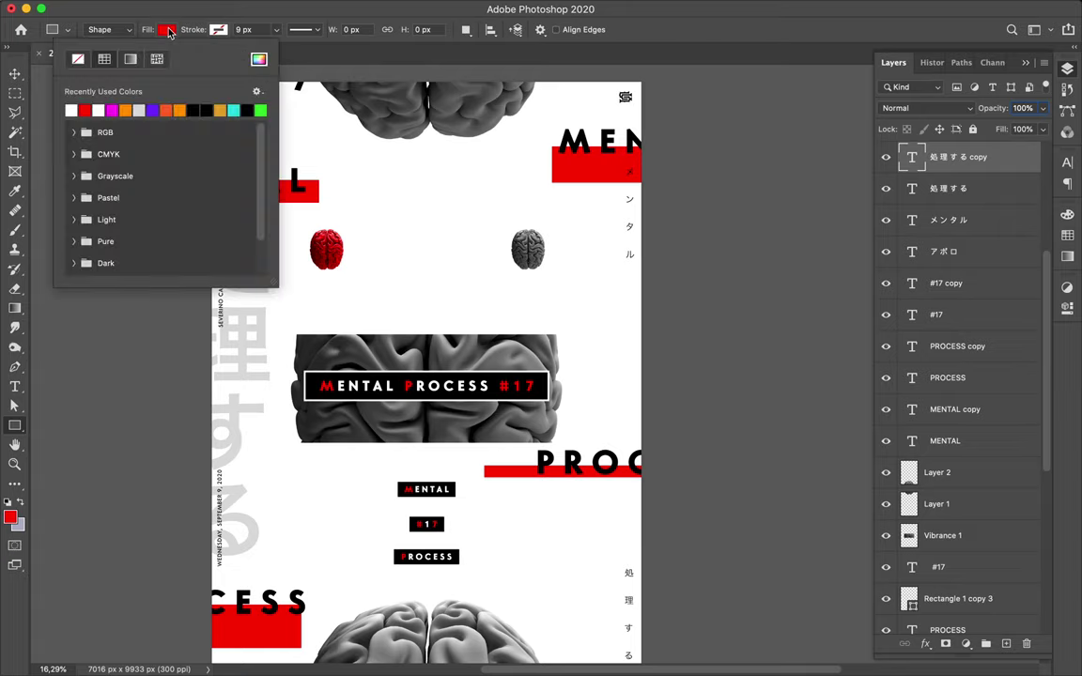
click(193, 110)
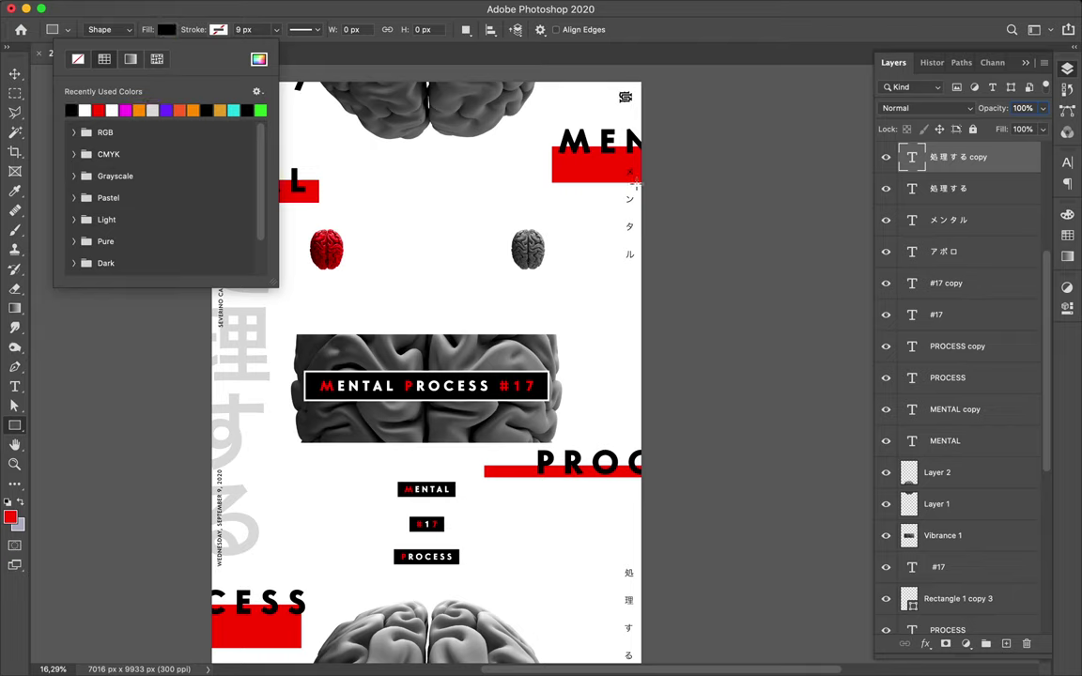
drag(639, 177, 670, 451)
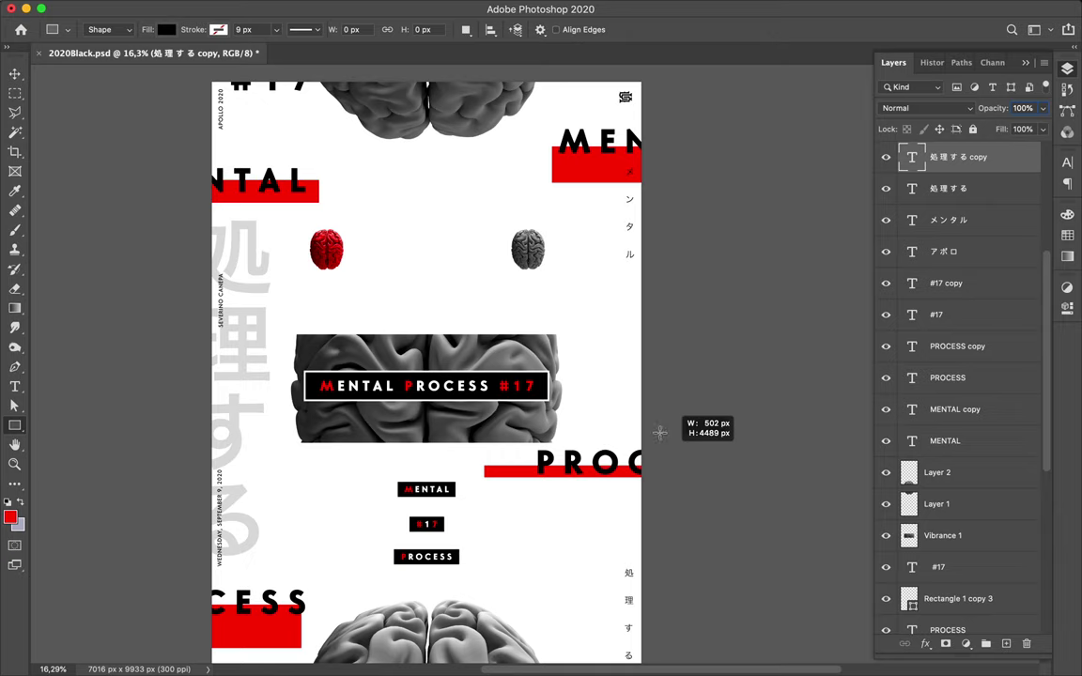
drag(659, 432, 659, 432)
- Stretch the black bar up toward MENTAL's red bar and nudge it slightly left
key(v)
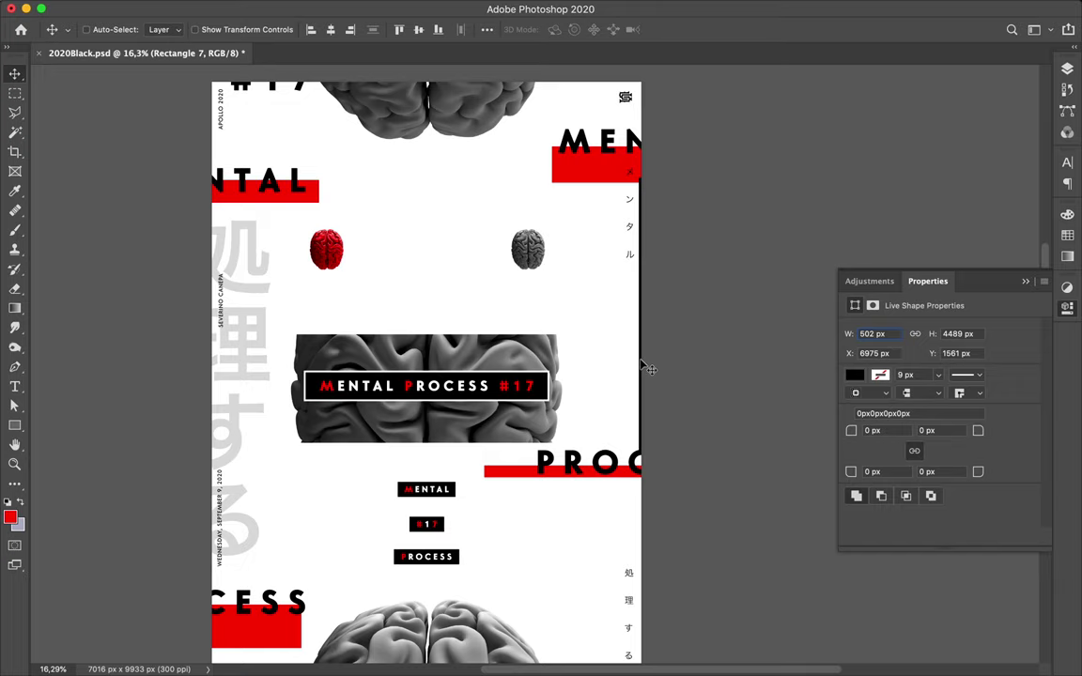
key(ctrl+t)
drag(653, 176, 652, 157)
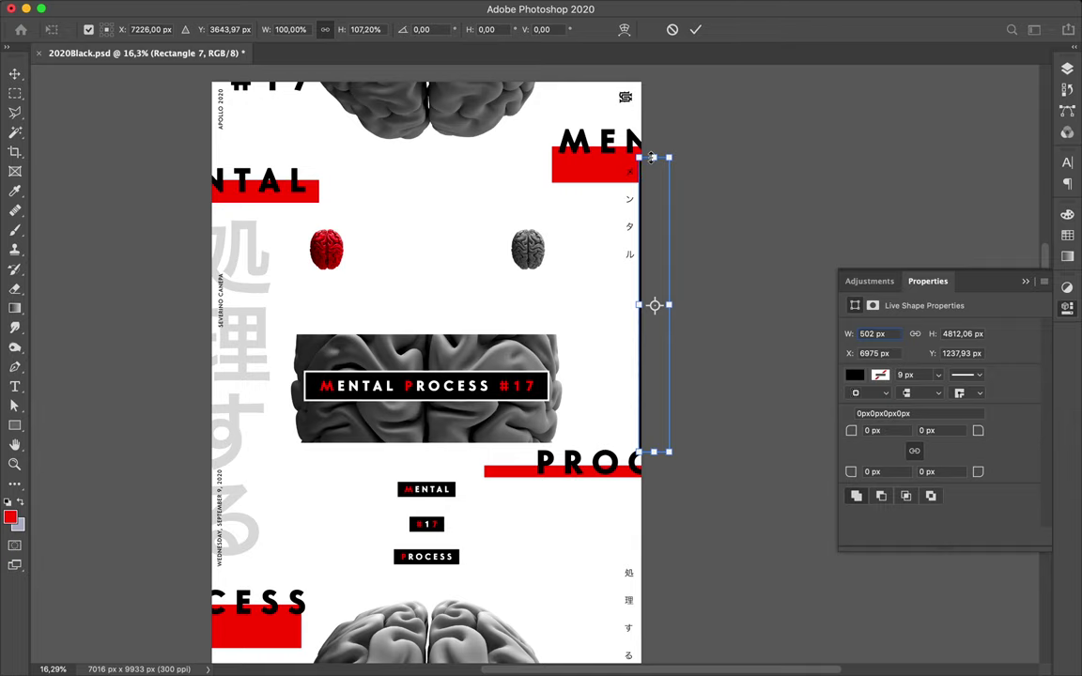
key(Return)
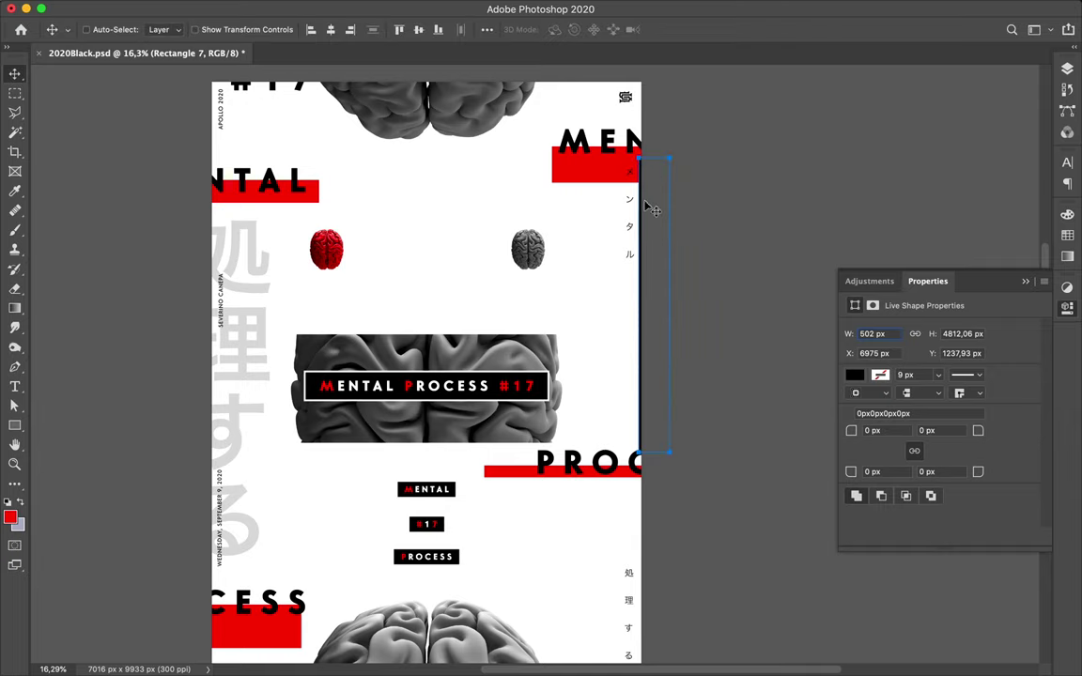
key(shift+Left)
key(shift+Left)
key(shift+Left)
key(shift+Left)
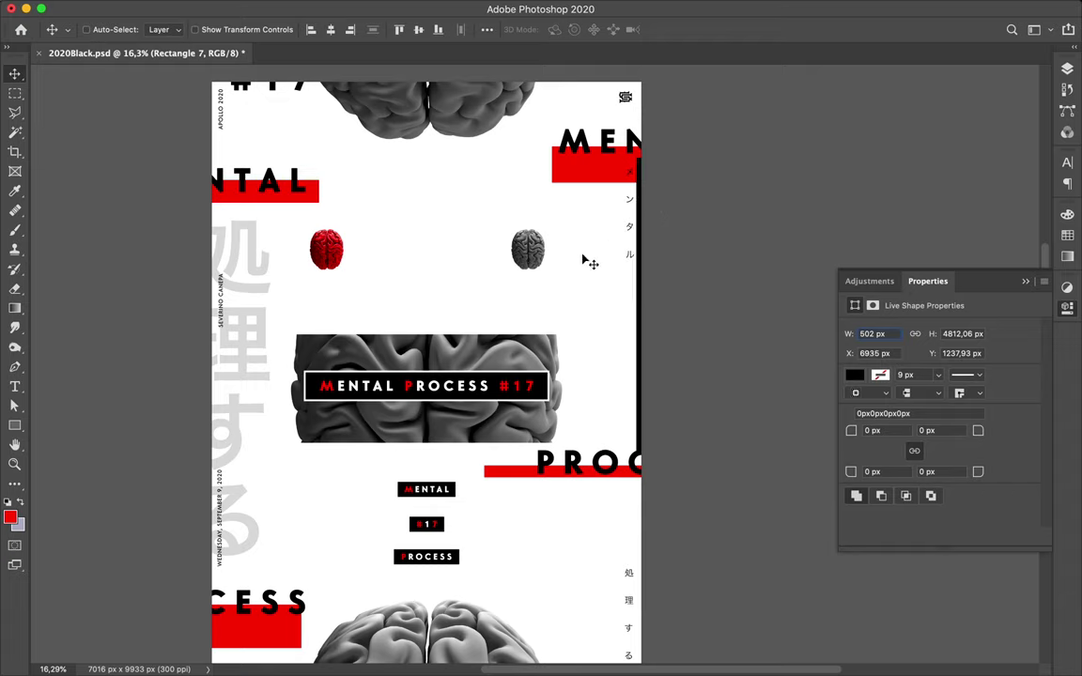
- Shorten the black bar from the bottom to 2852 px and nudge it slightly right
key(super)
key(super+t)
drag(651, 453, 650, 332)
key(Return)
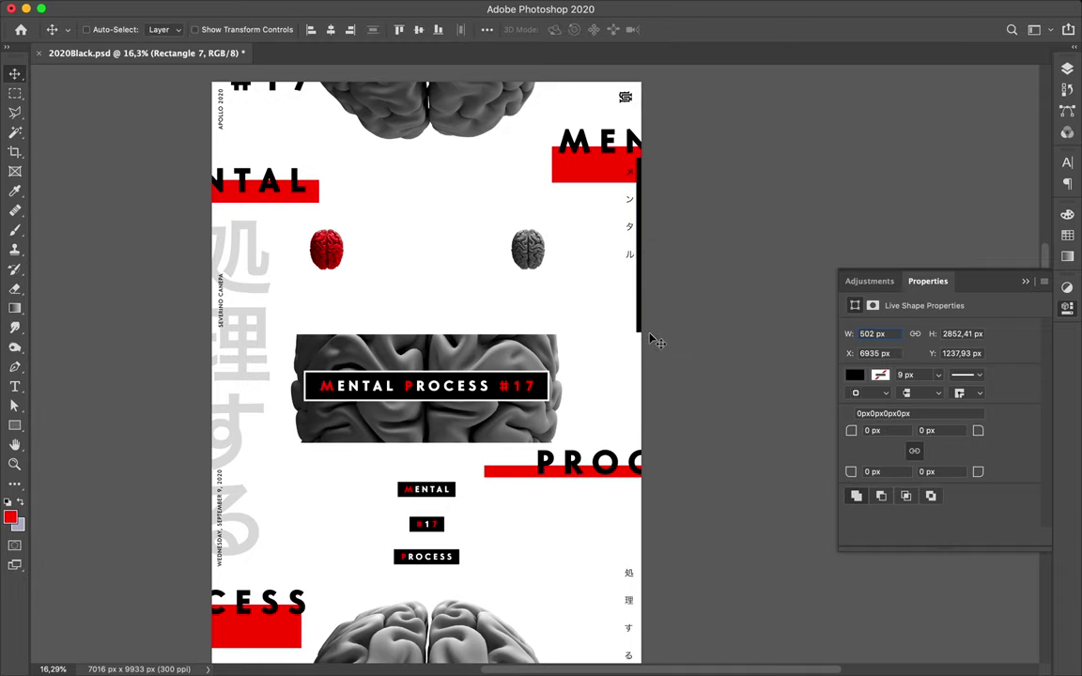
key(shift+Right)
scroll(574, 284, down, 1)
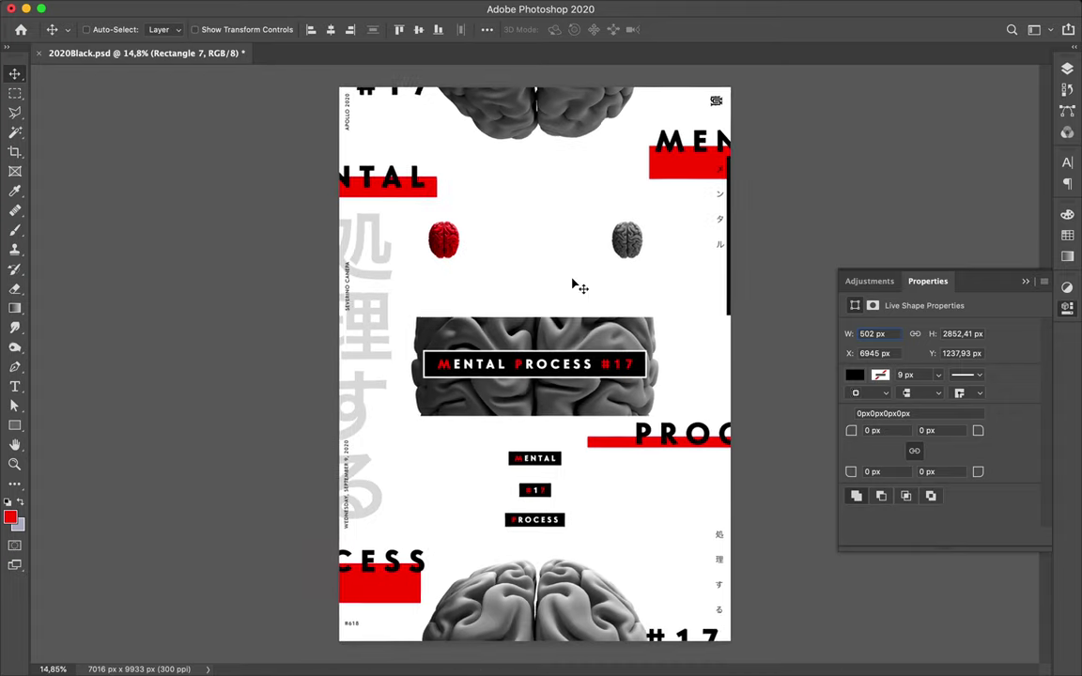
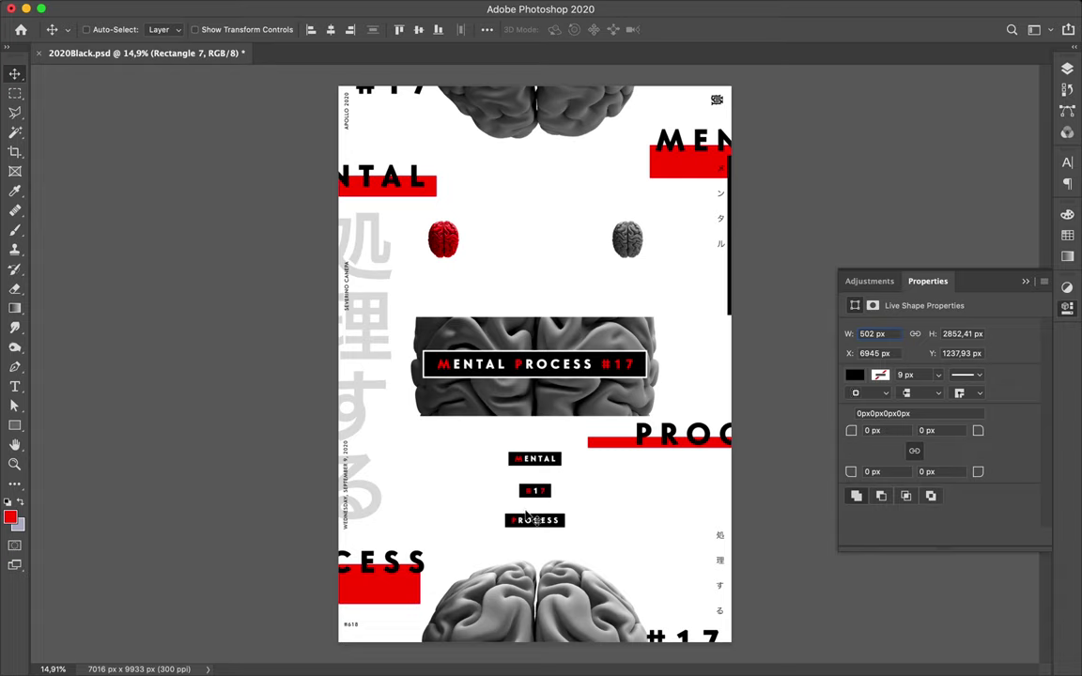
- Draw a tall rectangle down the poster's centre over the brain banner and fill it light grey
key(u)
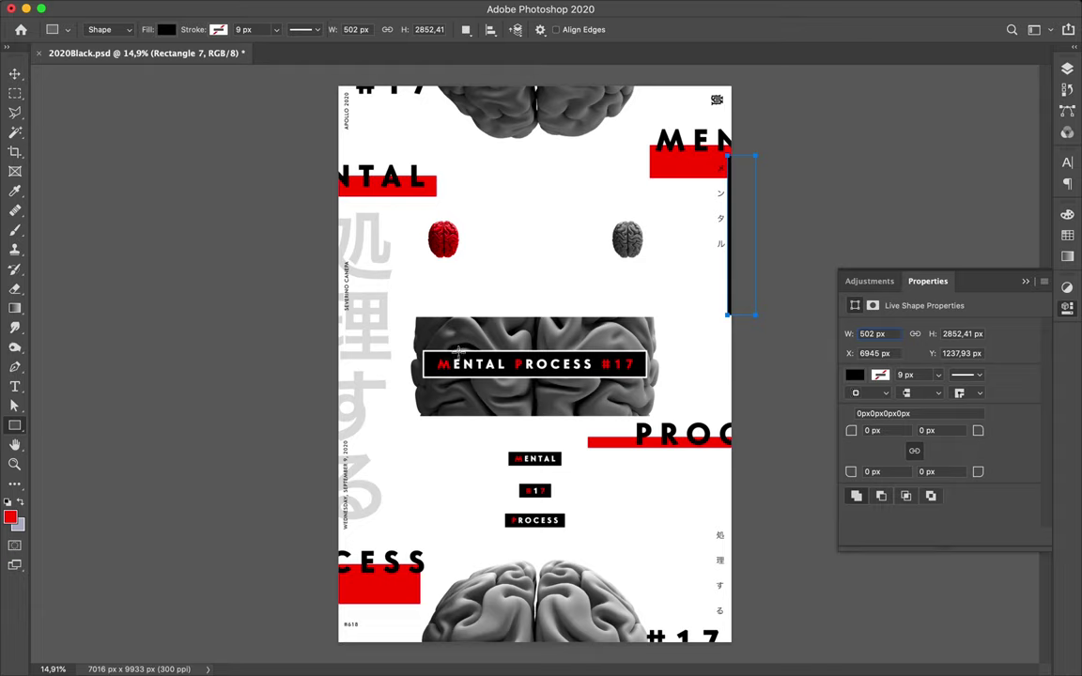
drag(476, 267, 596, 638)
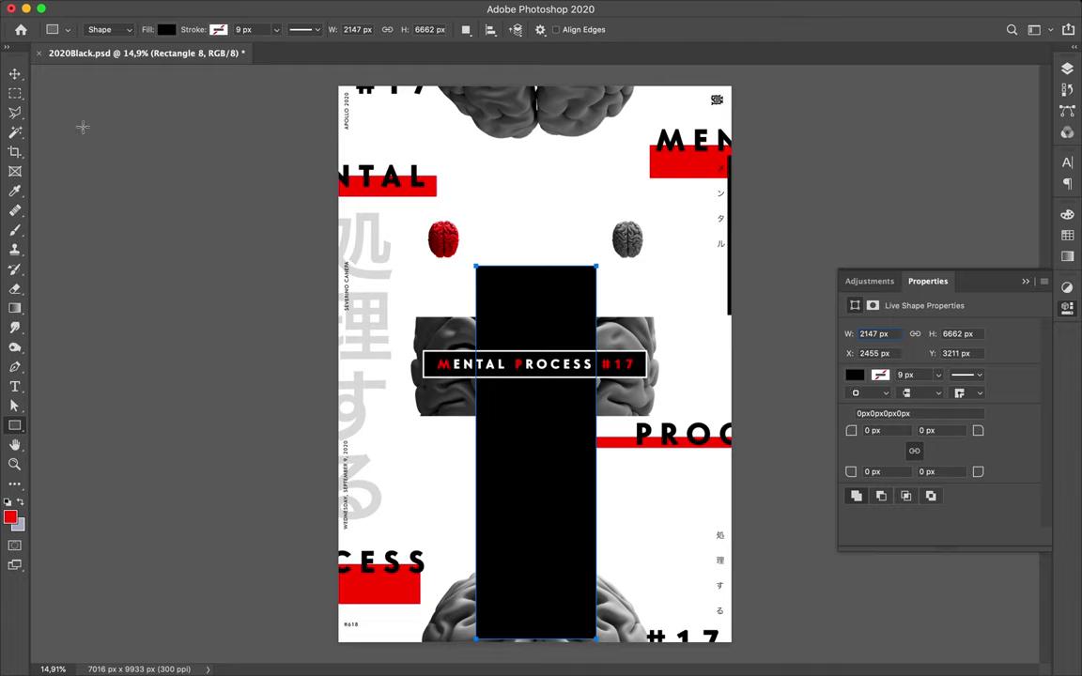
click(165, 29)
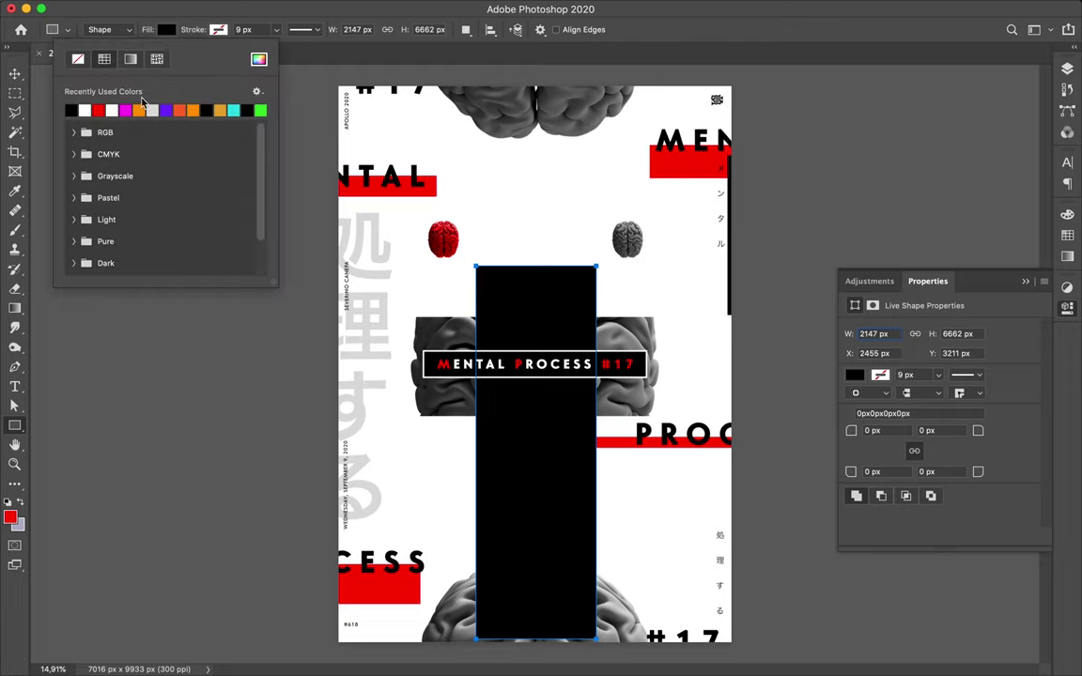
click(152, 110)
key(v)
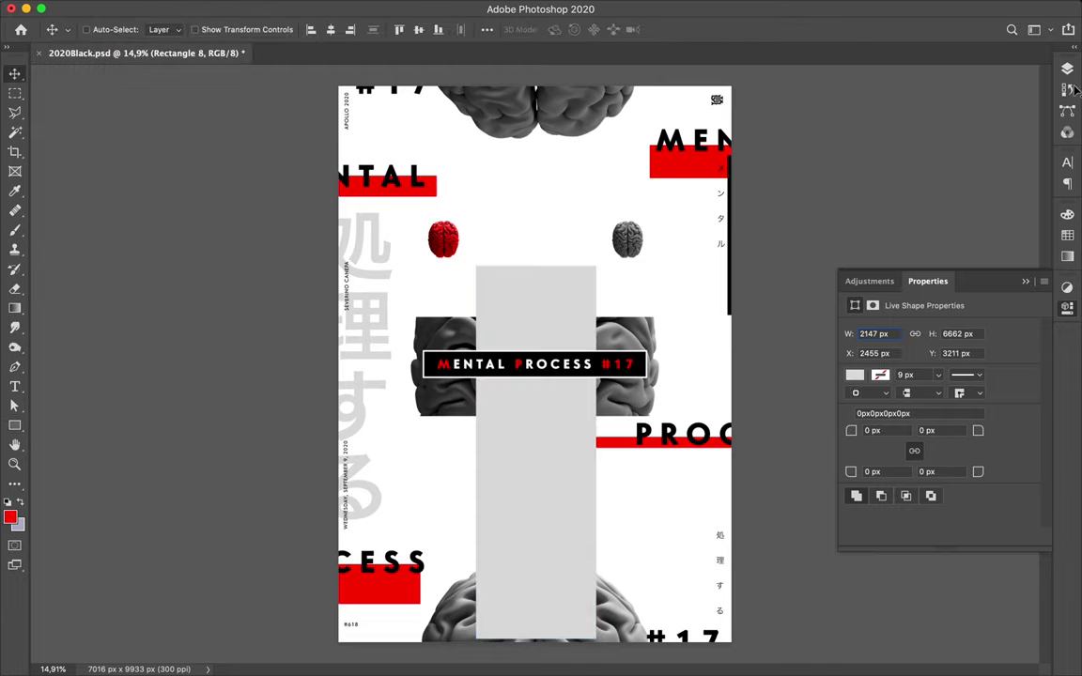
click(1068, 71)
- Move Rectangle 8 just above Layer 0 and lower its top edge to the brain banner
mouse_move(902, 157)
mouse_down()
mouse_move(983, 593)
mouse_move(983, 673)
mouse_up()
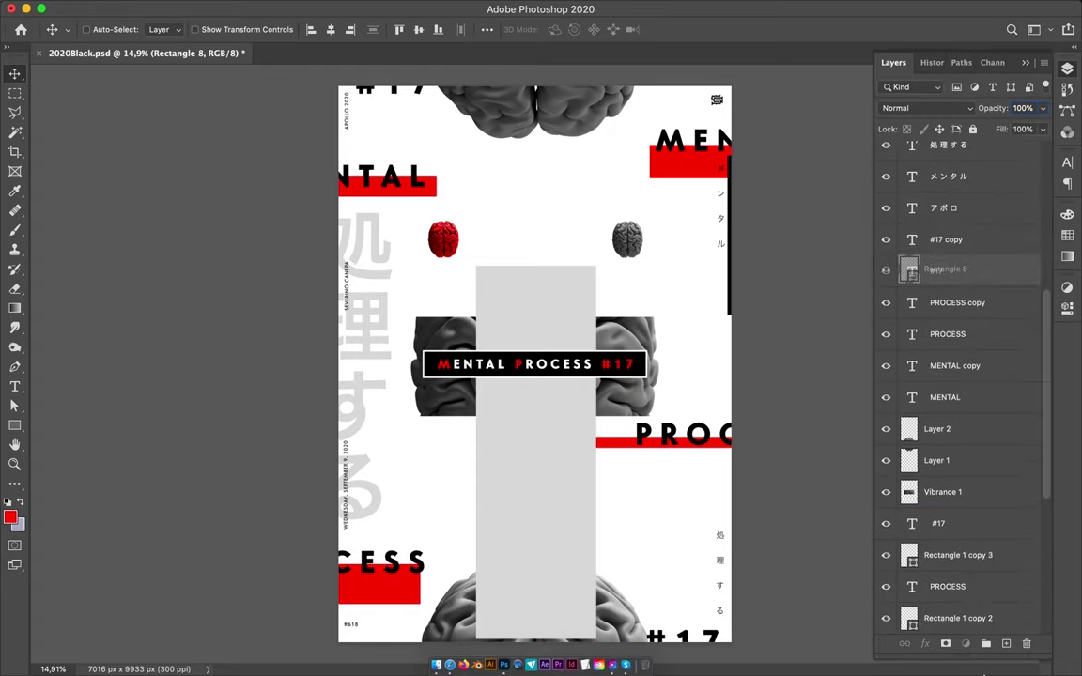
drag(983, 672, 977, 612)
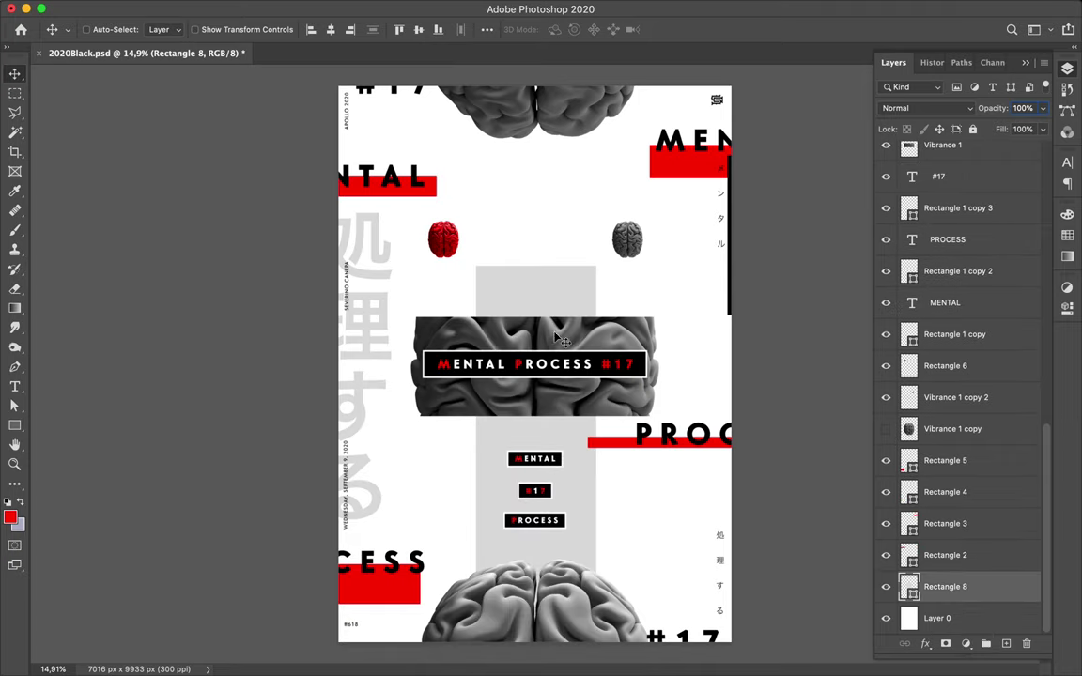
key(ctrl+t)
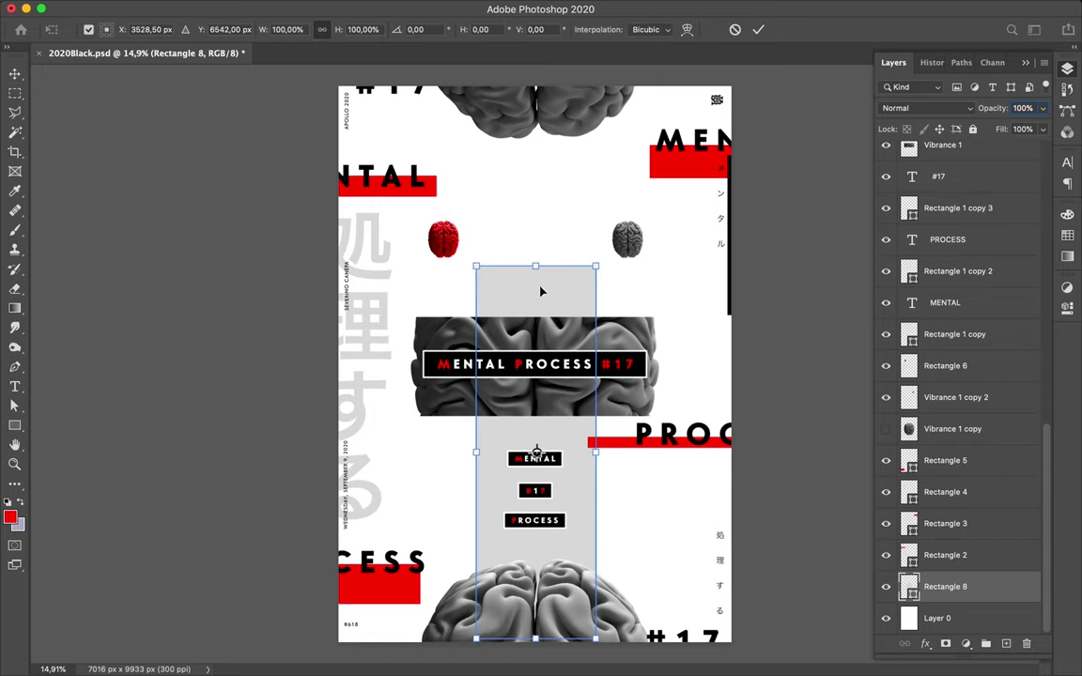
drag(536, 277, 538, 308)
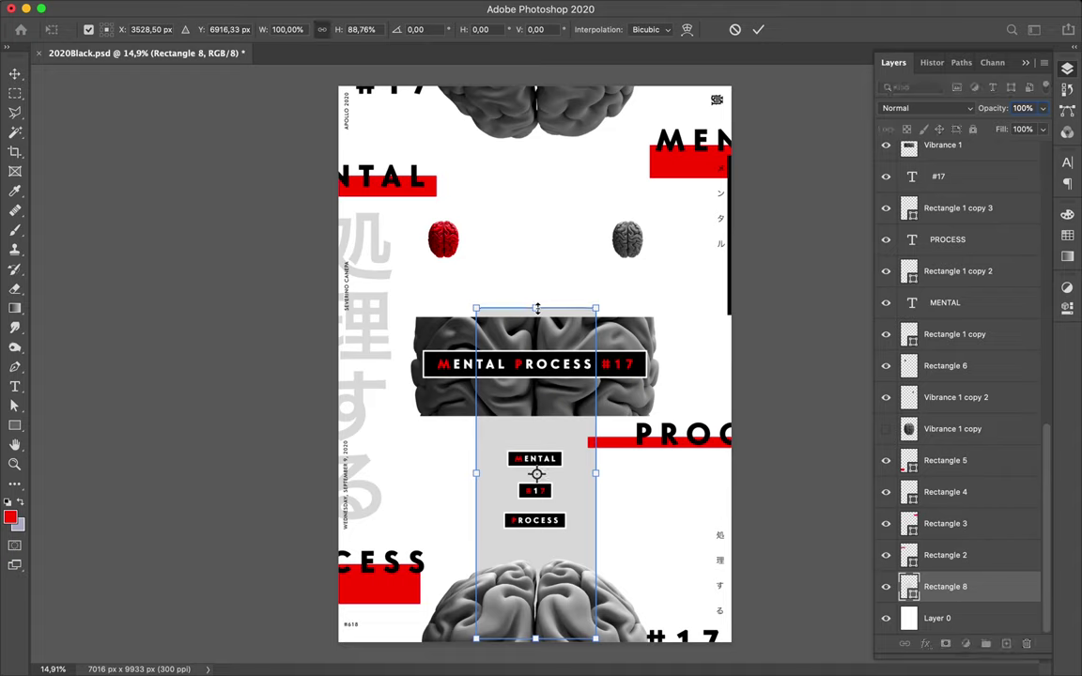
key(Return)
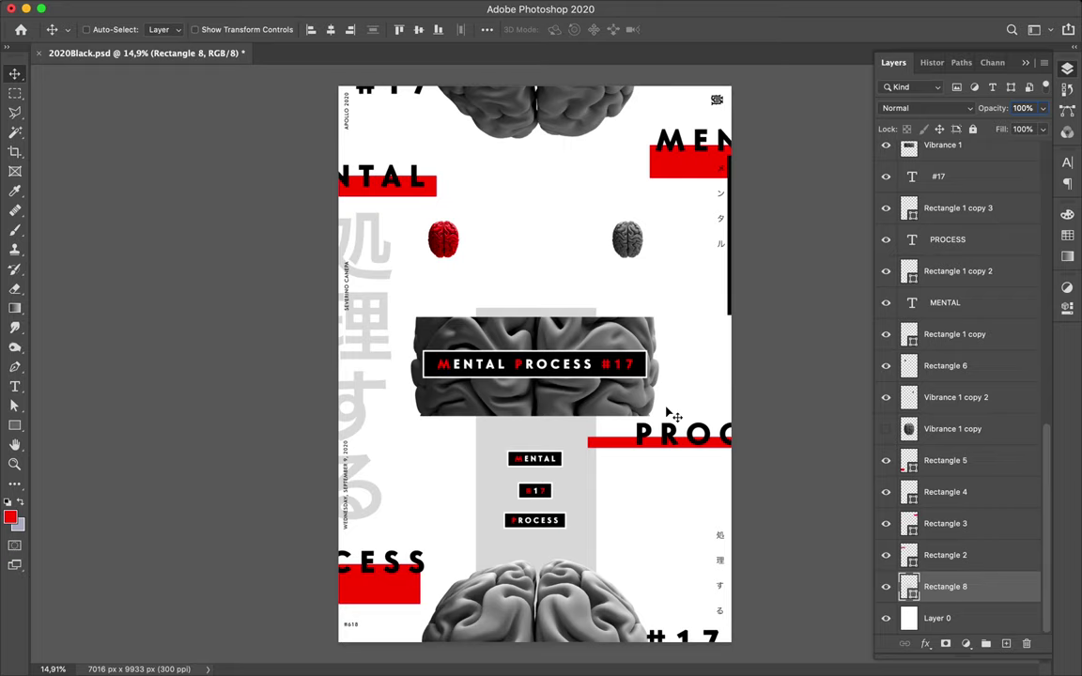
- Group the red brain Rectangle 6 with the grey brain layer
super+click(442, 236)
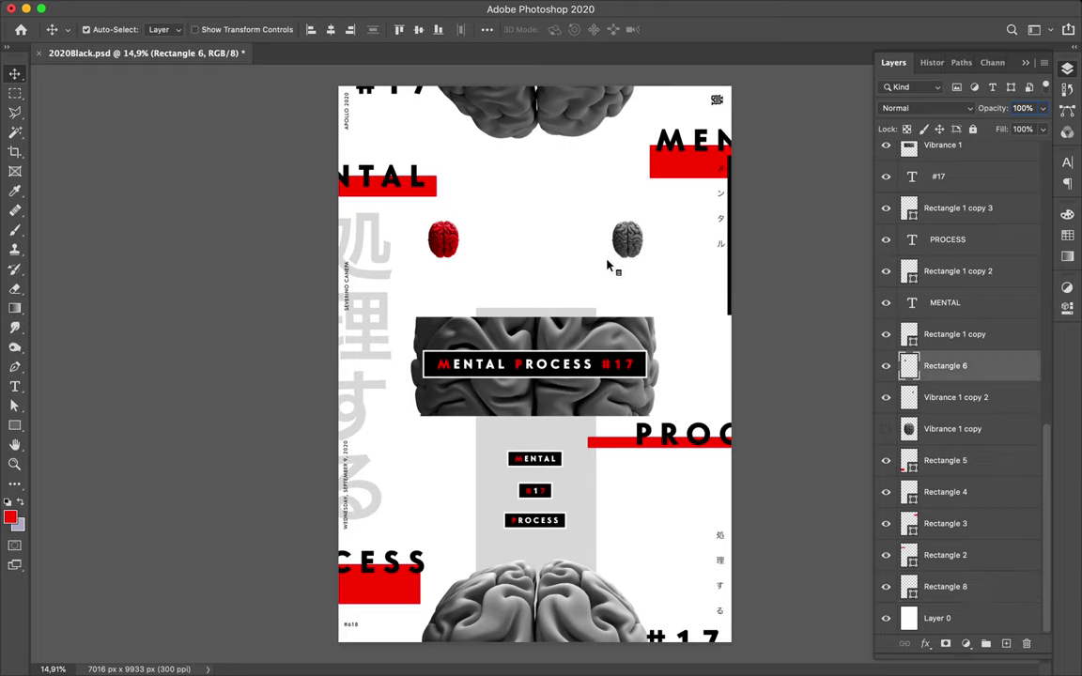
shift+super+click(568, 234)
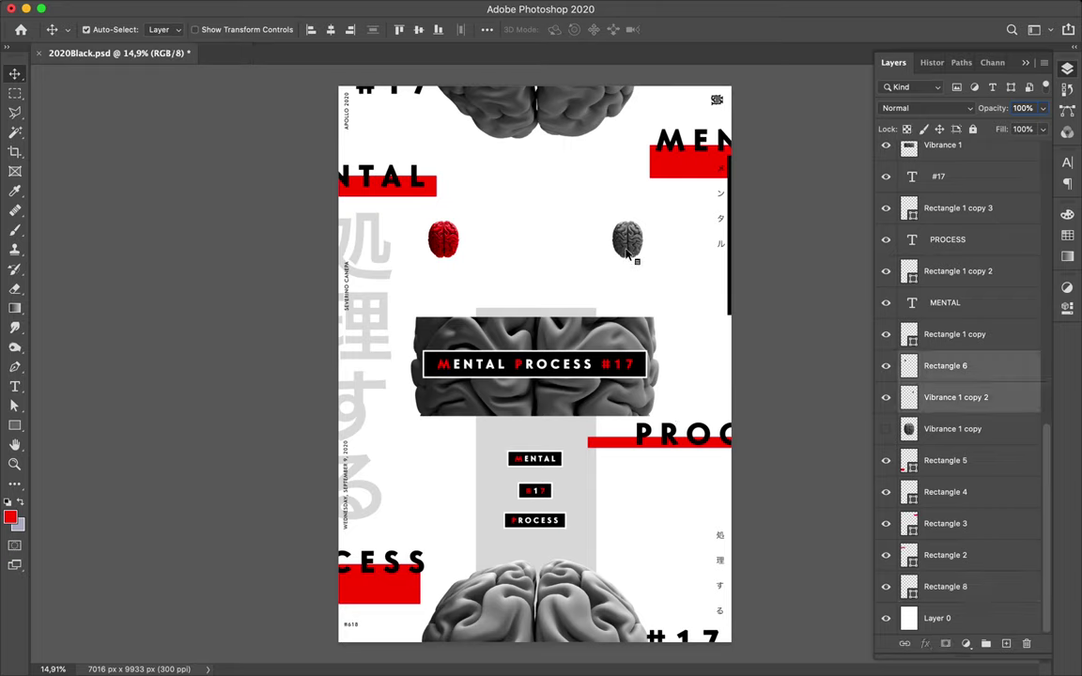
click(986, 644)
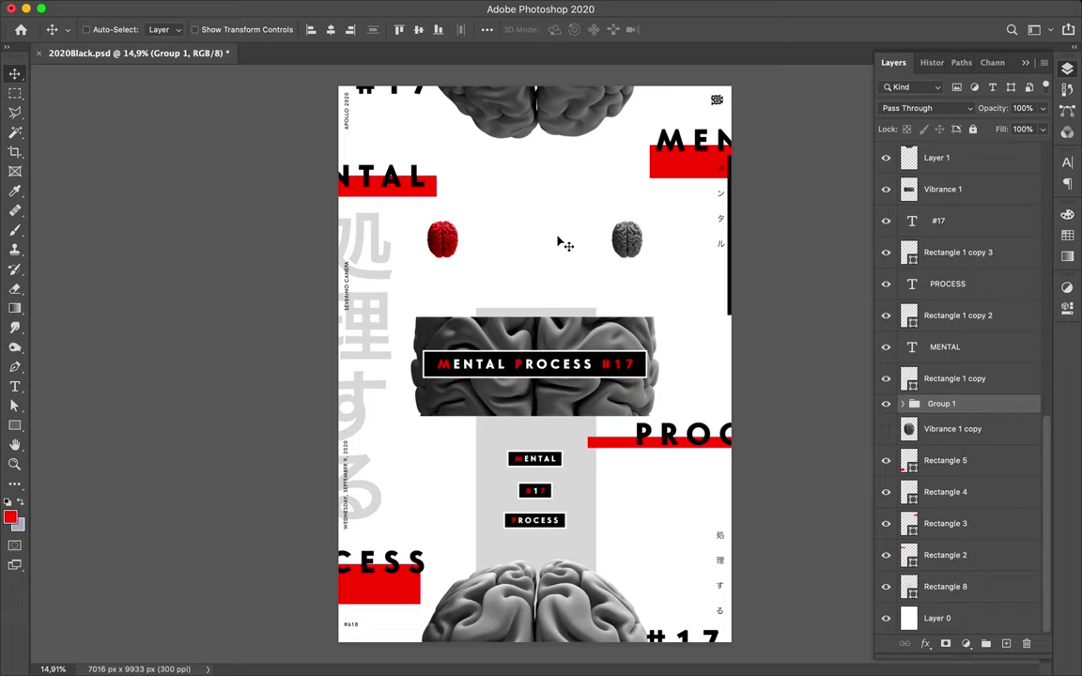
key(u)
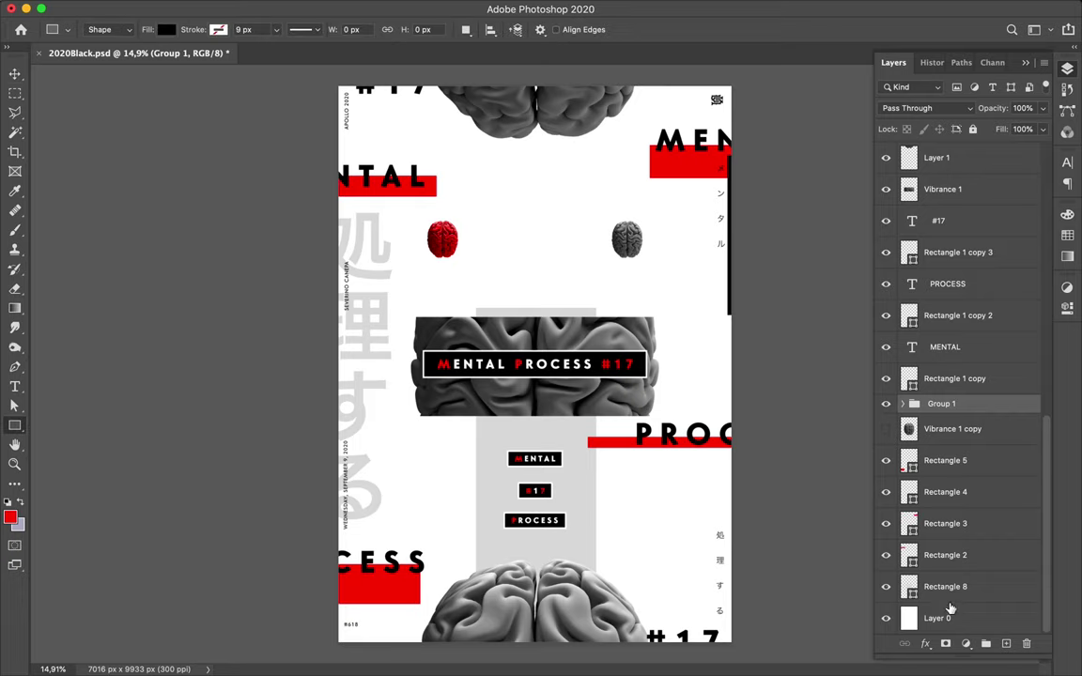
- Draw a full-height black rectangle above Layer 0 and centre it horizontally on the page
click(949, 616)
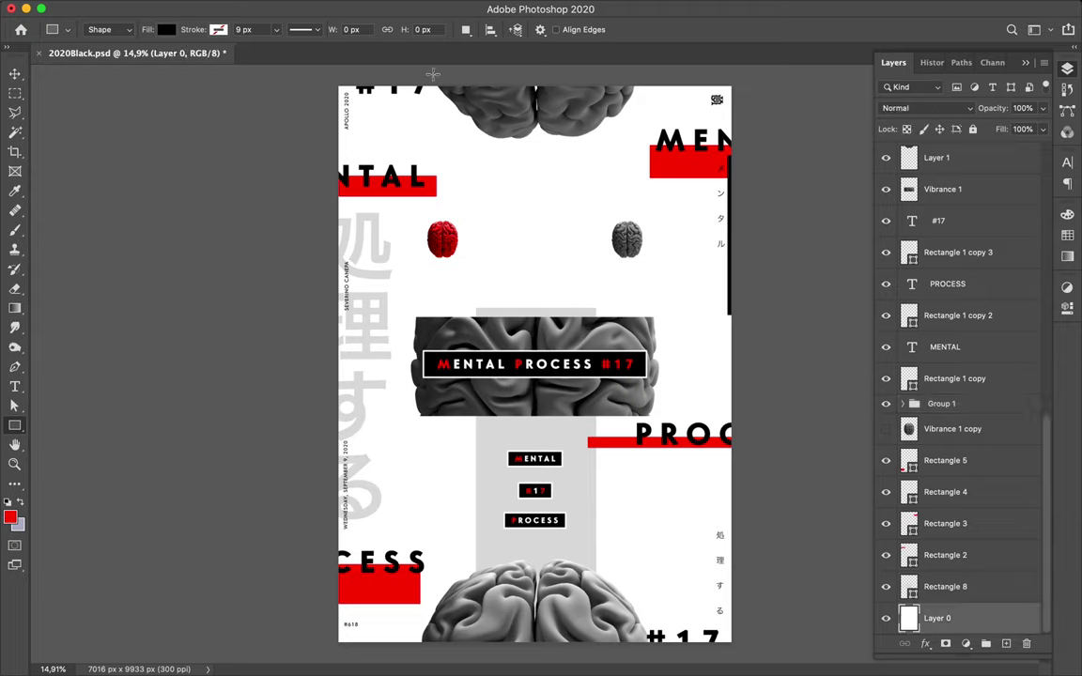
drag(432, 81, 631, 598)
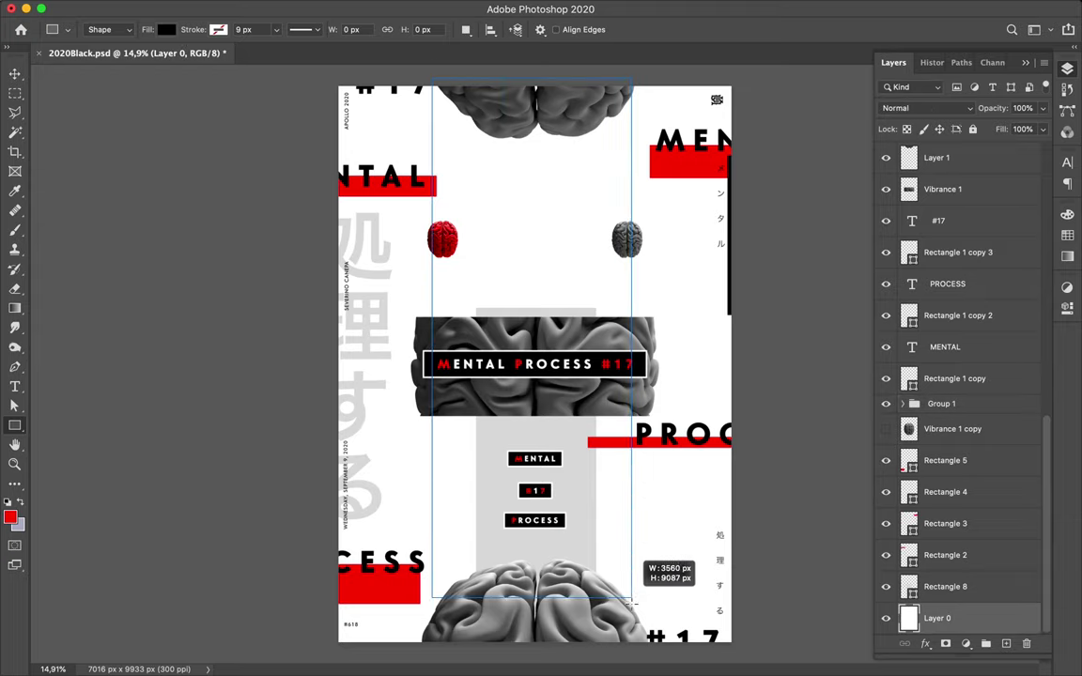
drag(631, 598, 627, 626)
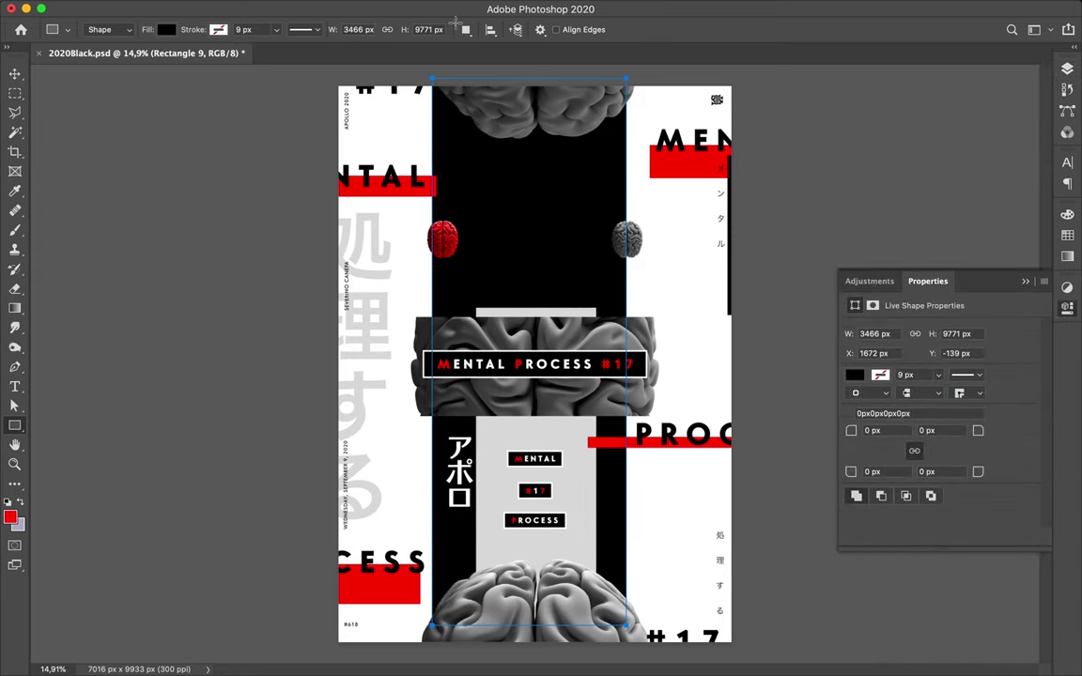
key(v)
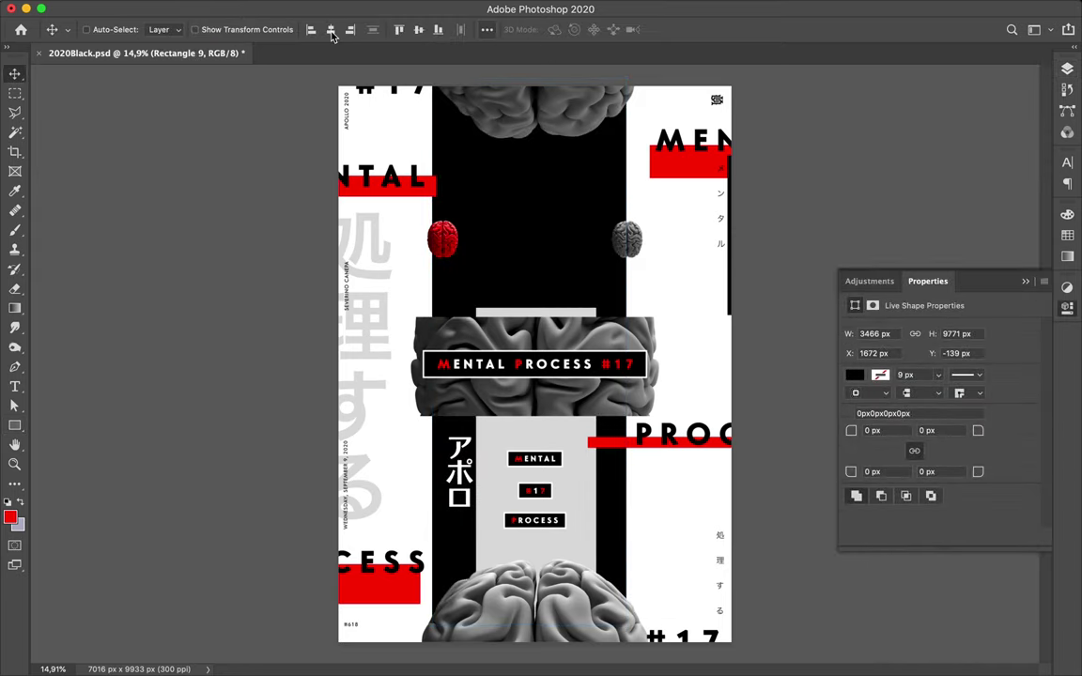
click(330, 31)
key(super)
super+click(427, 195)
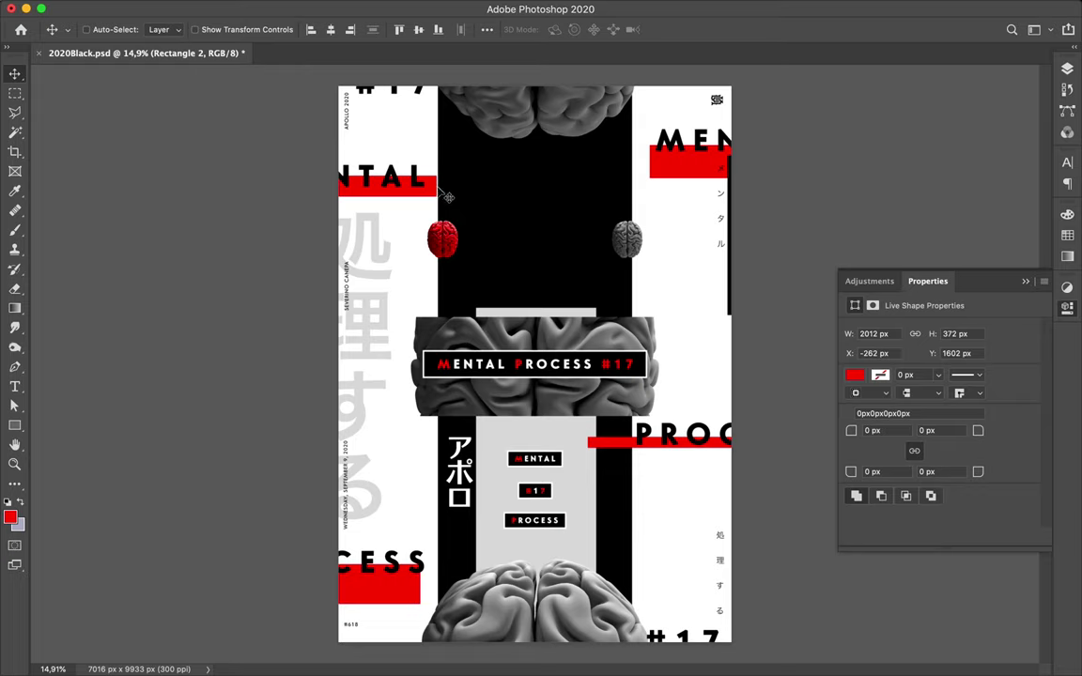
- Stretch the red bar under MENTAL rightward to meet the black column
key(super+t)
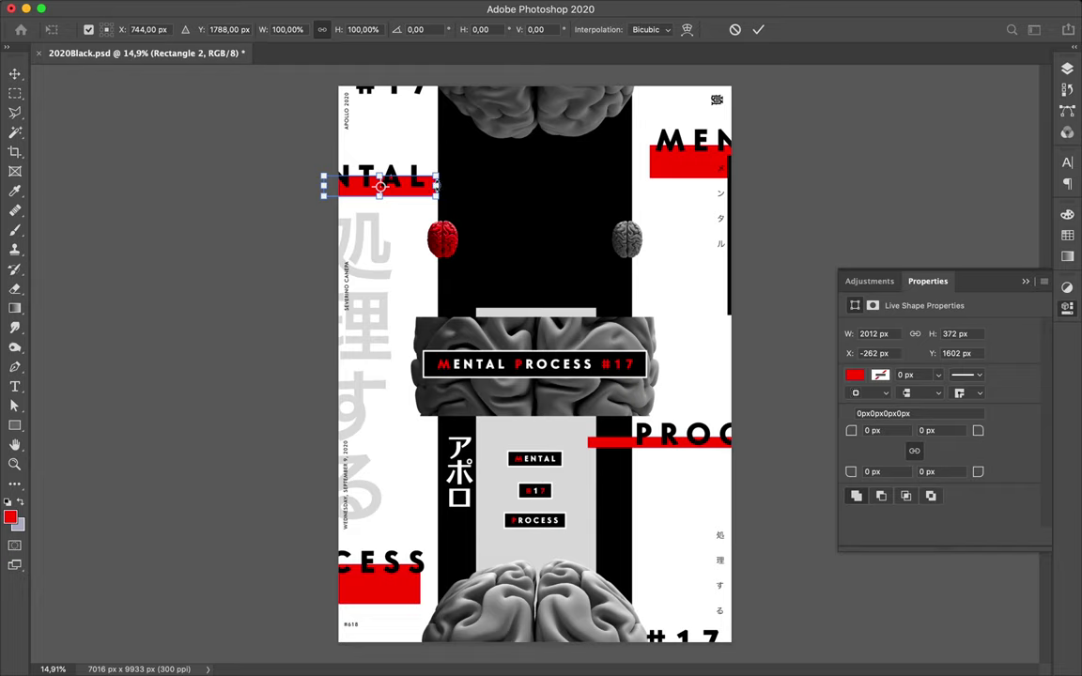
drag(437, 187, 454, 195)
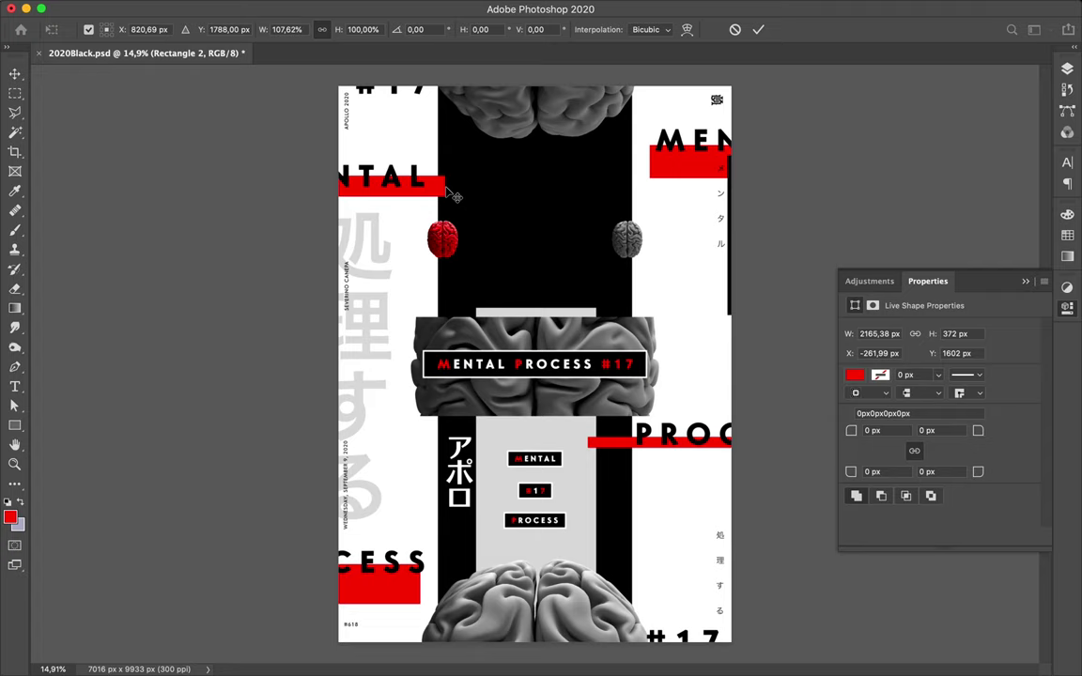
key(Return)
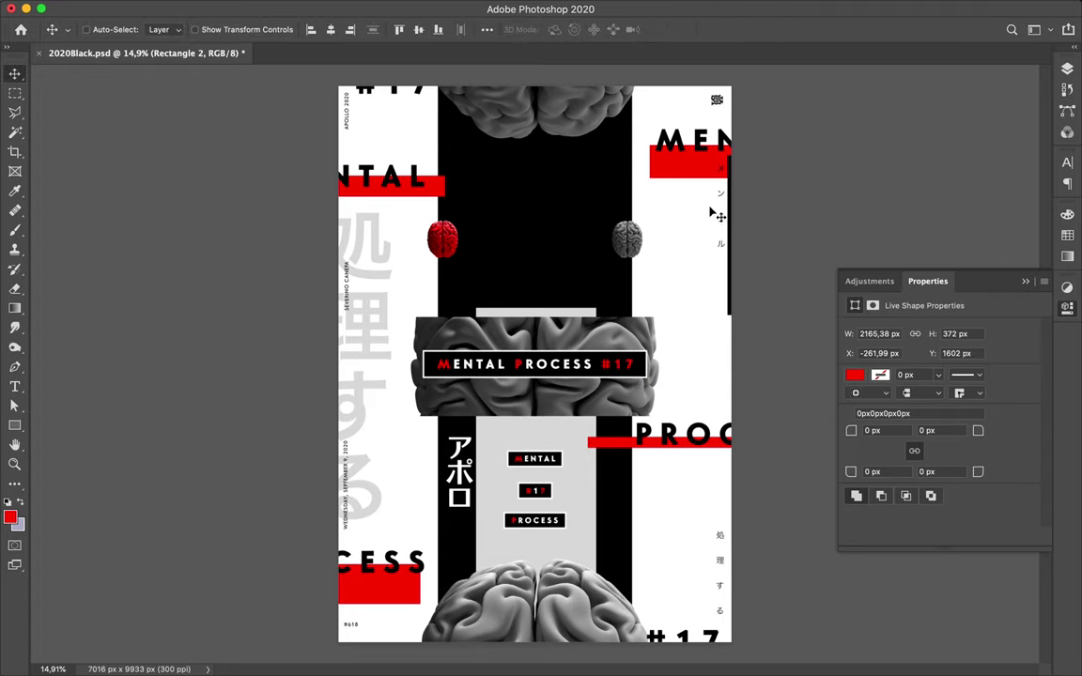
- Position the red and grey brains level with each other at the black column's edges
click(448, 239)
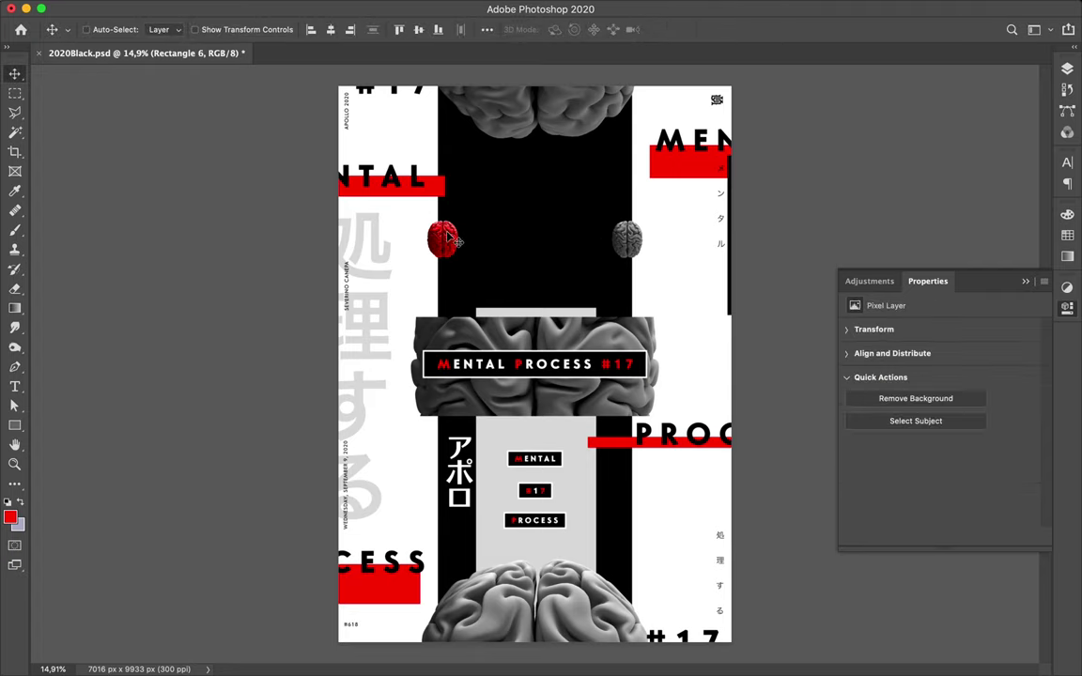
drag(449, 237, 463, 237)
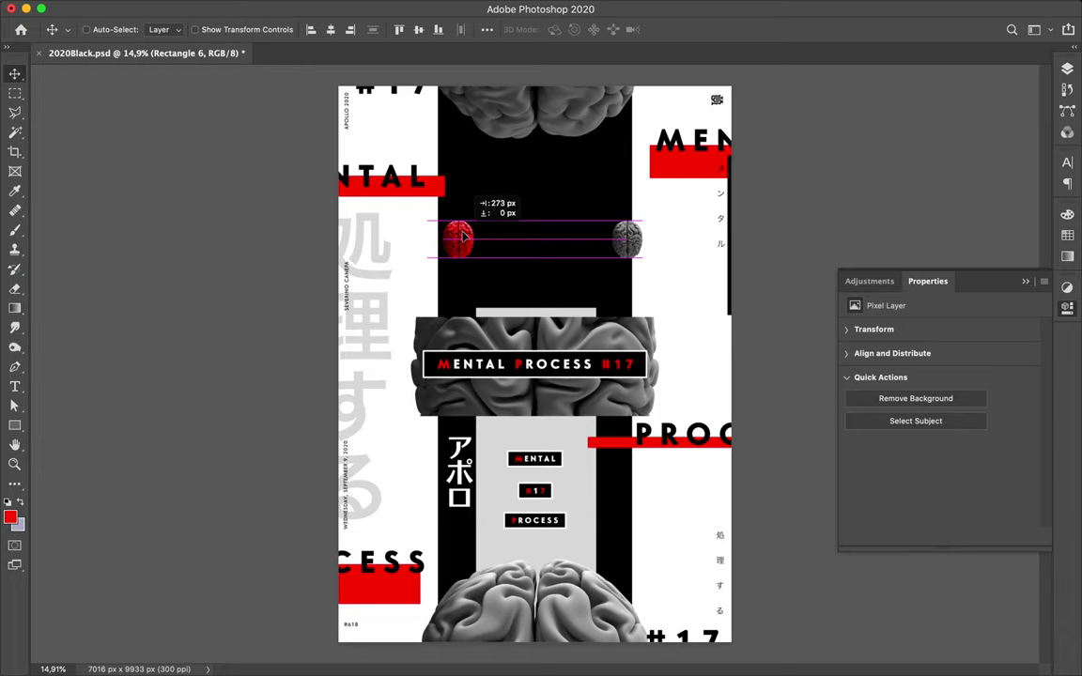
click(627, 240)
drag(644, 243, 618, 239)
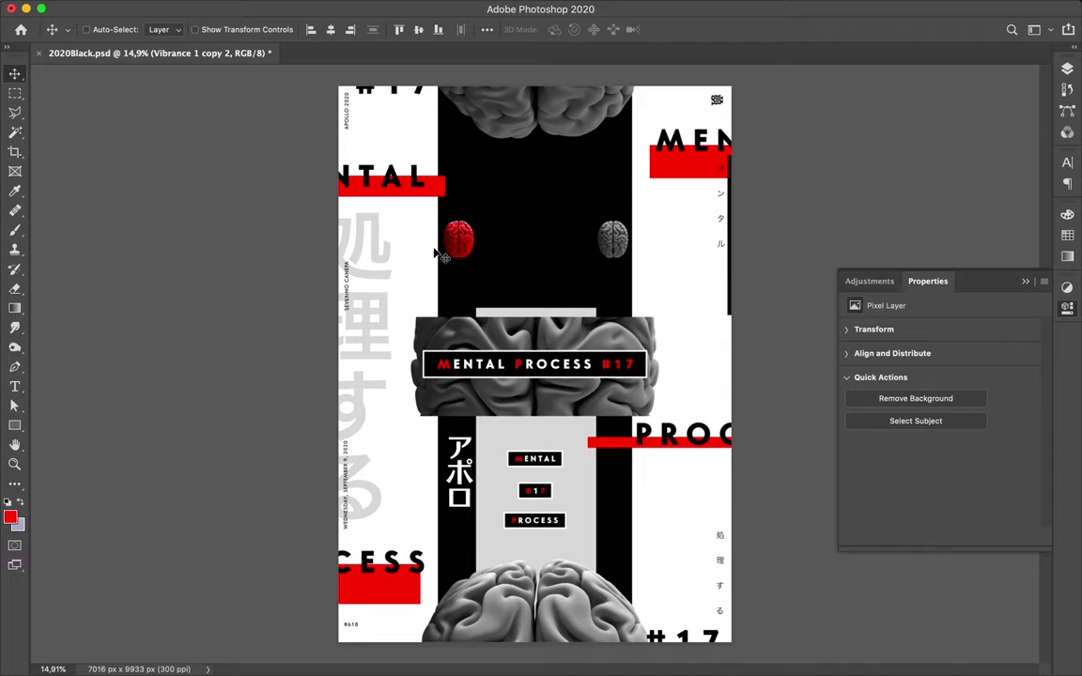
drag(467, 242, 445, 244)
drag(618, 242, 629, 244)
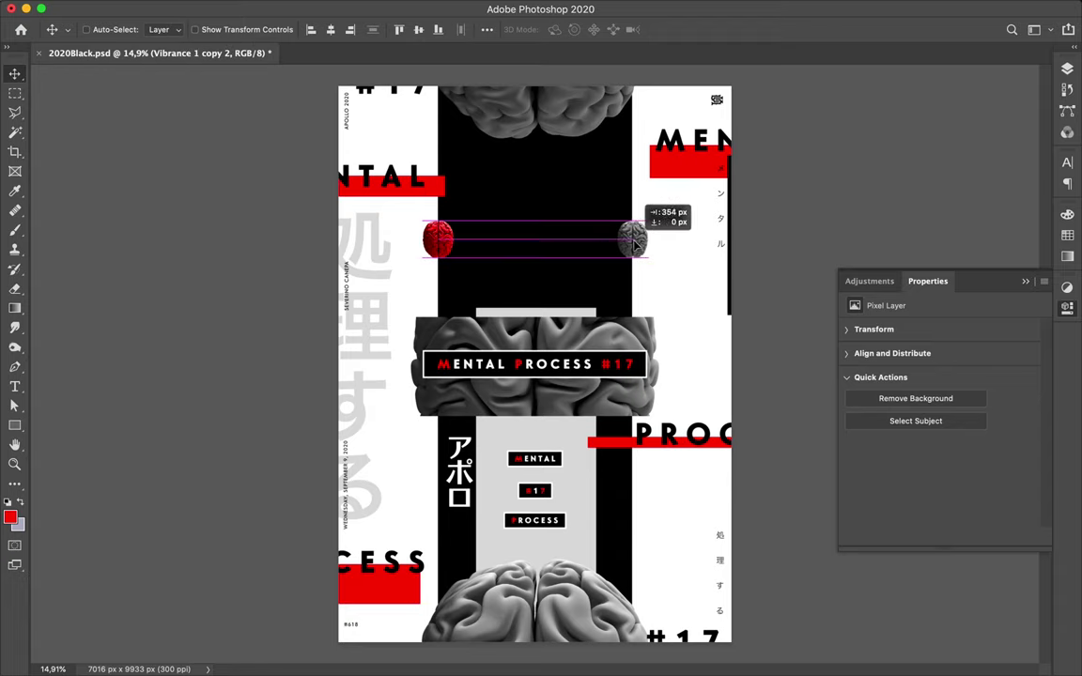
drag(630, 244, 635, 247)
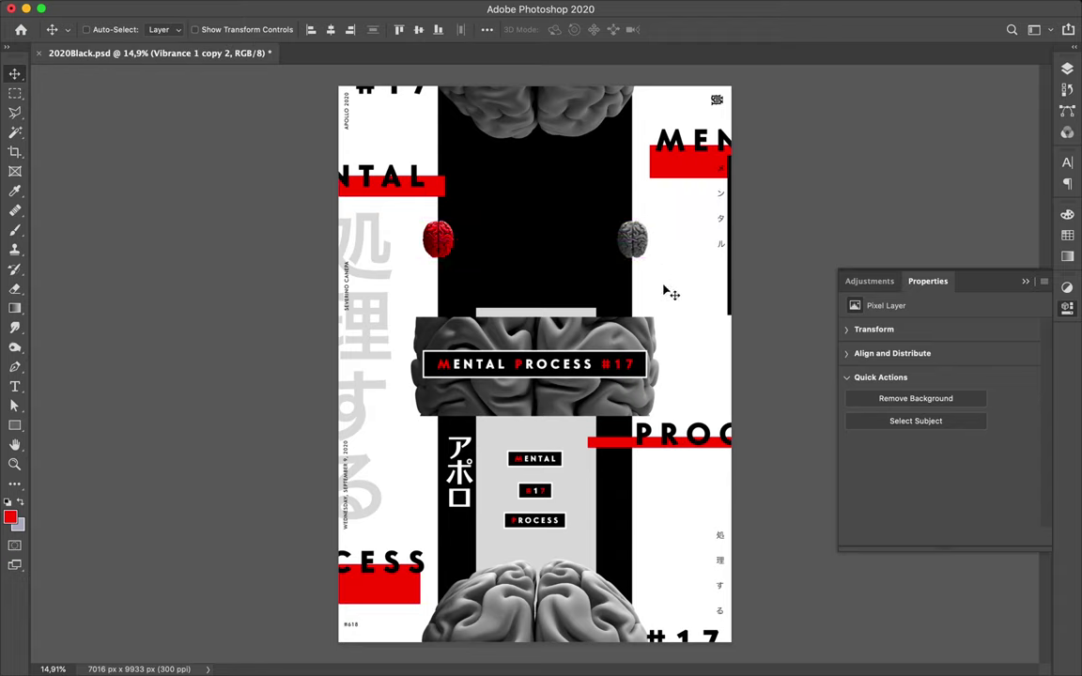
click(570, 428)
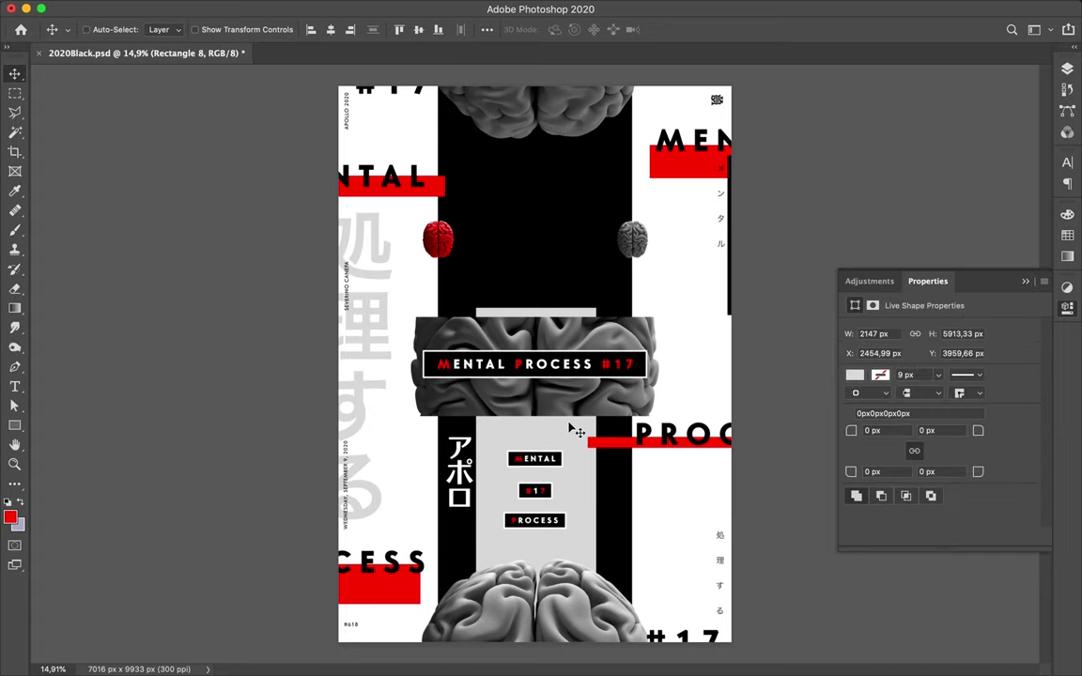
- Change the central grey column's fill to white
key(a)
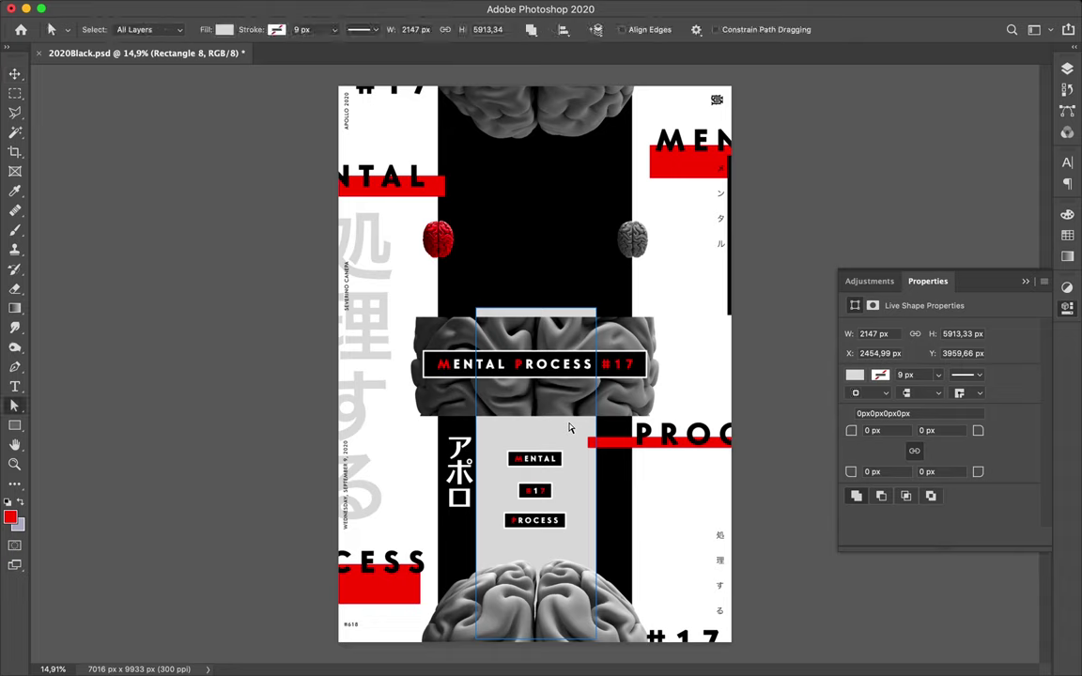
click(225, 31)
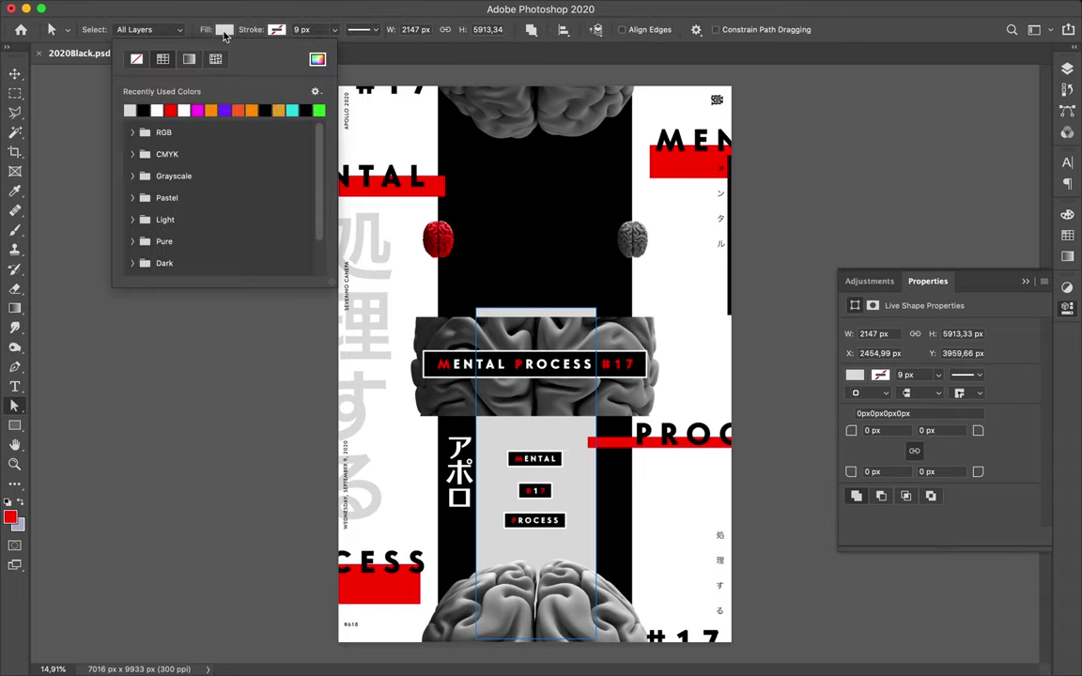
click(129, 110)
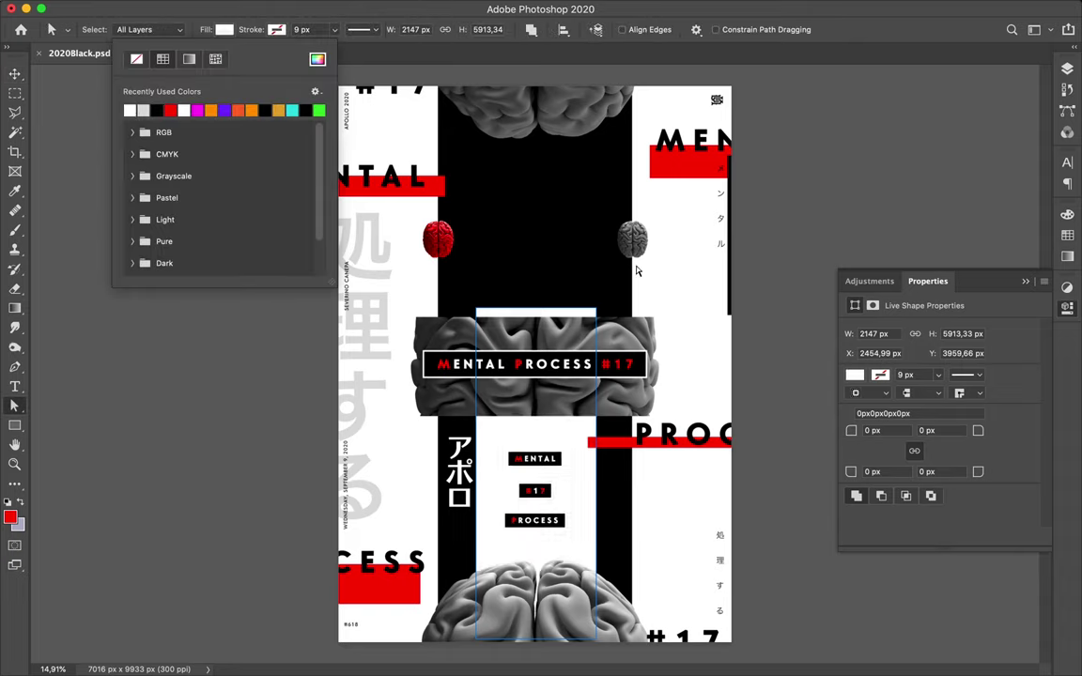
key(v)
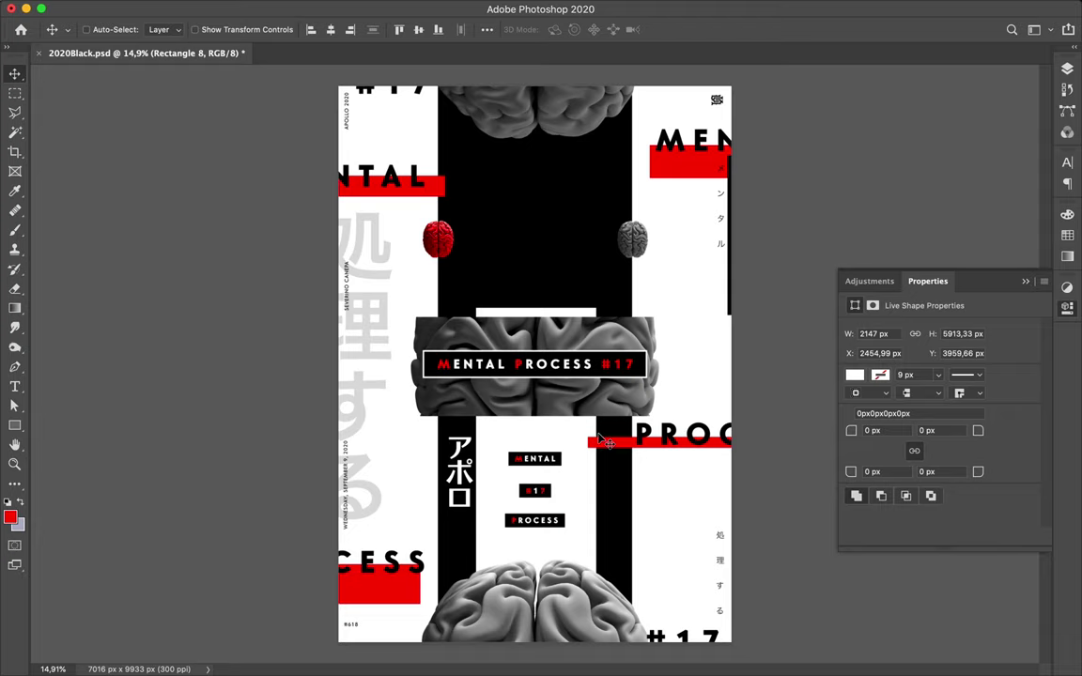
scroll(606, 441, up, 3)
scroll(604, 439, down, 3)
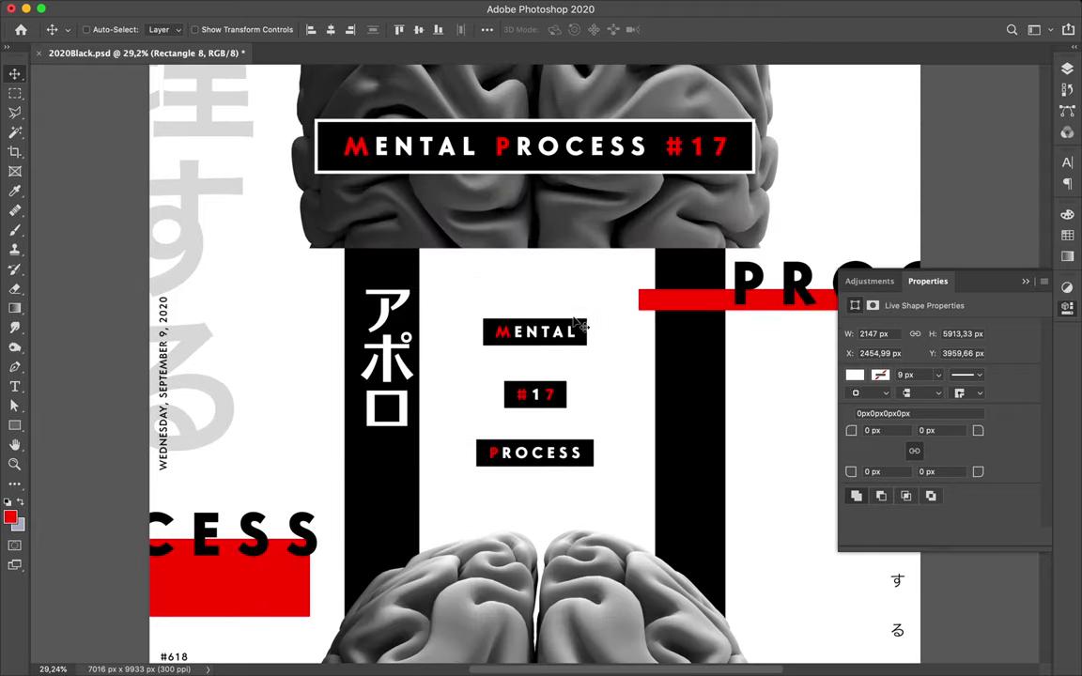
mouse_move(824, 4)
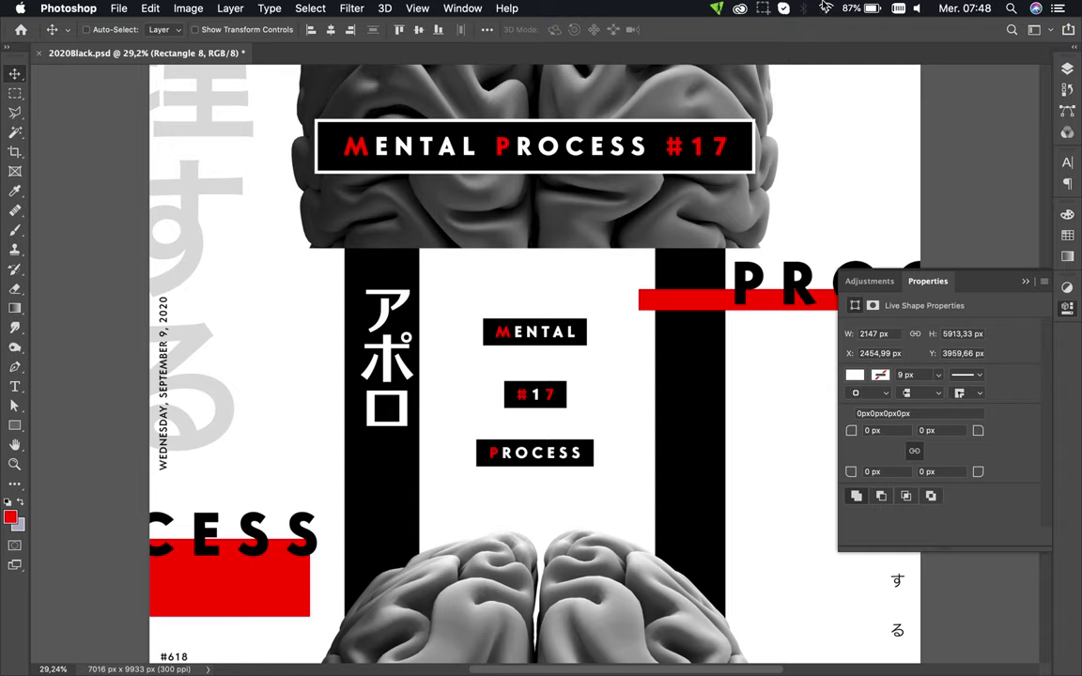
click(762, 9)
click(781, 41)
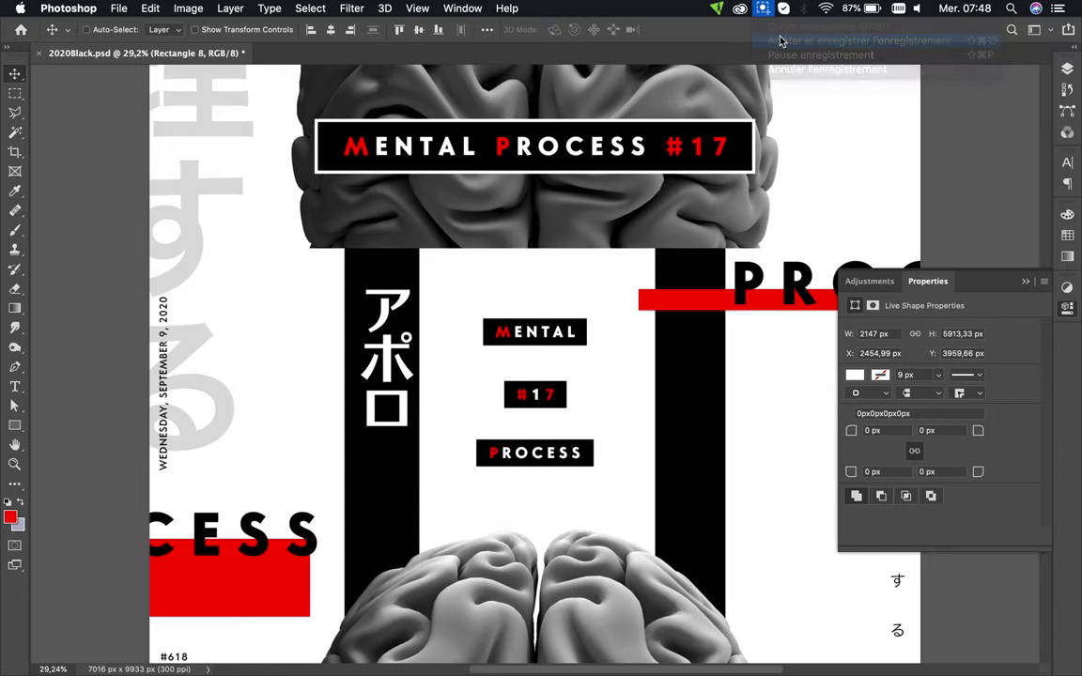
- Give the MENTAL, #17 and PROCESS label boxes red outlines and white fills
ctrl+click(586, 343)
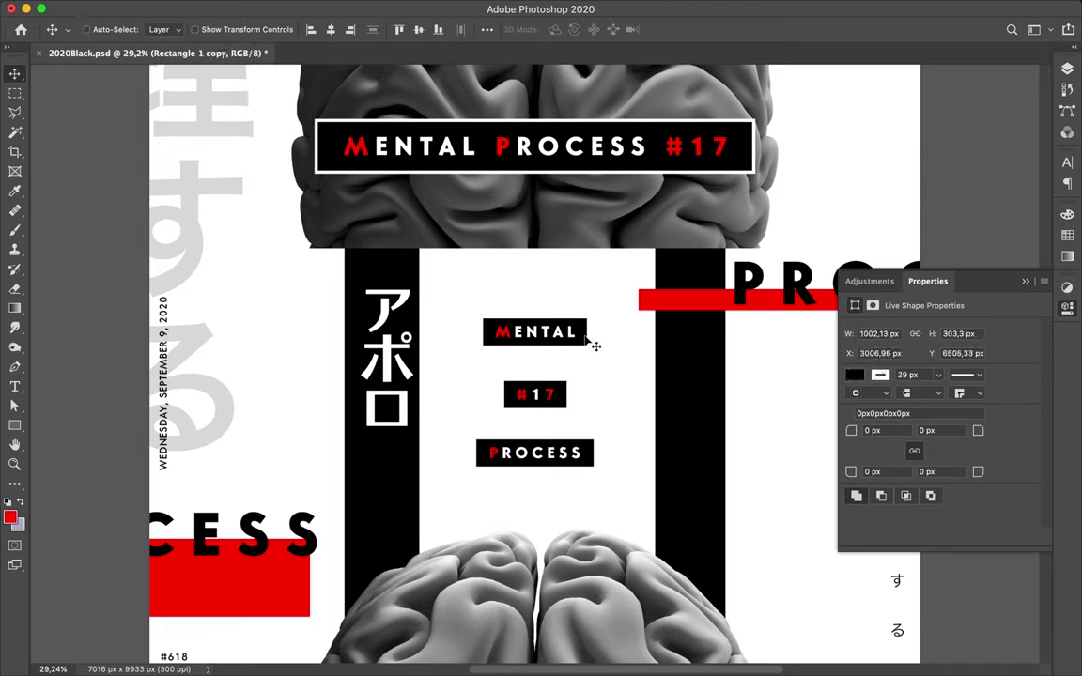
shift+click(561, 392)
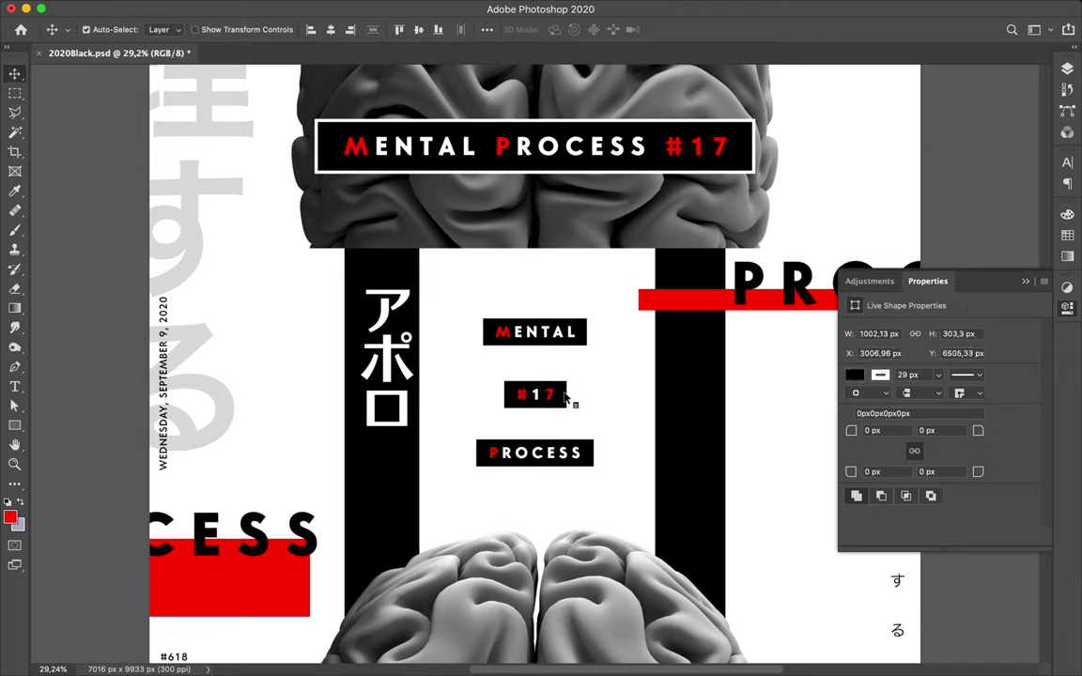
shift+click(590, 463)
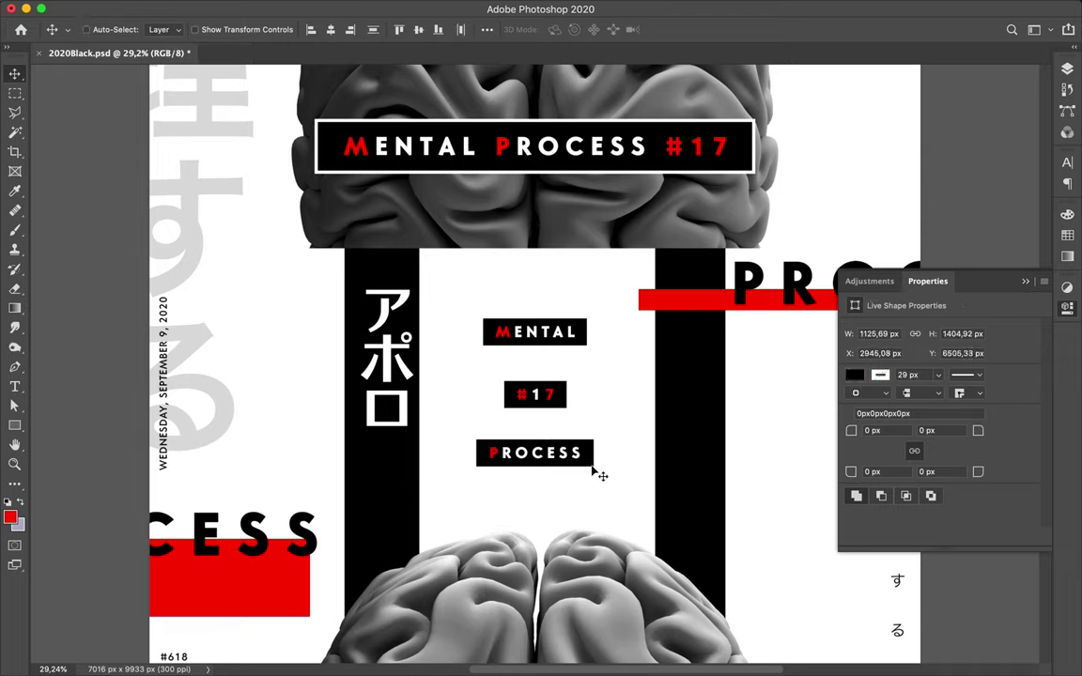
key(a)
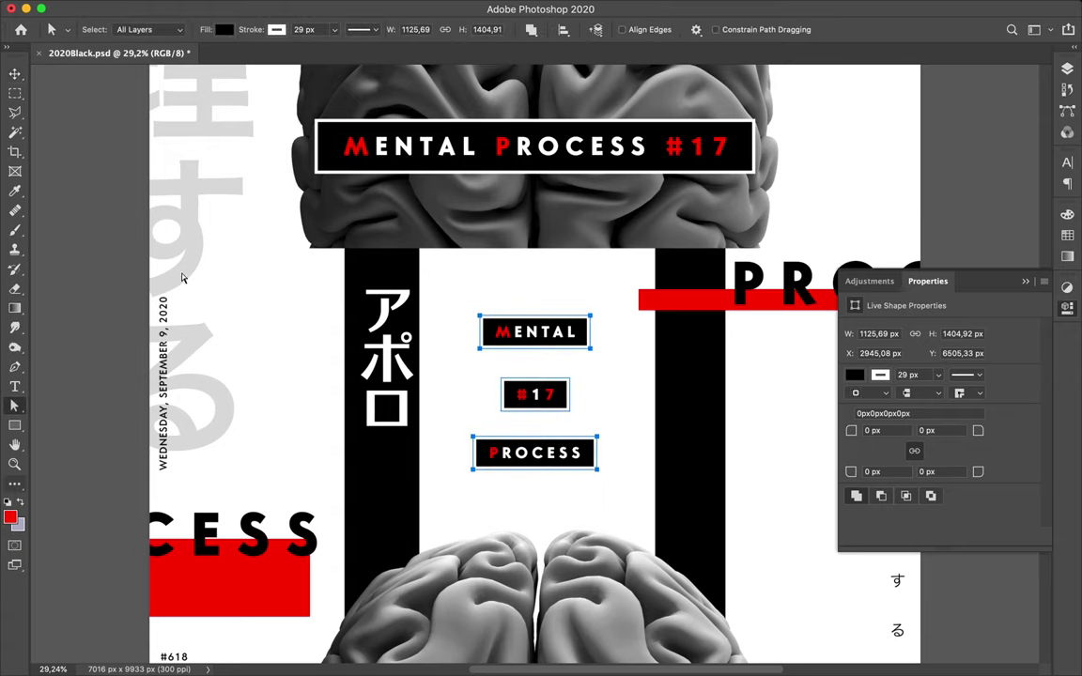
click(278, 31)
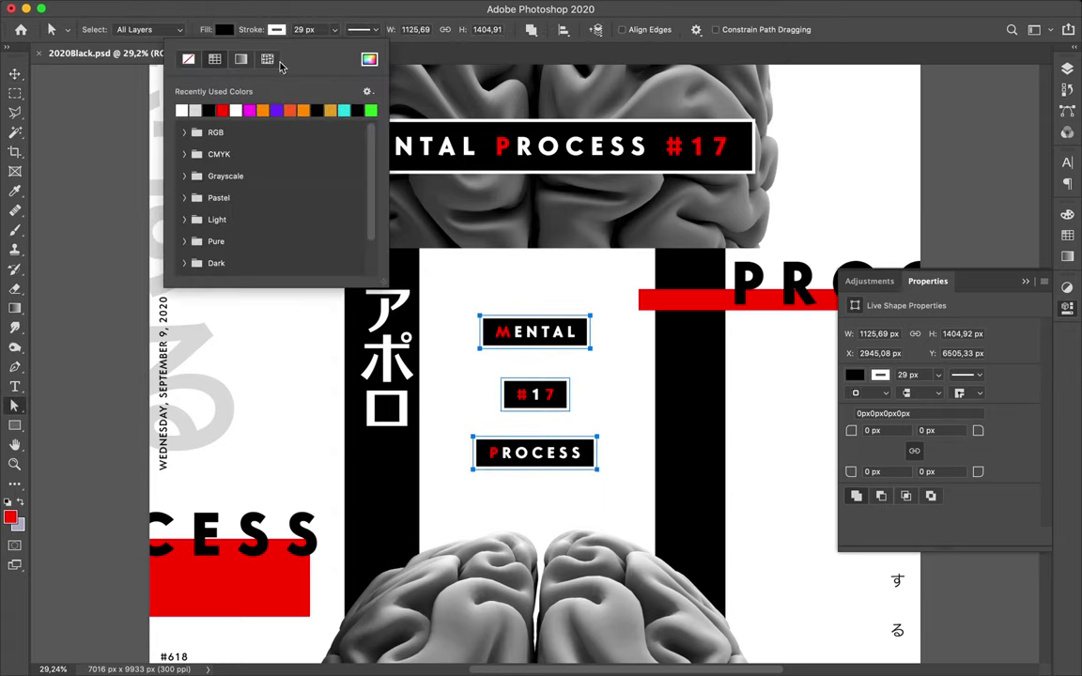
click(226, 109)
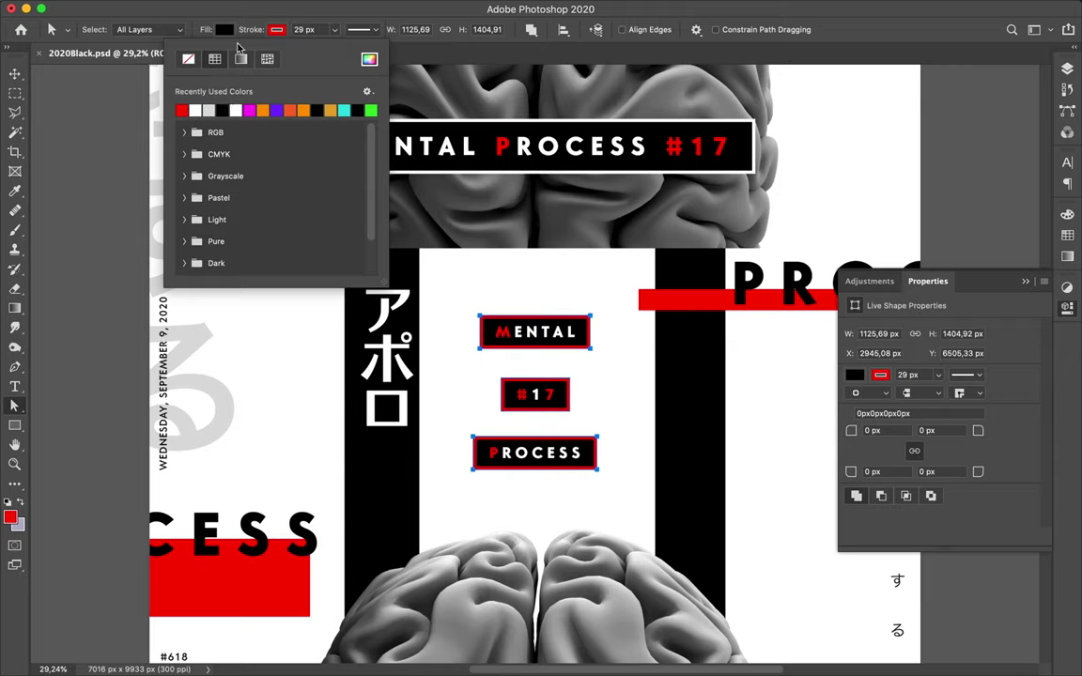
click(224, 31)
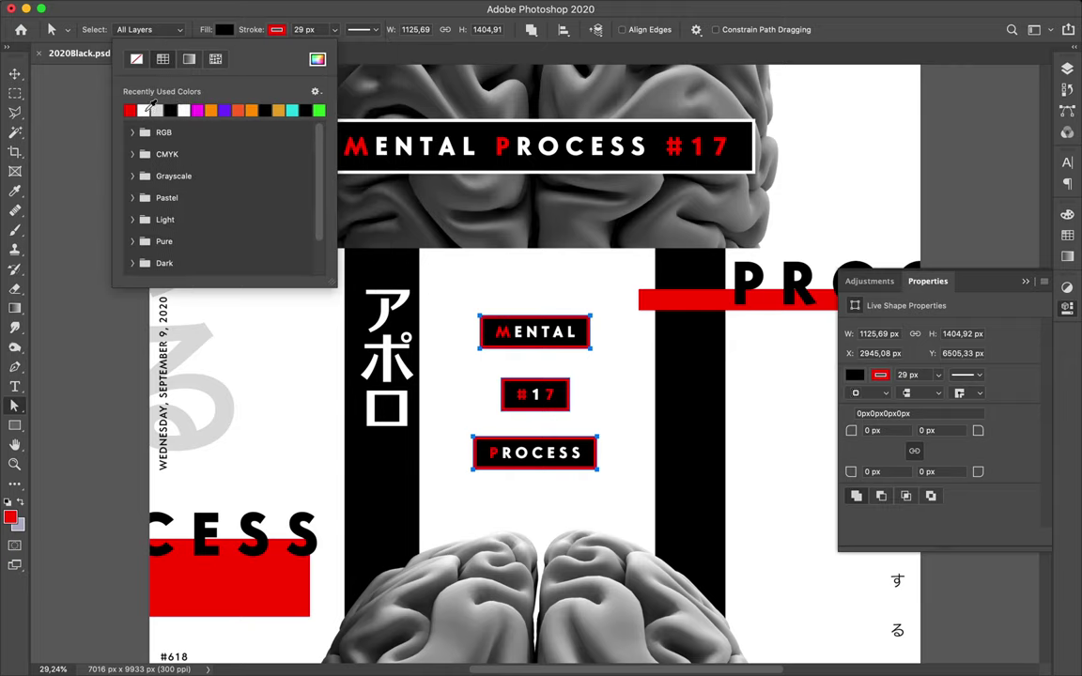
click(214, 28)
click(213, 29)
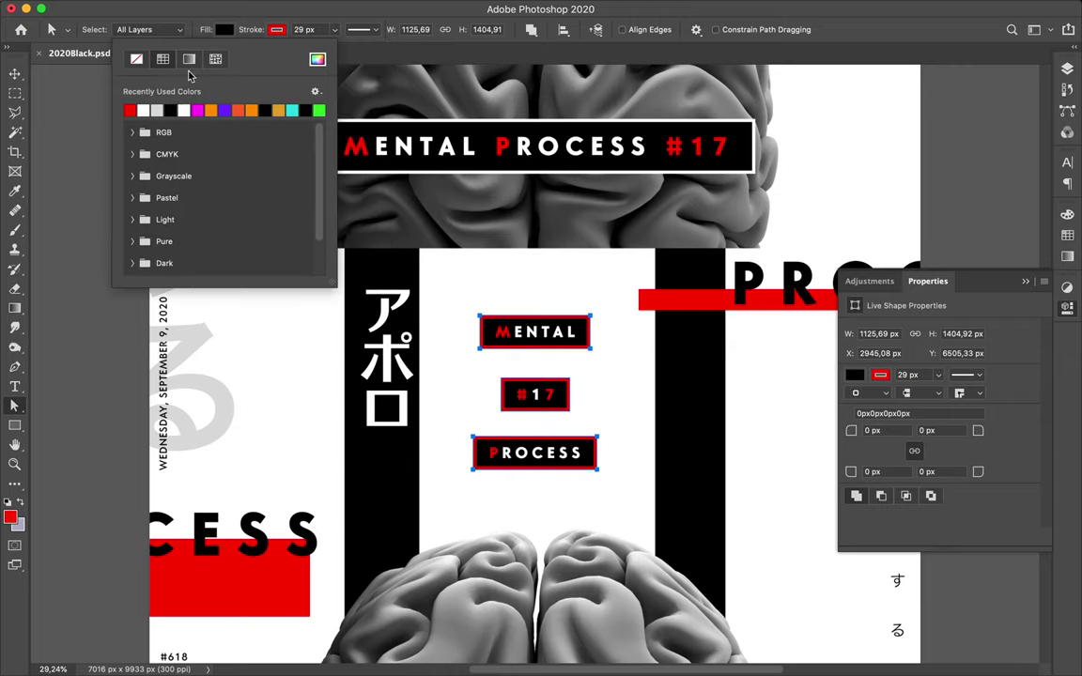
click(144, 108)
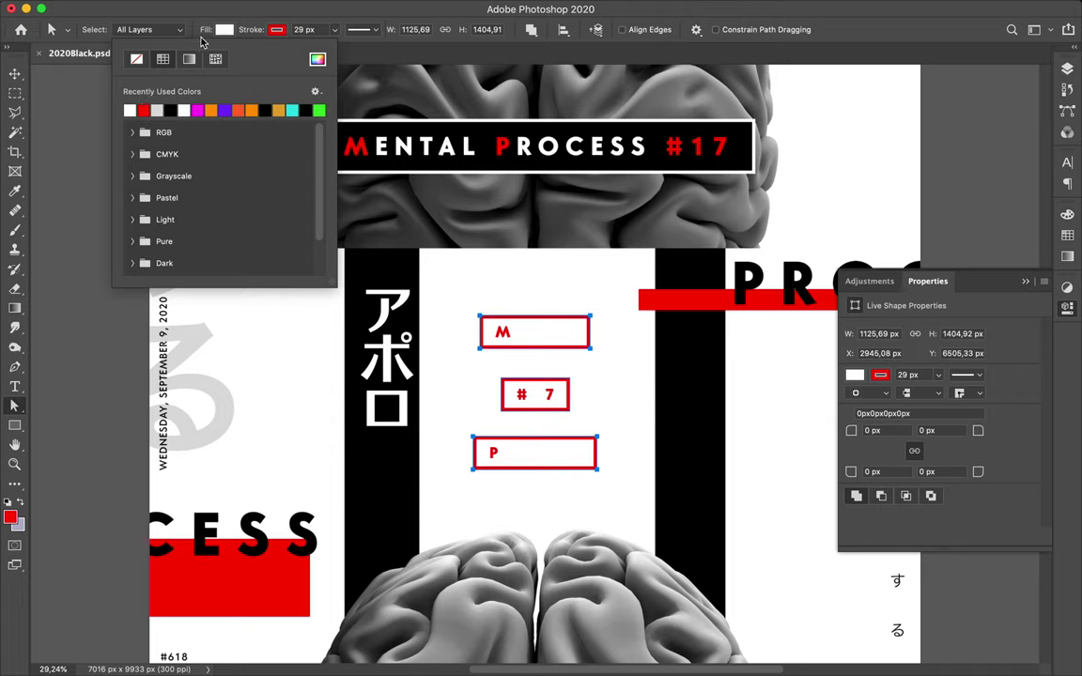
click(535, 339)
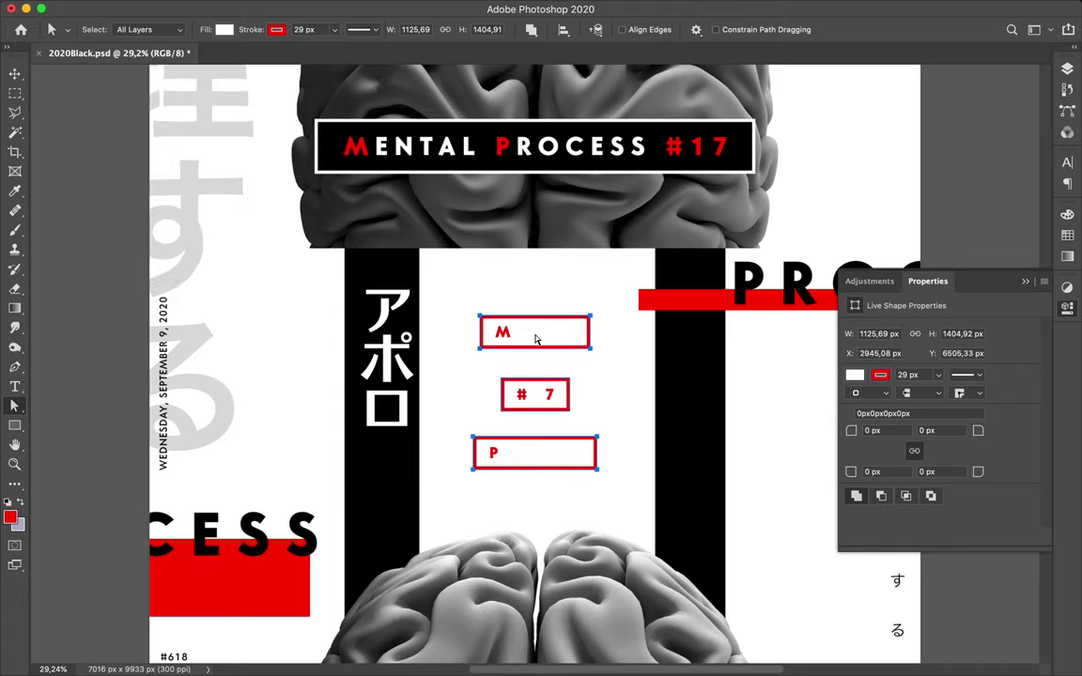
- Recolour the ENTAL letters of MENTAL black from the Swatches, keeping the red M
key(t)
drag(508, 331, 578, 332)
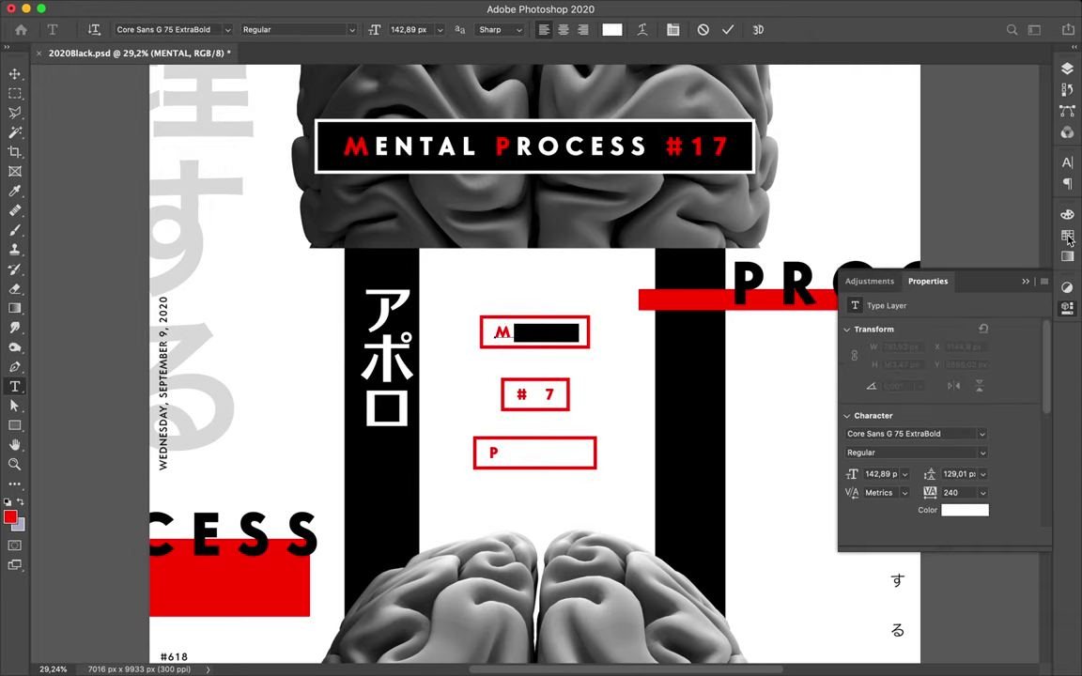
click(1068, 237)
click(1068, 237)
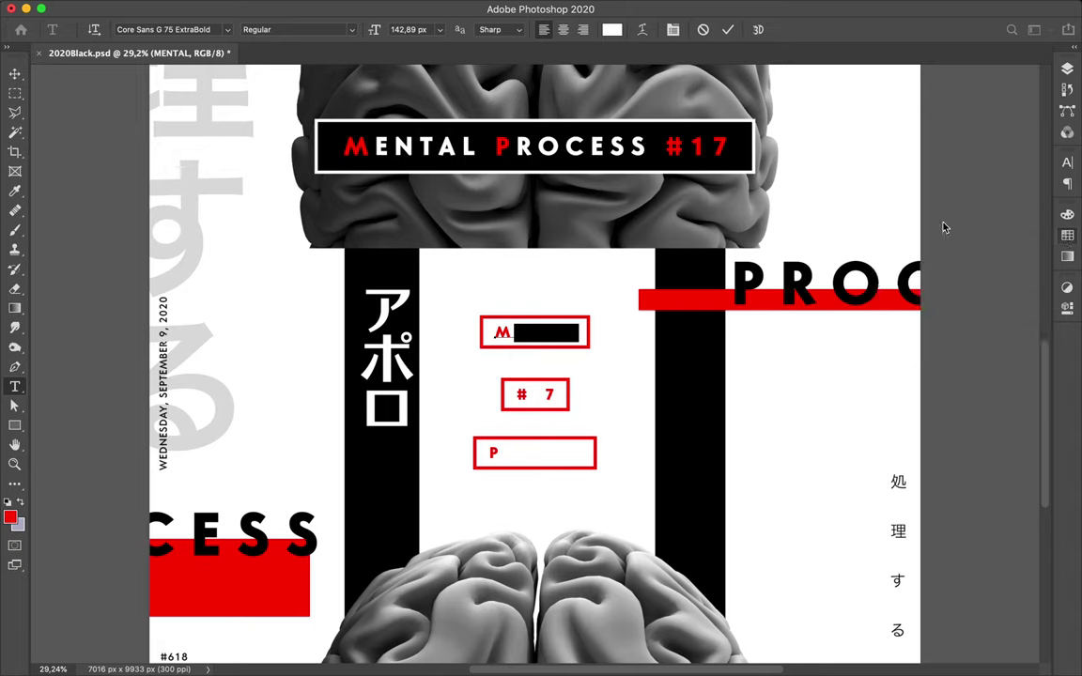
click(1068, 237)
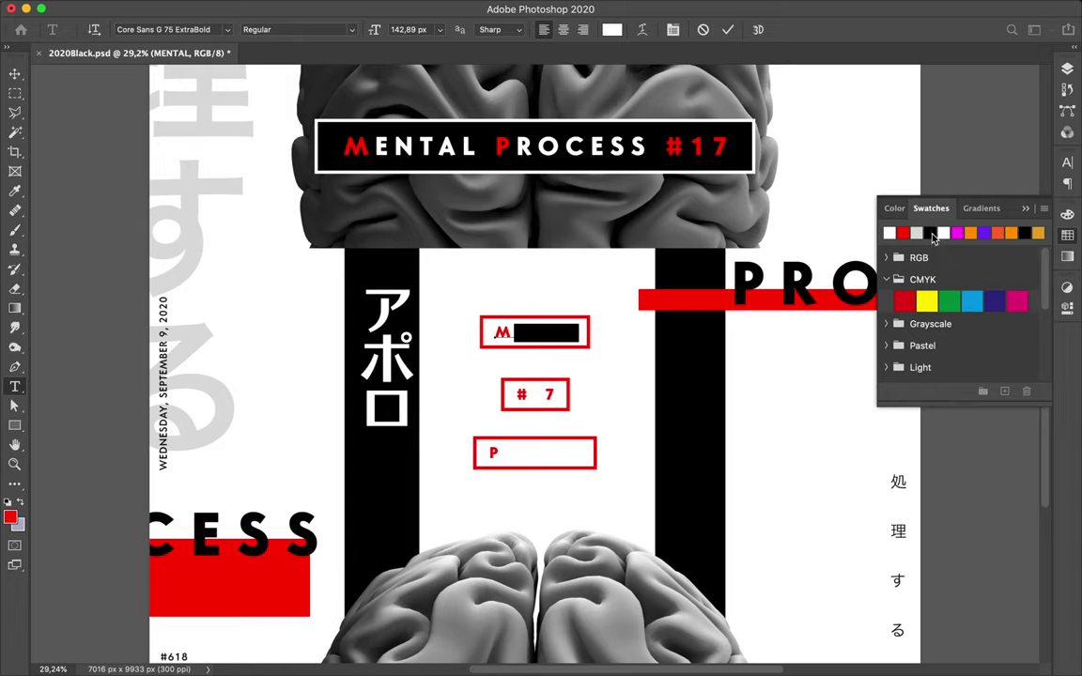
click(931, 232)
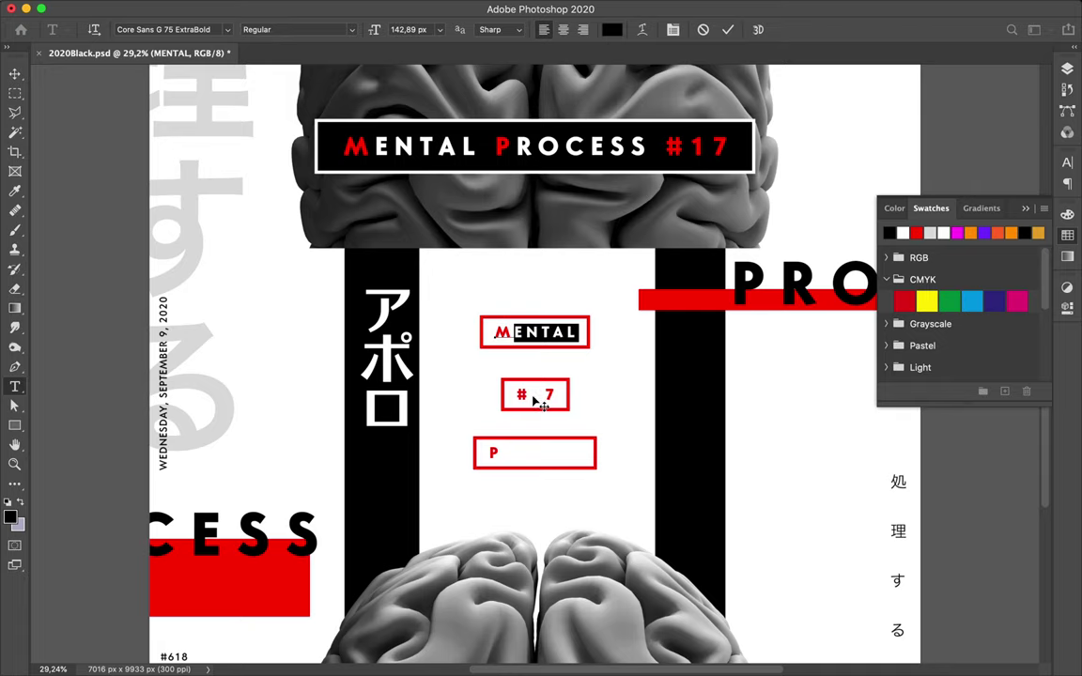
key(ctrl+h)
click(535, 400)
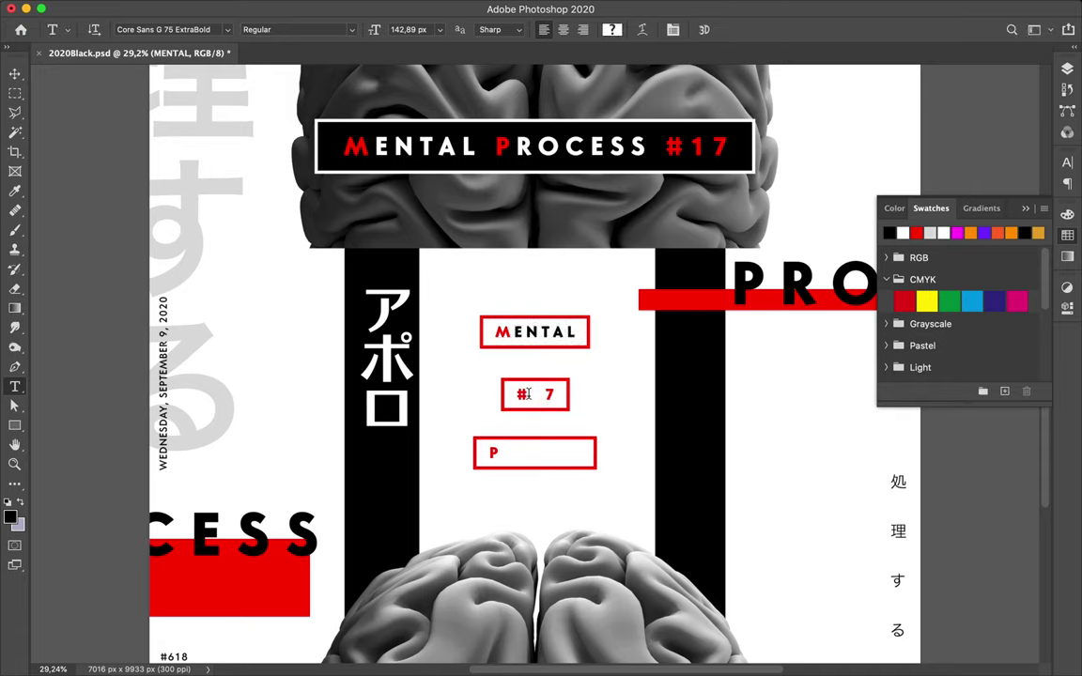
- Make the 1 in #17 and the ROCESS letters of PROCESS black
drag(528, 394, 545, 396)
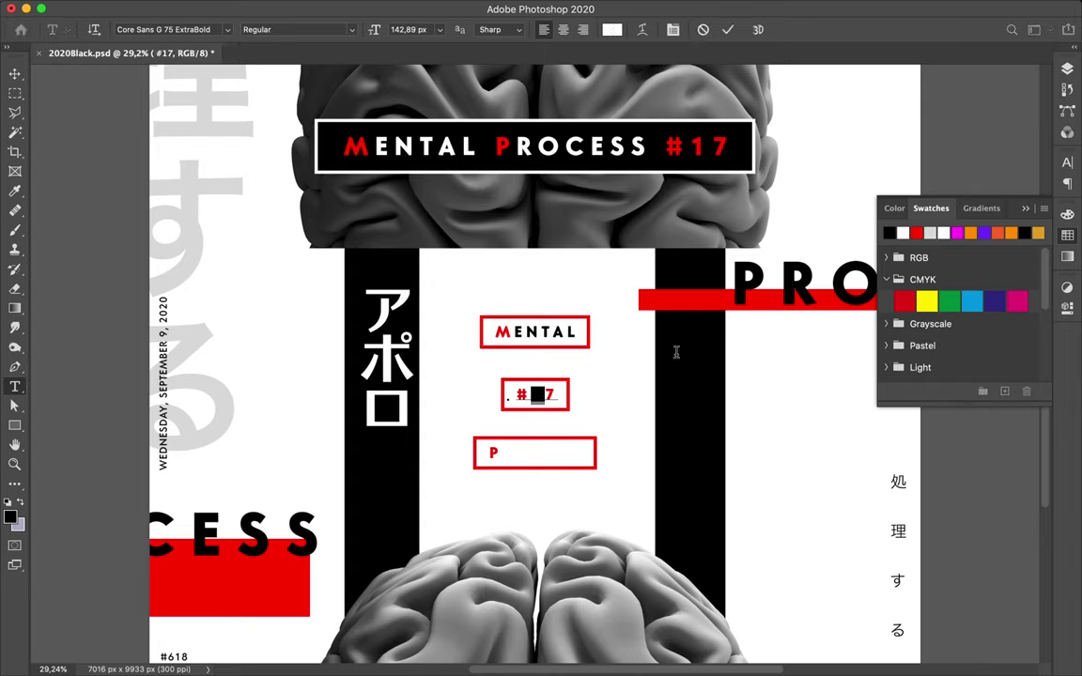
click(889, 234)
key(Escape)
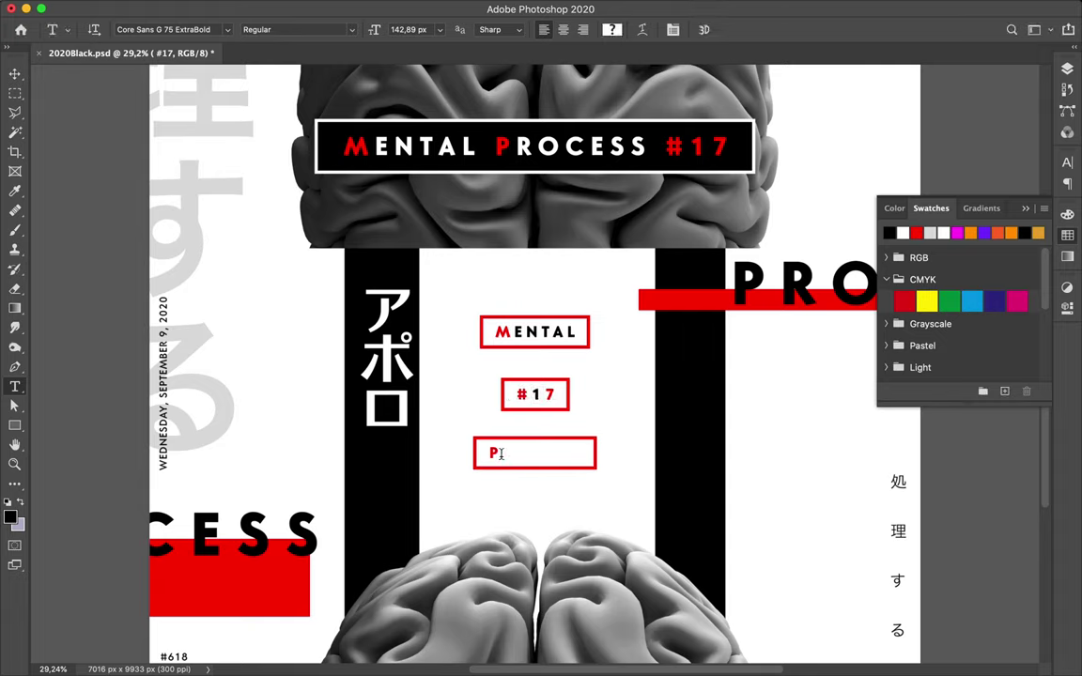
drag(501, 453, 586, 454)
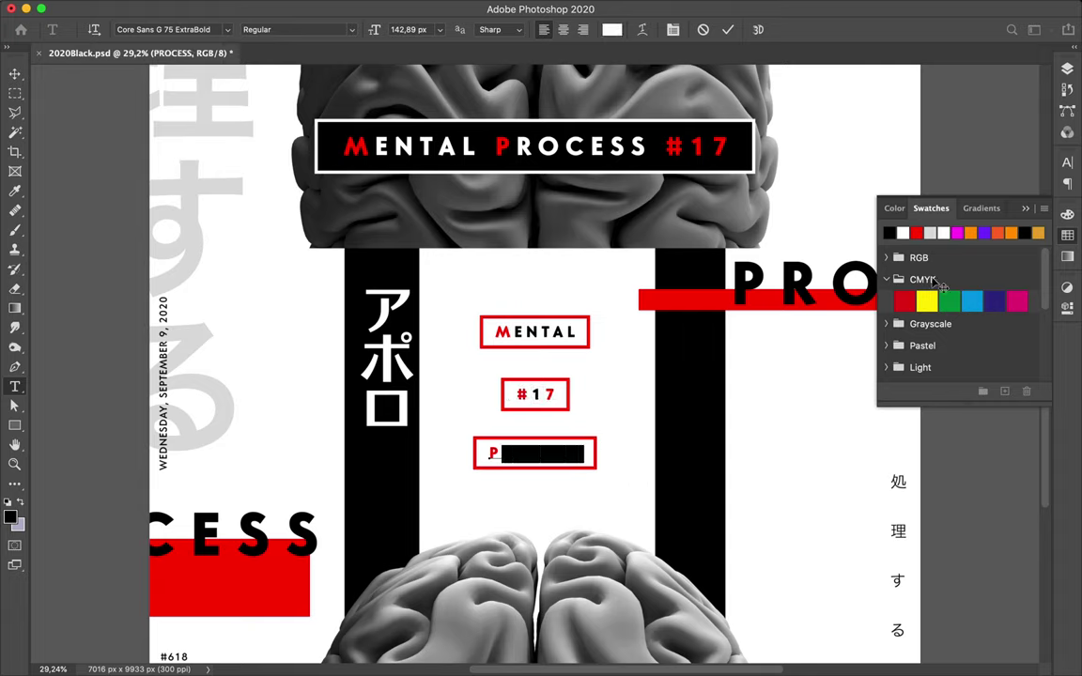
click(888, 232)
key(Escape)
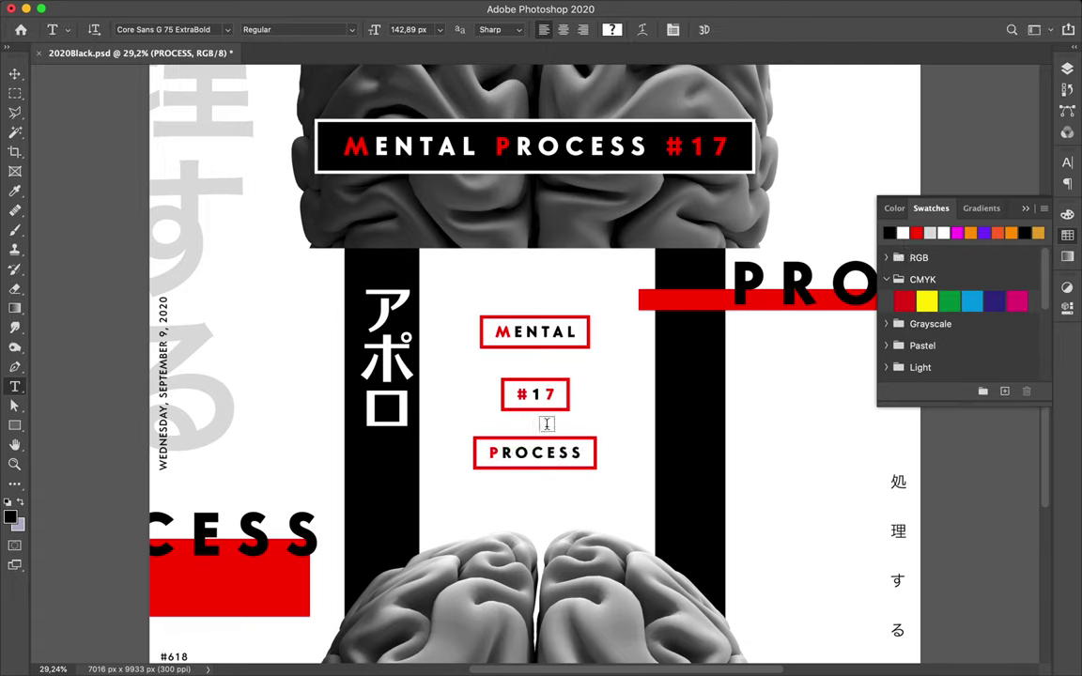
key(v)
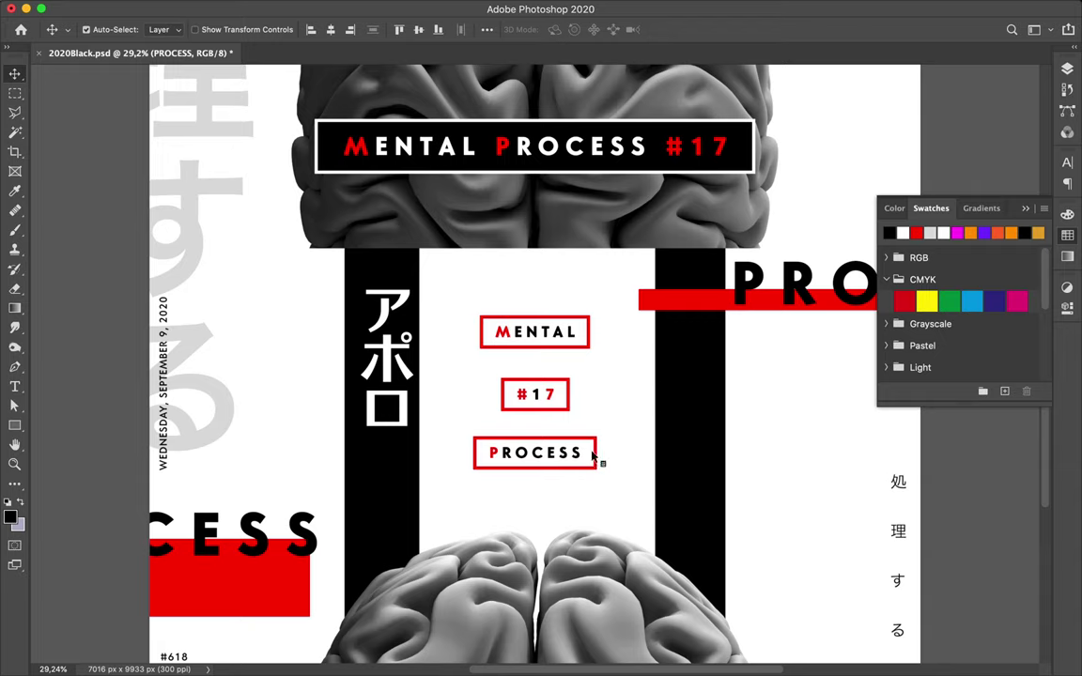
- Select the label boxes, check their spacing to the black columns, and show the Layers panel
click(594, 456)
click(508, 411)
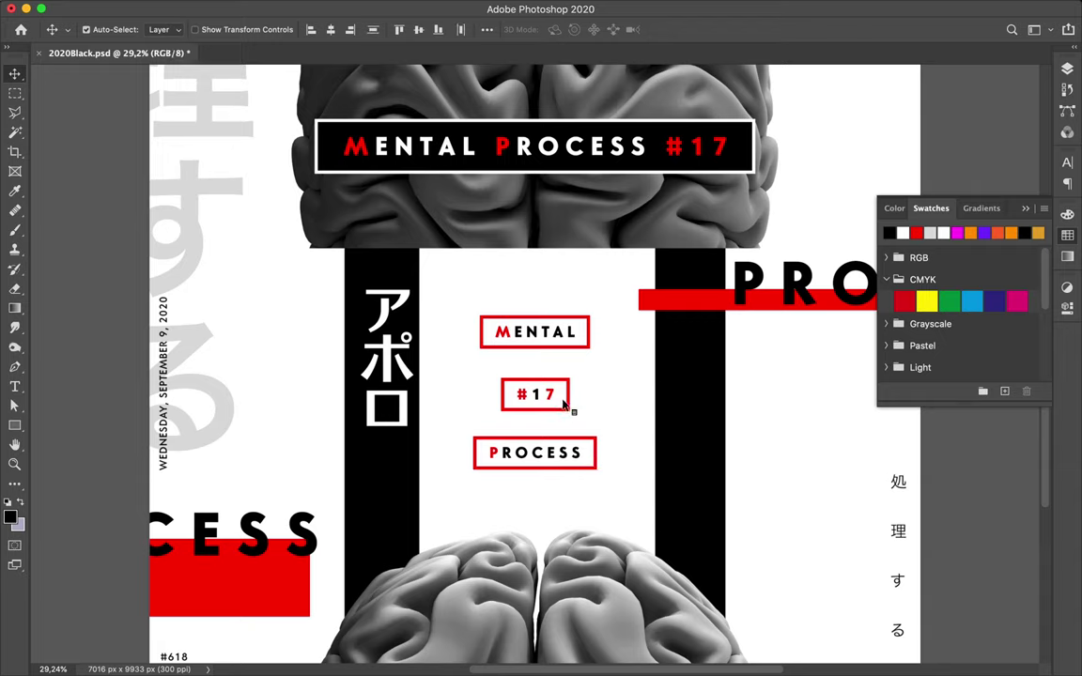
key(ctrl)
key(super)
drag(553, 398, 609, 407)
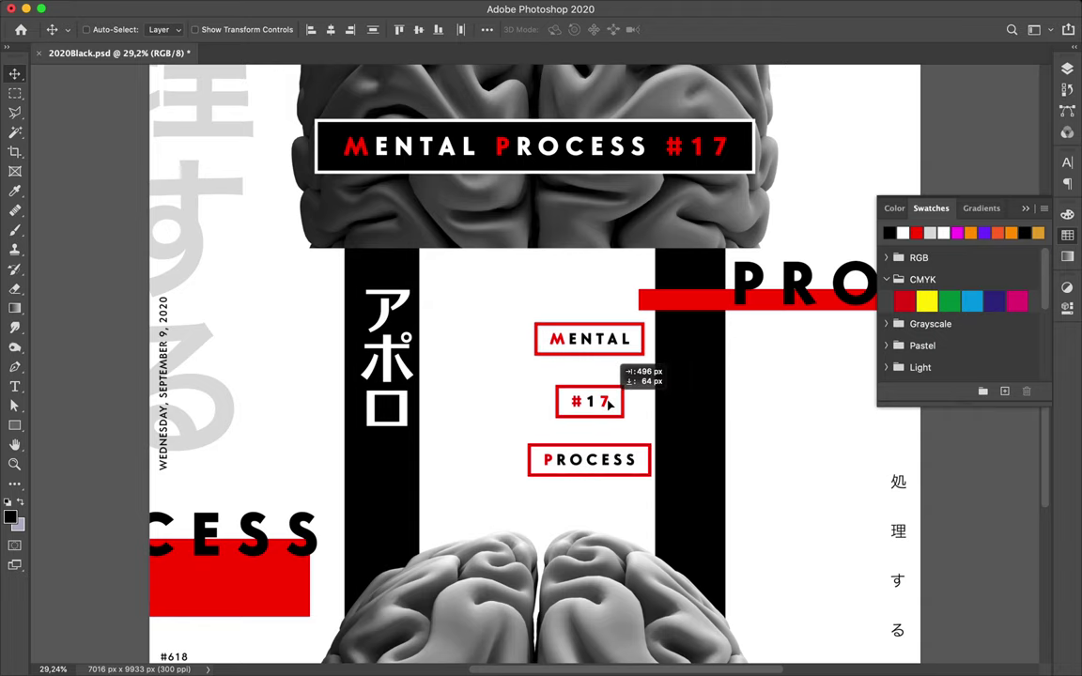
key(ctrl)
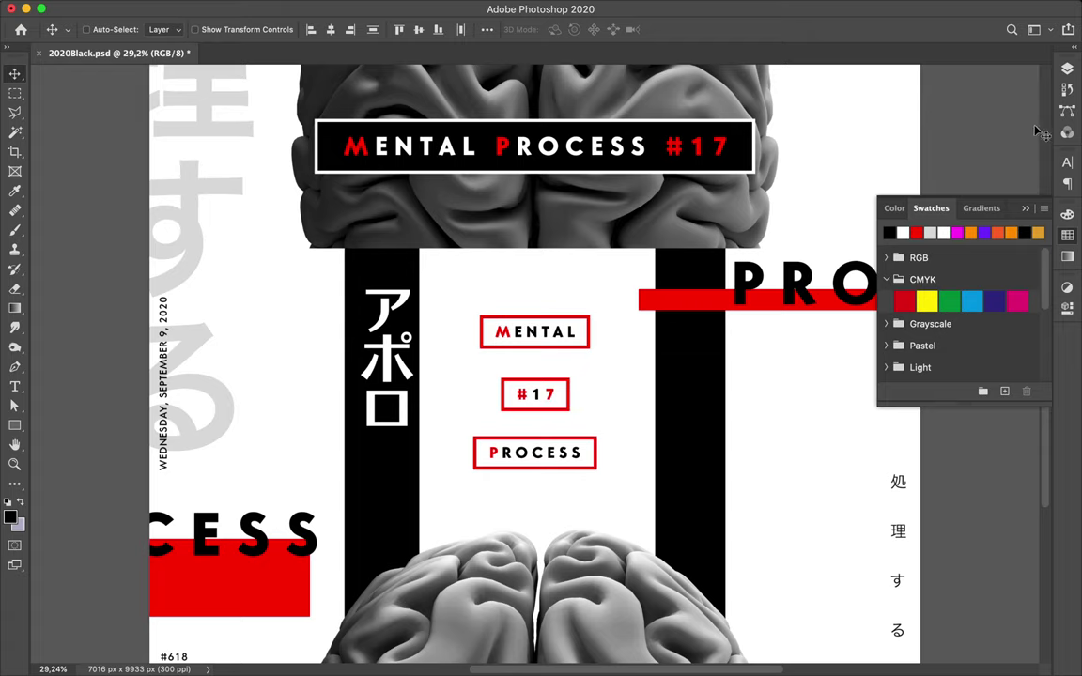
click(1068, 70)
key(super)
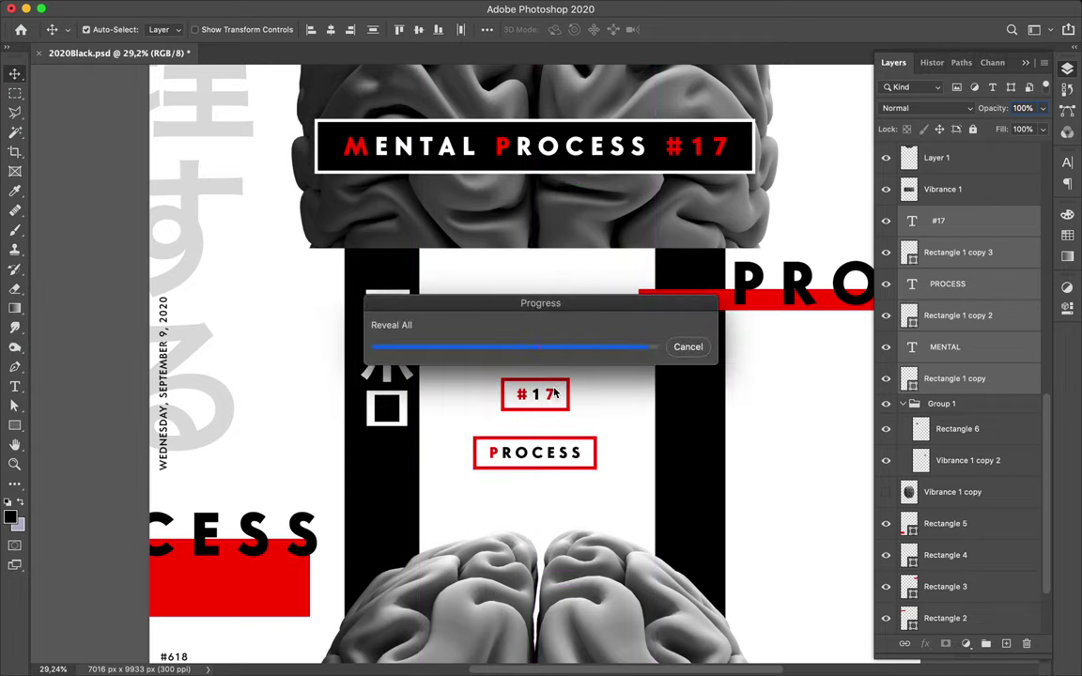
key(super)
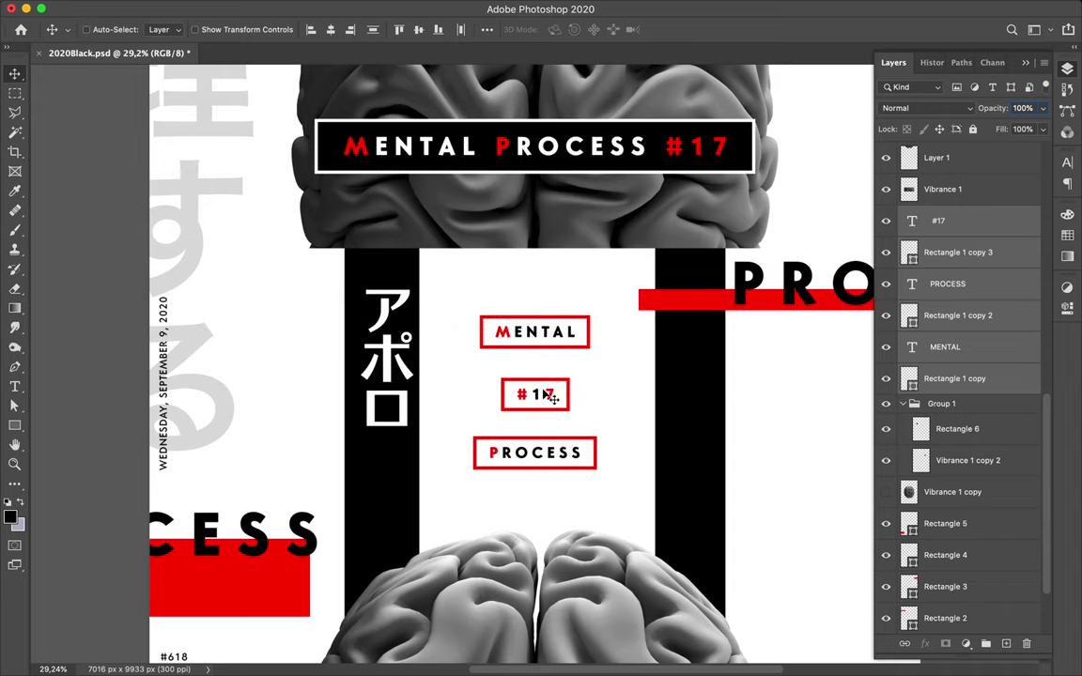
mouse_move(552, 398)
mouse_down()
mouse_move(575, 397)
mouse_move(543, 394)
mouse_up()
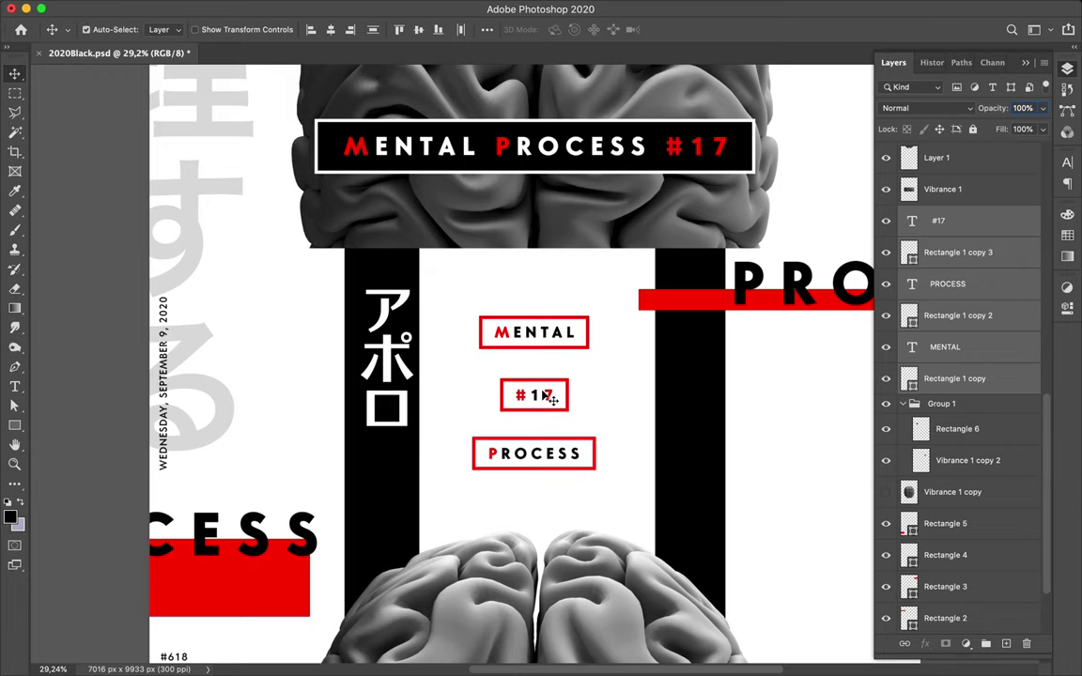
scroll(543, 395, down, 2)
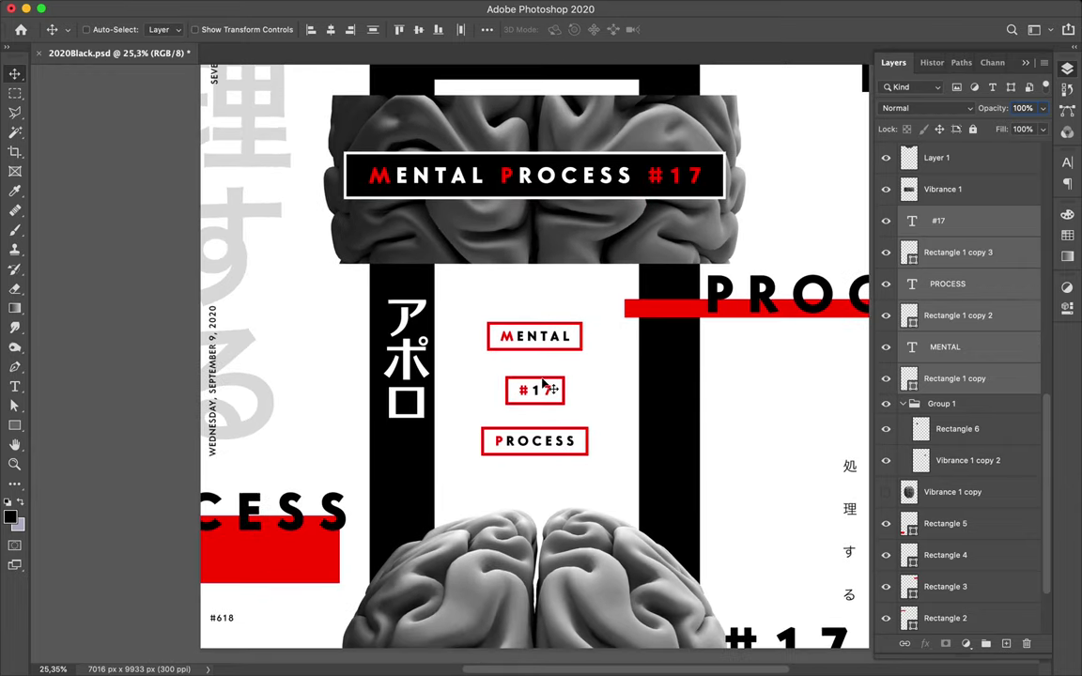
scroll(543, 385, down, 2)
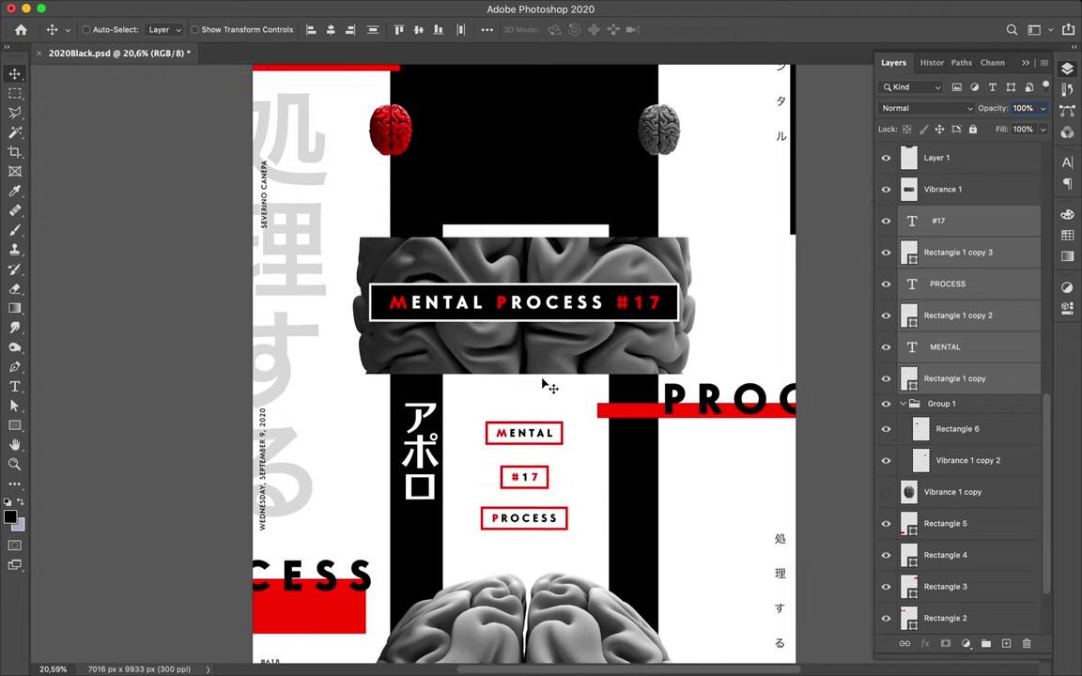
scroll(549, 387, up, 2)
scroll(542, 409, down, 1)
scroll(541, 409, down, 1)
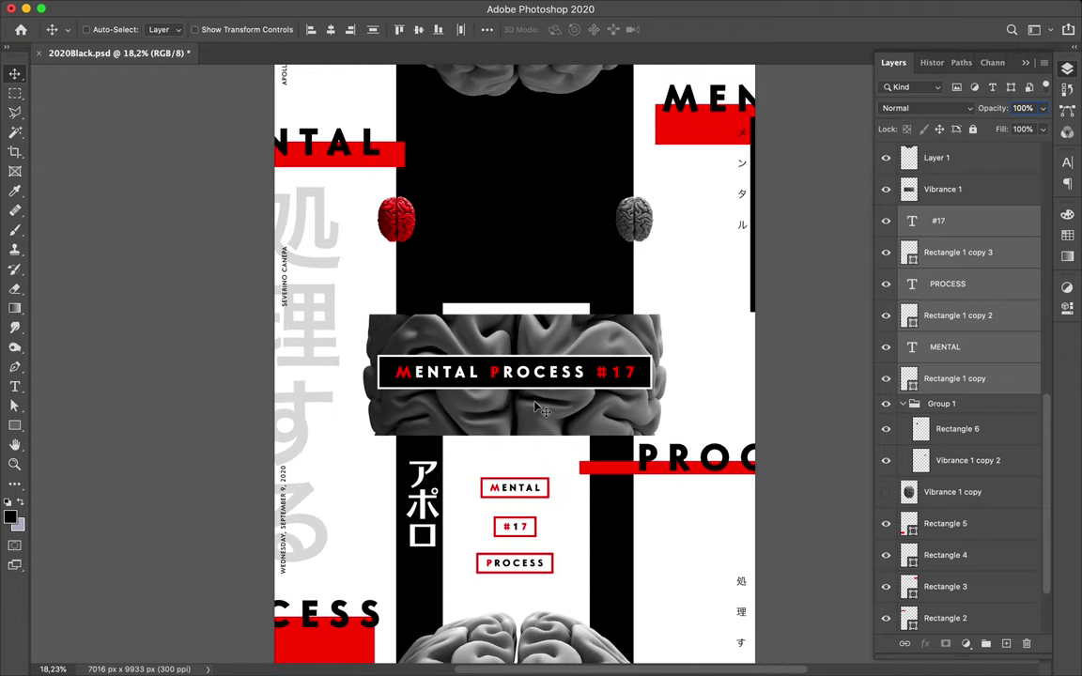
scroll(542, 409, down, 3)
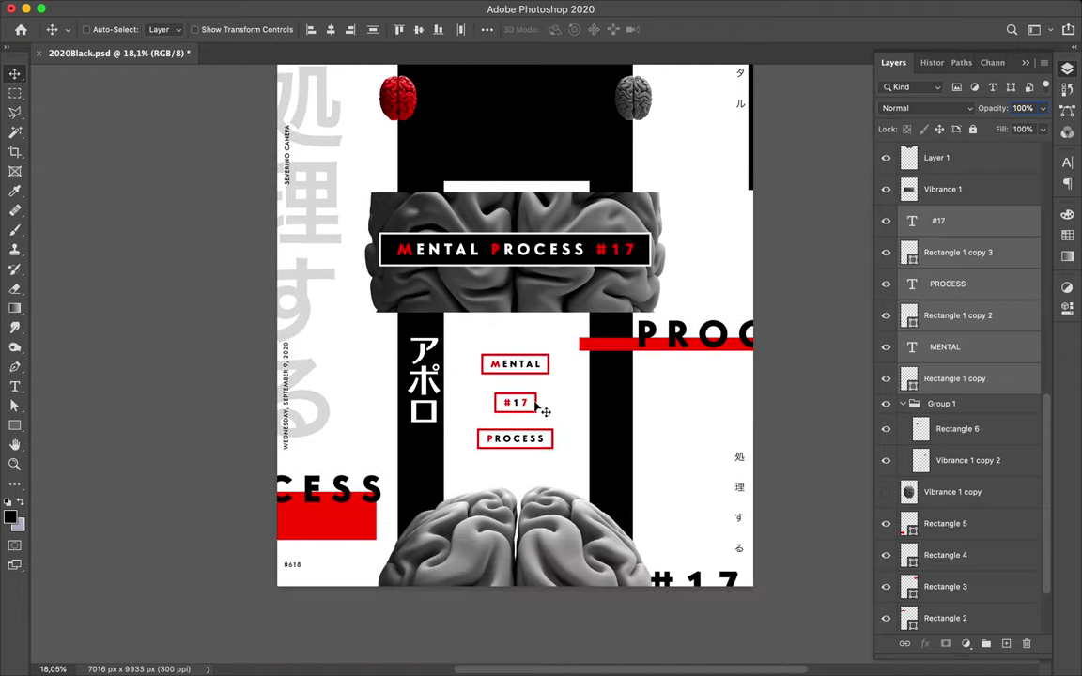
scroll(541, 410, up, 2)
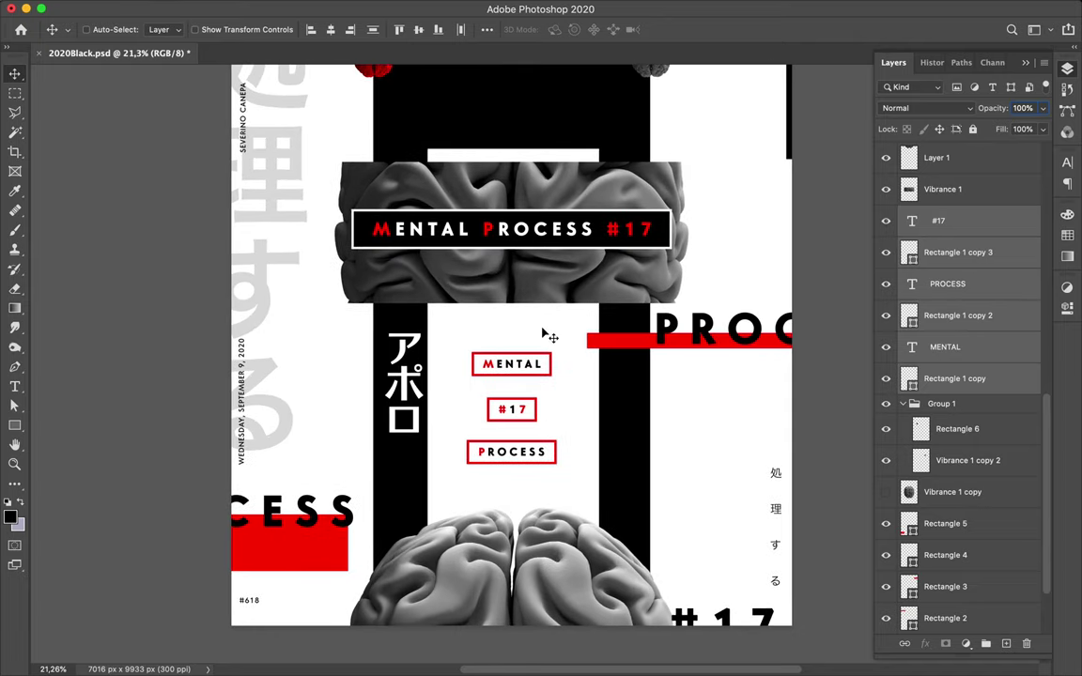
scroll(958, 568, down, 3)
scroll(958, 573, up, 2)
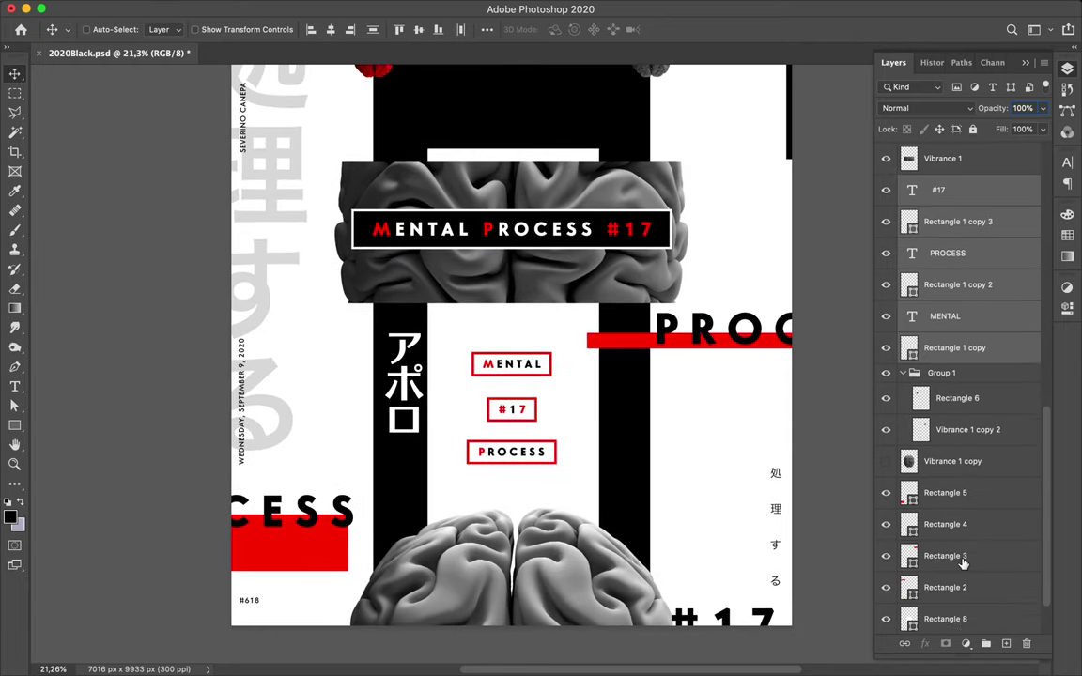
scroll(958, 584, down, 2)
- Add a new empty layer directly above Rectangle 9
click(956, 586)
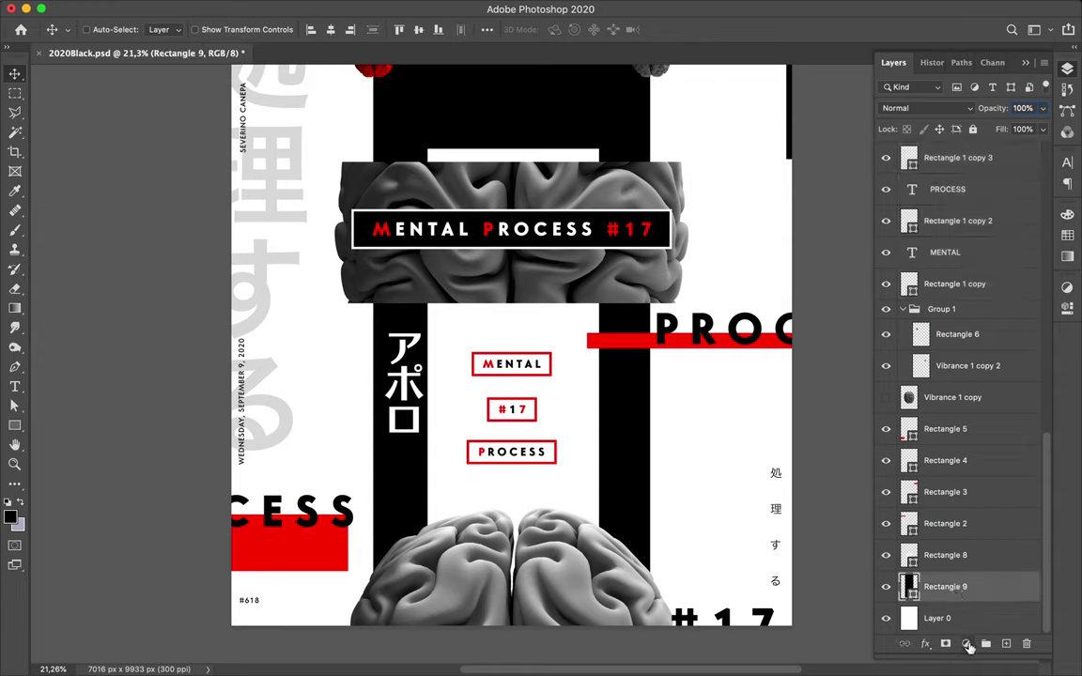
click(1006, 643)
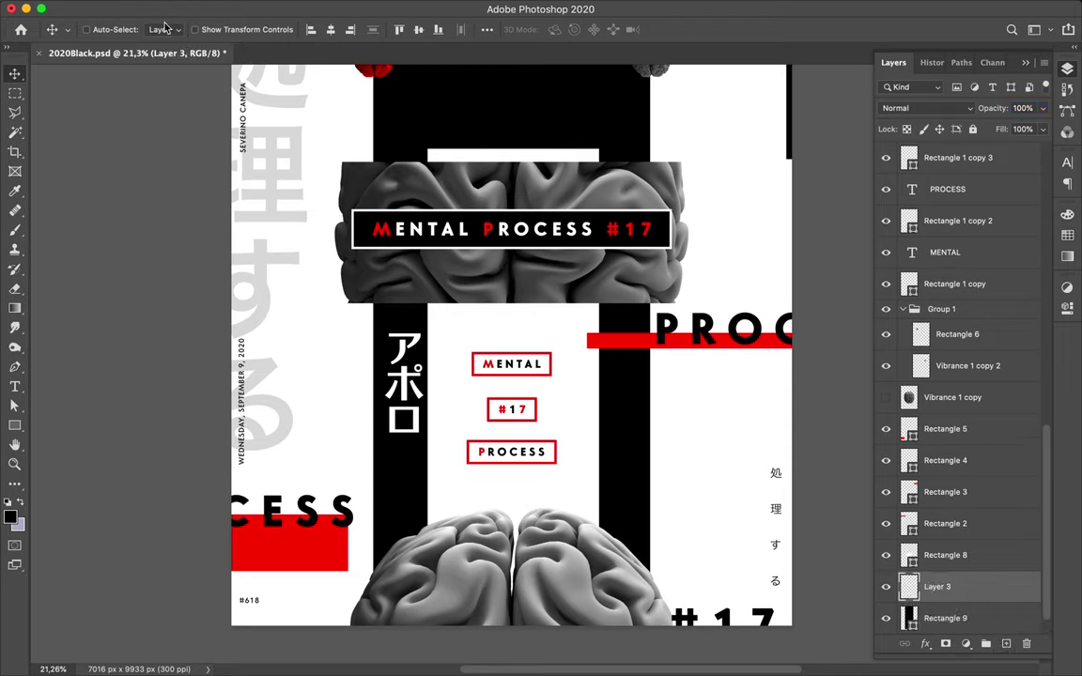
key(b)
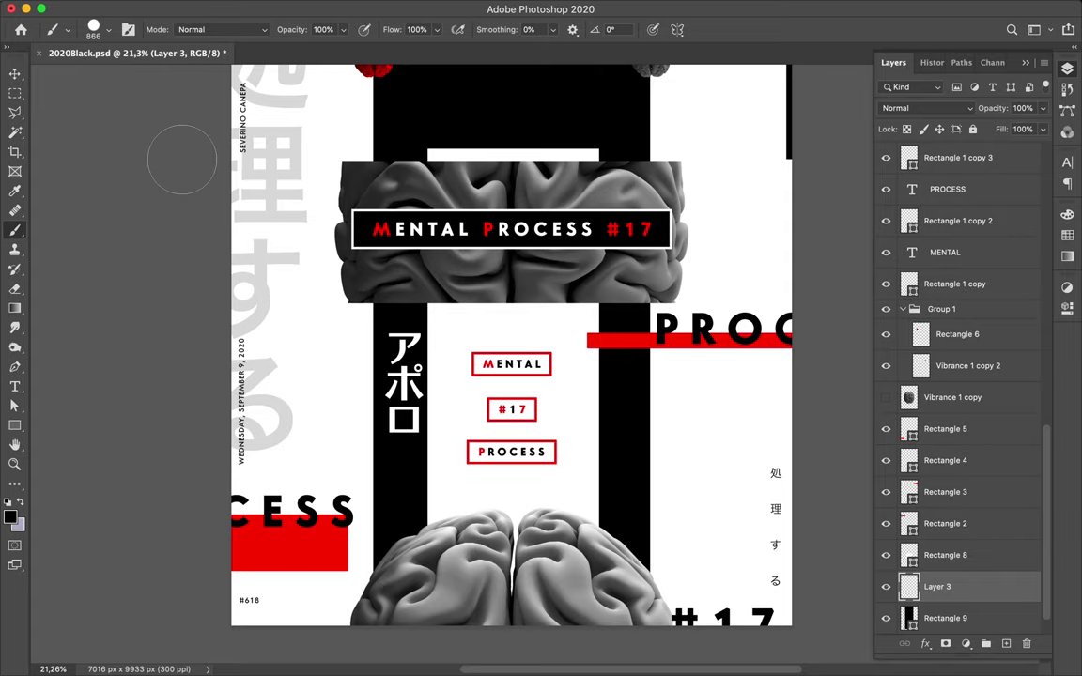
- Choose the Subtle Grunge 7 brush from the Subtle Grunge brush set
click(106, 35)
scroll(103, 281, down, 5)
scroll(110, 306, down, 3)
scroll(110, 306, down, 3)
scroll(110, 307, down, 3)
scroll(110, 305, down, 4)
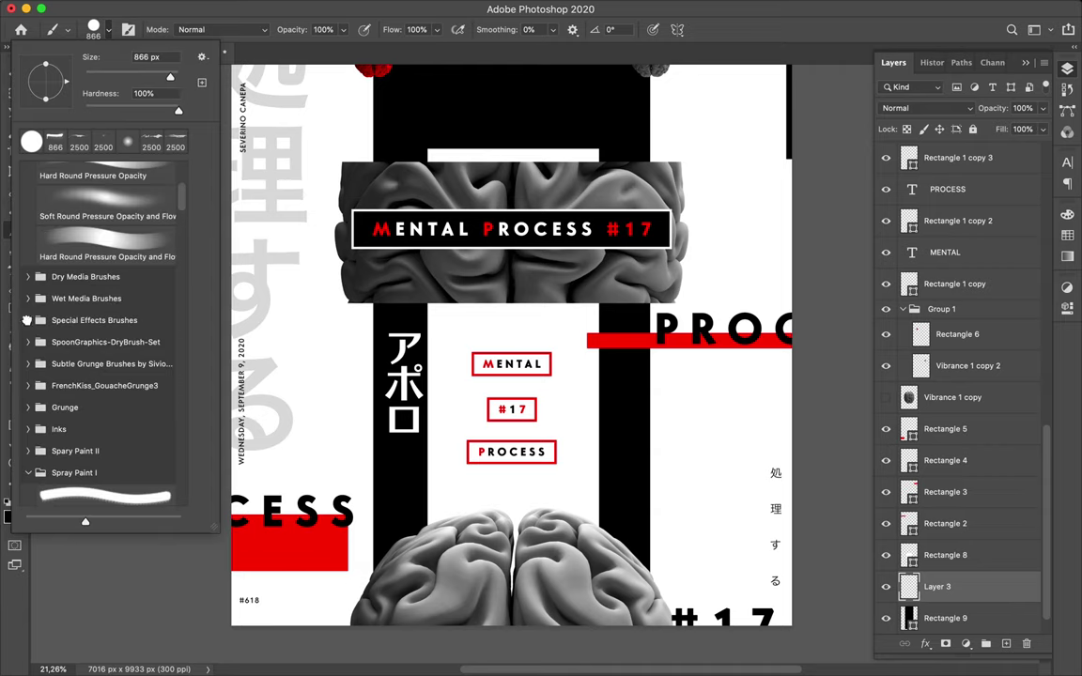
click(27, 320)
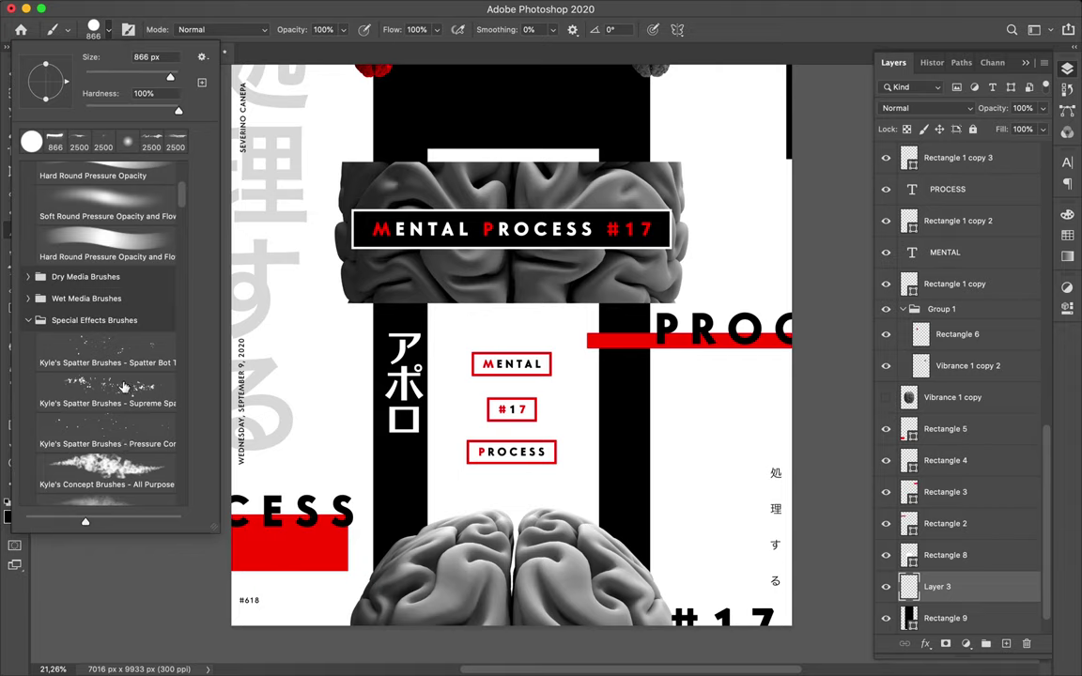
scroll(126, 283, down, 2)
scroll(126, 283, down, 2)
scroll(126, 283, down, 3)
scroll(126, 283, down, 1)
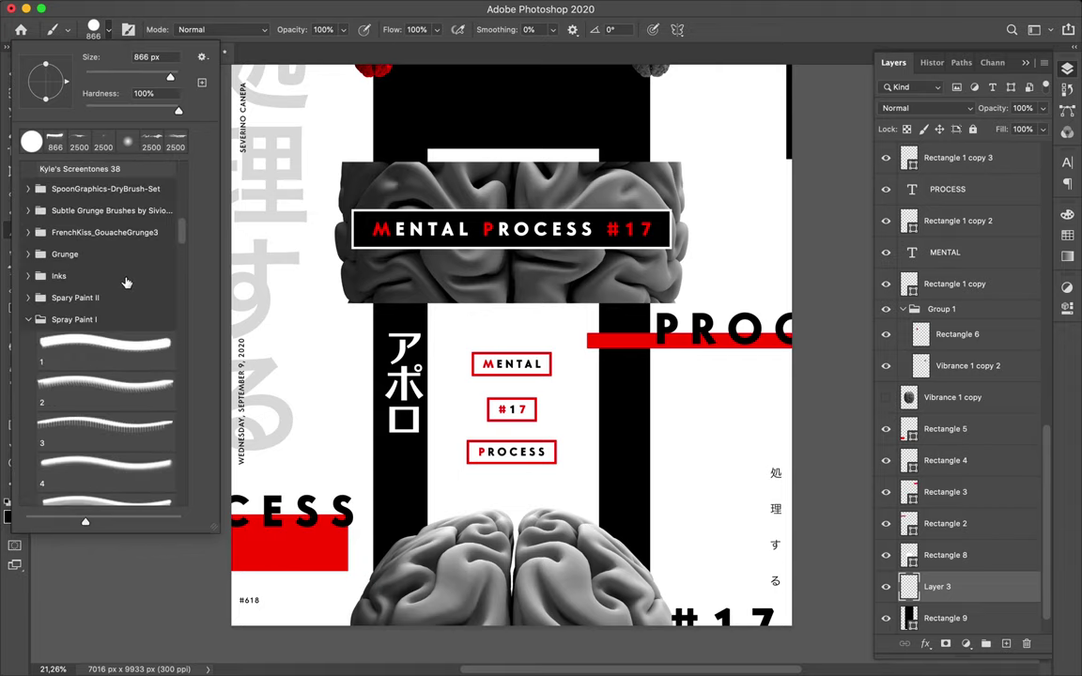
scroll(126, 283, down, 1)
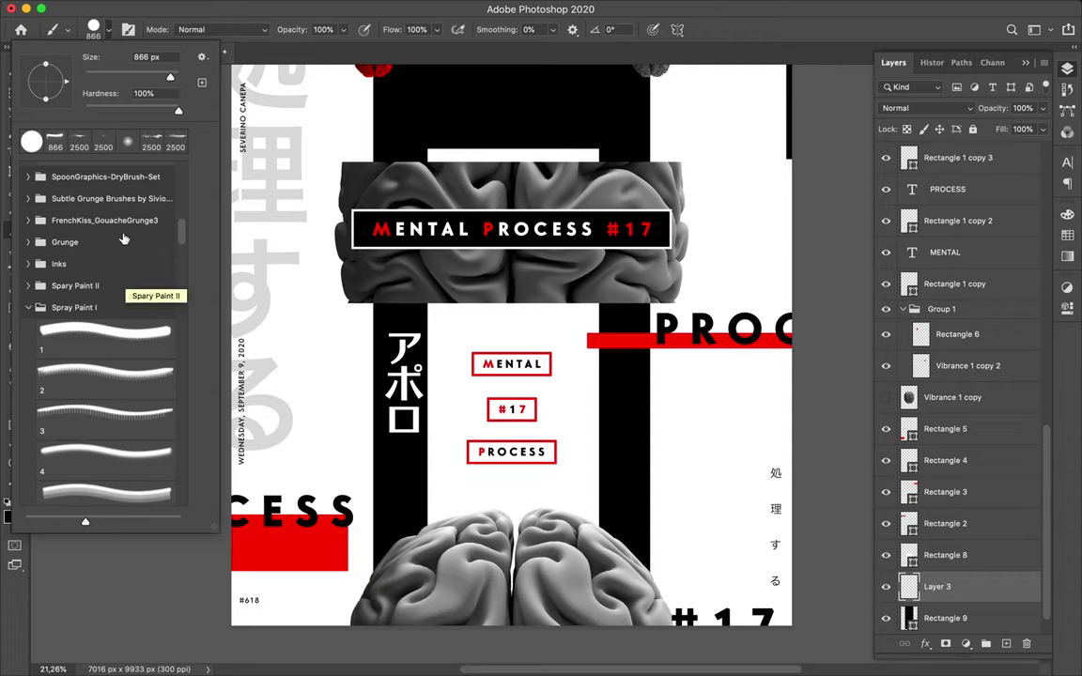
click(29, 198)
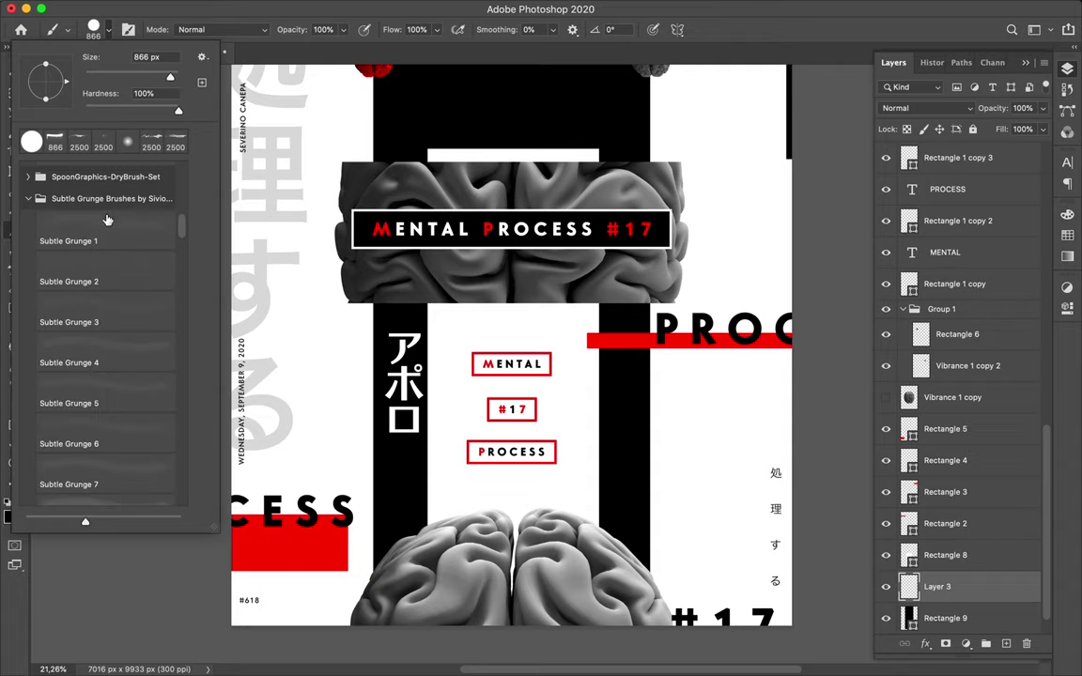
scroll(107, 214, down, 1)
scroll(106, 214, down, 1)
click(112, 352)
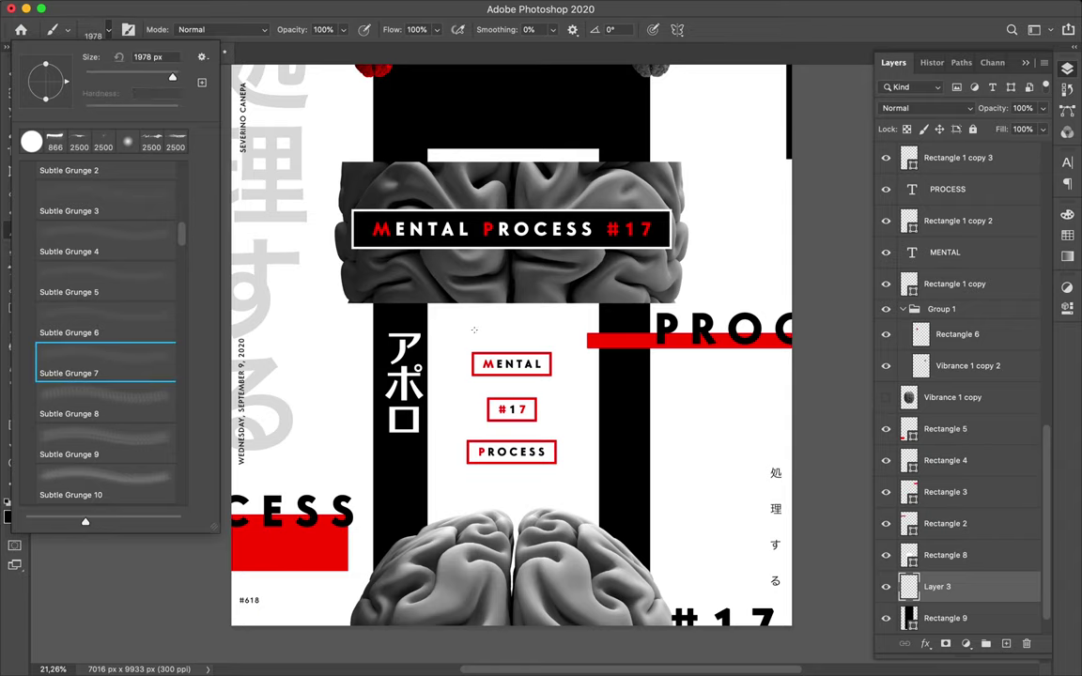
scroll(474, 362, down, 2)
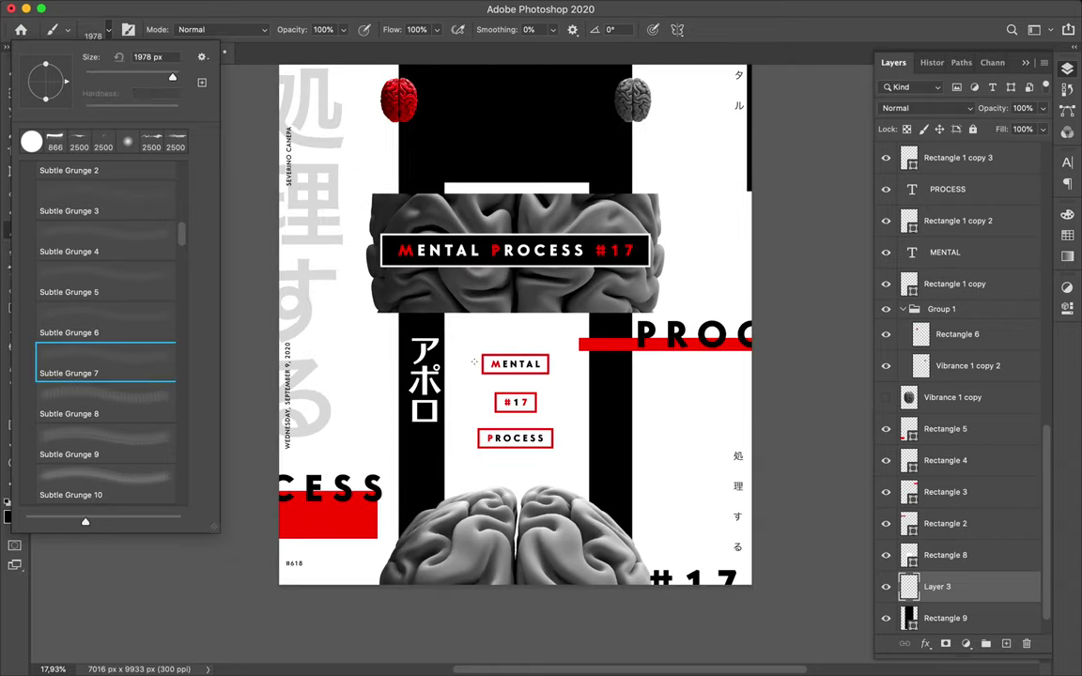
- Set the foreground colour to pure red
click(10, 515)
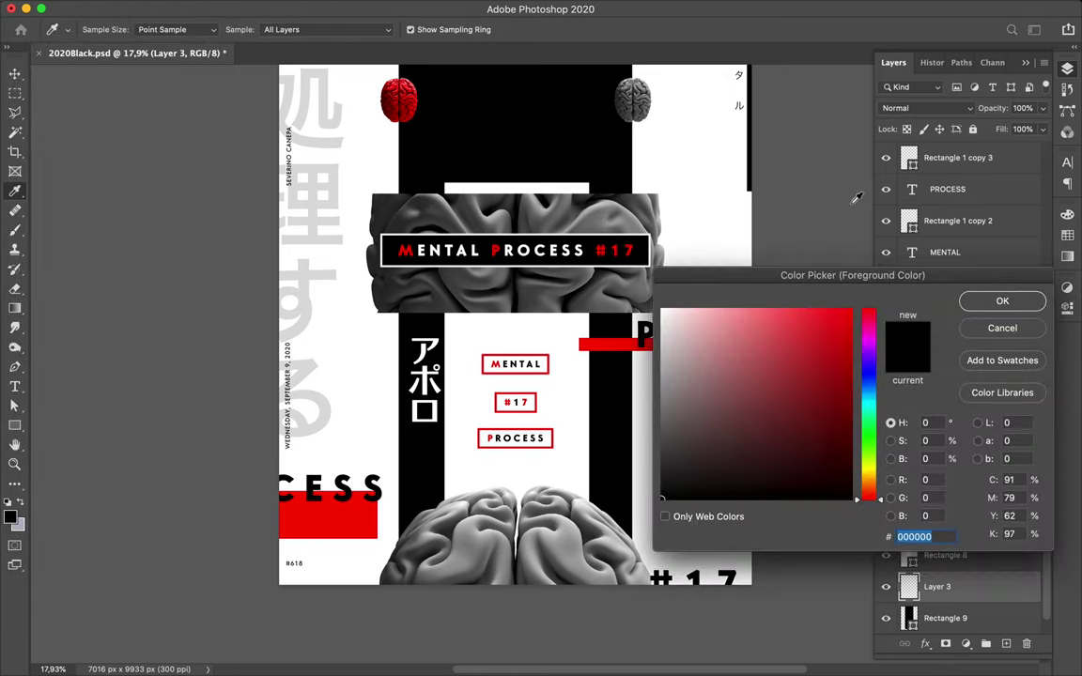
click(849, 311)
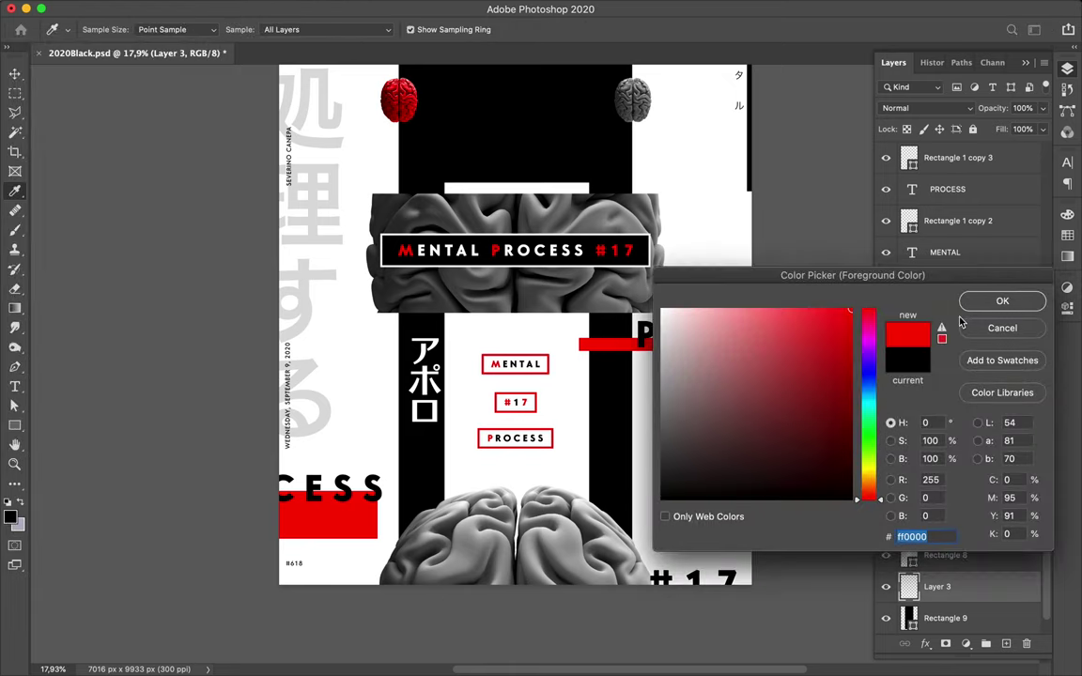
click(1001, 300)
click(1067, 235)
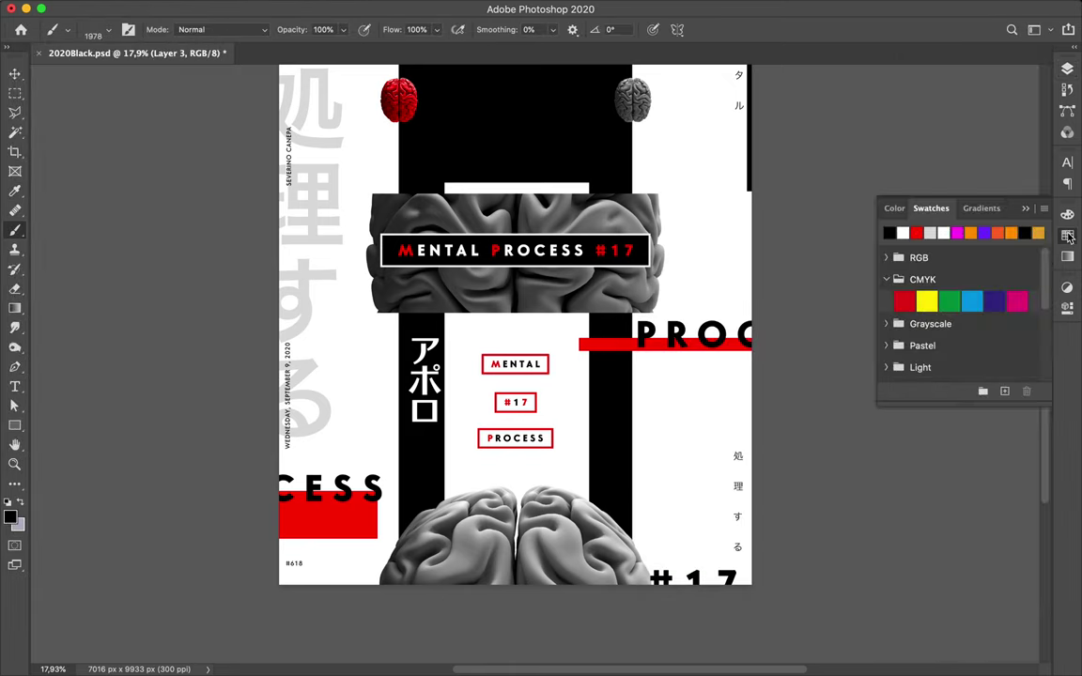
click(916, 232)
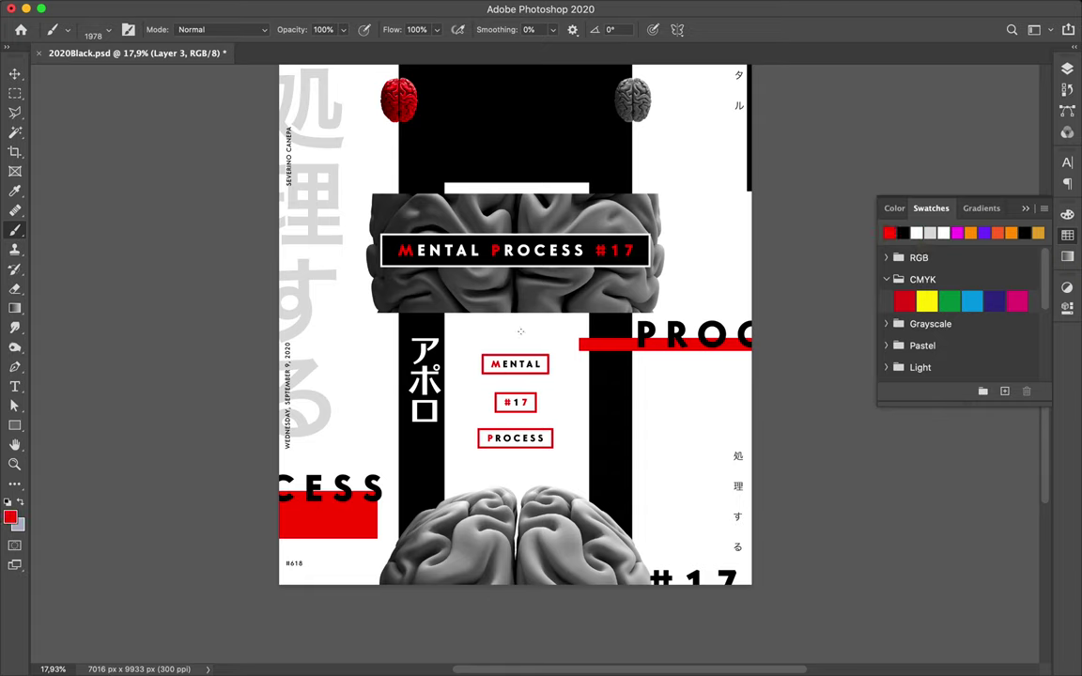
- Paint faint red grunge texture left of the black bar and shift it up and right
scroll(465, 324, up, 2)
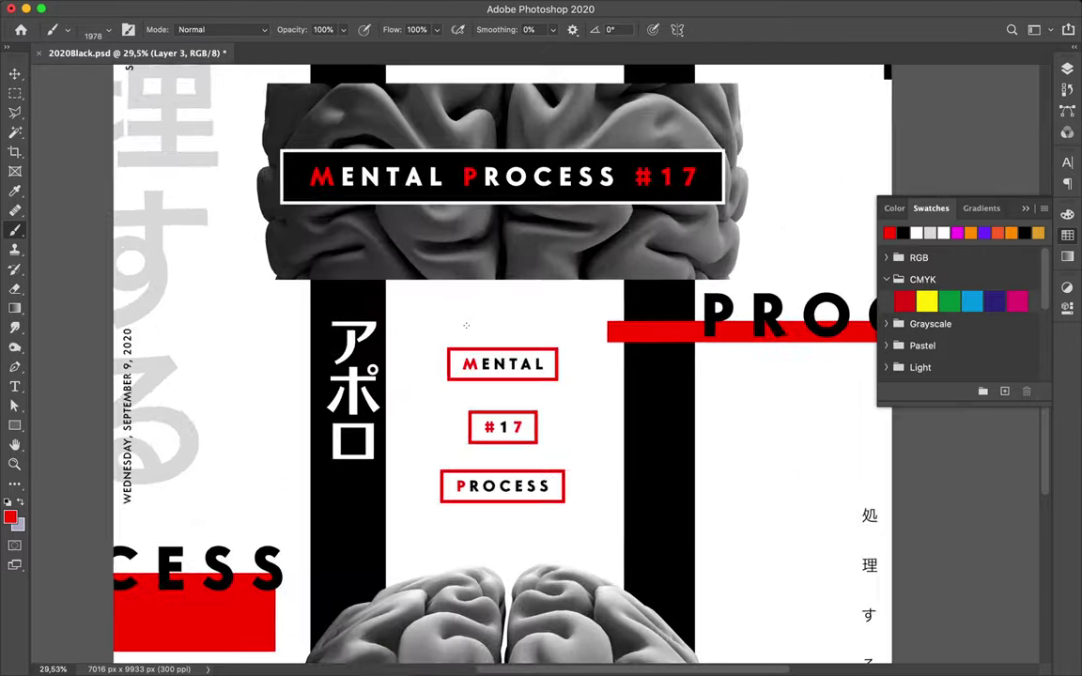
scroll(466, 324, up, 2)
scroll(466, 324, up, 1)
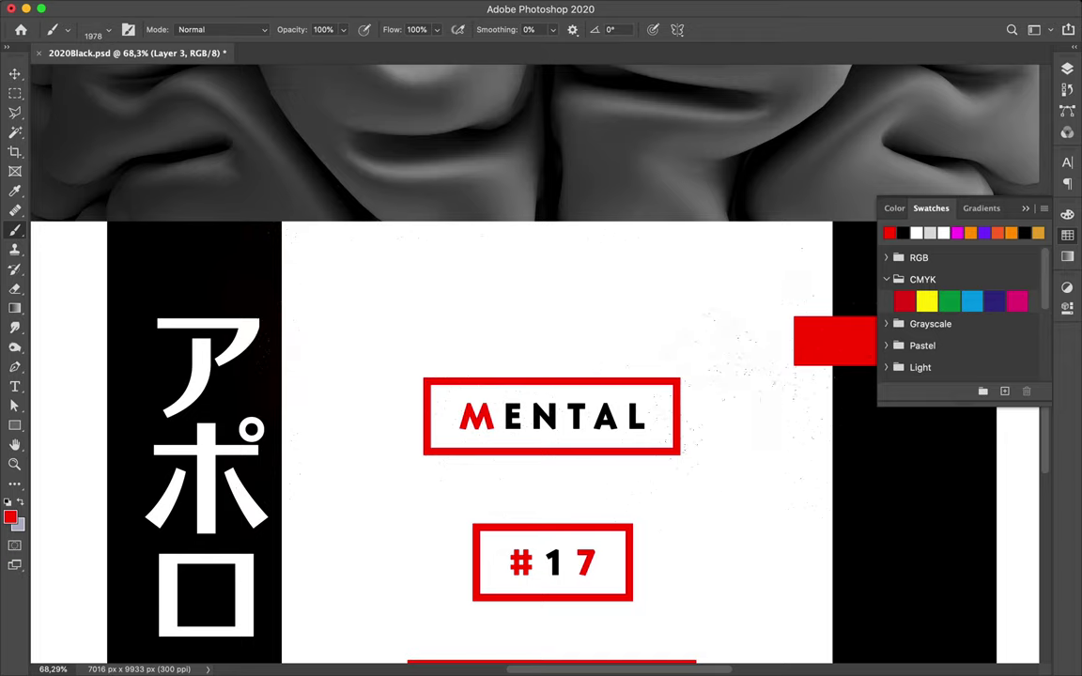
scroll(479, 404, down, 1)
scroll(478, 403, down, 1)
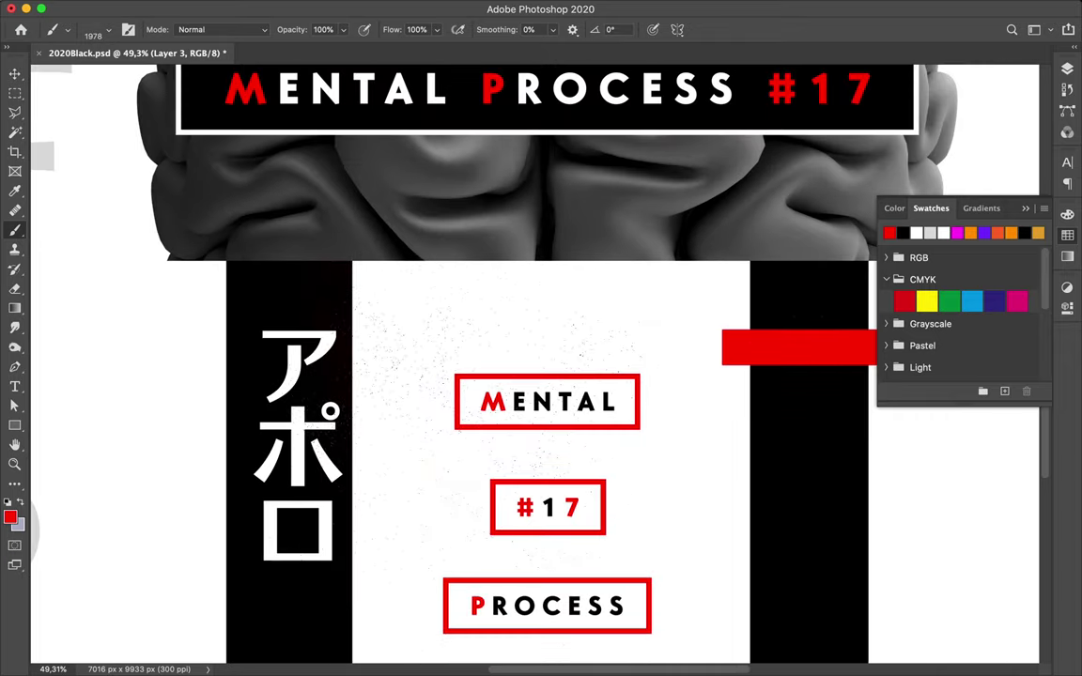
scroll(479, 403, down, 1)
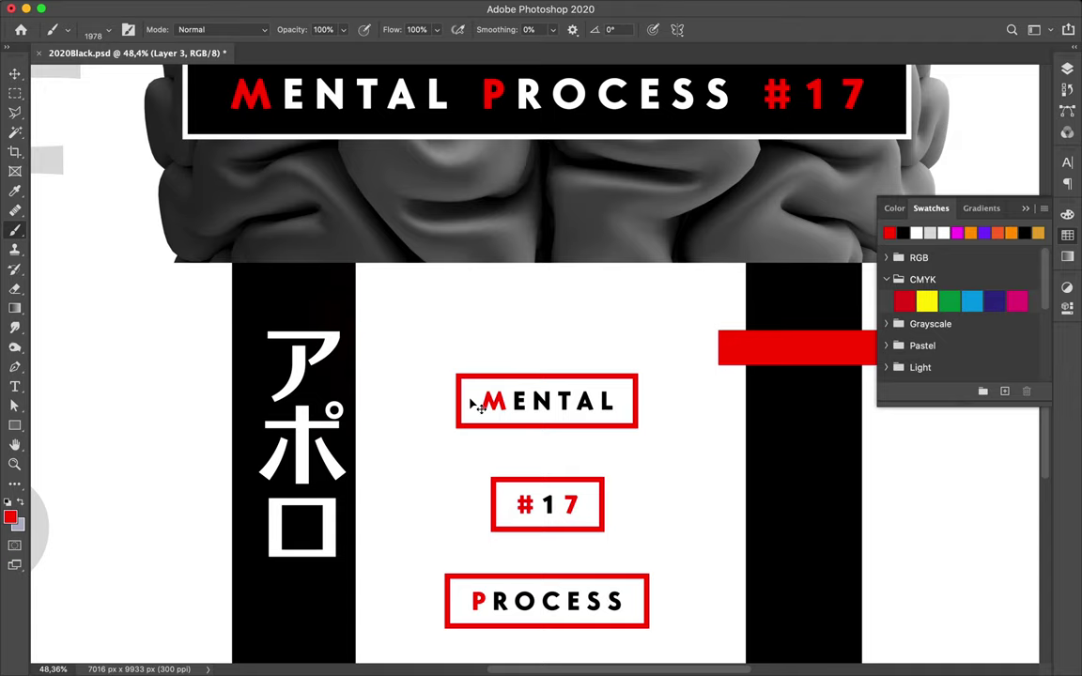
scroll(536, 366, down, 1)
scroll(536, 367, down, 1)
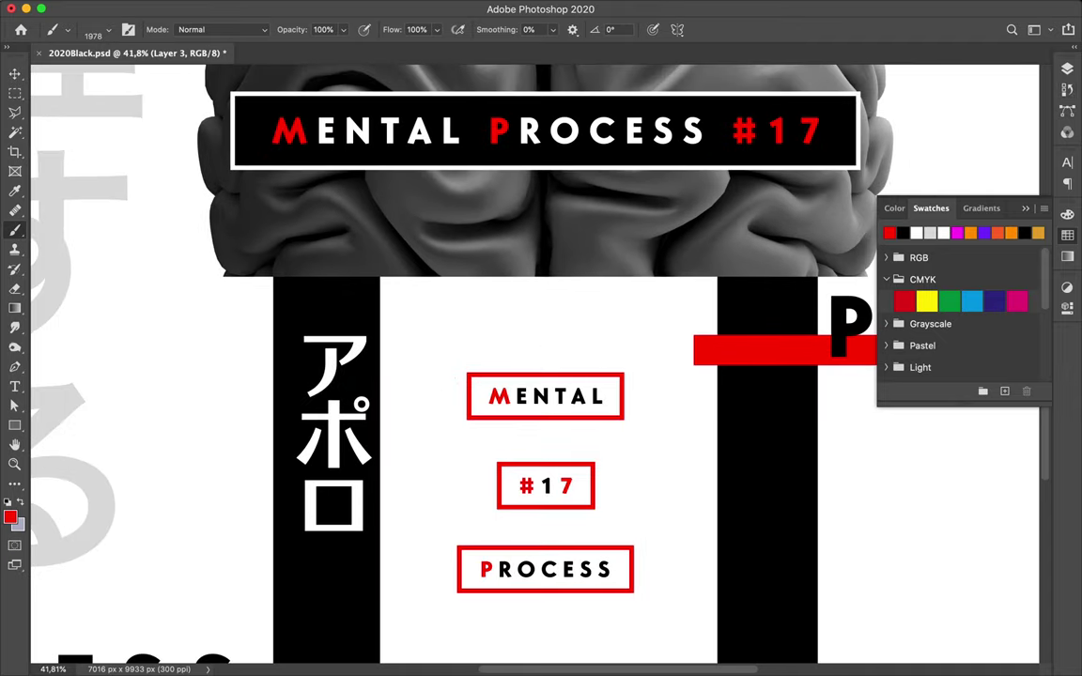
drag(197, 319, 141, 361)
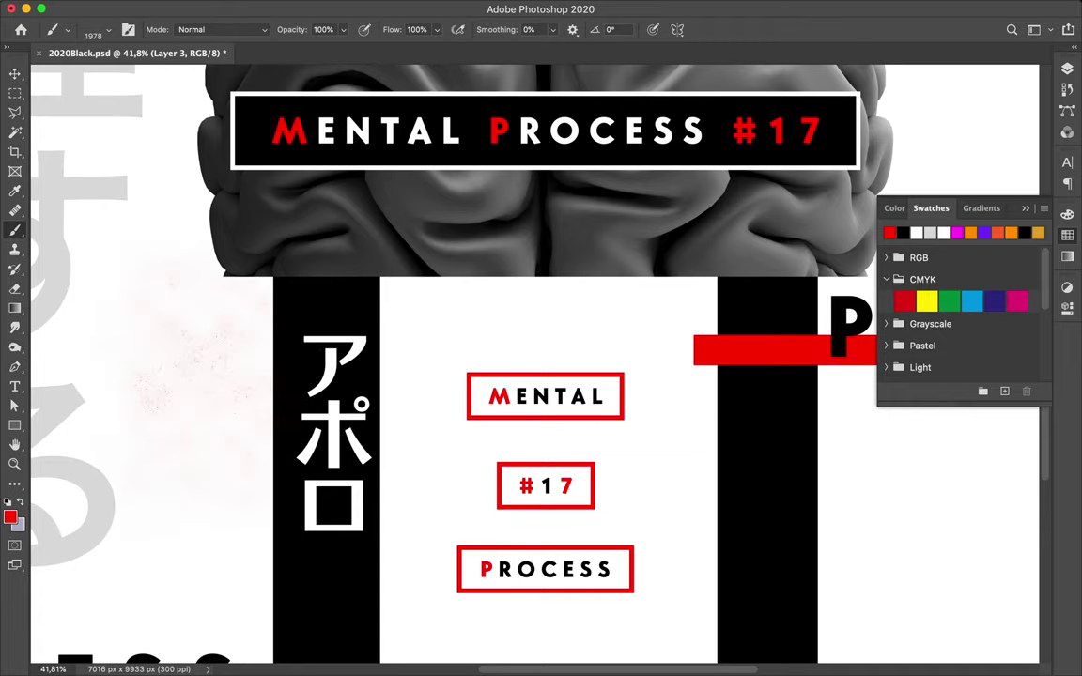
scroll(534, 361, down, 1)
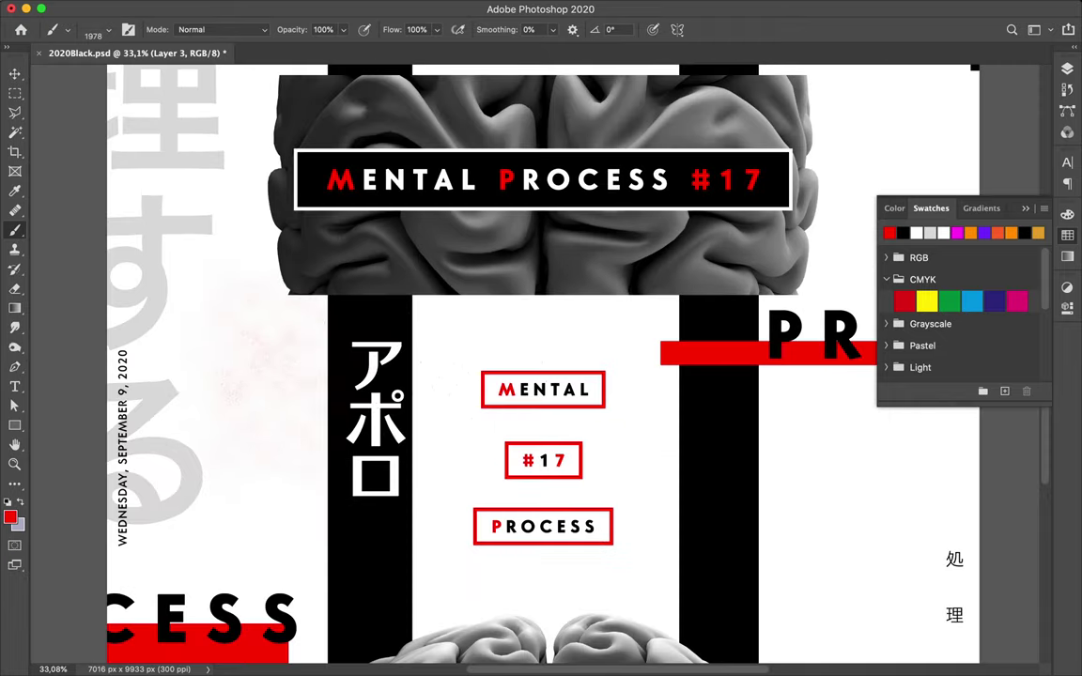
scroll(534, 360, down, 1)
key(v)
drag(299, 396, 316, 369)
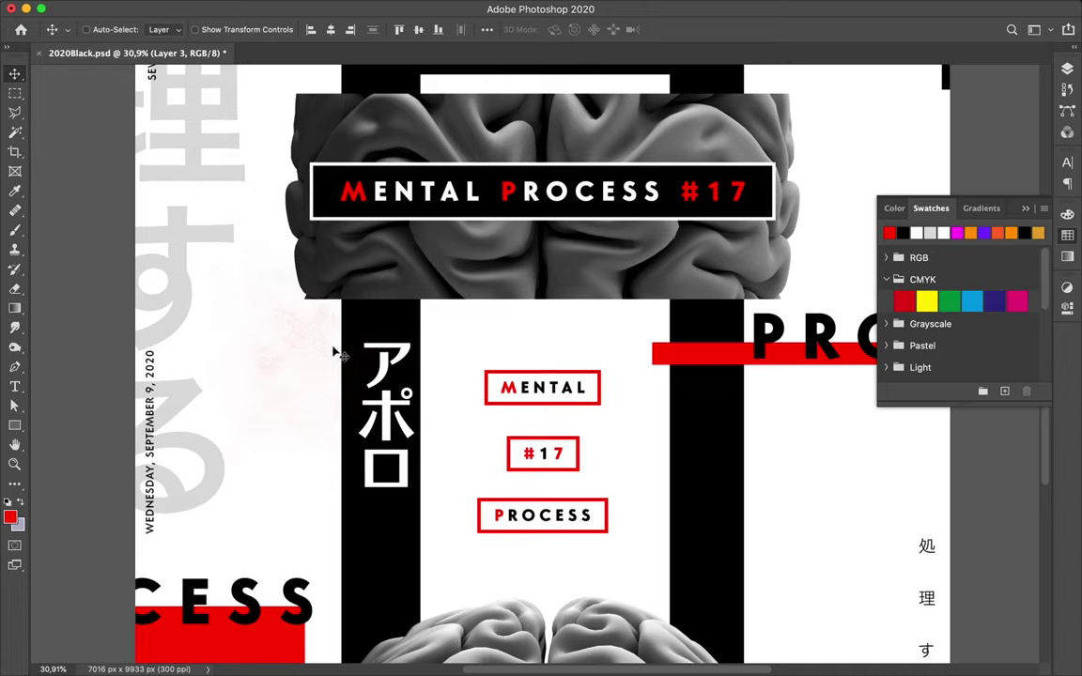
- Dab a faint pink grunge texture on the poster with the Subtle Grunge 8 brush
key(b)
click(108, 31)
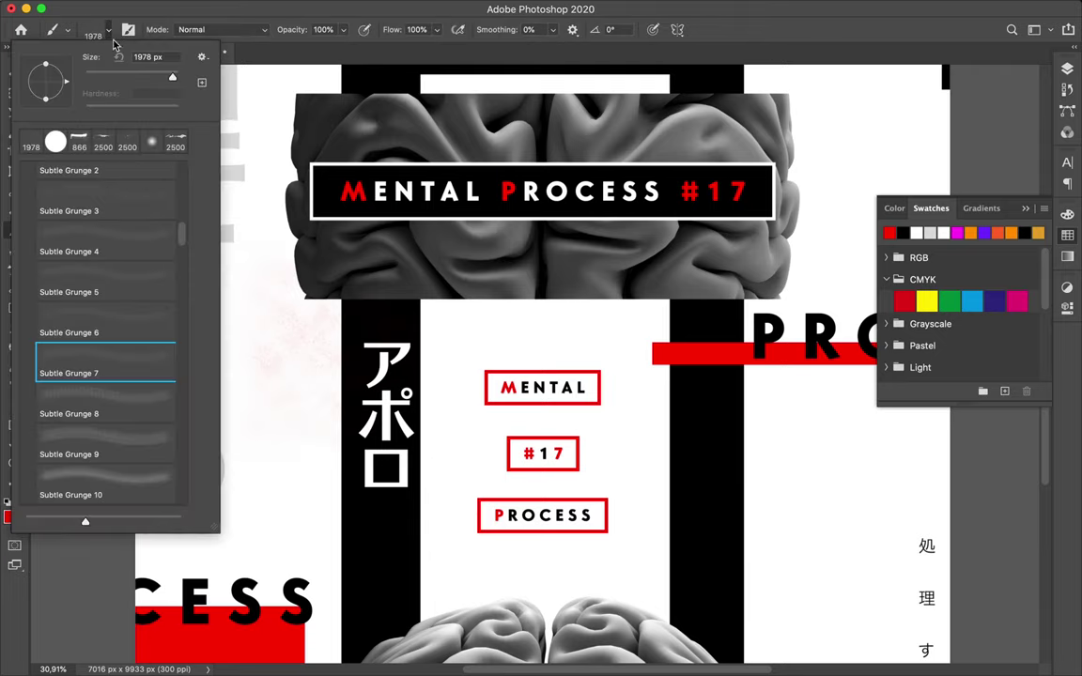
click(91, 402)
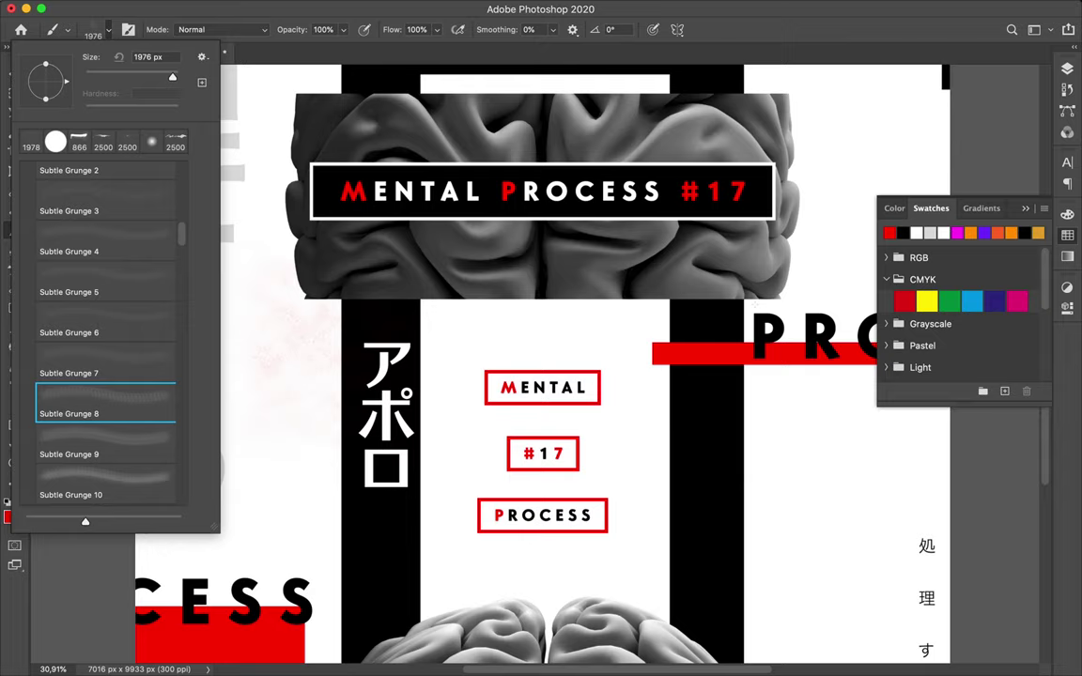
click(801, 302)
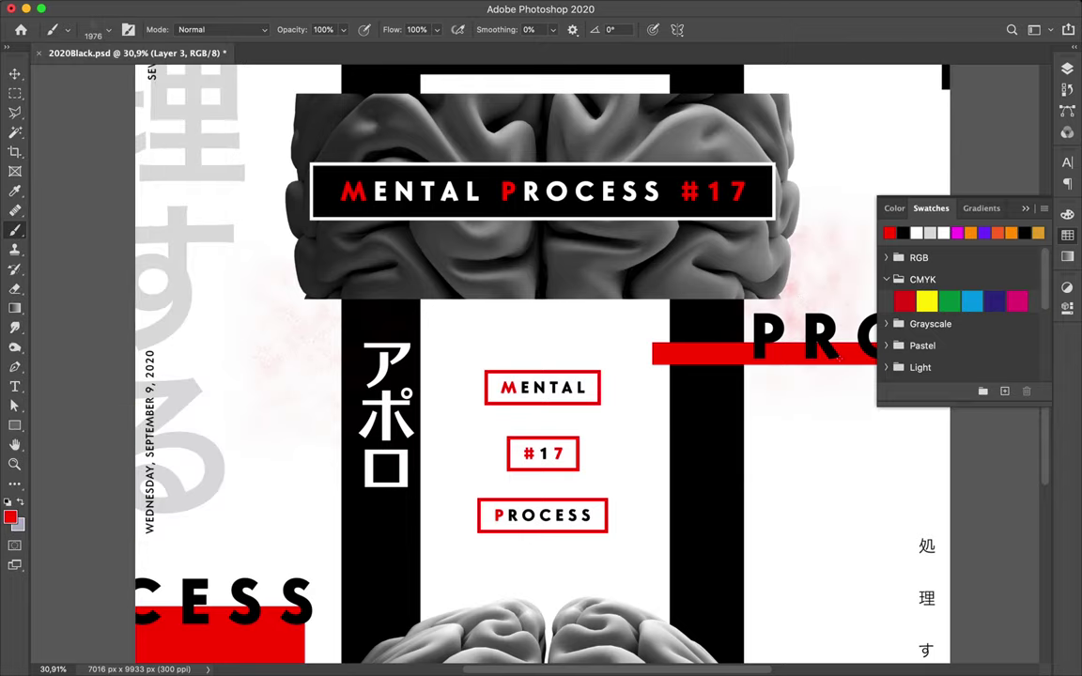
scroll(840, 358, down, 3)
scroll(838, 358, down, 2)
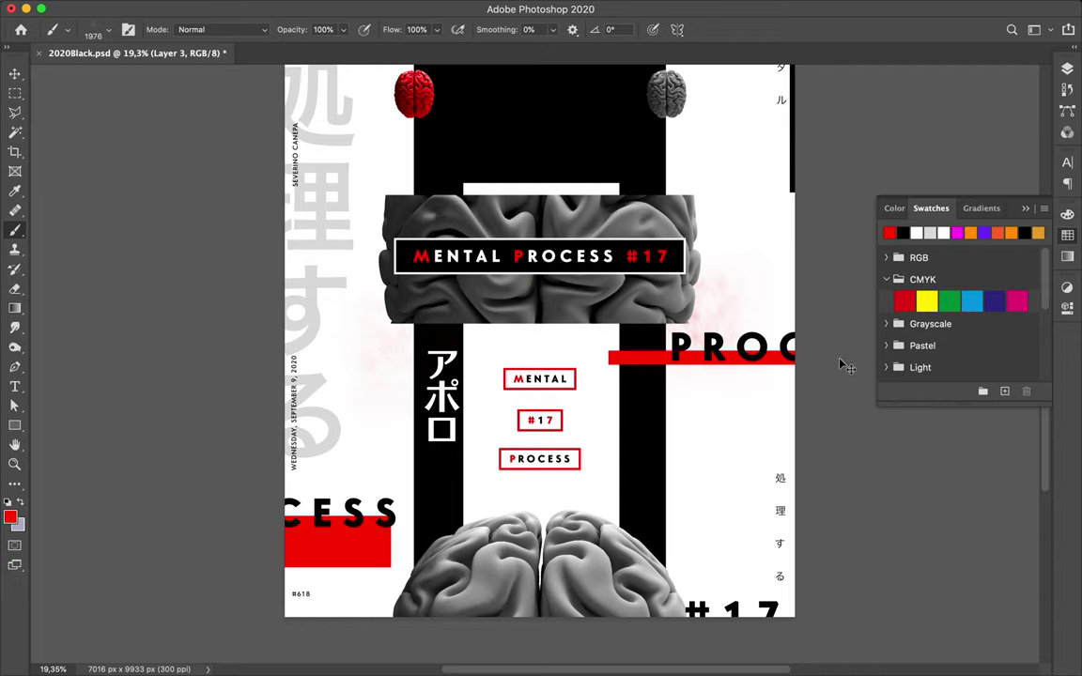
- Add a new Layer 4 and place it just below the MENTAL text layer
click(1067, 69)
click(1006, 644)
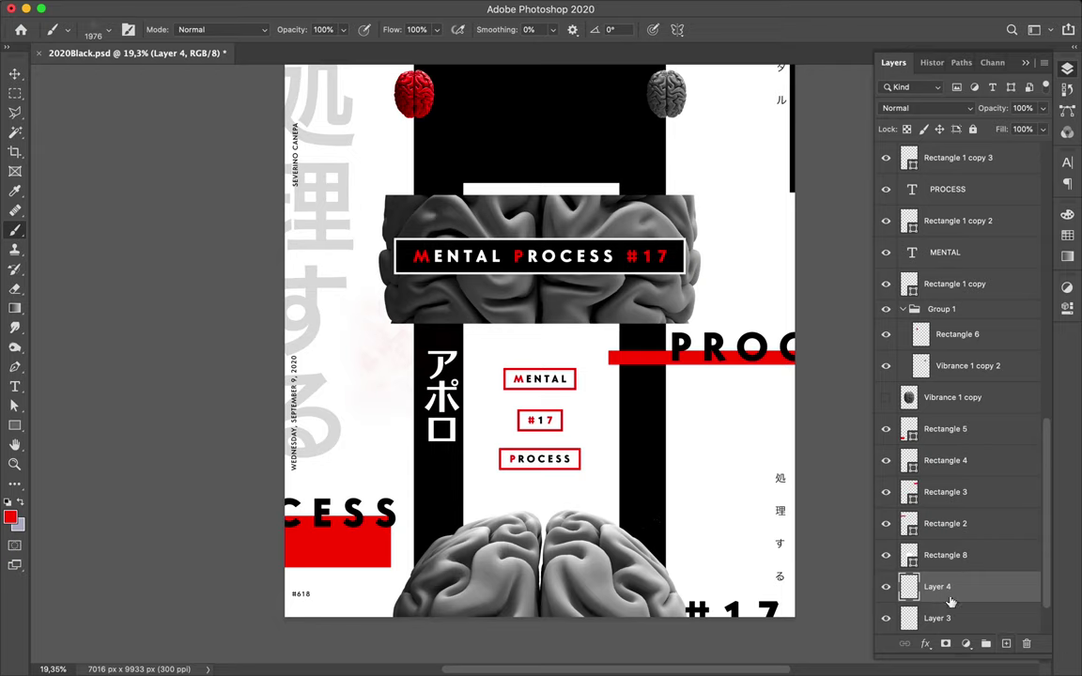
mouse_move(950, 601)
mouse_down()
mouse_move(913, 194)
mouse_move(920, 138)
mouse_up()
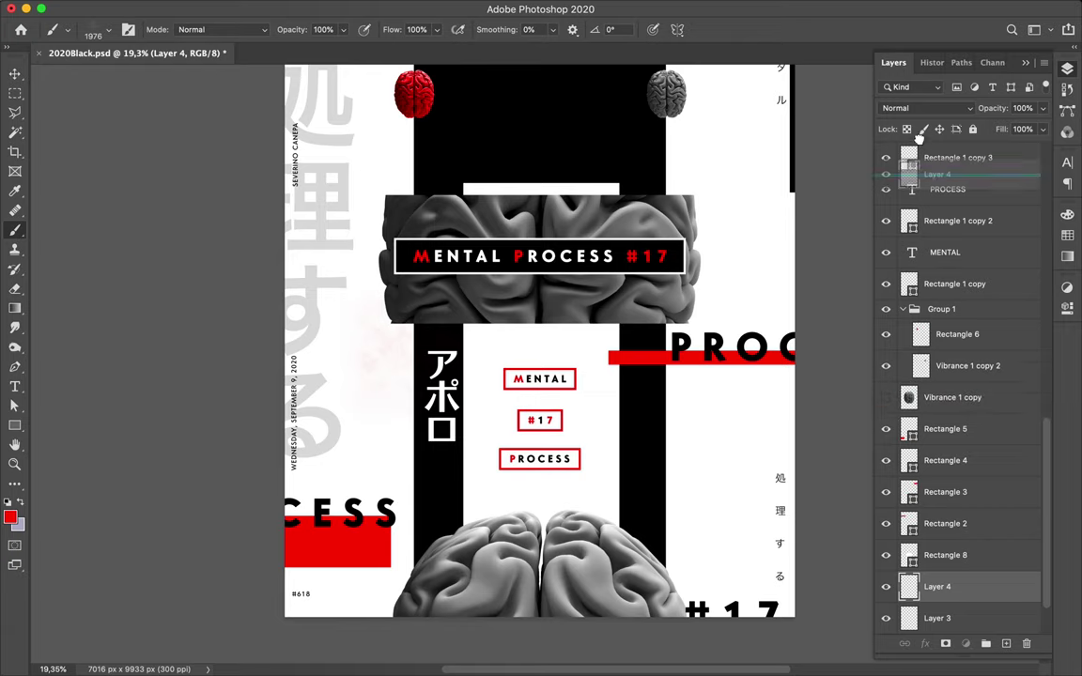
drag(919, 138, 920, 324)
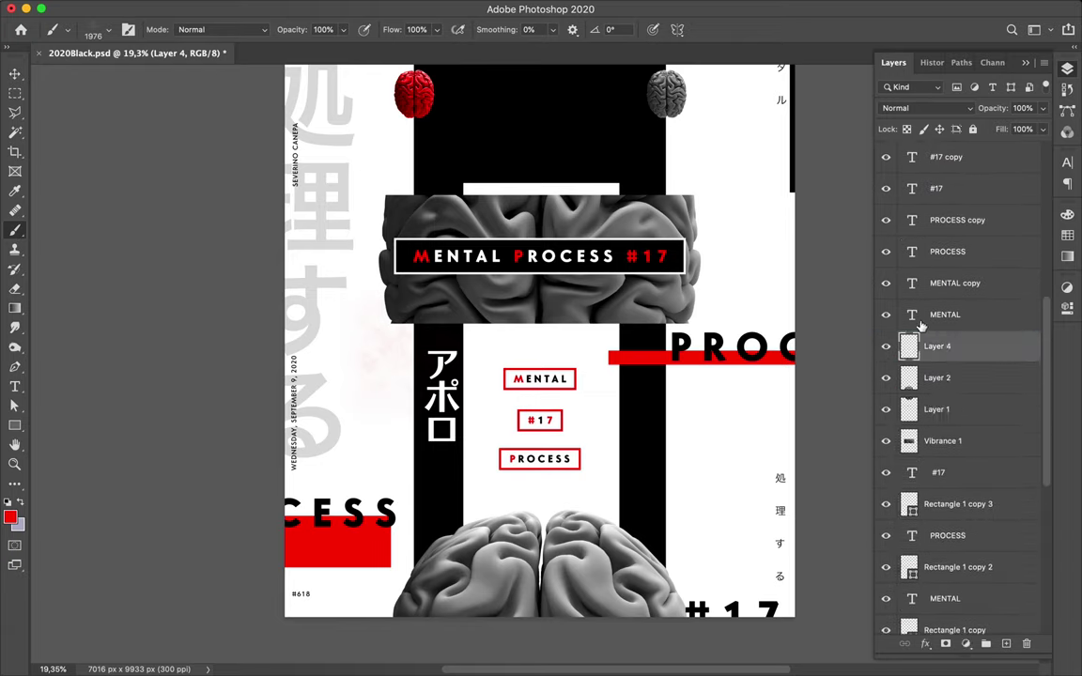
- Dab pink grunge onto Layer 4, move it lower, and place it below Layer 1
click(662, 429)
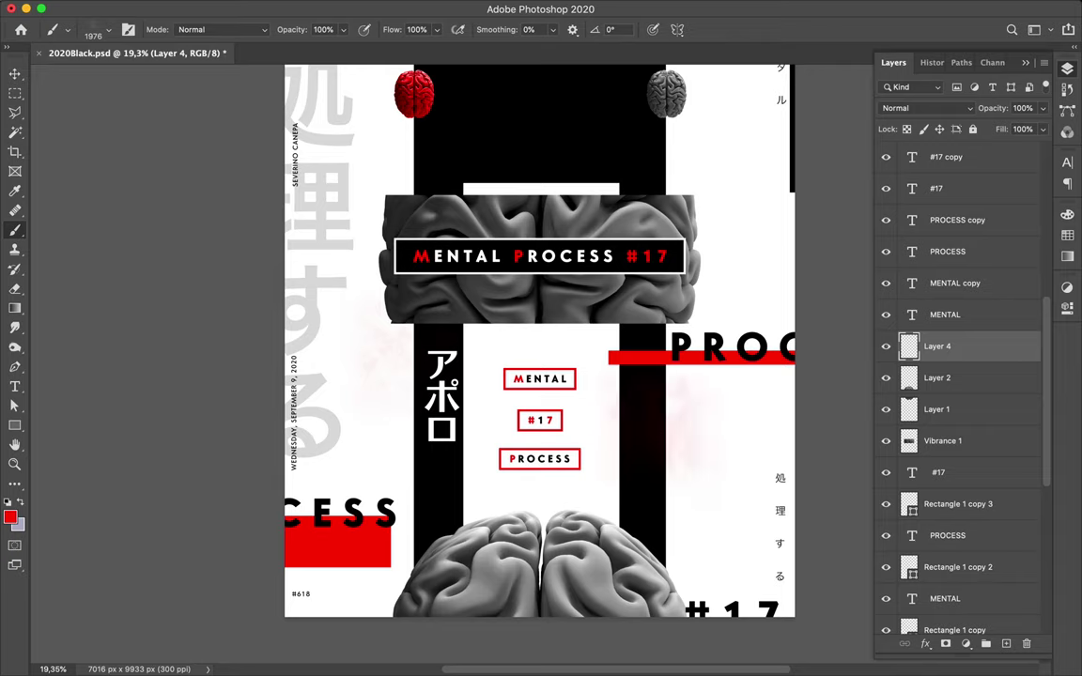
key(v)
drag(689, 463, 709, 588)
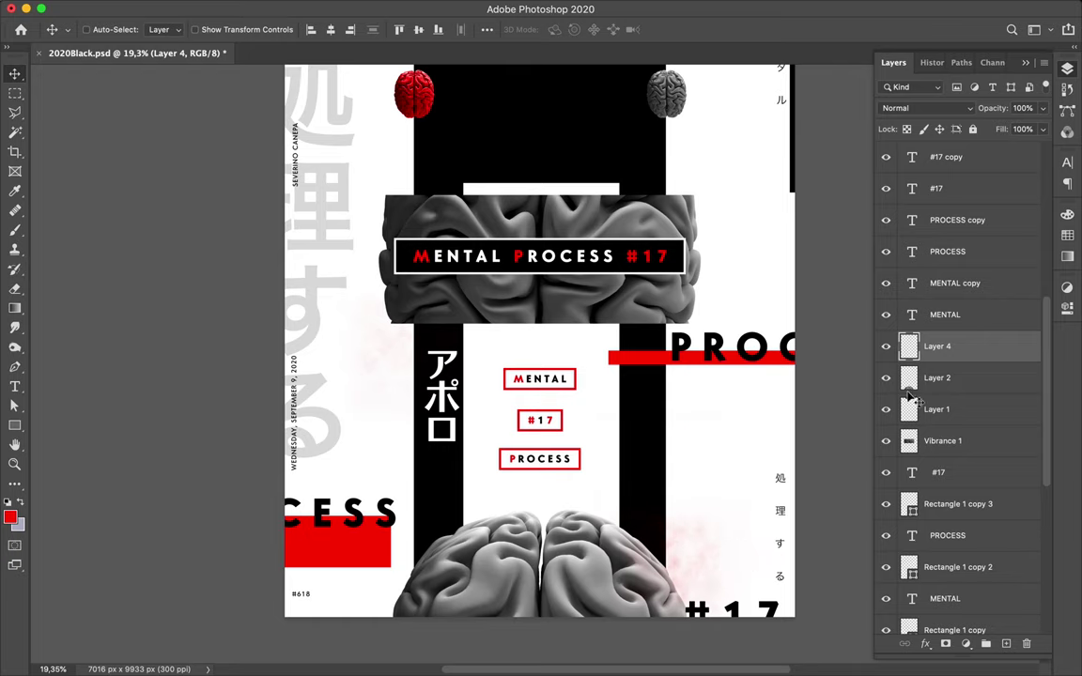
drag(958, 347, 957, 432)
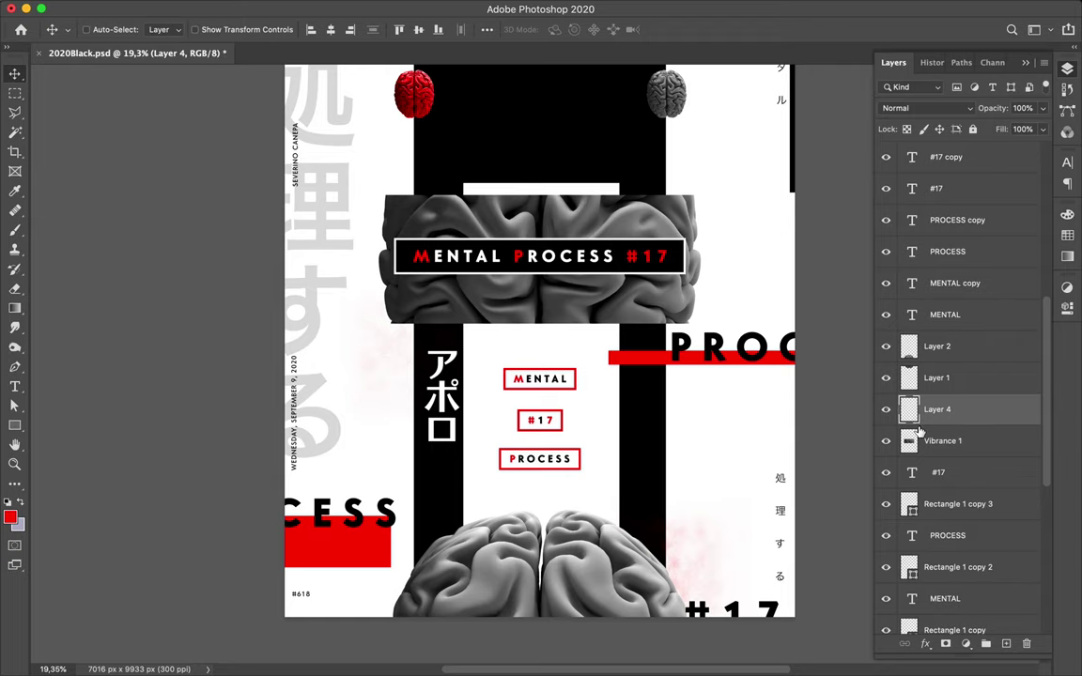
scroll(561, 479, up, 3)
scroll(566, 483, up, 1)
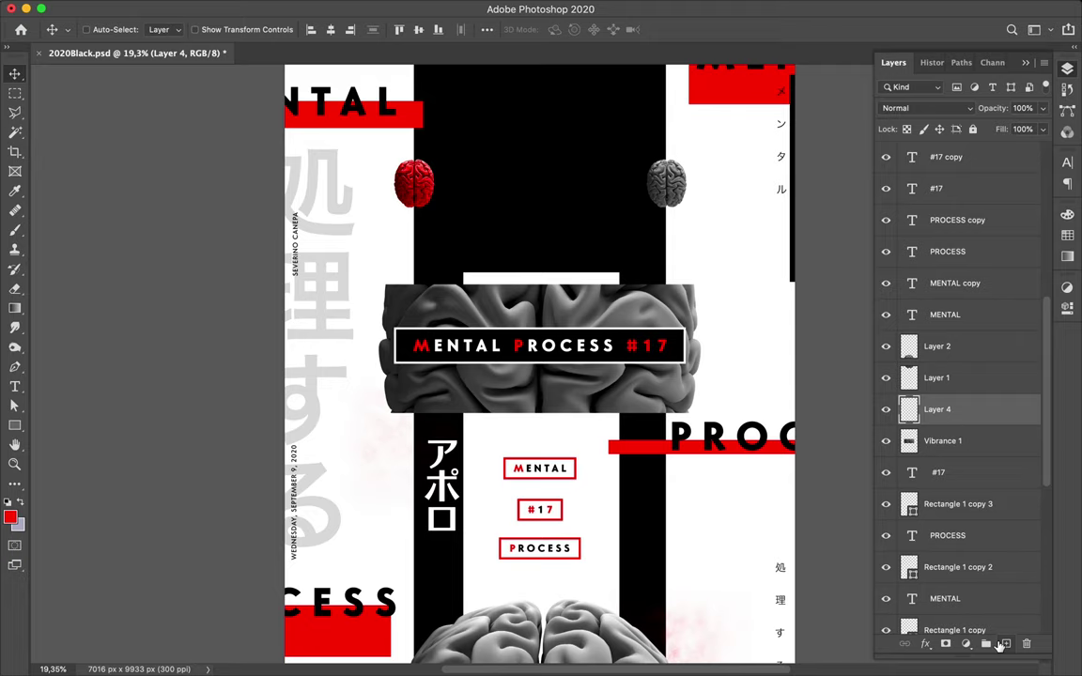
- Add a new Layer 5 and make white the painting colour
click(1003, 644)
click(8, 504)
click(20, 503)
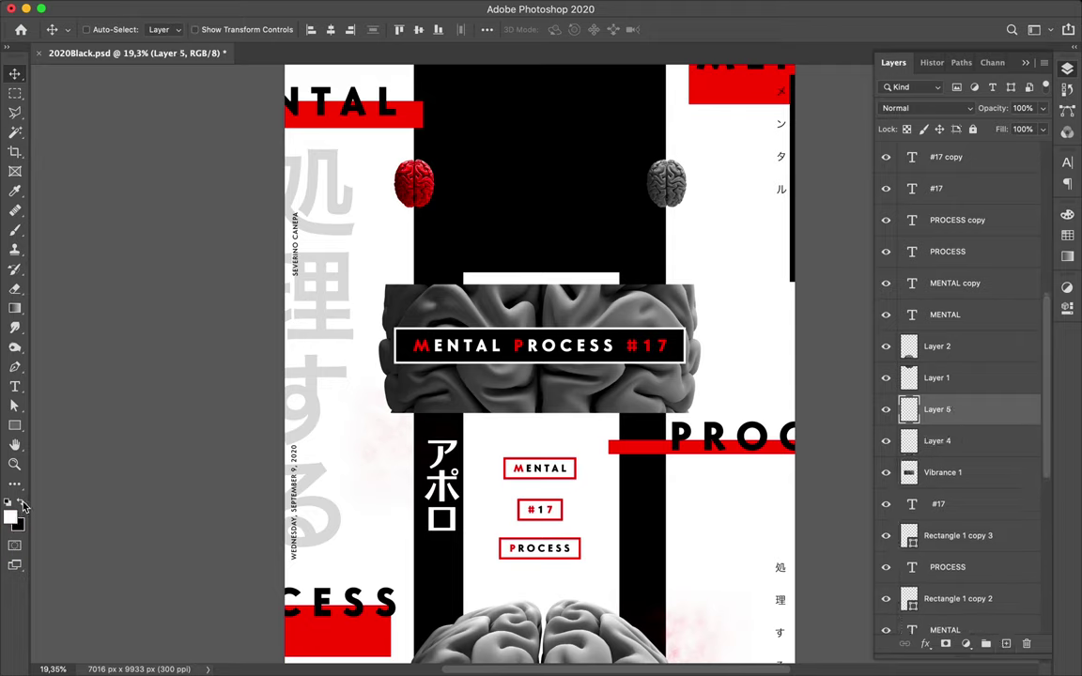
- Test the Subtle Grunge 9 brush, undo it, and switch to Subtle Grunge 10
key(b)
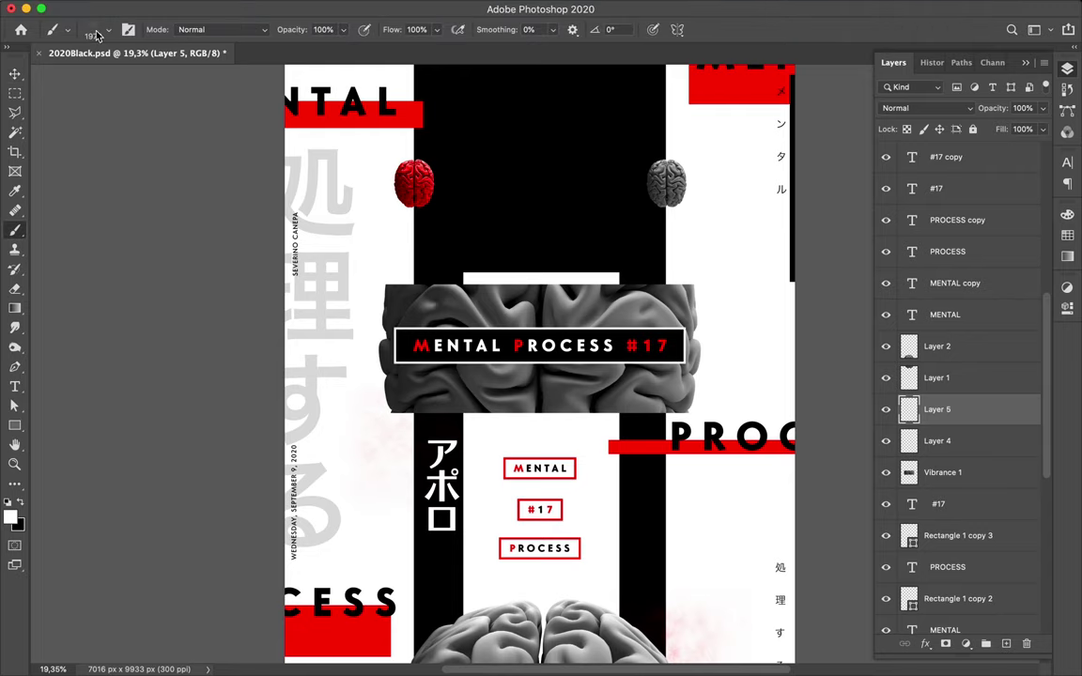
click(98, 29)
click(132, 443)
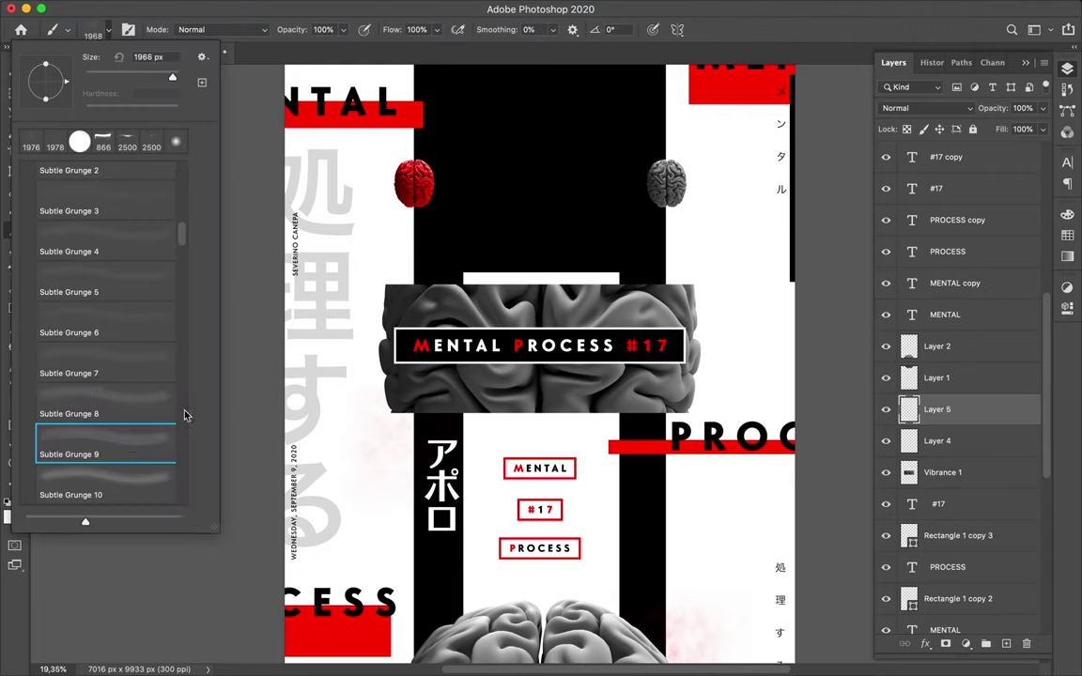
click(540, 240)
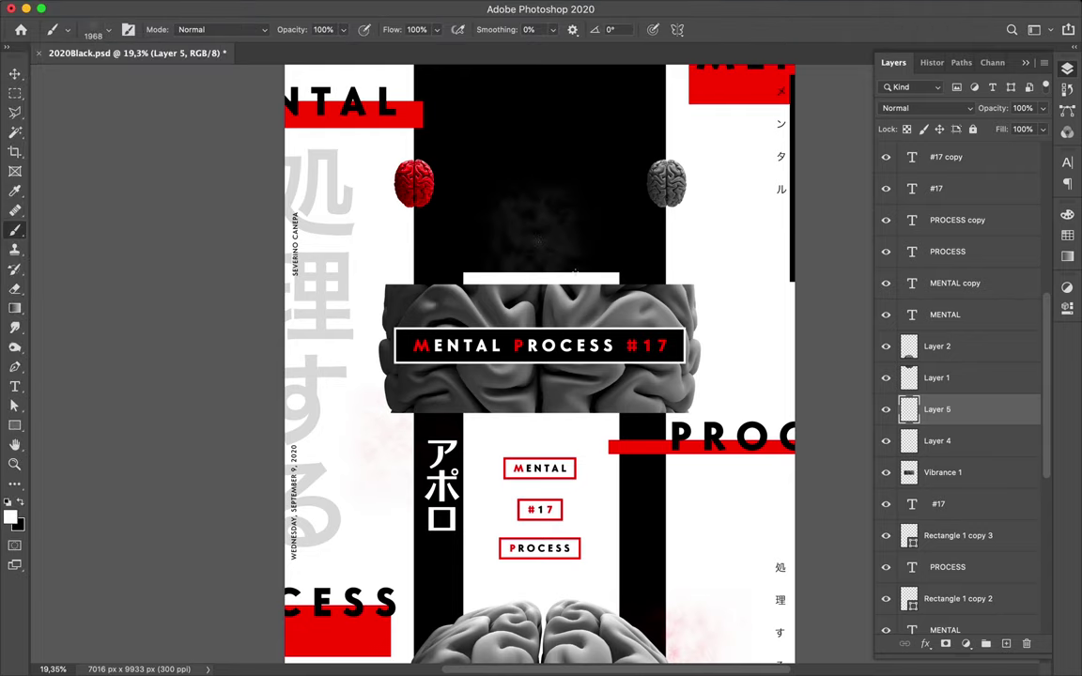
key(ctrl+z)
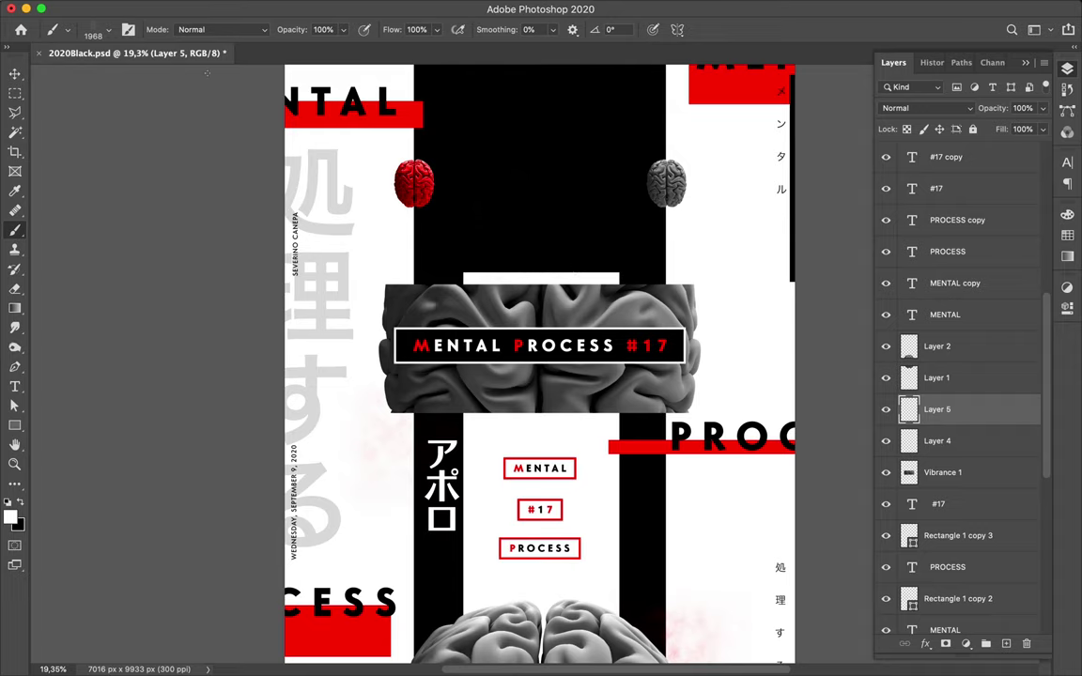
click(112, 34)
click(106, 479)
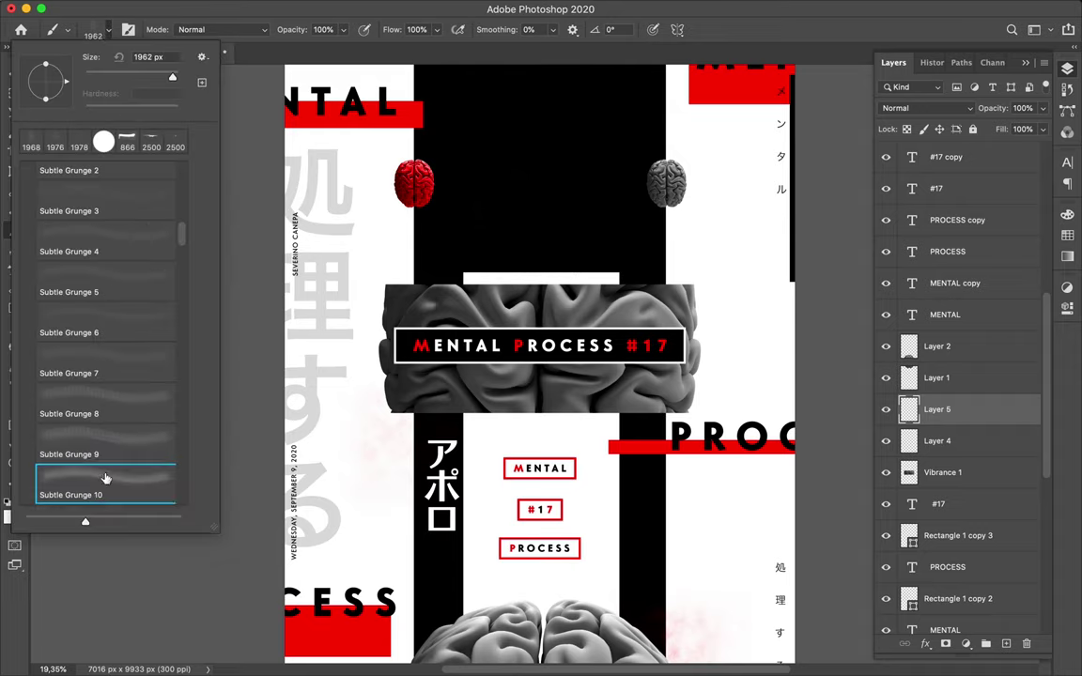
- Dab a faint white grunge cloud in the black area above the banner
key(XF86MonBrightnessUp)
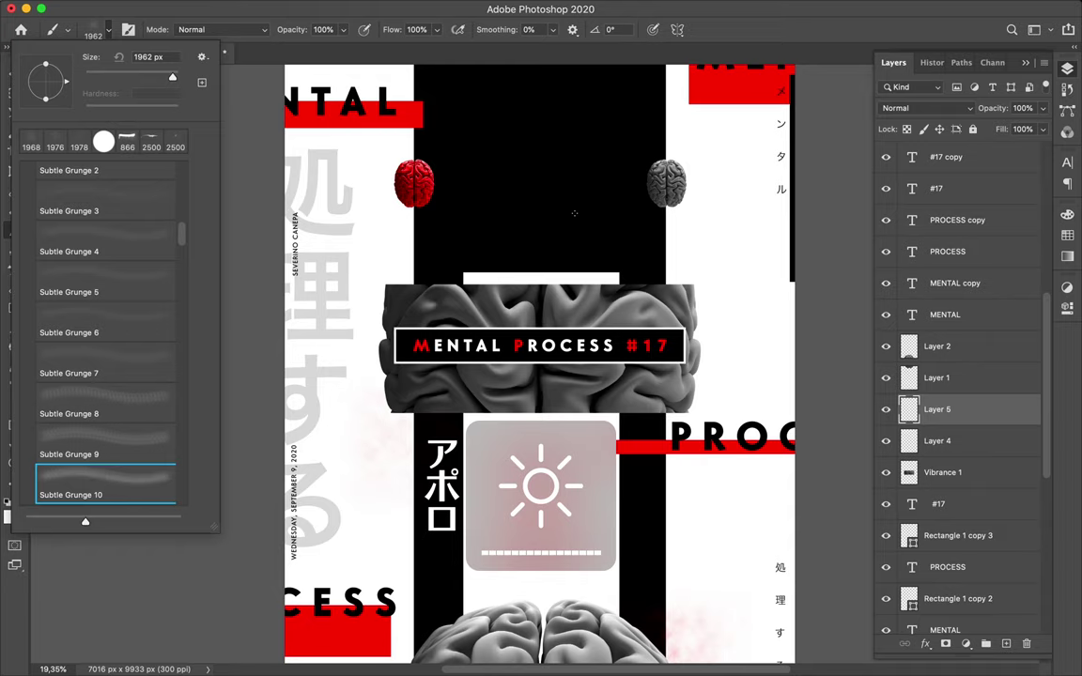
scroll(574, 213, down, 2)
scroll(573, 213, up, 5)
scroll(574, 214, up, 1)
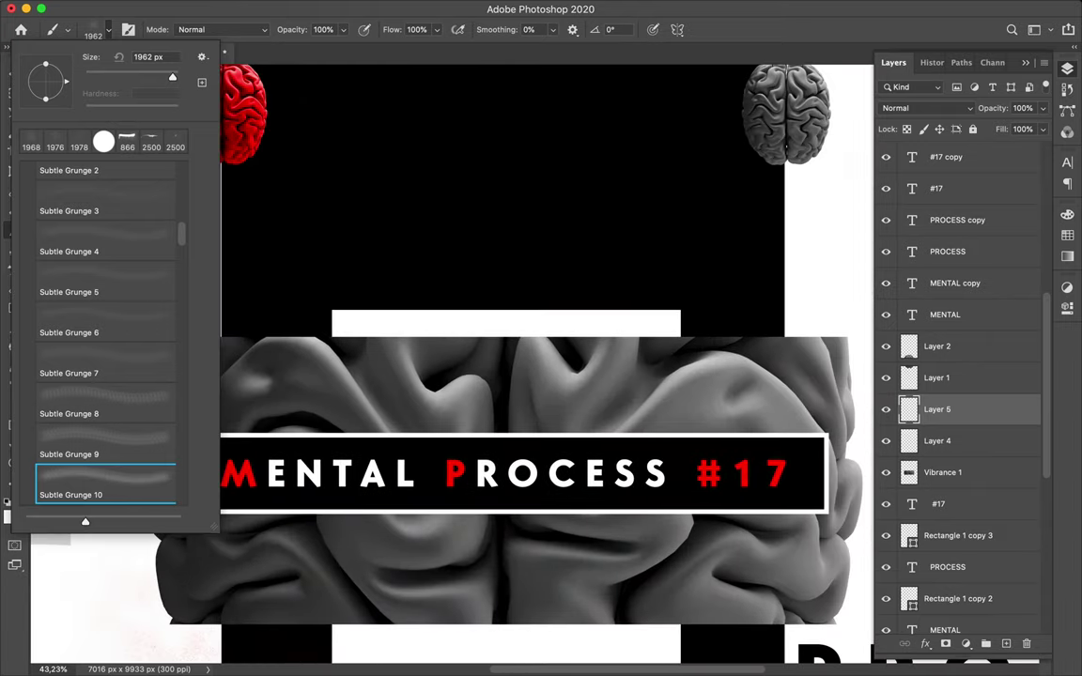
click(460, 188)
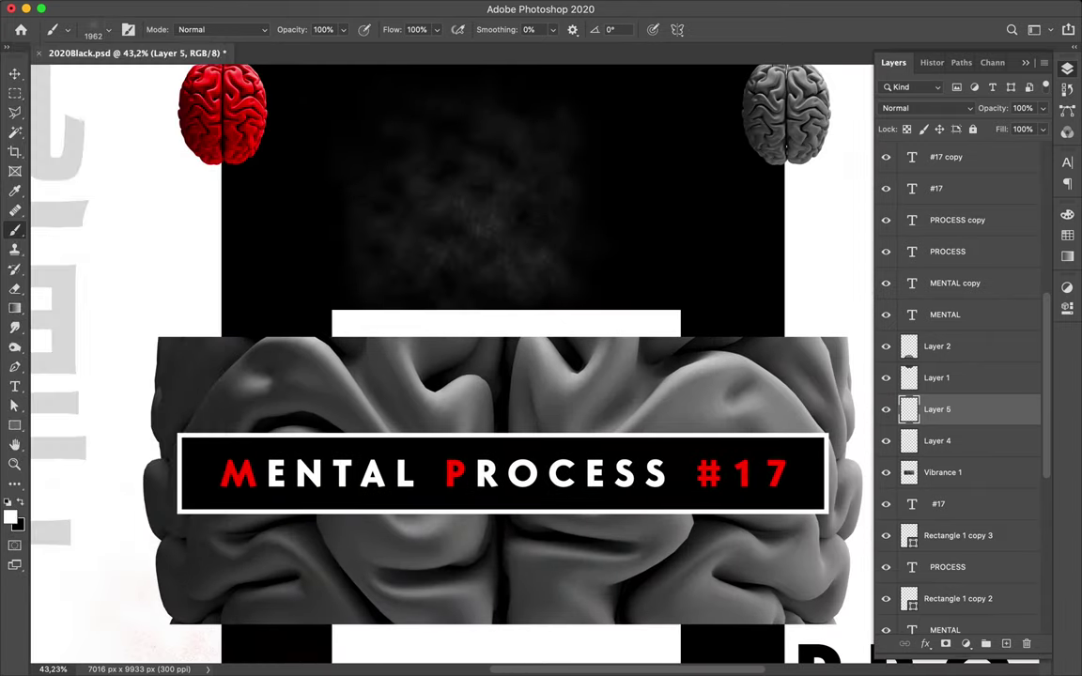
key(ctrl+z)
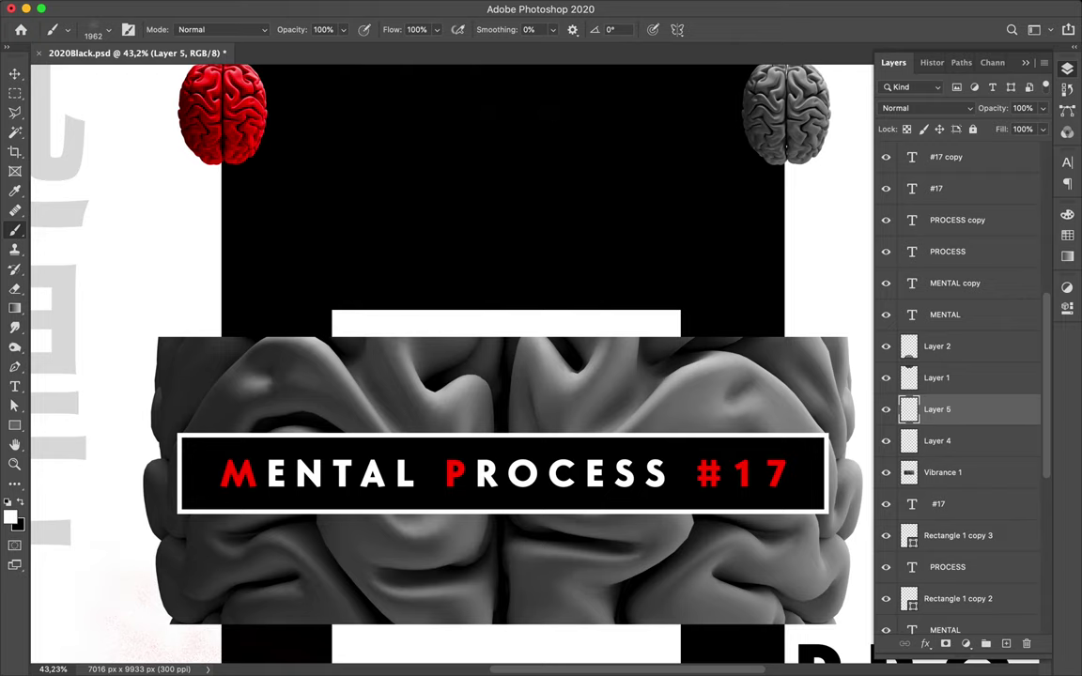
click(465, 221)
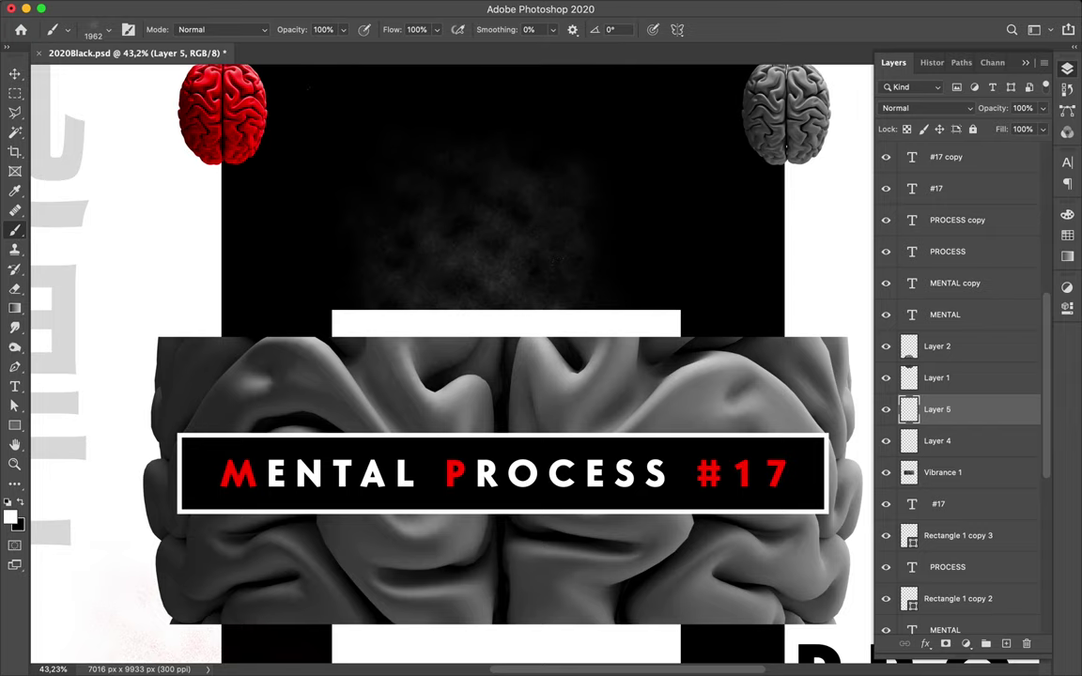
- Browse the Grunge brush folder, trying Grunge brushes 1 and 2
click(109, 35)
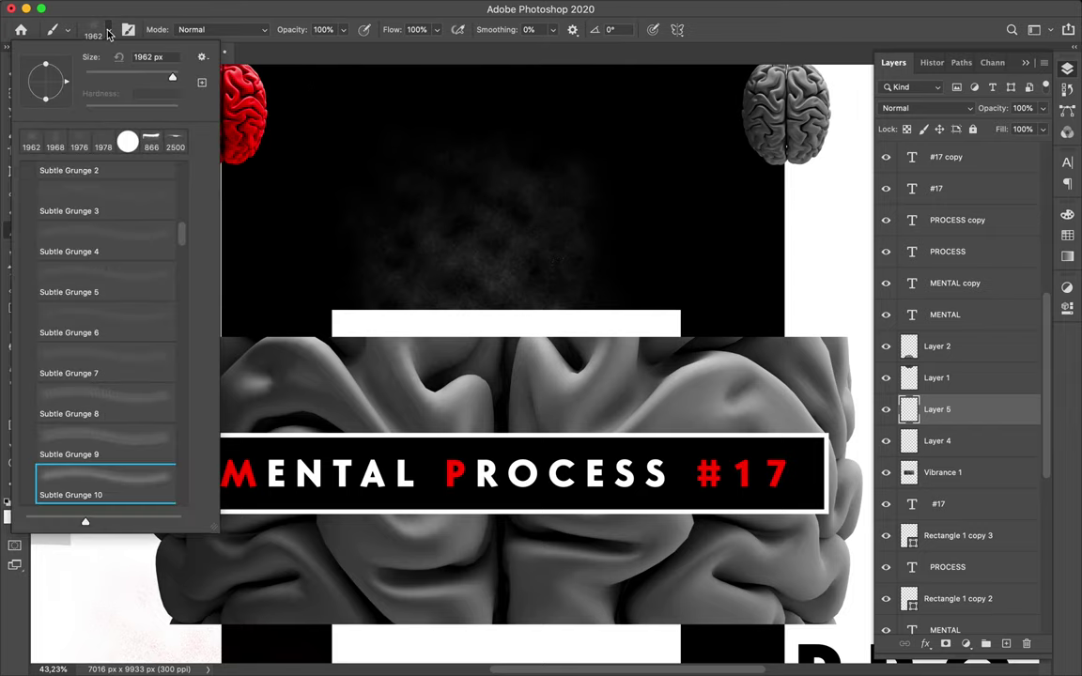
scroll(99, 230, down, 3)
scroll(98, 230, down, 2)
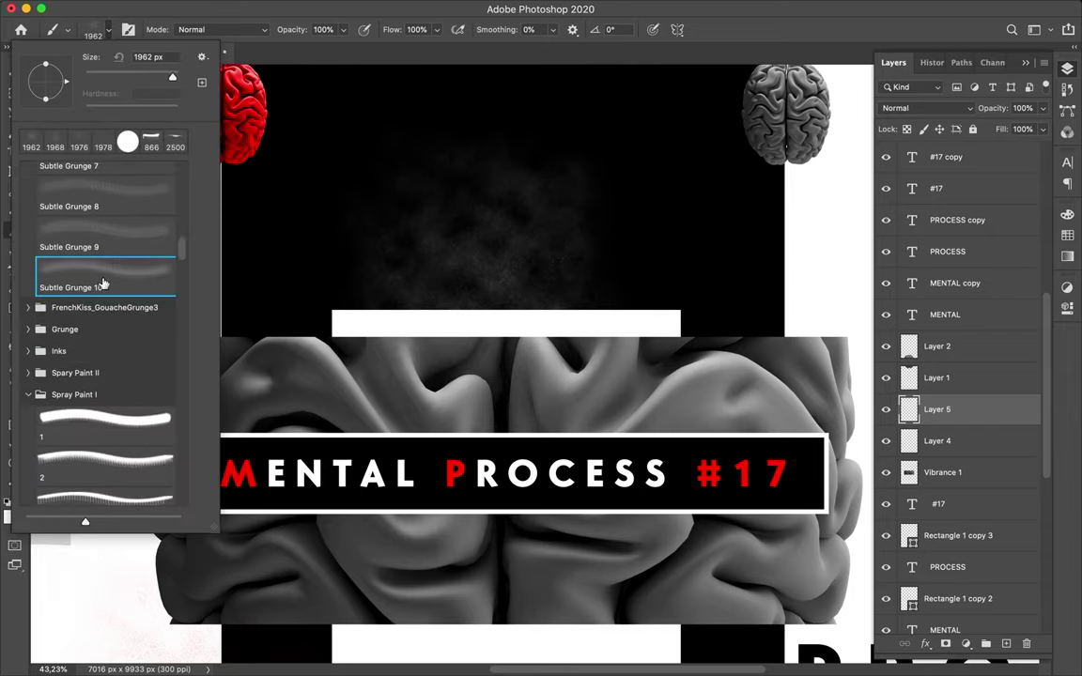
click(84, 331)
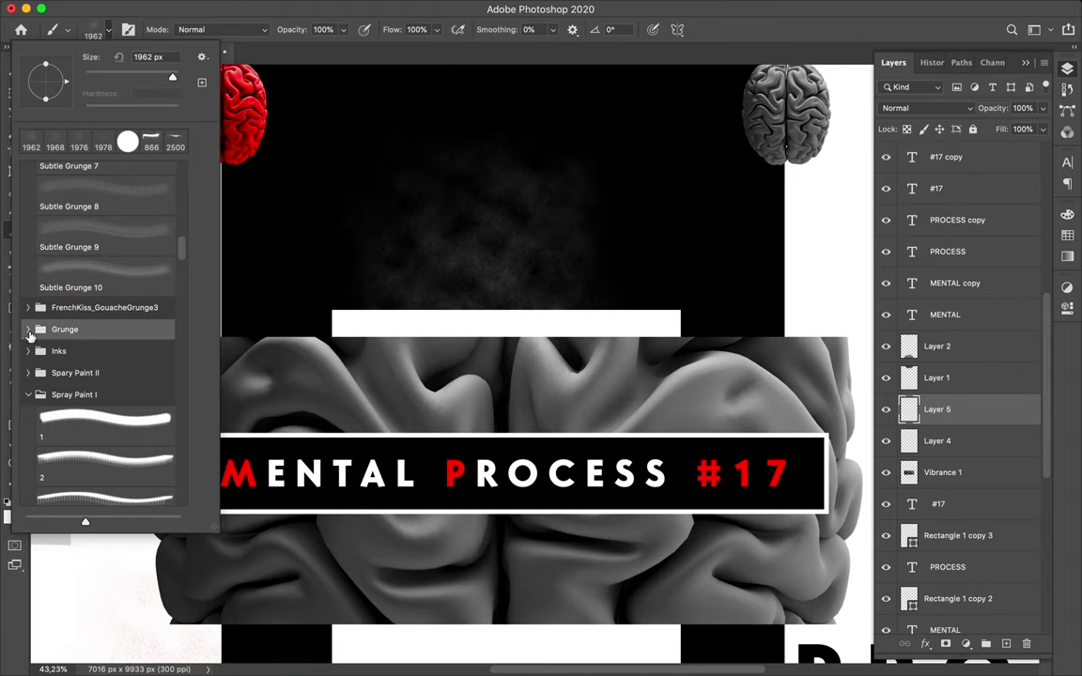
click(27, 329)
click(95, 362)
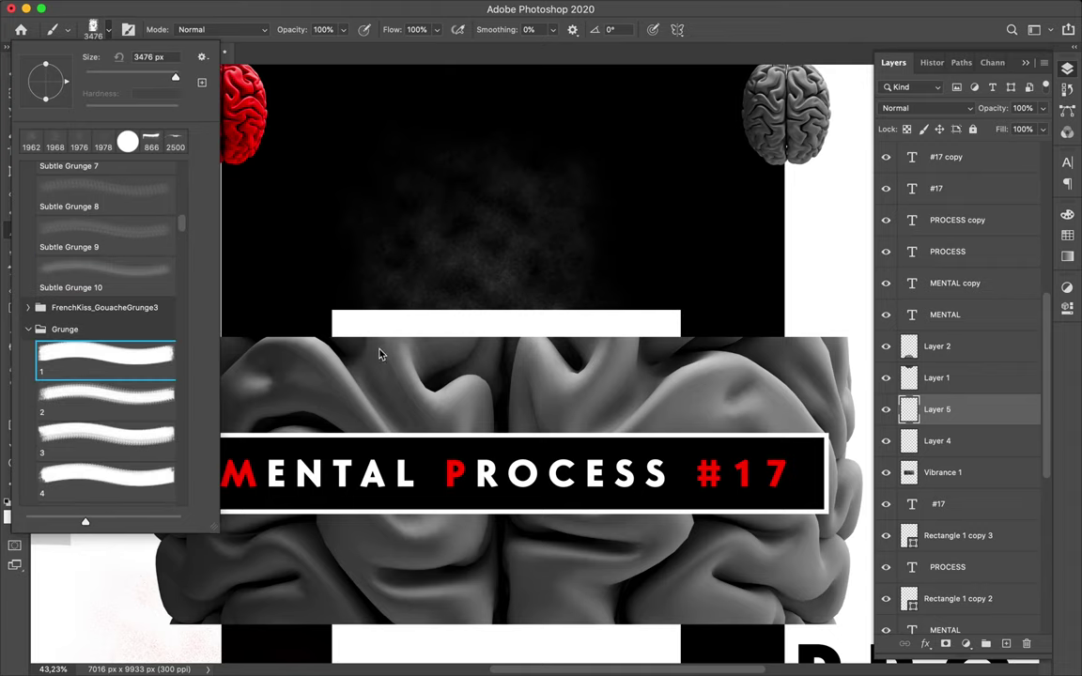
click(94, 394)
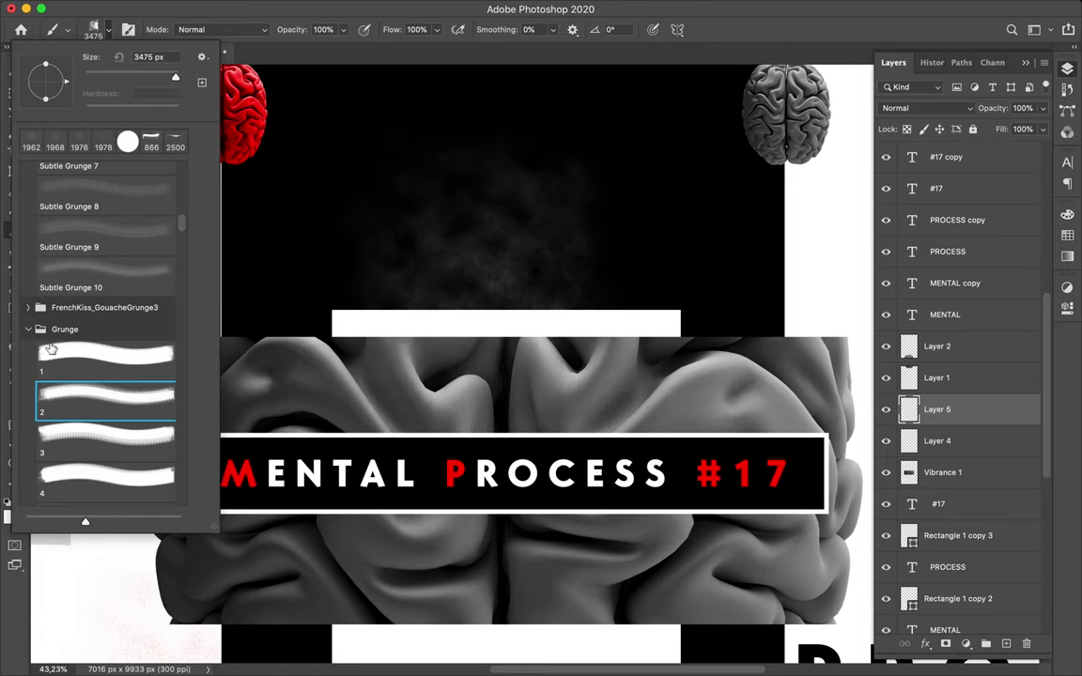
click(28, 328)
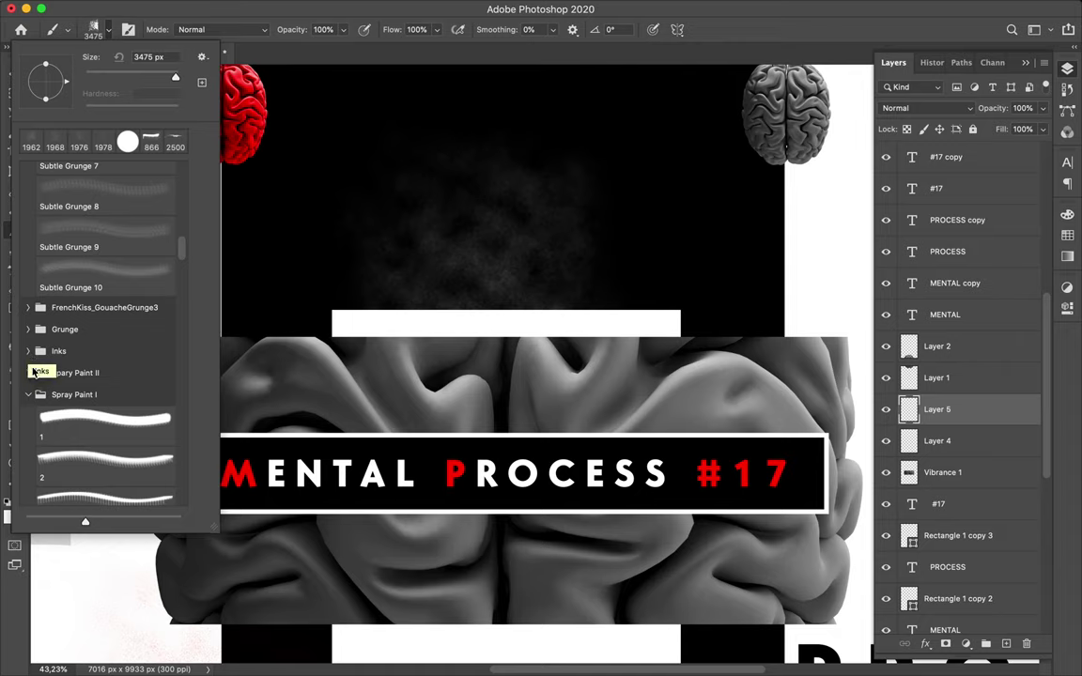
- Pick Spary Paint II brush 2 and stamp a white stroke between the brains
click(28, 373)
click(90, 405)
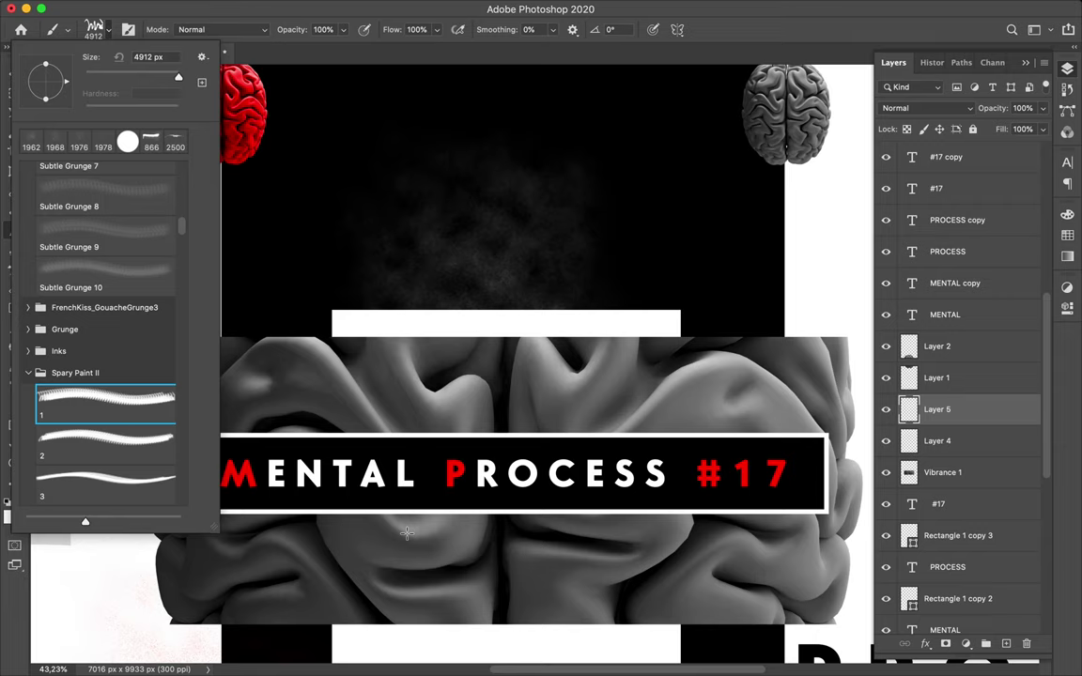
scroll(536, 282, down, 2)
scroll(545, 300, down, 2)
scroll(561, 324, down, 1)
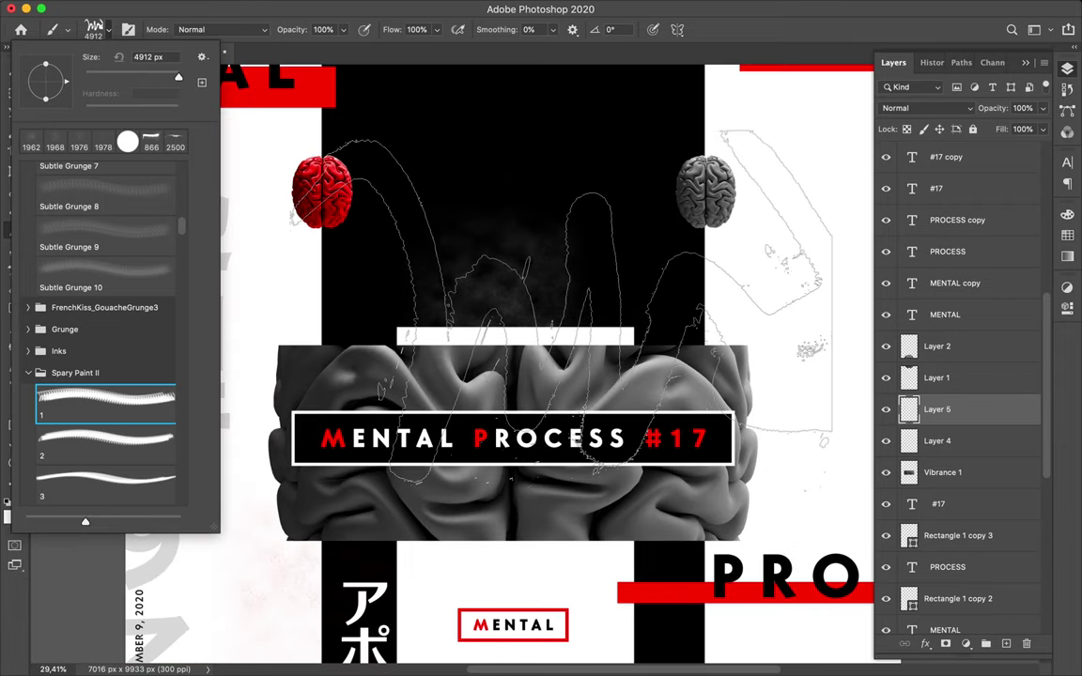
click(59, 437)
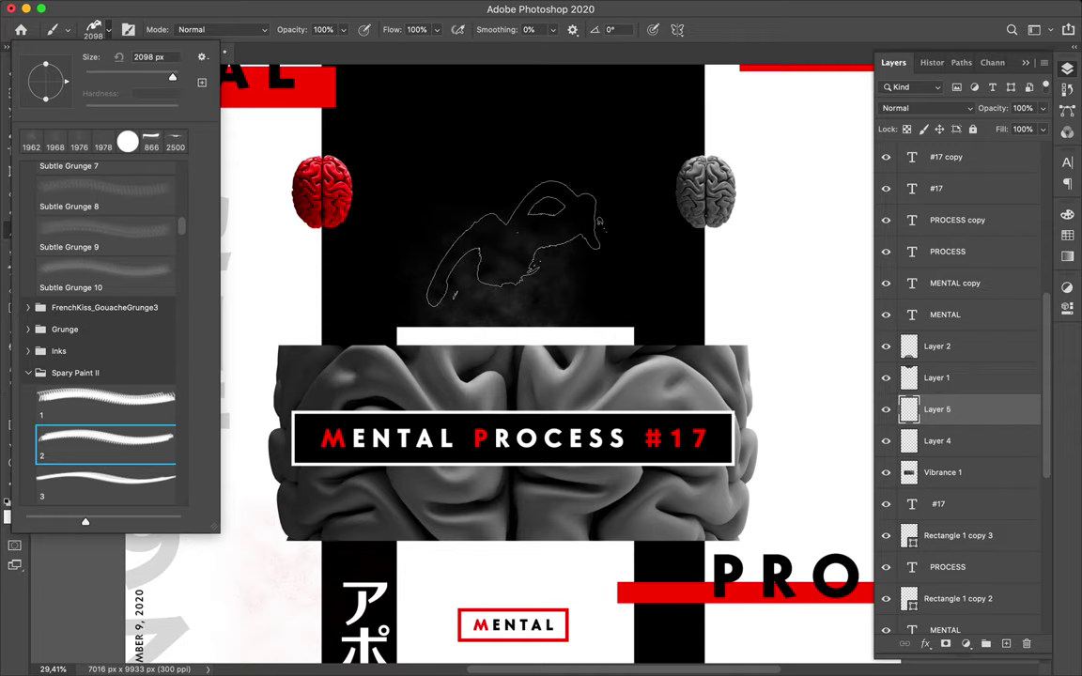
click(512, 246)
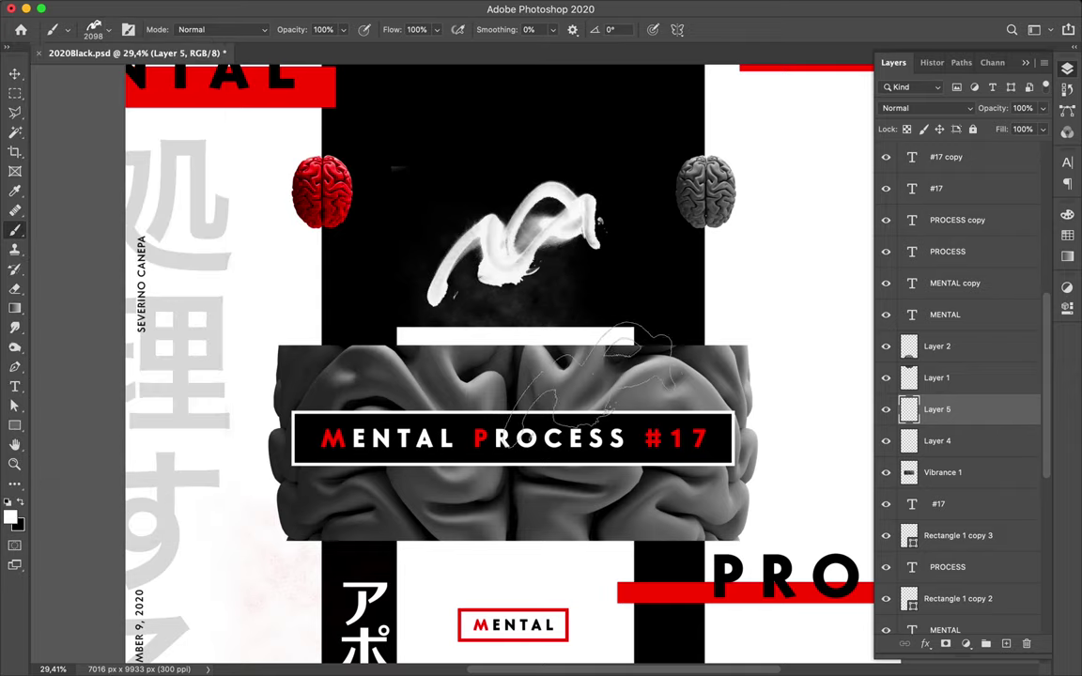
- Try moving the white stroke, then undo both the move and the stroke
key(v)
drag(504, 288, 543, 299)
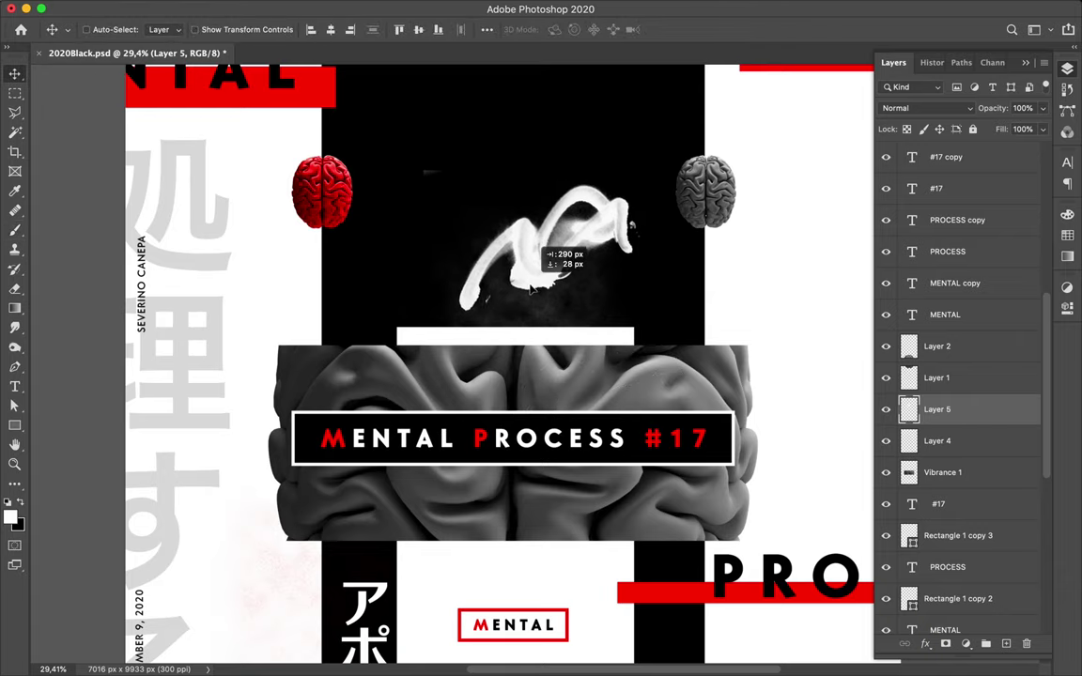
key(ctrl+z)
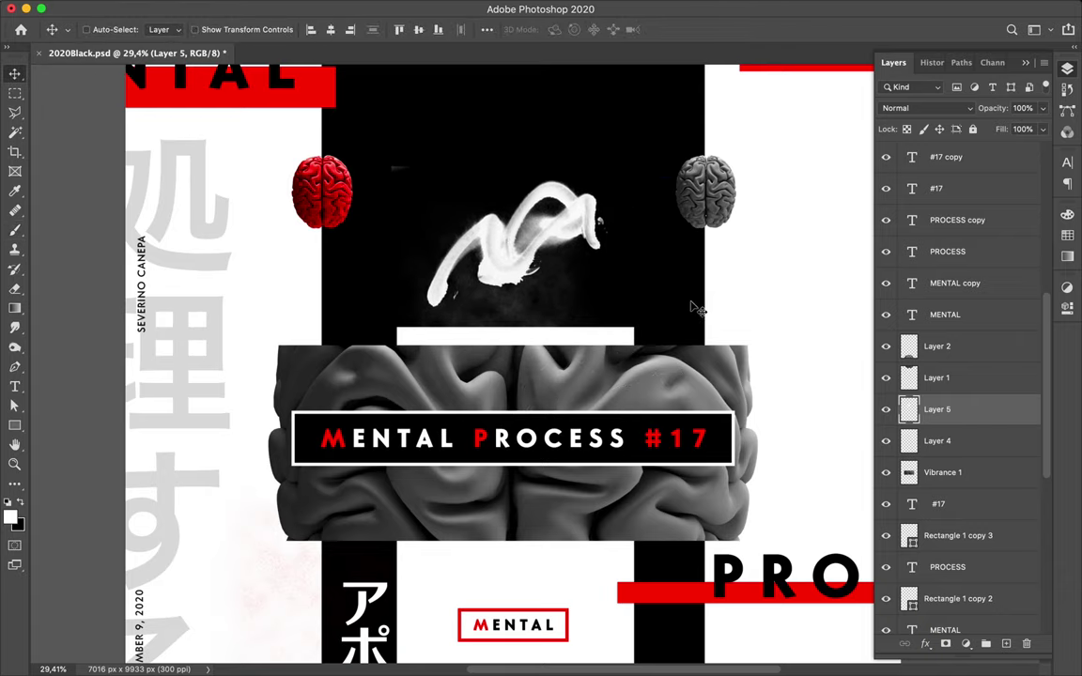
key(ctrl+z)
- On a new Layer 6, paint a white smoke stroke and move it over the white bar
click(1006, 644)
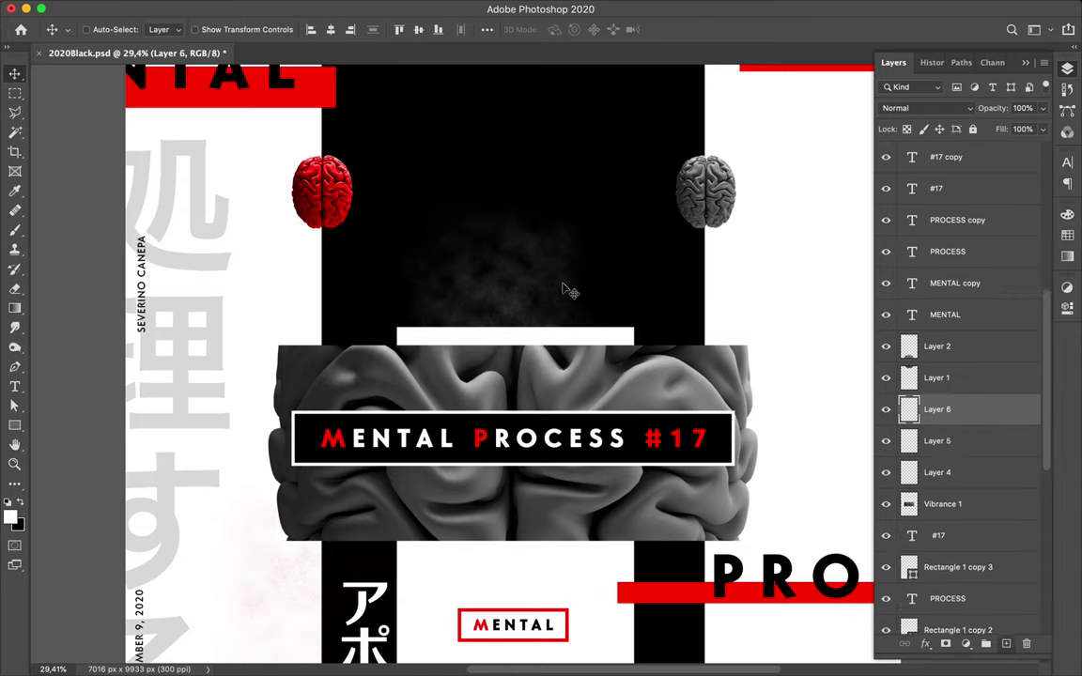
key(b)
drag(521, 263, 611, 361)
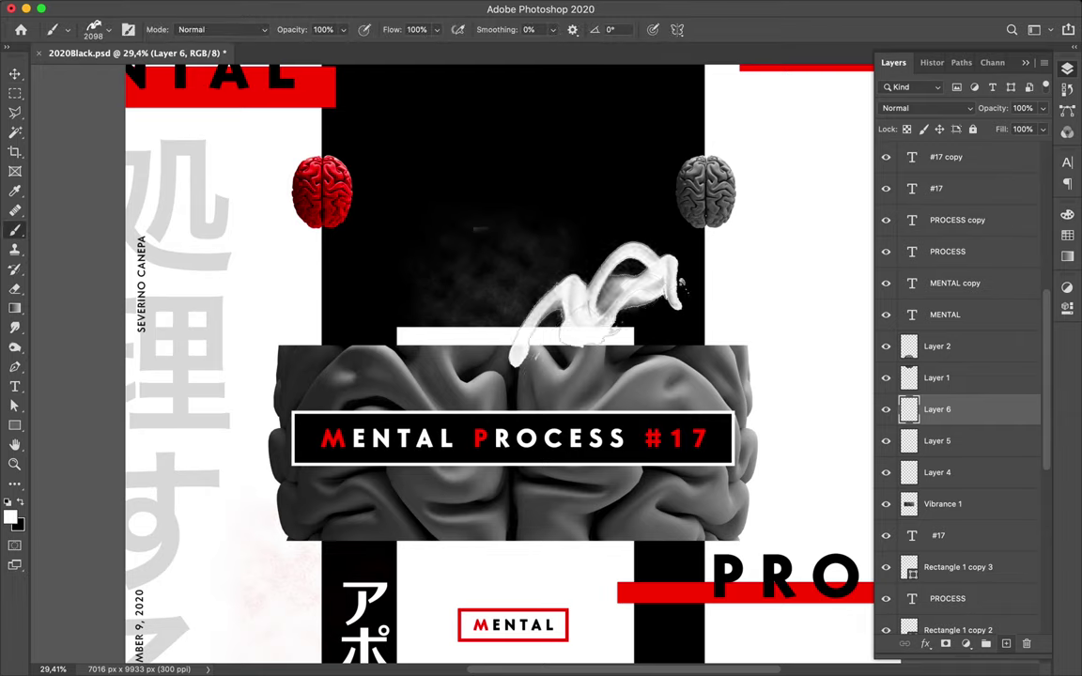
key(v)
drag(605, 310, 600, 375)
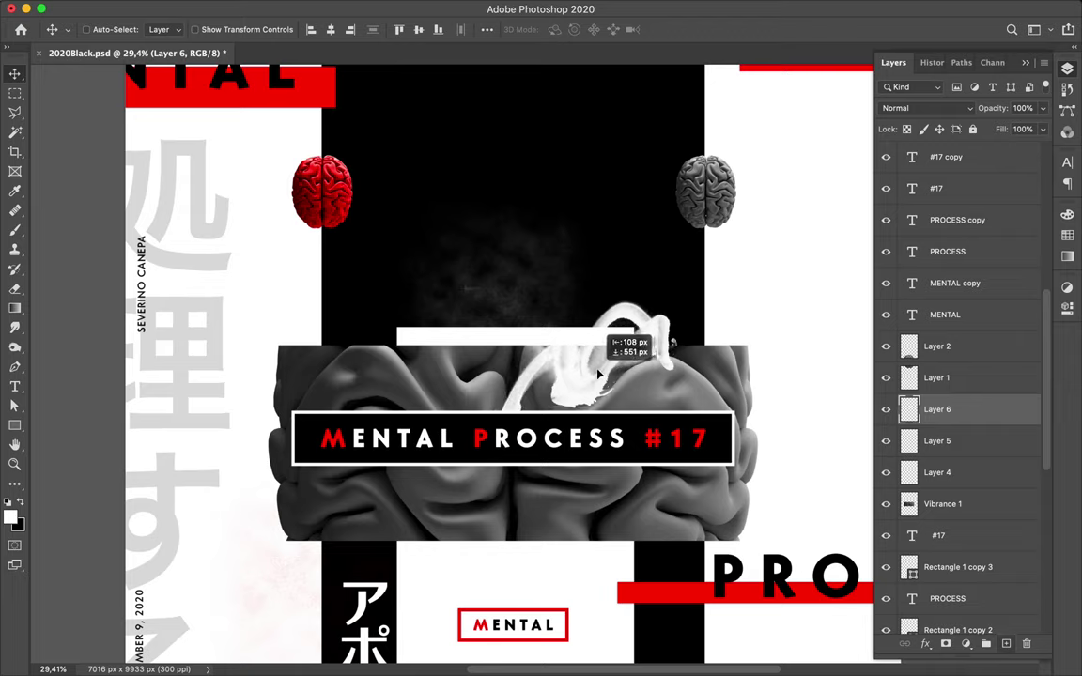
drag(600, 374, 589, 363)
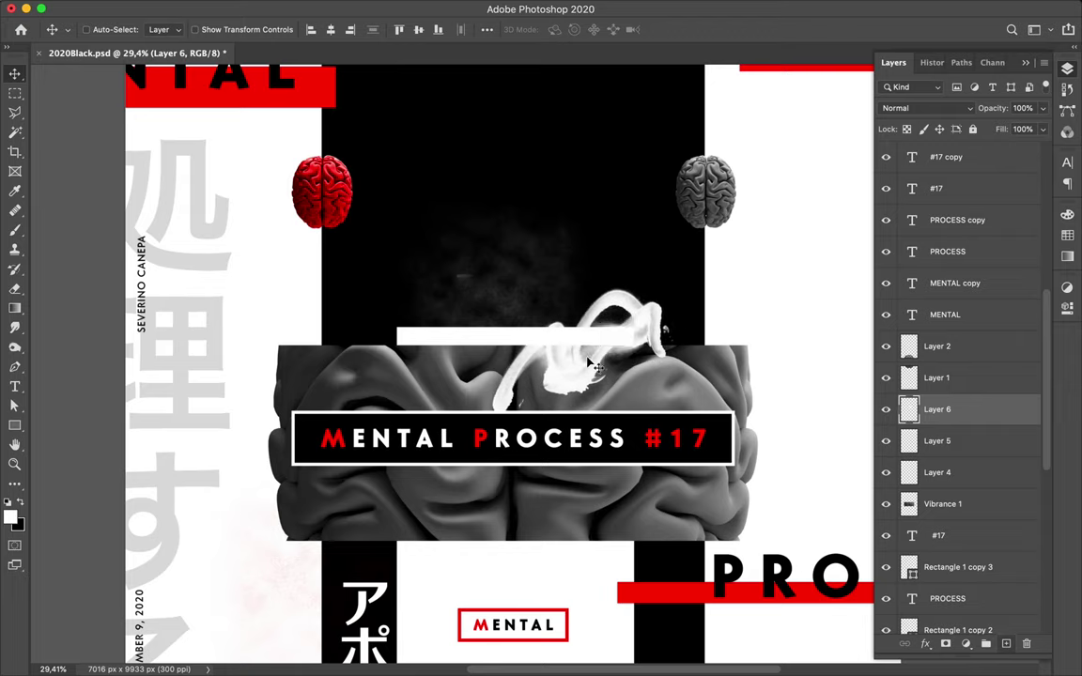
- Erase stray bits of the smoke stroke with the Eraser
key(b)
key(r)
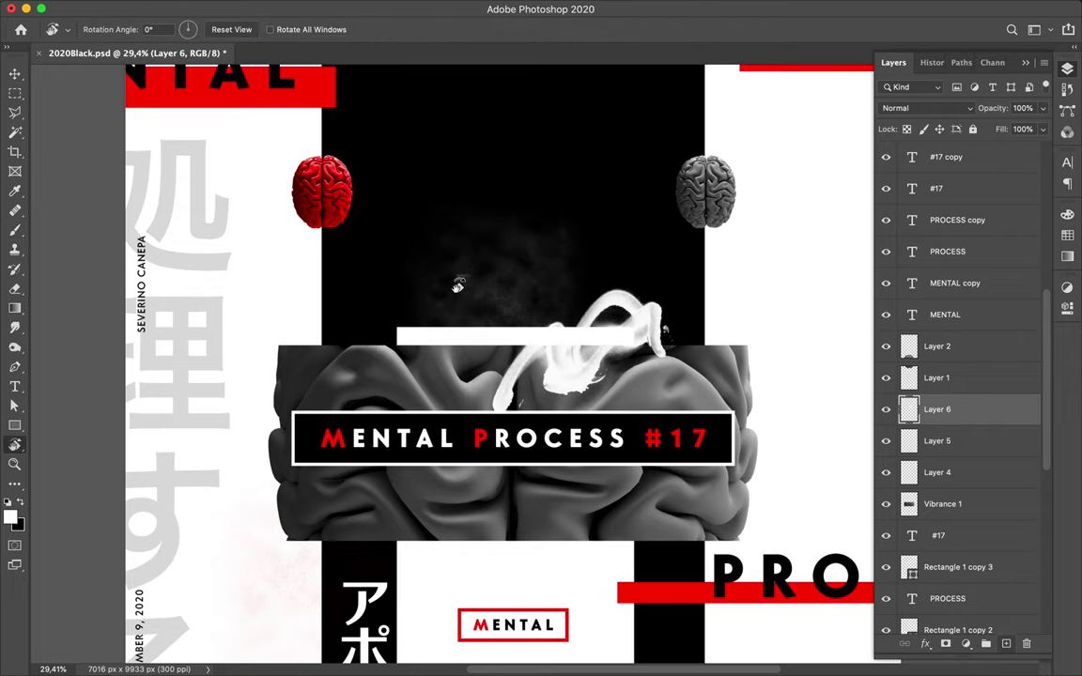
key(e)
mouse_move(457, 285)
mouse_down()
mouse_move(422, 241)
mouse_move(423, 253)
mouse_move(602, 266)
mouse_up()
key(v)
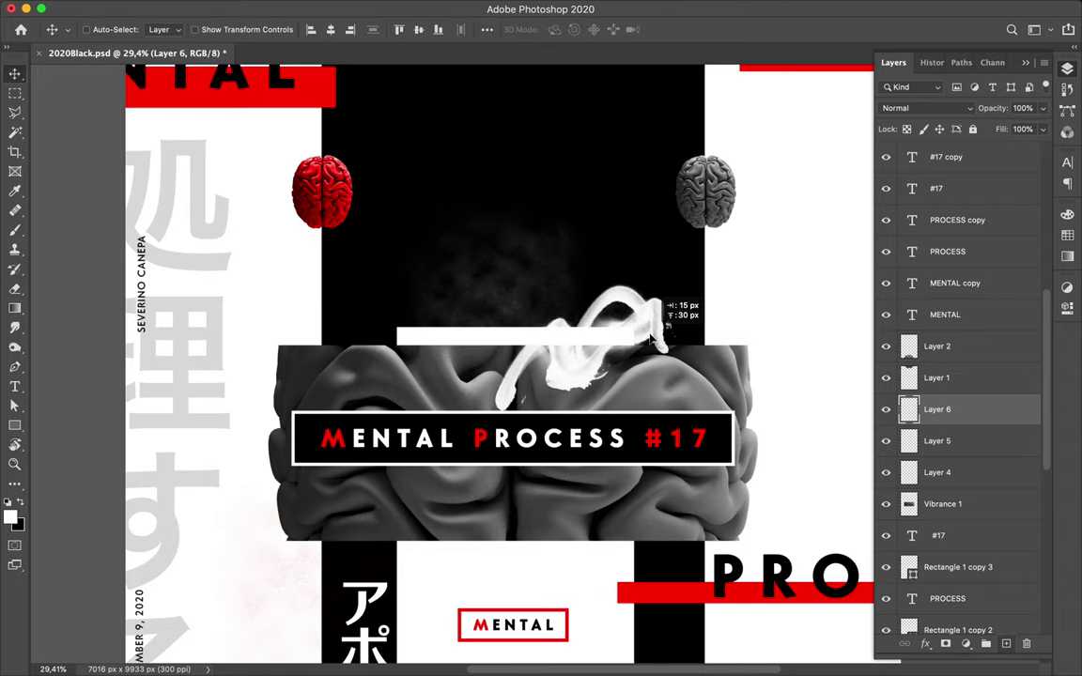
scroll(653, 345, down, 3)
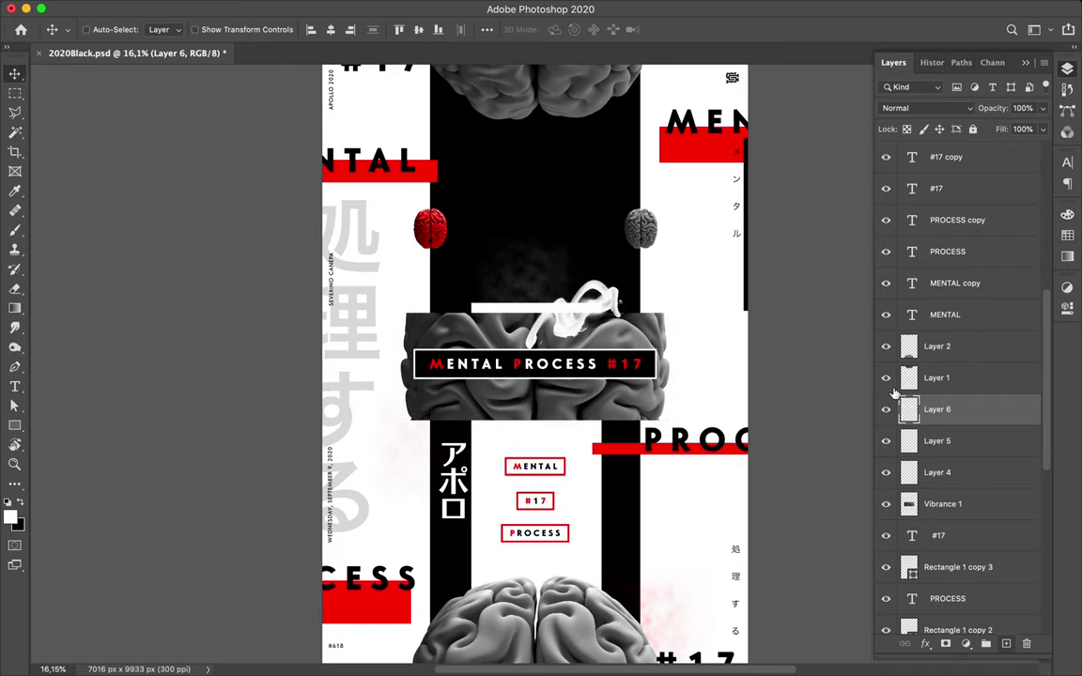
- Add Layer 7 and try Spary Paint II brushes 3 through 5
click(1007, 644)
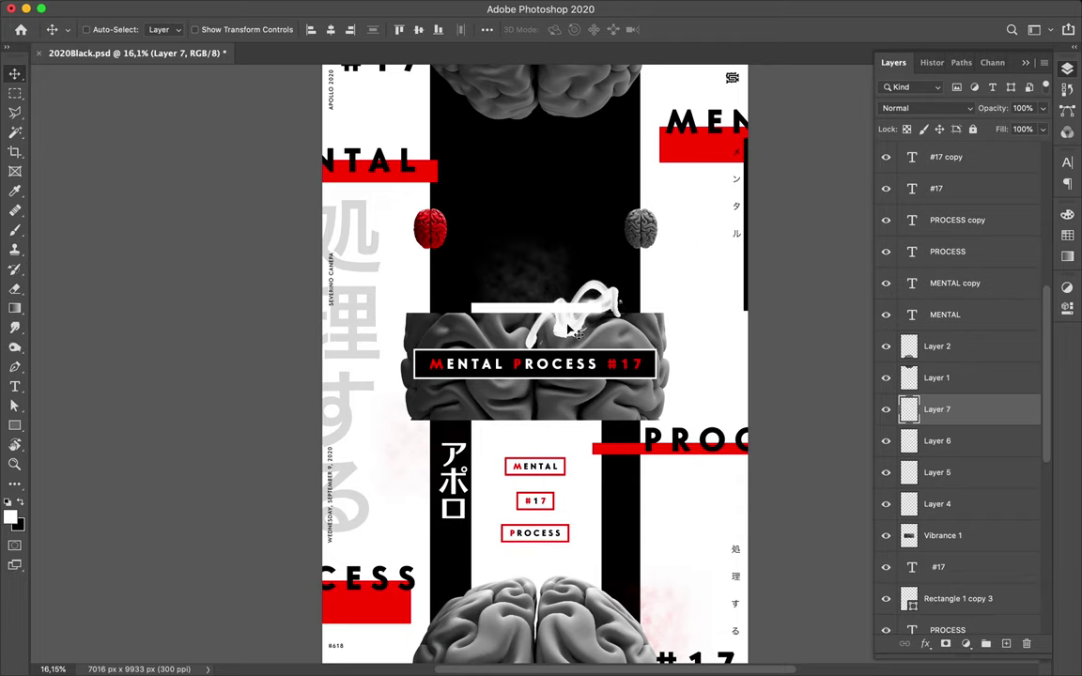
key(b)
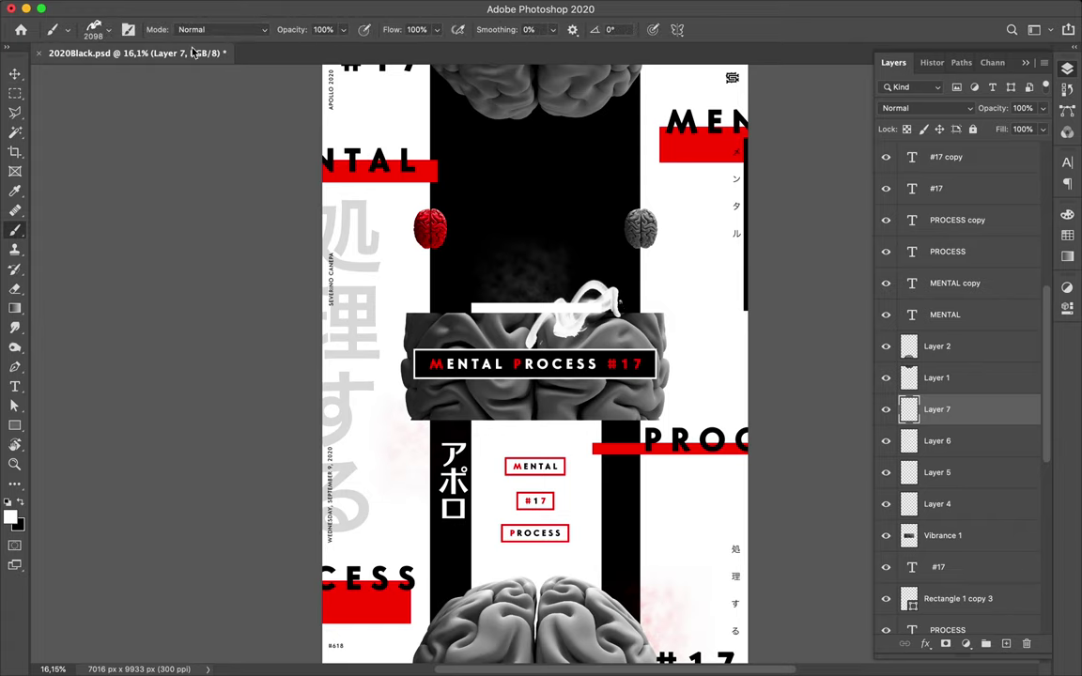
click(108, 31)
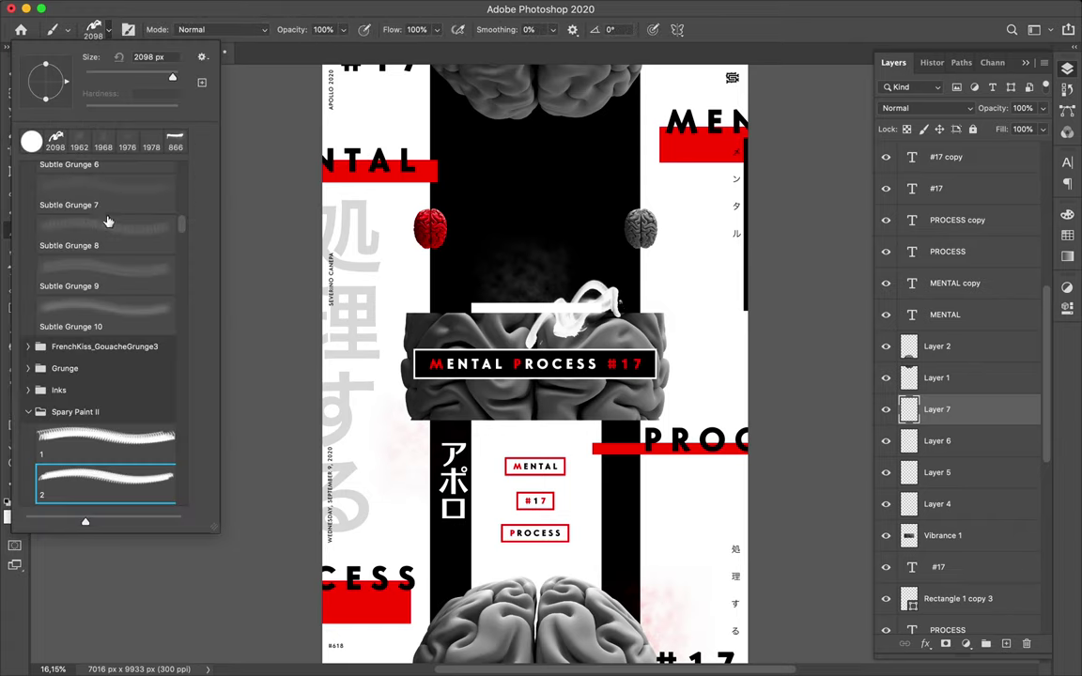
scroll(101, 338, down, 4)
click(106, 393)
click(105, 432)
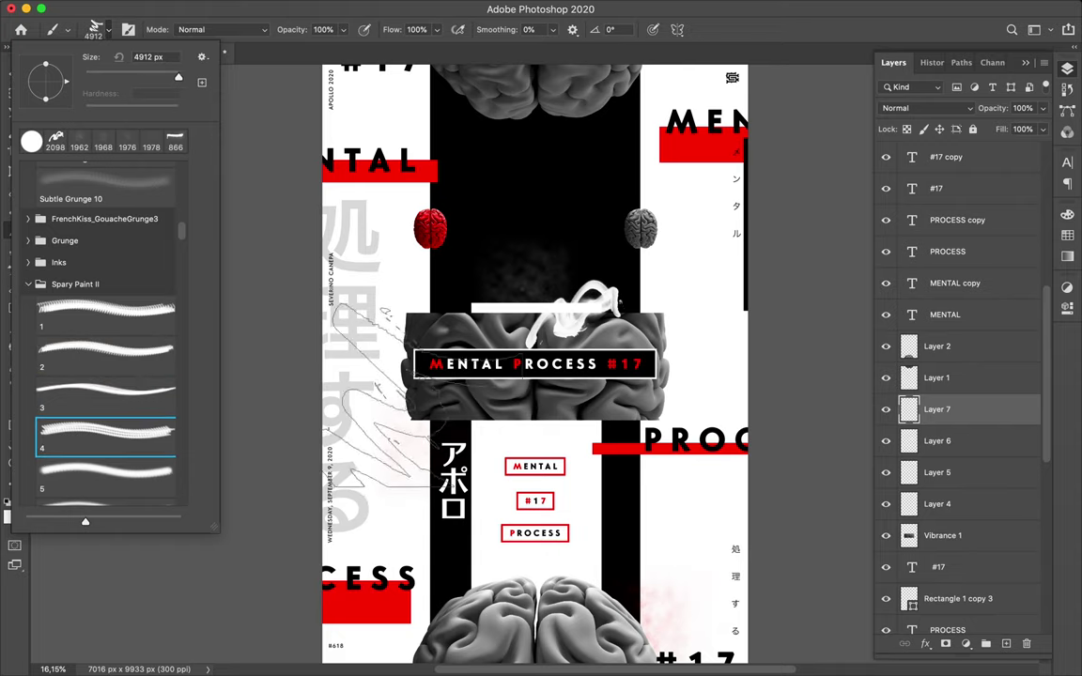
click(127, 467)
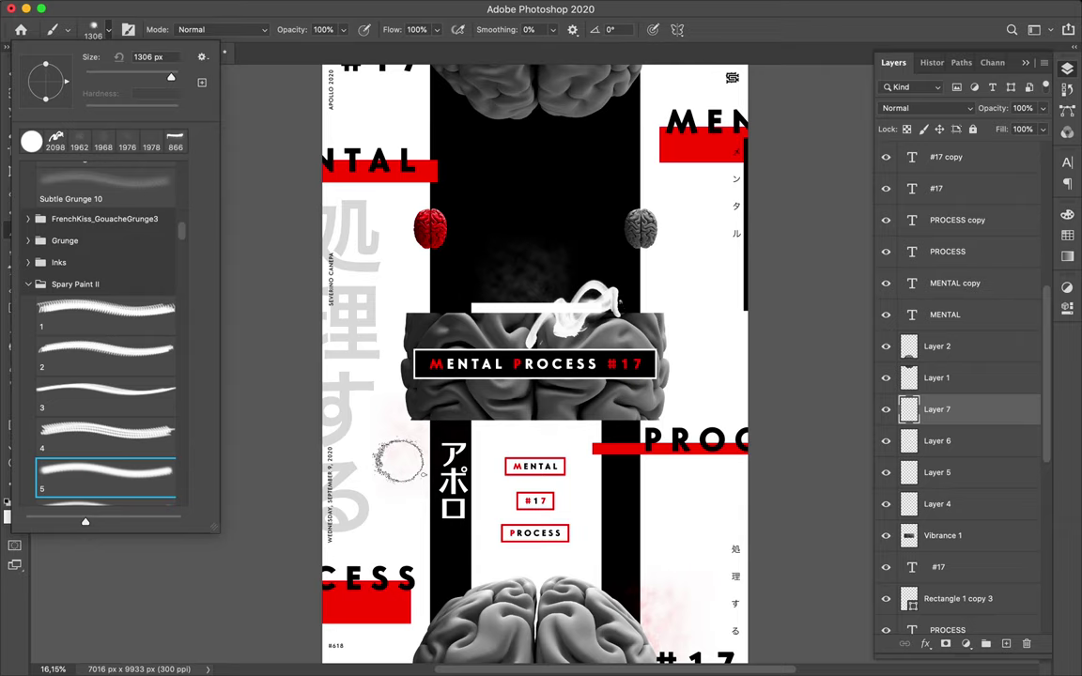
- Try further spray-paint brushes (7, 9, 14, 16, 11) and settle on brush 13
scroll(121, 413, down, 3)
click(140, 439)
click(131, 470)
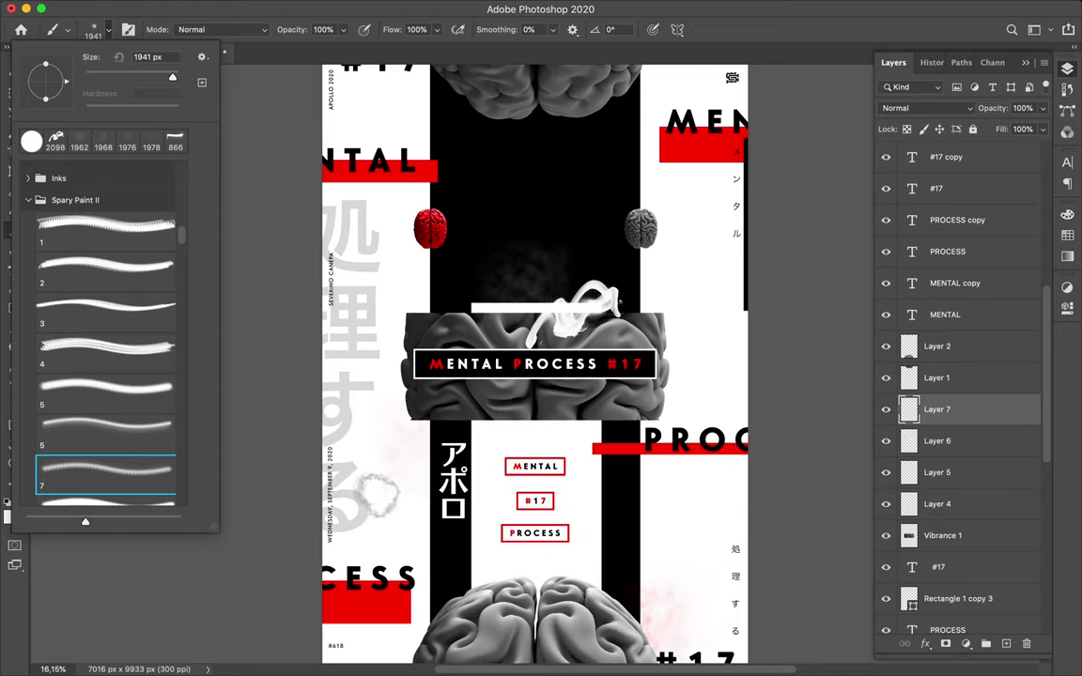
scroll(110, 448, down, 1)
click(108, 479)
scroll(122, 419, down, 3)
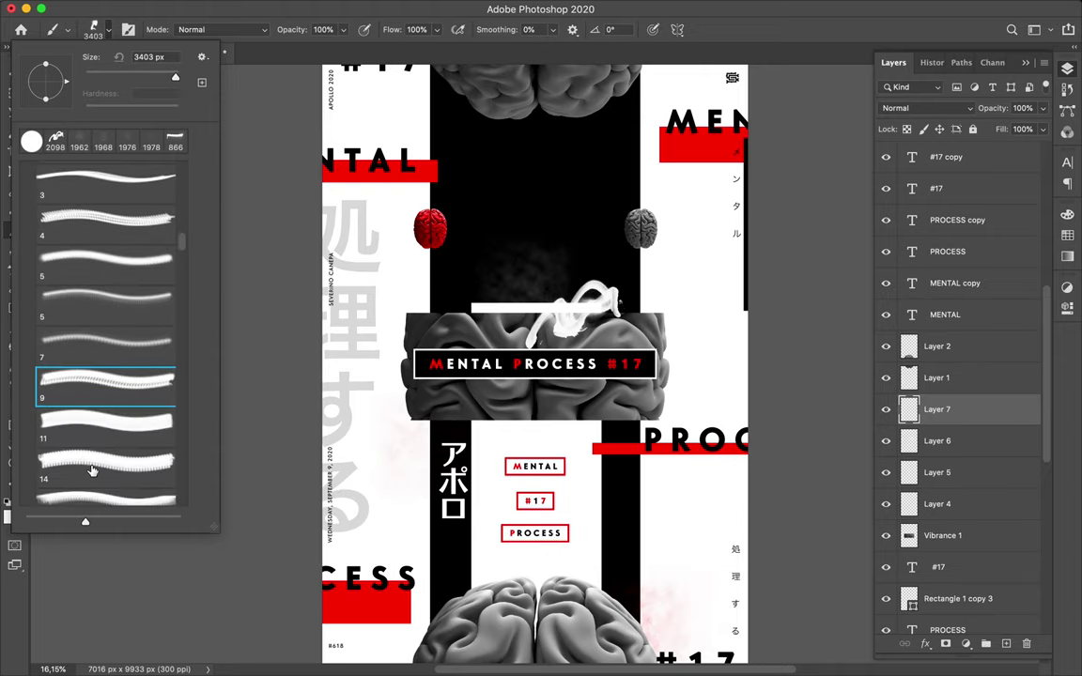
scroll(122, 419, down, 2)
click(122, 417)
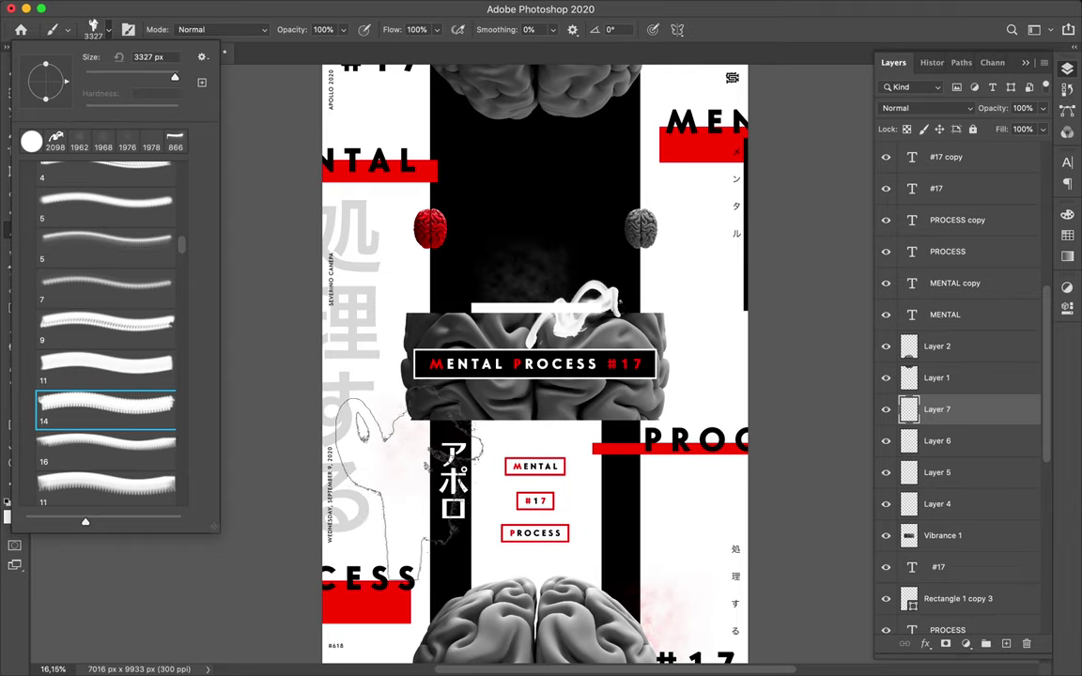
click(117, 445)
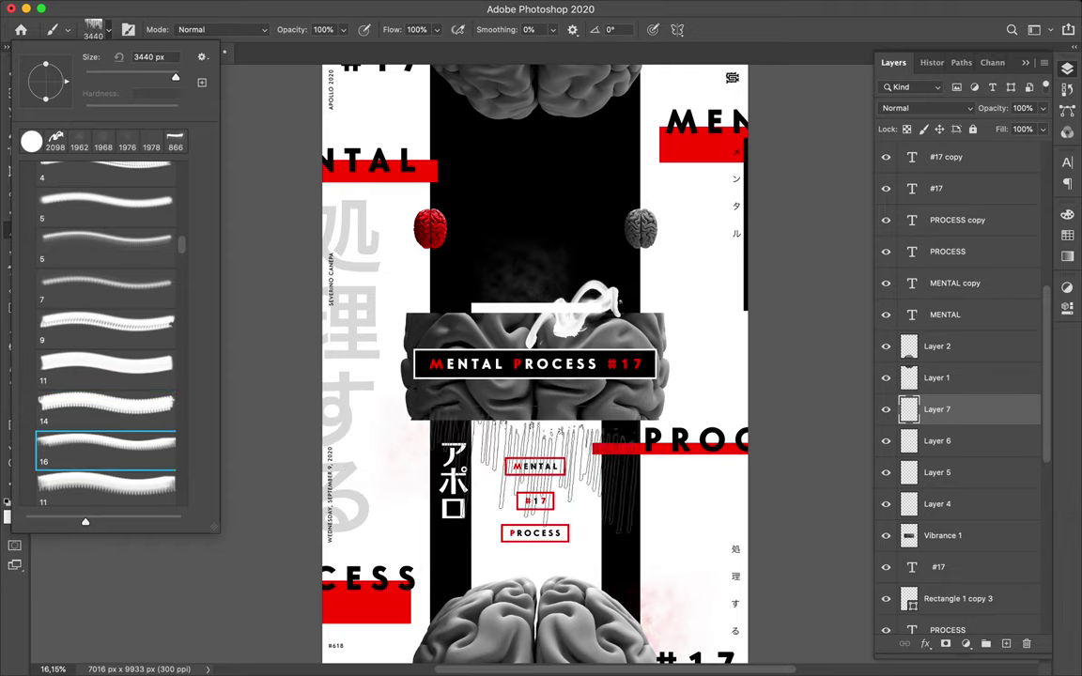
click(95, 485)
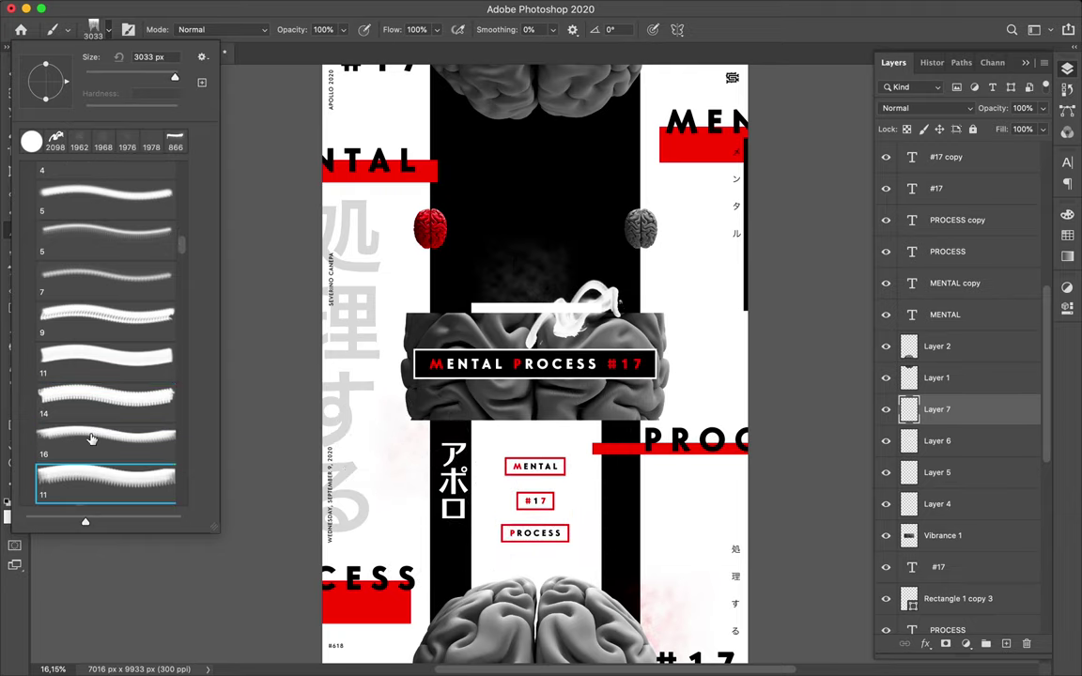
scroll(92, 439, down, 5)
click(91, 368)
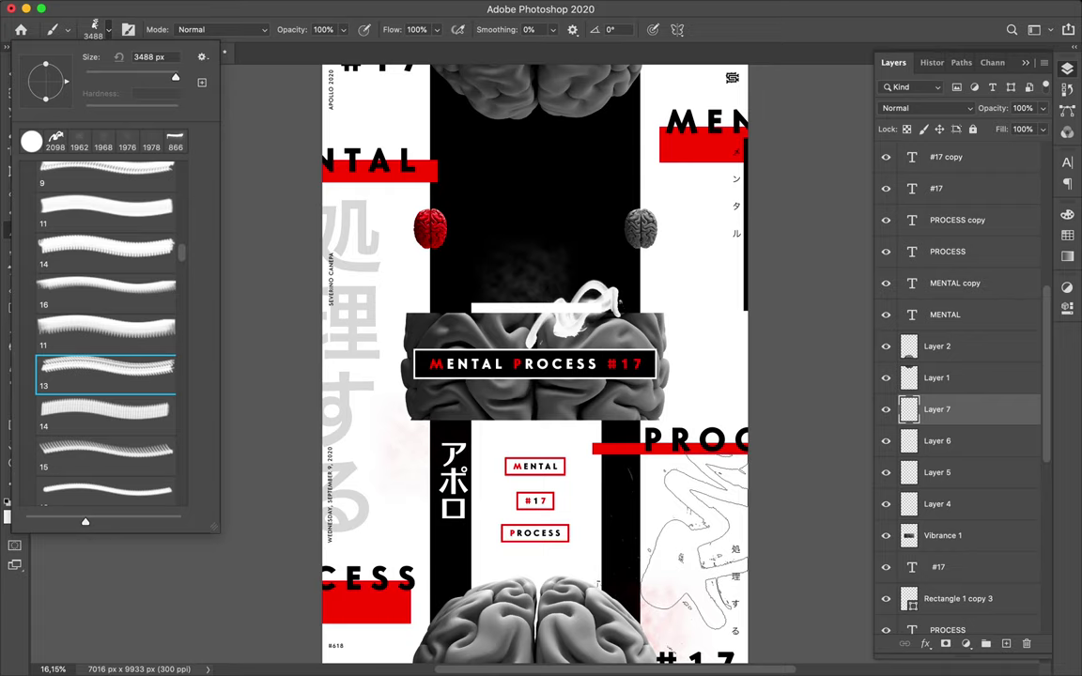
- Set red from Swatches, nudge the red graffiti at lower right, then make black the front colour
click(1067, 236)
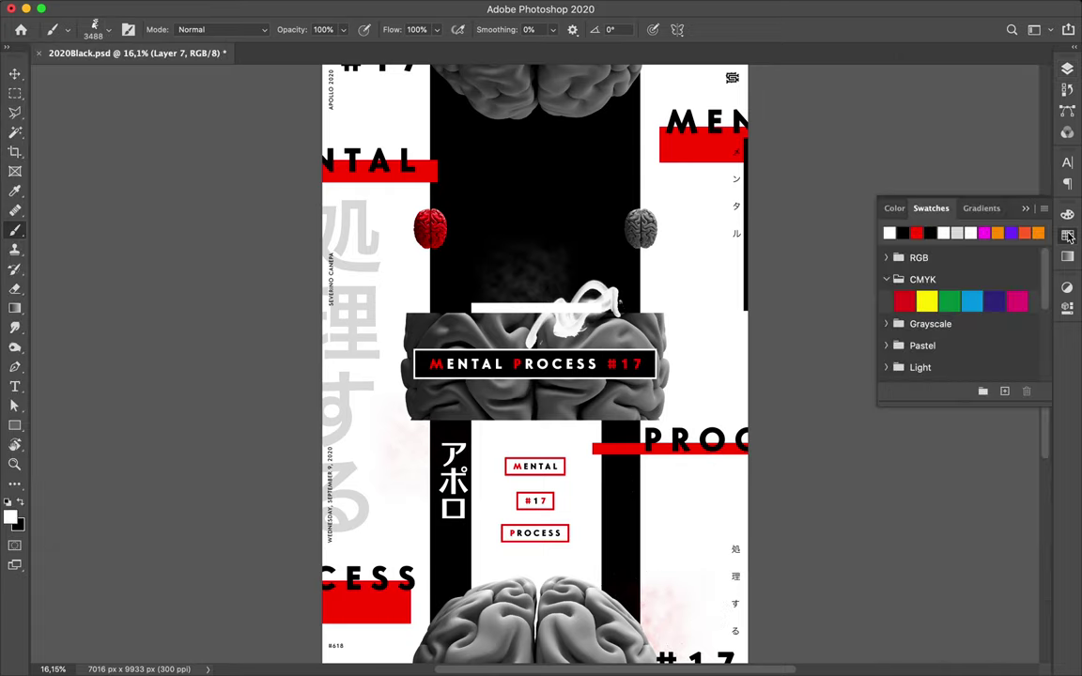
click(916, 232)
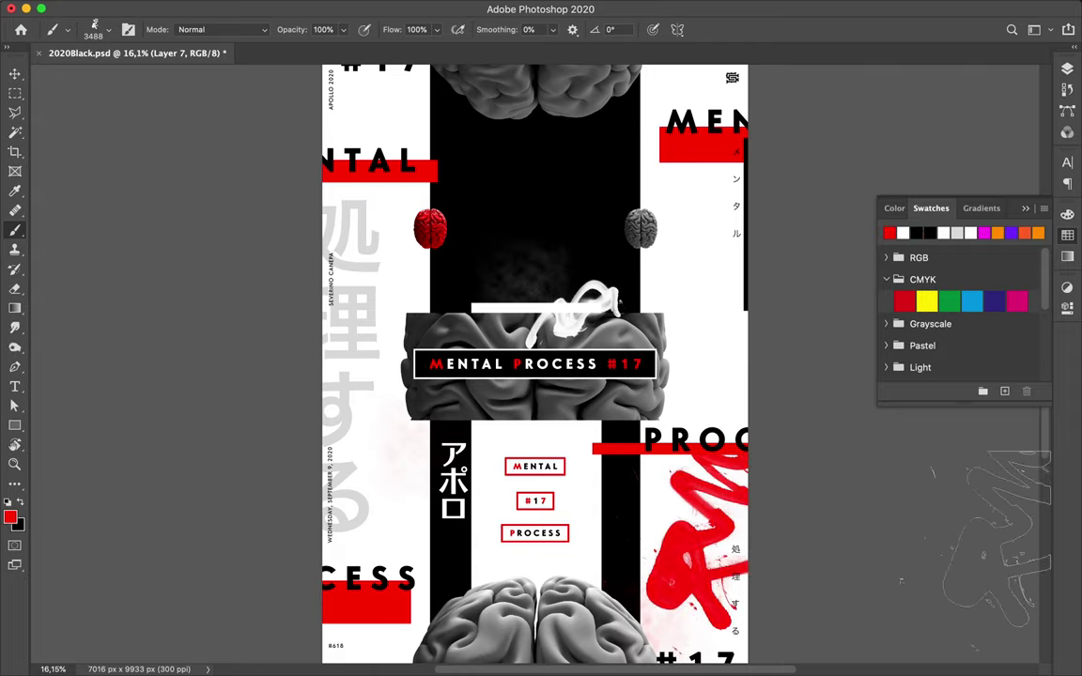
key(v)
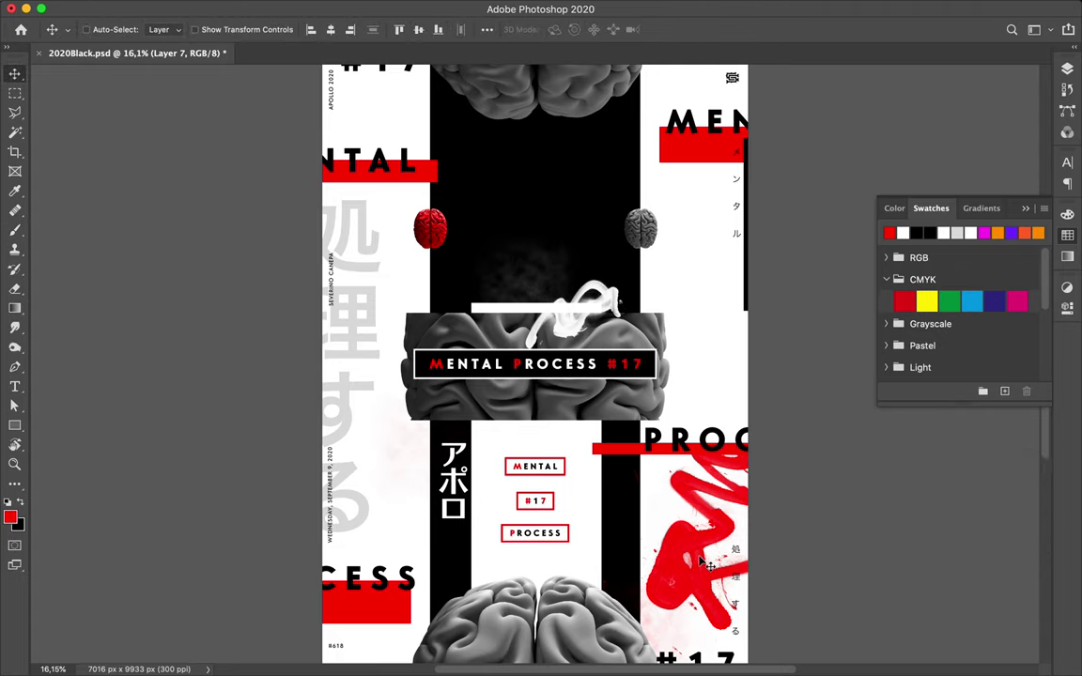
drag(701, 557, 704, 560)
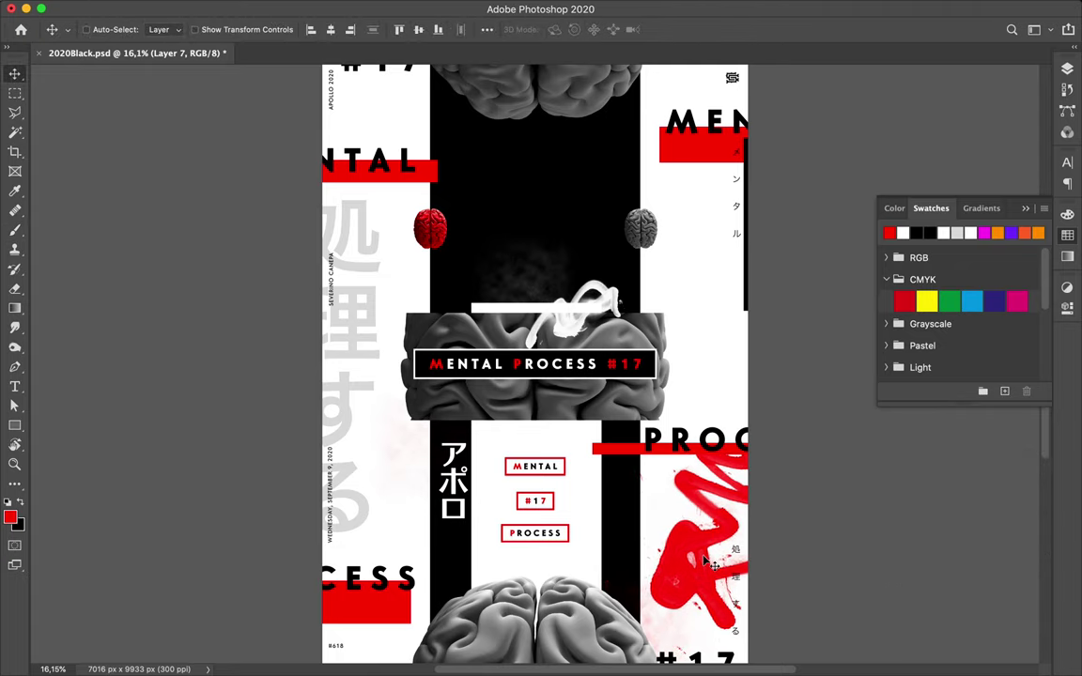
scroll(704, 563, up, 3)
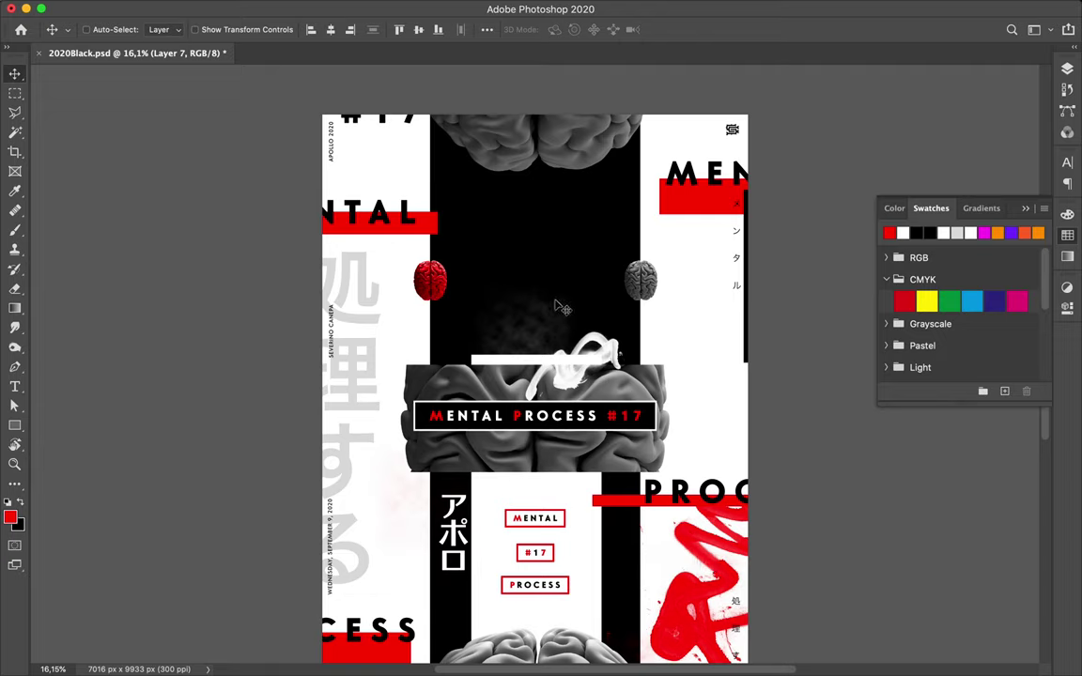
click(19, 505)
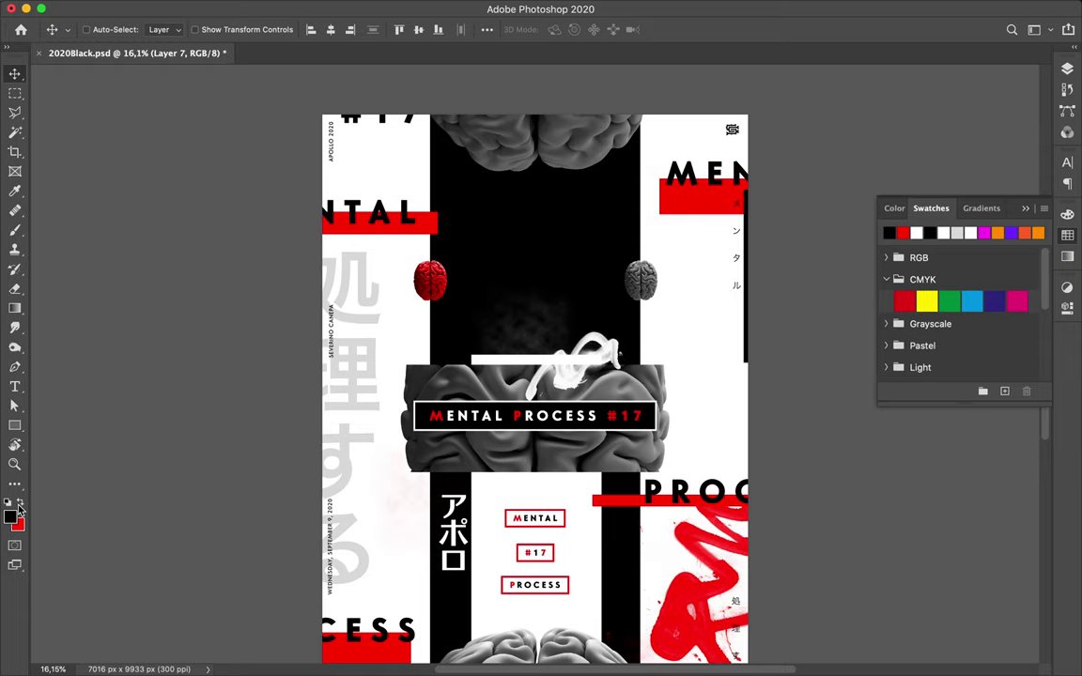
- Pick spray-paint brush 15, test a black mark, and move it off the poster
key(b)
click(97, 29)
scroll(108, 230, down, 1)
scroll(111, 282, down, 3)
click(115, 319)
click(131, 366)
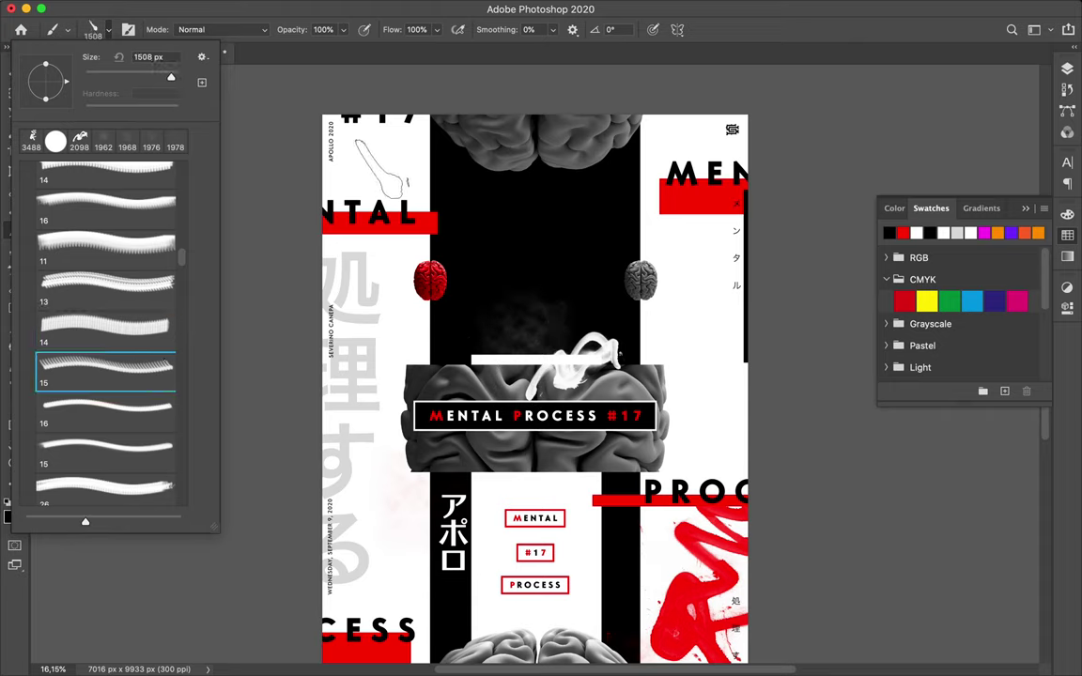
click(371, 158)
key(v)
drag(507, 207, 1078, 341)
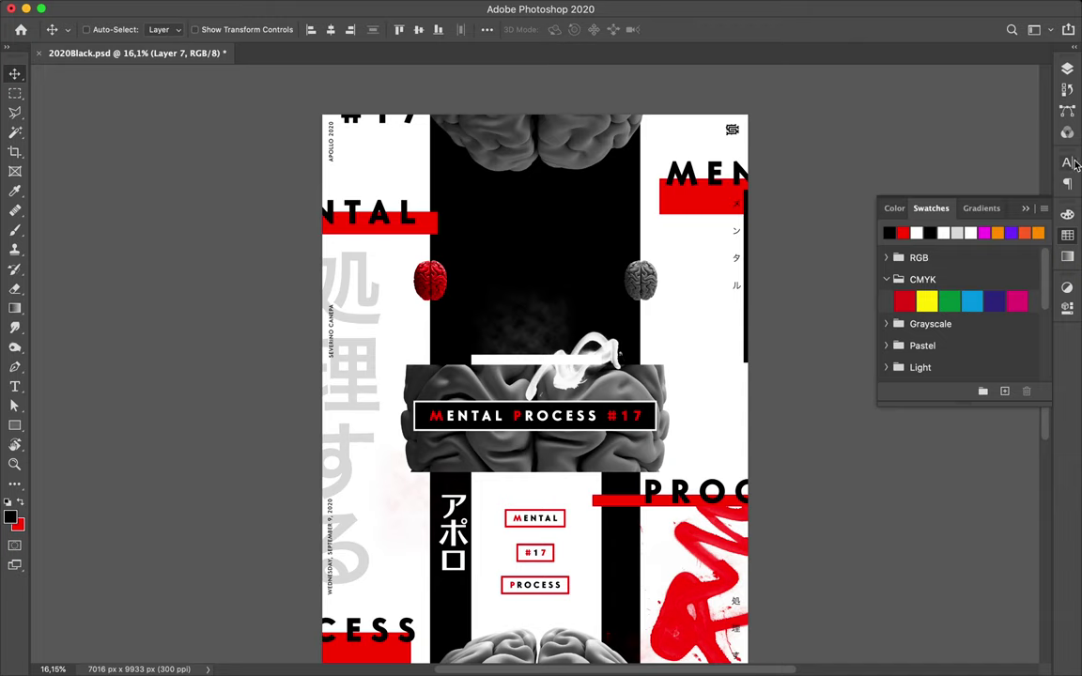
key(F7)
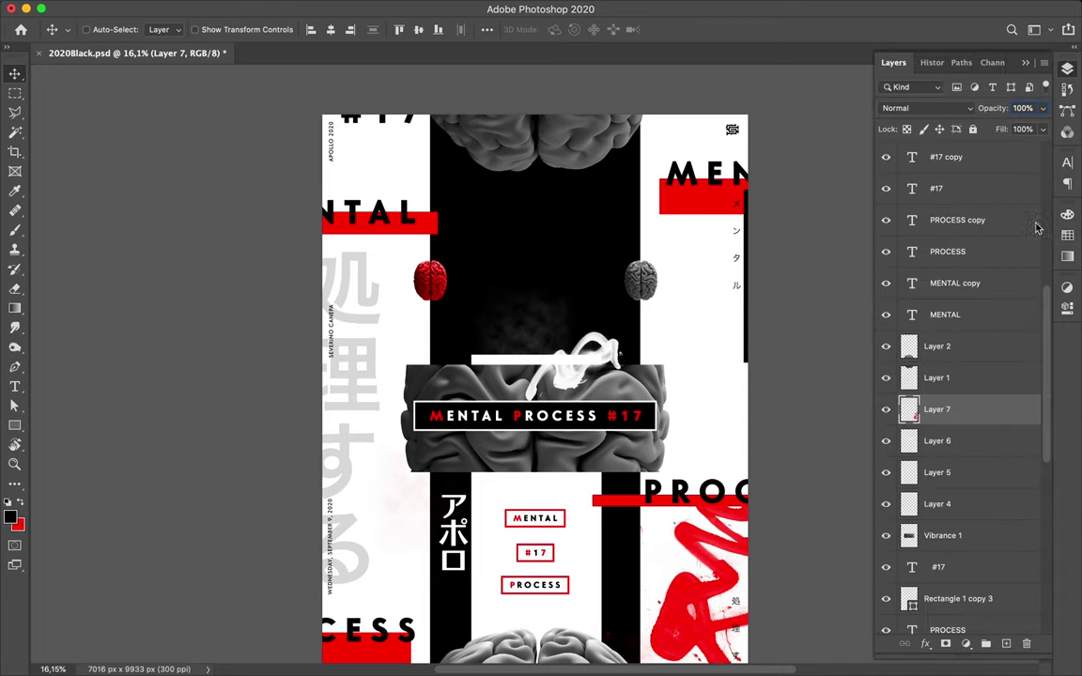
- On new Layer 8, stamp a black grunge stroke top-left and shift the white stroke left
click(1003, 644)
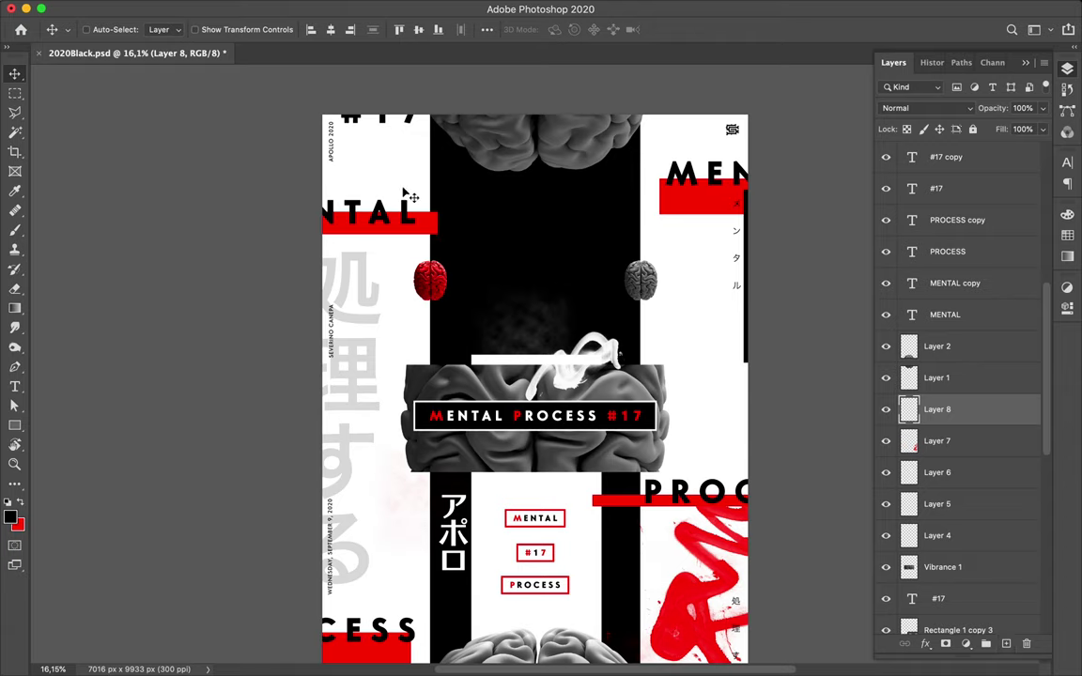
key(b)
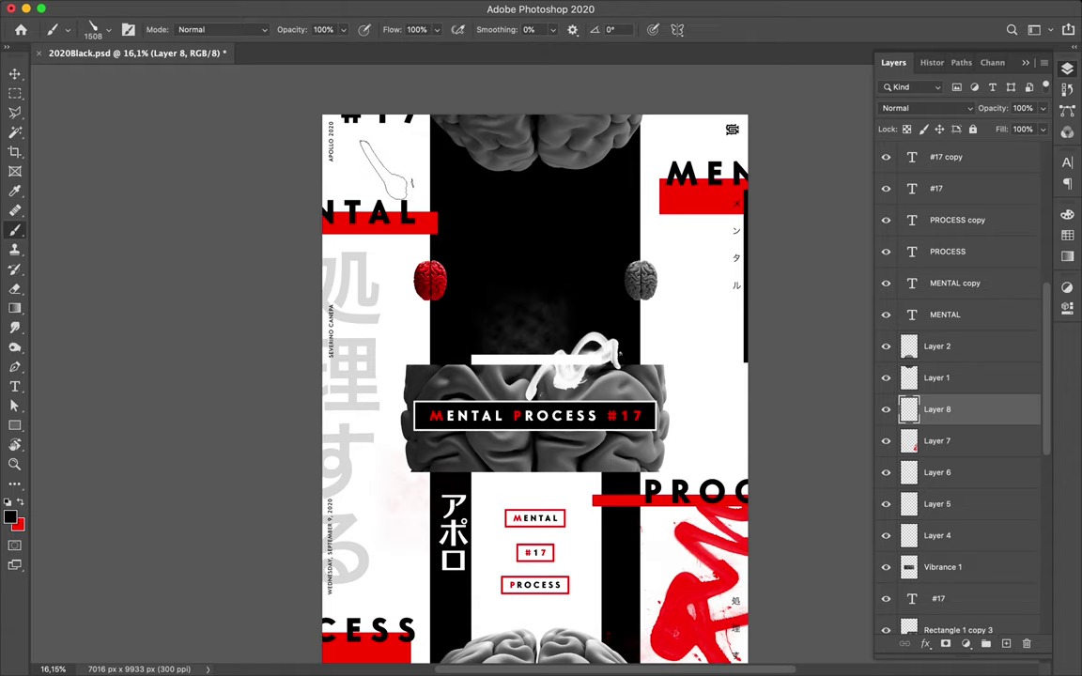
click(386, 167)
key(v)
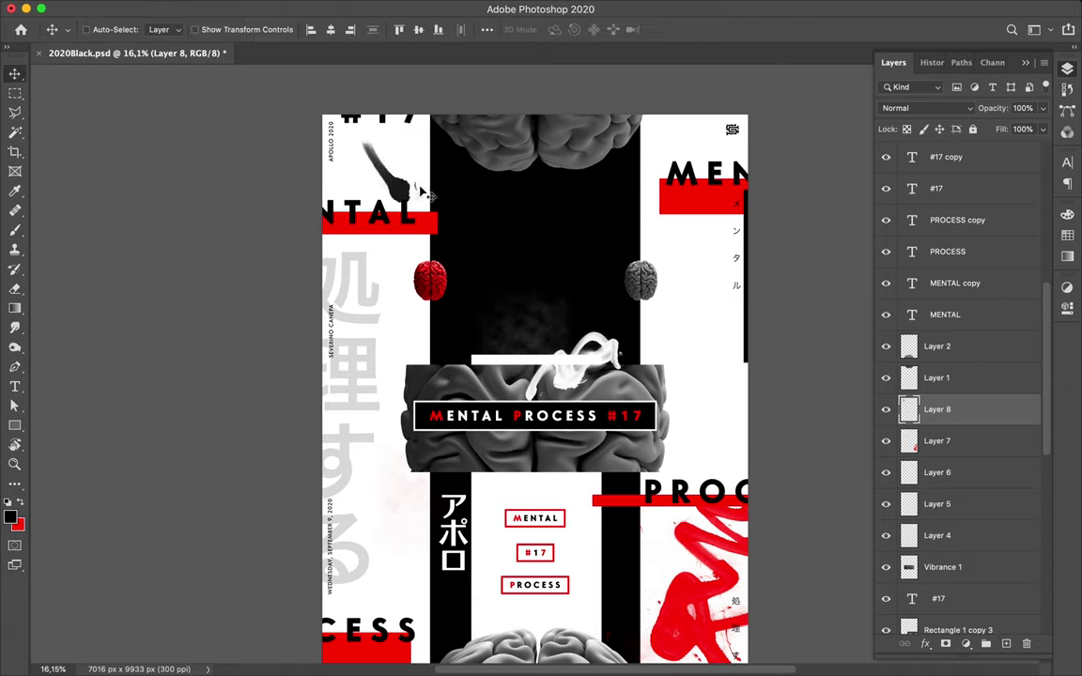
mouse_move(395, 179)
mouse_down()
mouse_move(374, 177)
mouse_move(394, 182)
mouse_move(387, 176)
mouse_up()
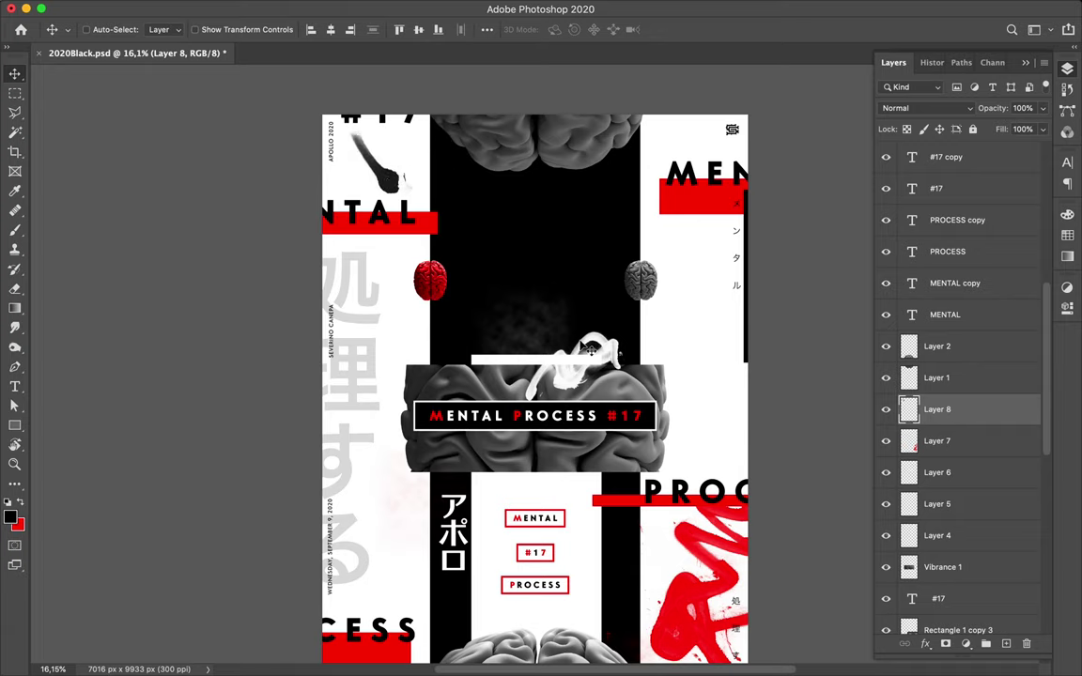
ctrl+click(620, 359)
drag(619, 359, 521, 320)
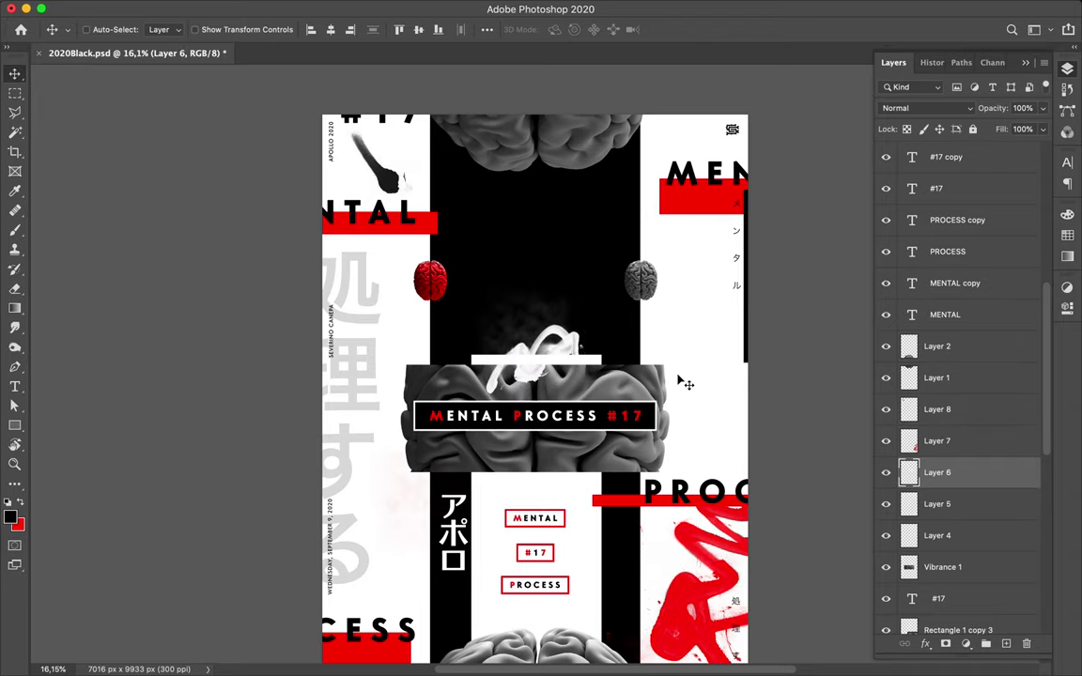
- Draw a small red-filled rectangle just below the brain image
scroll(685, 383, down, 3)
scroll(686, 383, up, 3)
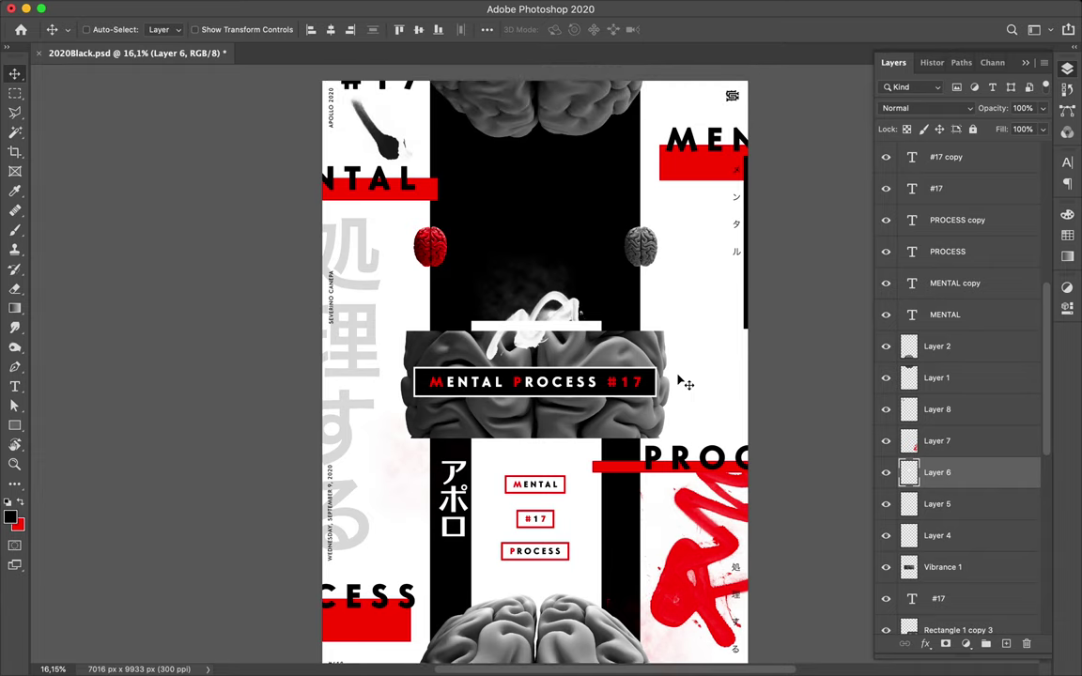
scroll(540, 413, up, 2)
scroll(540, 413, up, 1)
scroll(543, 416, up, 1)
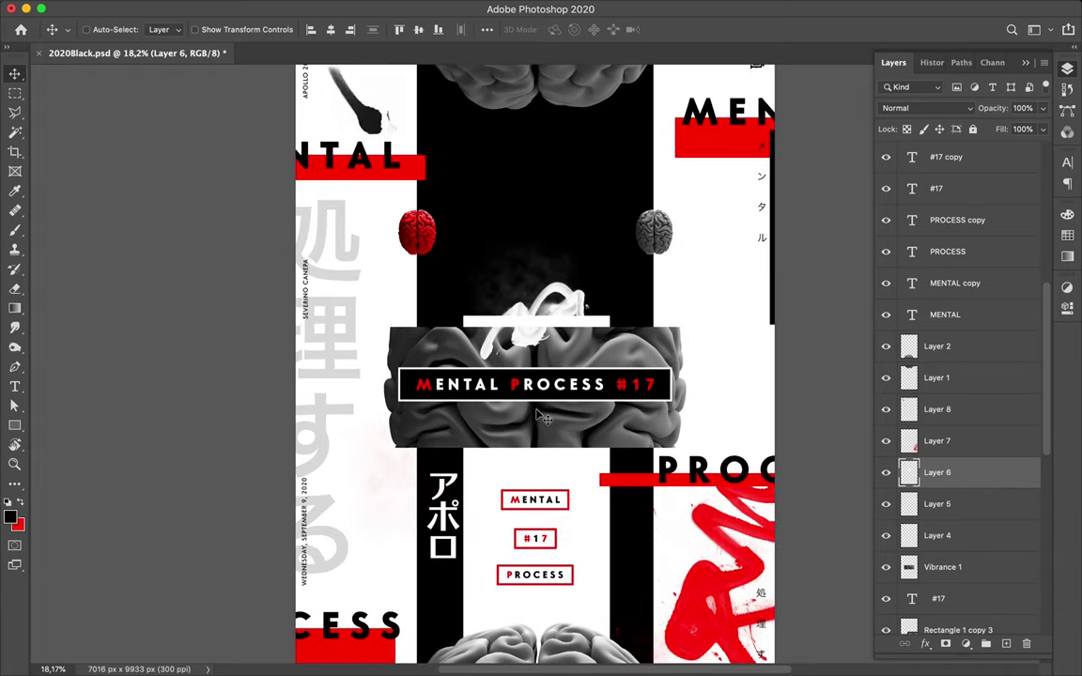
scroll(543, 416, up, 1)
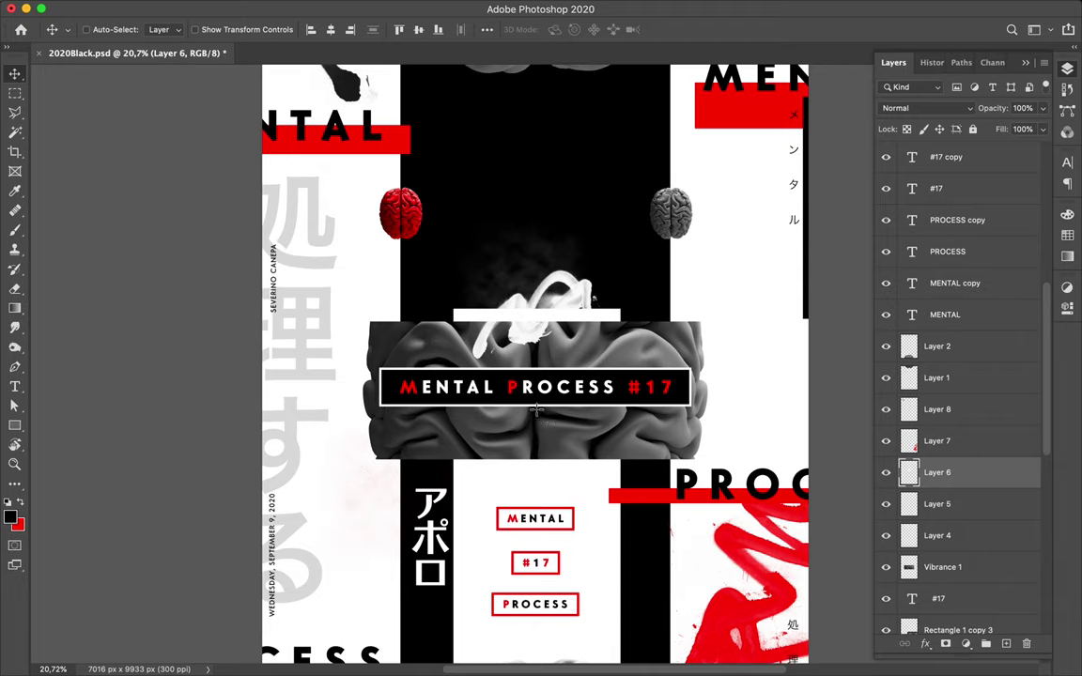
key(u)
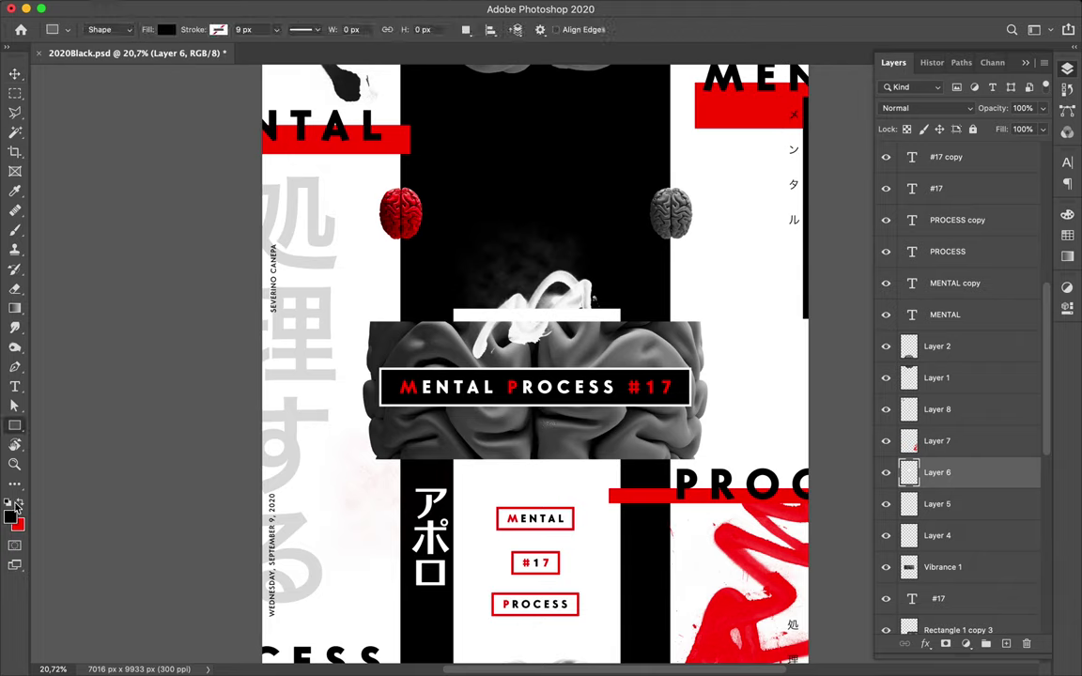
click(167, 30)
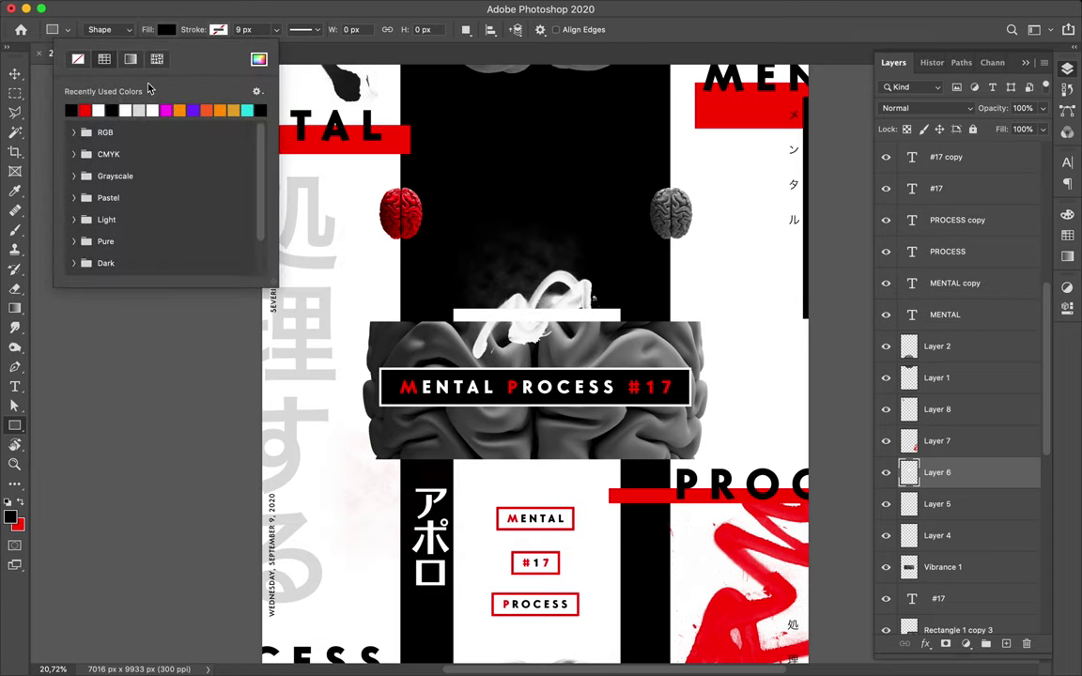
click(87, 110)
scroll(511, 472, up, 2)
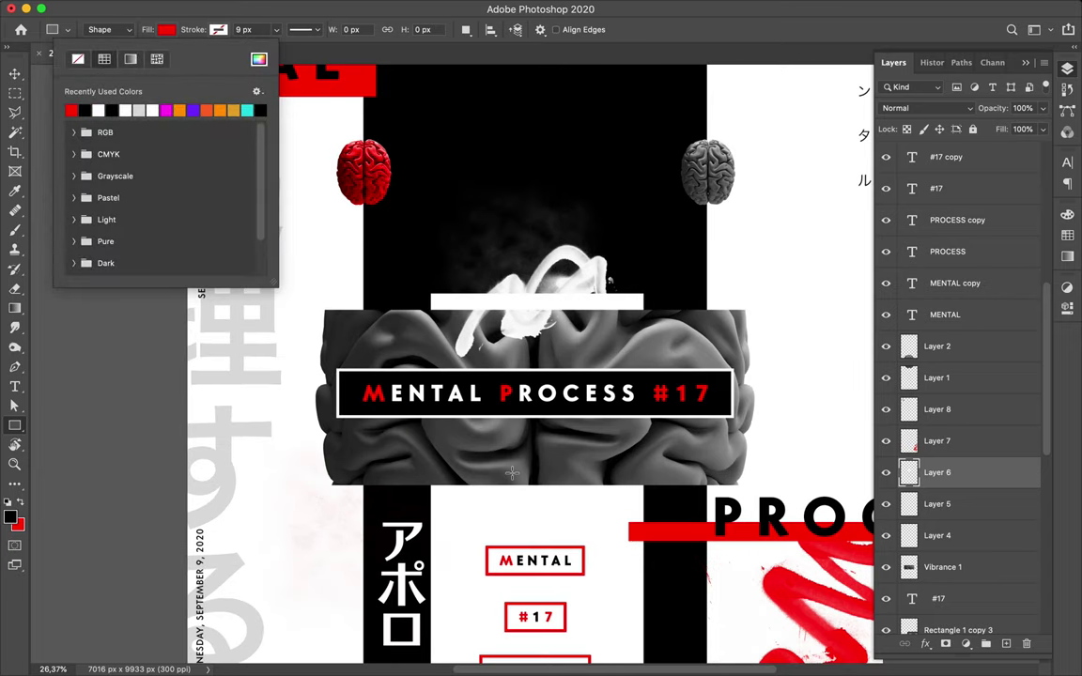
click(381, 479)
drag(381, 479, 386, 490)
- Alt-drag a duplicate of the red rectangle just to its right
key(v)
key(ctrl)
key(alt)
drag(388, 487, 483, 492)
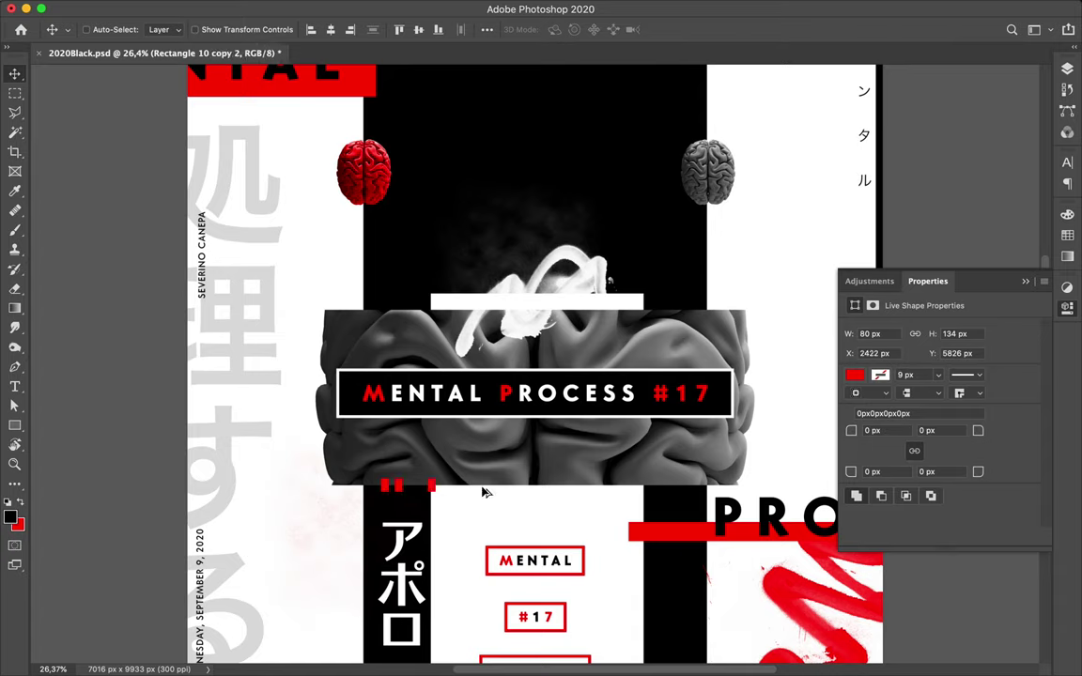
- Space the first red marks rightward and add another copy beside them
mouse_move(435, 488)
mouse_down()
mouse_move(410, 489)
mouse_move(460, 496)
mouse_up()
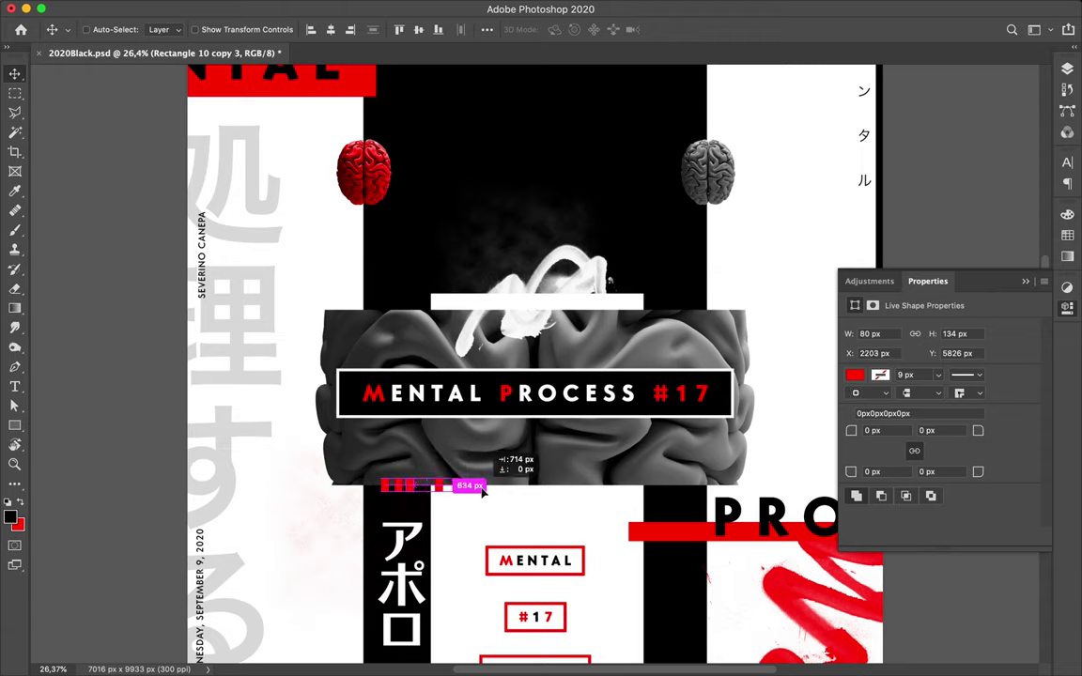
click(408, 492)
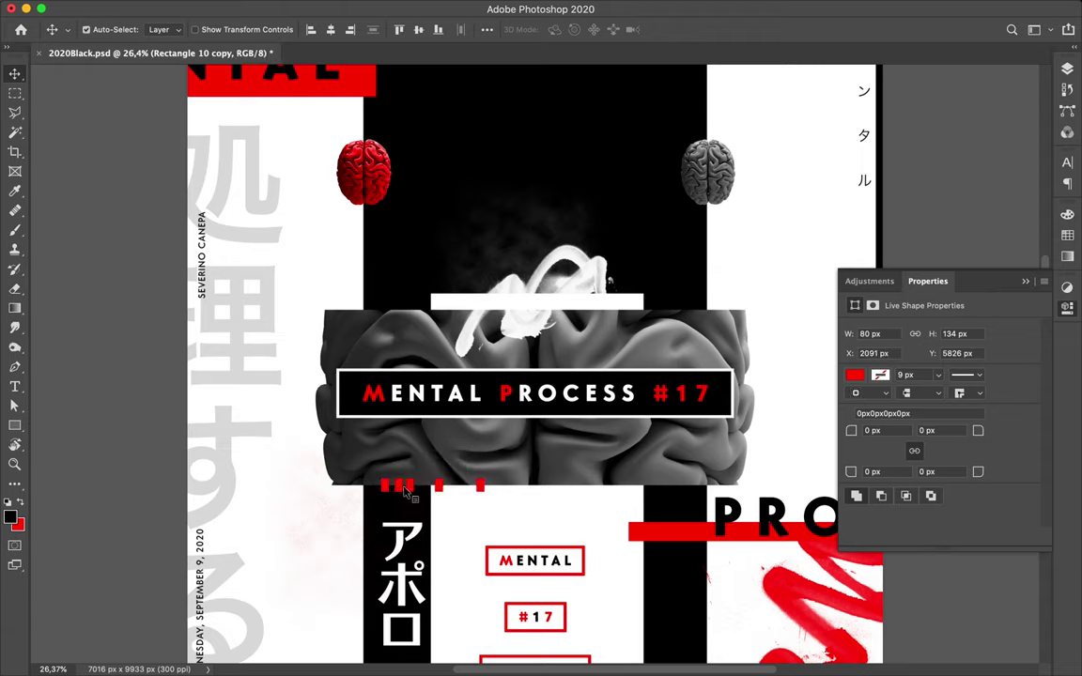
shift+click(410, 492)
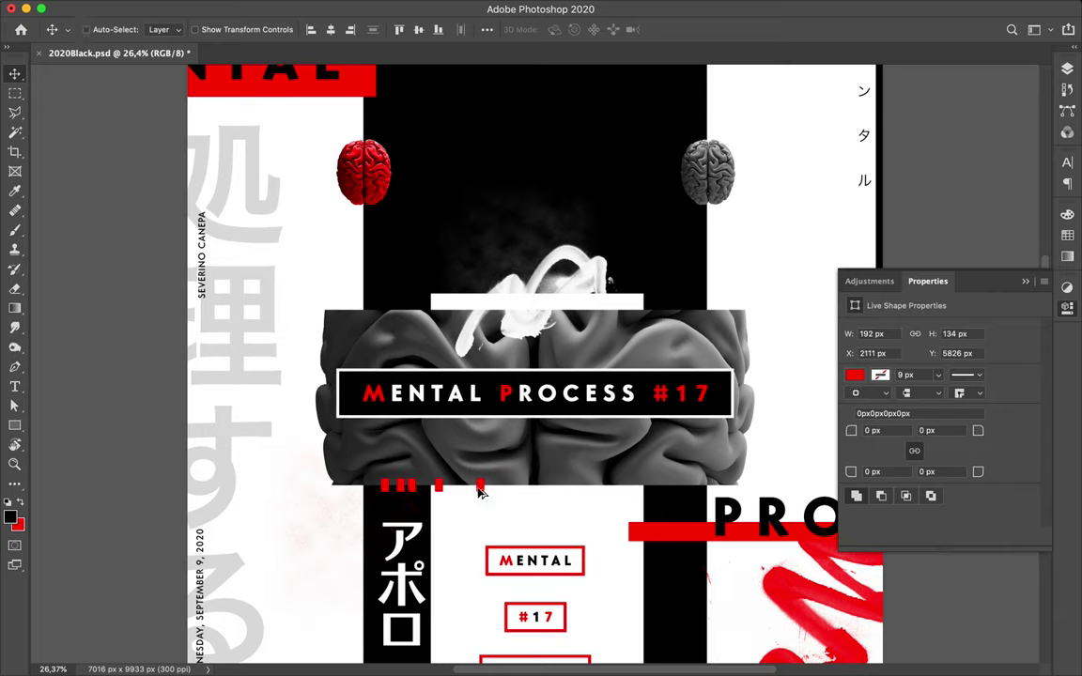
mouse_move(483, 490)
mouse_down()
mouse_move(598, 480)
mouse_move(543, 490)
mouse_up()
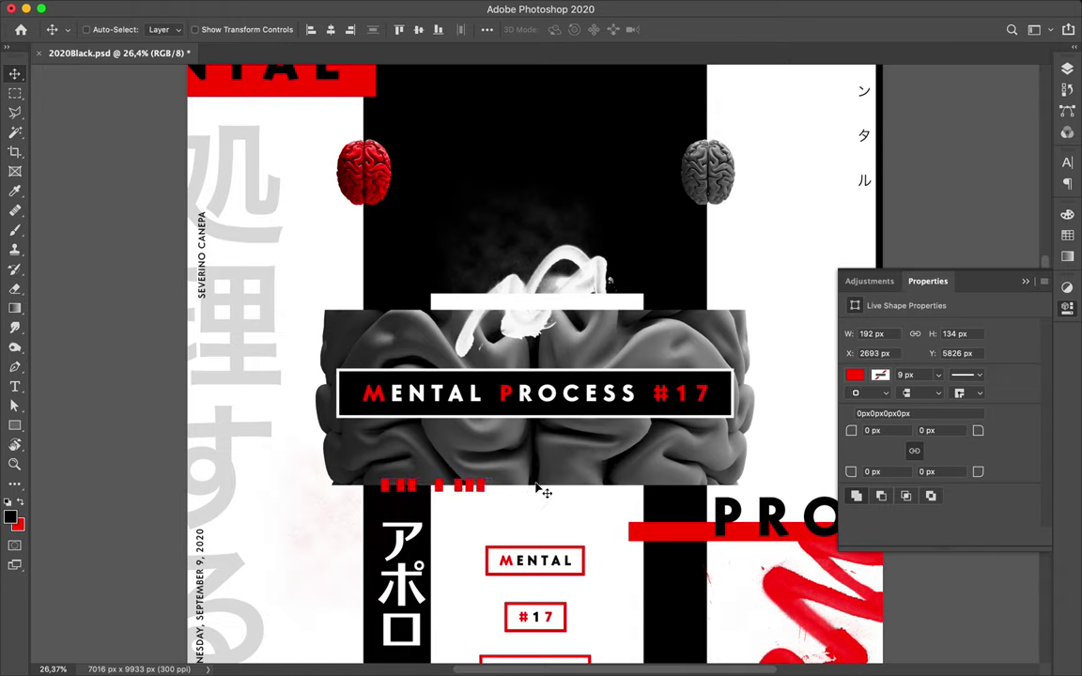
click(476, 488)
mouse_move(515, 490)
mouse_down()
mouse_move(583, 490)
mouse_move(566, 495)
mouse_up()
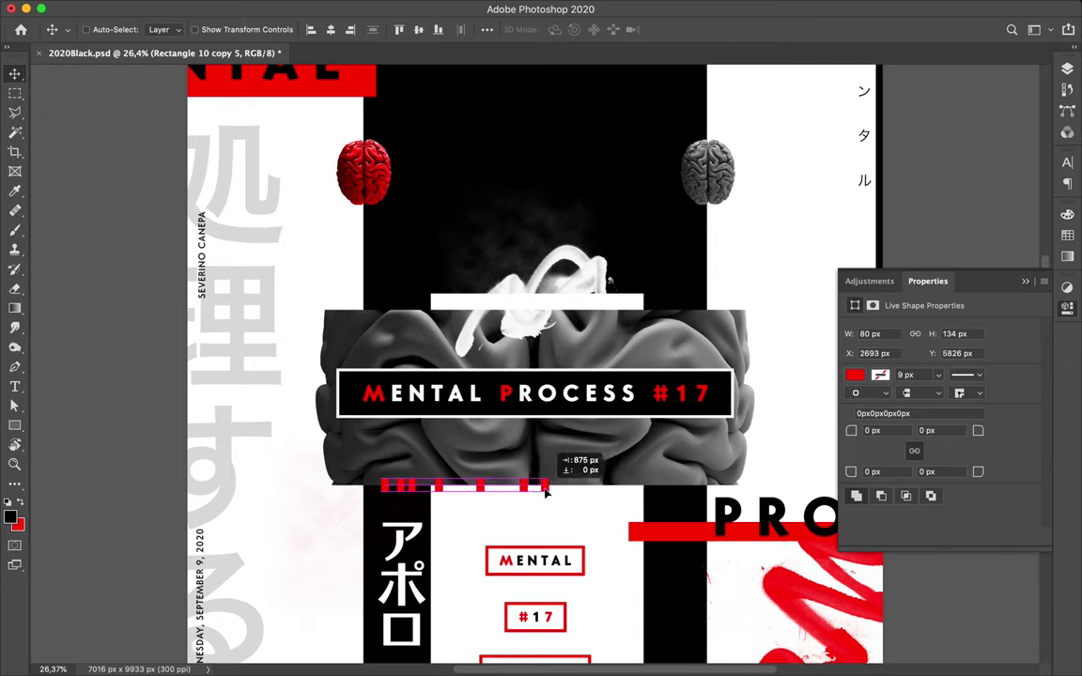
drag(564, 492, 539, 492)
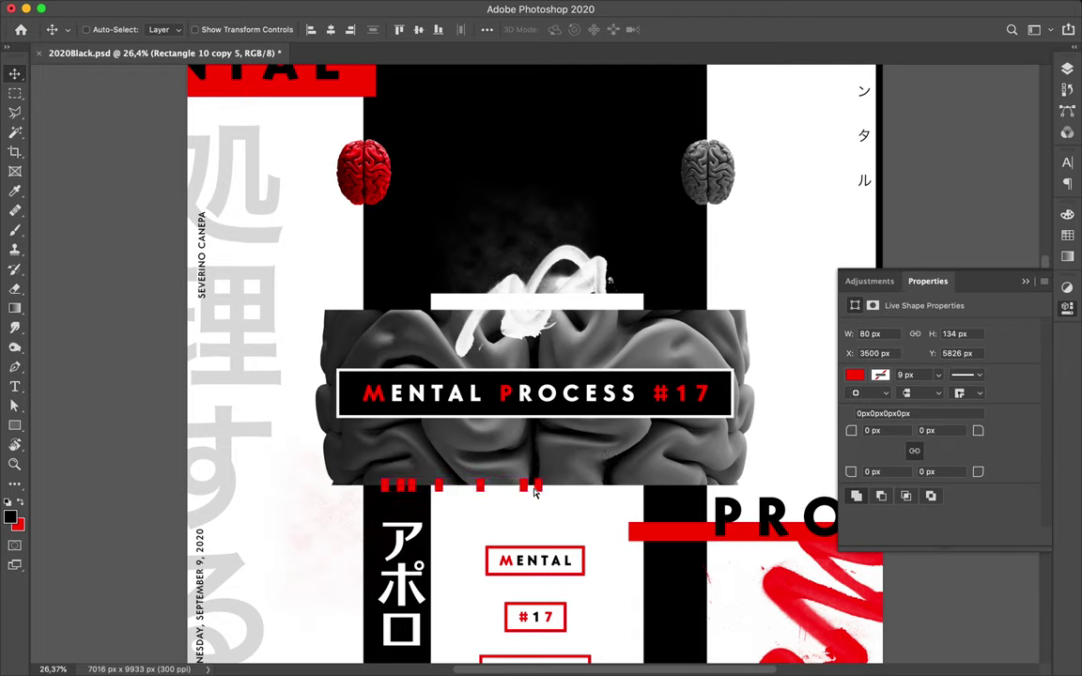
- Copy more red marks rightward until the dashed line reaches the banner's right end
shift+click(525, 488)
drag(558, 490, 611, 490)
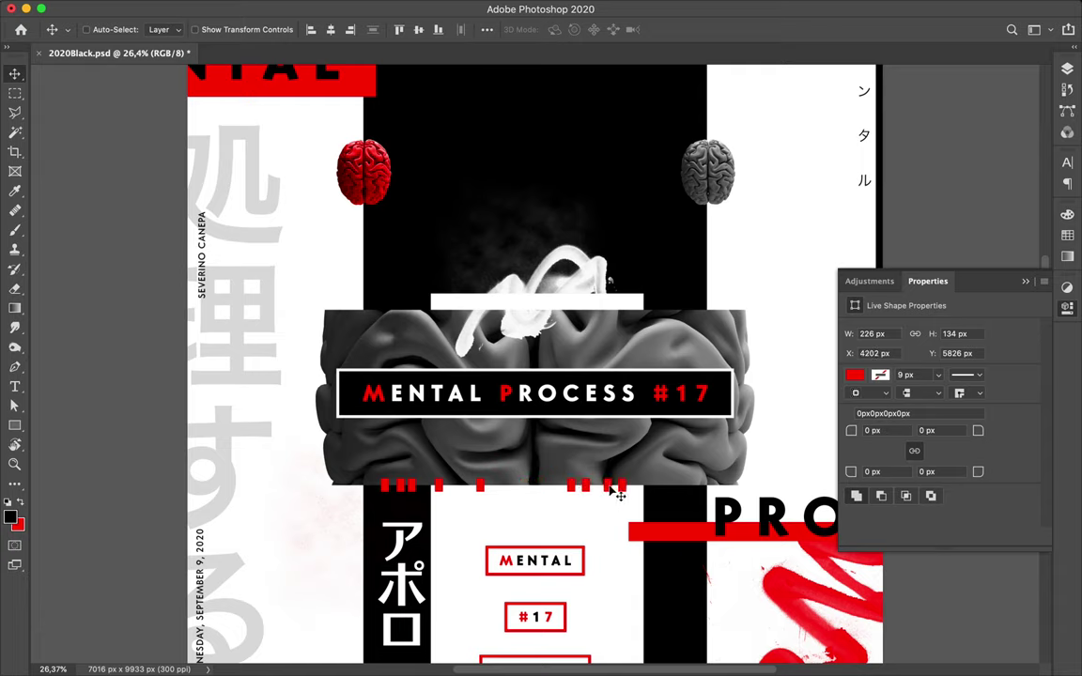
click(617, 492)
drag(622, 487, 688, 492)
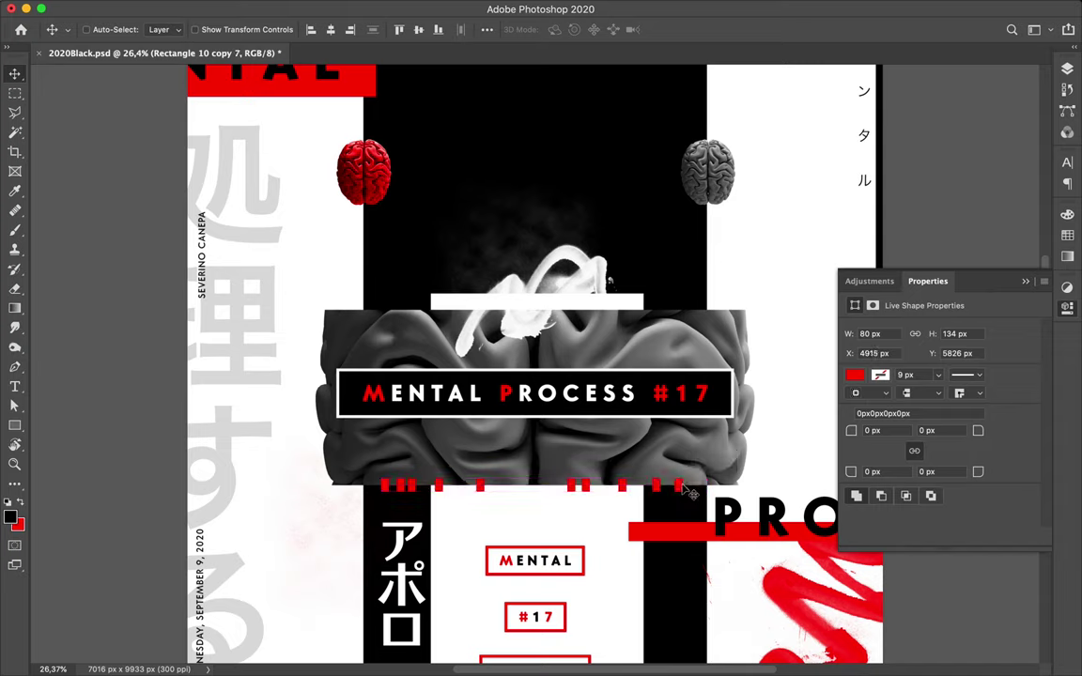
mouse_move(689, 488)
mouse_down()
mouse_move(700, 486)
mouse_move(351, 487)
mouse_up()
drag(695, 488, 718, 485)
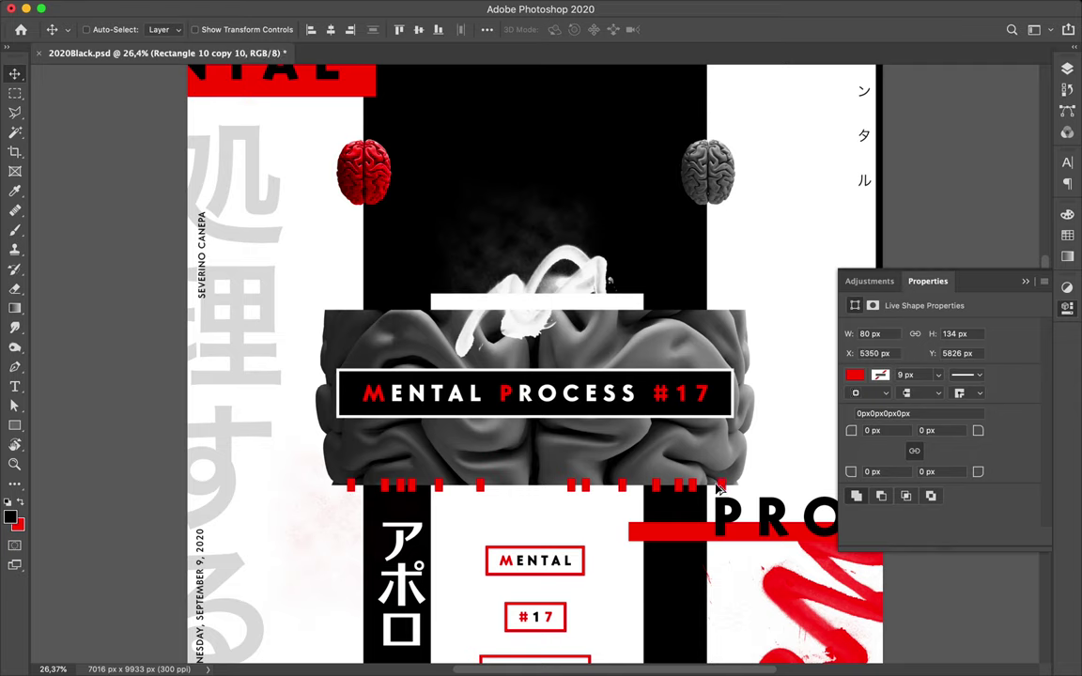
scroll(724, 564, down, 2)
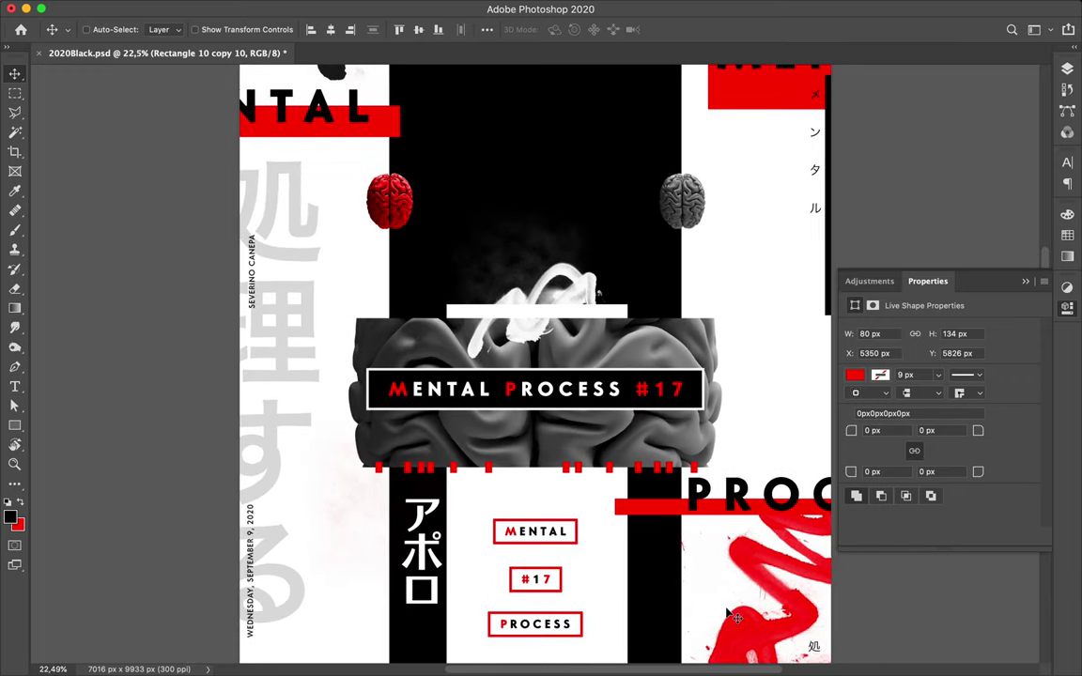
- Copy the vertical Japanese text into the black column and try colouring it white, then undo
scroll(735, 612, up, 3)
scroll(735, 613, up, 1)
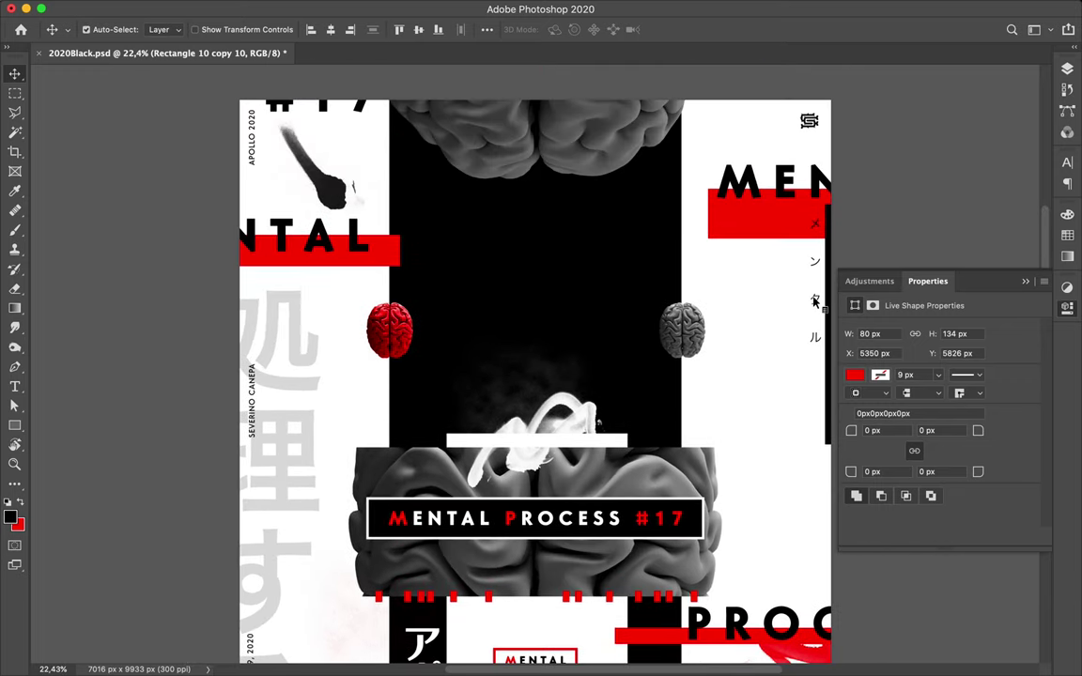
drag(817, 303, 474, 305)
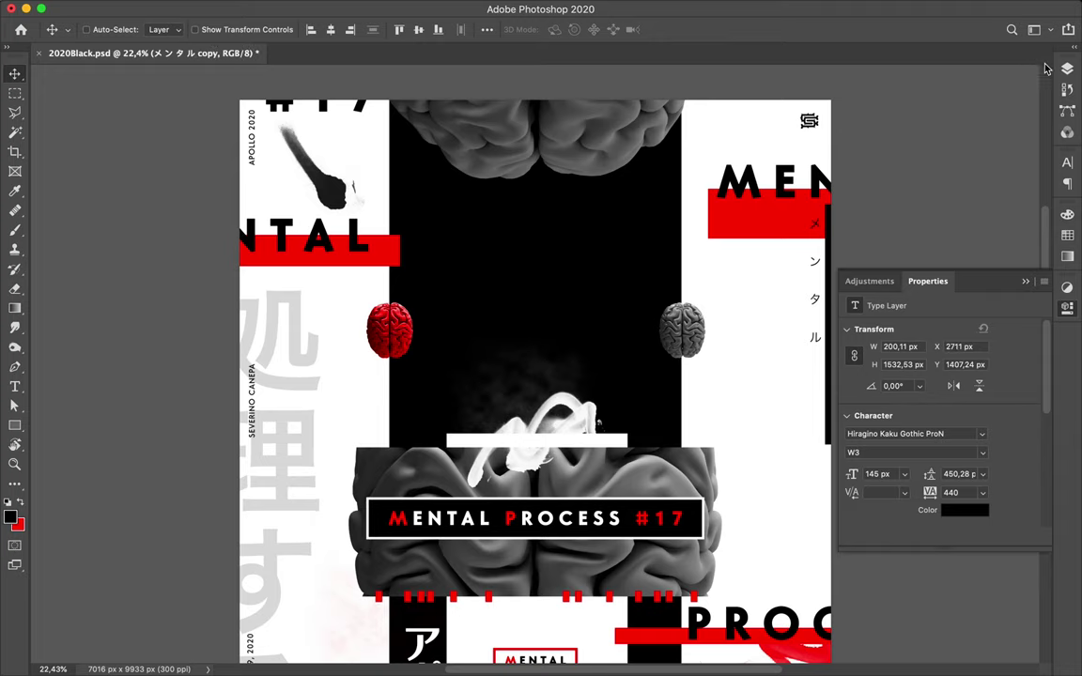
click(1068, 236)
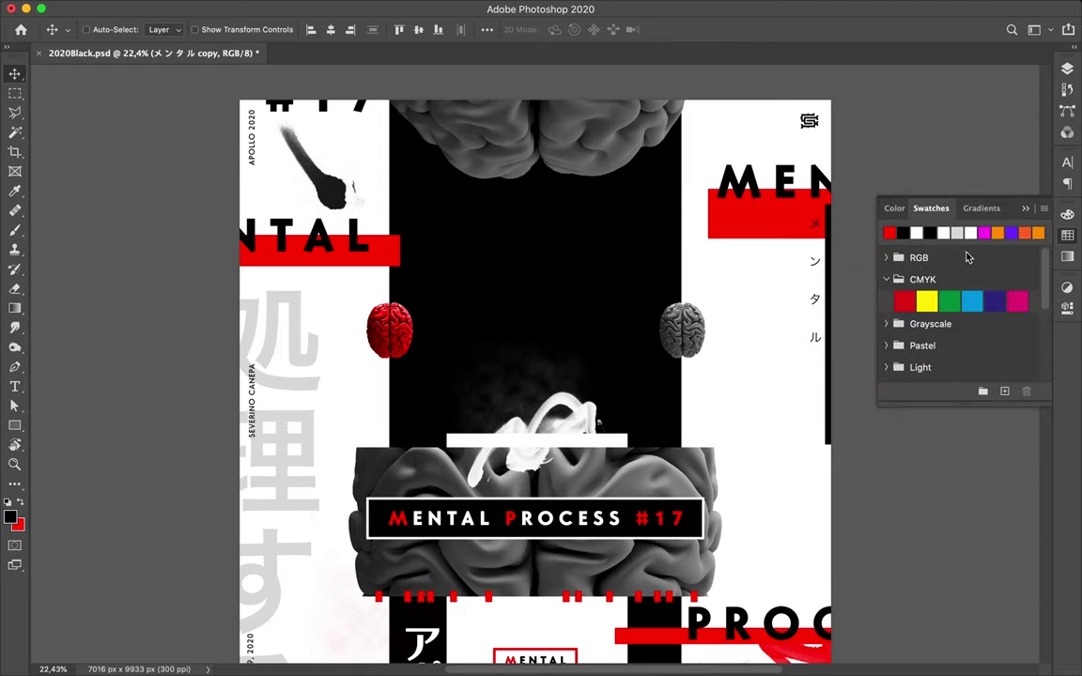
click(915, 234)
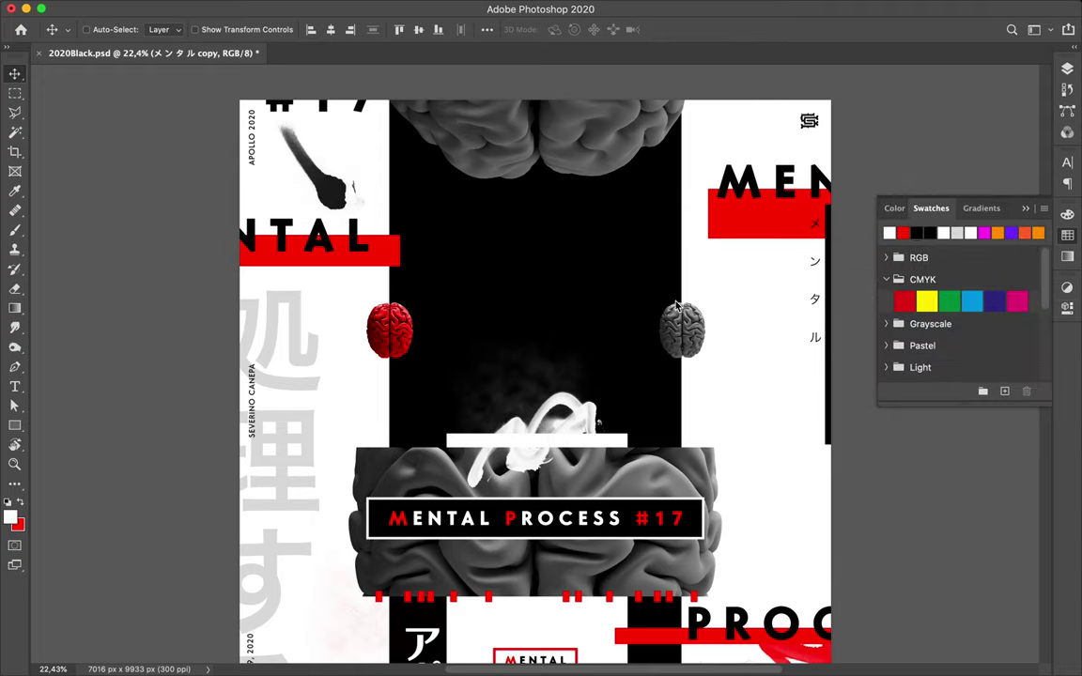
key(ctrl+z)
- Place a duplicate of the vertical 処理する text in the upper black column beside メンタル
scroll(576, 331, down, 5)
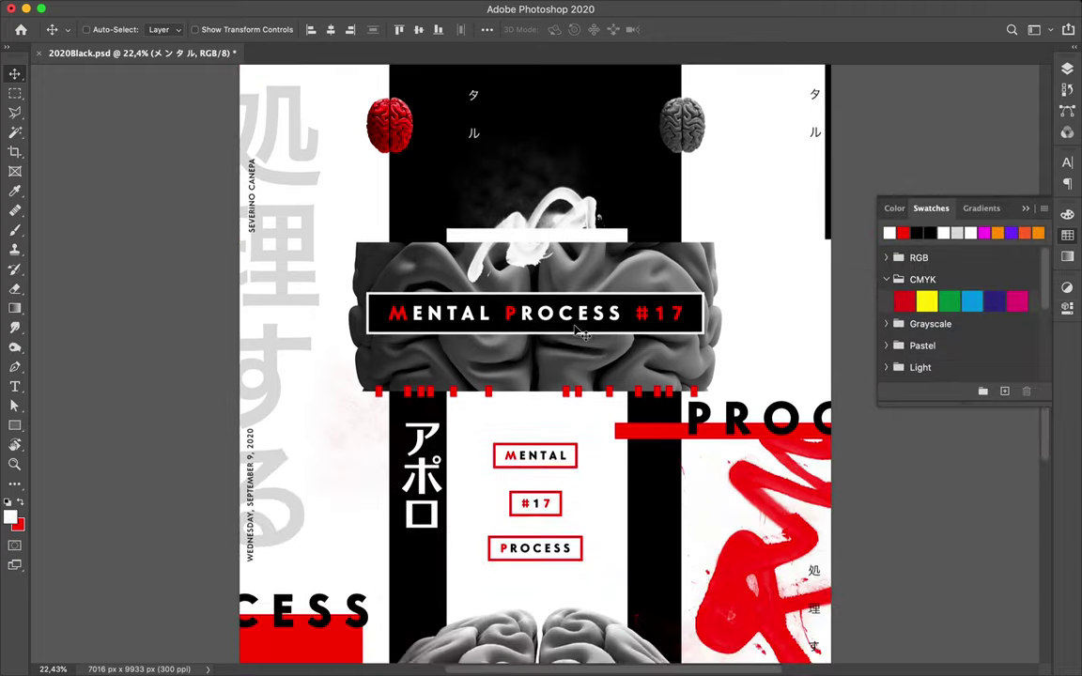
scroll(577, 330, down, 3)
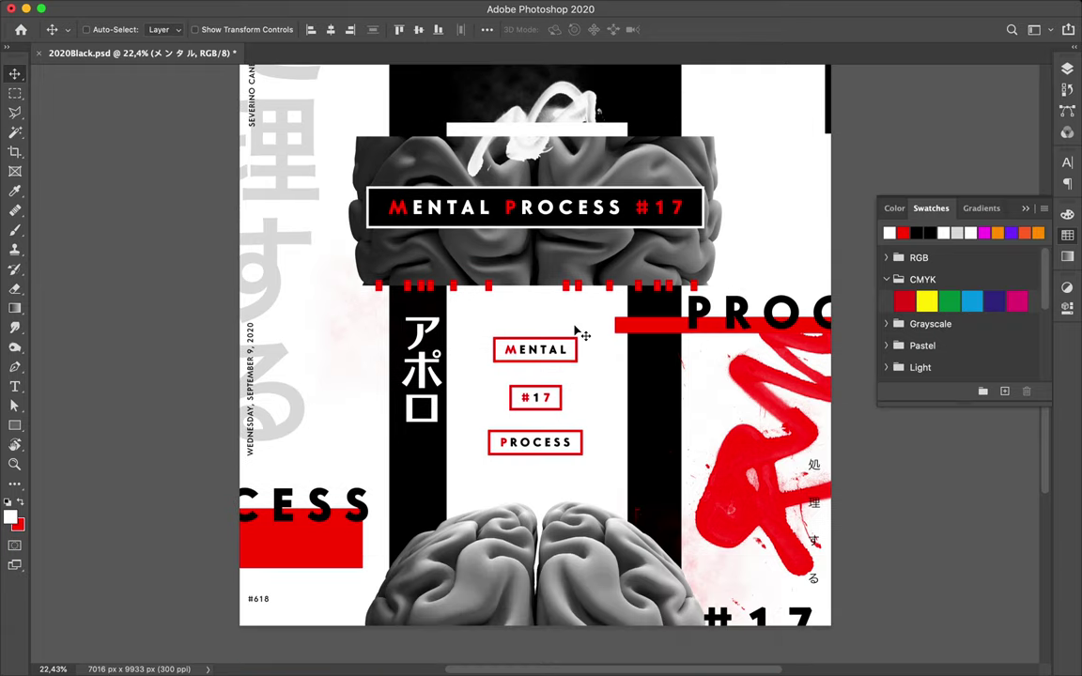
click(816, 466)
drag(819, 540, 607, 183)
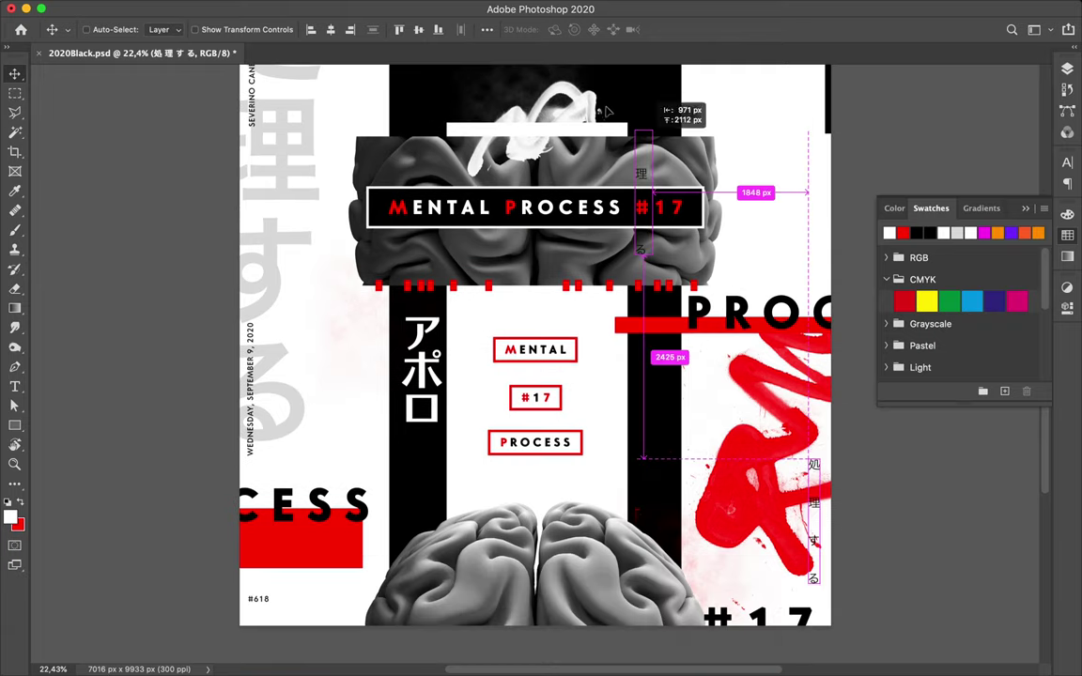
scroll(606, 183, up, 1)
scroll(607, 183, up, 8)
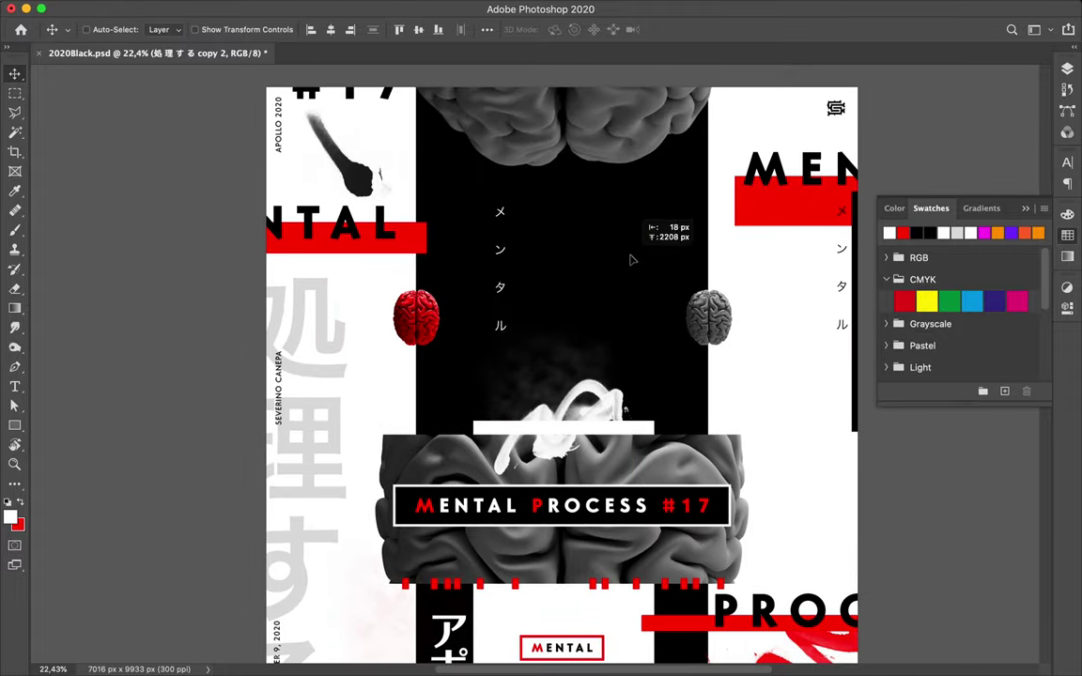
drag(632, 263, 639, 263)
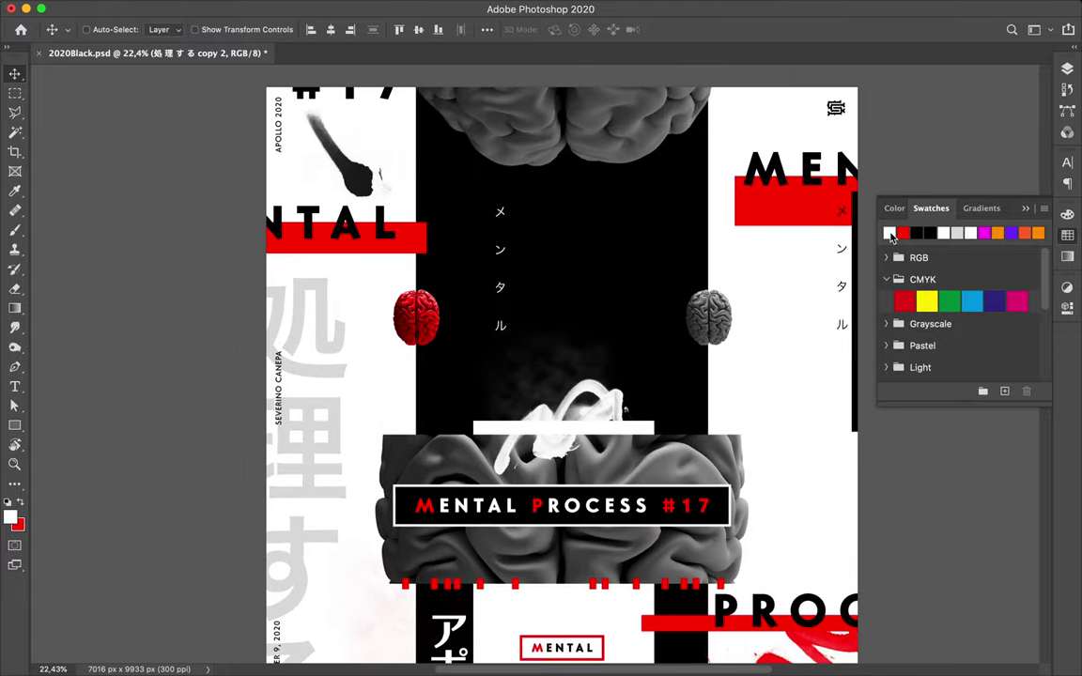
key(ctrl+z)
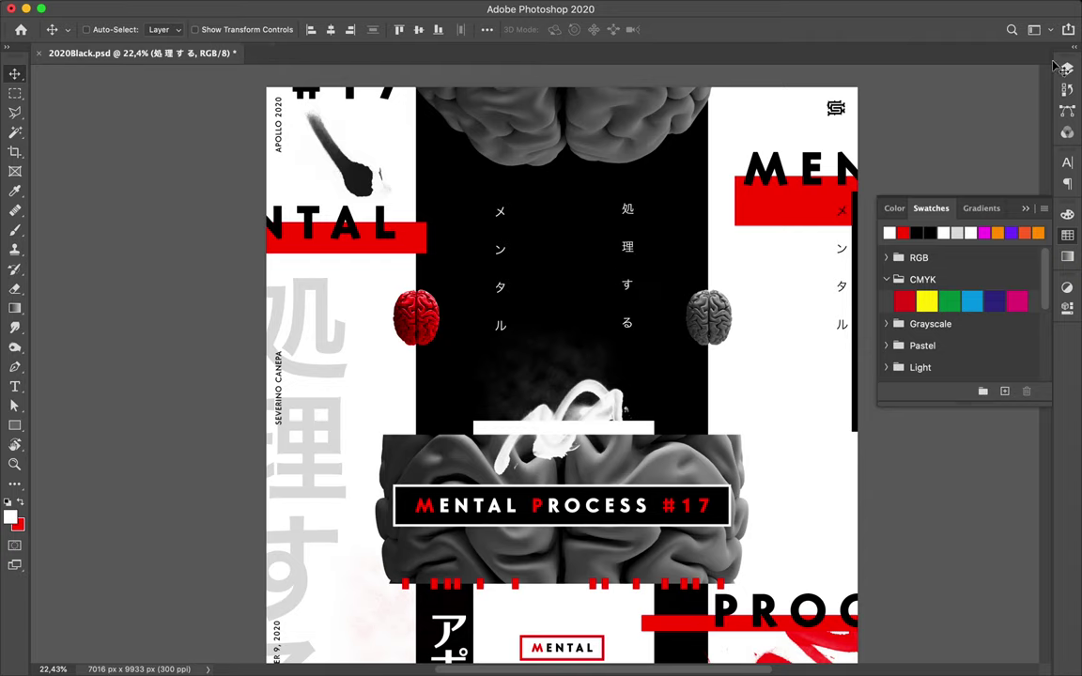
- Group the 処理する copy with メンタル into Group 2 and align their horizontal centres
click(1067, 70)
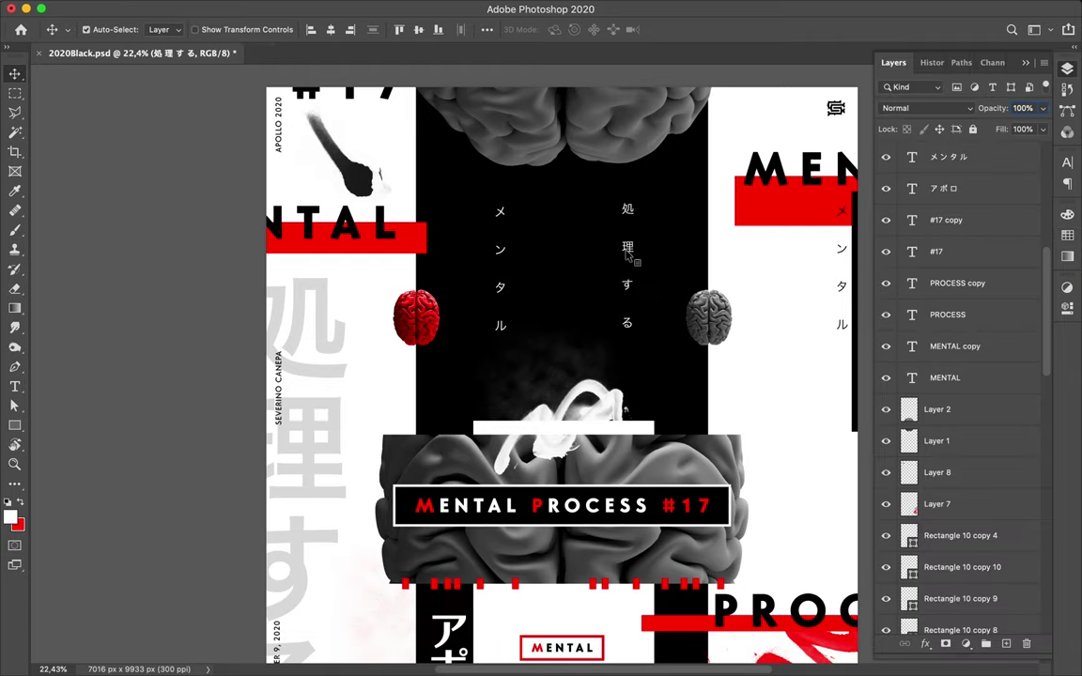
click(629, 252)
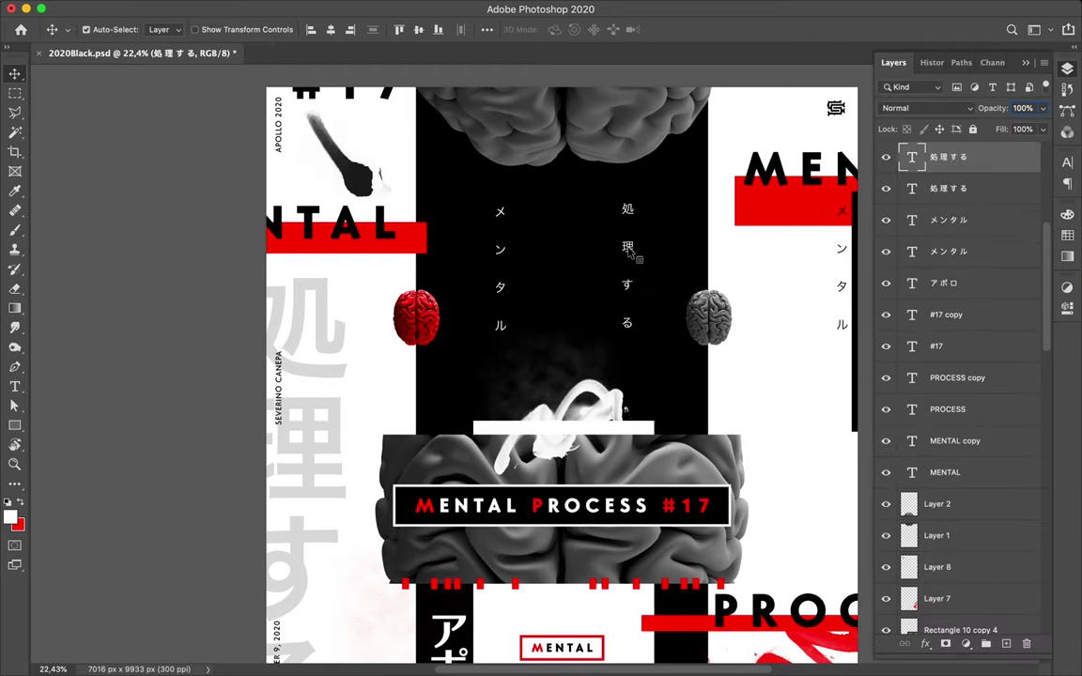
shift+click(499, 255)
drag(997, 222, 982, 186)
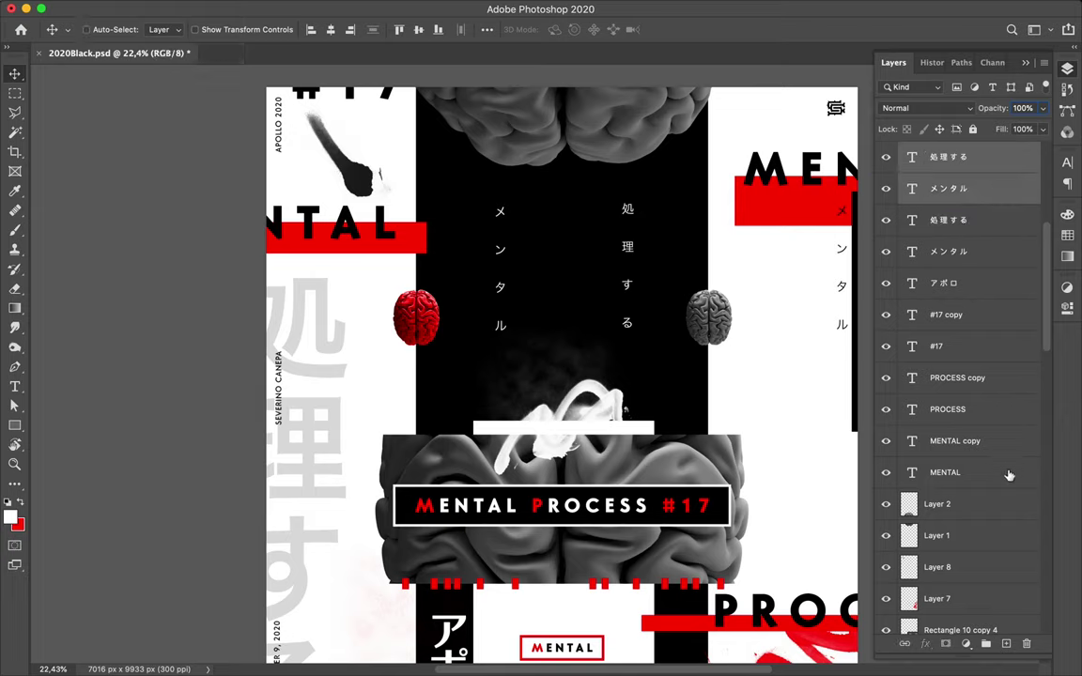
click(985, 645)
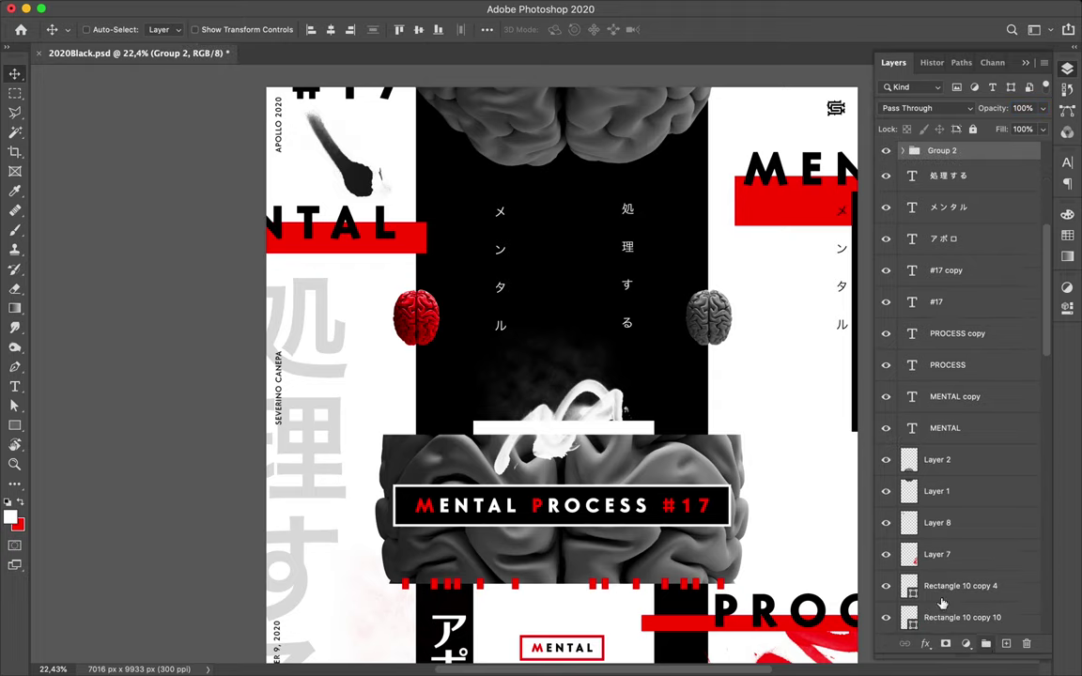
click(331, 32)
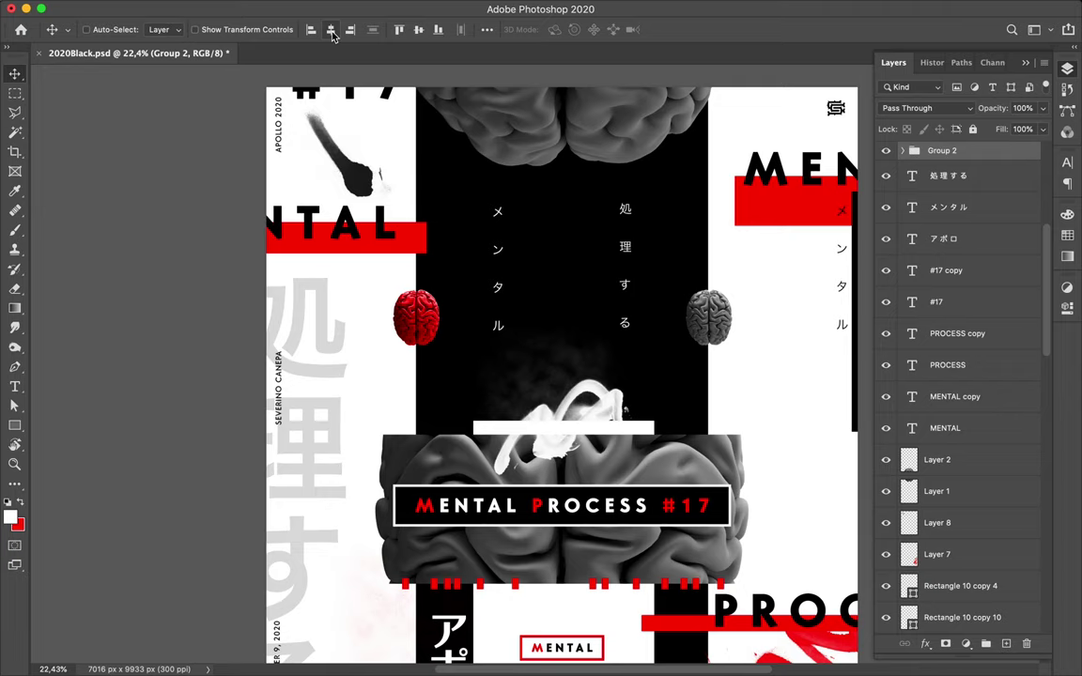
scroll(558, 237, down, 5)
scroll(561, 240, up, 4)
scroll(561, 241, down, 2)
scroll(558, 240, down, 3)
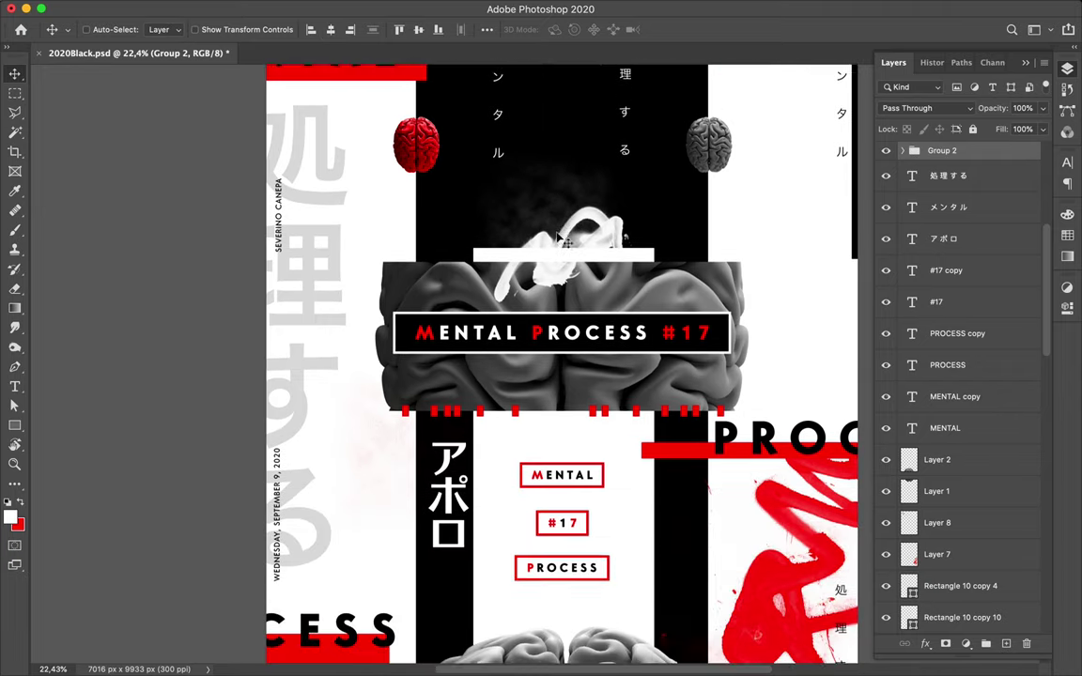
scroll(526, 226, down, 1)
scroll(501, 209, down, 4)
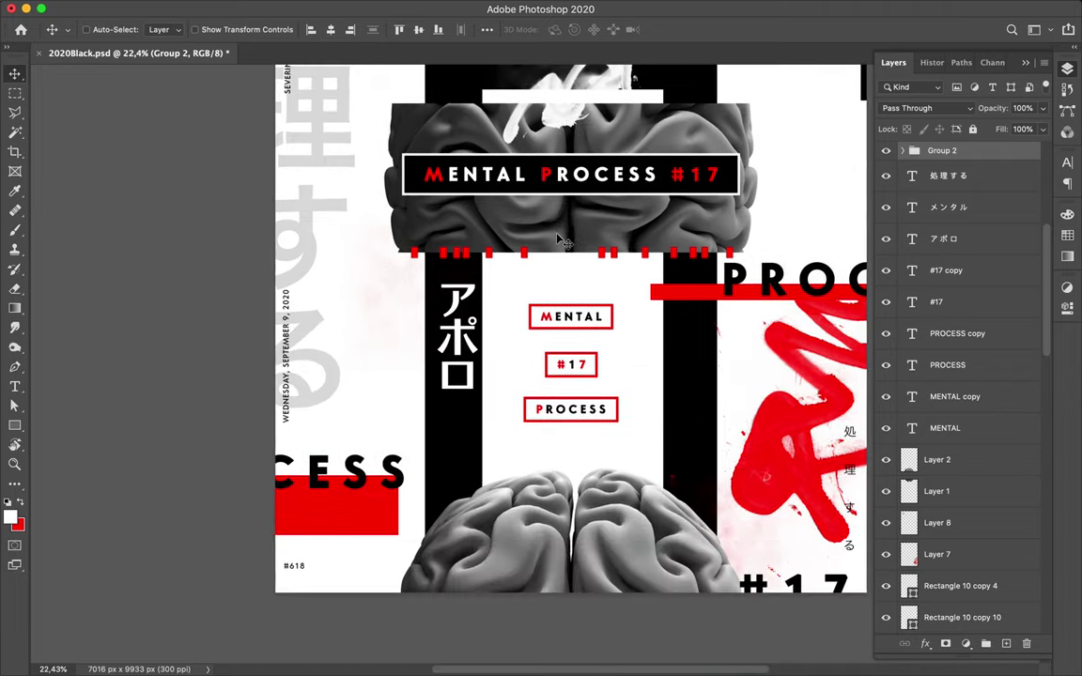
- Scale the vertical アポロ text down to a smaller size
click(457, 350)
key(ctrl+t)
drag(493, 404, 466, 355)
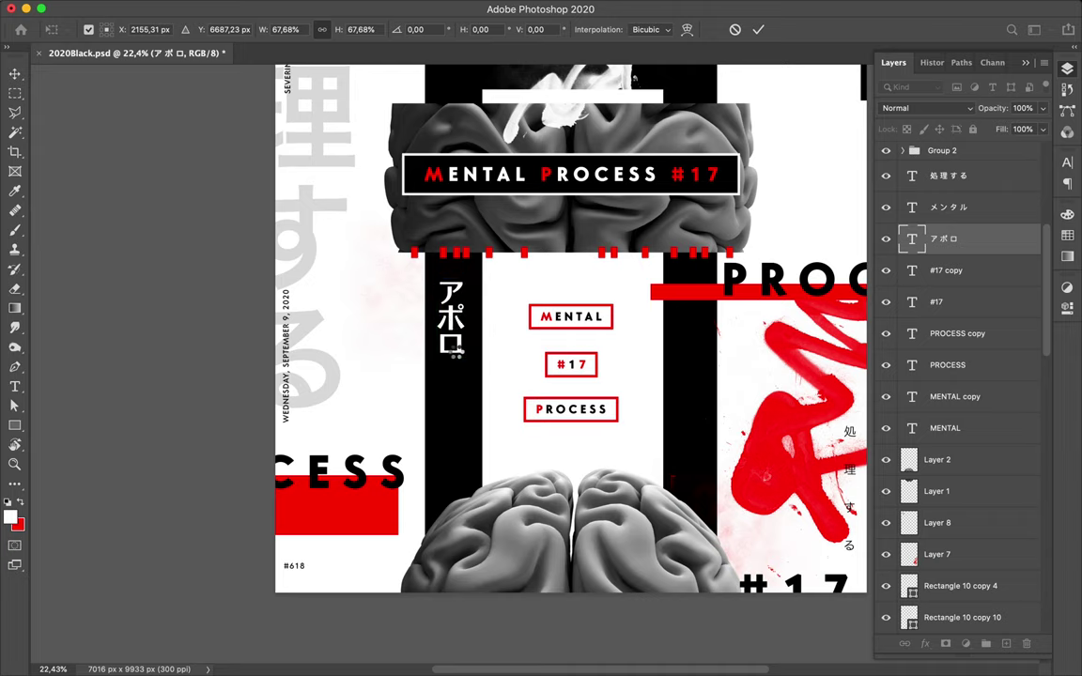
key(Return)
- Copy アポロ onto the lower right black bar and nudge the original slightly up
mouse_move(449, 352)
mouse_down()
mouse_move(704, 486)
mouse_move(703, 500)
mouse_up()
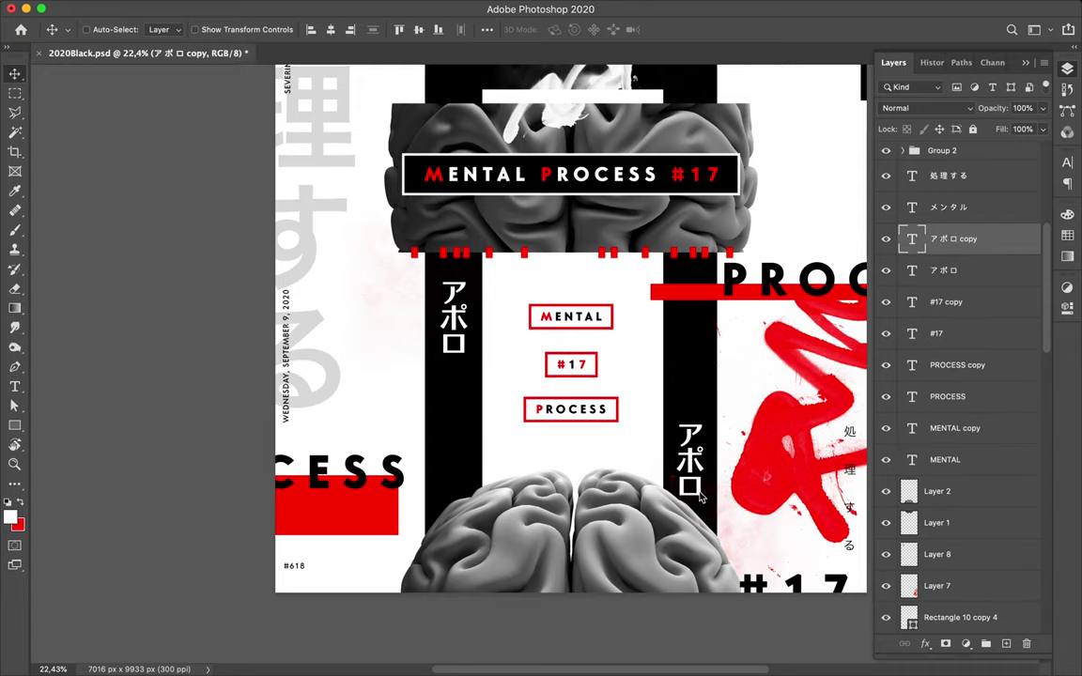
key(super)
click(466, 322)
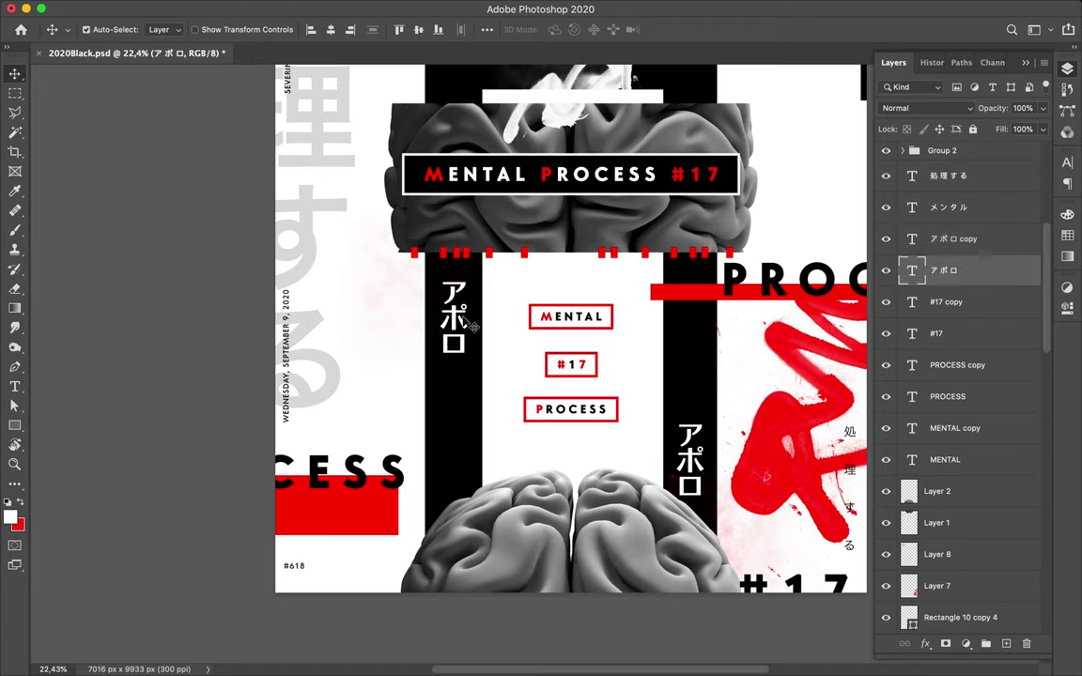
key(shift+Up)
key(shift+Up)
key(shift+Up)
- Duplicate the small vertical name credit and move the copy to the right
scroll(478, 347, up, 2)
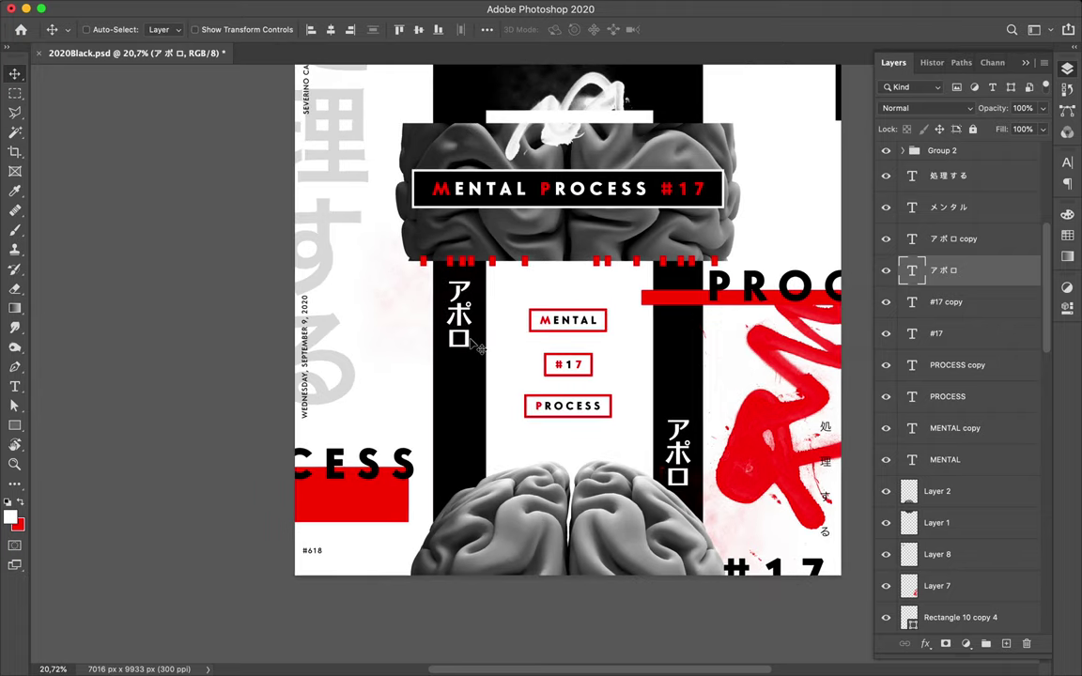
scroll(478, 347, up, 2)
scroll(478, 346, up, 2)
scroll(477, 346, up, 3)
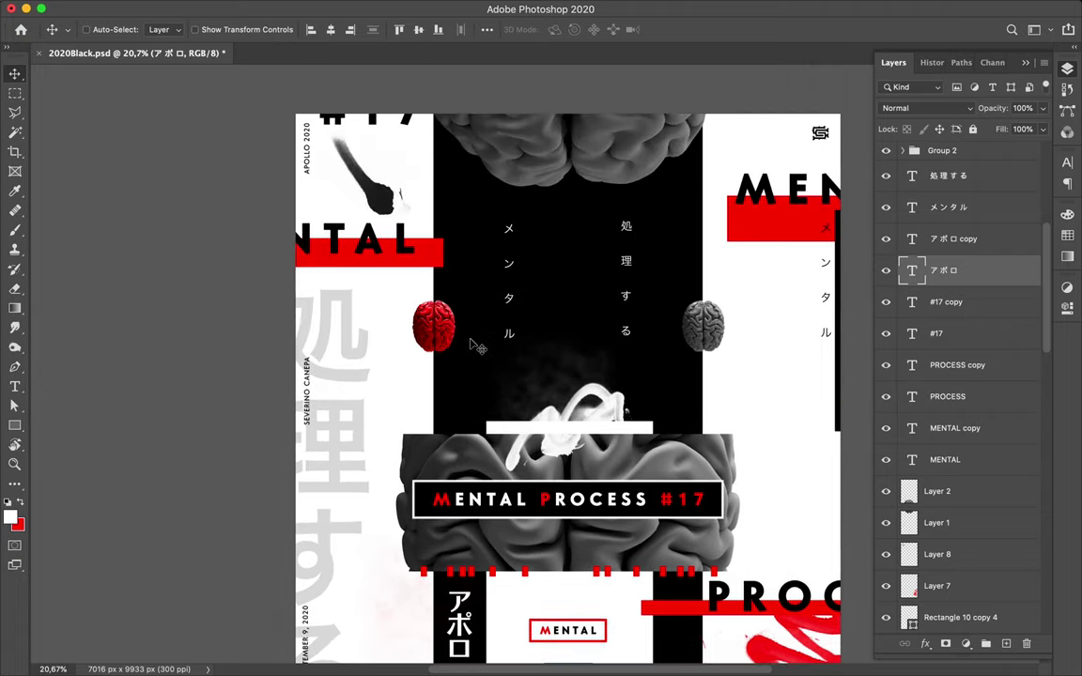
scroll(477, 345, down, 1)
scroll(477, 346, down, 2)
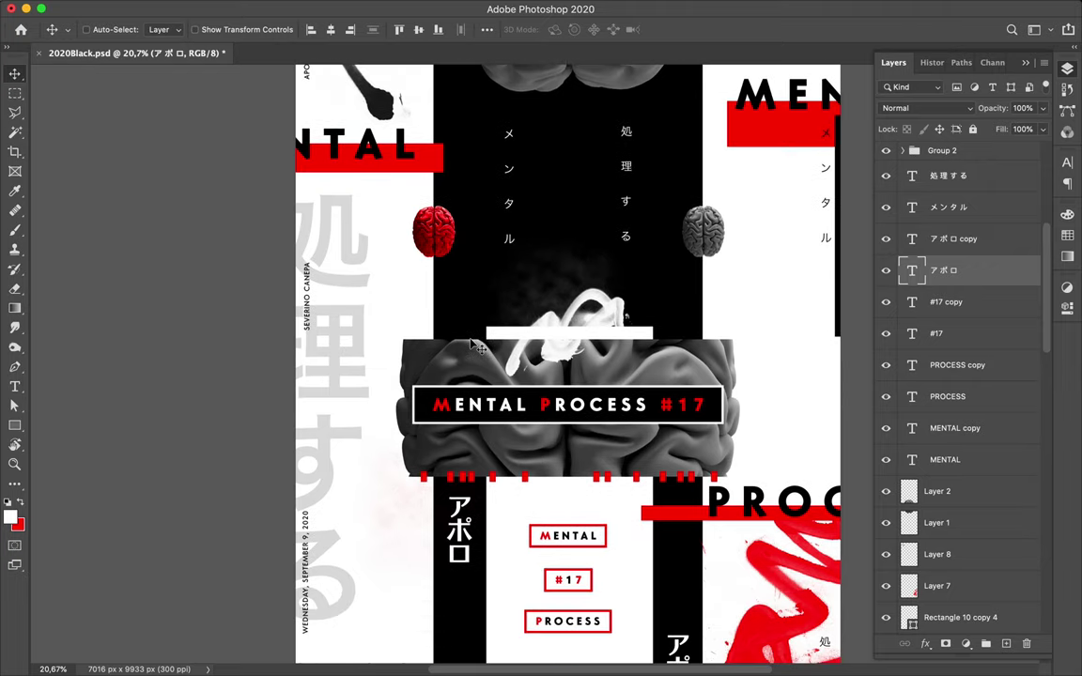
key(t)
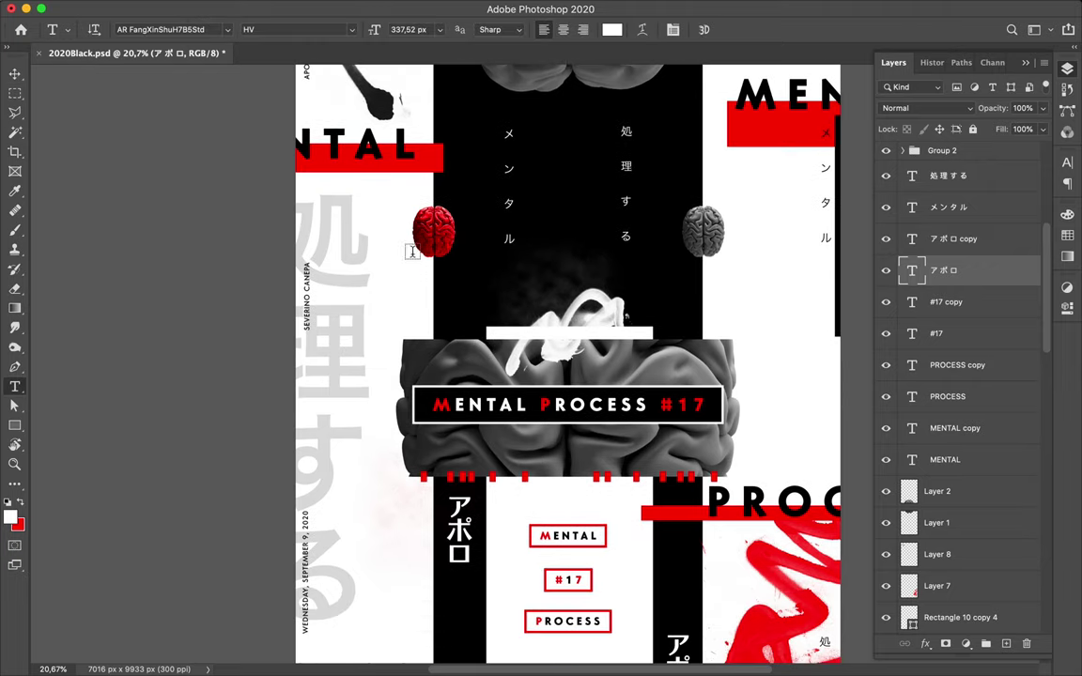
key(v)
click(371, 141)
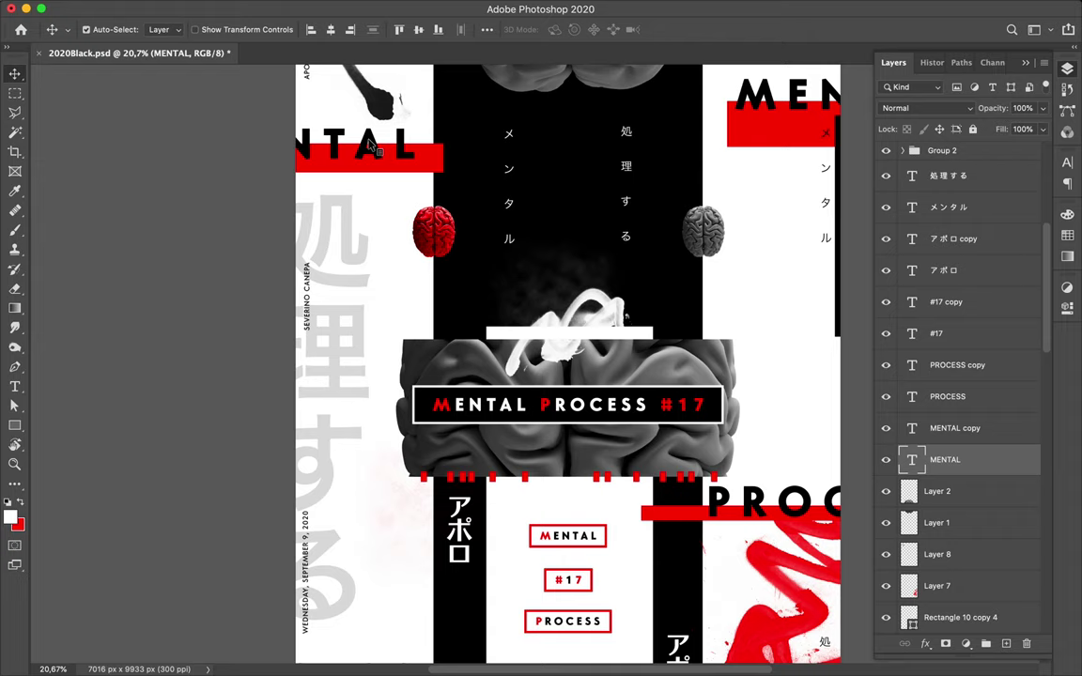
click(313, 289)
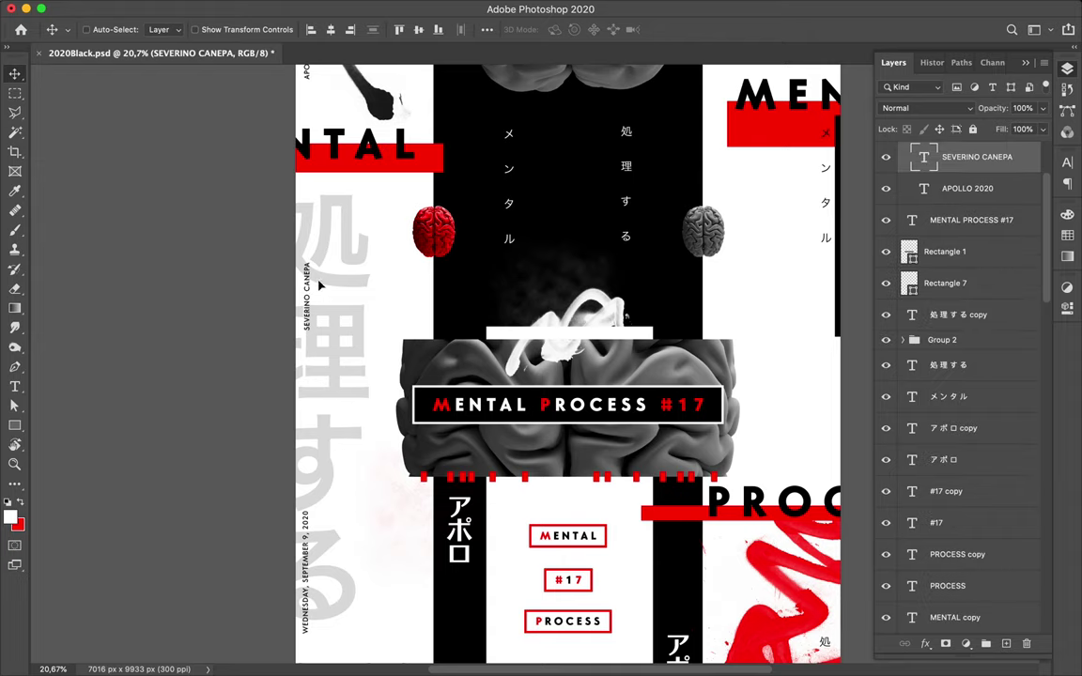
drag(318, 285, 393, 284)
- Rotate the credit copy 90° to horizontal and enlarge it to about 141%
key(ctrl+t)
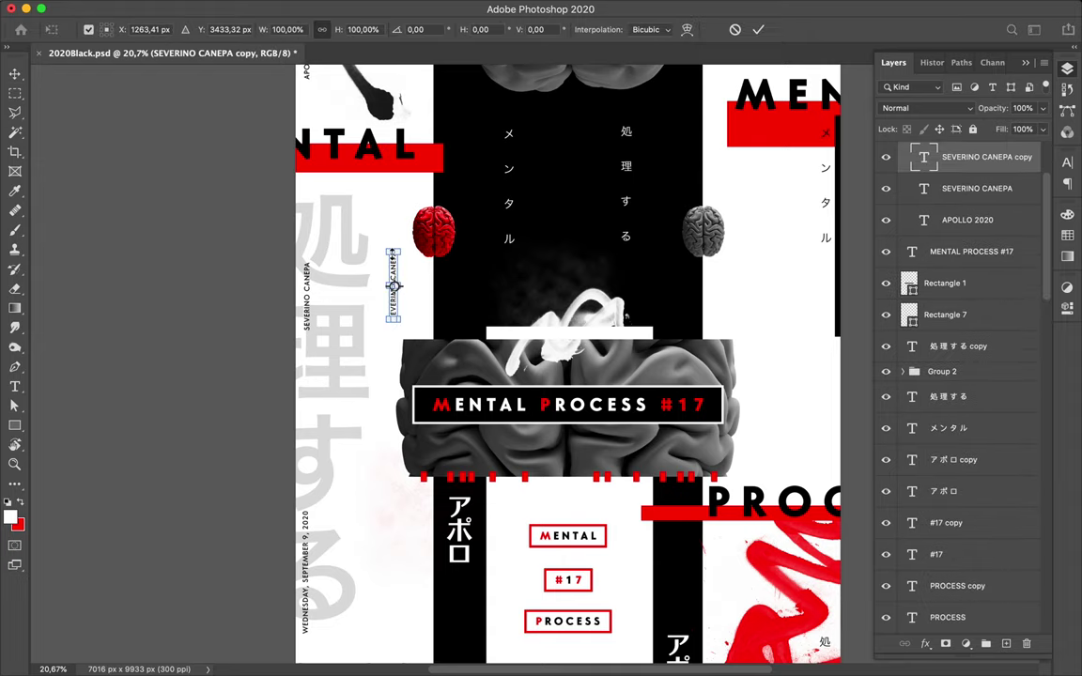
drag(388, 231, 515, 265)
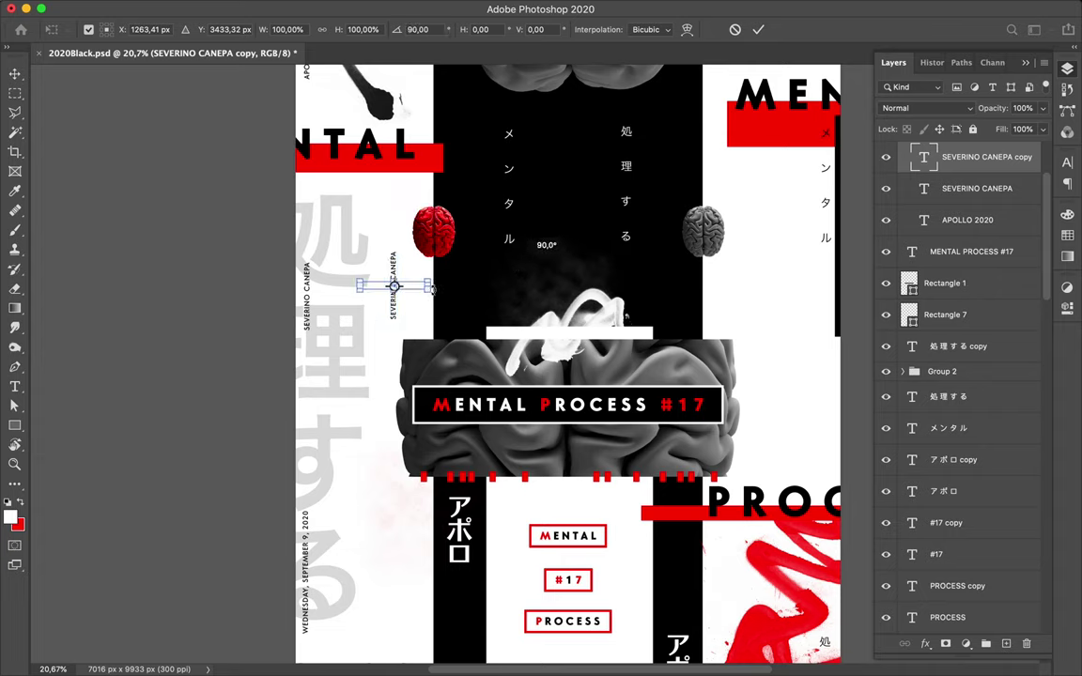
drag(430, 288, 459, 302)
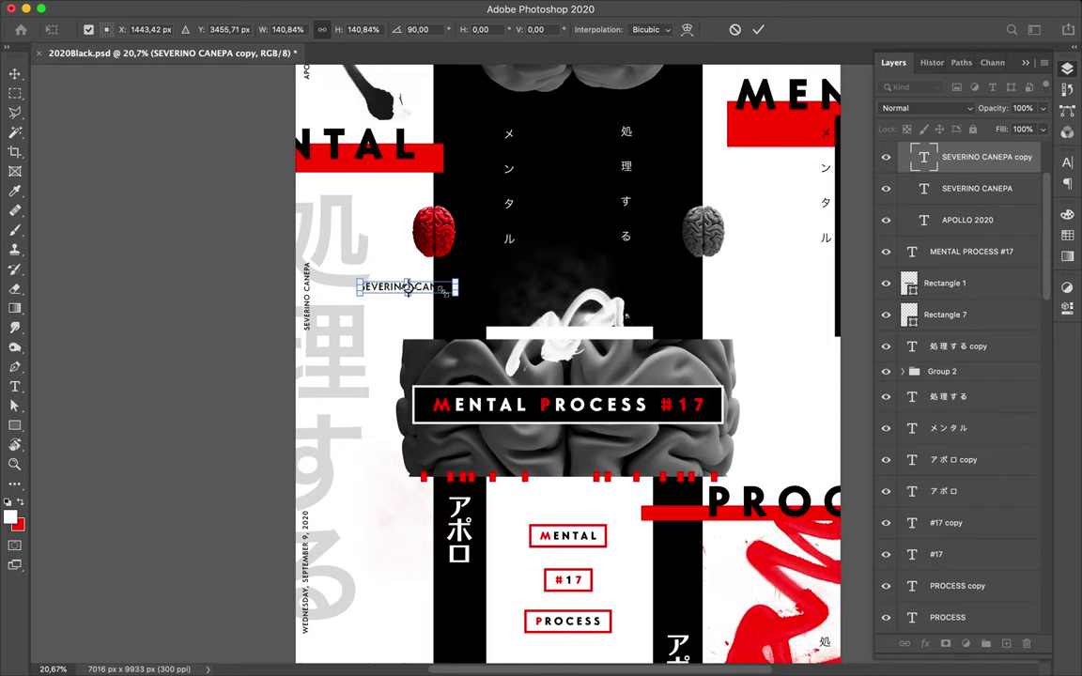
key(Return)
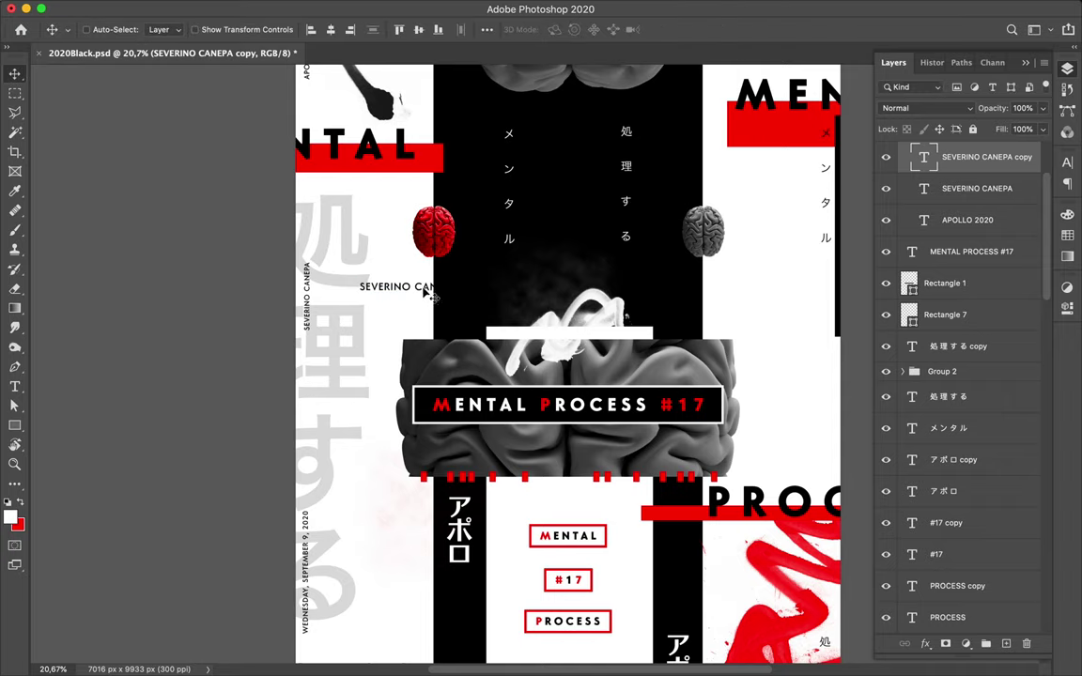
- Colour the horizontal credit copy red and retype it as MENTAL PROCESS #17
click(1068, 163)
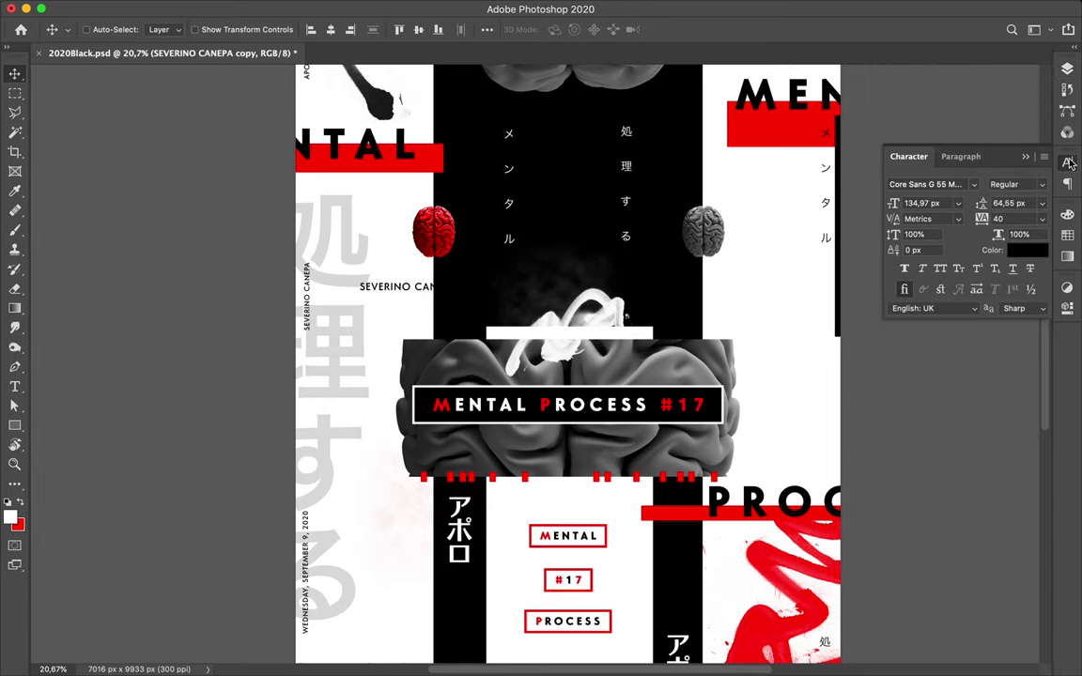
click(1067, 235)
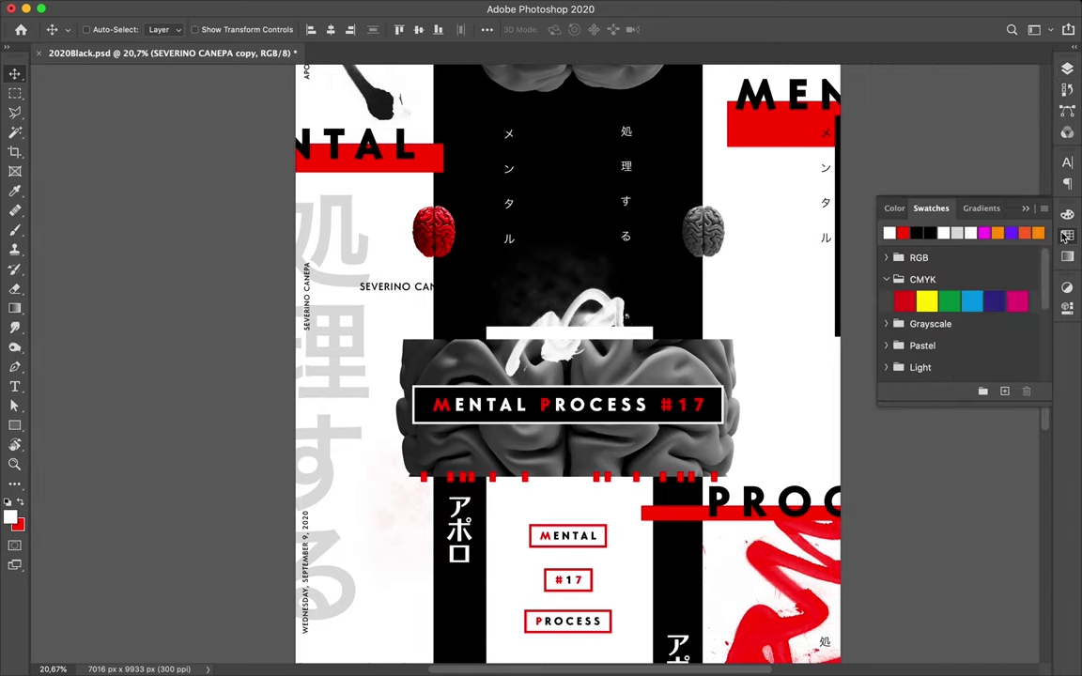
click(902, 233)
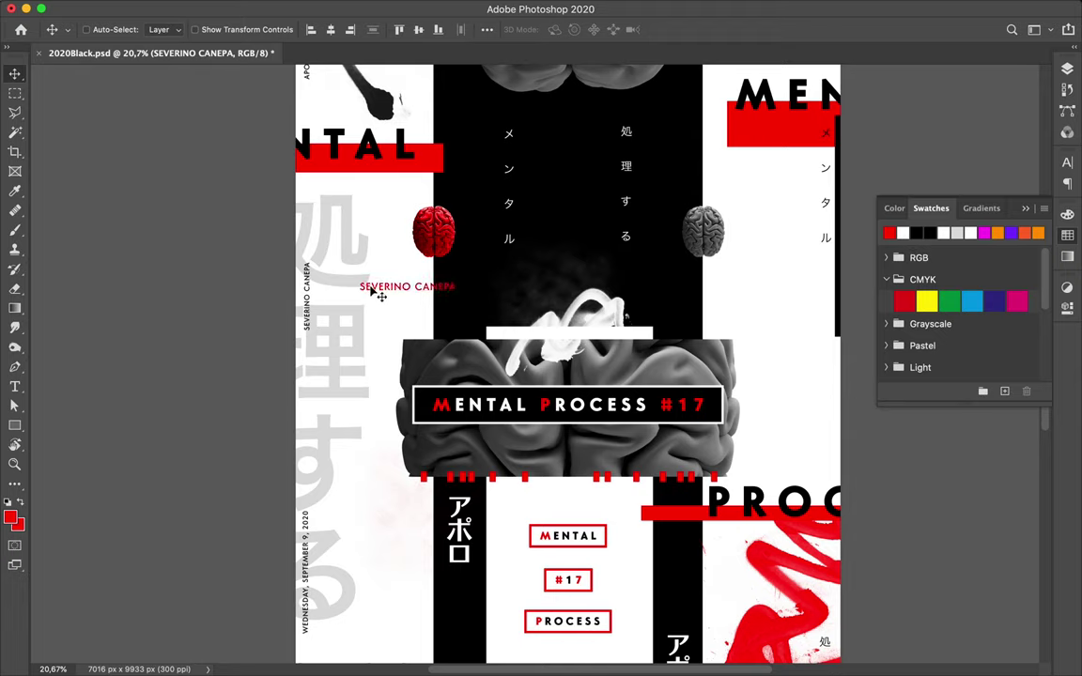
double_click(371, 287)
right_click(414, 291)
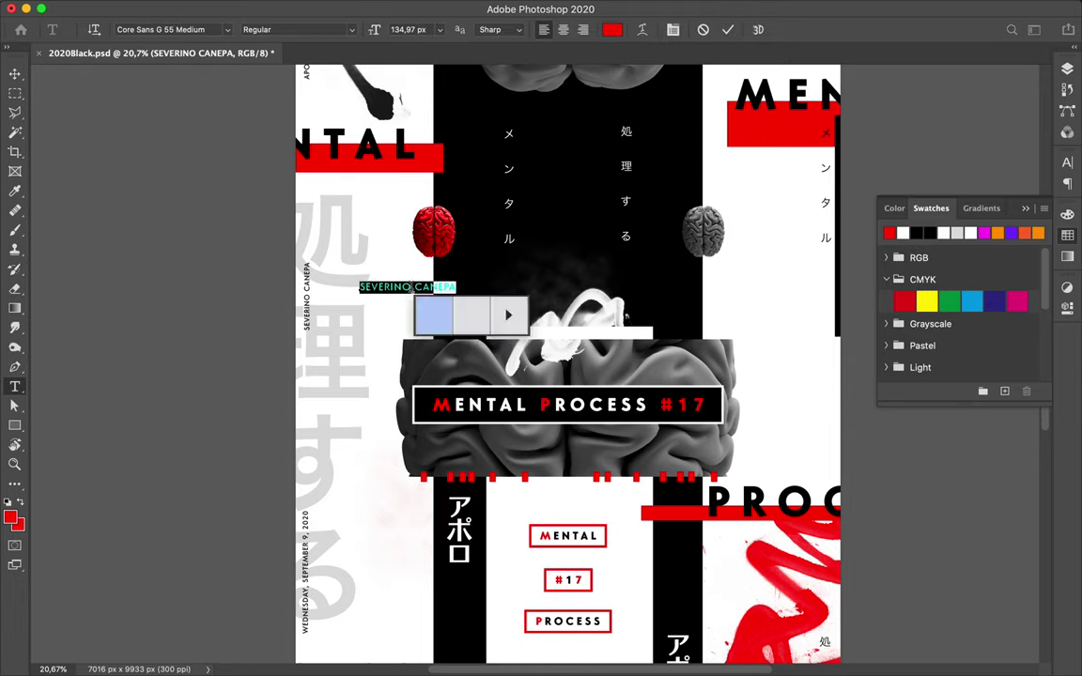
text(MENTA)
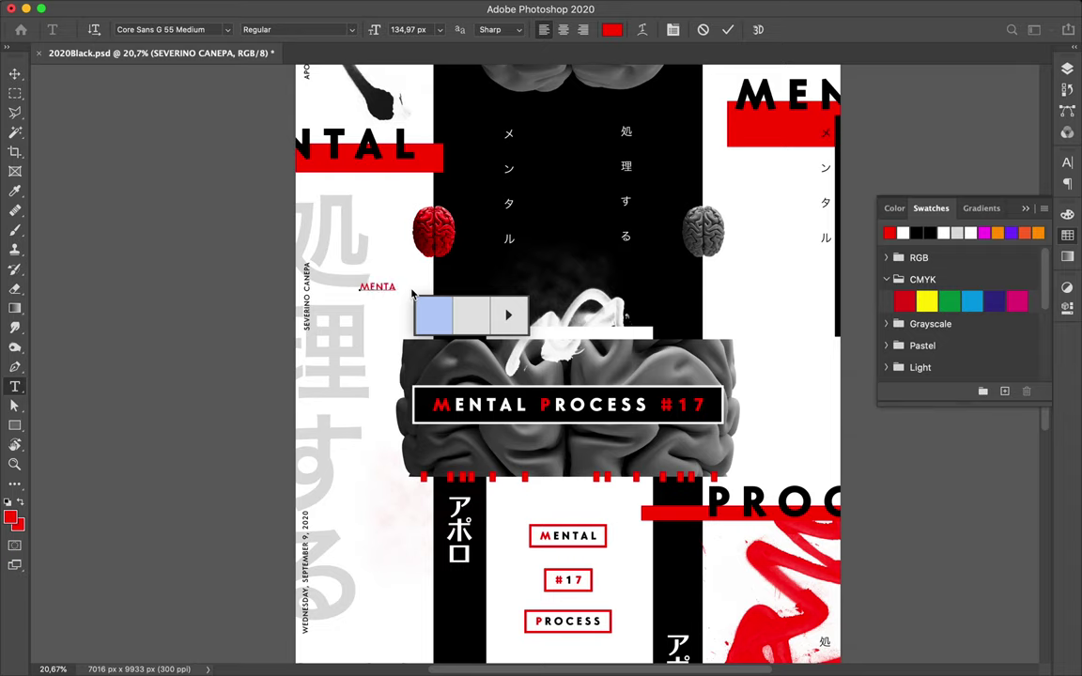
text(L PROCESS #17)
key(Right)
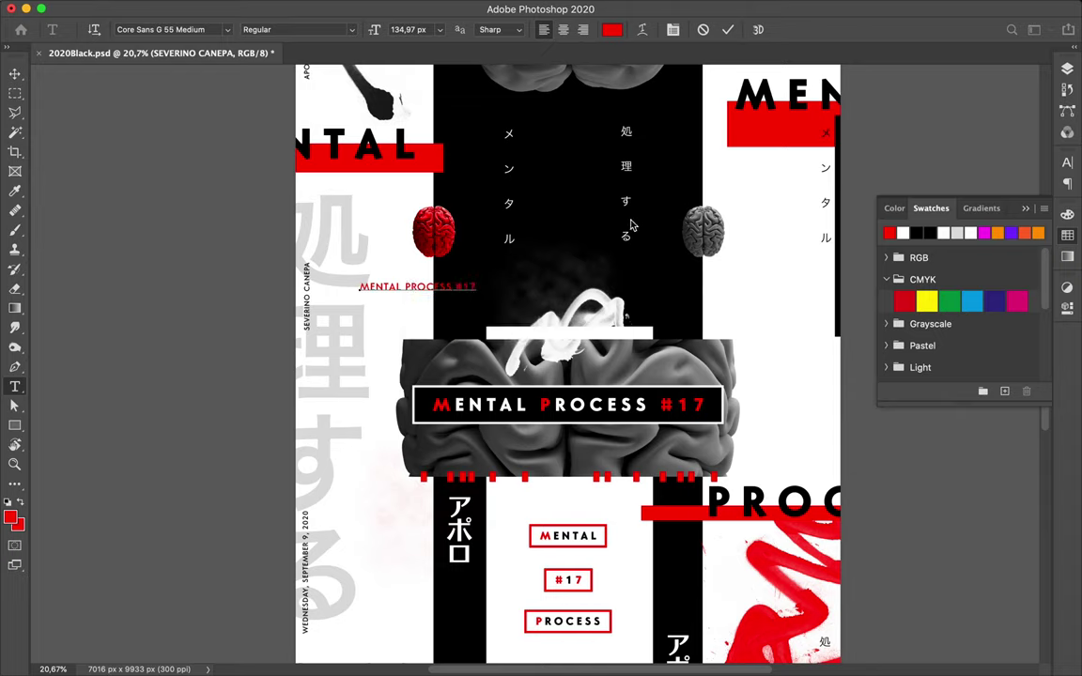
- Experiment with kerning values on the red line, resetting to Metrics each time
click(1068, 161)
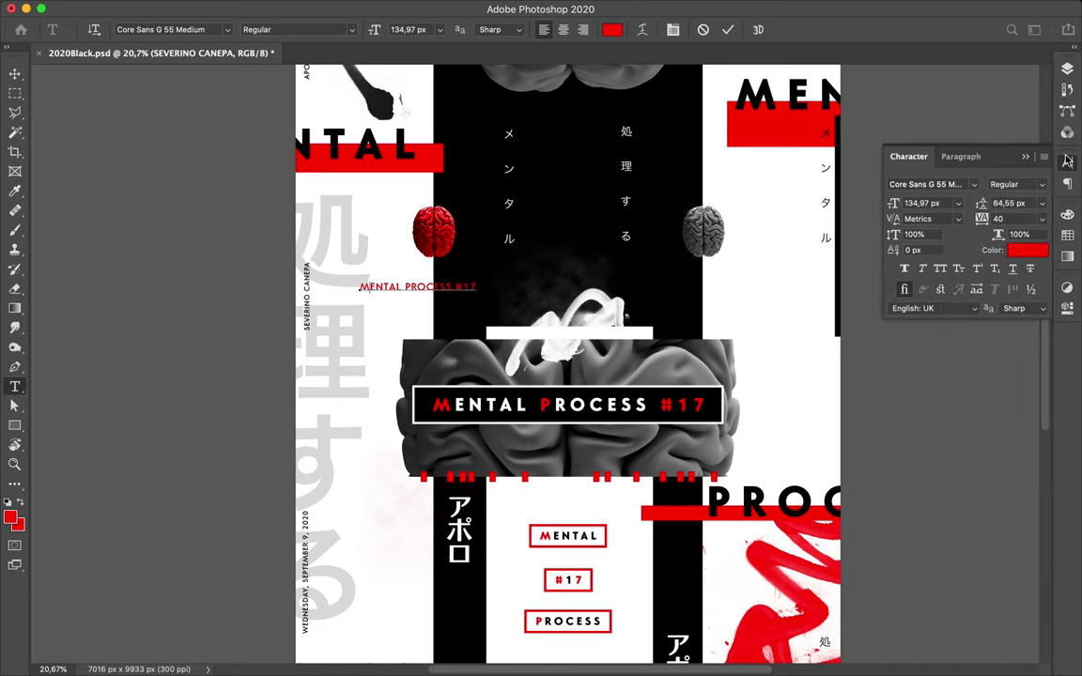
click(958, 218)
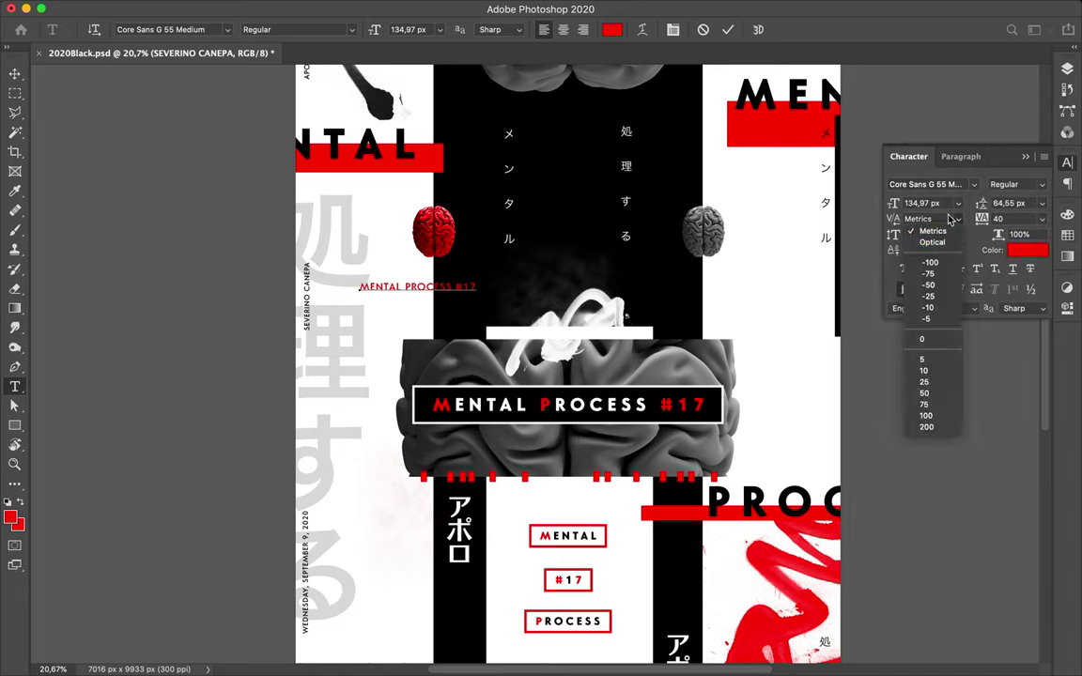
click(916, 205)
drag(897, 210, 907, 221)
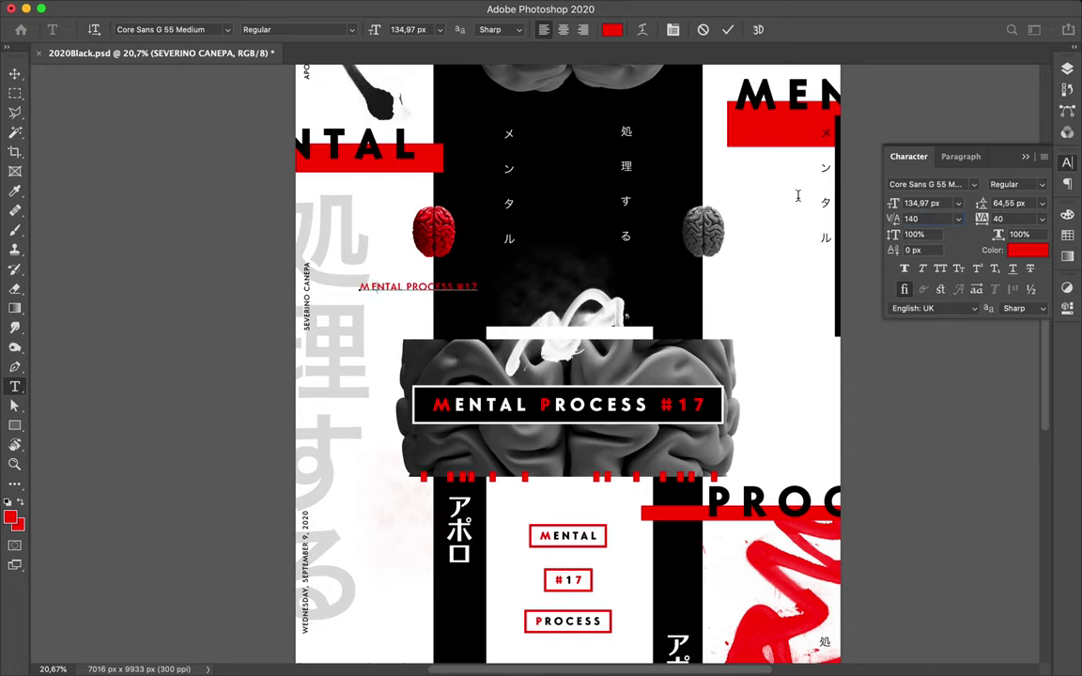
drag(894, 218, 983, 218)
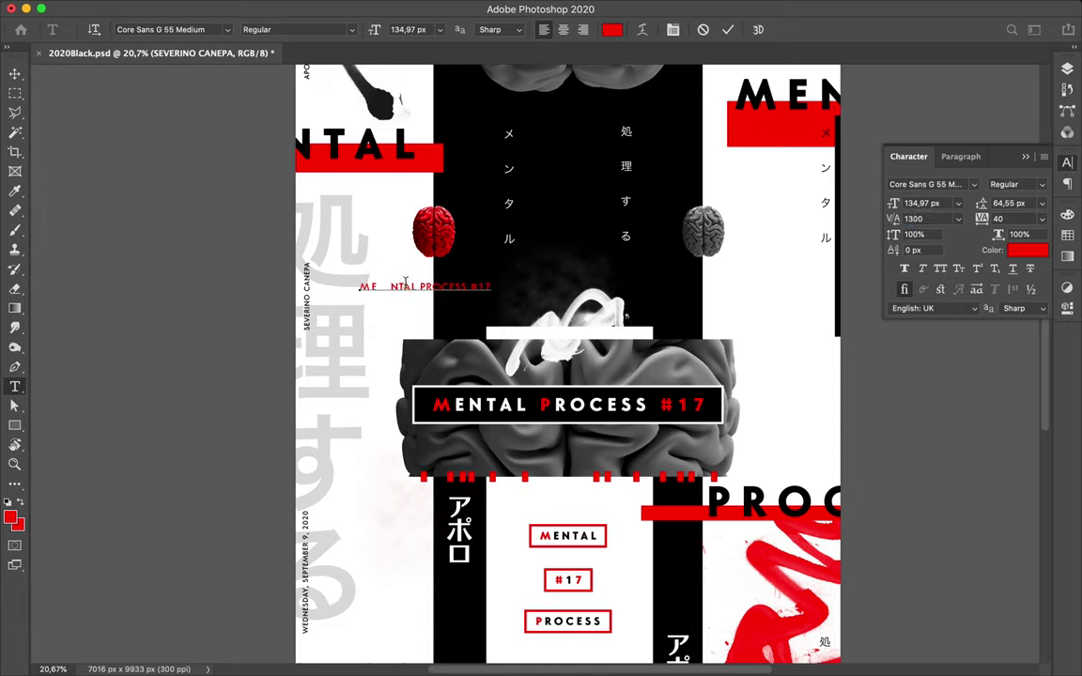
key(Left)
drag(894, 219, 944, 220)
click(410, 285)
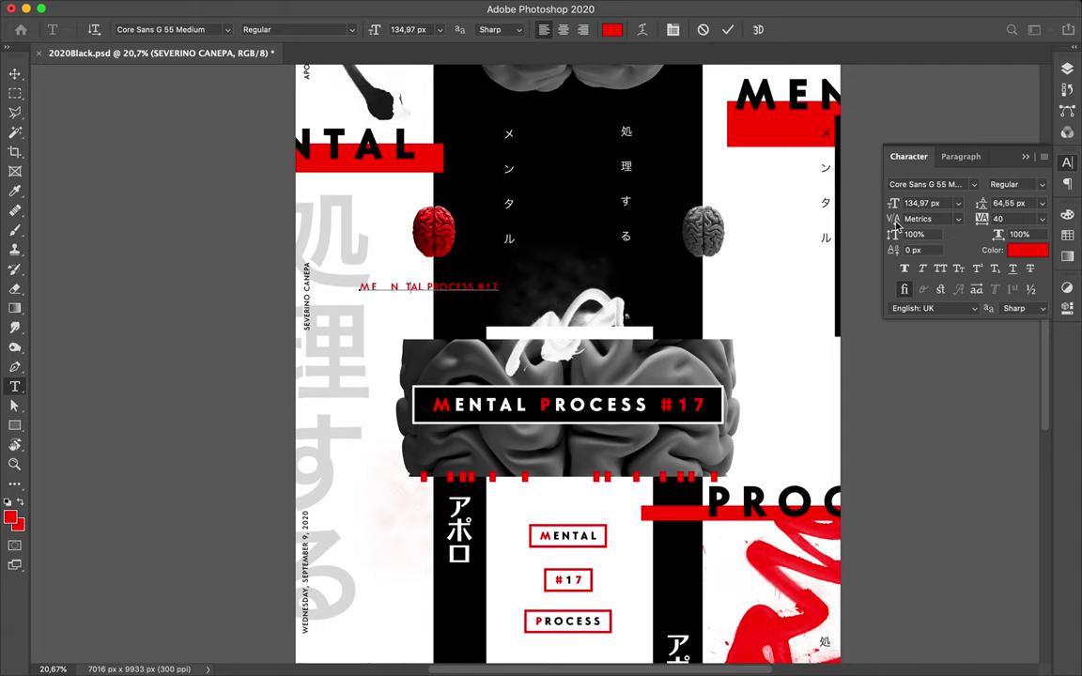
drag(893, 220, 930, 222)
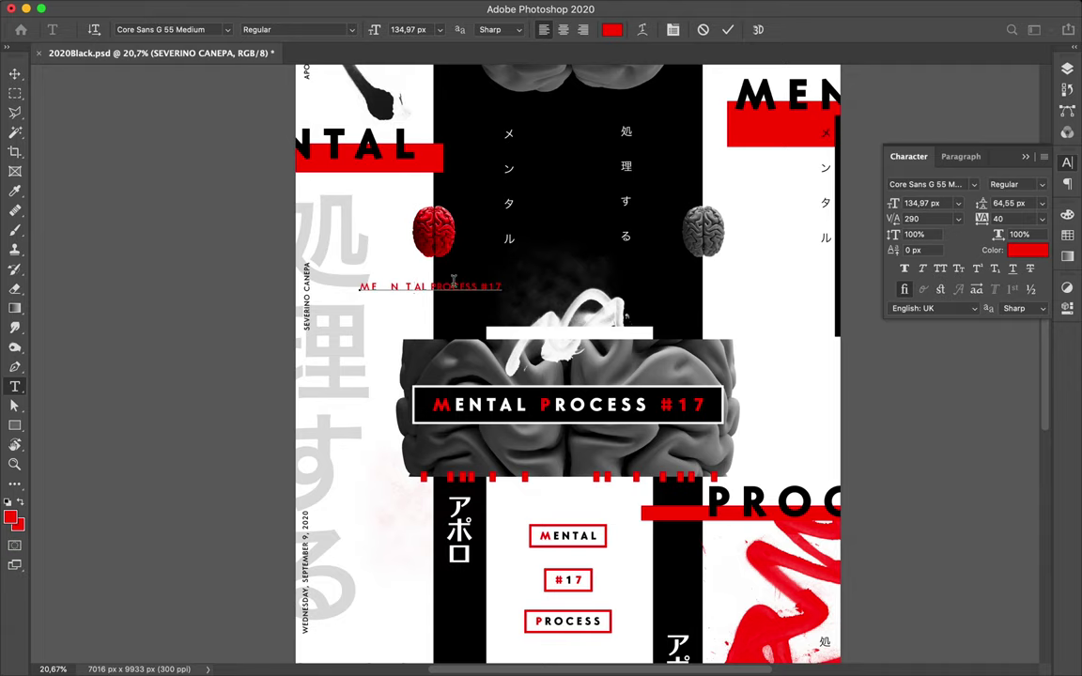
drag(893, 220, 1038, 223)
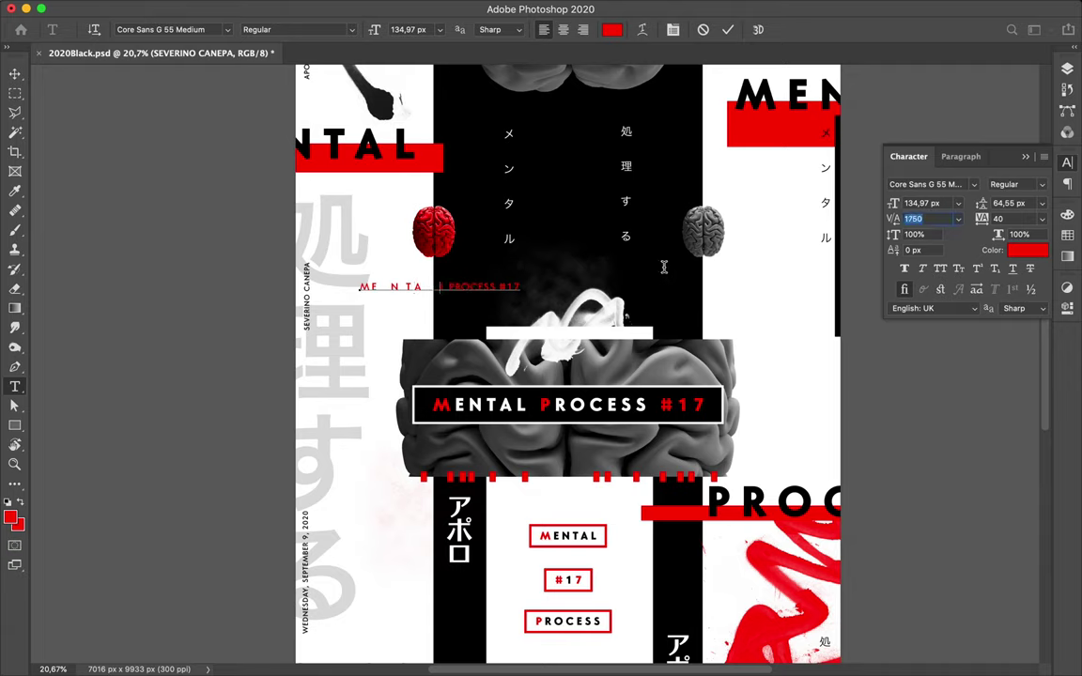
click(413, 282)
- Widen the line's tracking step by step, finally setting it to 6720
mouse_move(893, 219)
mouse_down()
mouse_move(1018, 223)
mouse_move(969, 220)
mouse_move(978, 220)
mouse_up()
drag(962, 220, 997, 221)
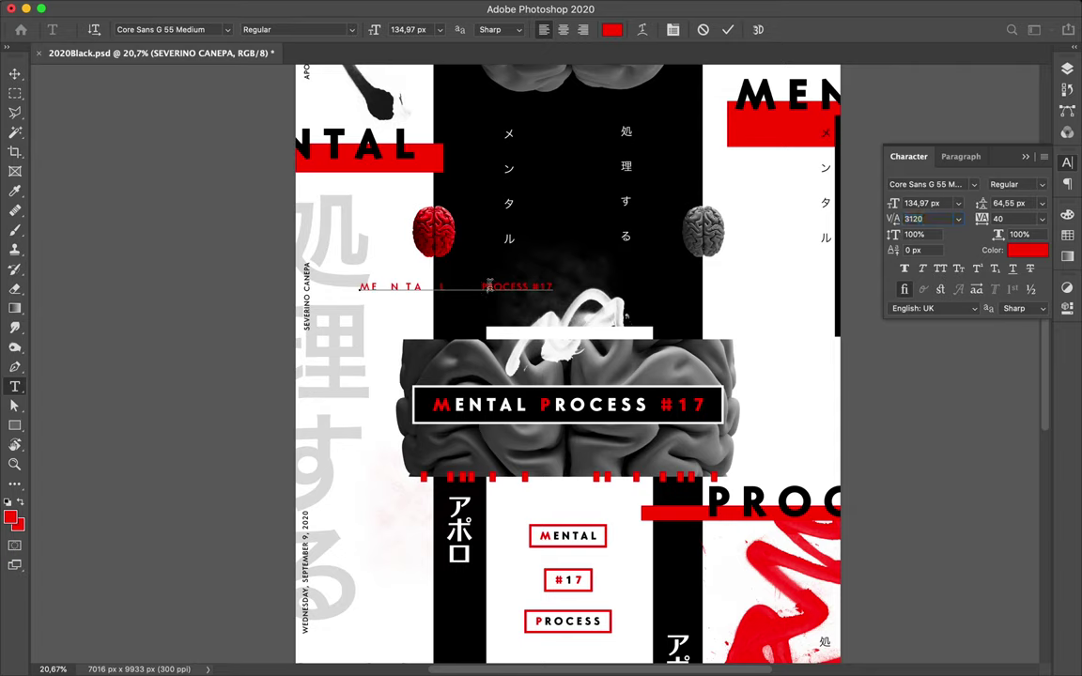
mouse_move(890, 225)
mouse_down()
mouse_move(1079, 228)
mouse_move(975, 231)
mouse_up()
key(ctrl+z)
drag(892, 222, 1079, 221)
drag(1079, 222, 1021, 223)
drag(893, 218, 949, 218)
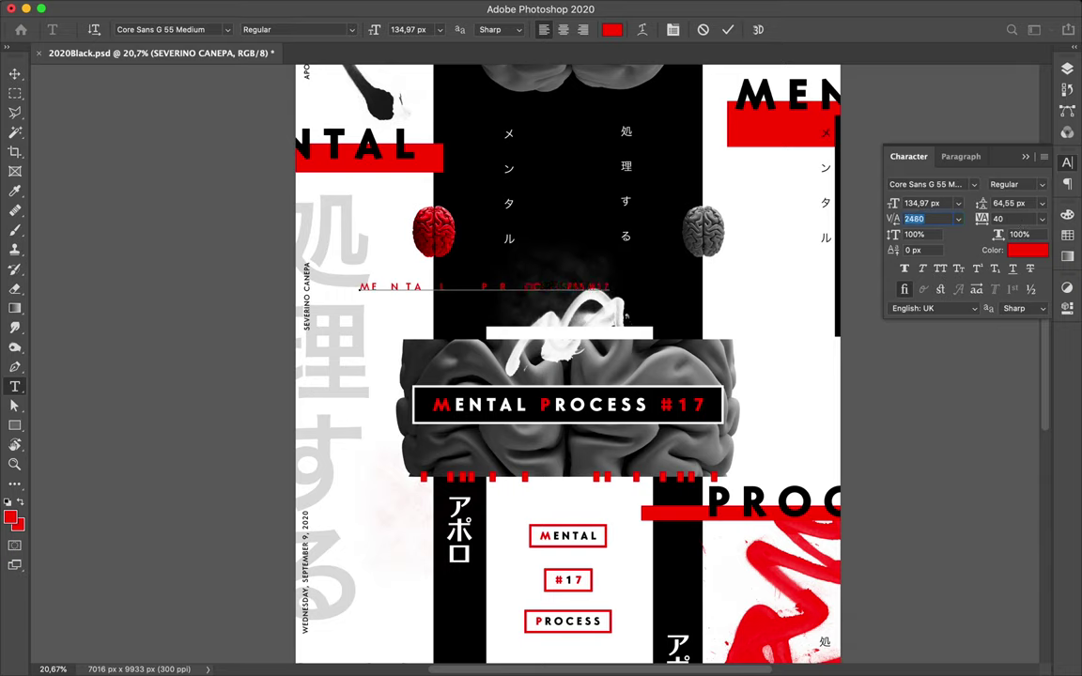
drag(890, 212, 970, 211)
key(Up)
key(Up)
key(Up)
key(Up)
text(6720)
key(Return)
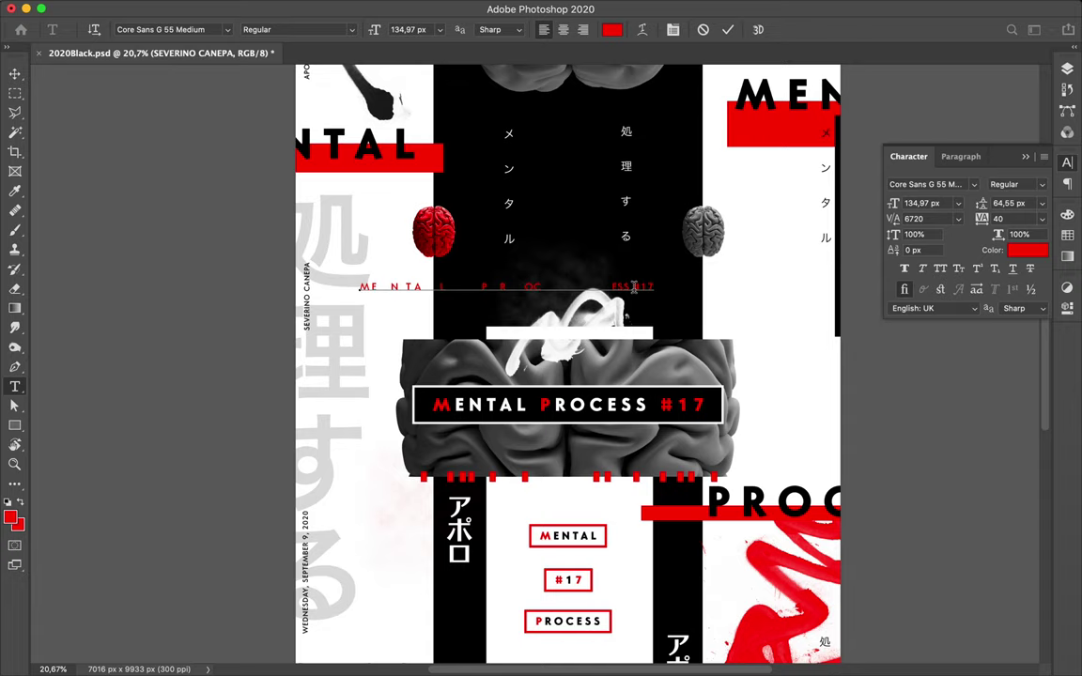
- Select the PROCESS #17 part and try kerning of 370, 600 and 890
shift+click(618, 286)
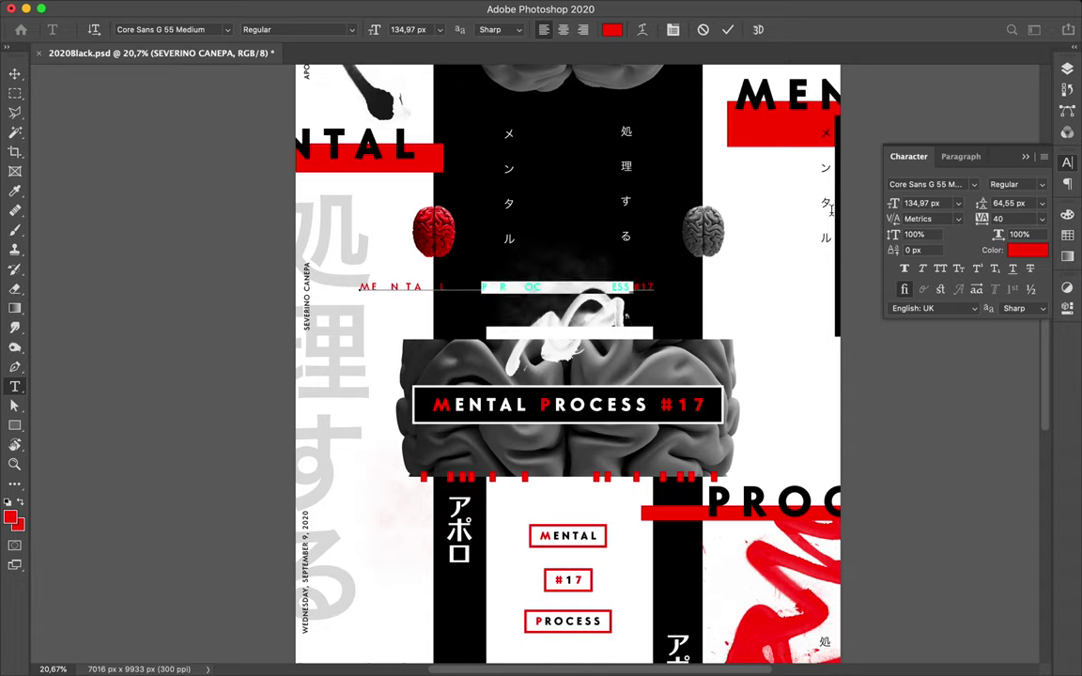
key(ctrl+h)
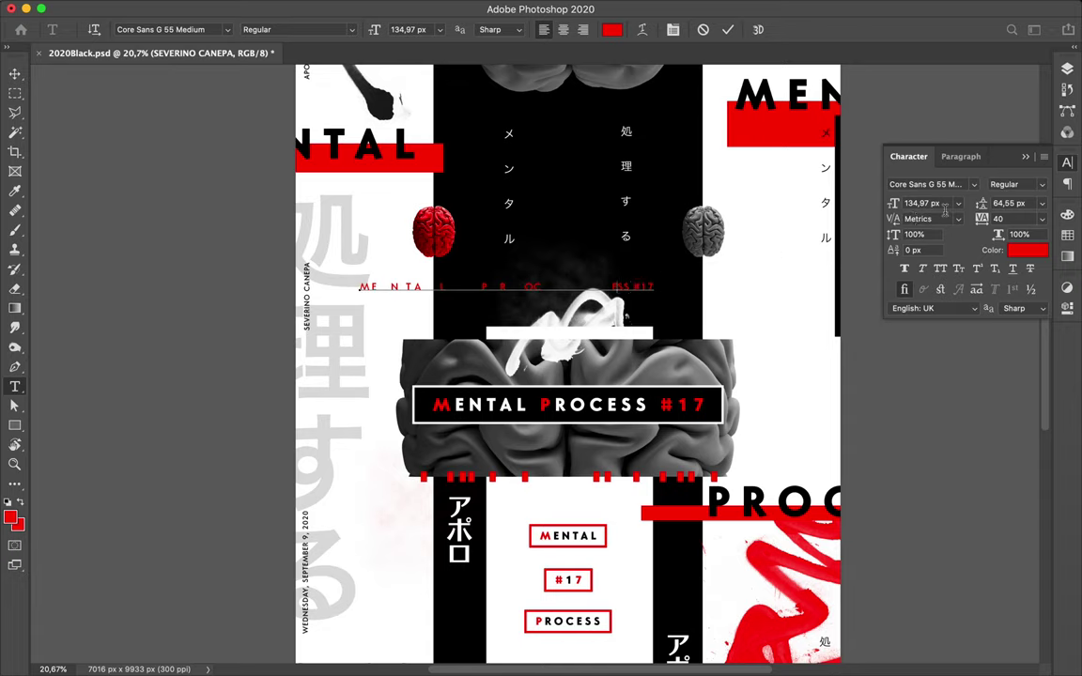
click(920, 219)
text(370)
key(Return)
text(600)
key(Return)
text(890)
key(Return)
- Set the selected text's tracking to 280, then settle on 160
click(923, 220)
text(280)
key(Return)
mouse_move(892, 219)
mouse_down()
mouse_move(899, 229)
mouse_move(855, 230)
mouse_up()
drag(894, 219, 892, 221)
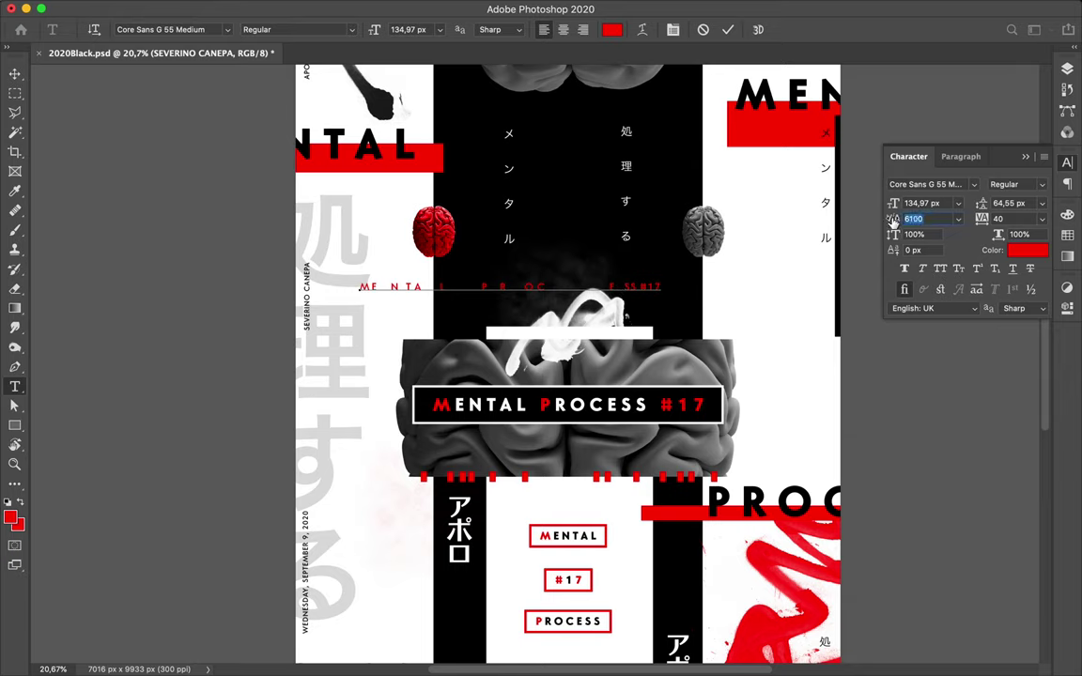
drag(892, 221, 885, 224)
text(160)
key(Return)
- Widen individual letter gaps, including between 1 and 7, and commit the text
click(651, 283)
drag(896, 229, 983, 223)
drag(989, 222, 1033, 222)
click(674, 286)
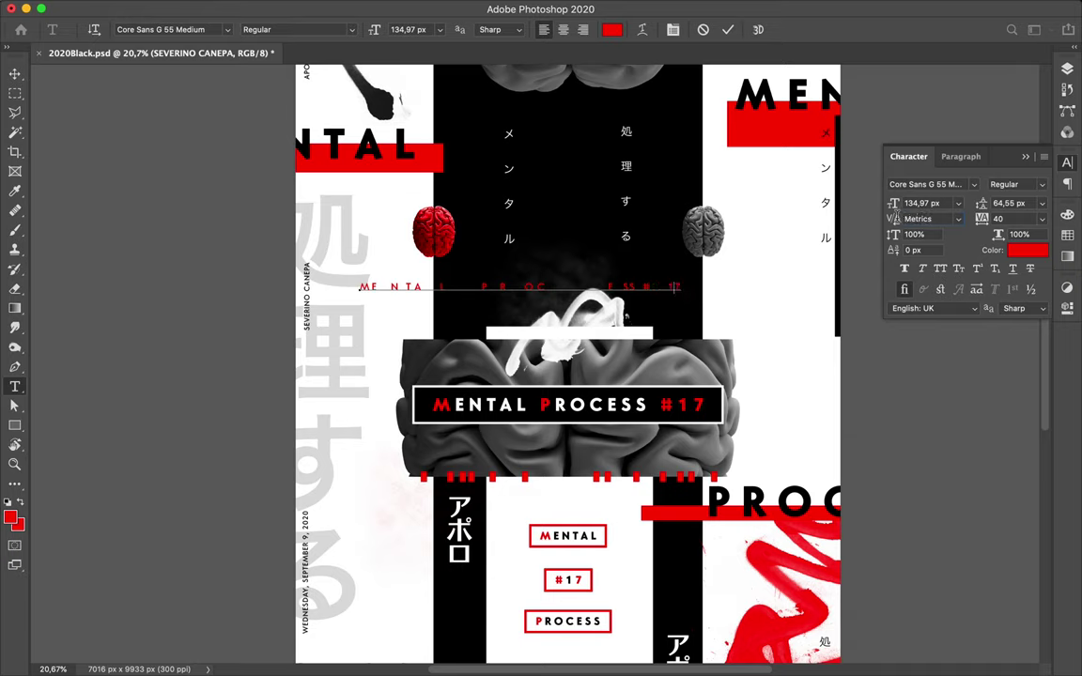
drag(897, 223, 1066, 225)
click(899, 217)
drag(897, 222, 1040, 221)
key(Escape)
- Reopen the red line for editing and rebalance its letter spacing
key(v)
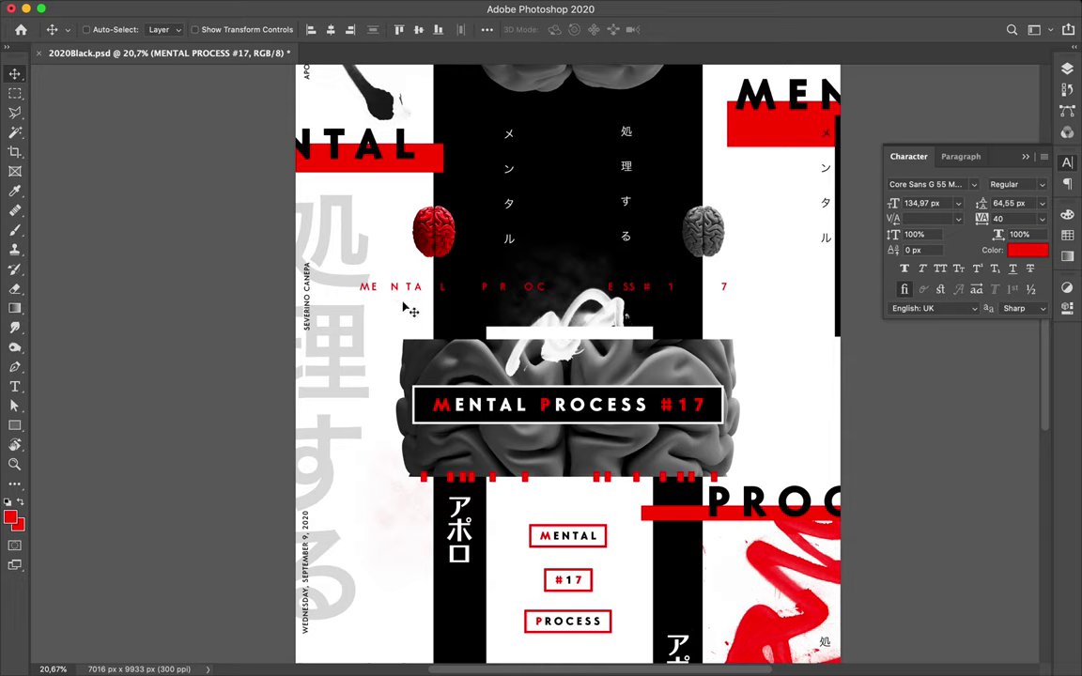
double_click(370, 286)
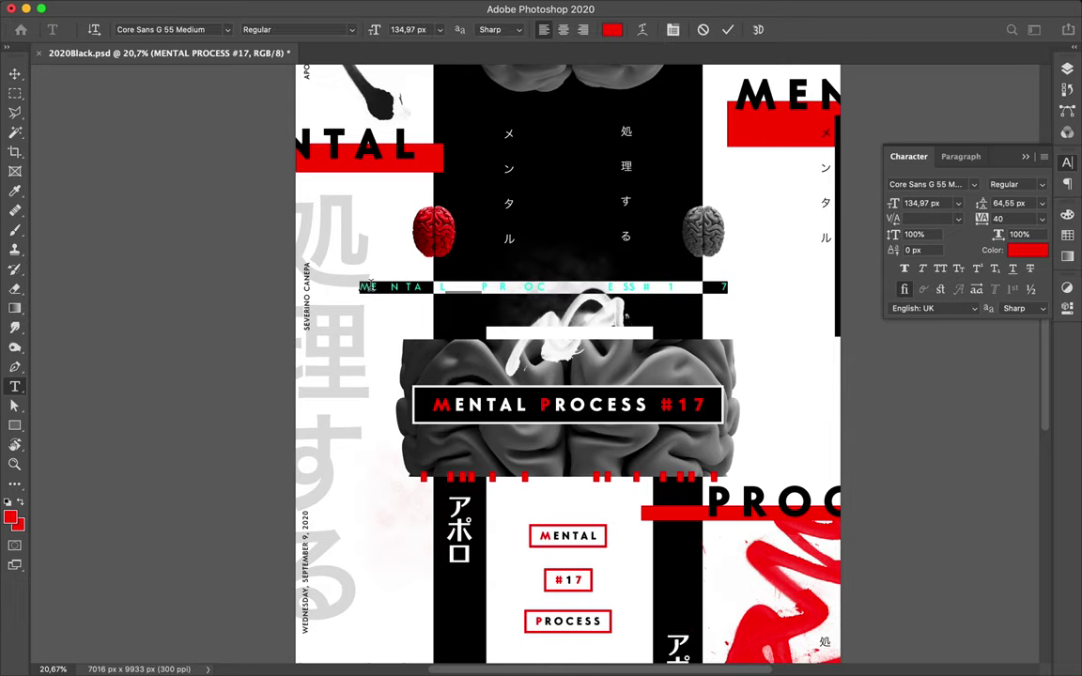
click(370, 286)
drag(890, 220, 953, 222)
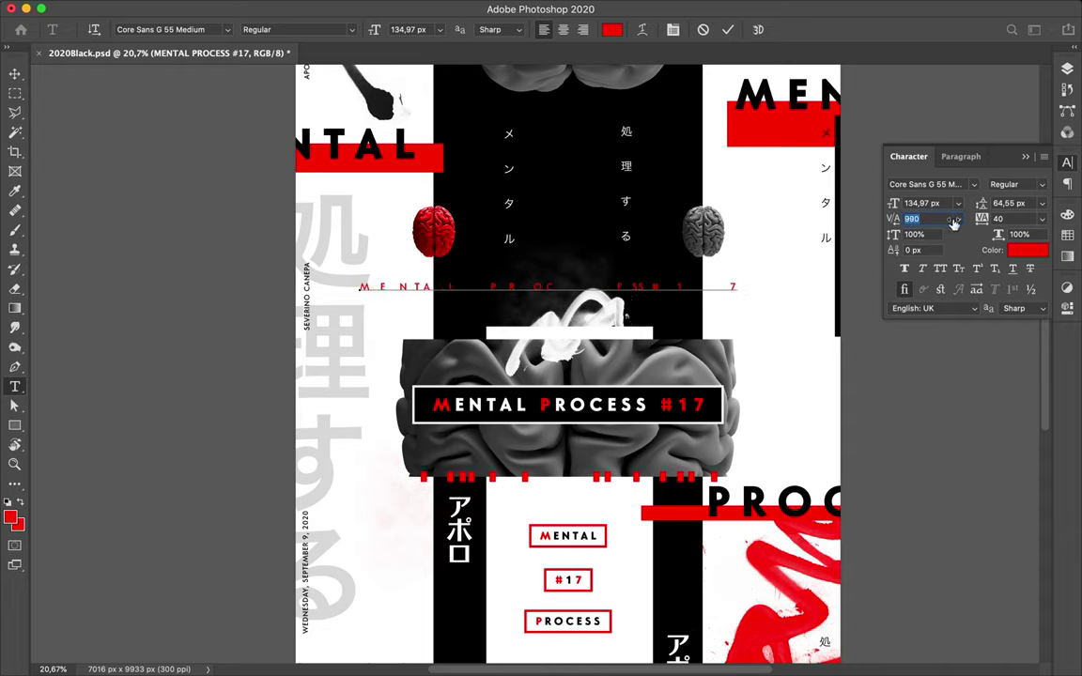
drag(952, 223, 933, 219)
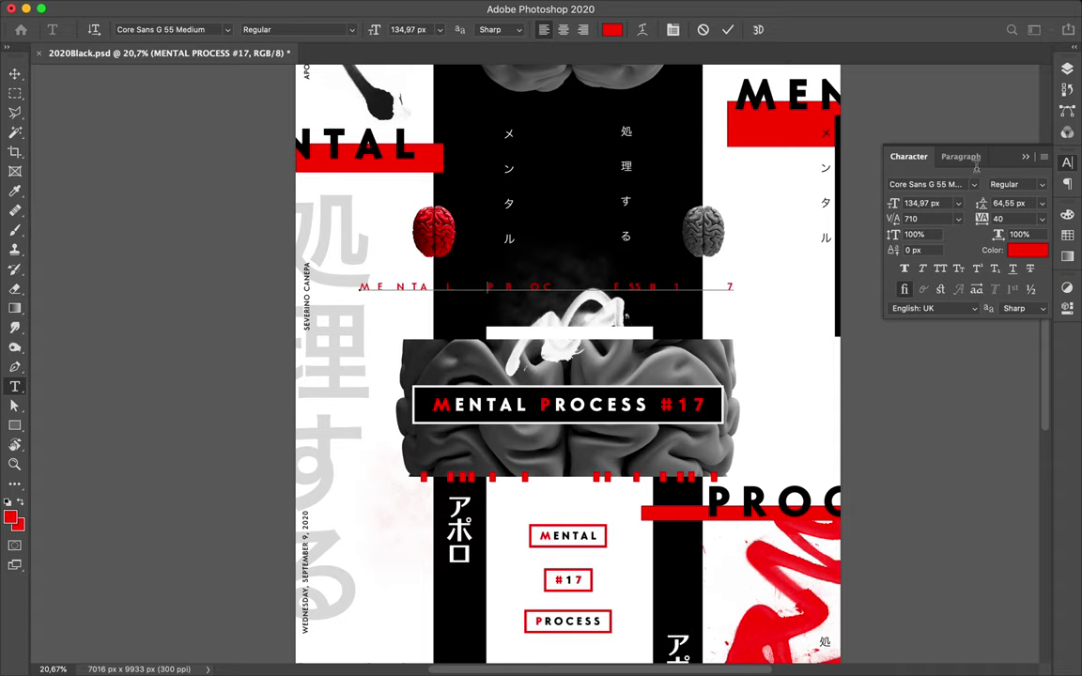
drag(891, 219, 871, 227)
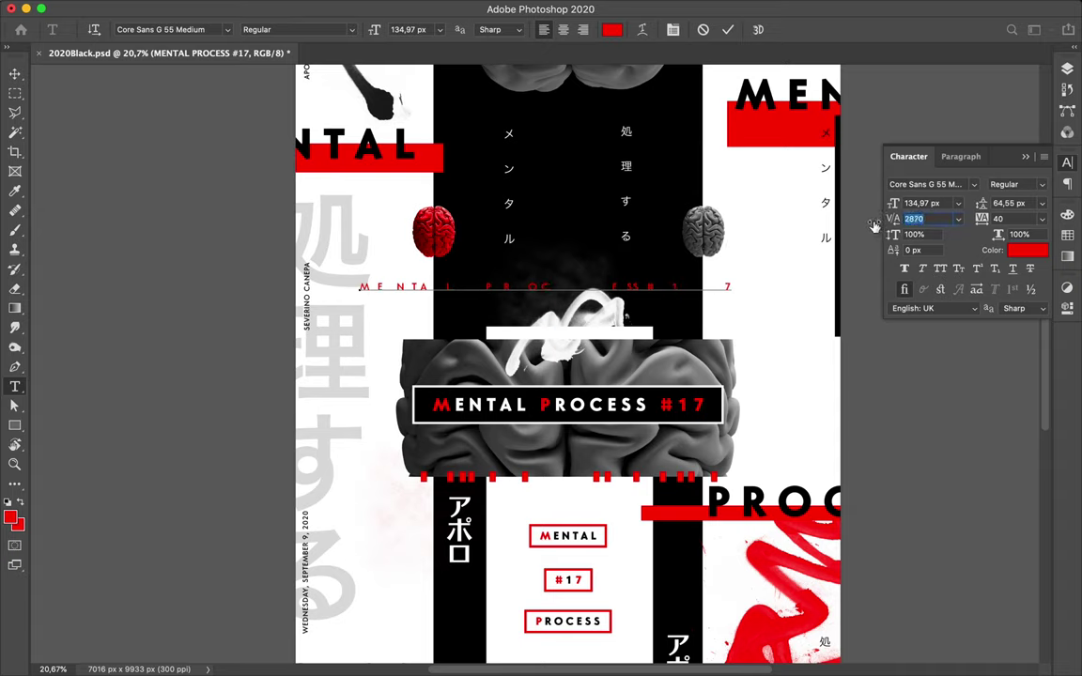
drag(871, 226, 847, 229)
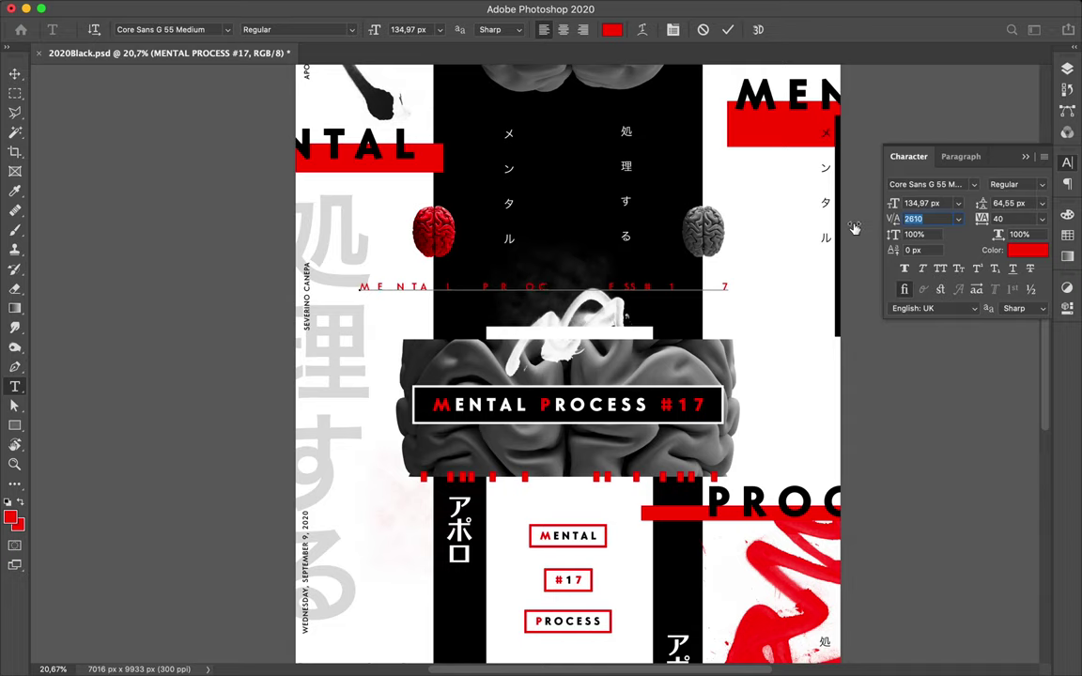
drag(848, 229, 855, 227)
scroll(593, 308, down, 3)
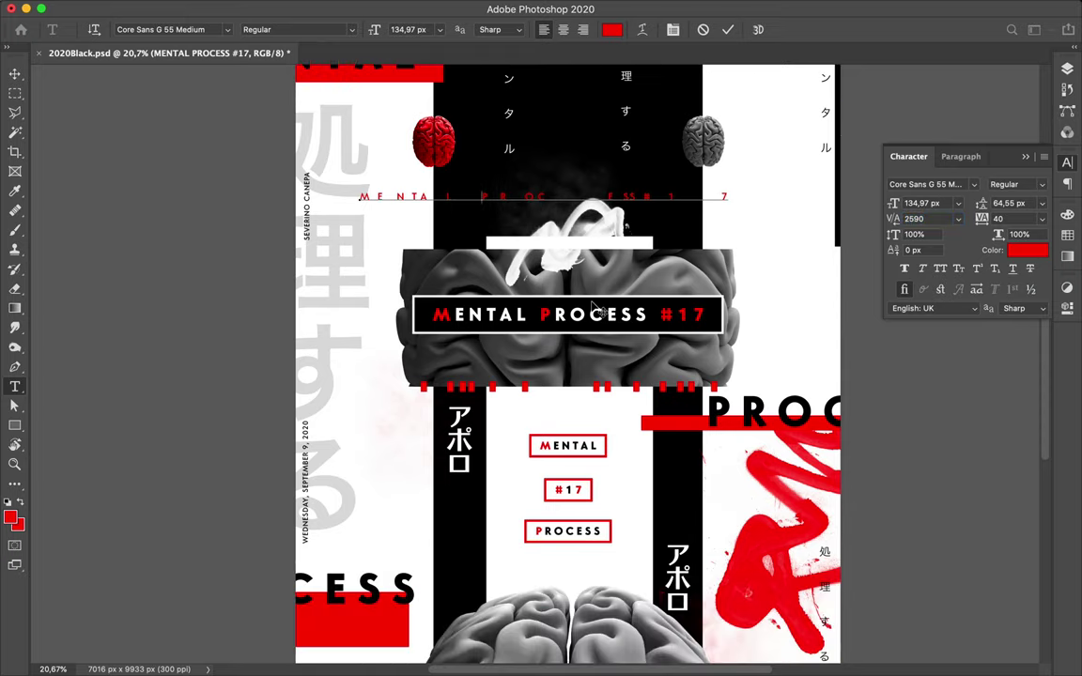
scroll(593, 308, up, 1)
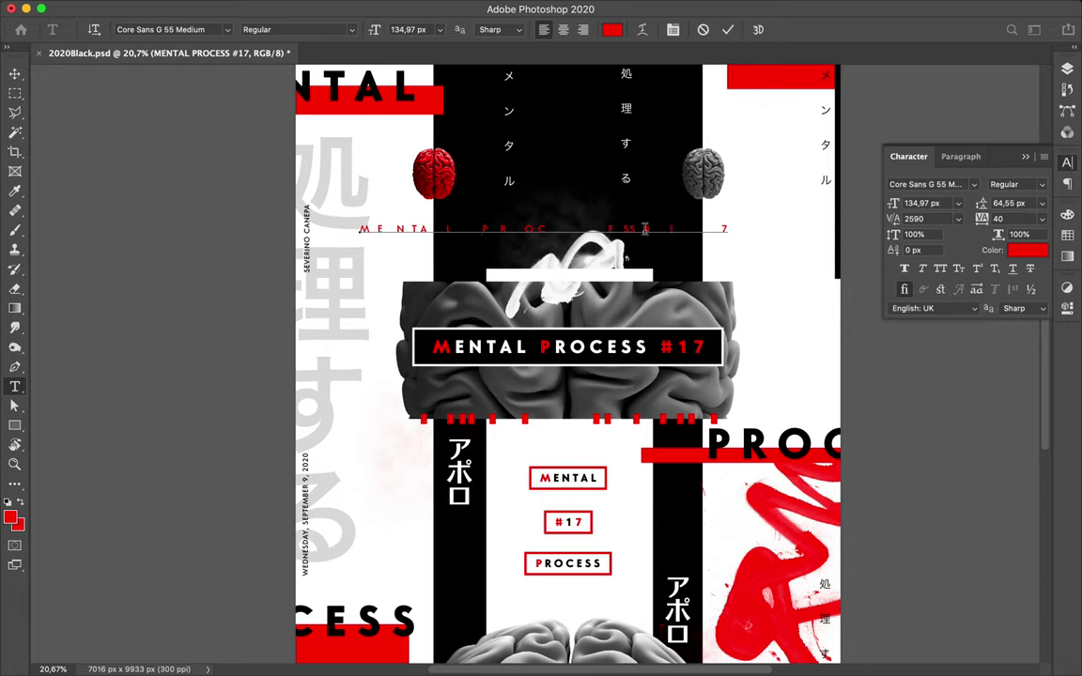
- Try tracking values 40 and 410, then commit the line at 3500 tracking
click(915, 218)
text(40)
key(Return)
text(410)
key(Return)
click(649, 225)
drag(892, 219, 1078, 214)
click(895, 221)
drag(895, 226, 936, 222)
click(17, 73)
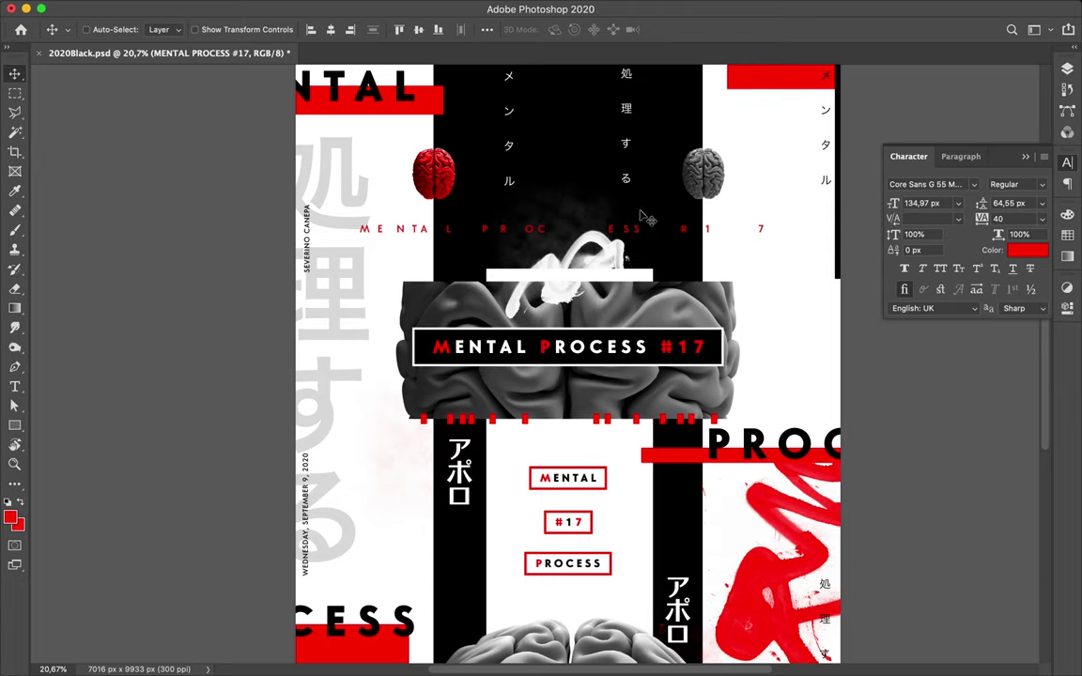
- Duplicate the large grey 処理する text to the right and fill the copy with black
click(763, 9)
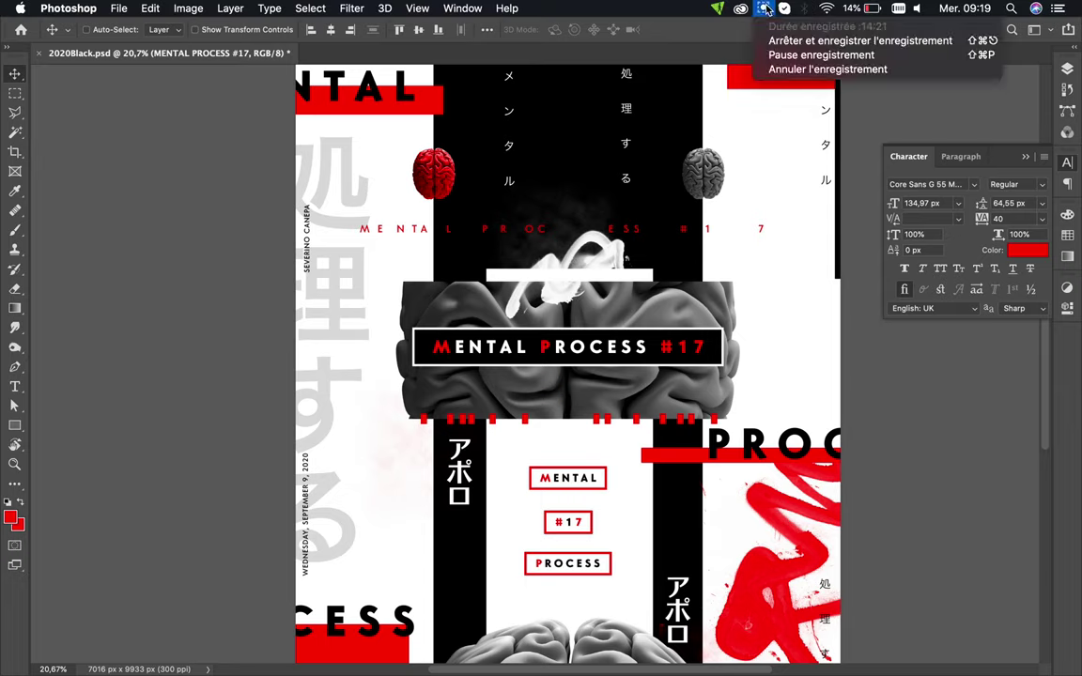
click(778, 42)
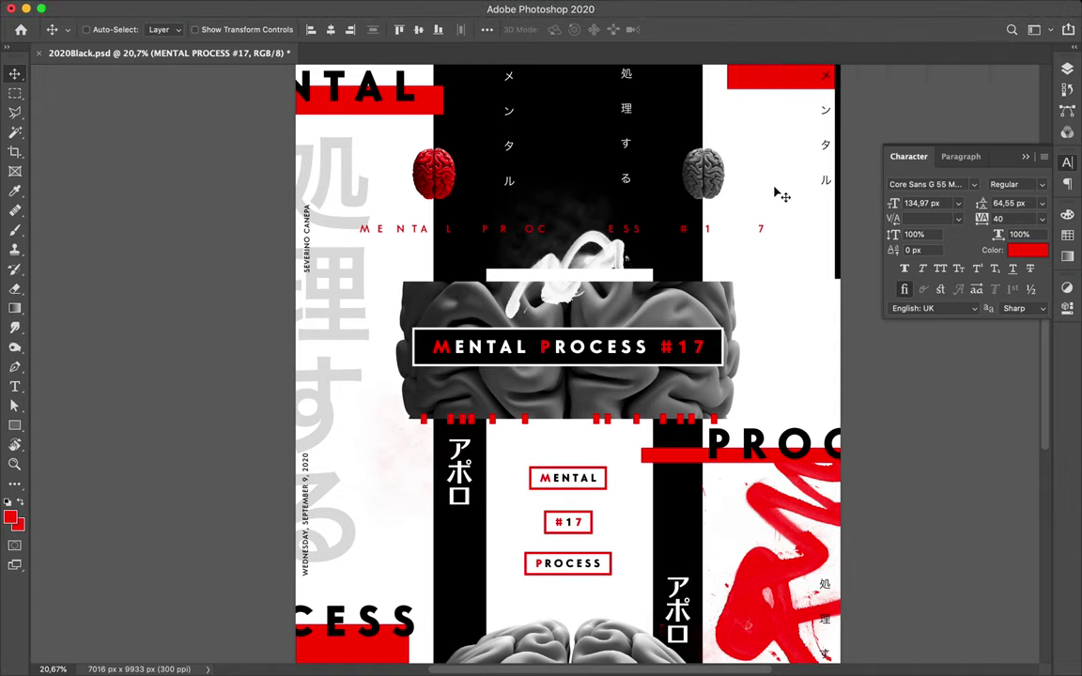
scroll(783, 195, up, 2)
scroll(773, 188, up, 2)
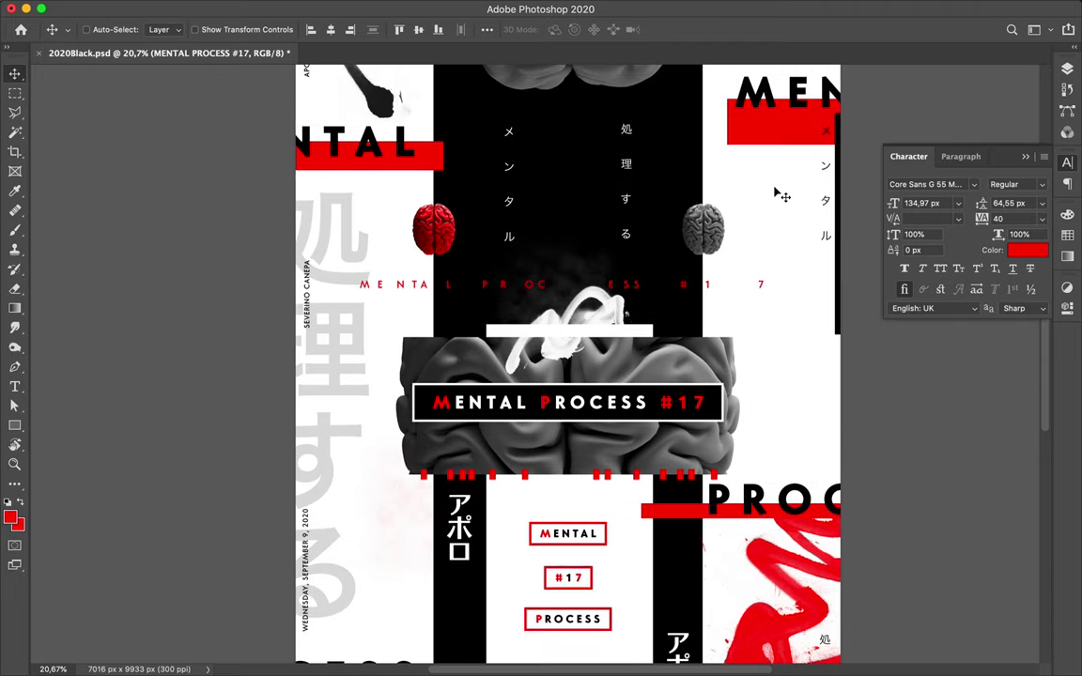
super+click(357, 371)
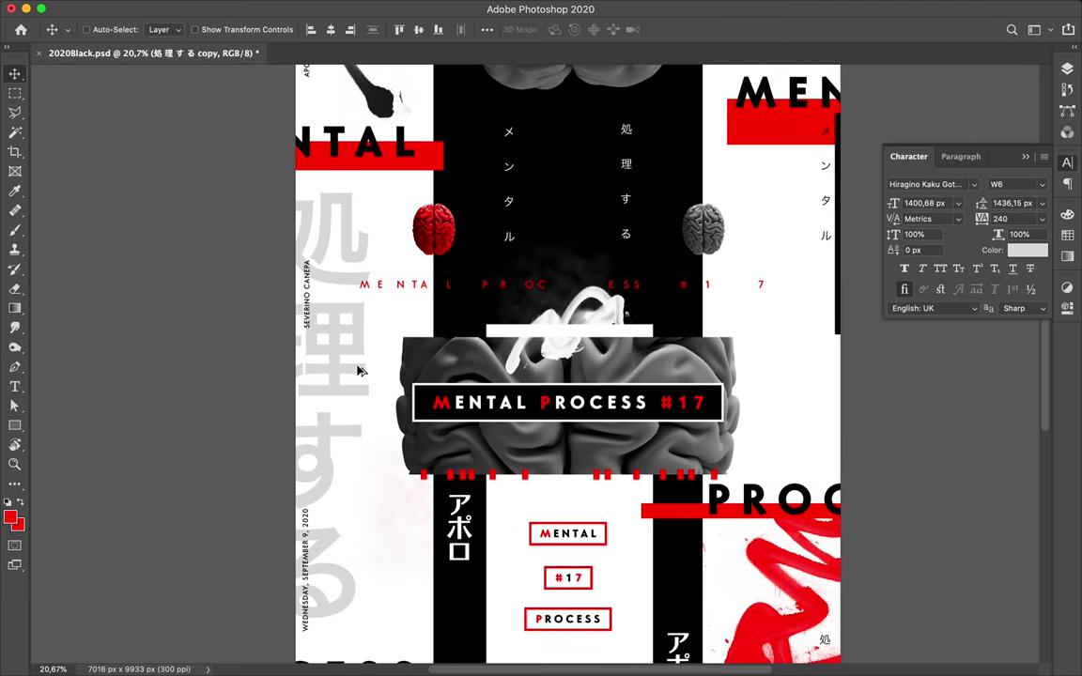
drag(357, 371, 476, 373)
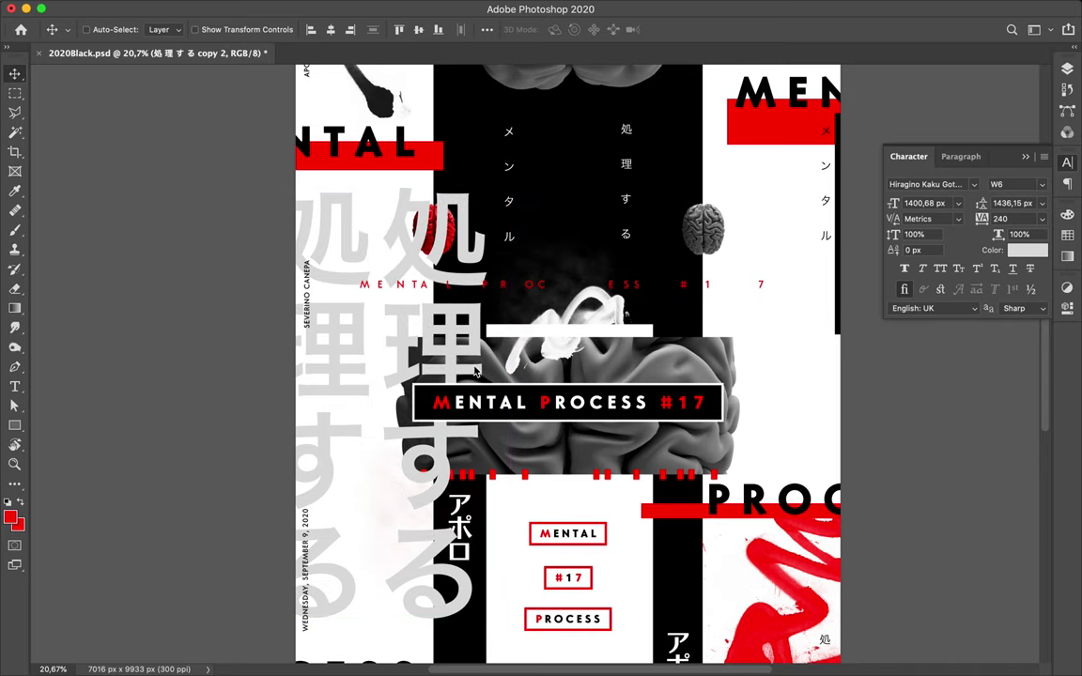
click(1067, 234)
click(928, 232)
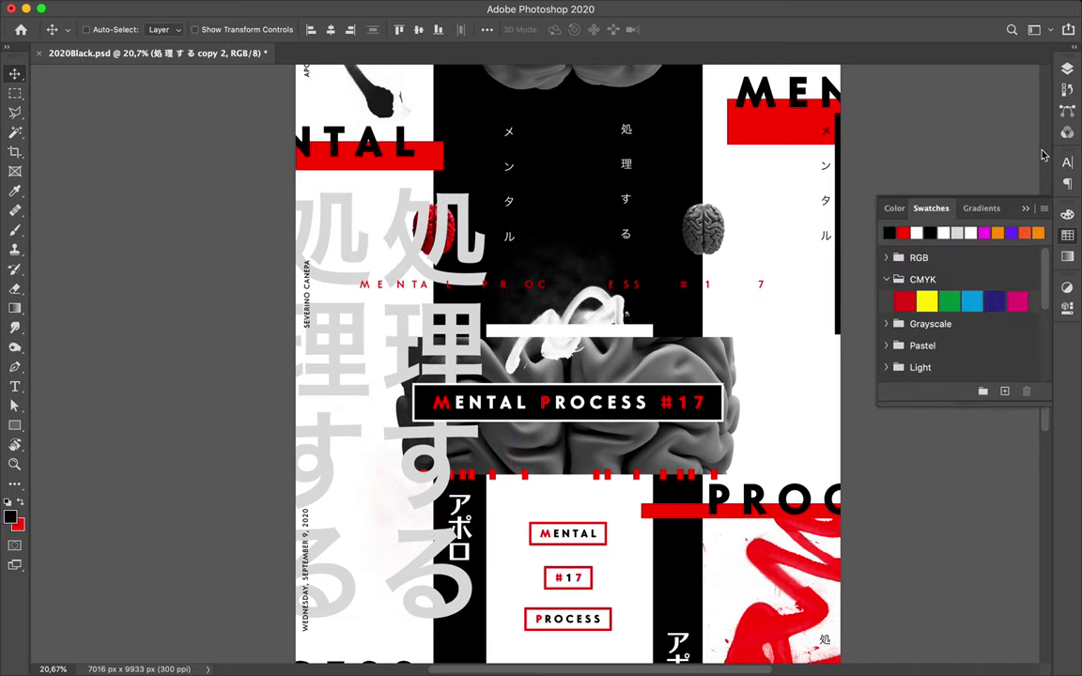
key(alt+BackSpace)
- Move the black 処理する layer down the stack to just above Layer 0
click(1067, 69)
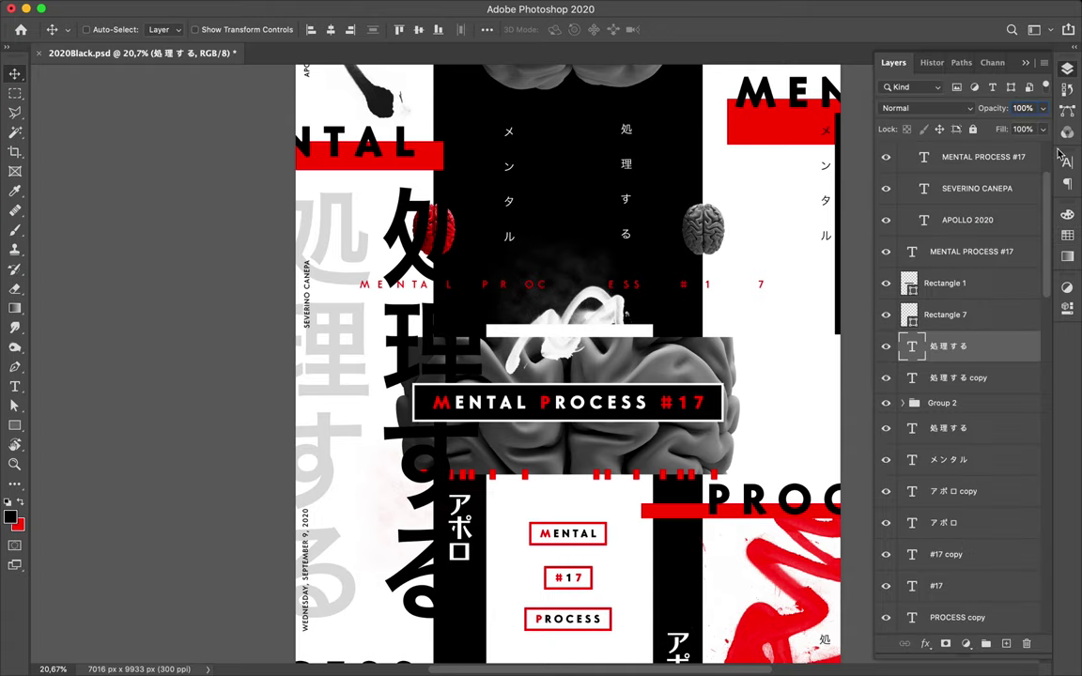
drag(985, 345, 971, 670)
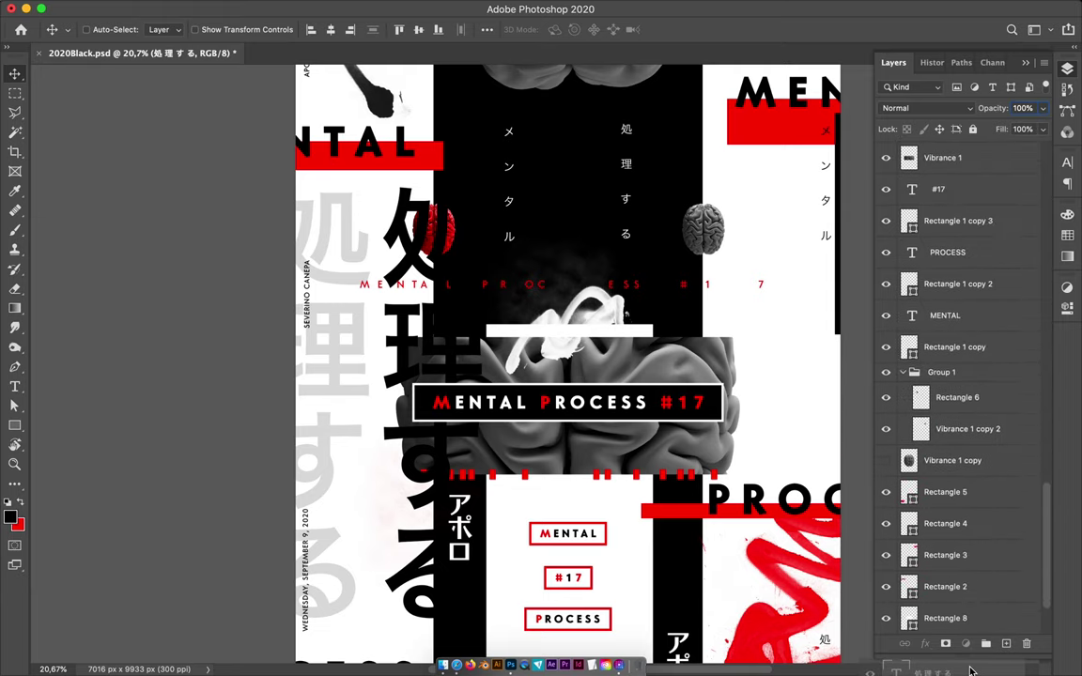
drag(971, 671, 965, 602)
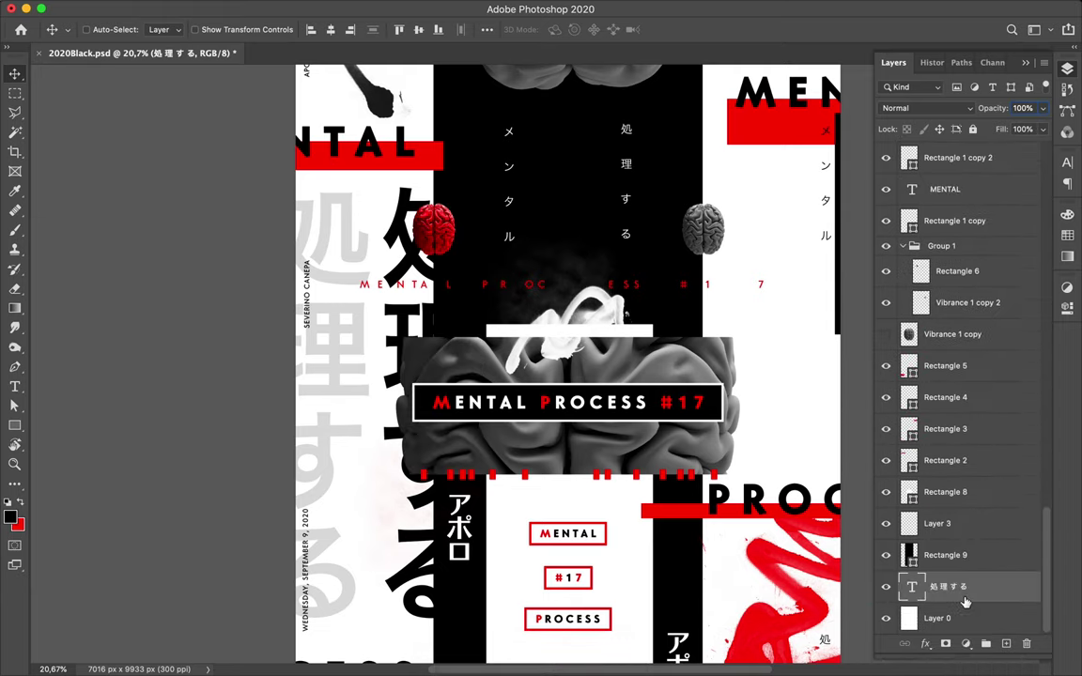
- Shift the black 処理する text right, add a copy further right, and zoom out
drag(372, 240, 432, 265)
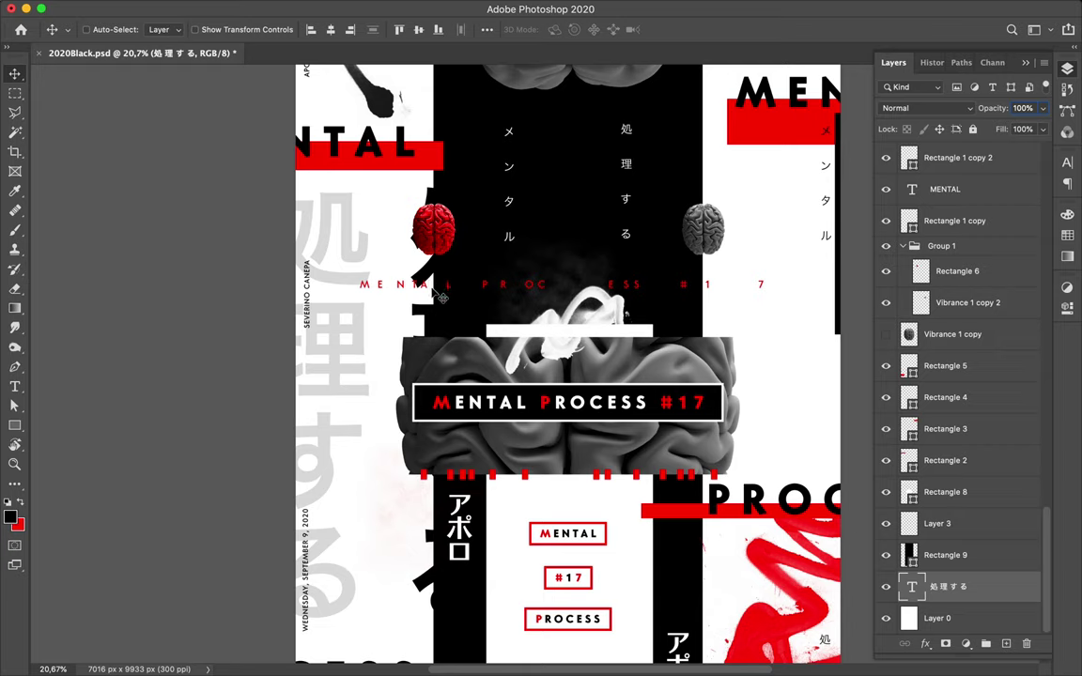
drag(424, 311, 635, 306)
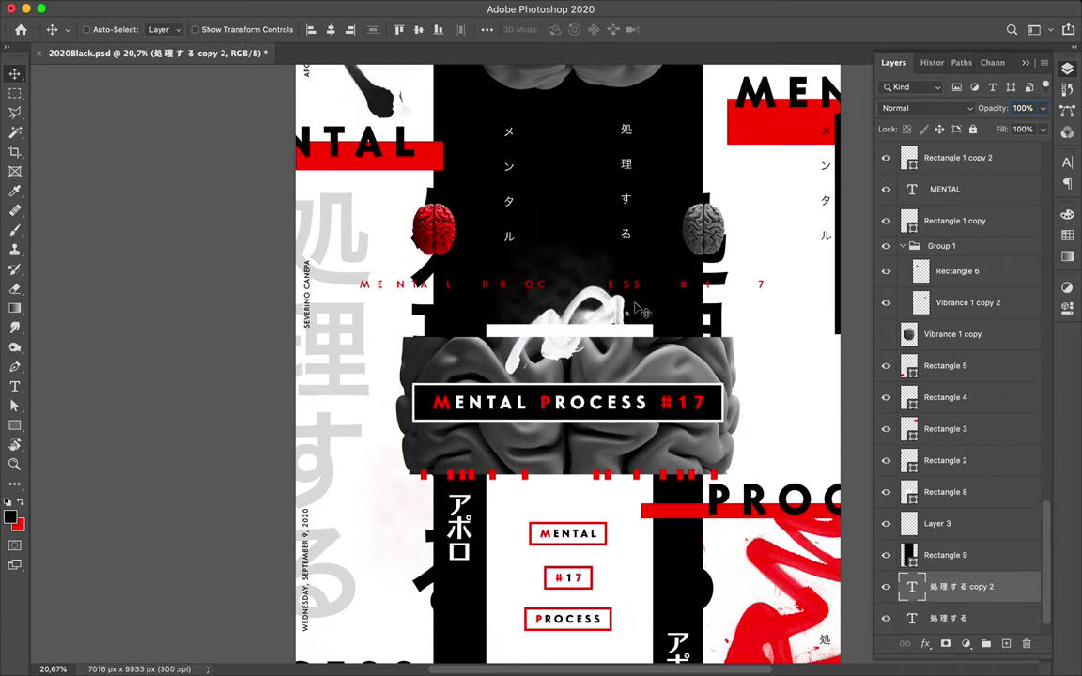
key(ctrl+minus)
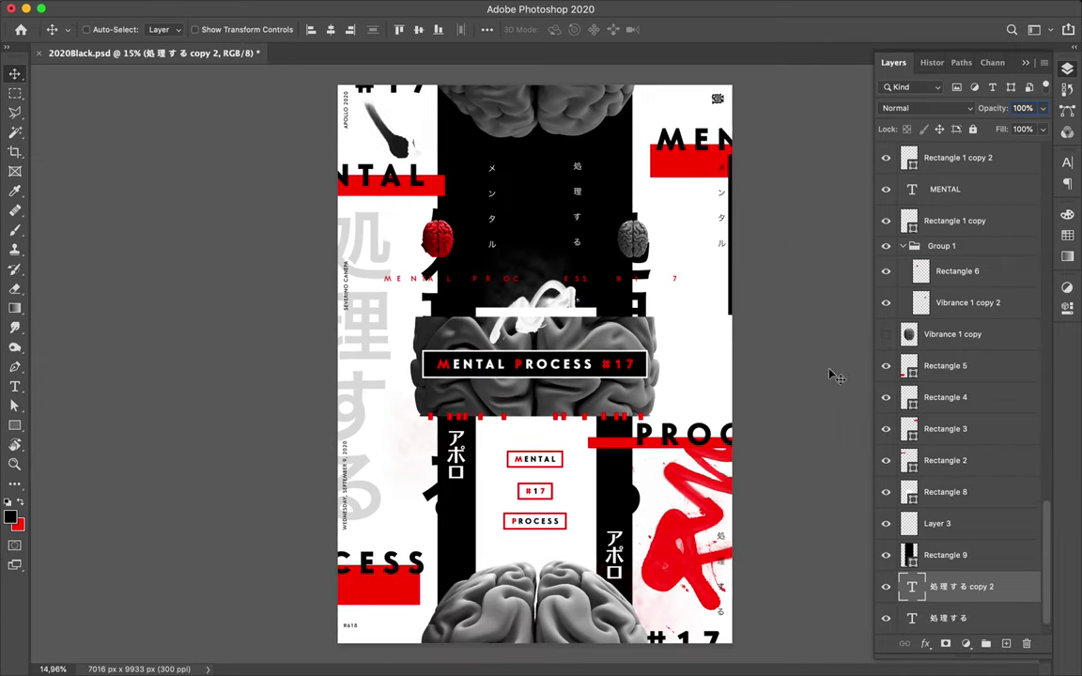
scroll(958, 423, down, 1)
- Add a new empty layer and try several stroke presets for the Brush tool
click(1005, 641)
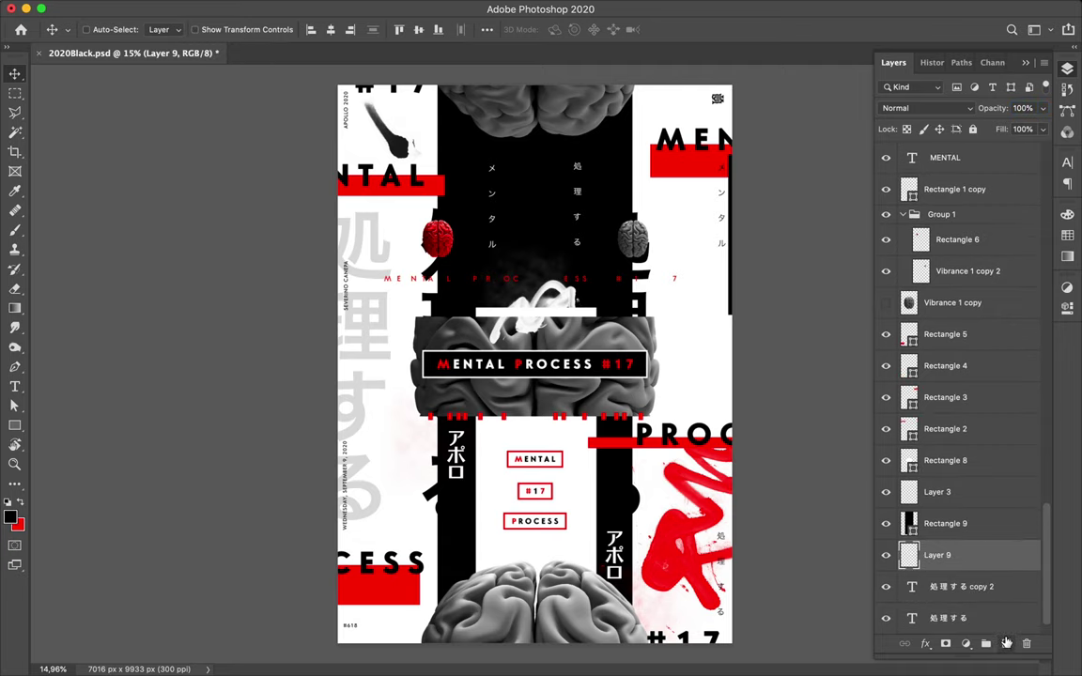
key(b)
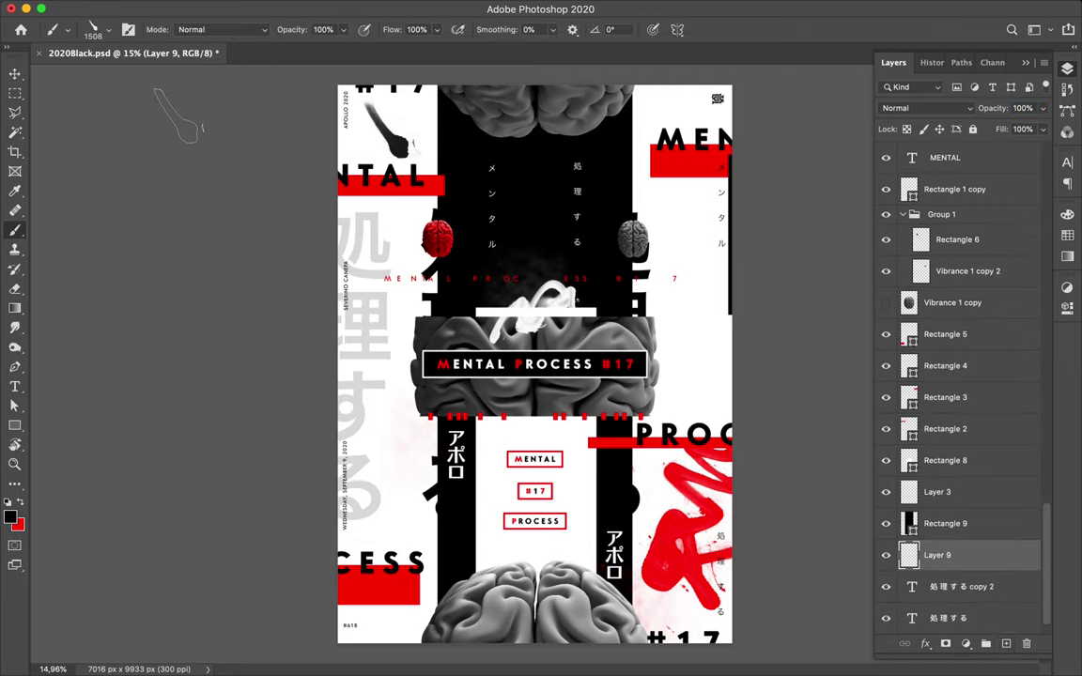
click(99, 29)
scroll(123, 322, down, 2)
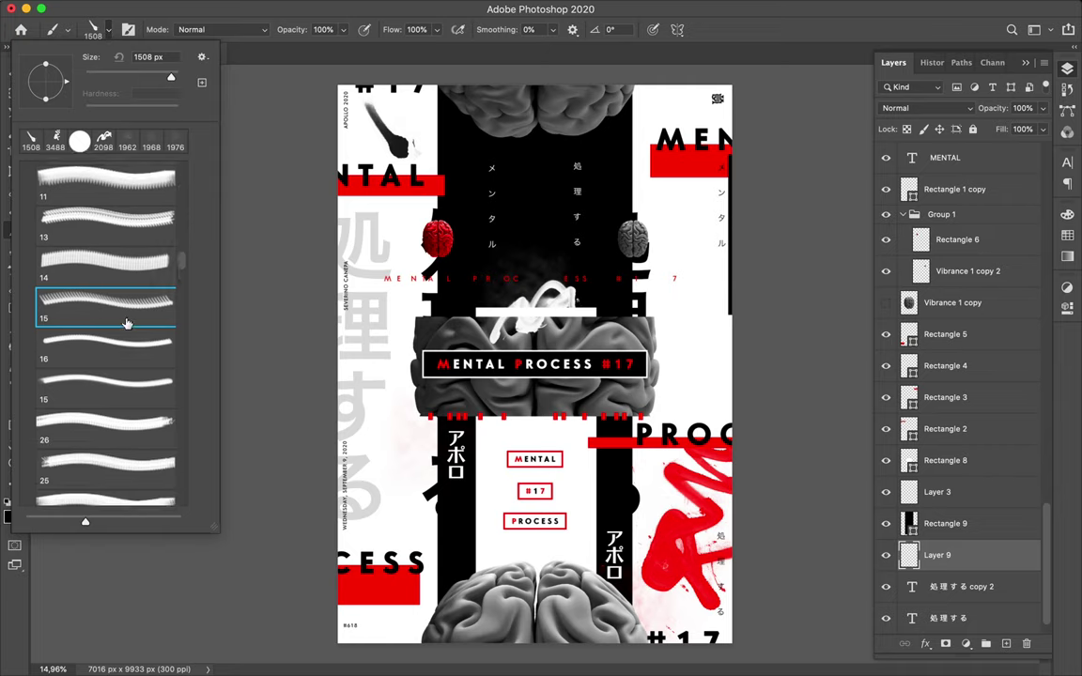
scroll(117, 301, down, 1)
click(108, 320)
click(78, 349)
click(147, 399)
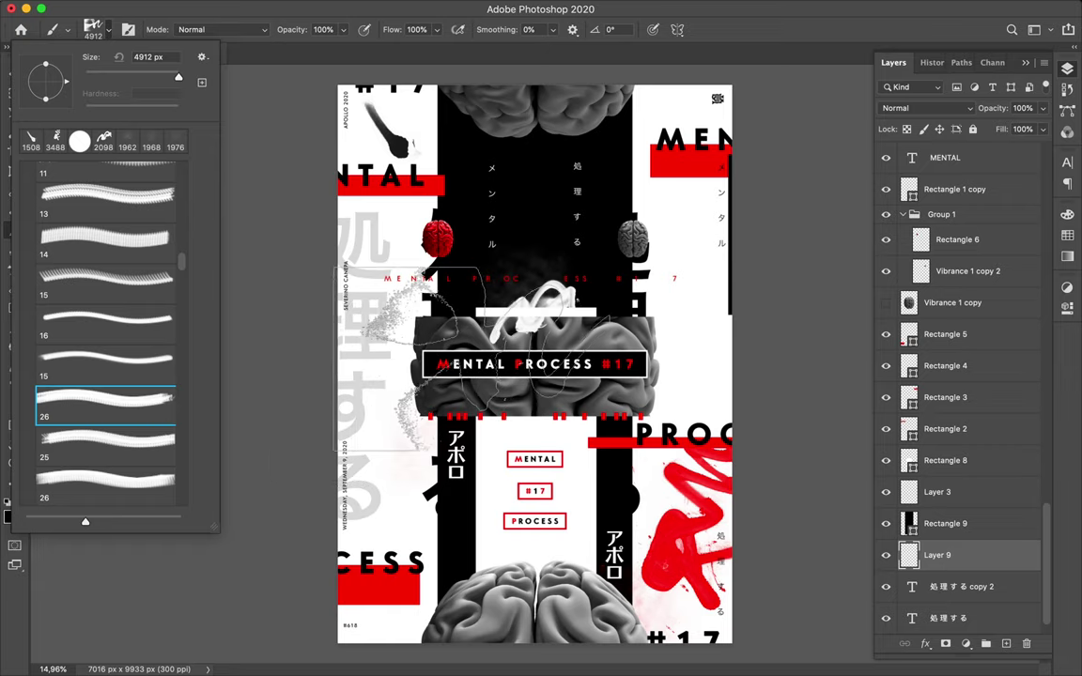
click(108, 441)
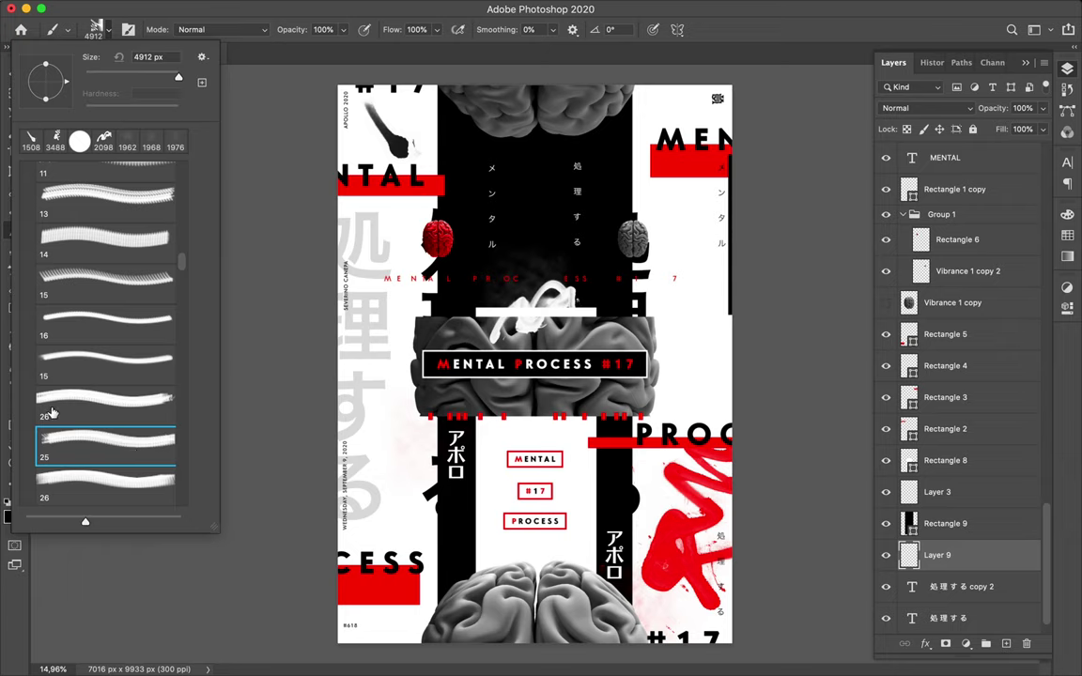
click(71, 478)
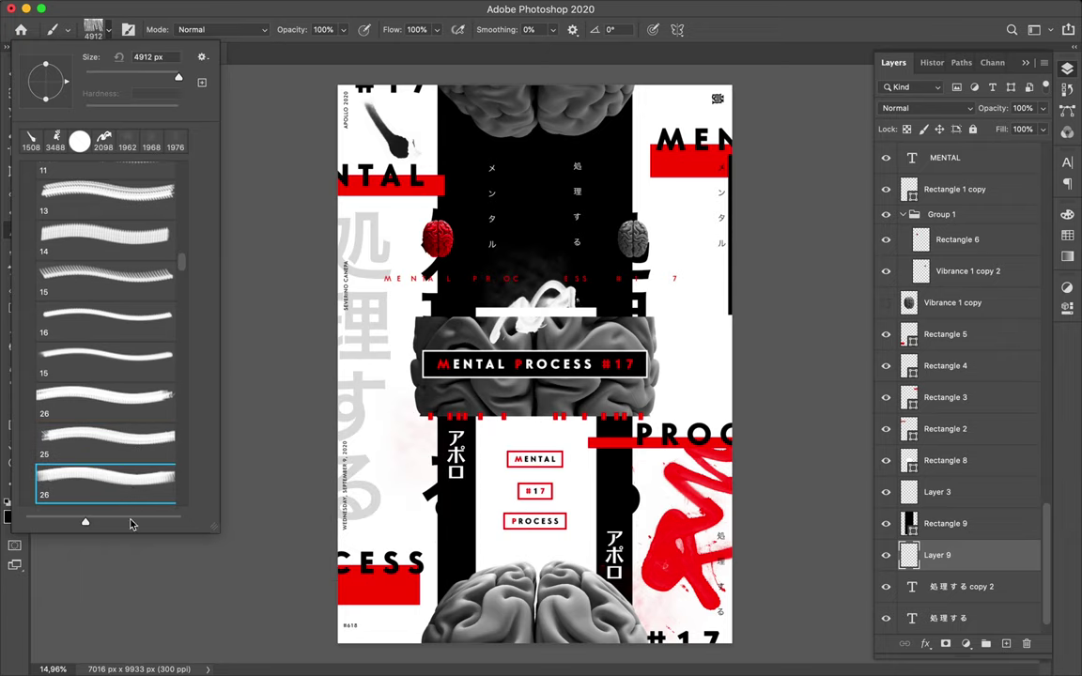
- Settle on the 25 stroke brush preset at 4867 px and clear its angle value
scroll(125, 464, down, 2)
scroll(122, 422, down, 2)
click(141, 380)
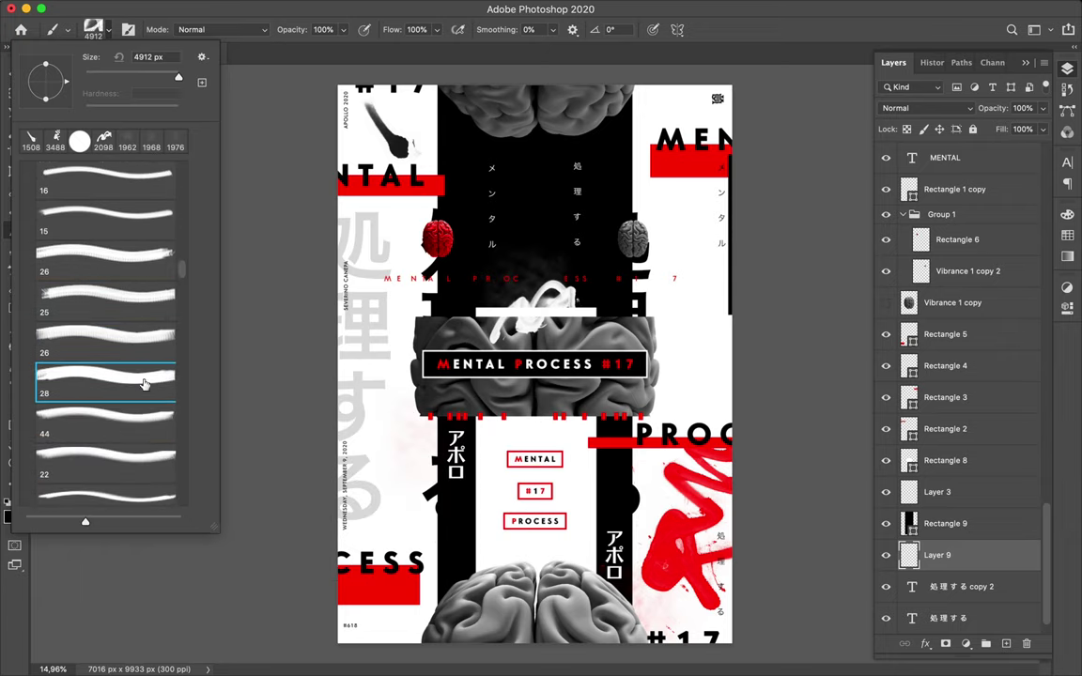
click(127, 418)
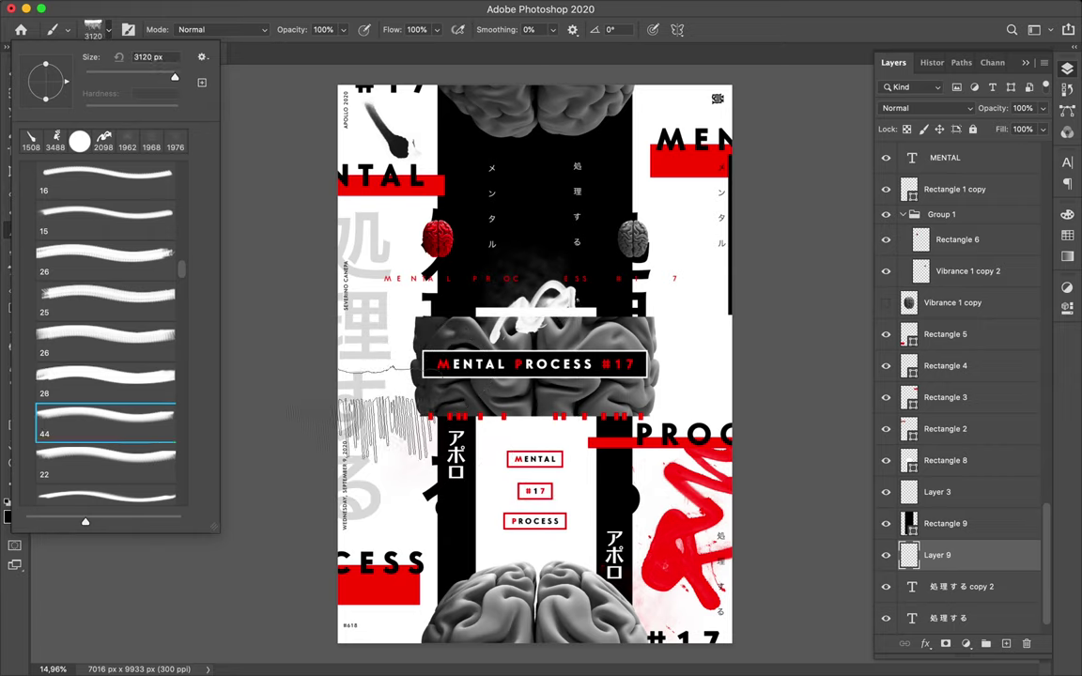
click(105, 493)
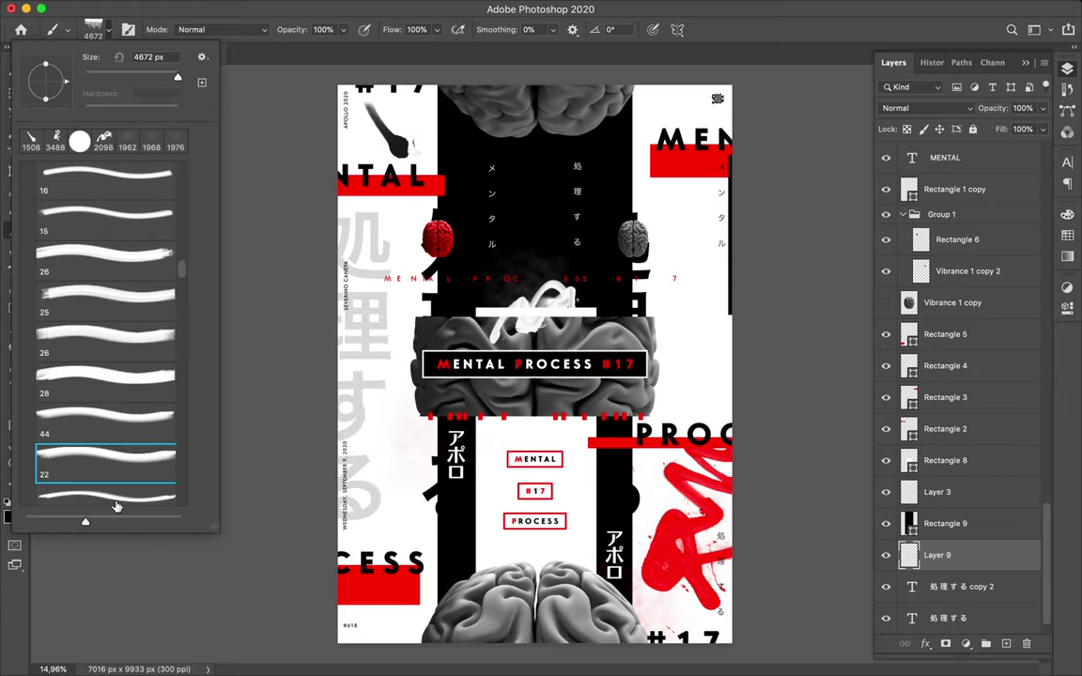
scroll(122, 498, down, 1)
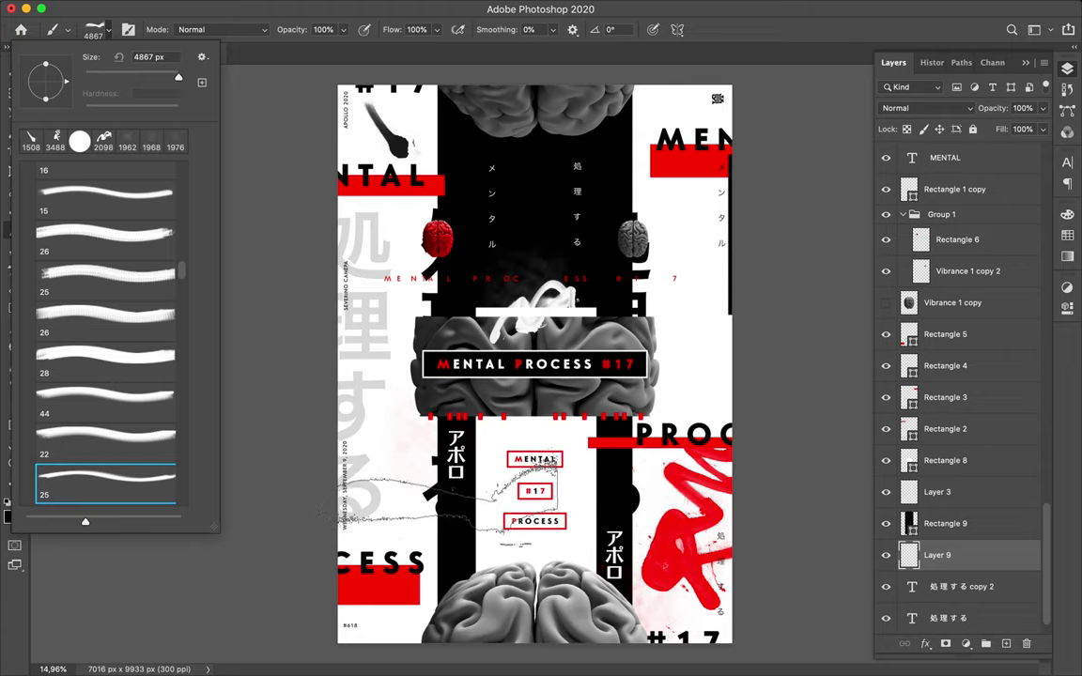
click(610, 29)
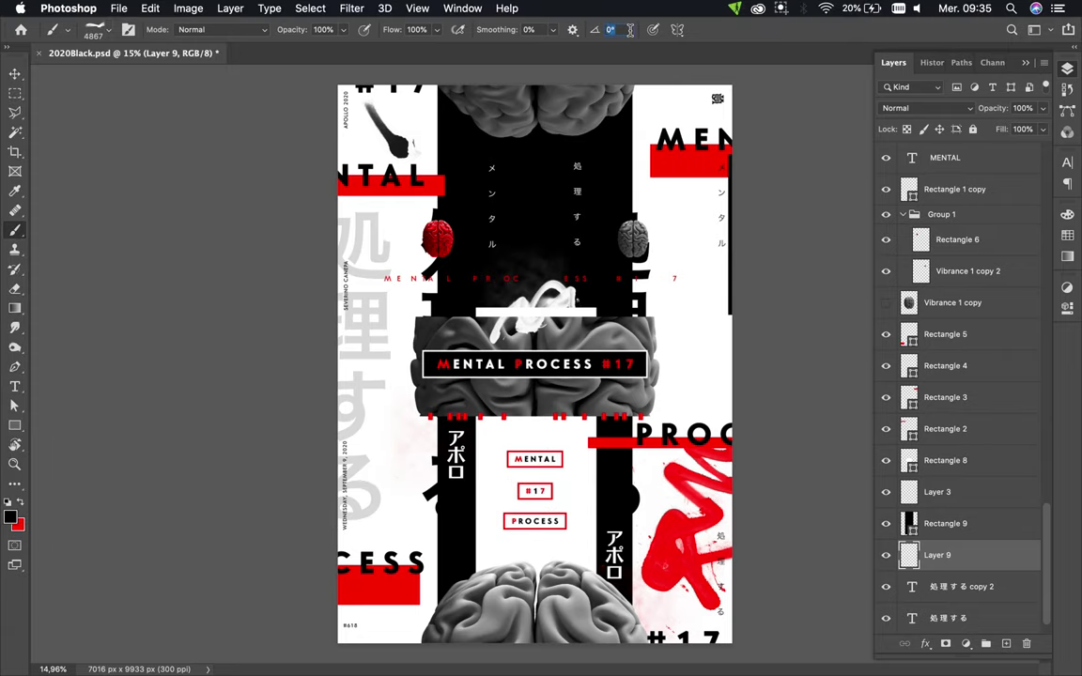
key(BackSpace)
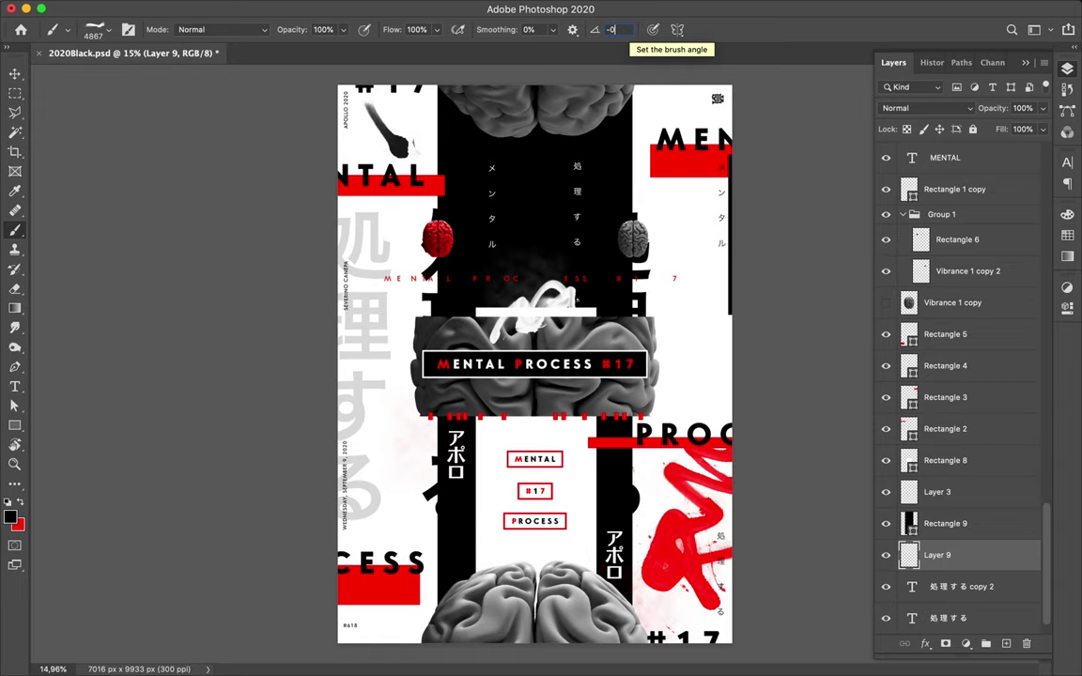
- Enter a new brush angle and paint vertical grunge strokes by the black columns, undoing unwanted ones
text(90)
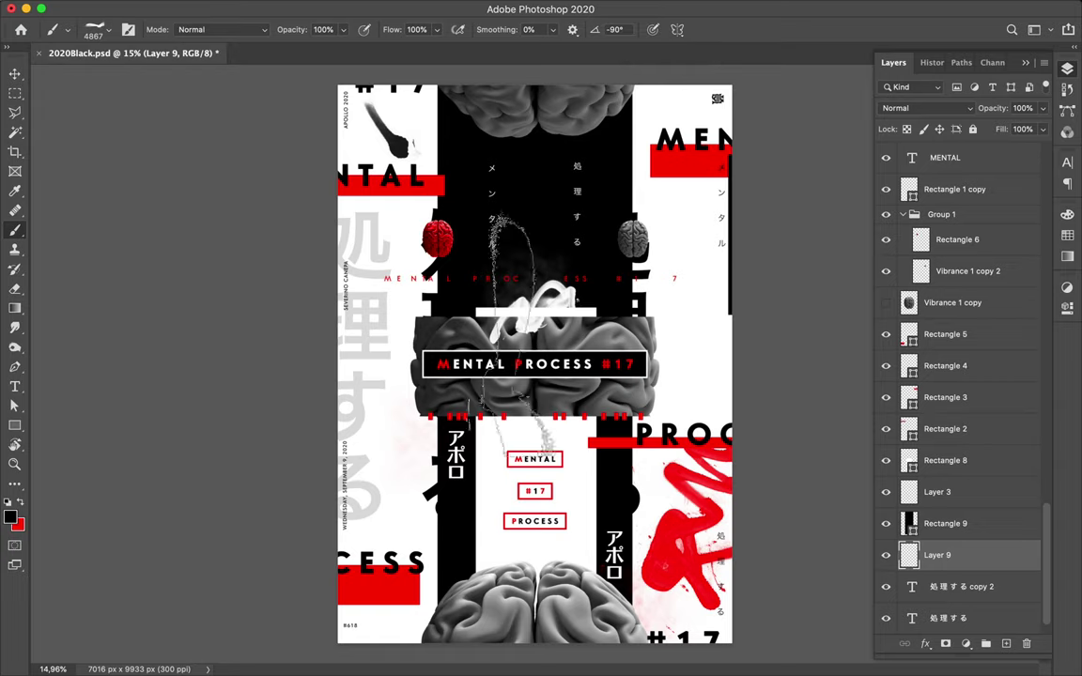
click(410, 522)
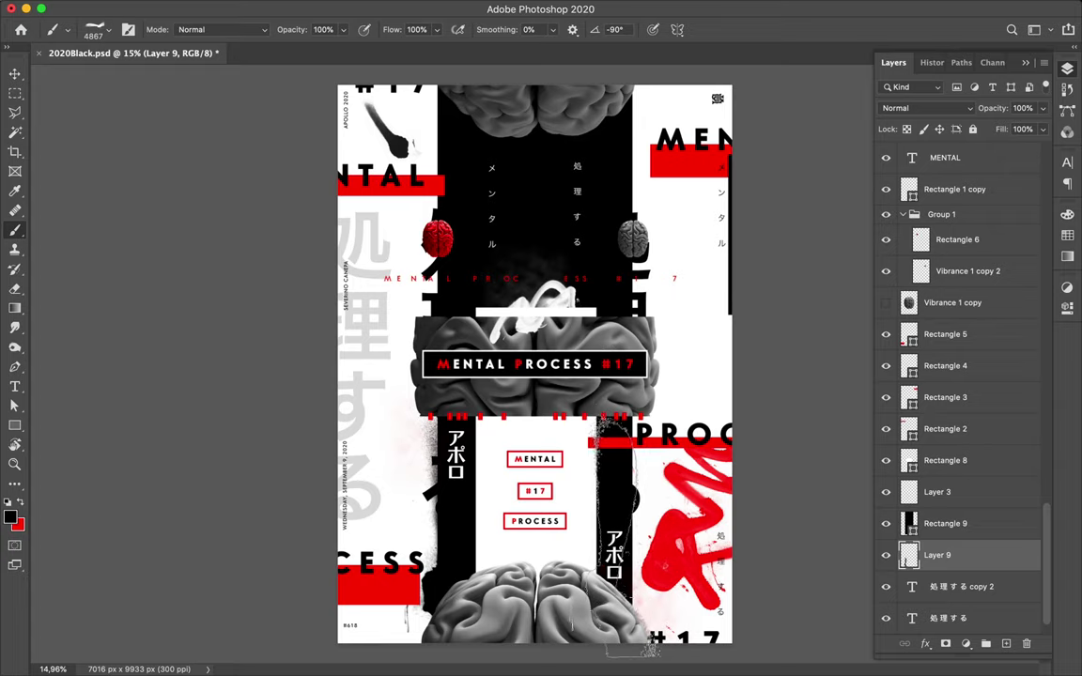
drag(601, 563, 601, 418)
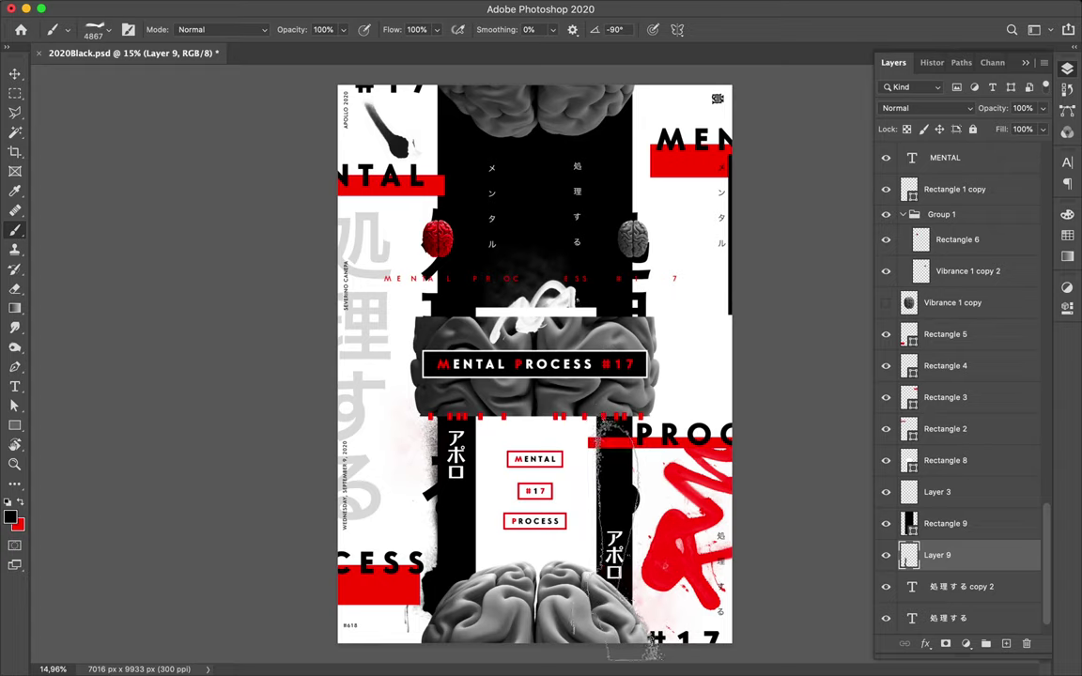
key(ctrl+z)
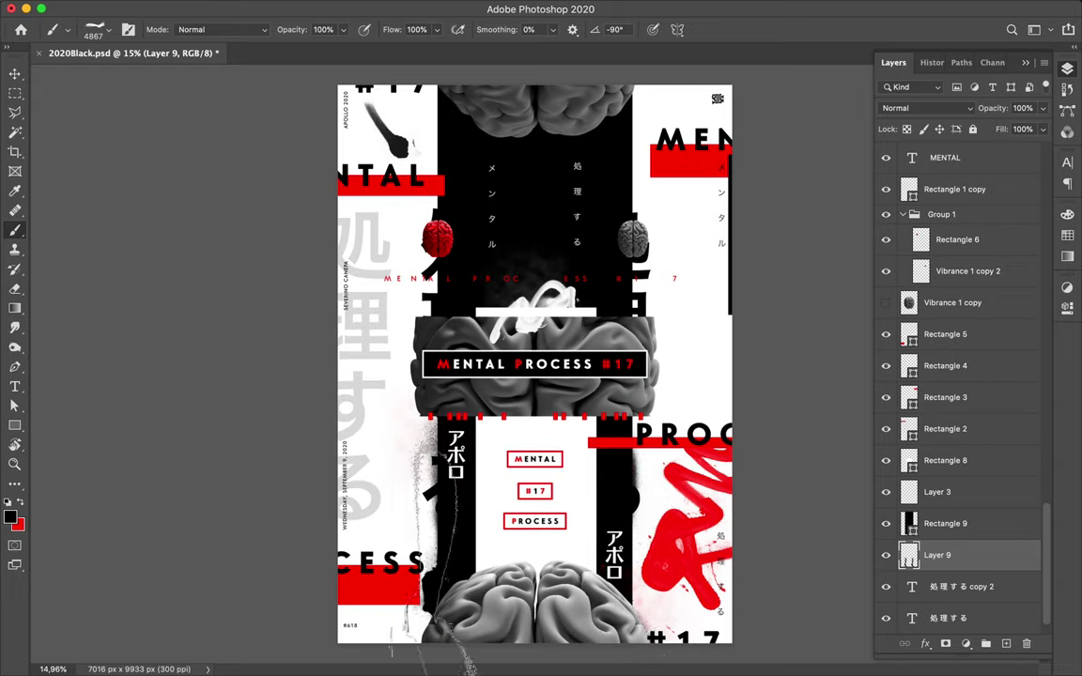
drag(469, 371, 418, 140)
key(ctrl+z)
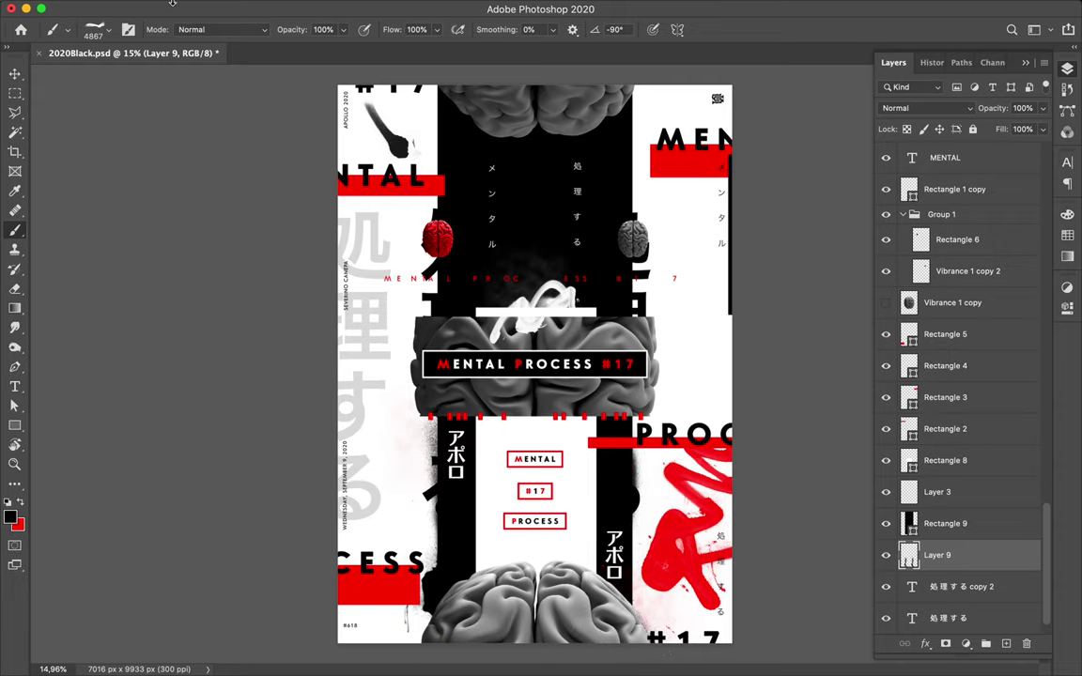
- Switch to the 44 stroke brush preset (4912 px) and set its angle to -90°
click(114, 34)
scroll(108, 423, down, 1)
scroll(108, 423, down, 3)
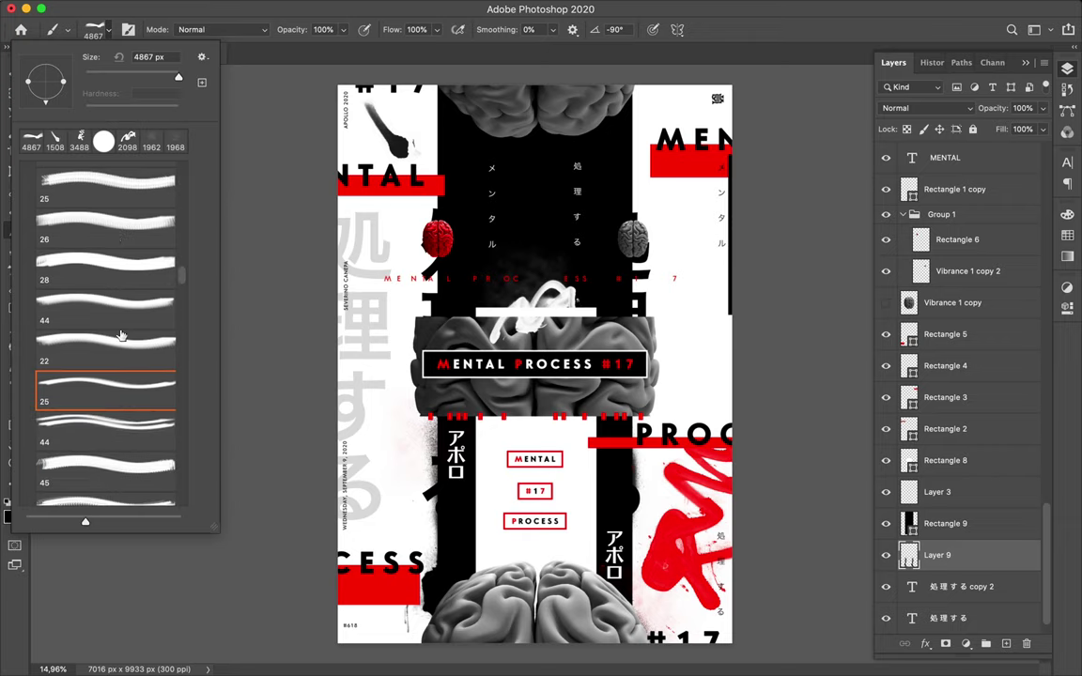
click(109, 424)
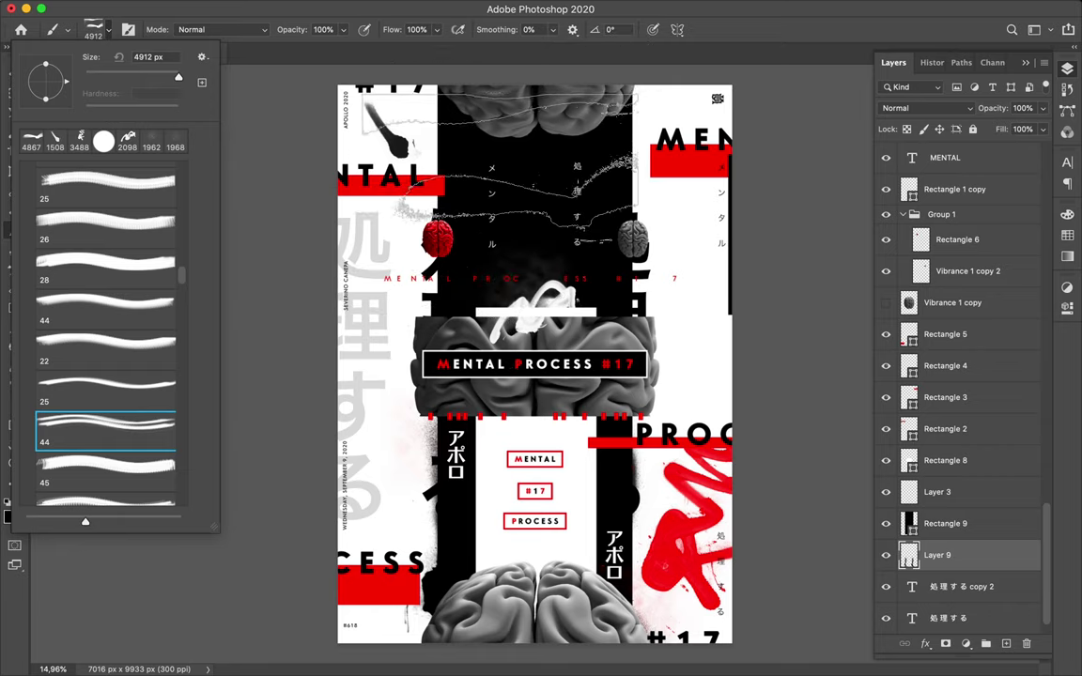
click(611, 29)
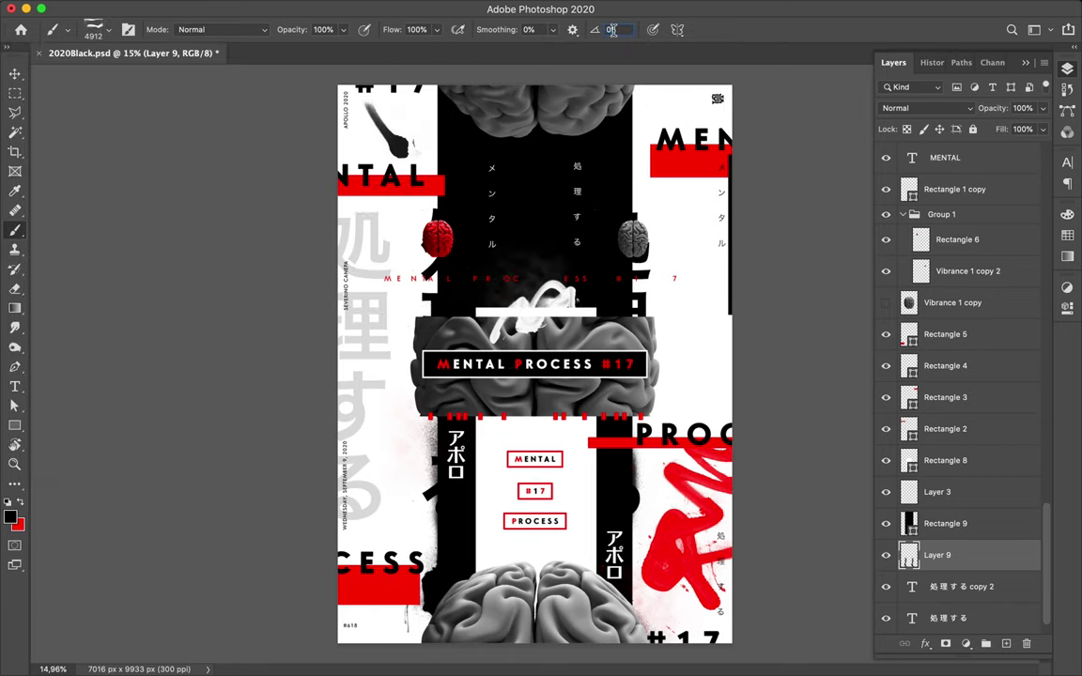
text(-90)
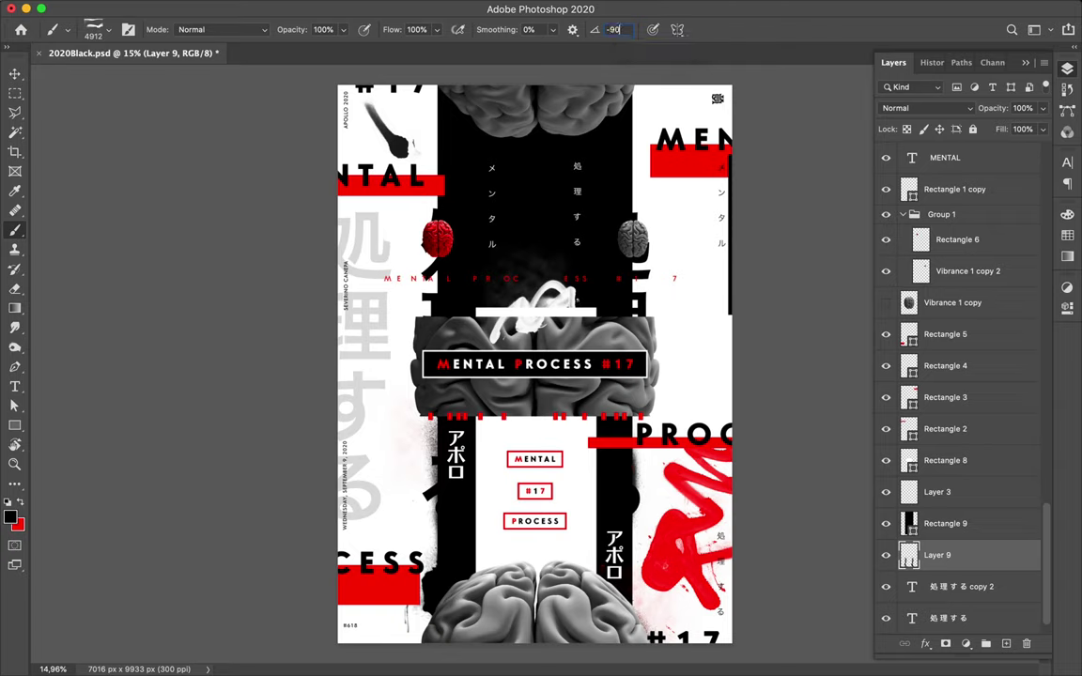
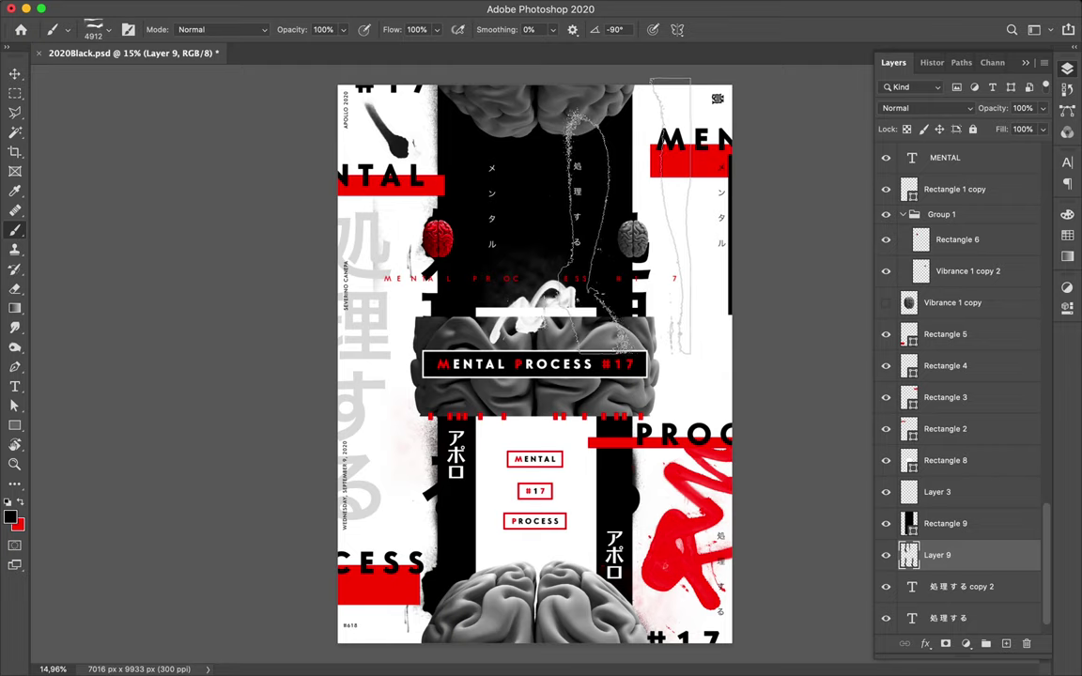
- Try brush presets 45, 46, 47 and 48 in the Brush Preset picker
drag(669, 216, 574, 231)
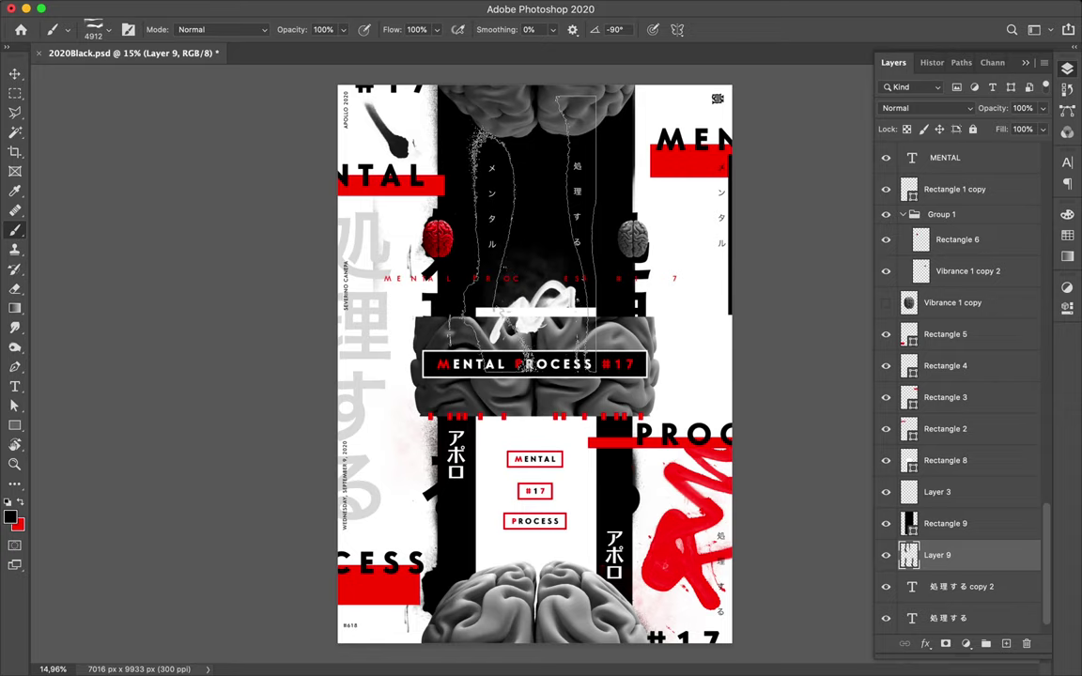
drag(511, 242, 188, 122)
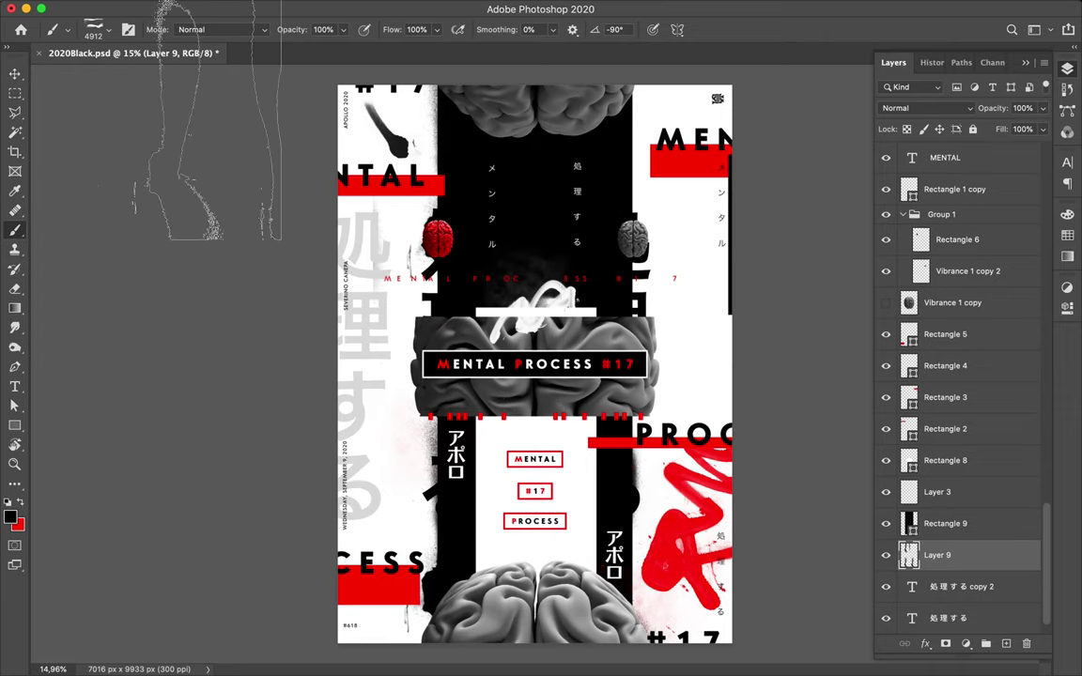
click(110, 42)
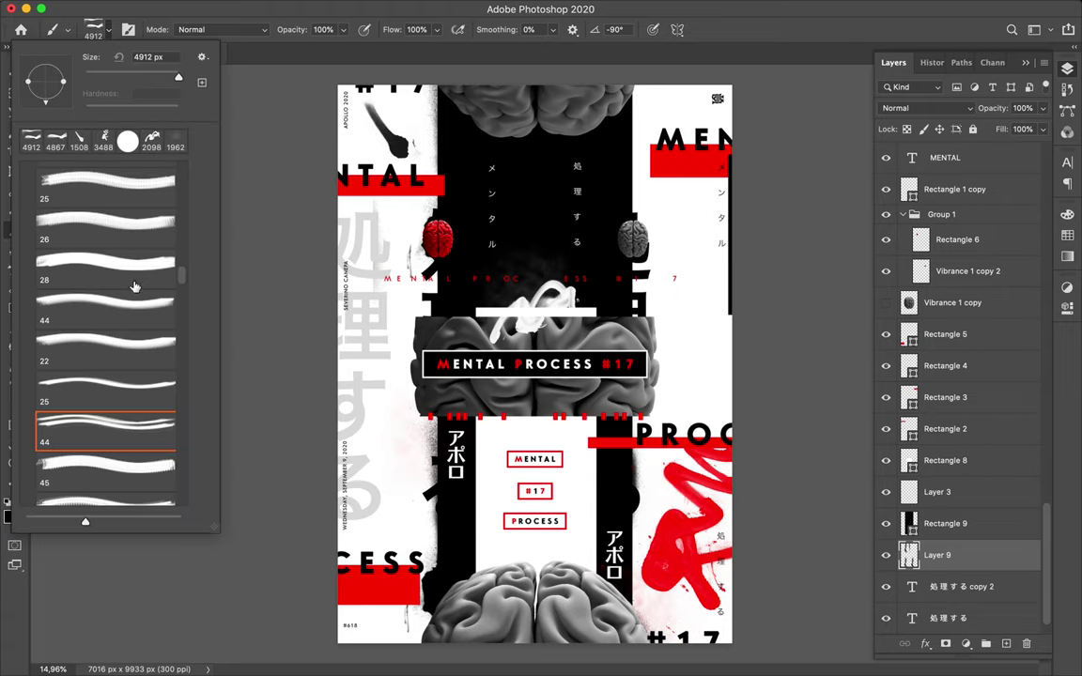
scroll(105, 416, down, 1)
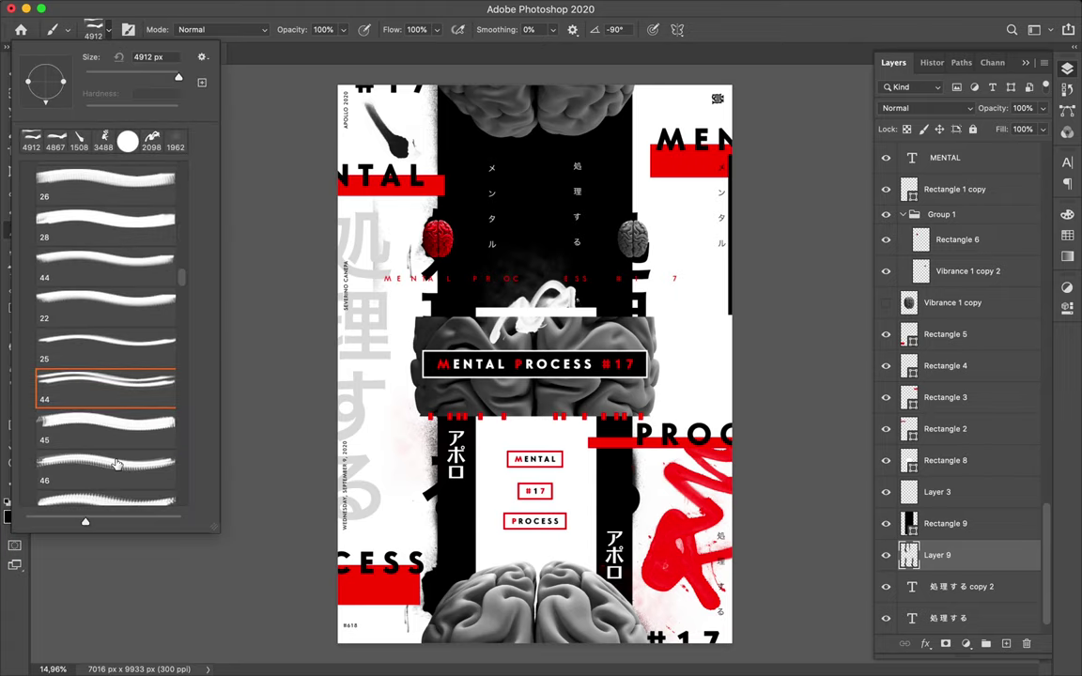
click(116, 423)
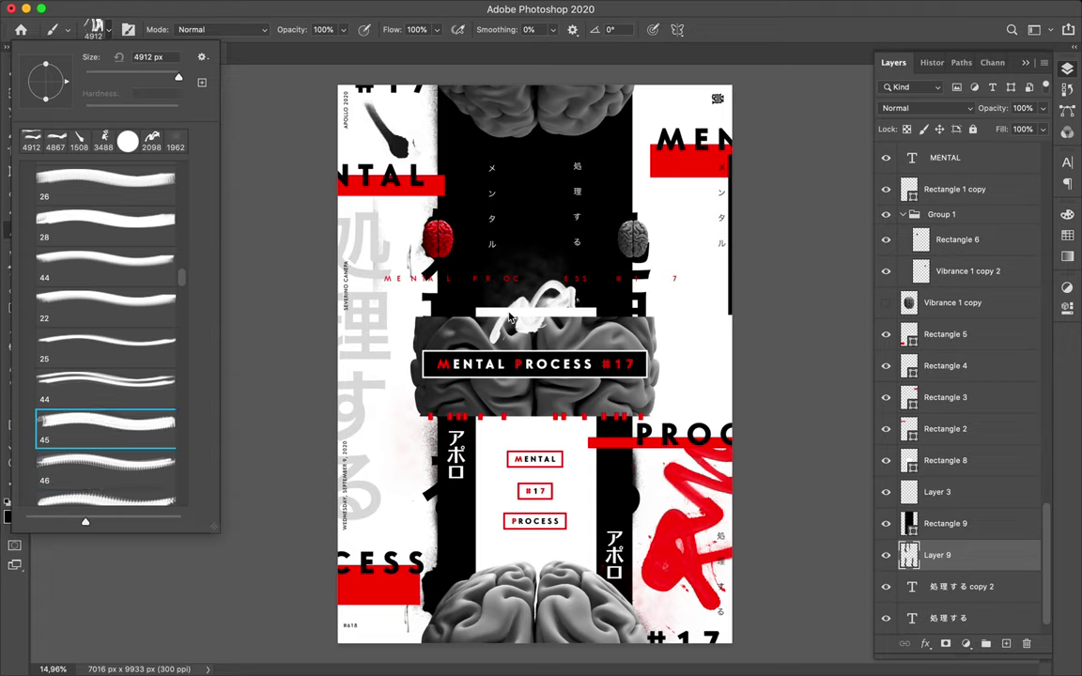
click(88, 483)
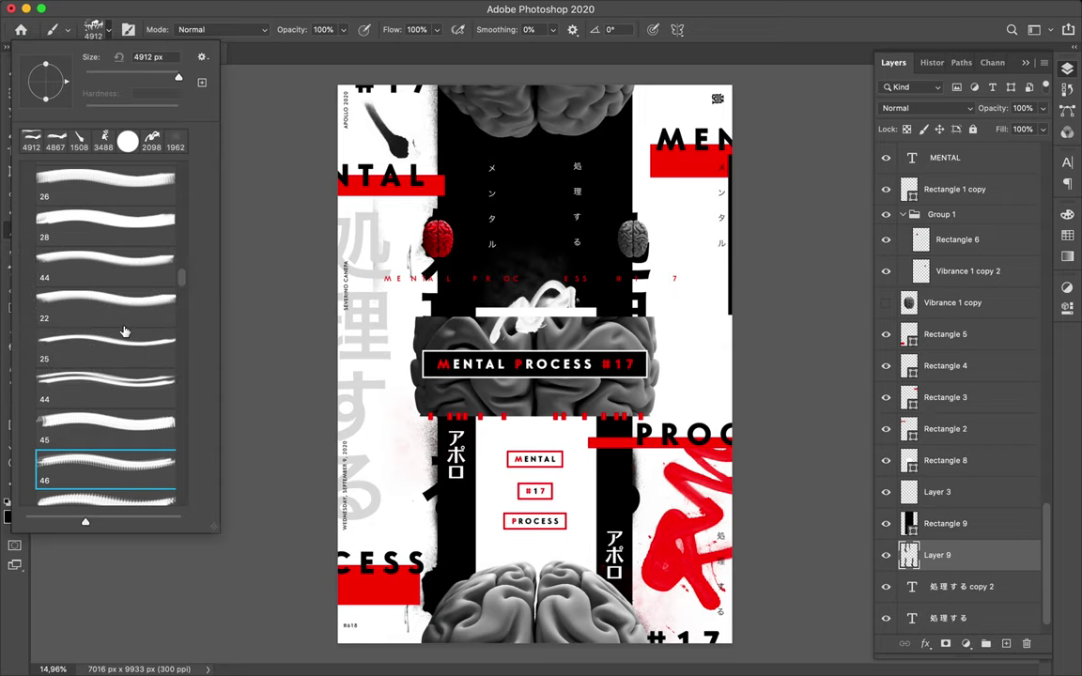
scroll(124, 332, down, 1)
scroll(113, 329, down, 1)
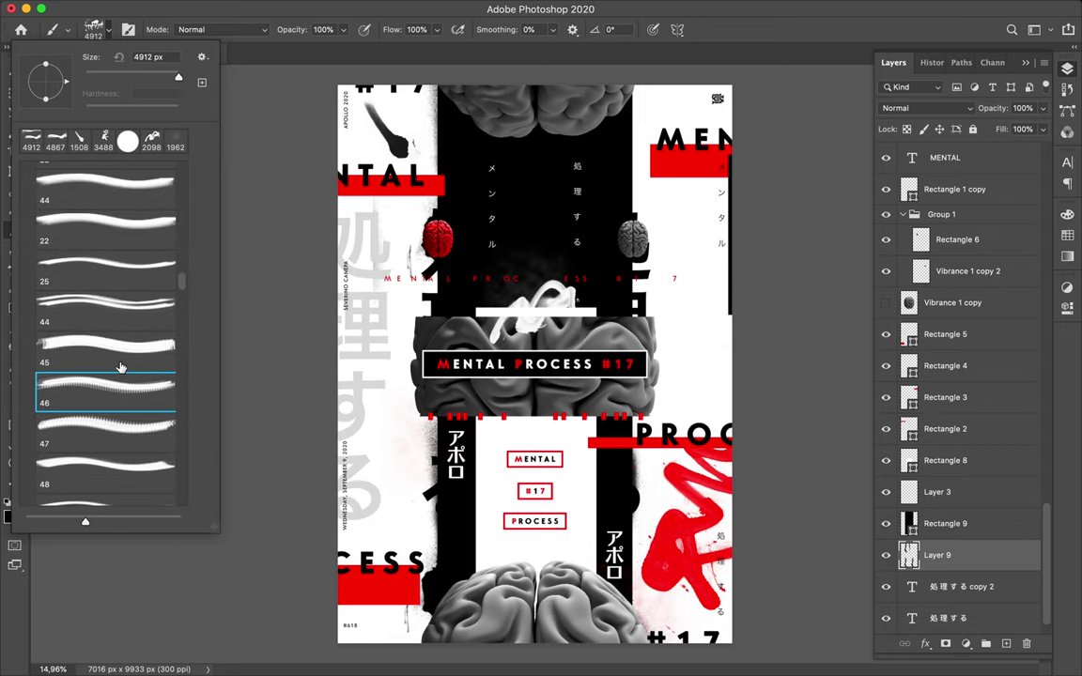
click(108, 423)
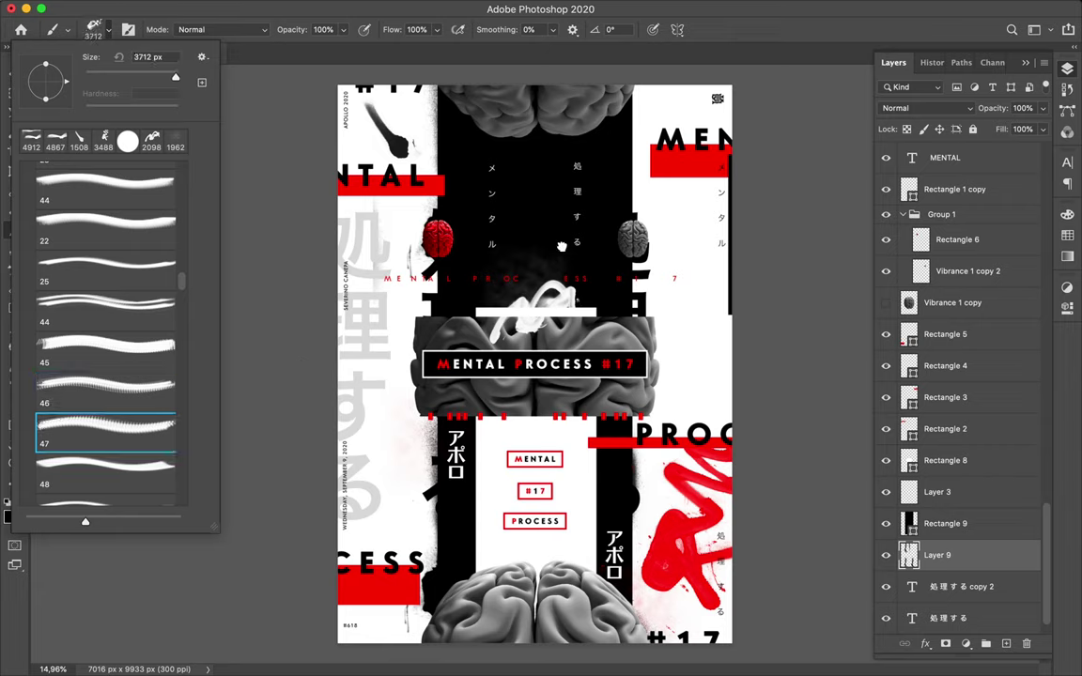
click(119, 476)
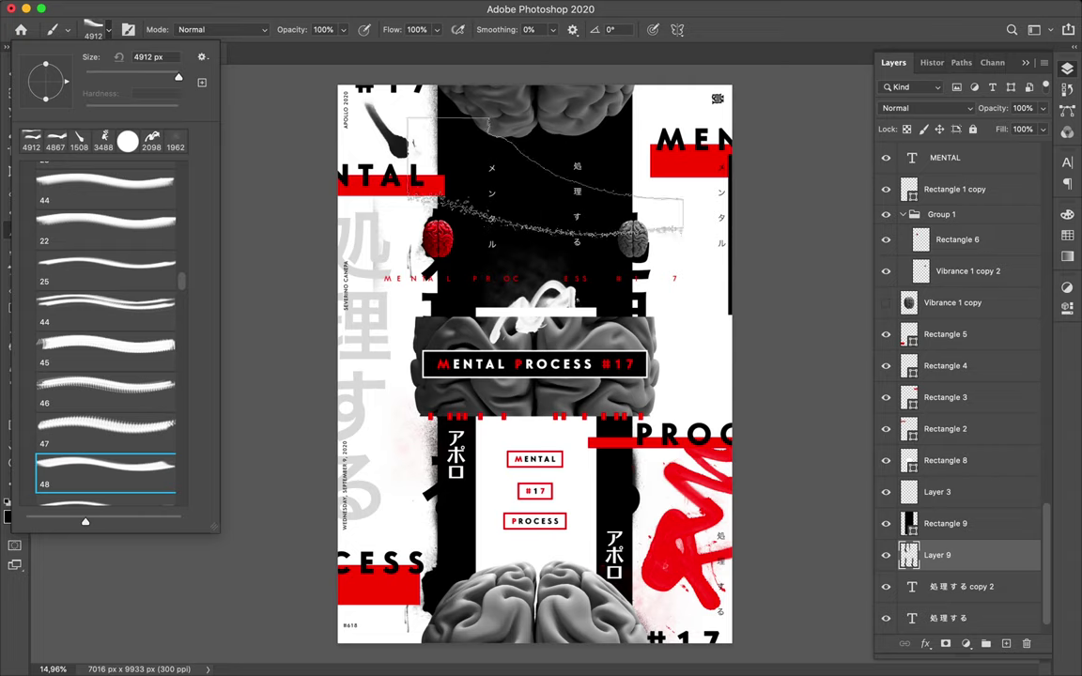
- Try presets 55 and 50, then settle on brush preset 79 at 4360 px
scroll(119, 434, down, 1)
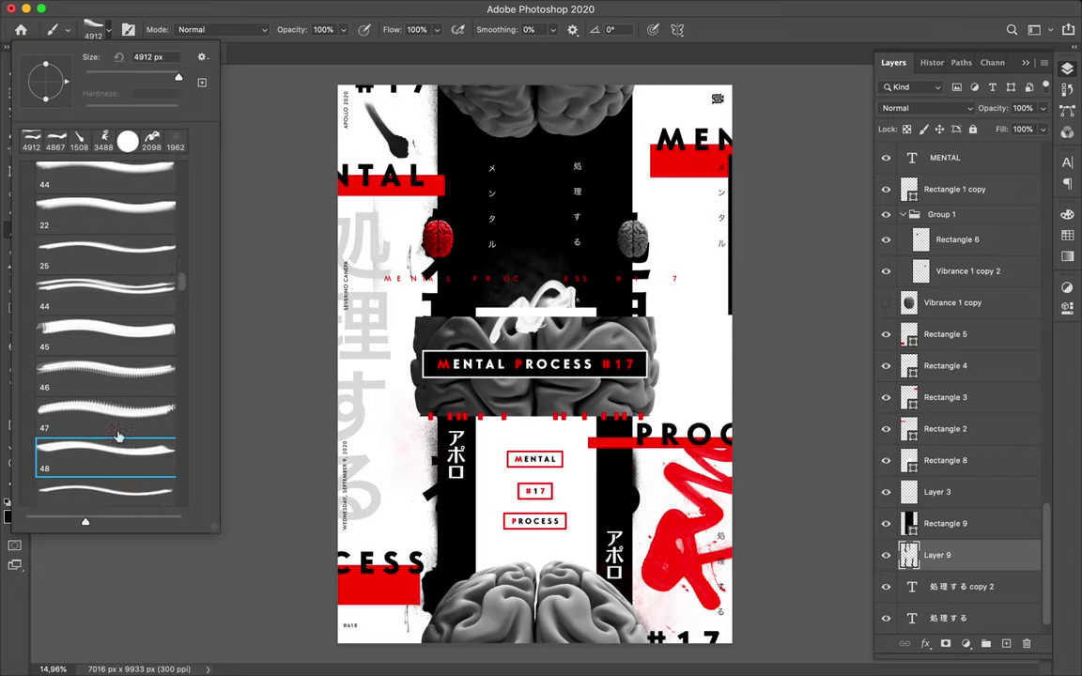
scroll(119, 435, down, 2)
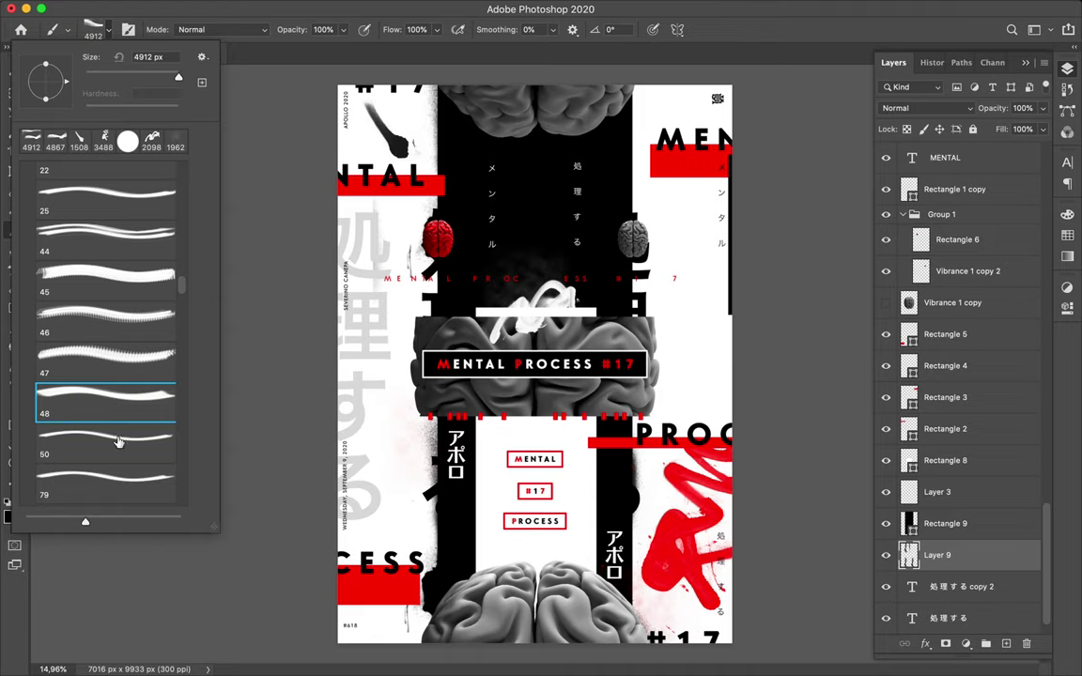
scroll(118, 435, down, 4)
click(105, 446)
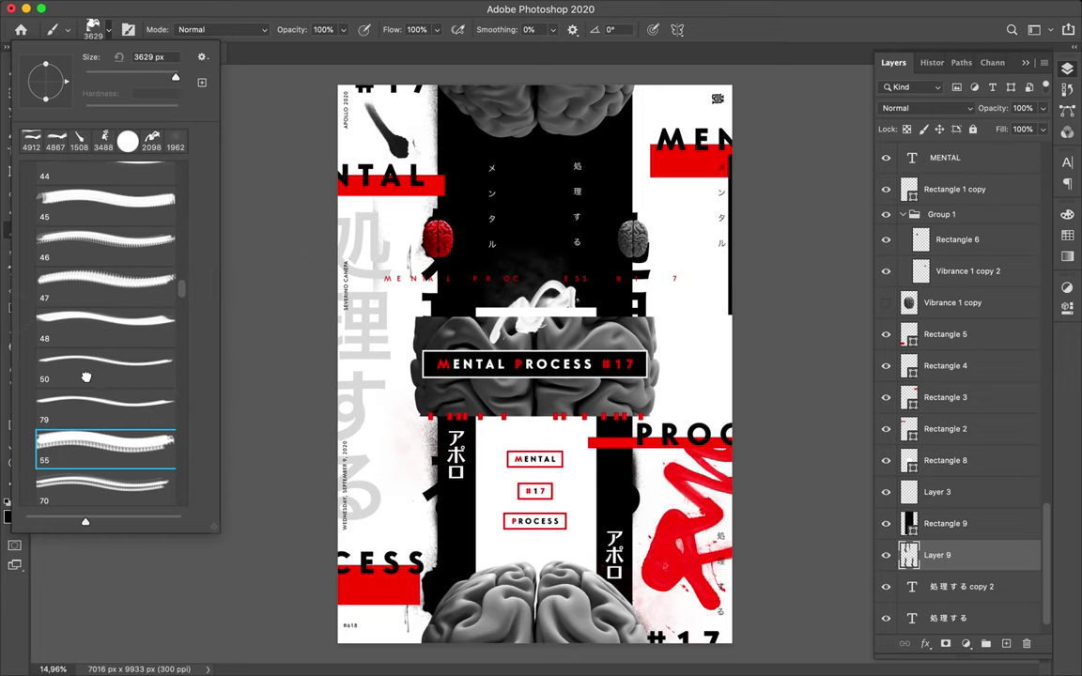
click(84, 362)
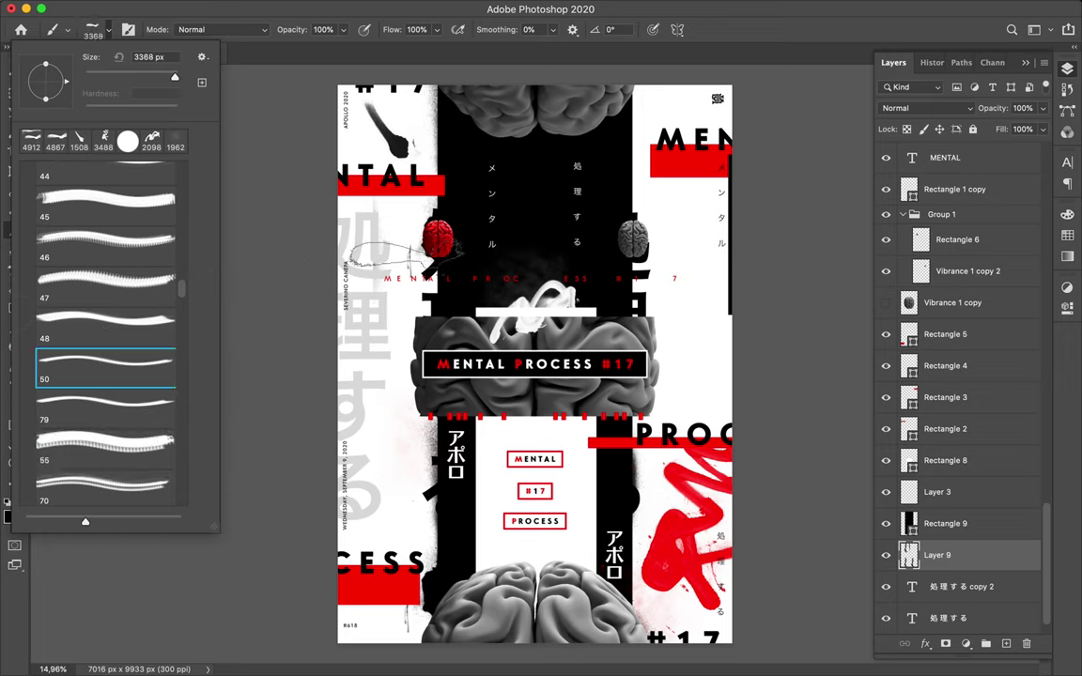
click(111, 402)
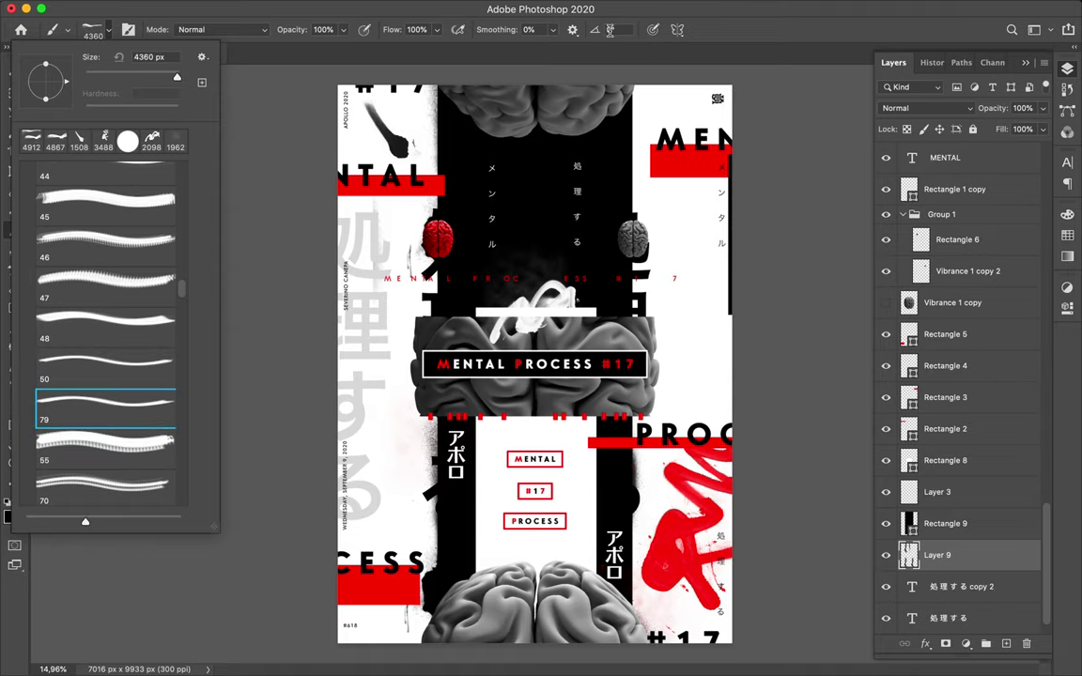
click(609, 29)
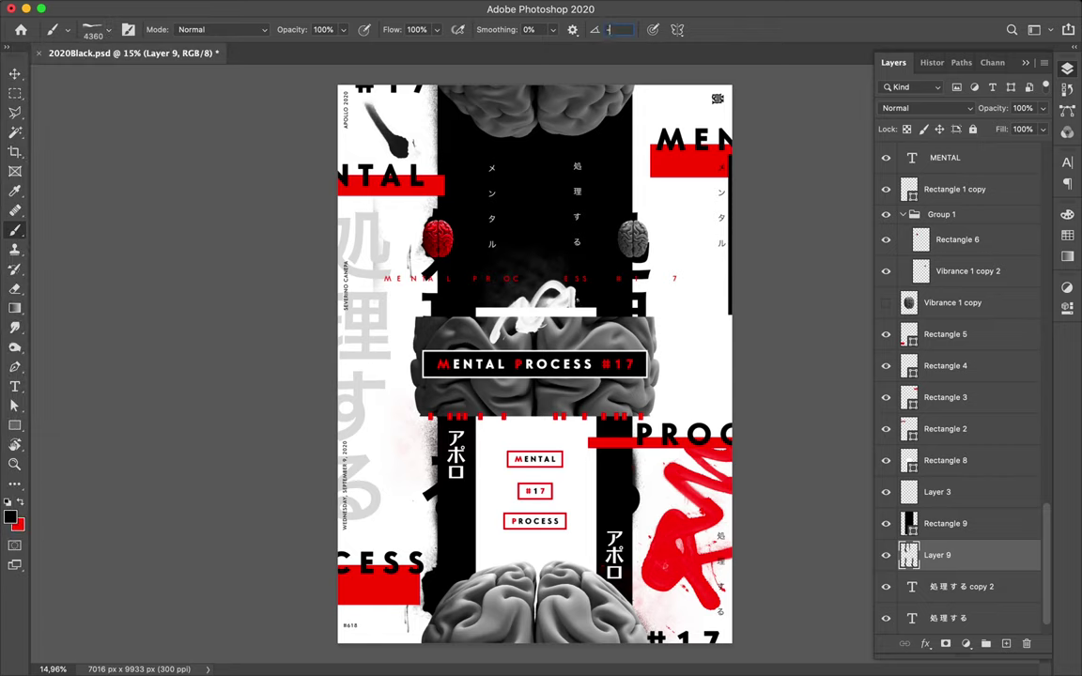
- Set the brush angle to -90° and switch to the Move tool
text(-90)
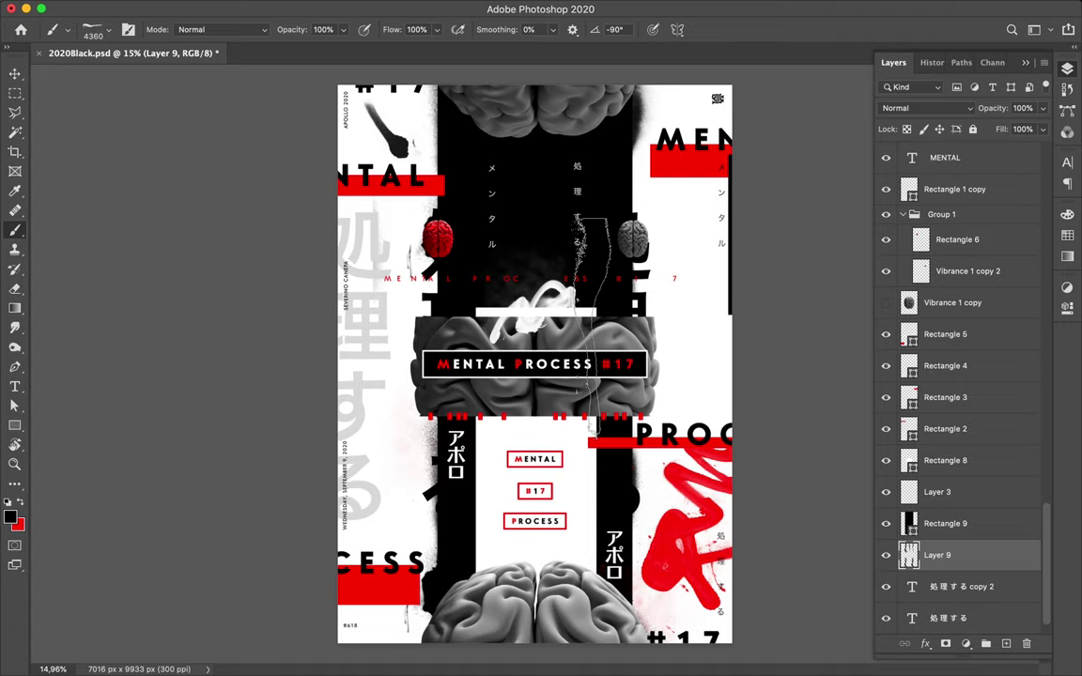
key(v)
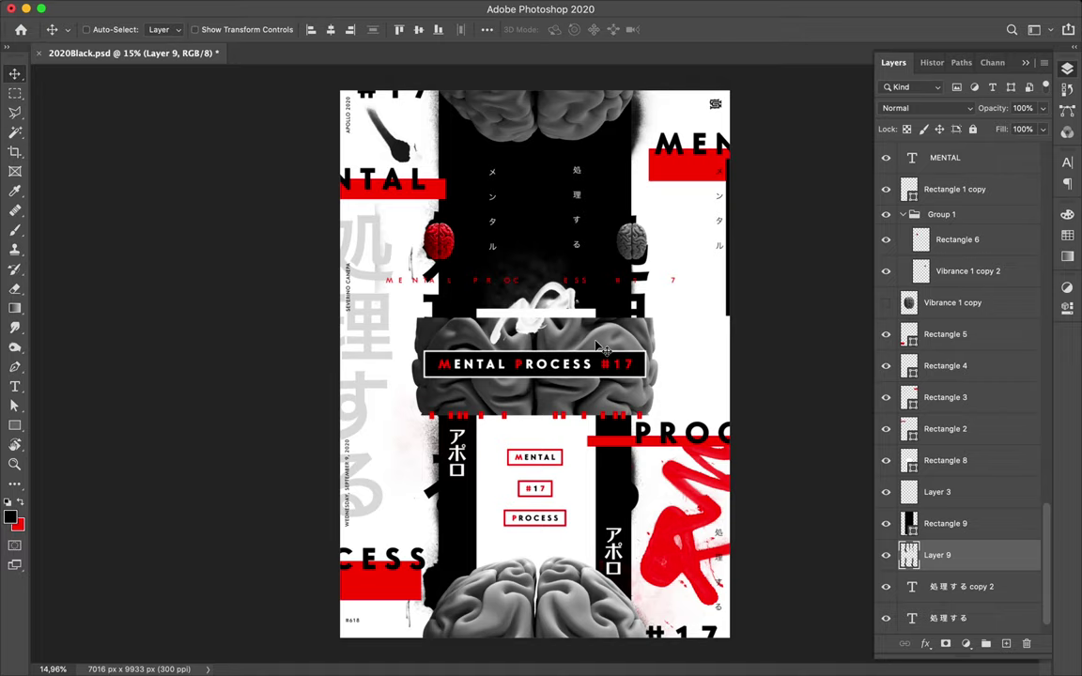
key(f)
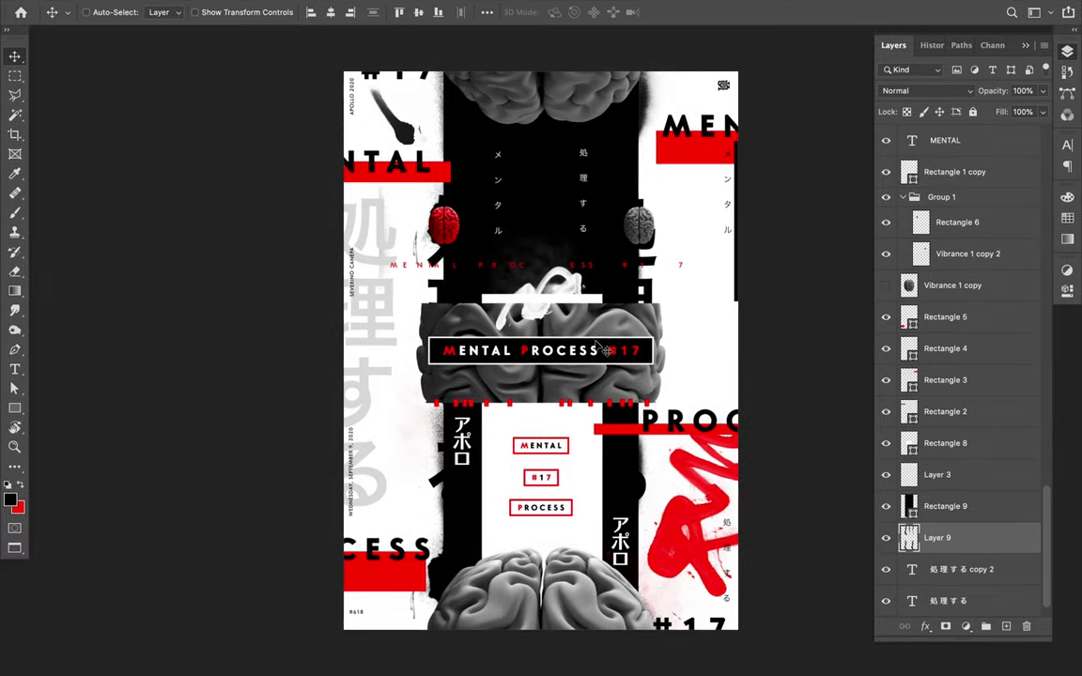
key(f)
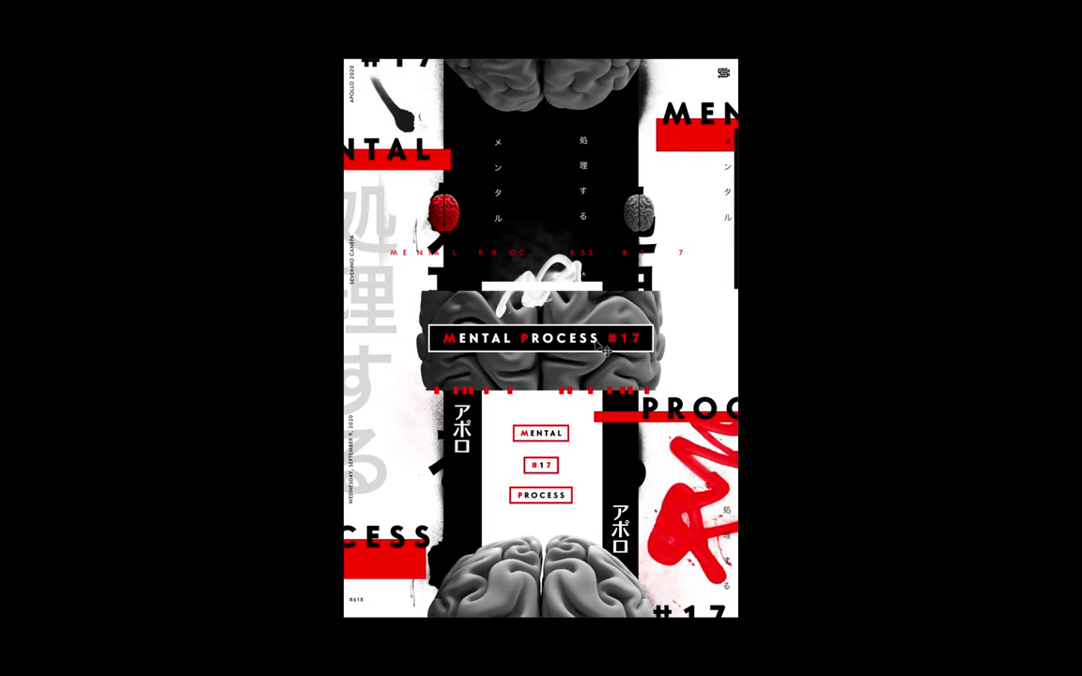
key(ctrl+plus)
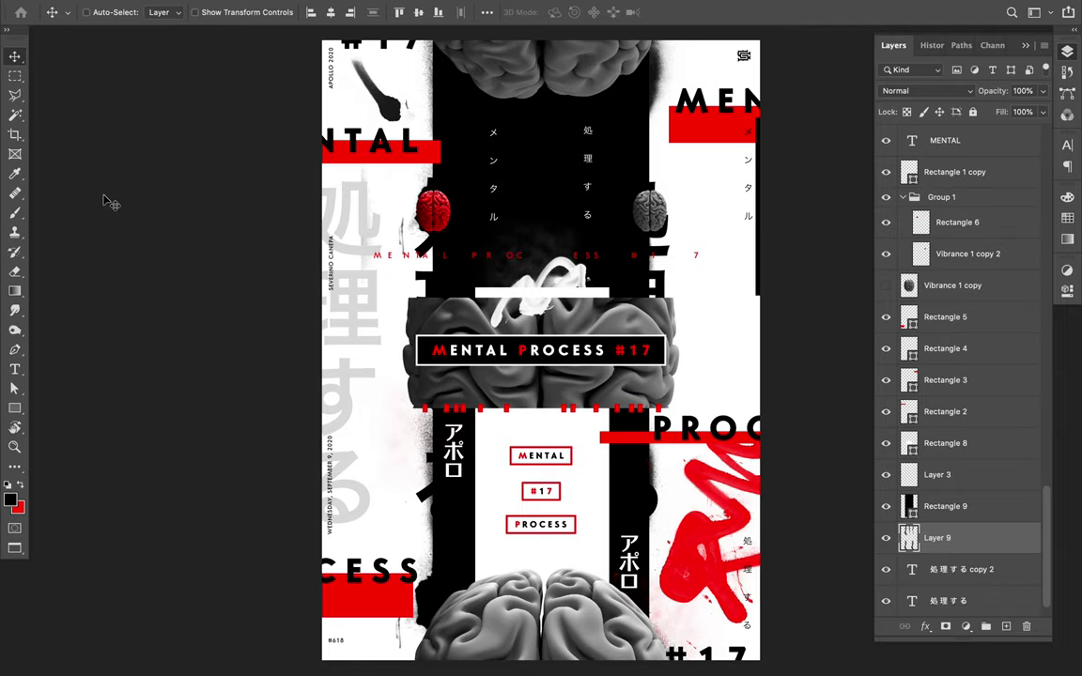
- Draw a full-height vertical line shape near the poster's left side with the Pen tool
key(p)
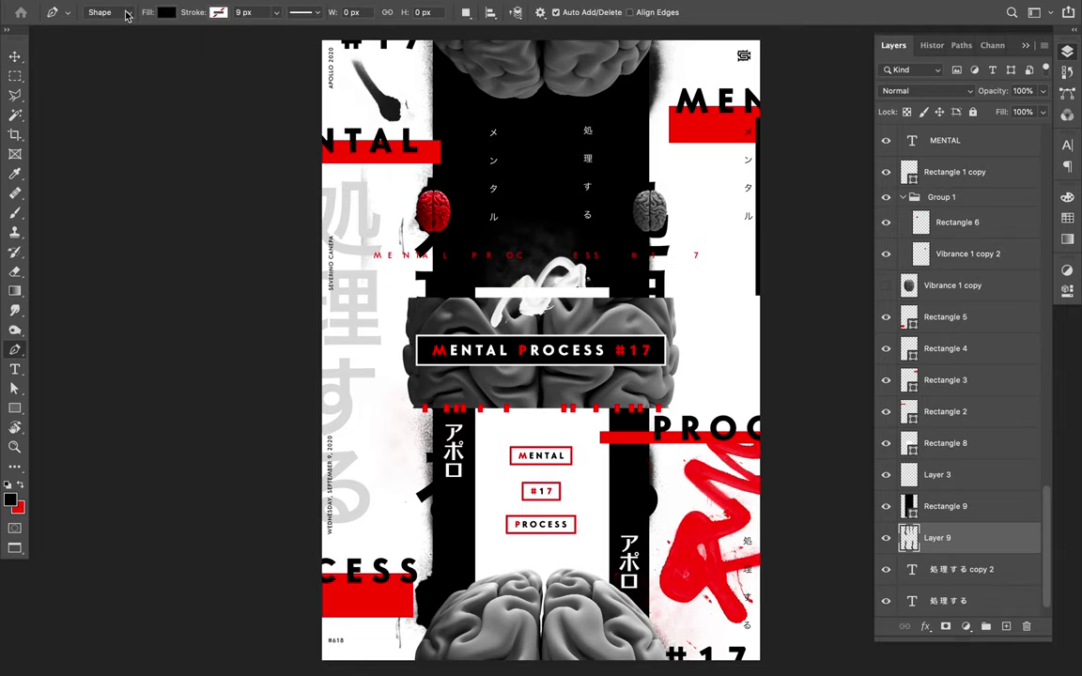
click(127, 12)
click(99, 12)
click(382, 35)
shift+click(394, 666)
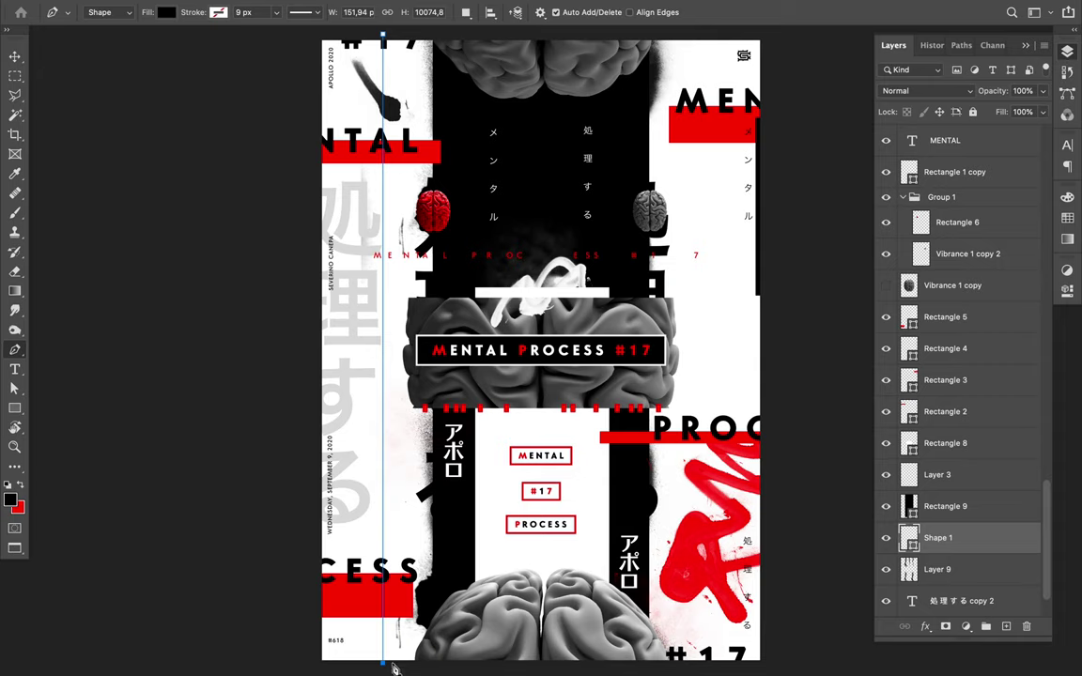
- Give the line no fill and a black stroke, and move Shape 1 just above Layer 0
click(169, 14)
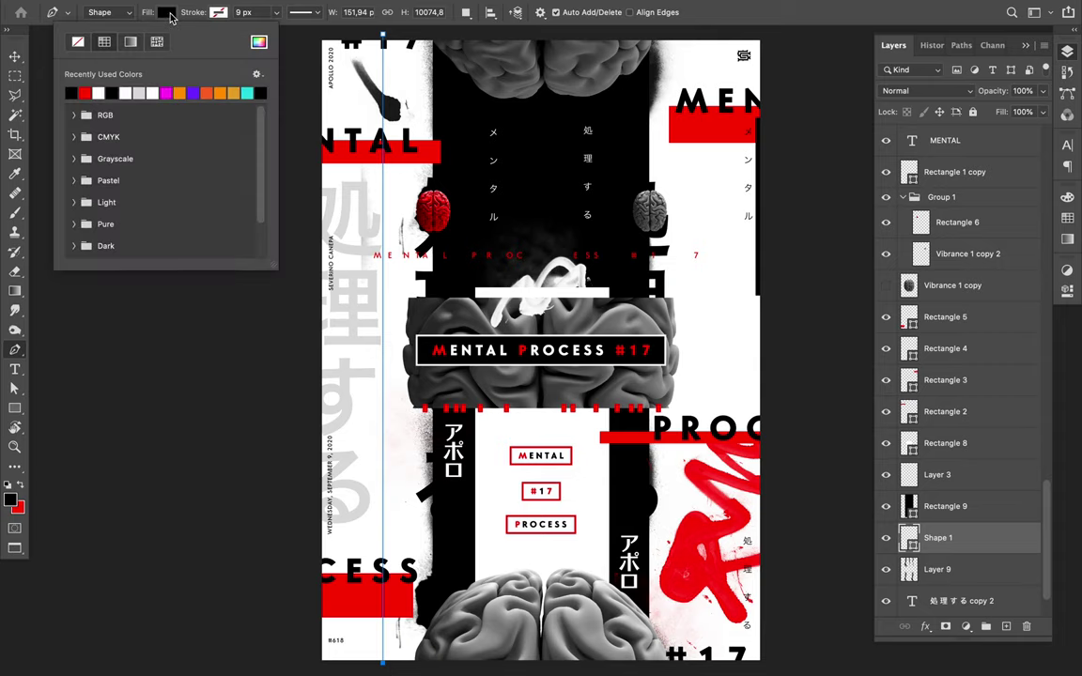
click(78, 42)
click(219, 13)
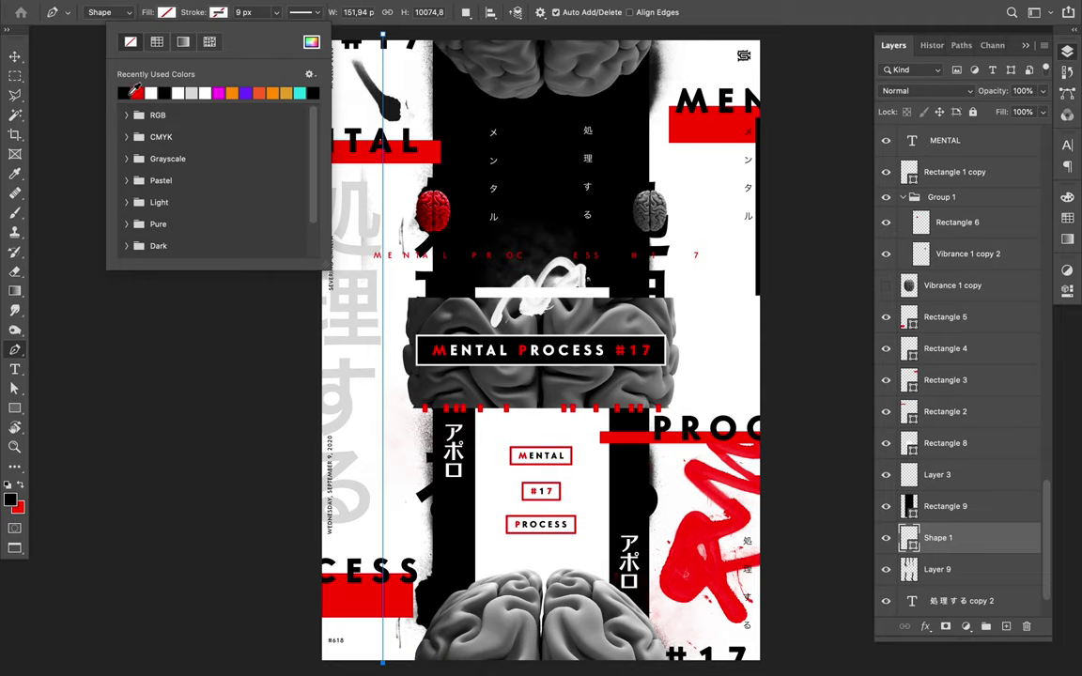
click(168, 92)
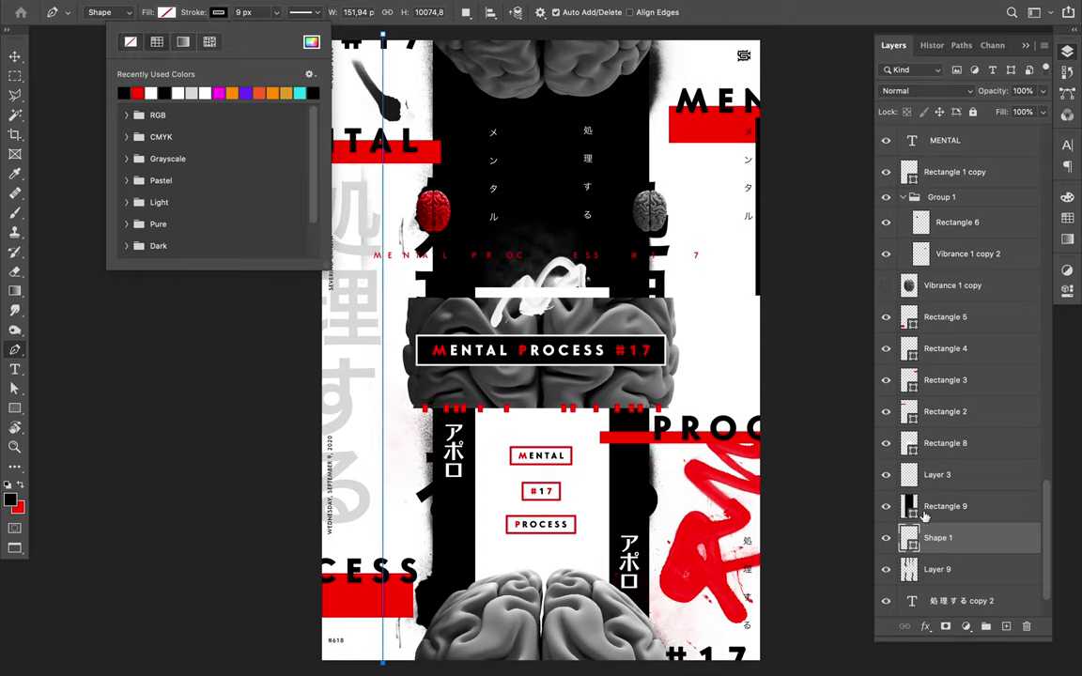
scroll(925, 514, down, 2)
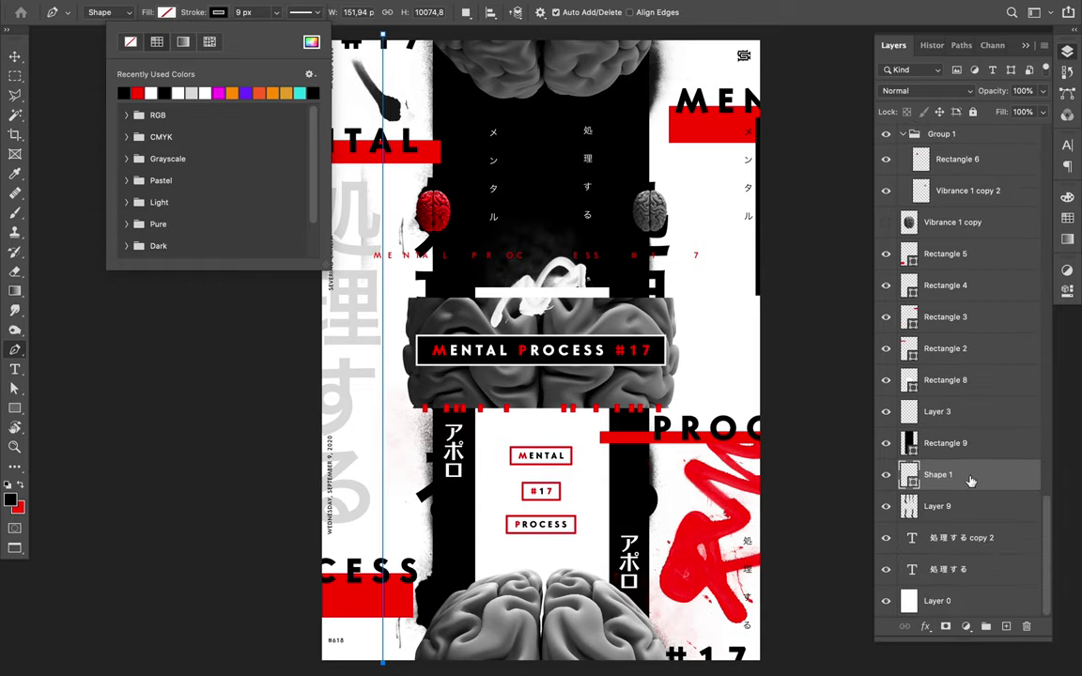
drag(972, 476, 977, 590)
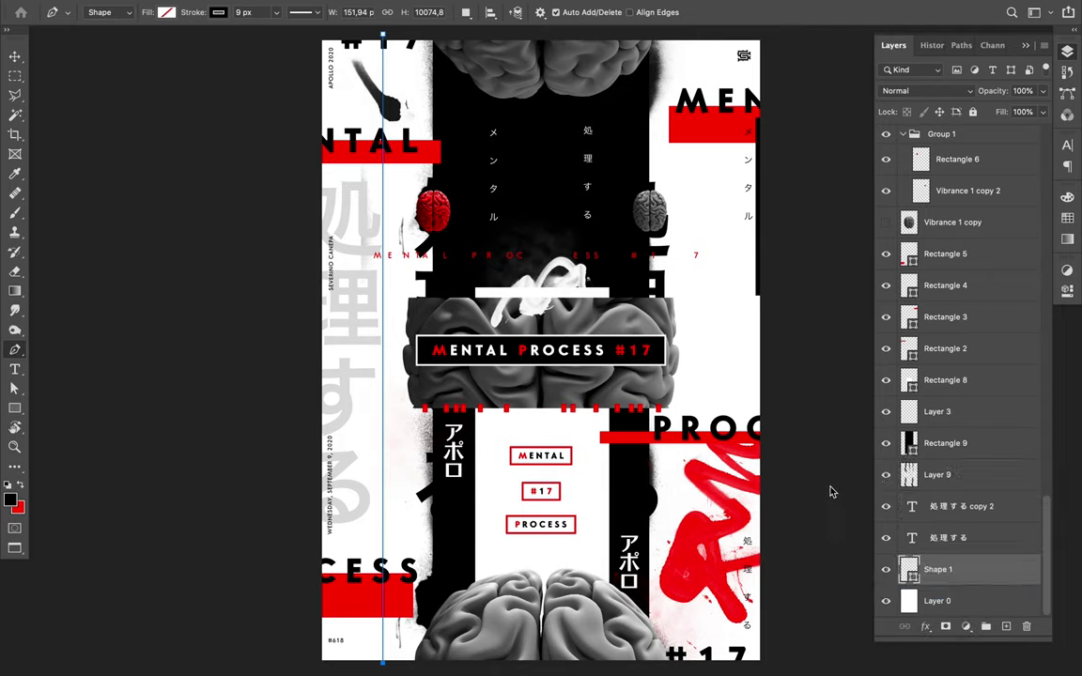
- Set the vertical line's stroke width to 3 px
click(264, 14)
text(v)
key(Return)
- Duplicate the vertical line and position the copy on the poster's right side
key(v)
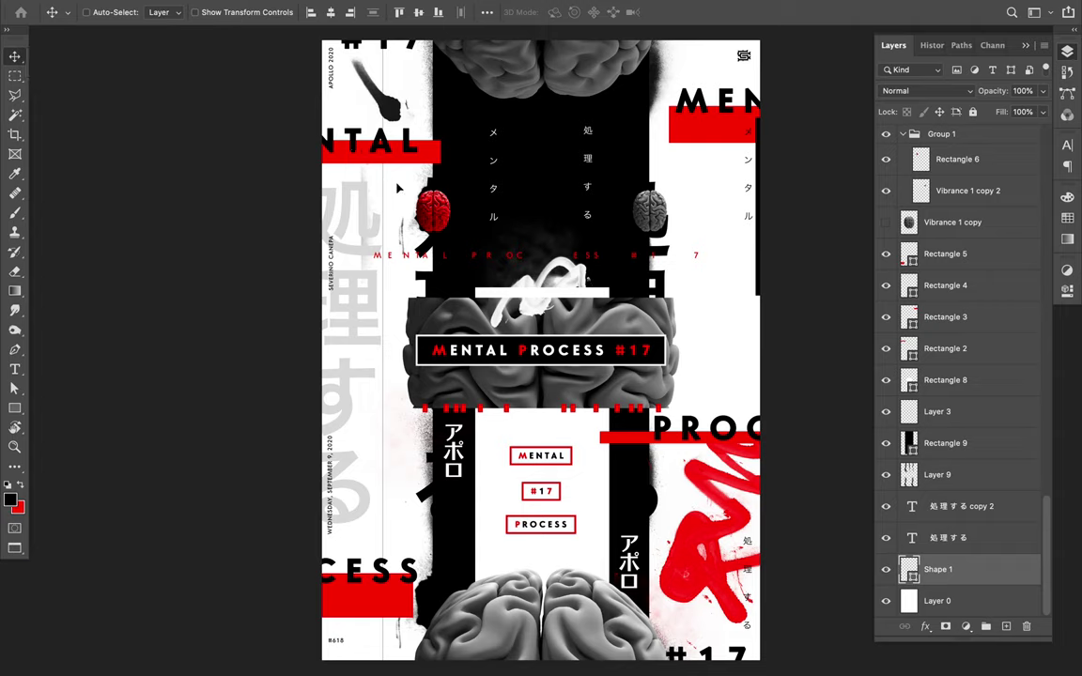
drag(682, 185, 717, 188)
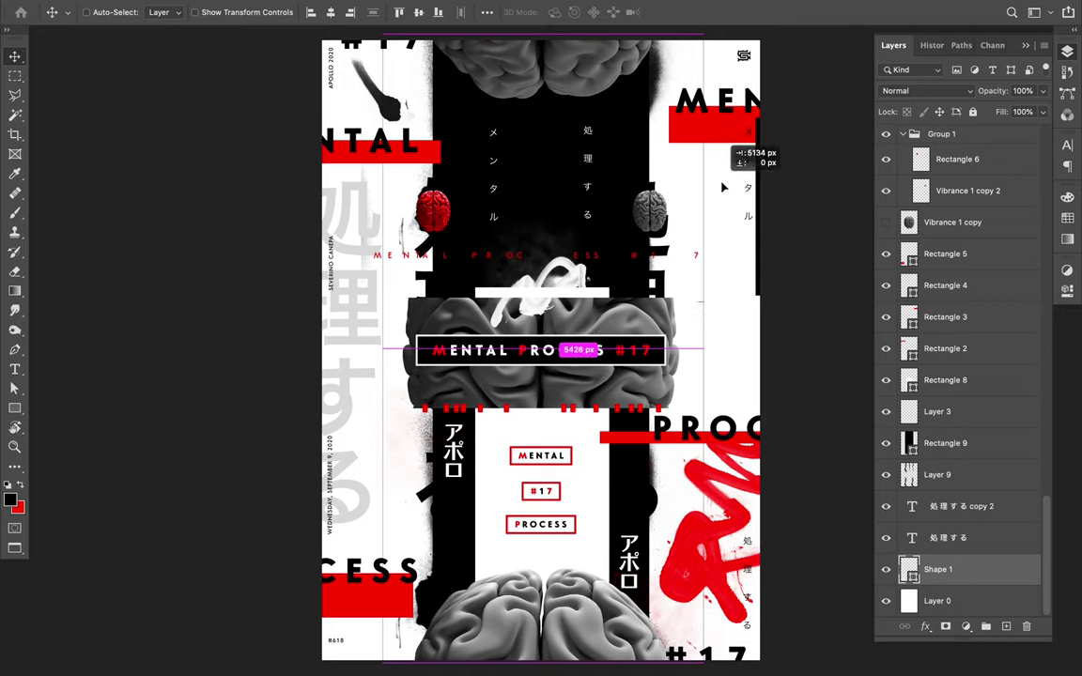
drag(716, 188, 713, 186)
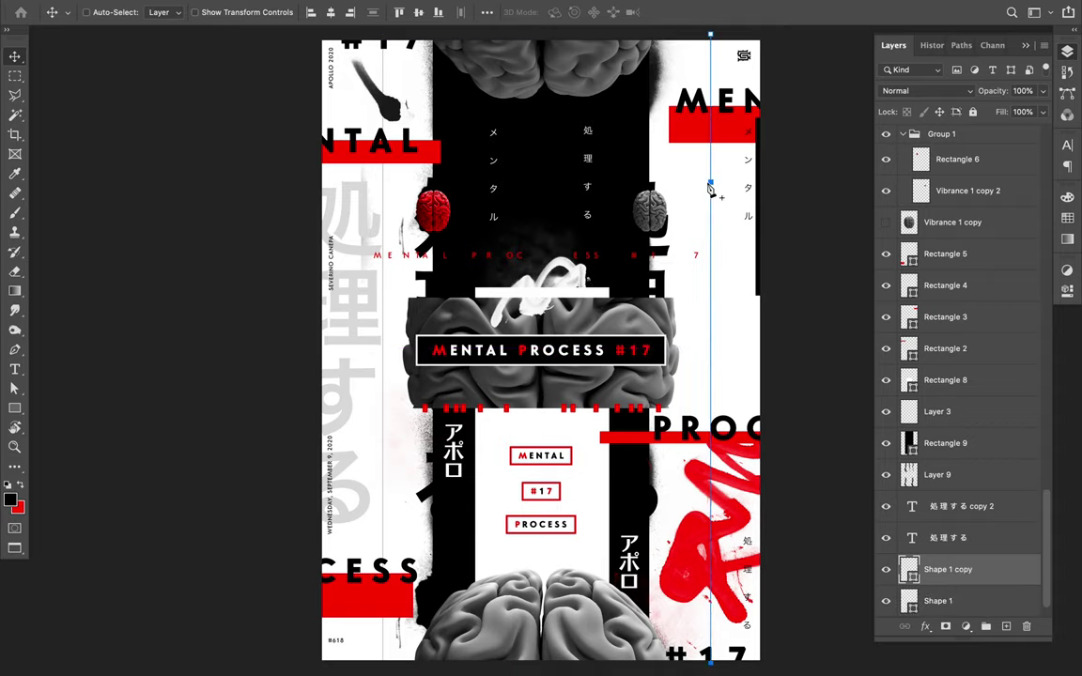
- Draw a horizontal line shape from the poster's left edge to its right edge
key(p)
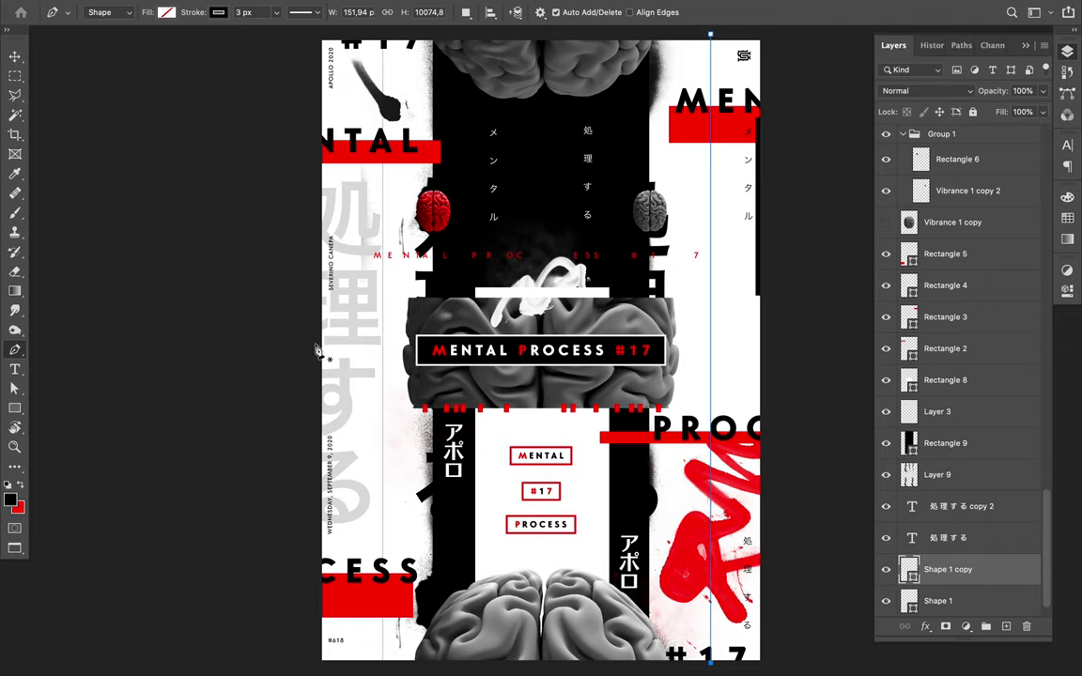
click(314, 349)
click(765, 350)
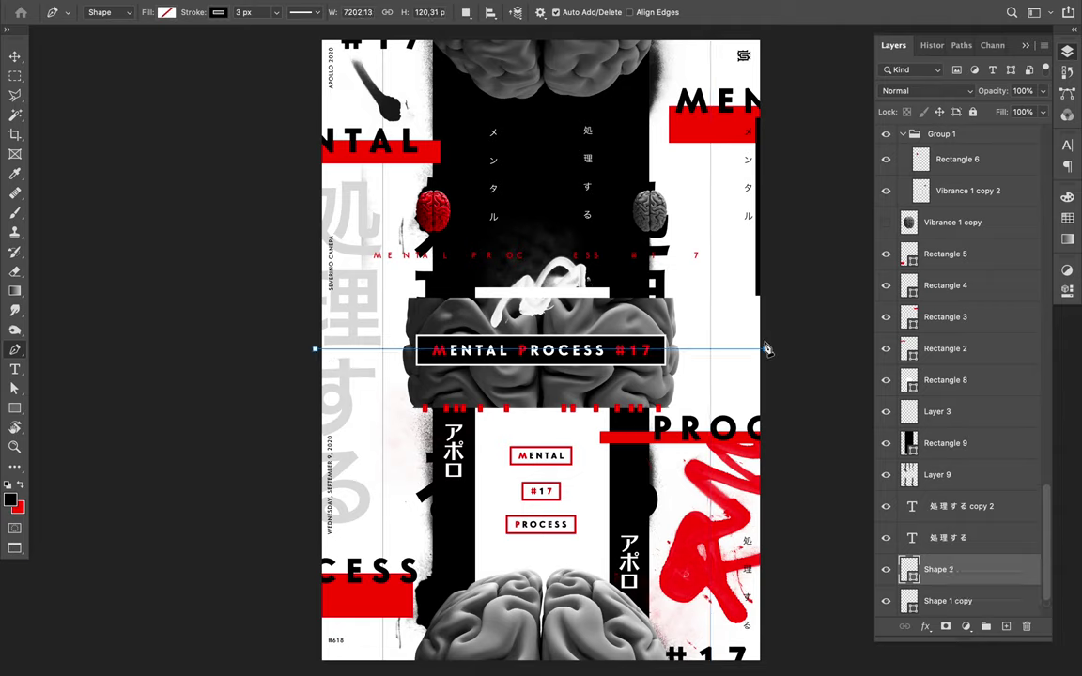
- Align the horizontal line to the canvas's vertical centre
key(v)
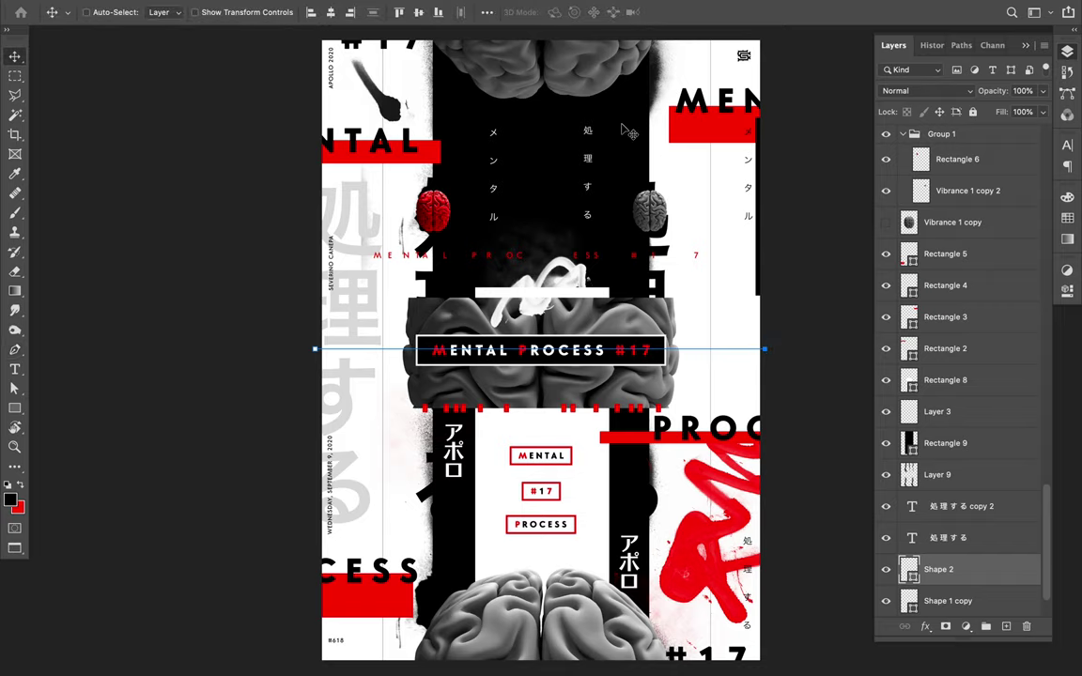
key(a)
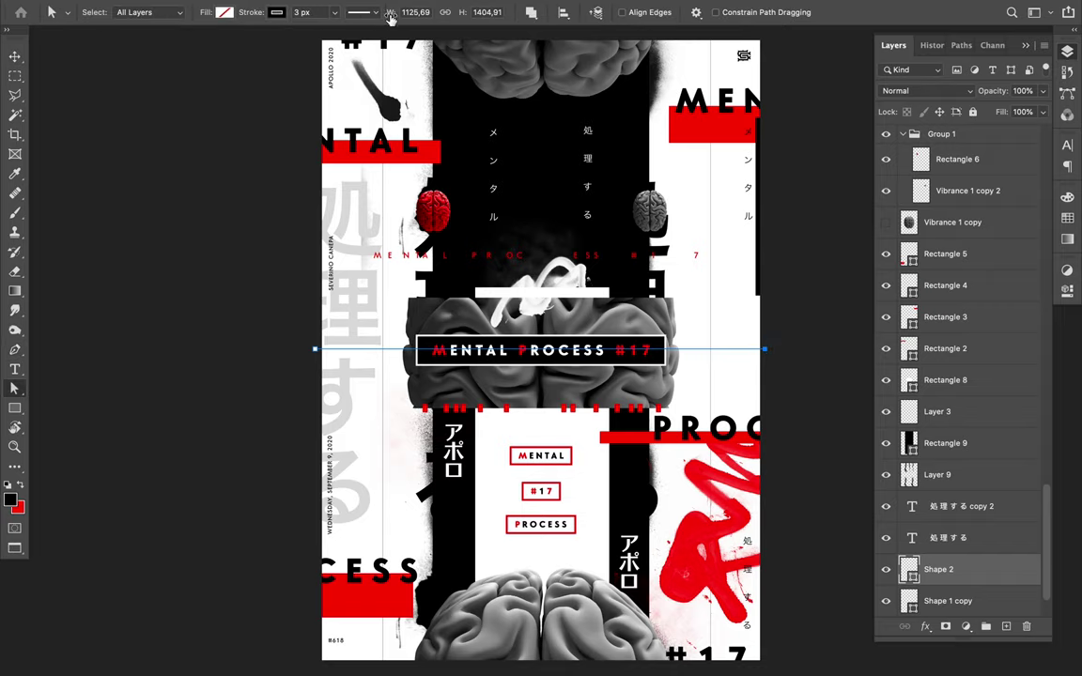
key(v)
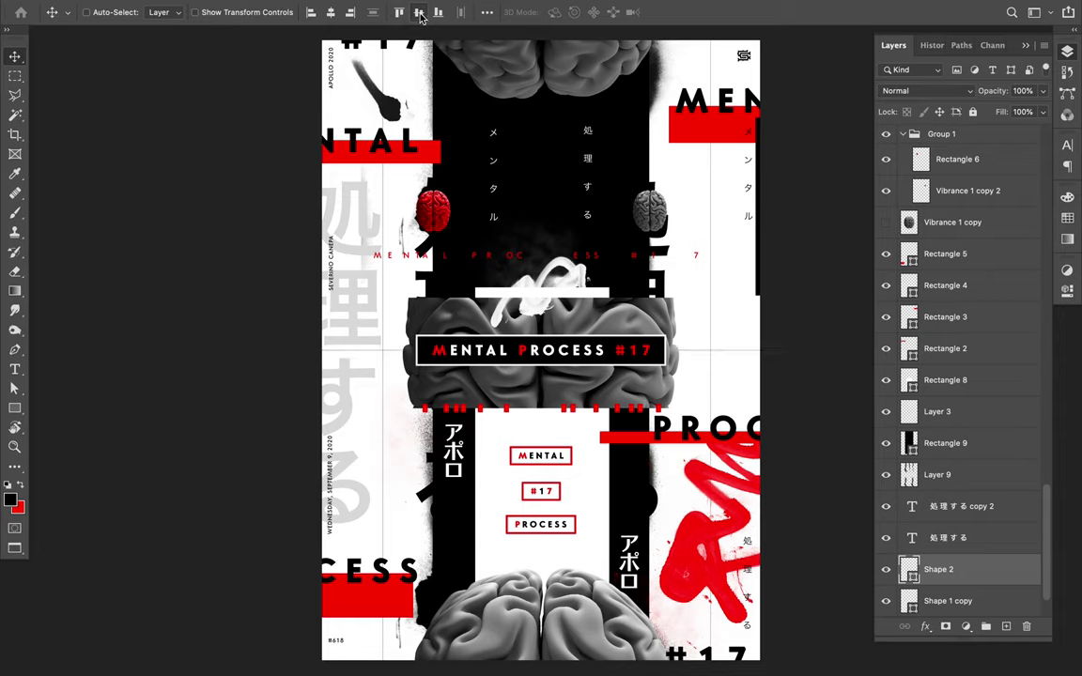
click(486, 12)
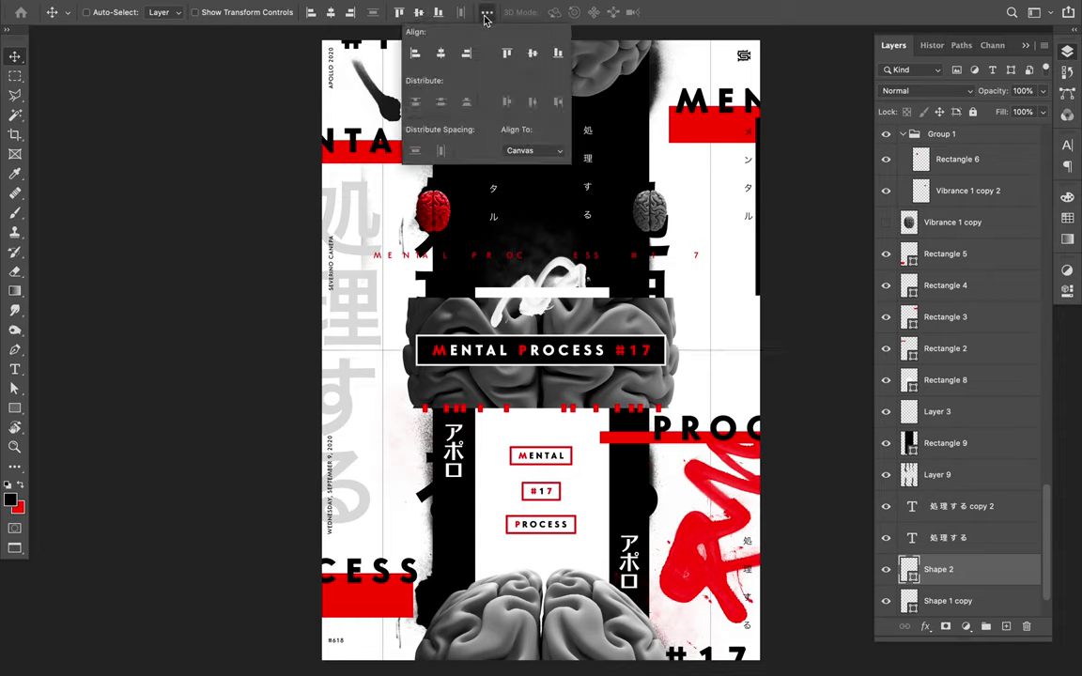
click(419, 12)
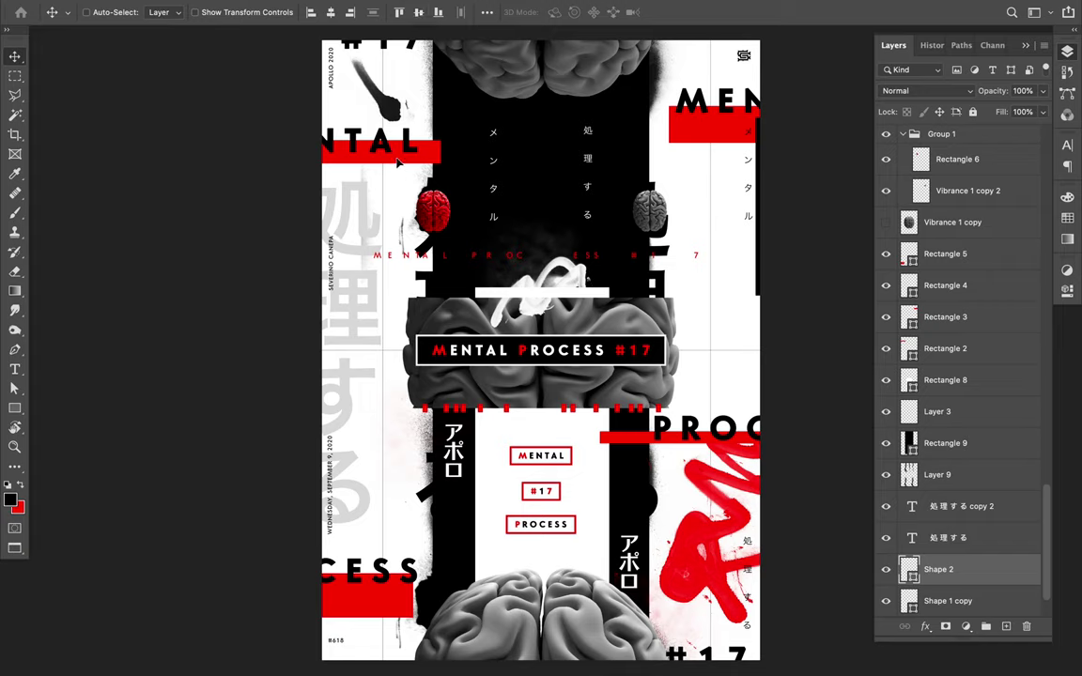
key(ctrl)
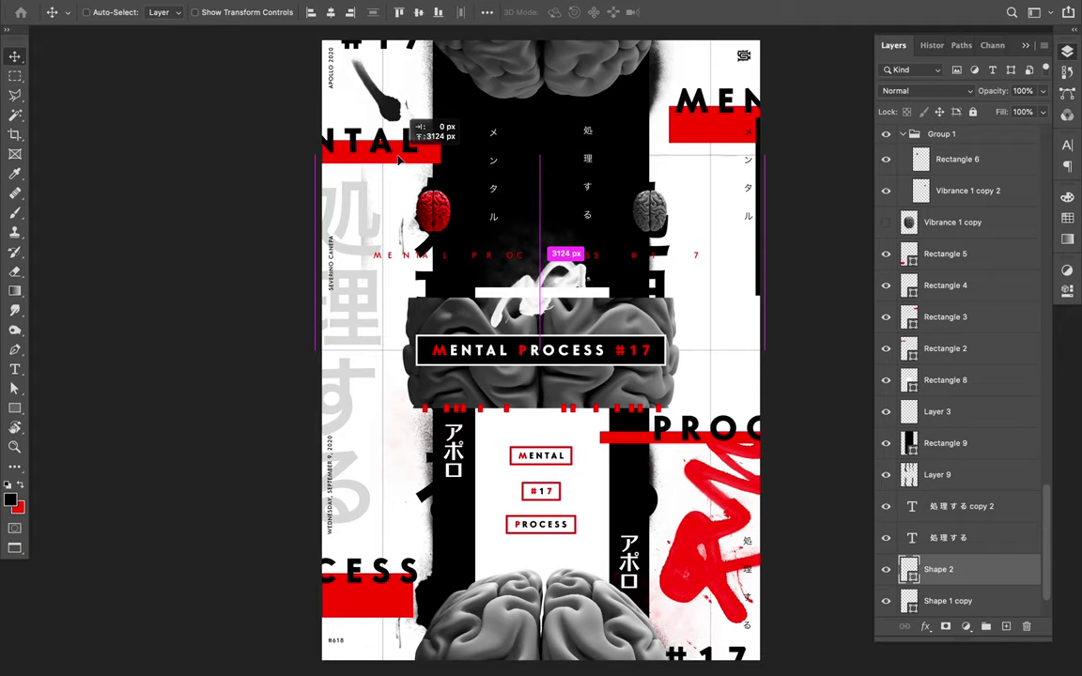
- Copy the line higher up, stack Shape 2 copy just below Layer 4, then add a lower copy
drag(398, 162, 398, 159)
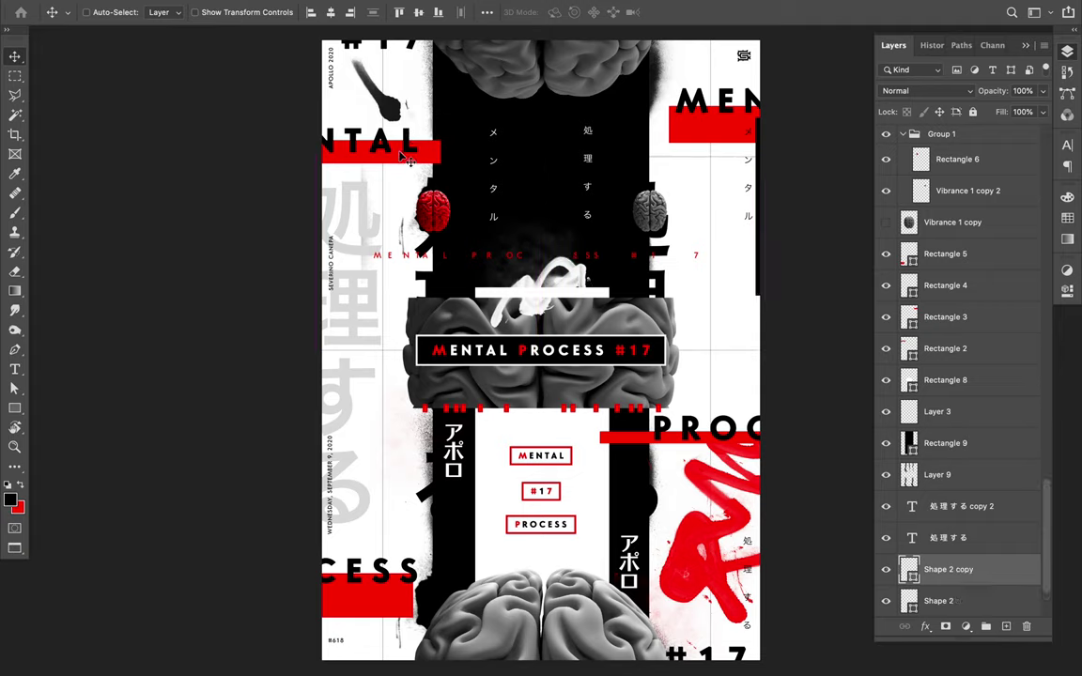
mouse_move(950, 569)
mouse_down()
mouse_move(929, 117)
mouse_move(930, 167)
mouse_up()
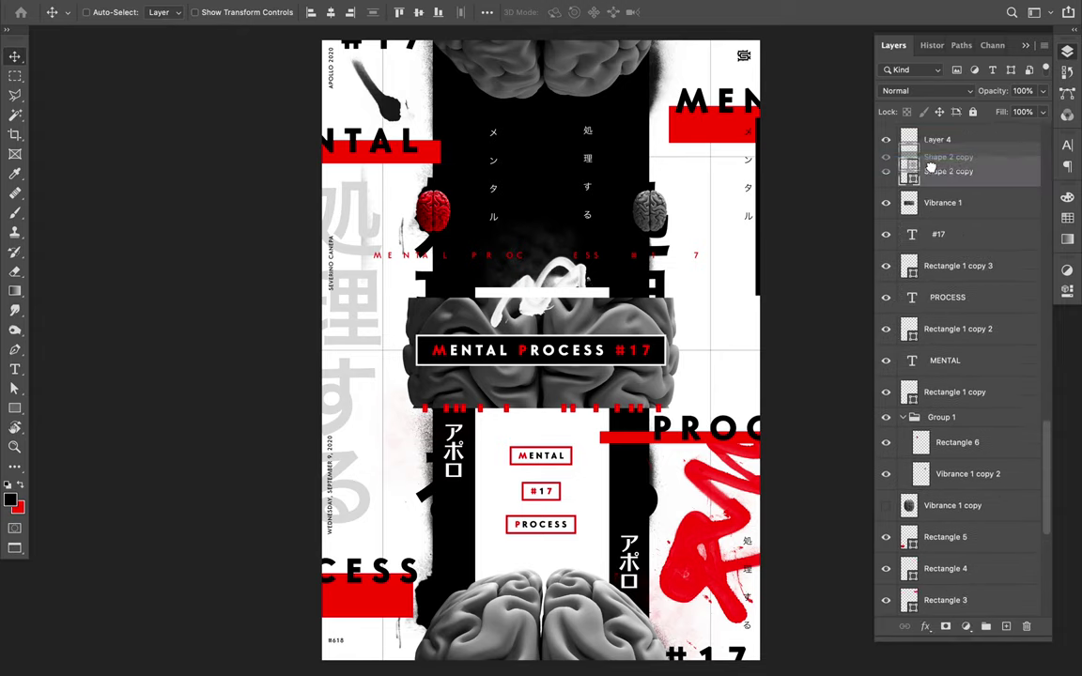
drag(932, 166, 932, 167)
scroll(951, 239, up, 4)
scroll(954, 241, up, 3)
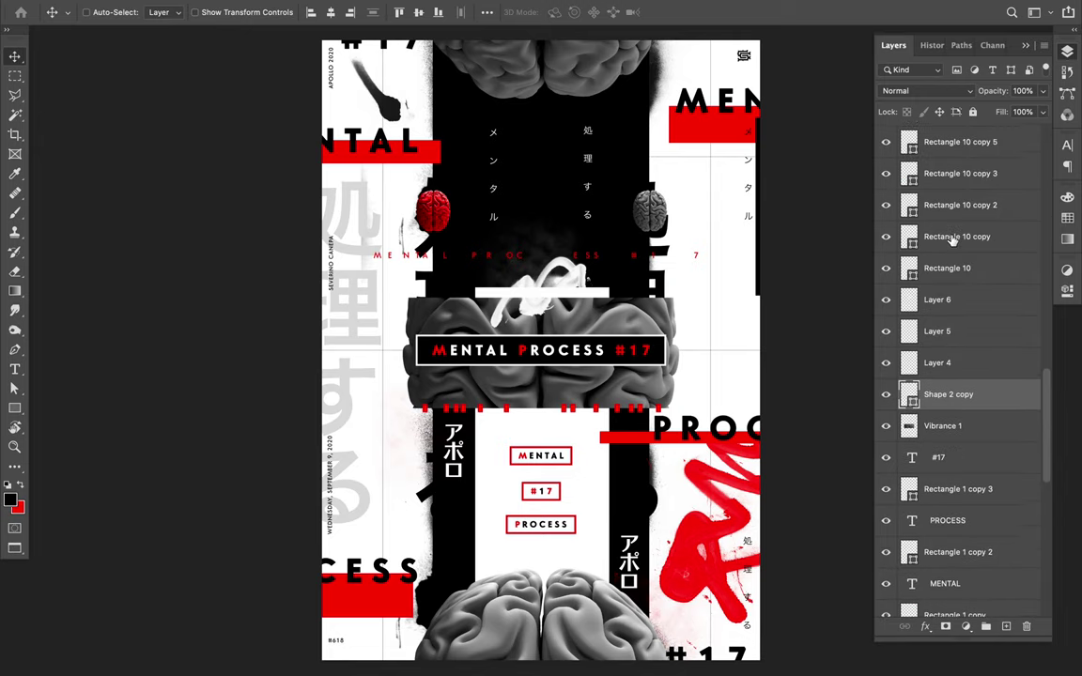
drag(965, 386, 968, 389)
key(super)
drag(667, 597, 673, 605)
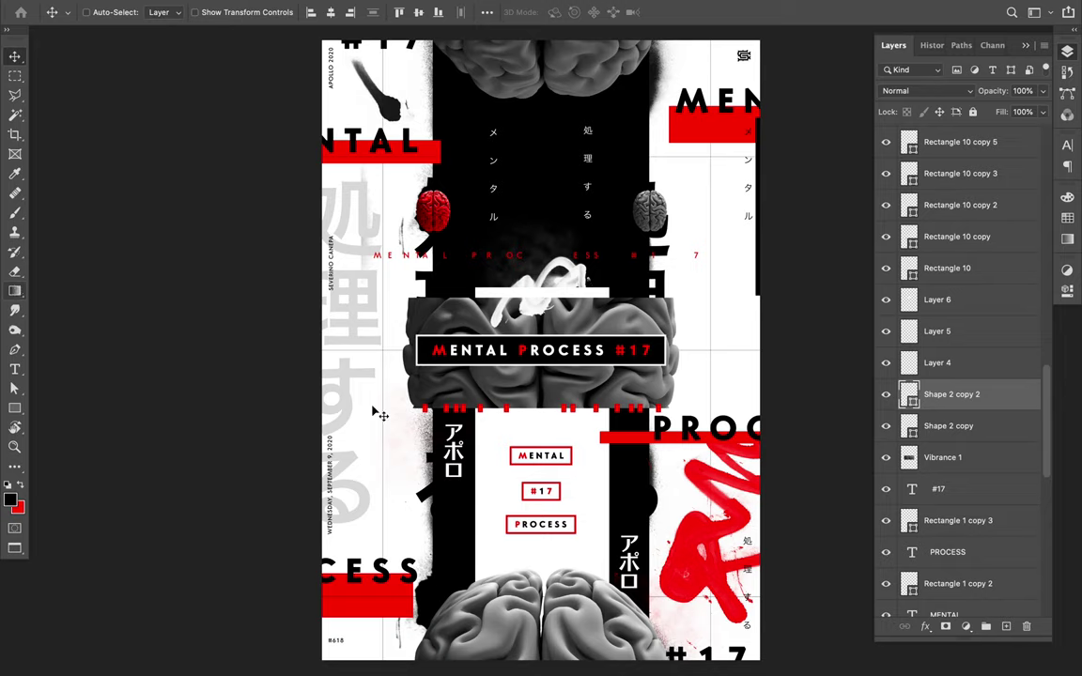
- Copy the two red tick marks to the top of the central band and make them white
key(ctrl)
click(456, 413)
shift+click(463, 416)
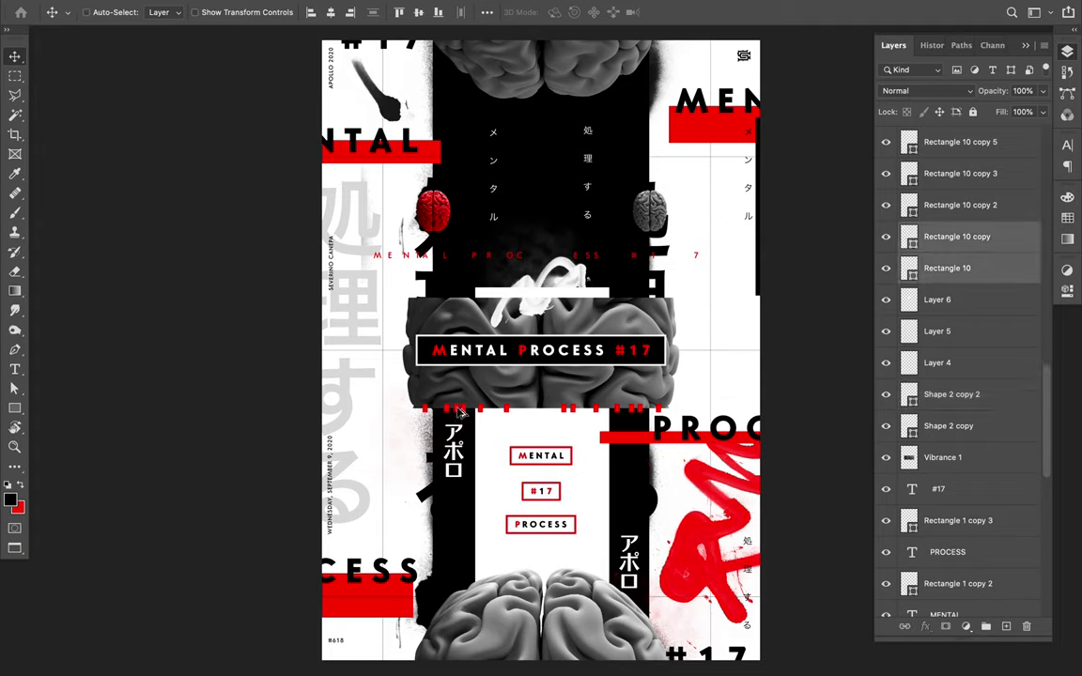
key(ctrl)
drag(469, 90, 470, 89)
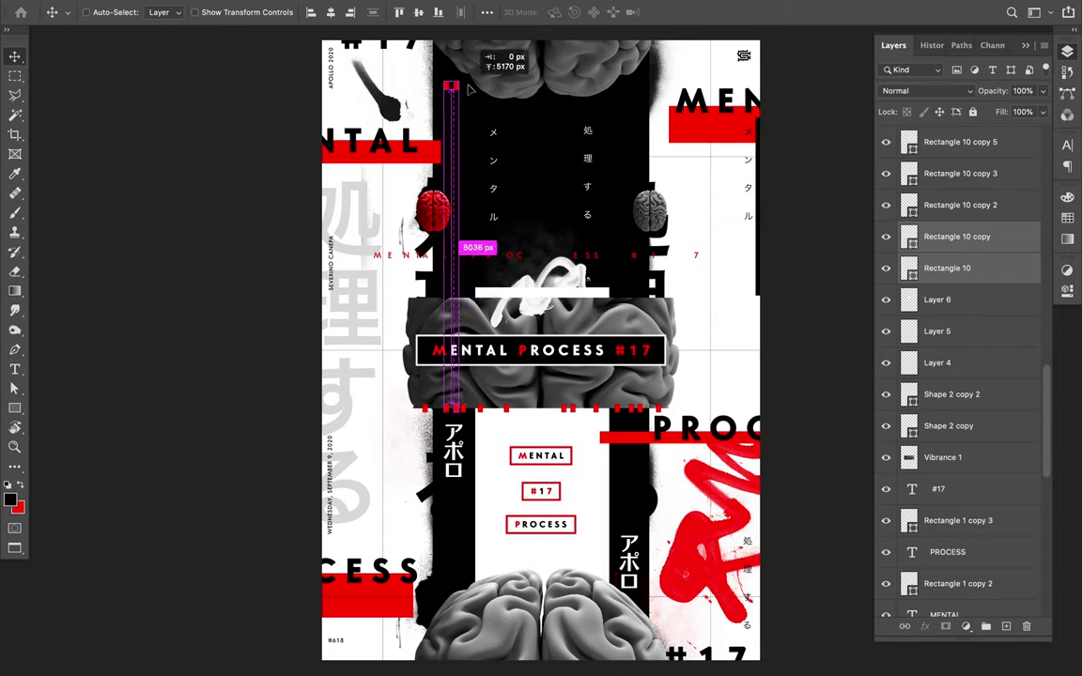
drag(469, 88, 469, 88)
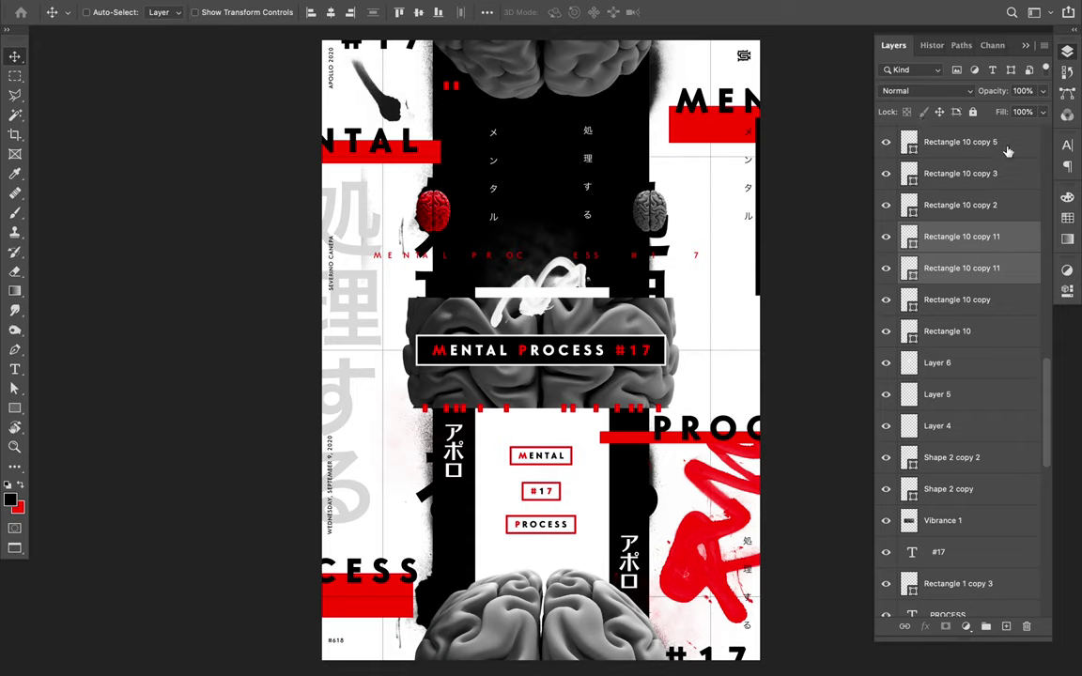
click(1068, 218)
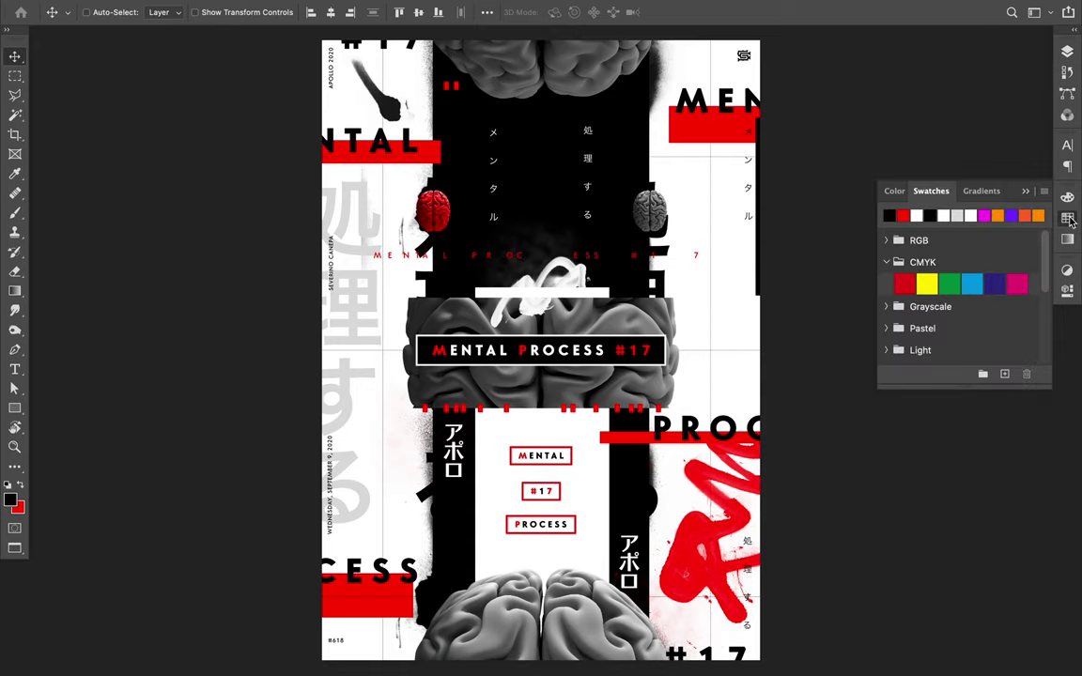
click(916, 215)
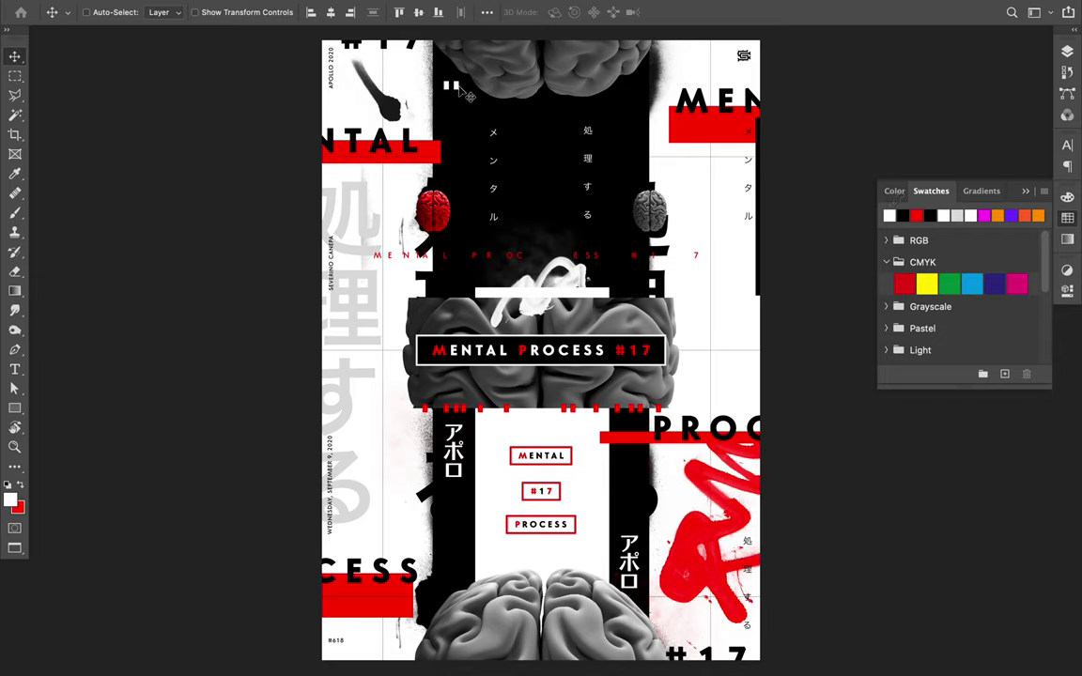
- Nudge the white tick marks right and stack their layer just under MENTAL
ctrl+click(456, 87)
drag(495, 89, 498, 89)
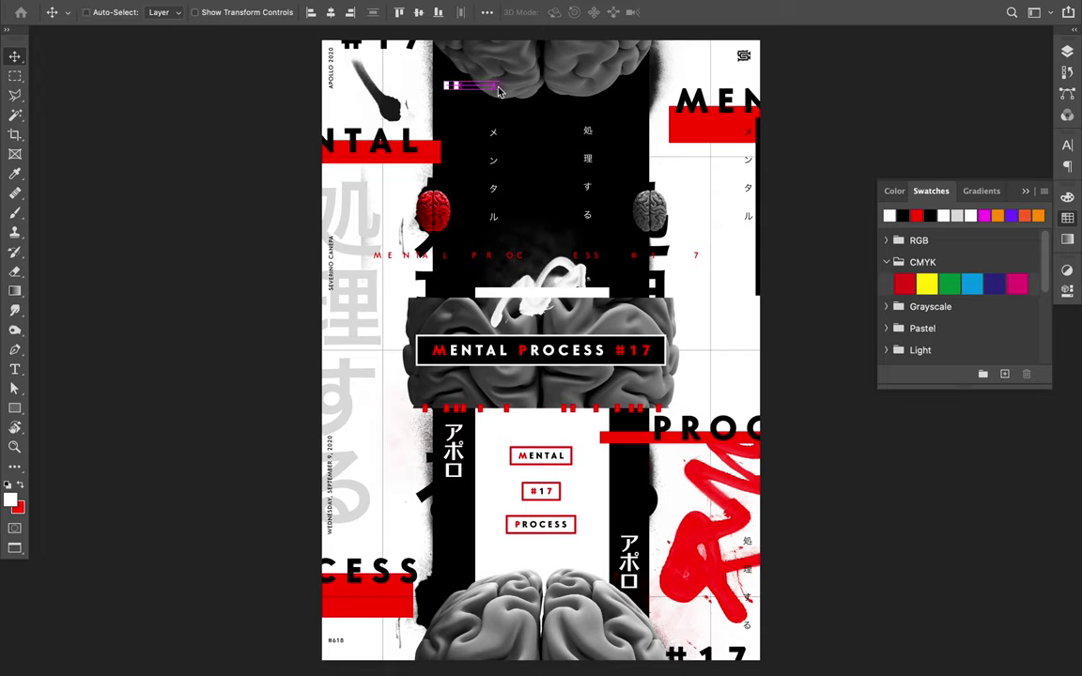
click(1068, 54)
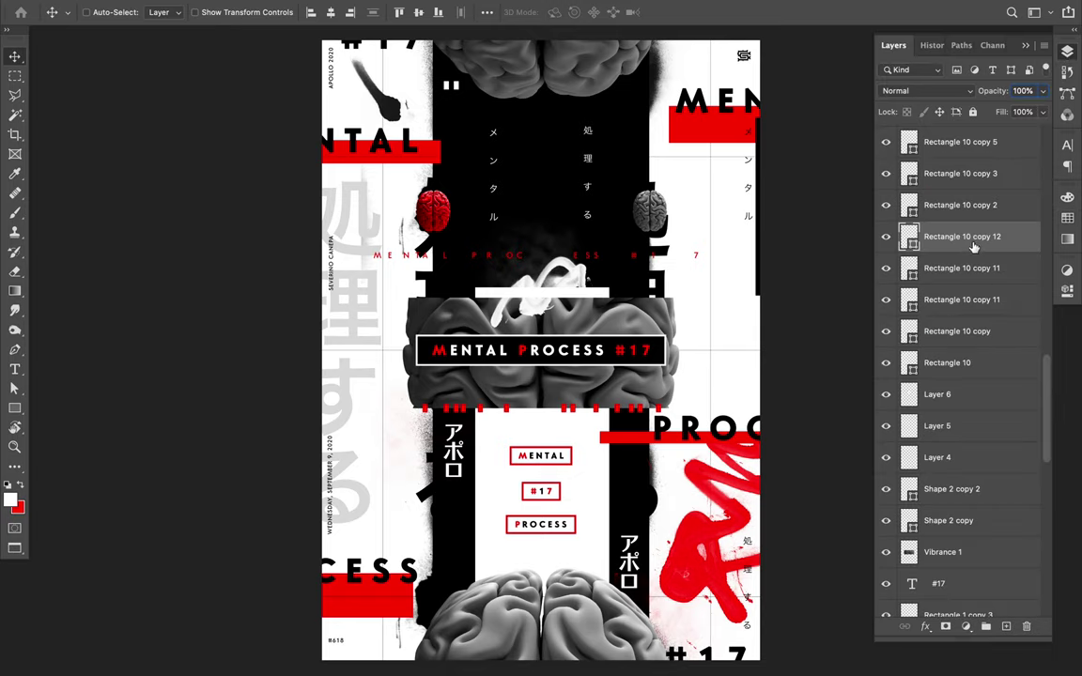
drag(966, 237, 962, 115)
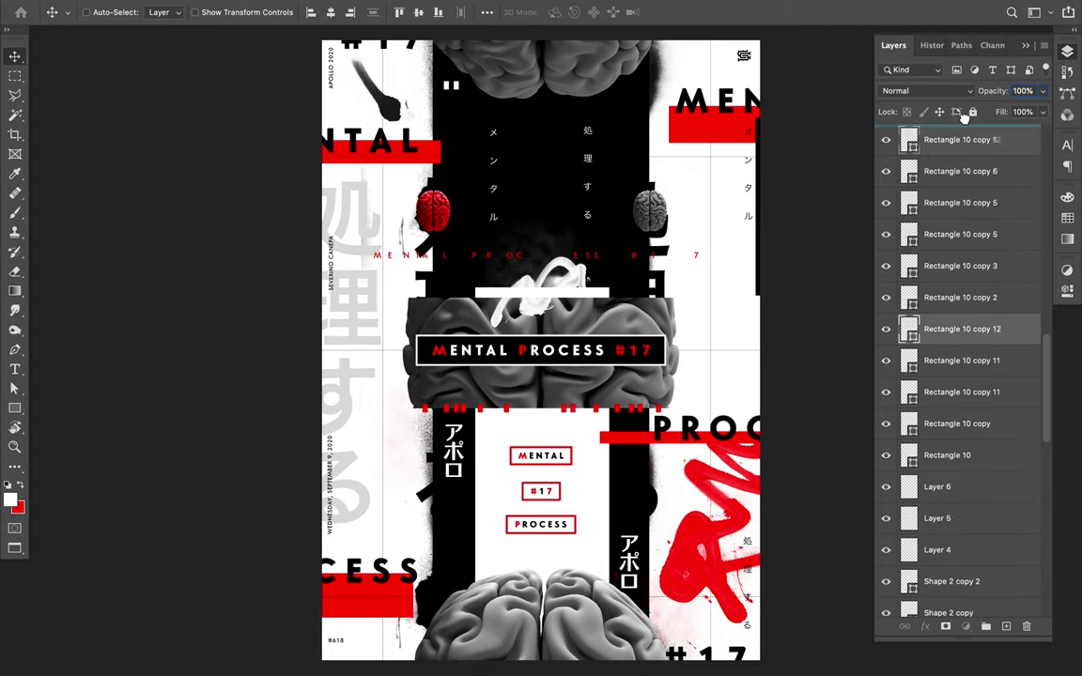
drag(962, 114, 958, 168)
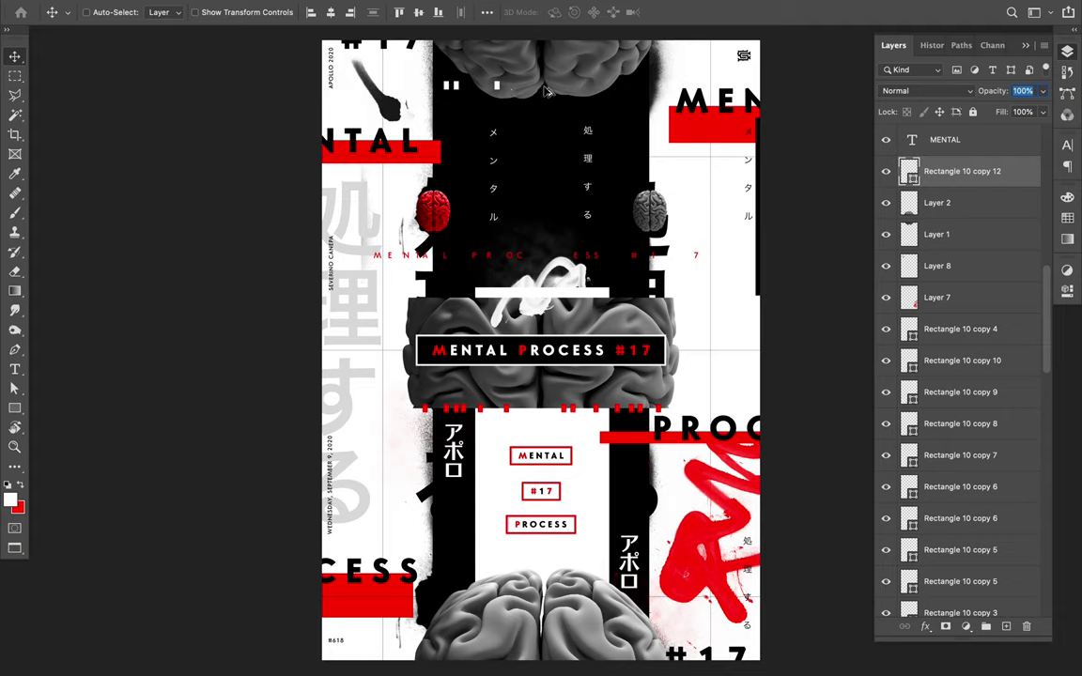
- Duplicate the white tick marks into a row further right along the top of the band
drag(528, 89, 522, 89)
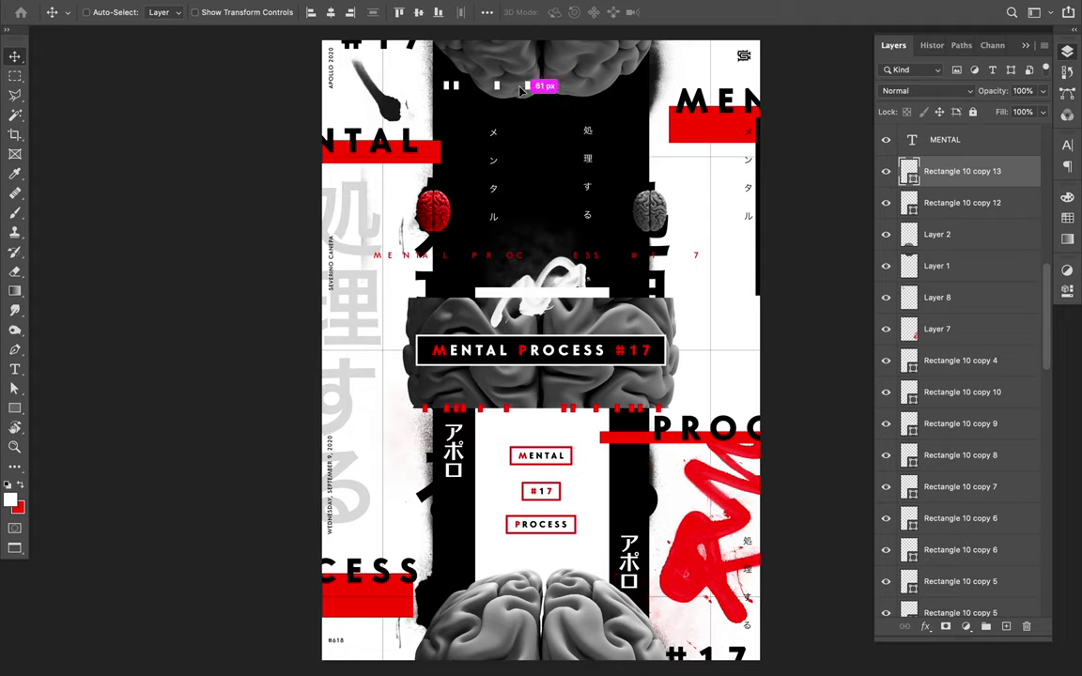
drag(522, 89, 523, 87)
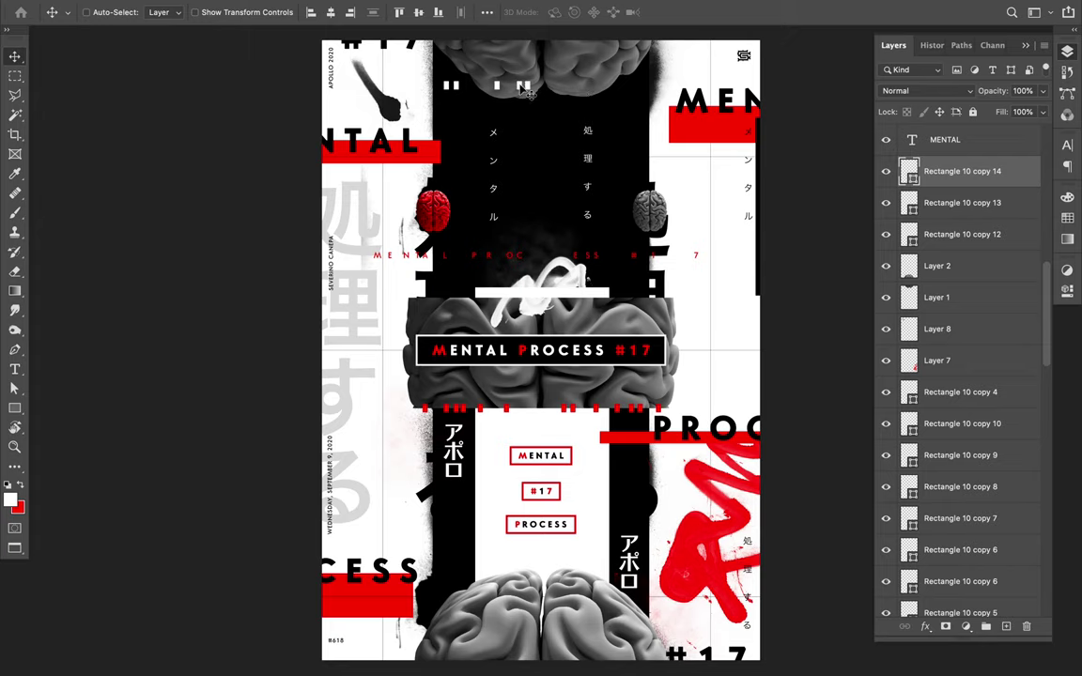
drag(536, 87, 590, 87)
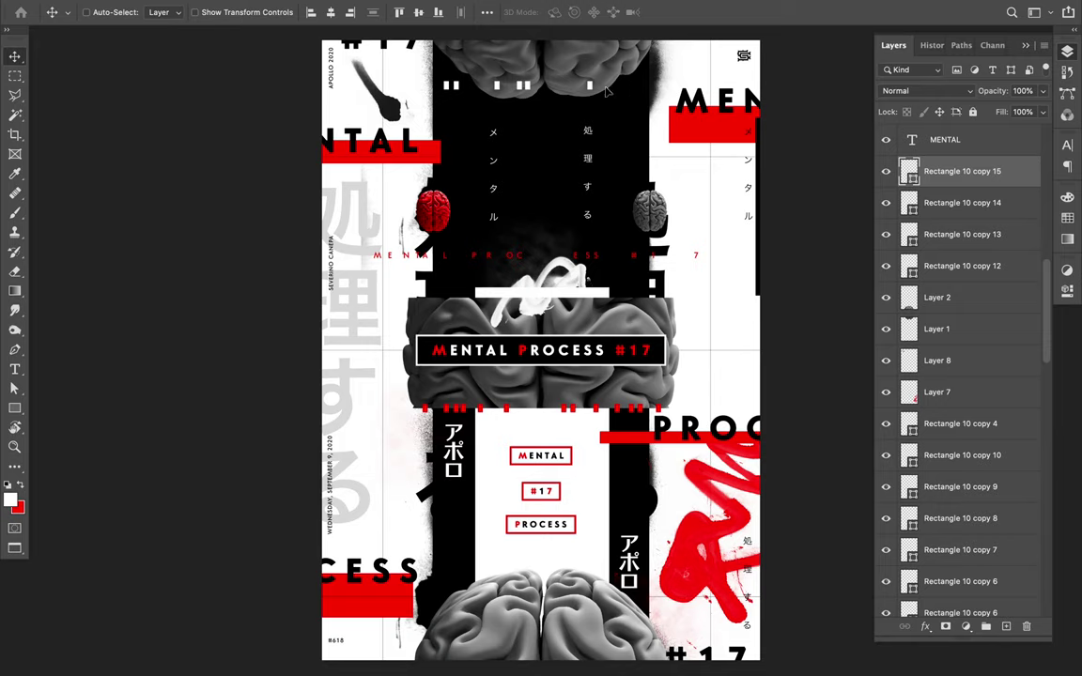
drag(637, 94, 637, 95)
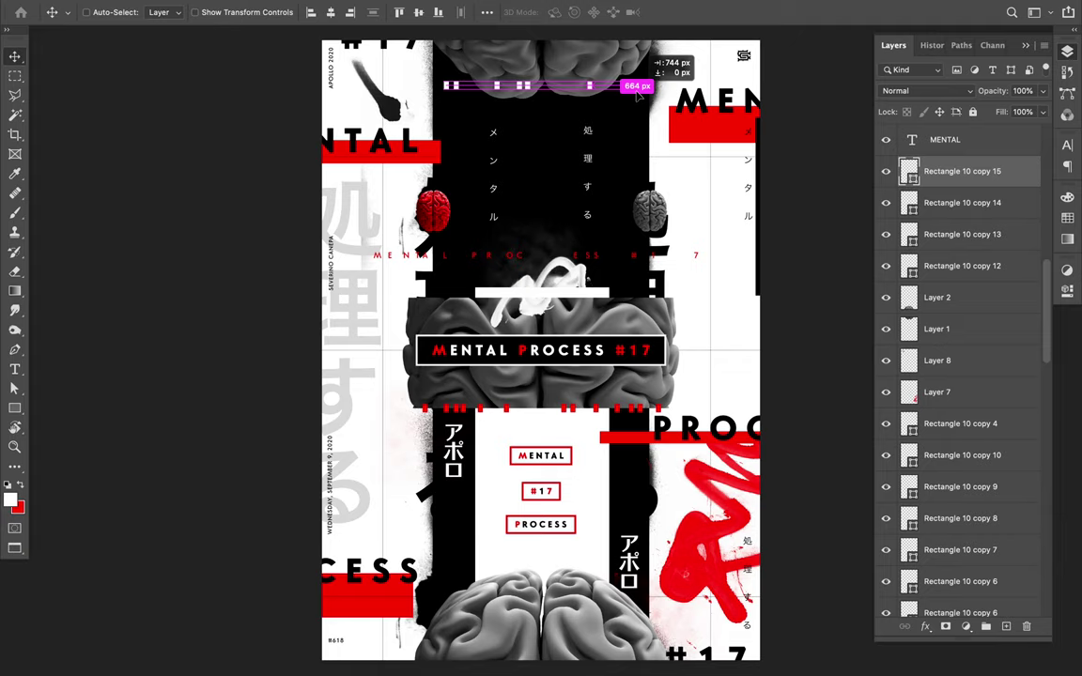
drag(637, 94, 638, 94)
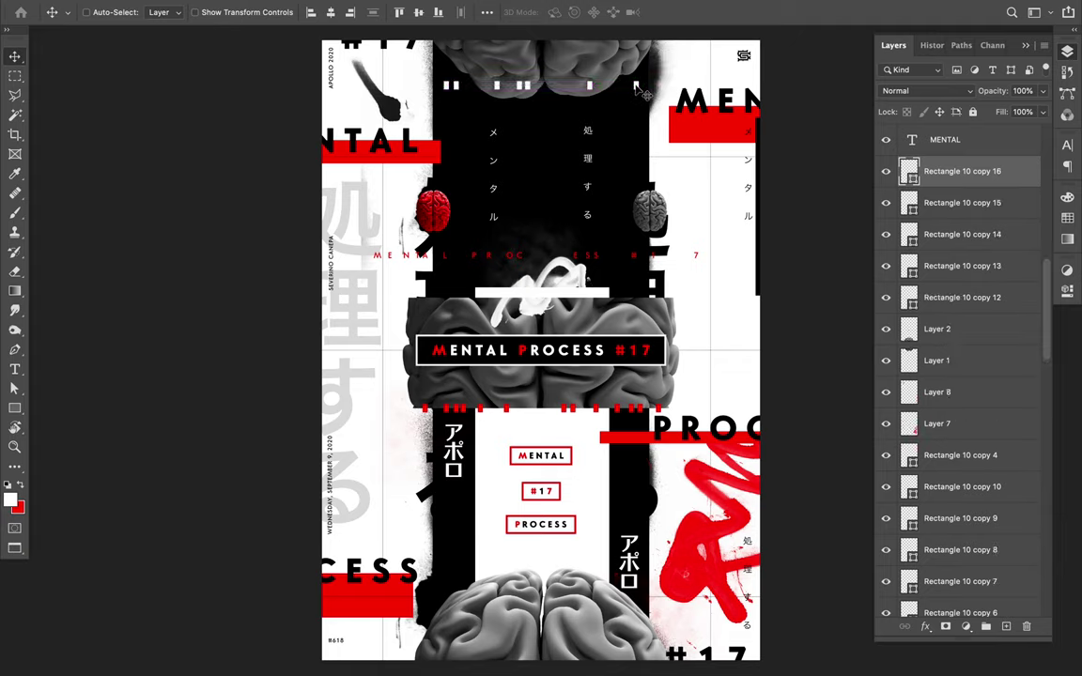
drag(630, 88, 633, 86)
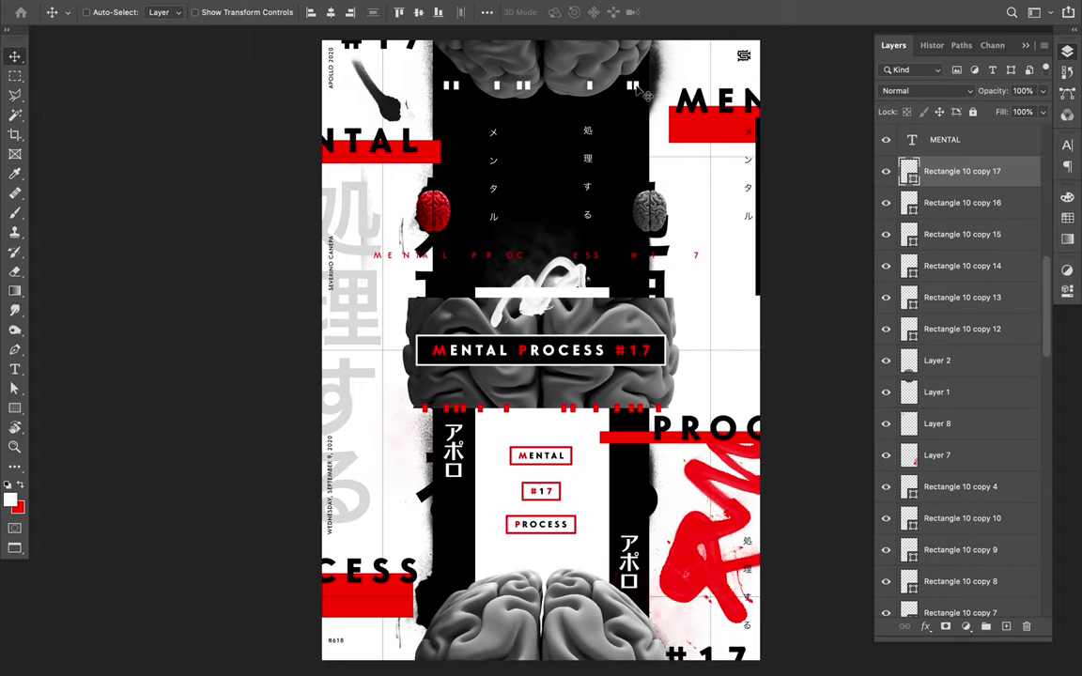
- Place a copy of the tick mark at the poster's bottom edge over the lower brain
key(ctrl)
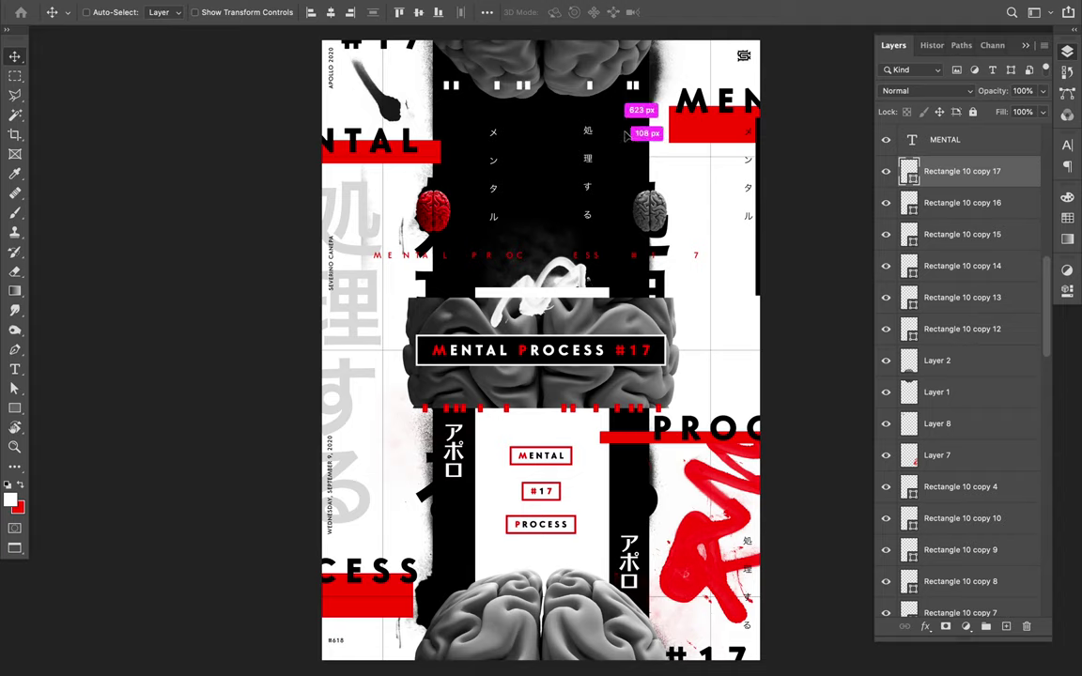
drag(601, 197, 460, 642)
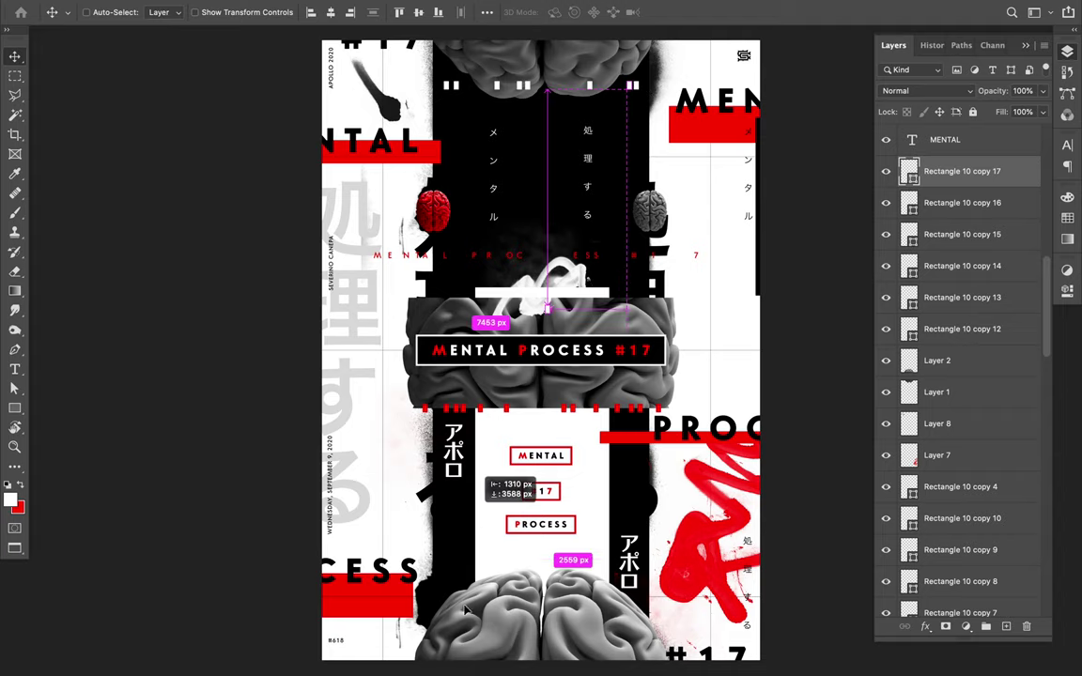
drag(460, 643, 460, 653)
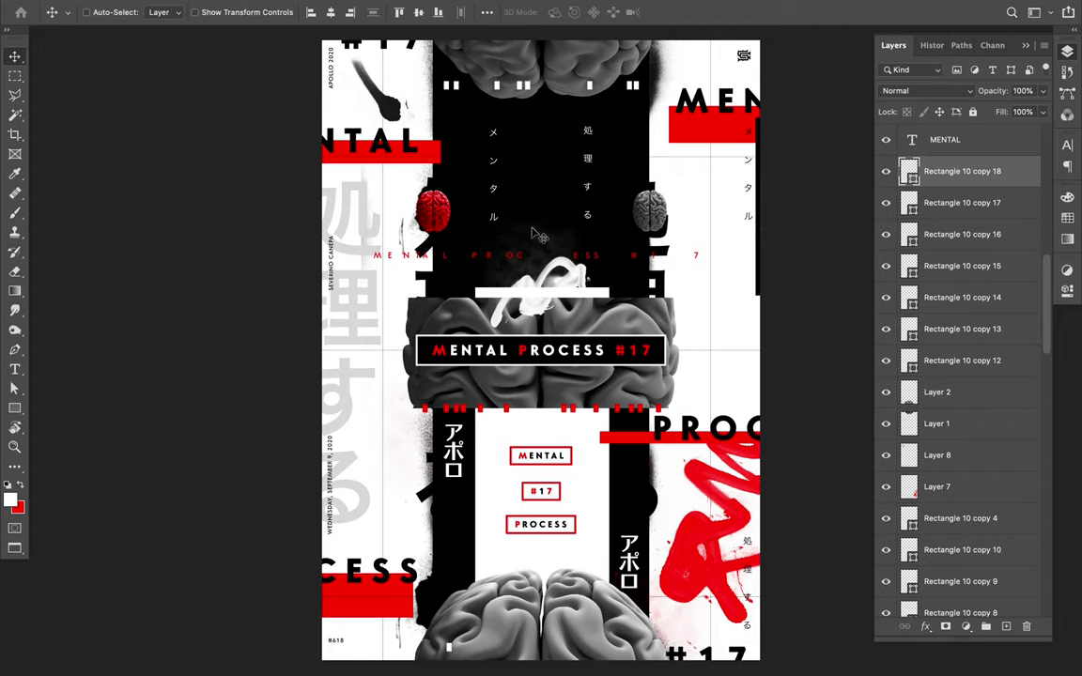
- Fill the bottom tick mark black and duplicate it as Rectangle 10 copy 19 beside it
key(a)
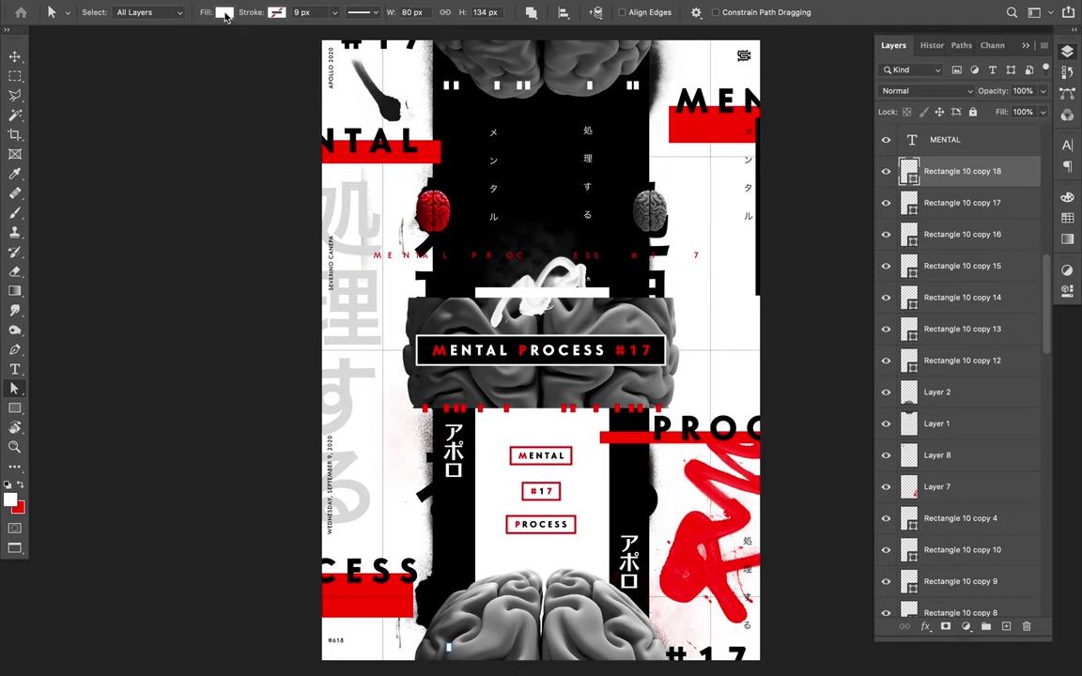
click(224, 13)
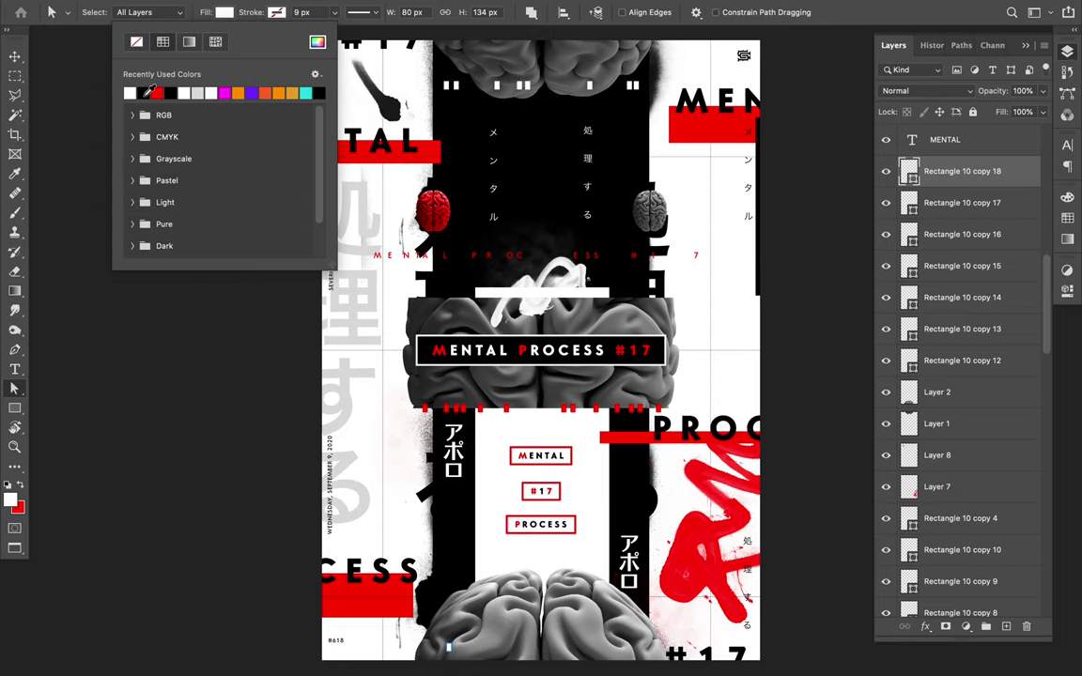
click(147, 91)
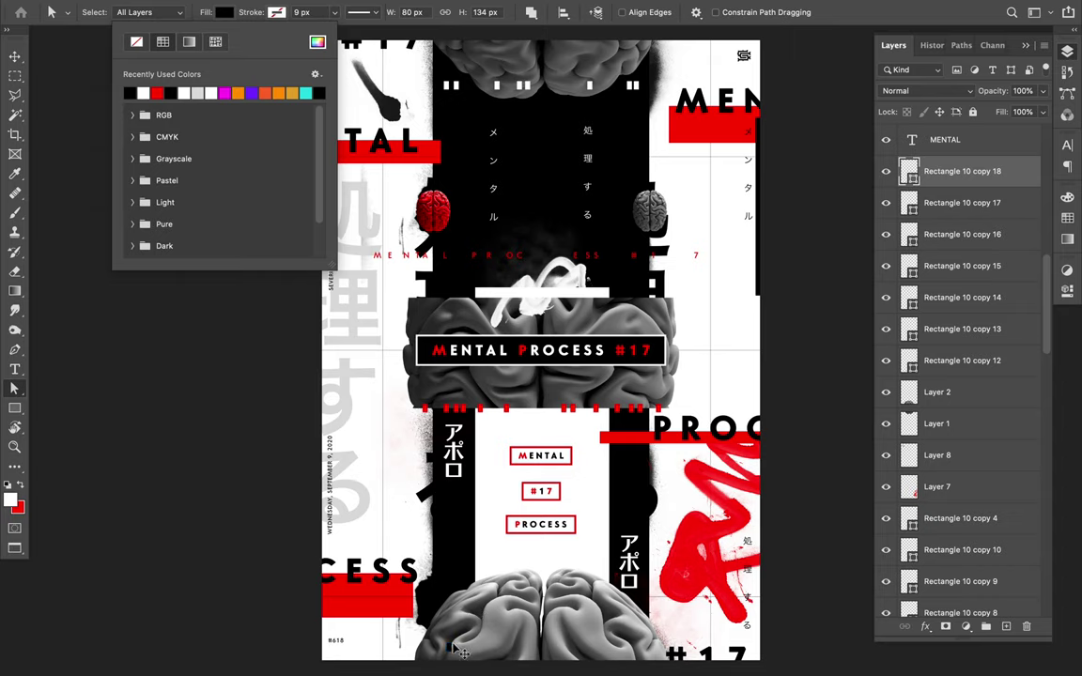
key(v)
drag(452, 650, 479, 652)
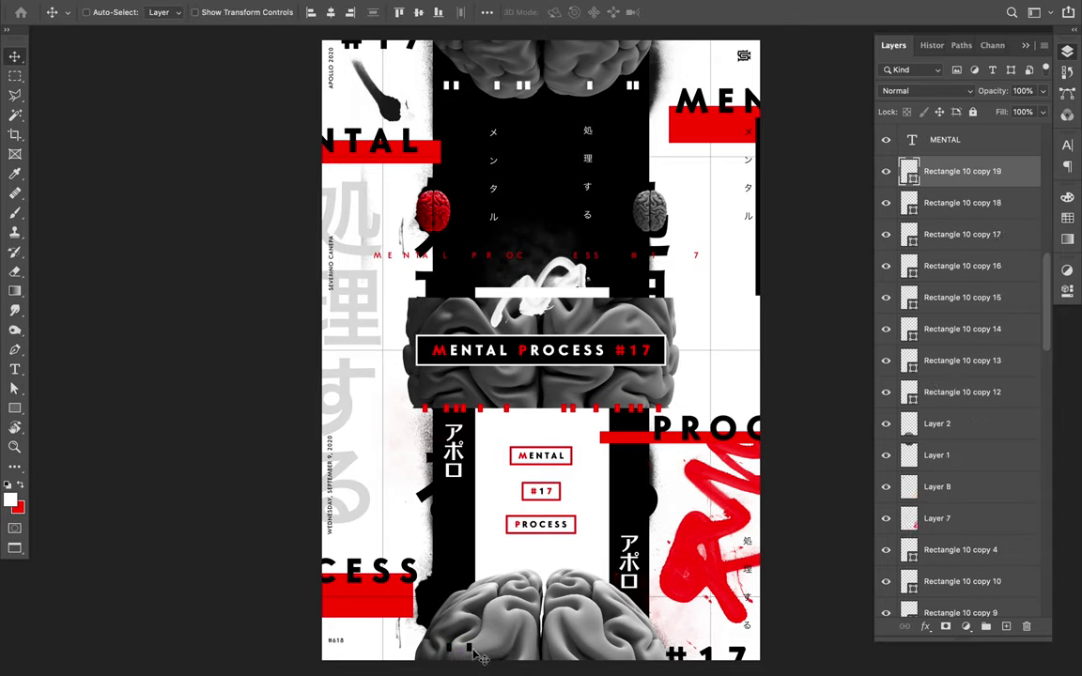
- Duplicate and space black tick marks along the bottom edge, up to Rectangle 10 copy 28
drag(478, 652, 489, 654)
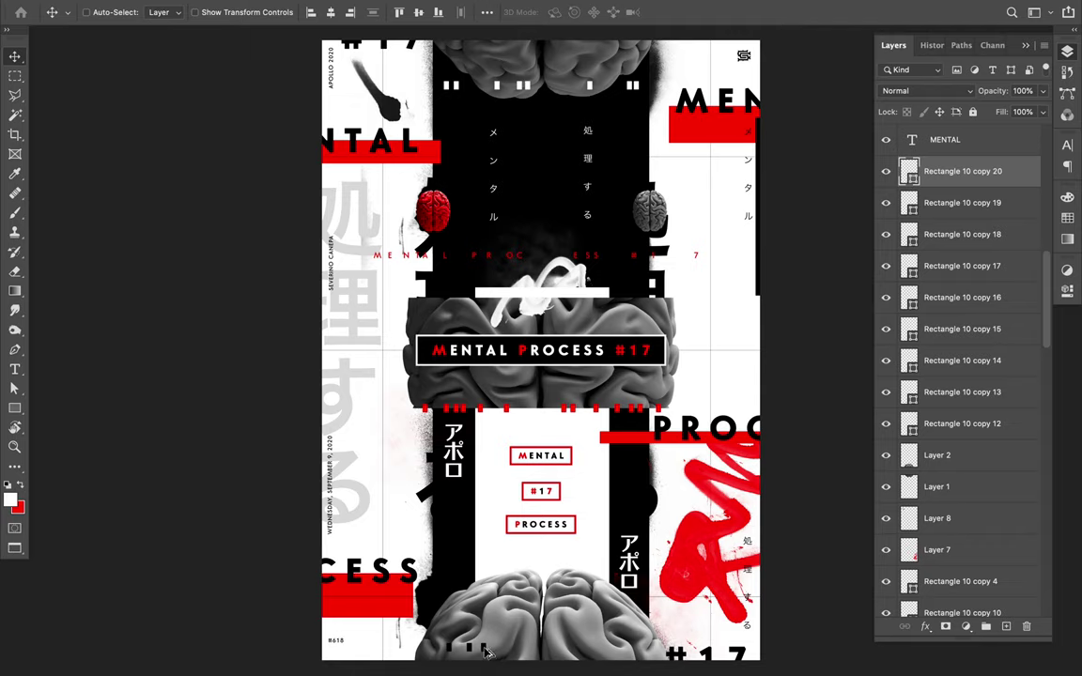
drag(489, 655, 644, 656)
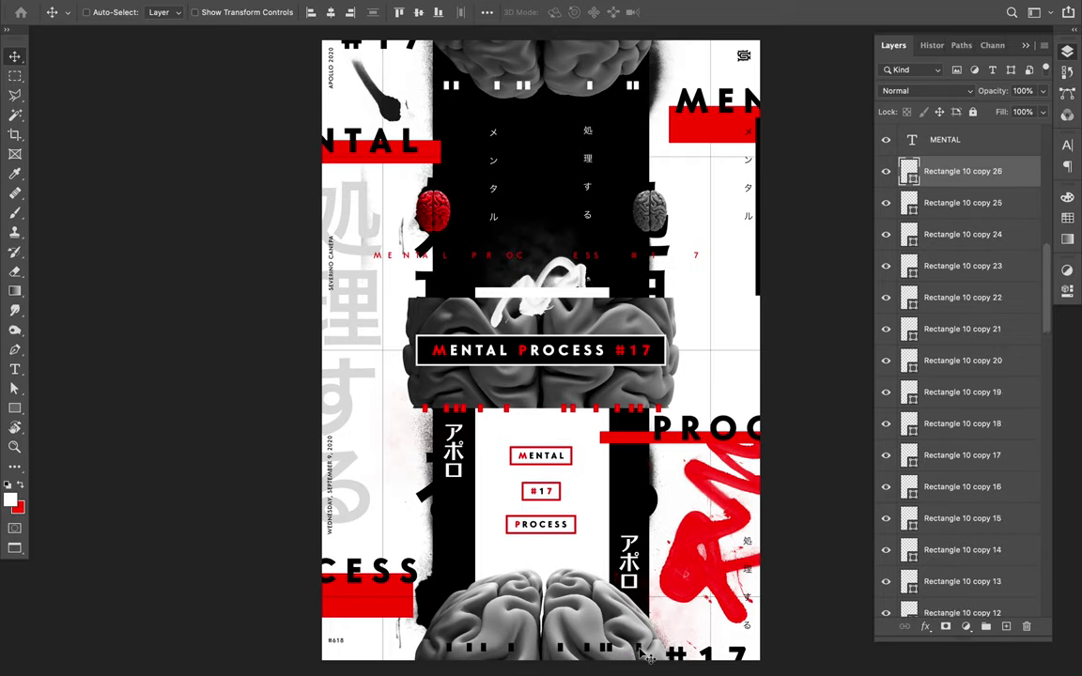
drag(641, 655, 661, 650)
key(ctrl)
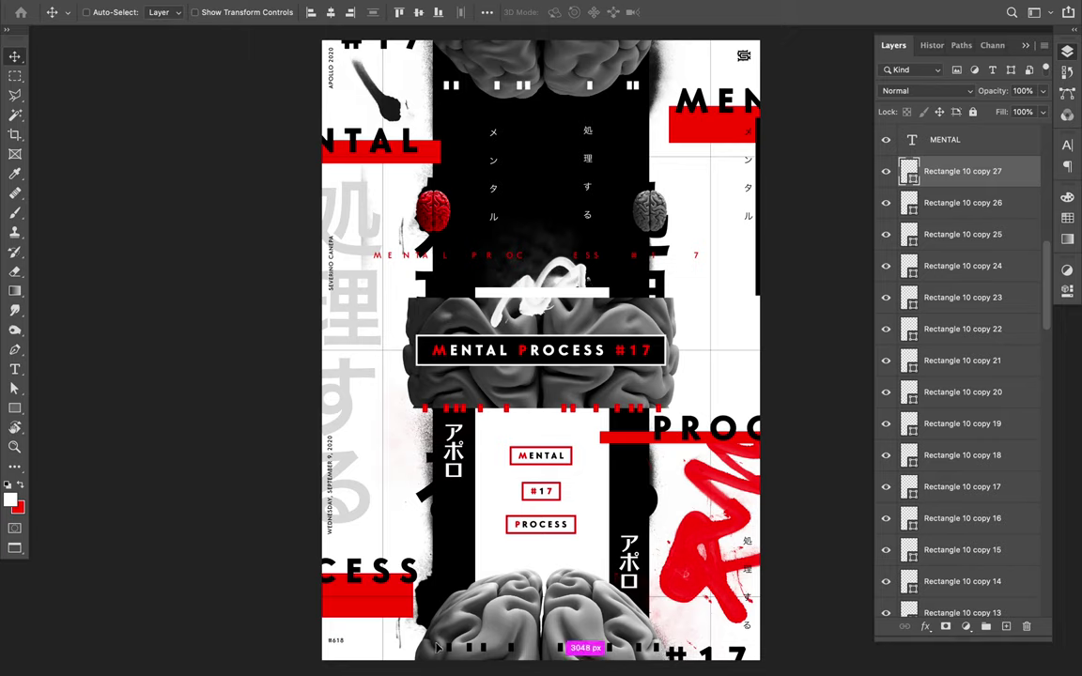
drag(432, 647, 424, 647)
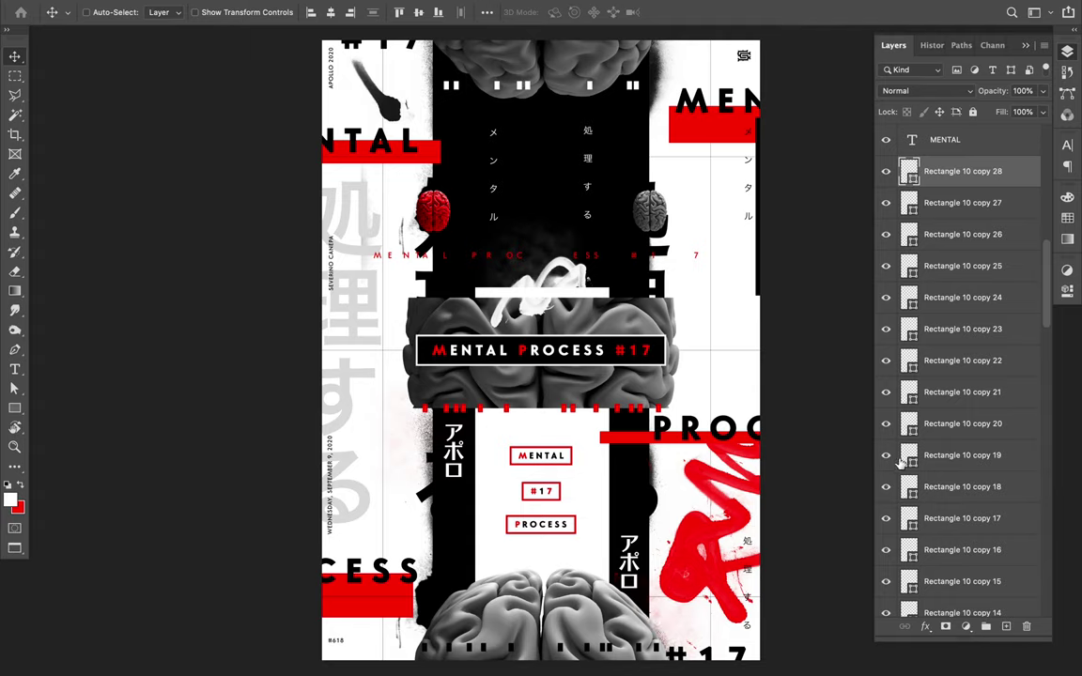
- Add each black tick mark along the bottom edge, Rectangle 10 copies 18 to 28, to the selection
key(ctrl)
ctrl+shift+click(659, 649)
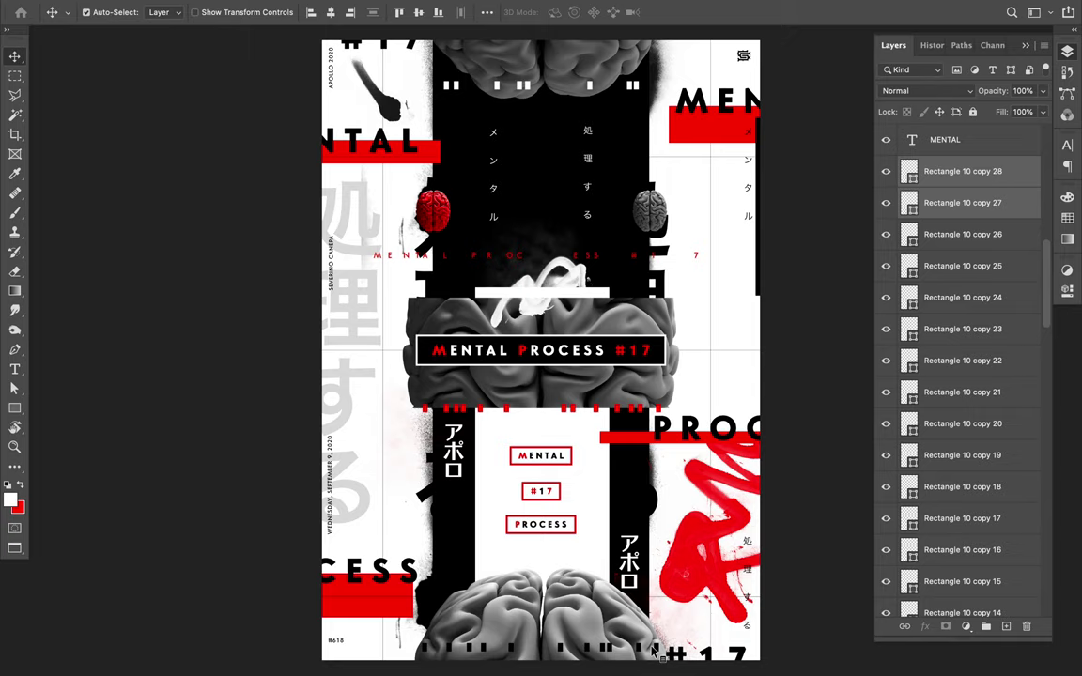
ctrl+shift+click(631, 651)
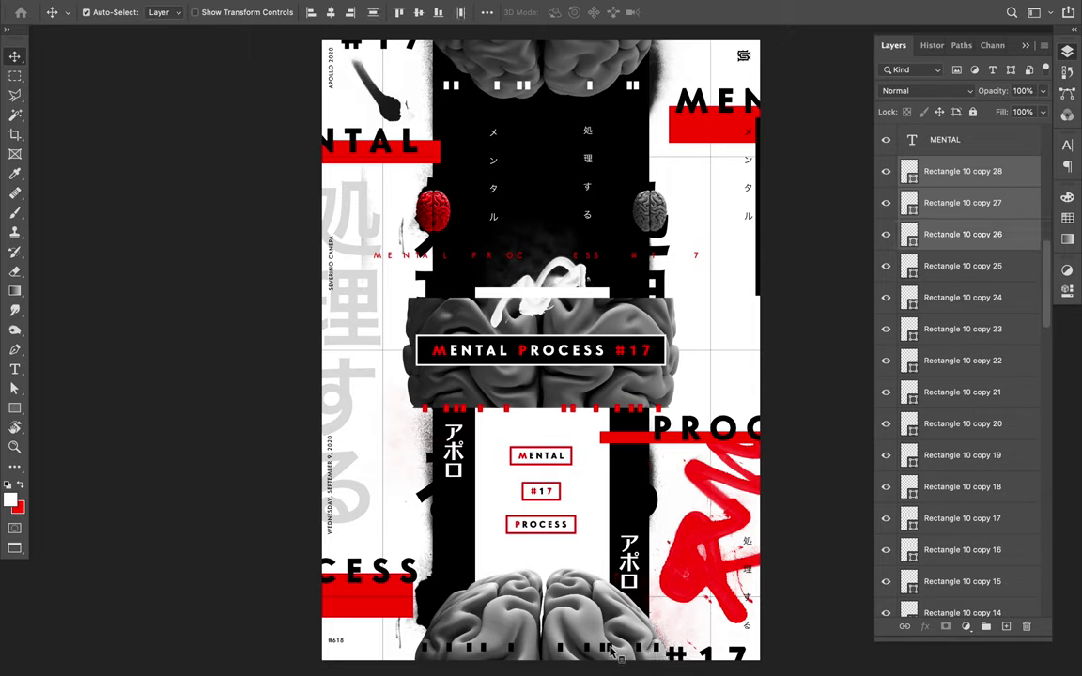
ctrl+shift+click(610, 654)
ctrl+shift+click(589, 651)
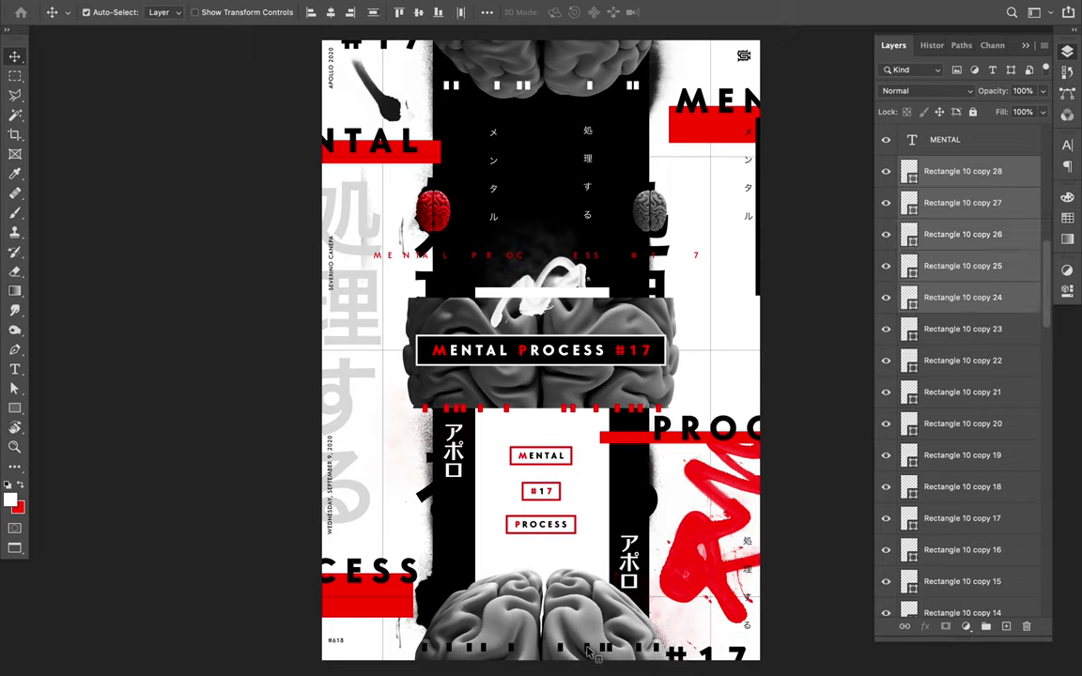
ctrl+shift+click(569, 653)
ctrl+shift+click(554, 653)
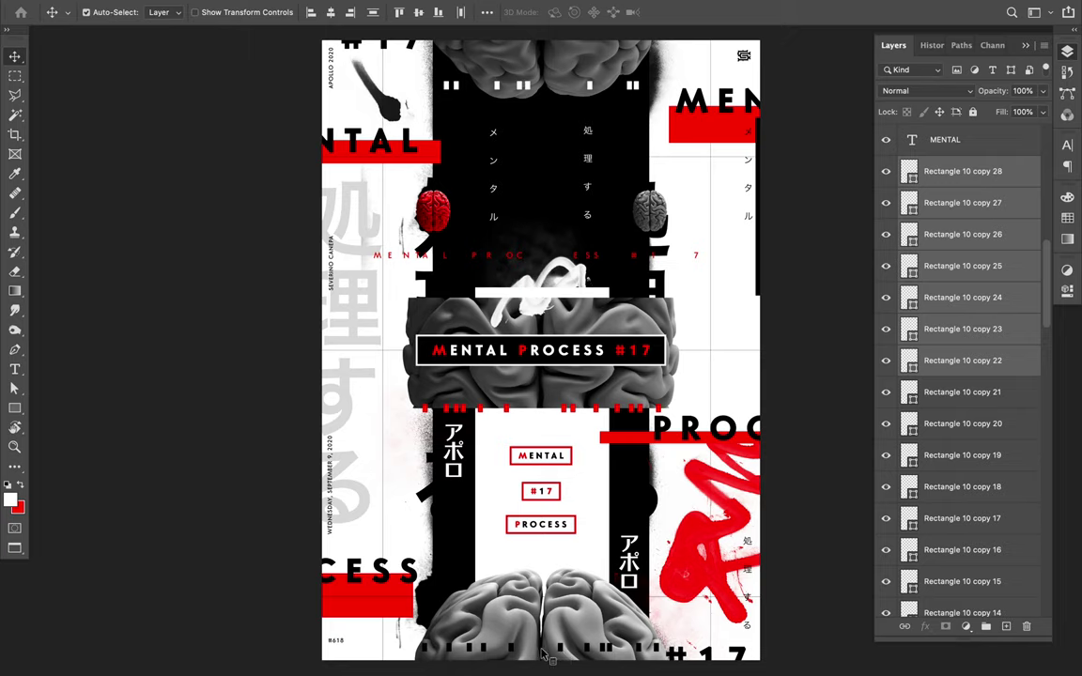
ctrl+shift+click(512, 654)
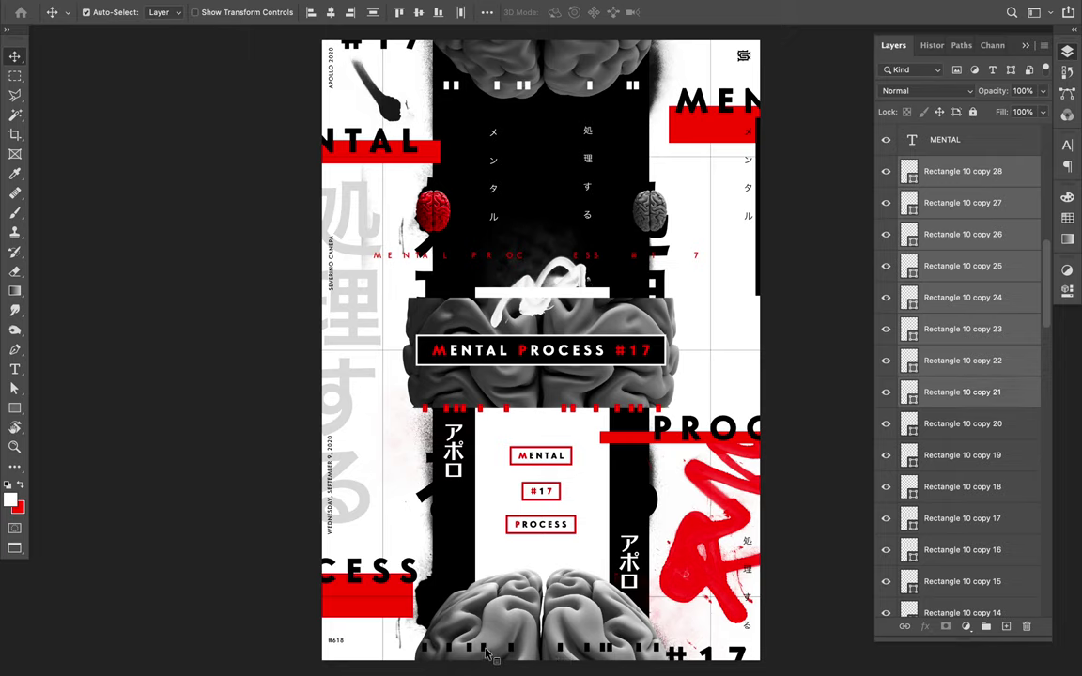
ctrl+shift+click(473, 655)
ctrl+shift+click(468, 654)
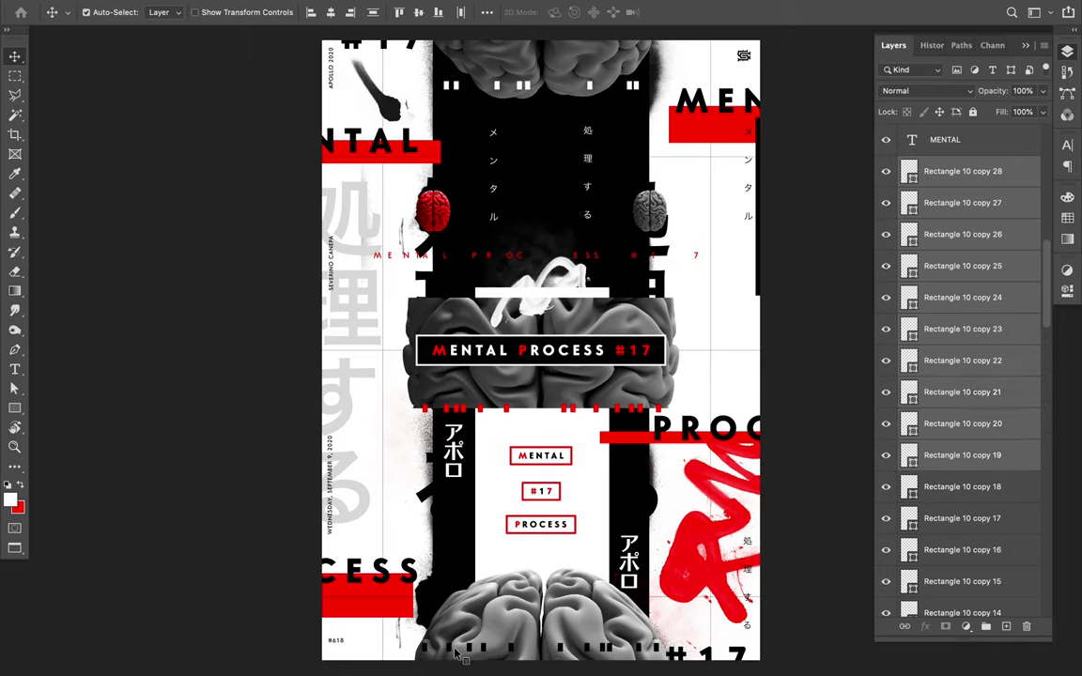
ctrl+shift+click(457, 653)
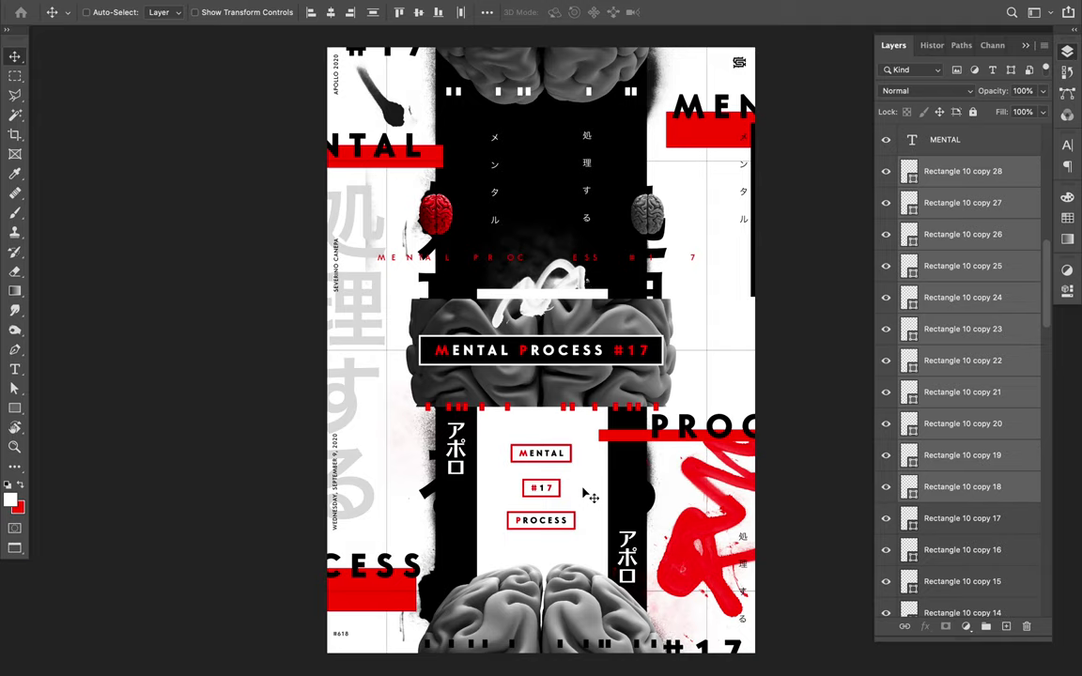
key(ctrl)
- Add a new empty layer above the tick marks and make red the paint colour
key(b)
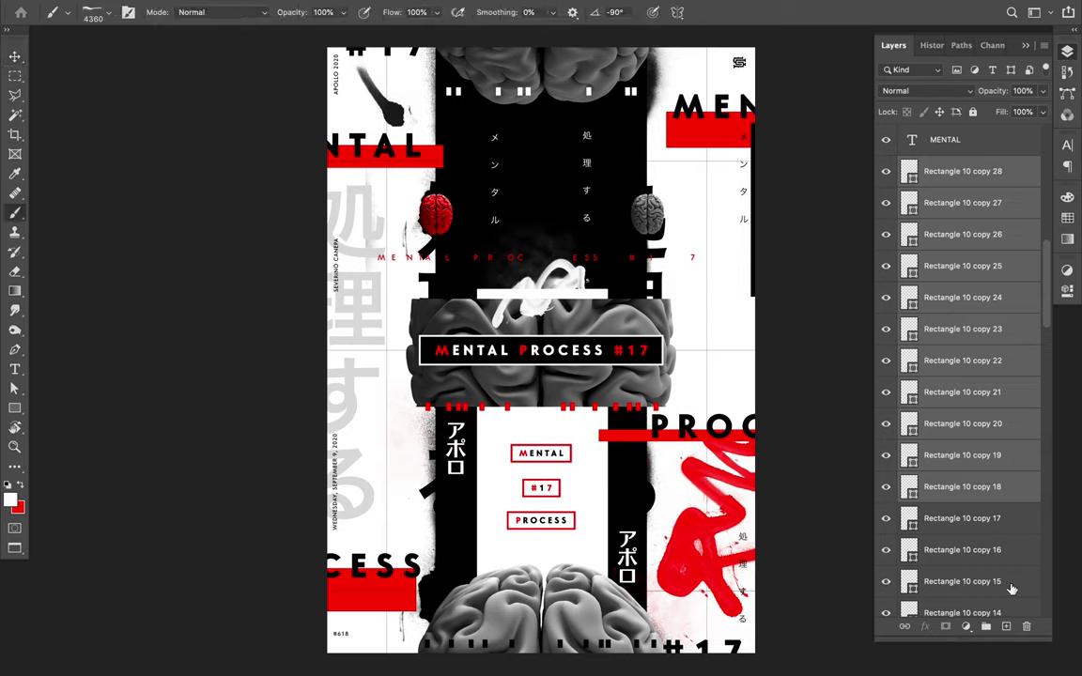
click(1004, 626)
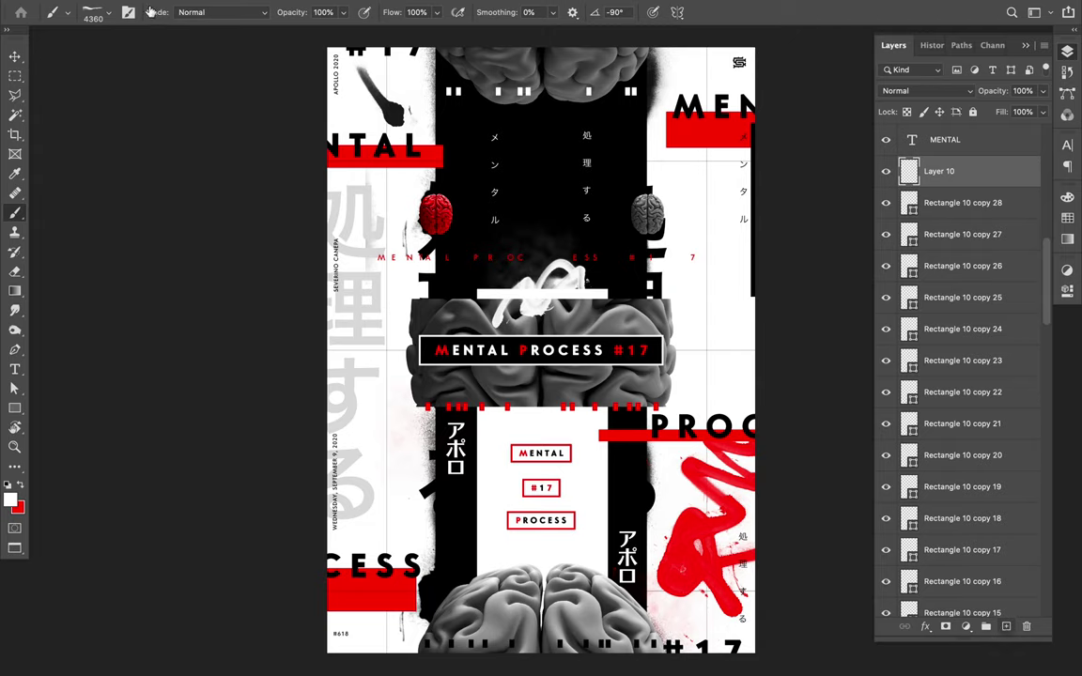
click(20, 482)
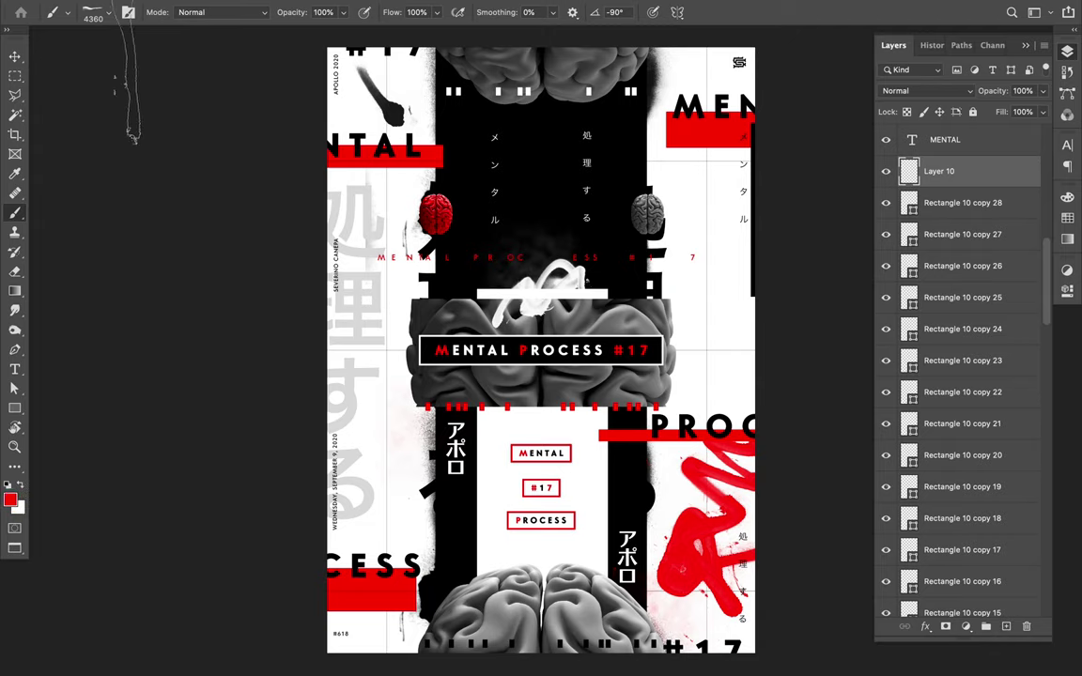
- Choose dusty brush 10 at 1397 px and paint a red daub over the MENTAL label
click(109, 16)
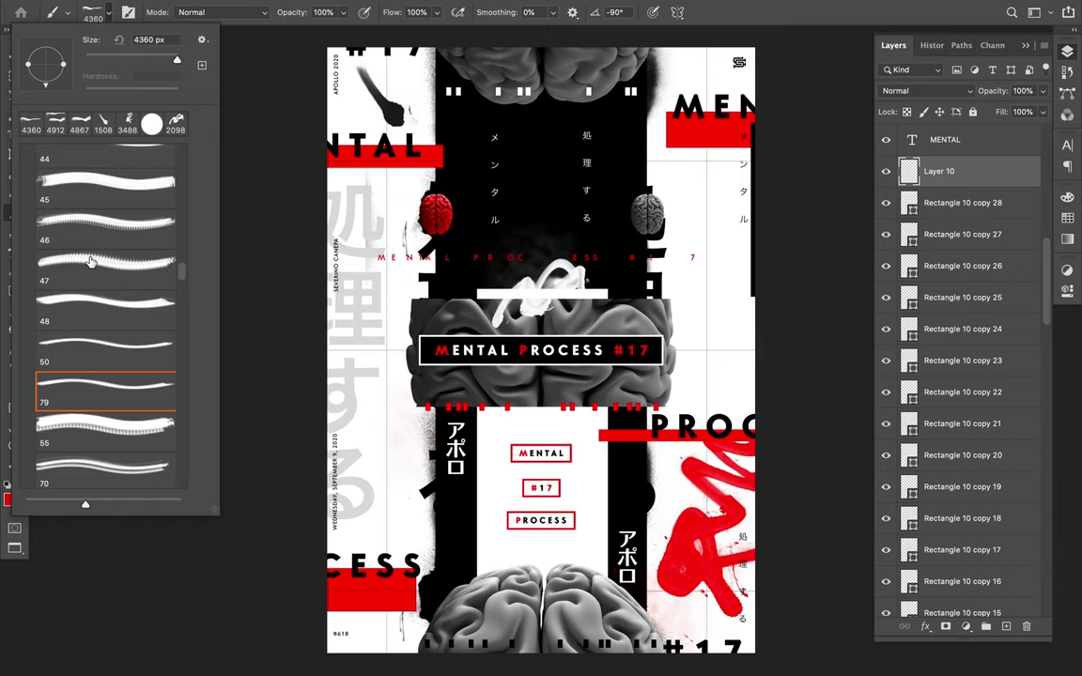
scroll(90, 262, down, 3)
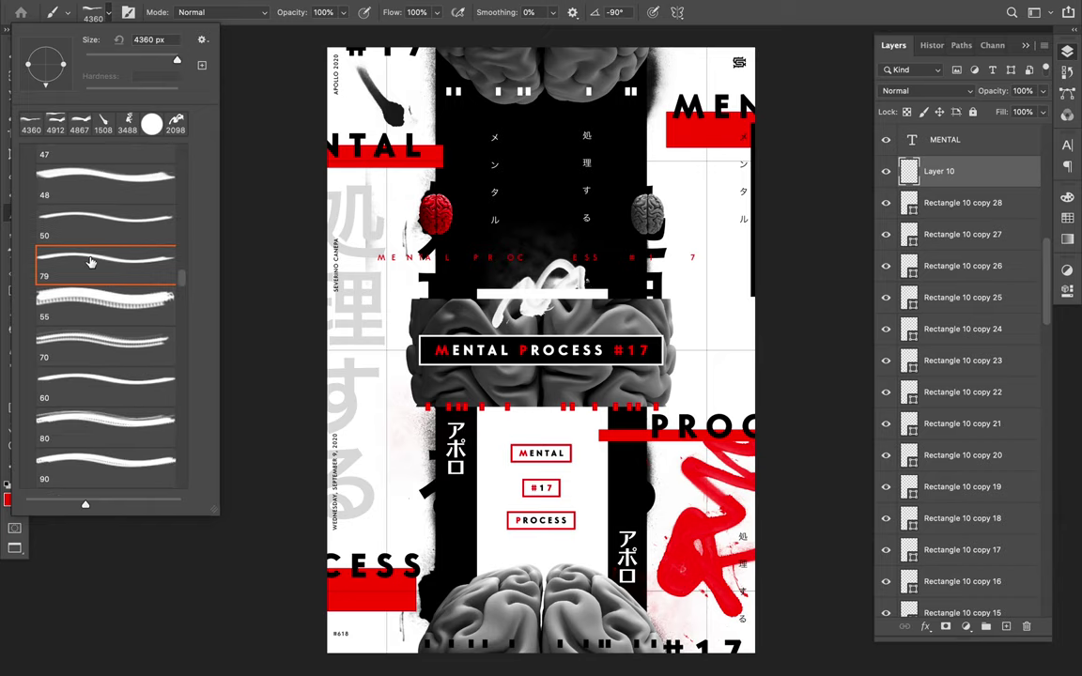
scroll(90, 262, down, 2)
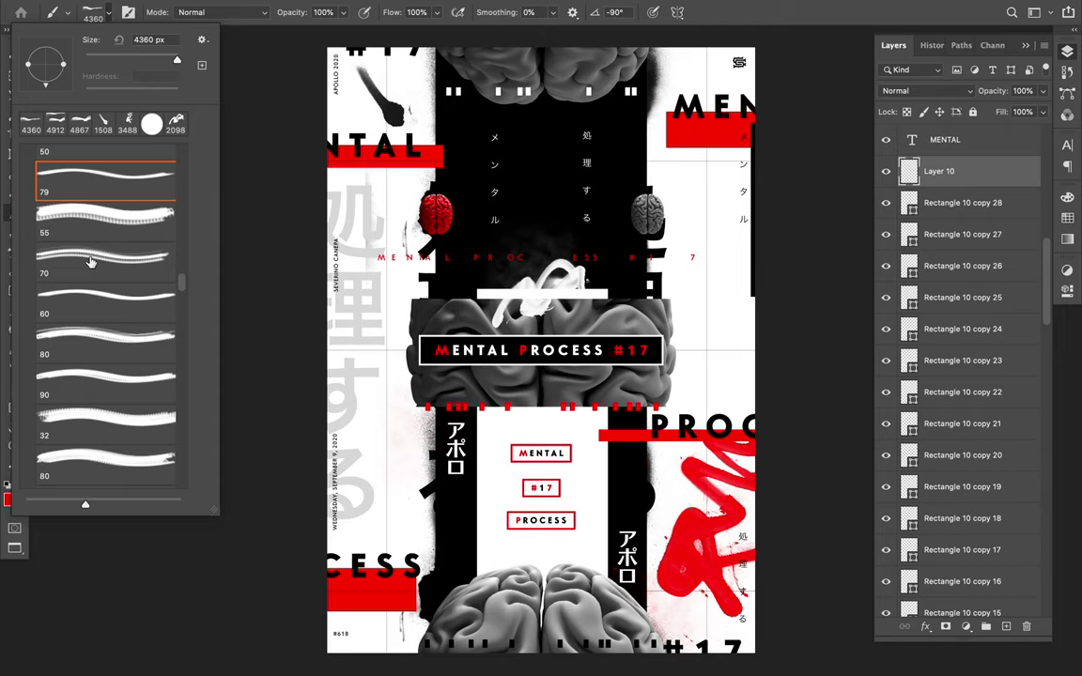
scroll(90, 262, down, 3)
scroll(91, 262, down, 3)
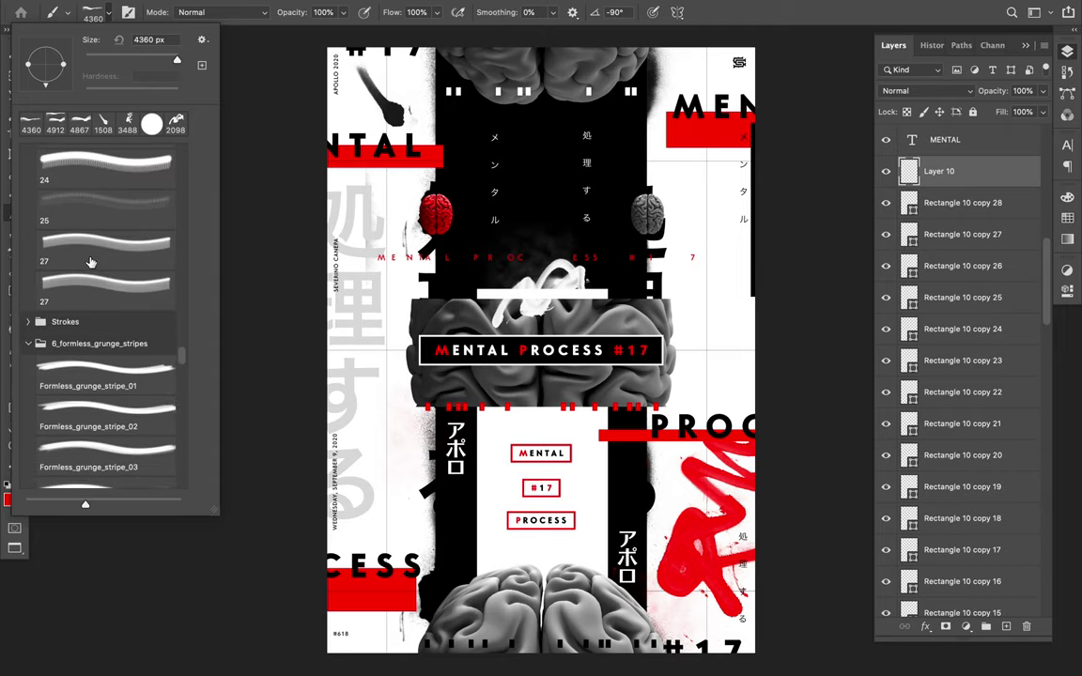
scroll(90, 262, down, 3)
scroll(90, 324, down, 3)
scroll(90, 324, down, 5)
scroll(90, 324, down, 3)
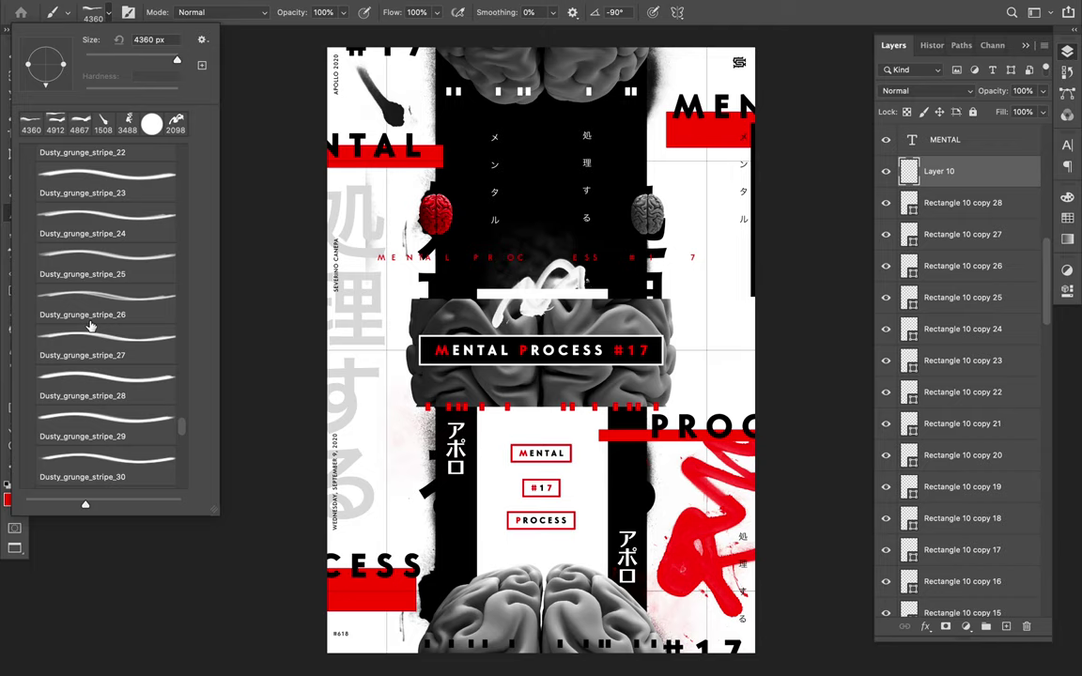
scroll(90, 325, down, 5)
scroll(98, 237, down, 2)
scroll(100, 230, down, 2)
scroll(100, 230, down, 3)
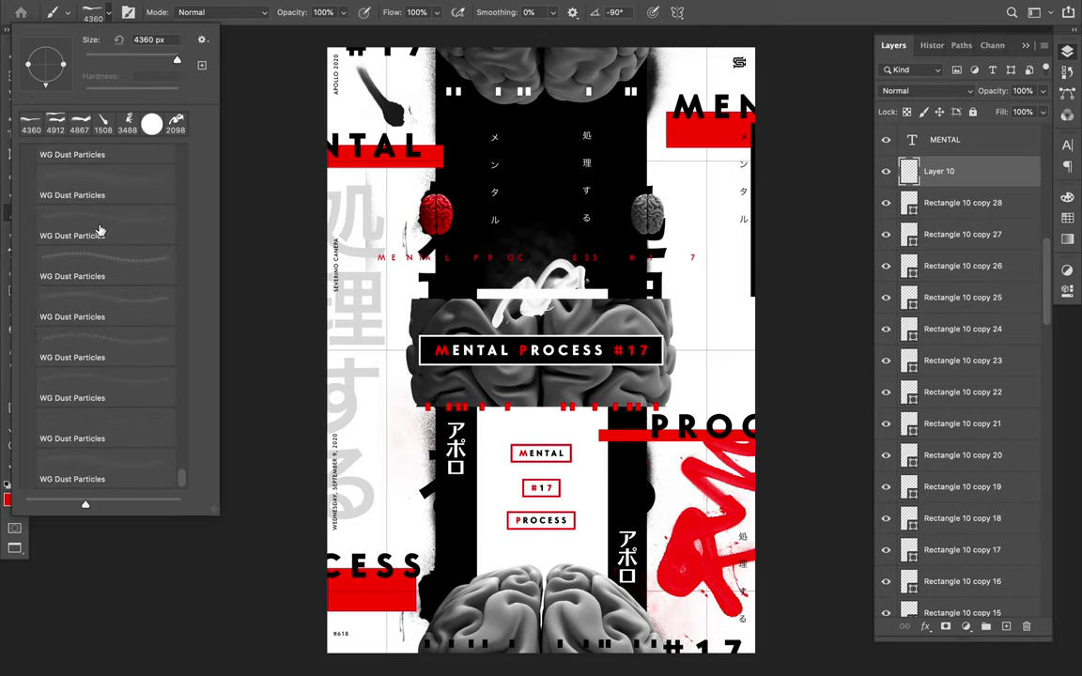
scroll(99, 230, up, 1)
scroll(100, 230, up, 1)
scroll(100, 230, up, 3)
scroll(100, 230, up, 2)
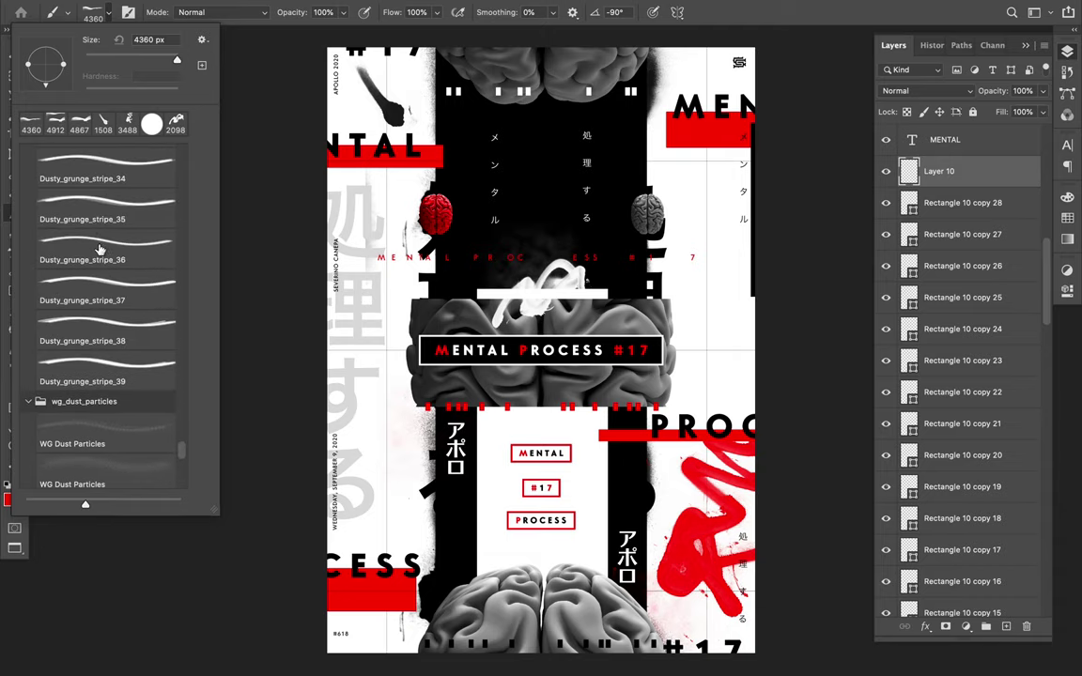
click(98, 242)
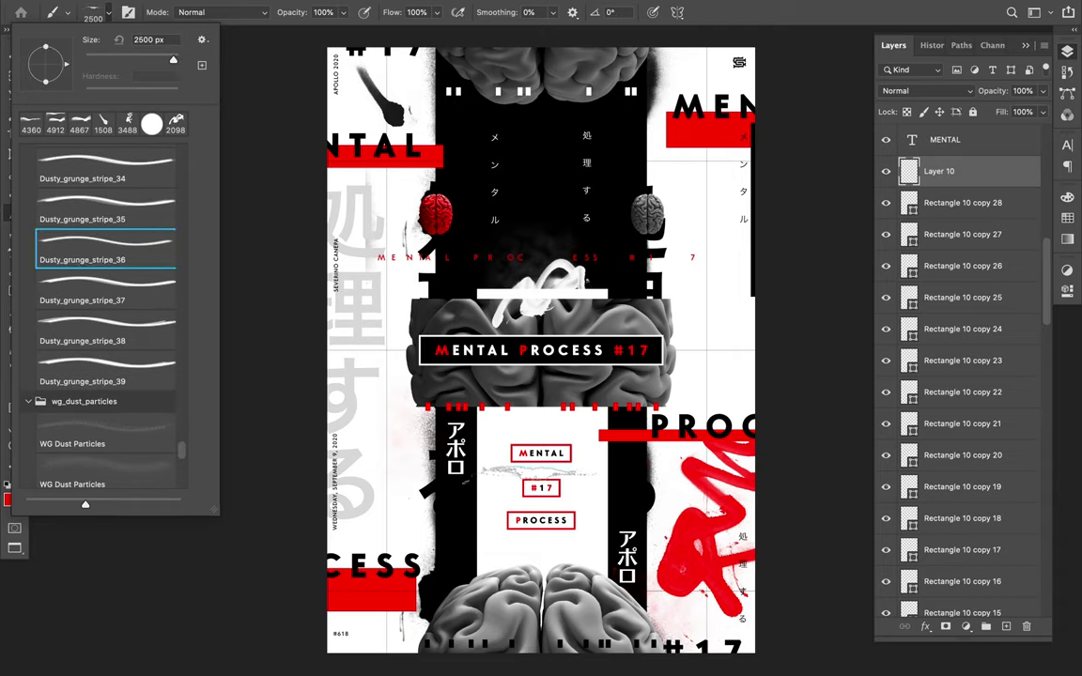
scroll(105, 235, up, 1)
scroll(105, 234, up, 5)
scroll(104, 234, up, 5)
scroll(104, 235, up, 5)
scroll(104, 235, up, 5)
scroll(104, 235, up, 5)
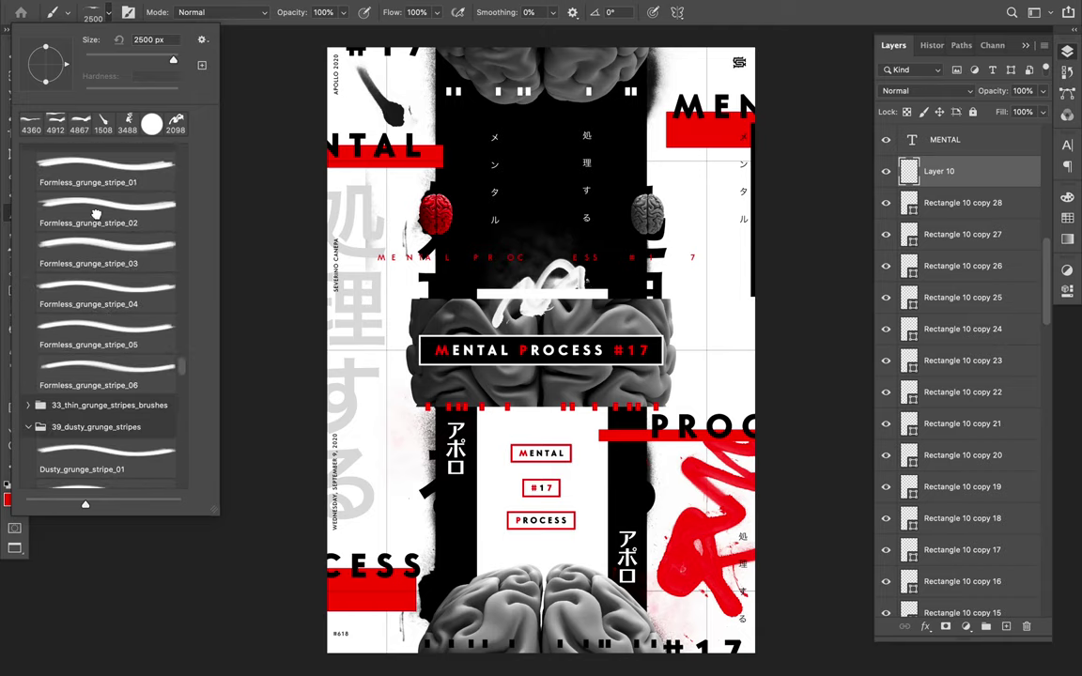
click(142, 204)
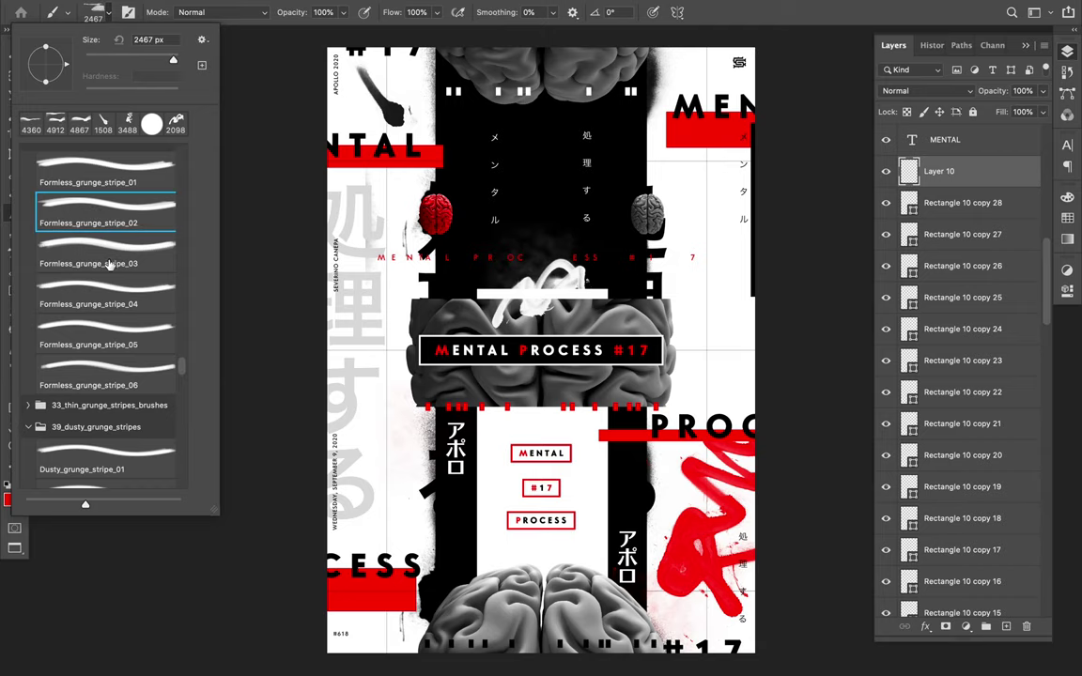
key(period)
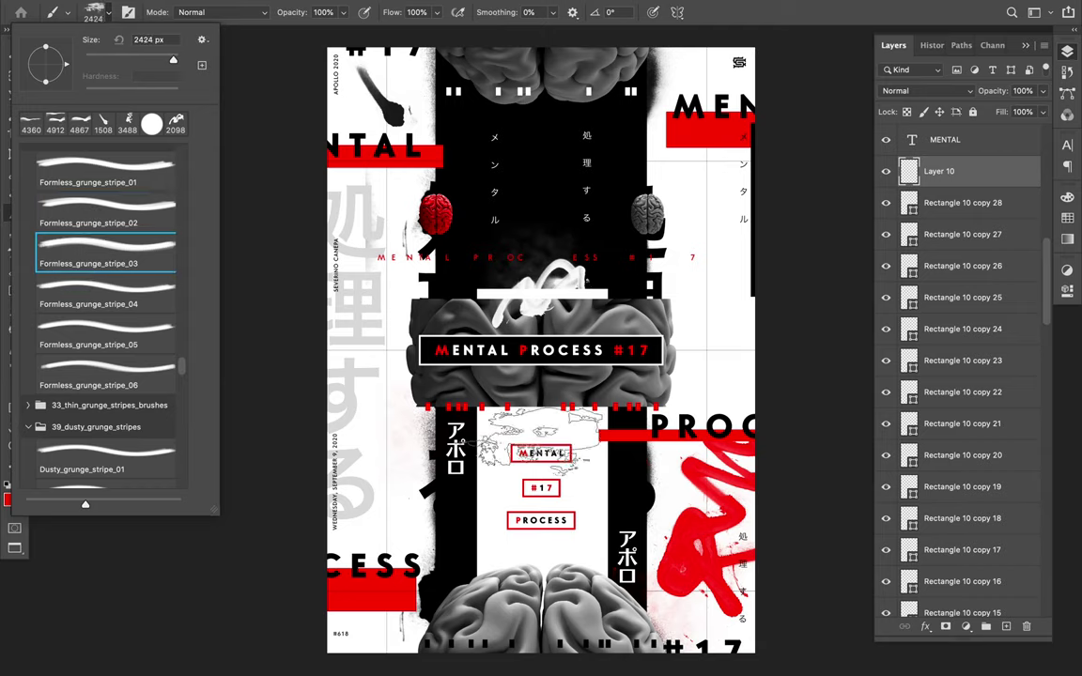
scroll(68, 273, down, 3)
scroll(67, 274, down, 5)
click(68, 271)
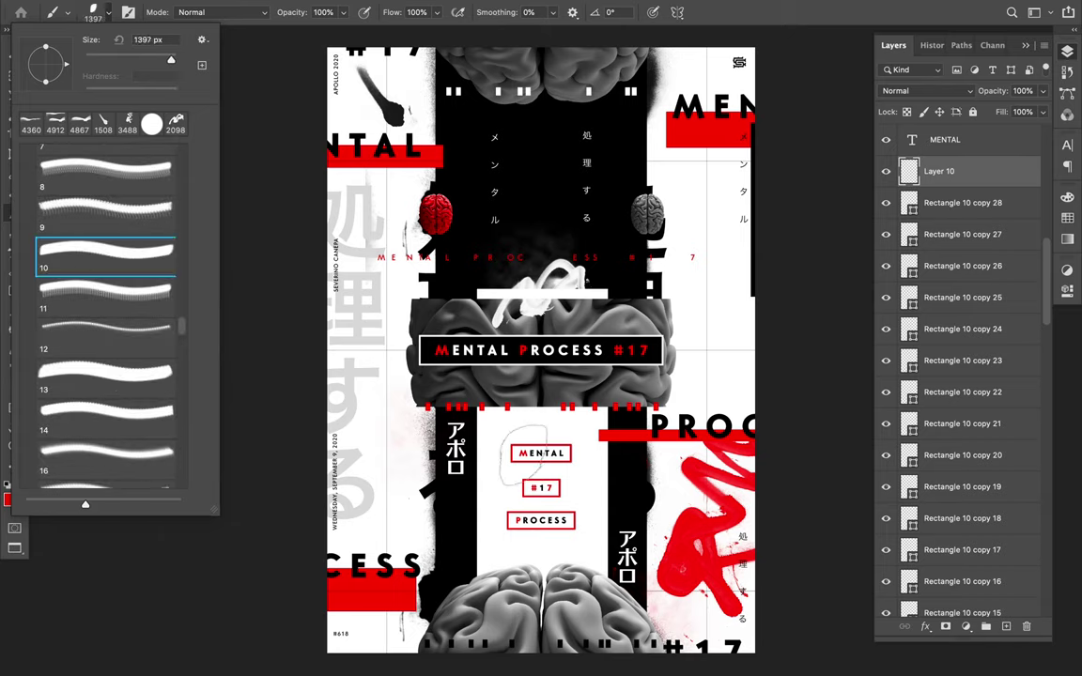
drag(522, 441, 528, 462)
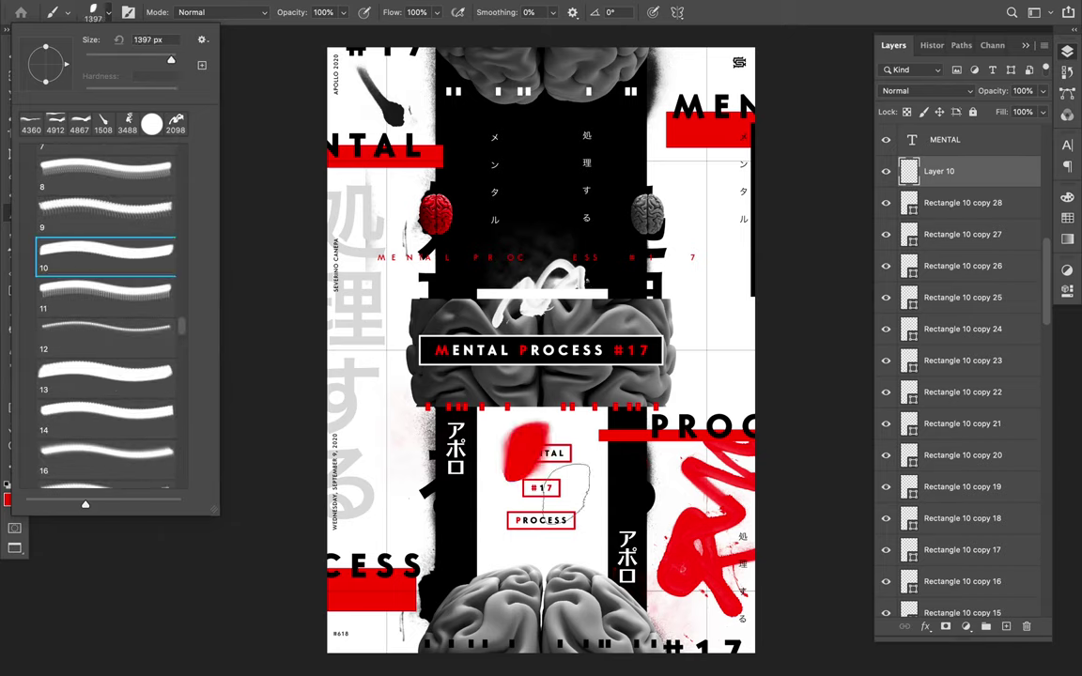
key(Return)
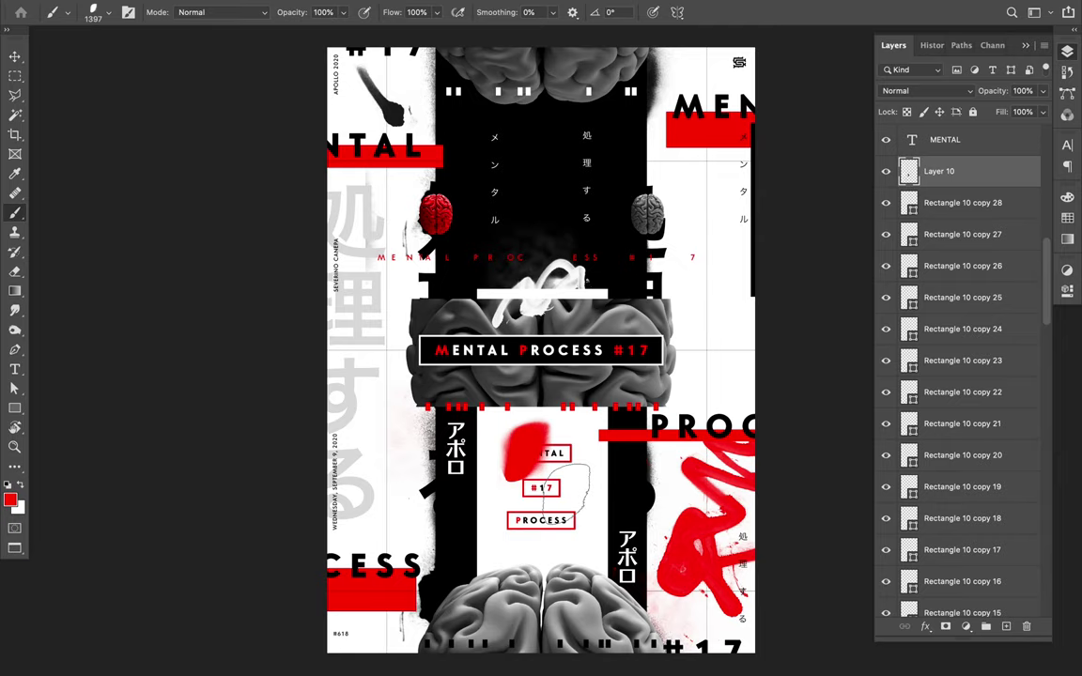
- Move Layer 10 down the stack below the #17 text layer, with Layer 6 above it
mouse_move(976, 175)
mouse_down()
mouse_move(992, 639)
mouse_move(983, 465)
mouse_up()
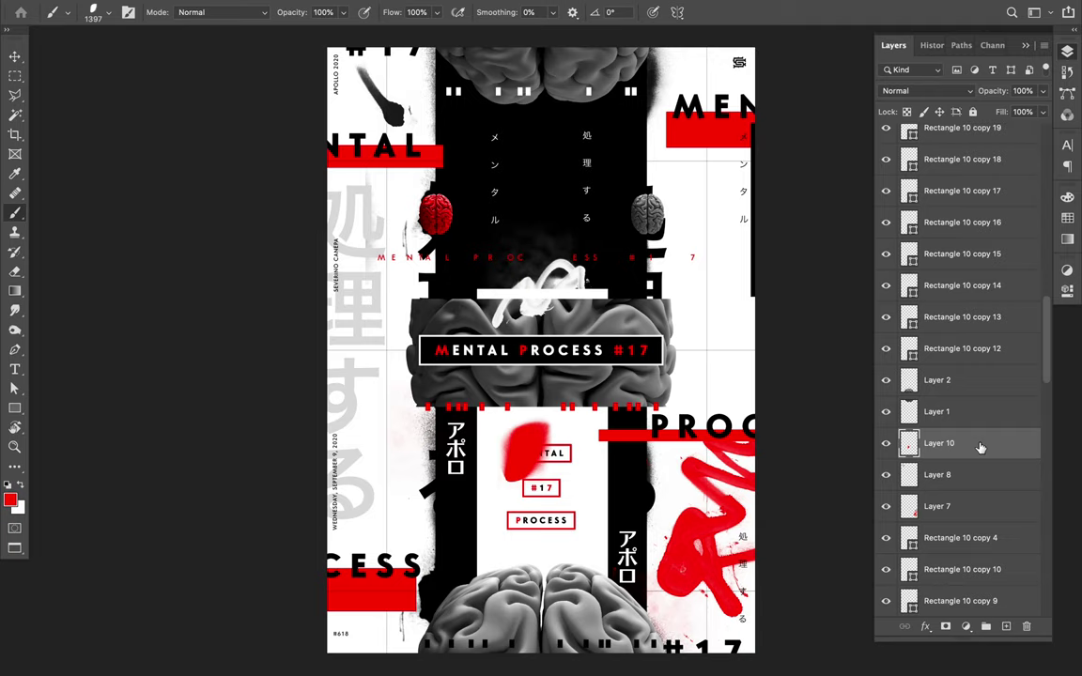
mouse_move(979, 443)
mouse_down()
mouse_move(978, 636)
mouse_move(967, 580)
mouse_up()
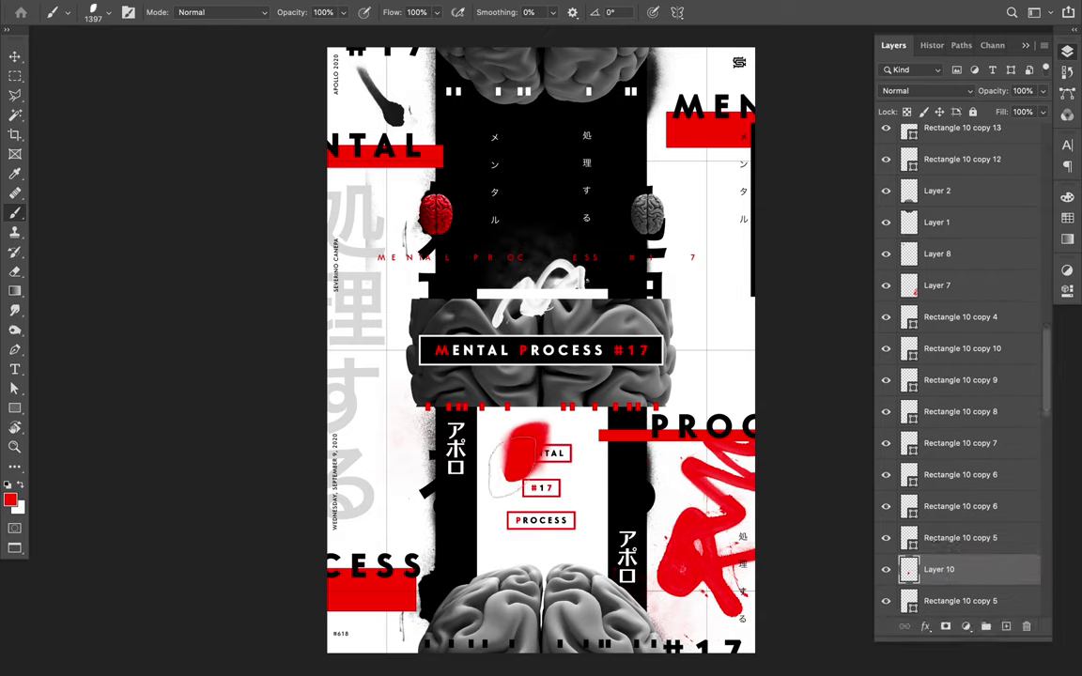
scroll(929, 516, down, 2)
scroll(928, 519, down, 4)
scroll(930, 517, down, 1)
scroll(932, 512, down, 2)
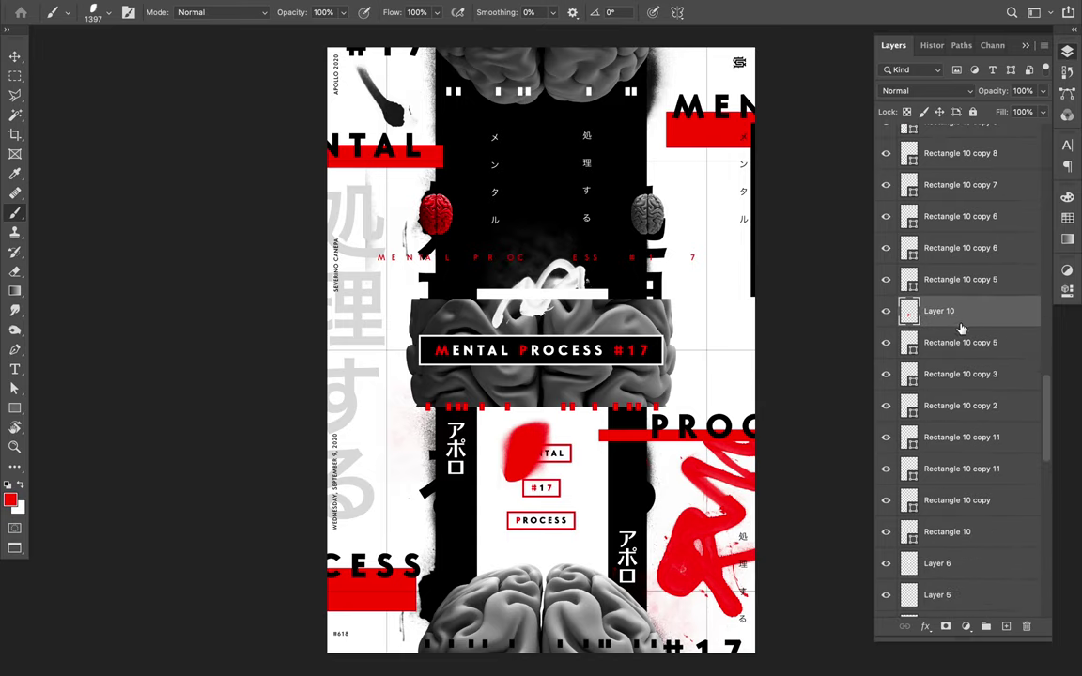
mouse_move(962, 570)
mouse_down()
mouse_move(969, 413)
mouse_move(967, 580)
mouse_up()
scroll(969, 413, down, 3)
scroll(969, 411, down, 4)
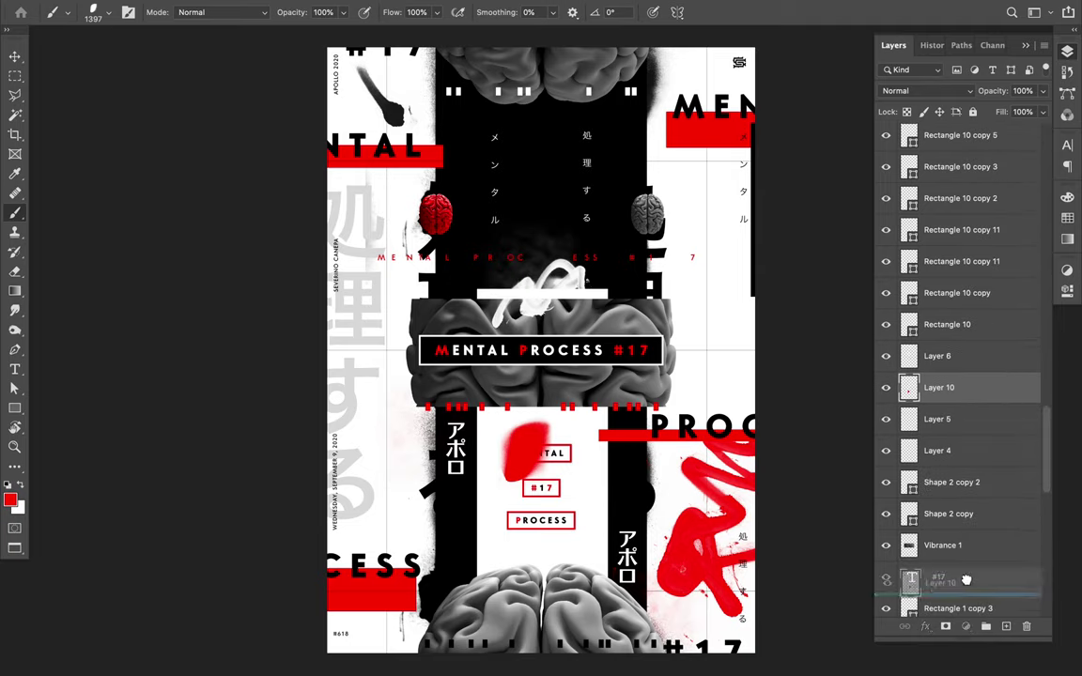
drag(967, 580, 966, 586)
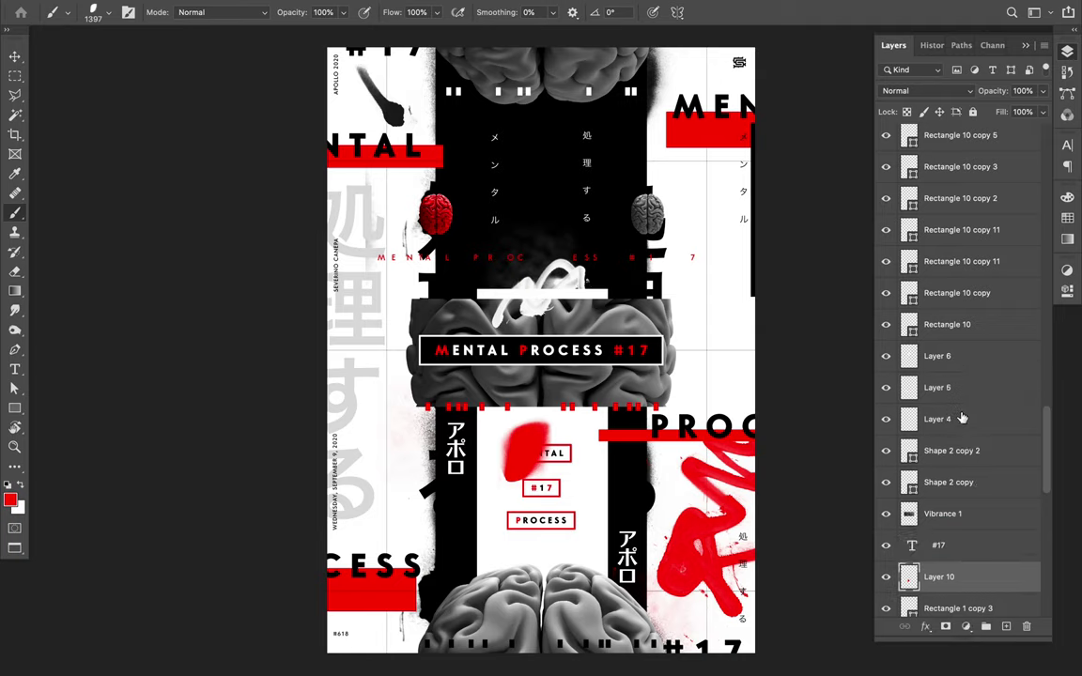
- Move Layer 10 below Rectangle 3 so it sits just above Rectangle 2
scroll(962, 418, down, 5)
scroll(961, 417, down, 1)
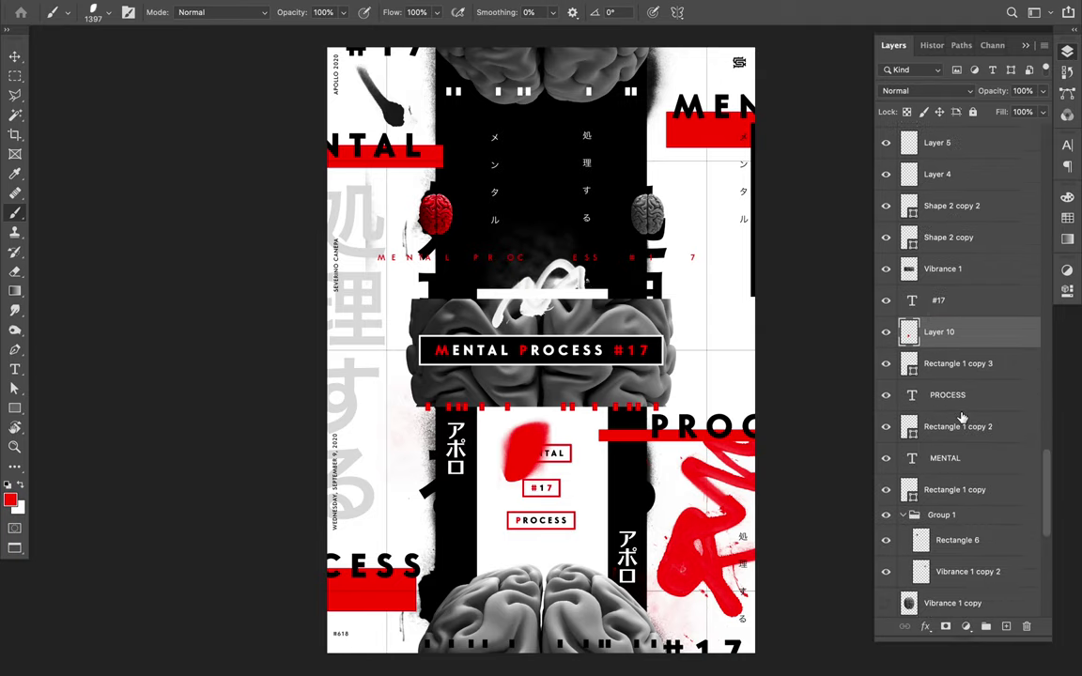
scroll(962, 417, down, 3)
drag(939, 221, 947, 608)
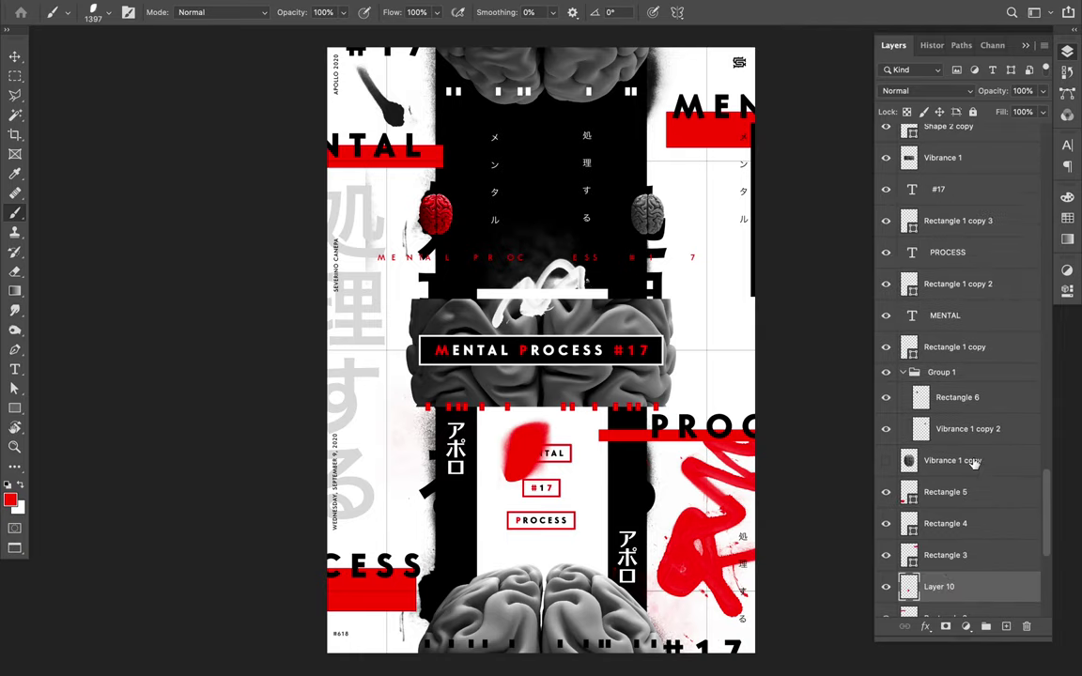
scroll(973, 462, down, 2)
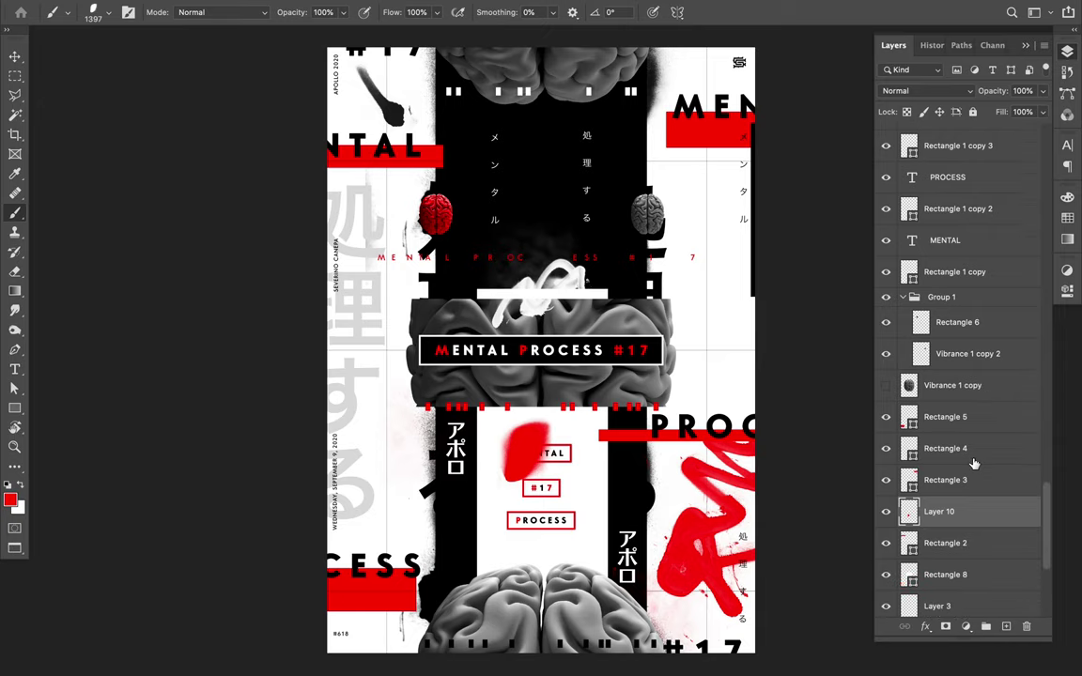
scroll(973, 463, down, 1)
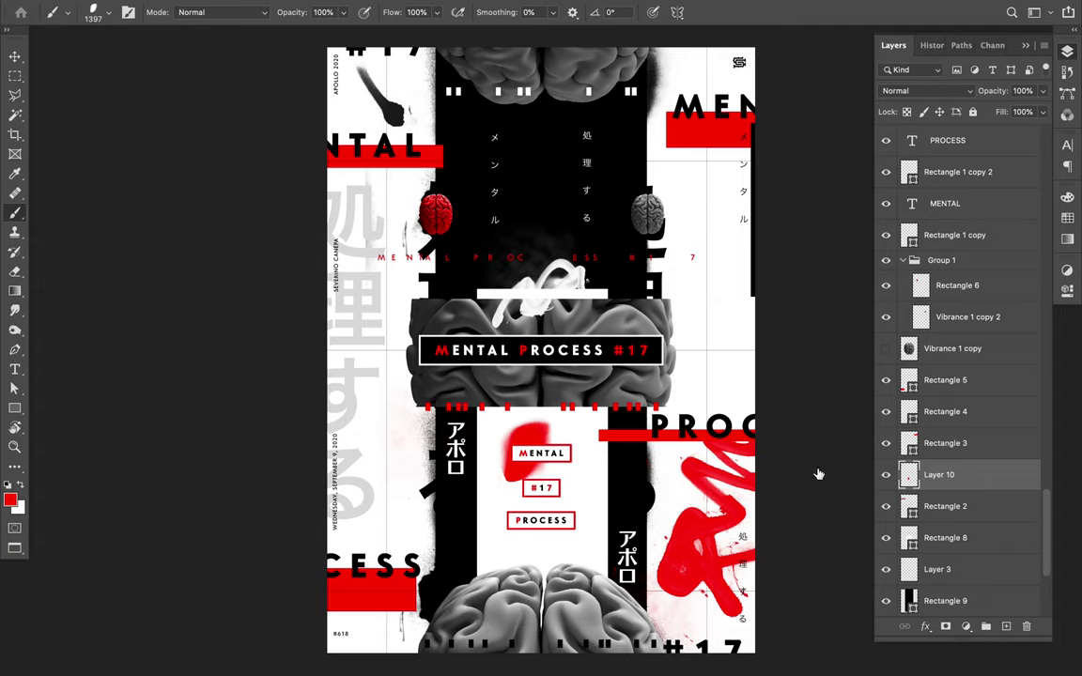
- Shift the red daub slightly and shrink it to about half size
drag(556, 474, 560, 481)
key(ctrl+t)
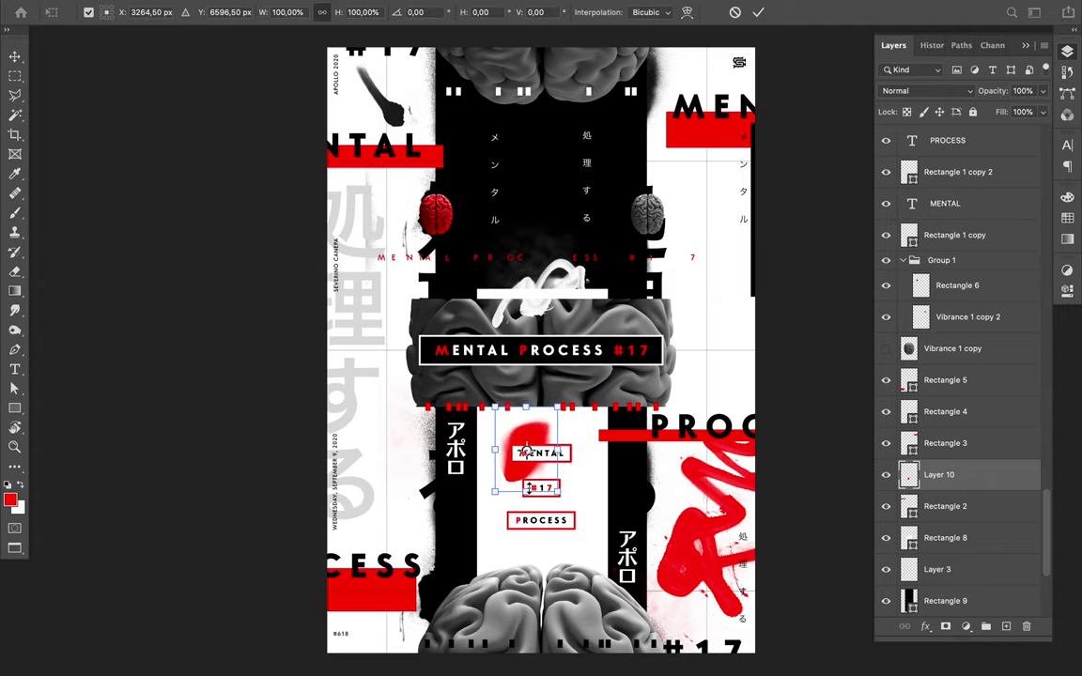
mouse_move(528, 452)
mouse_down()
mouse_move(527, 437)
mouse_move(530, 449)
mouse_up()
key(ctrl+h)
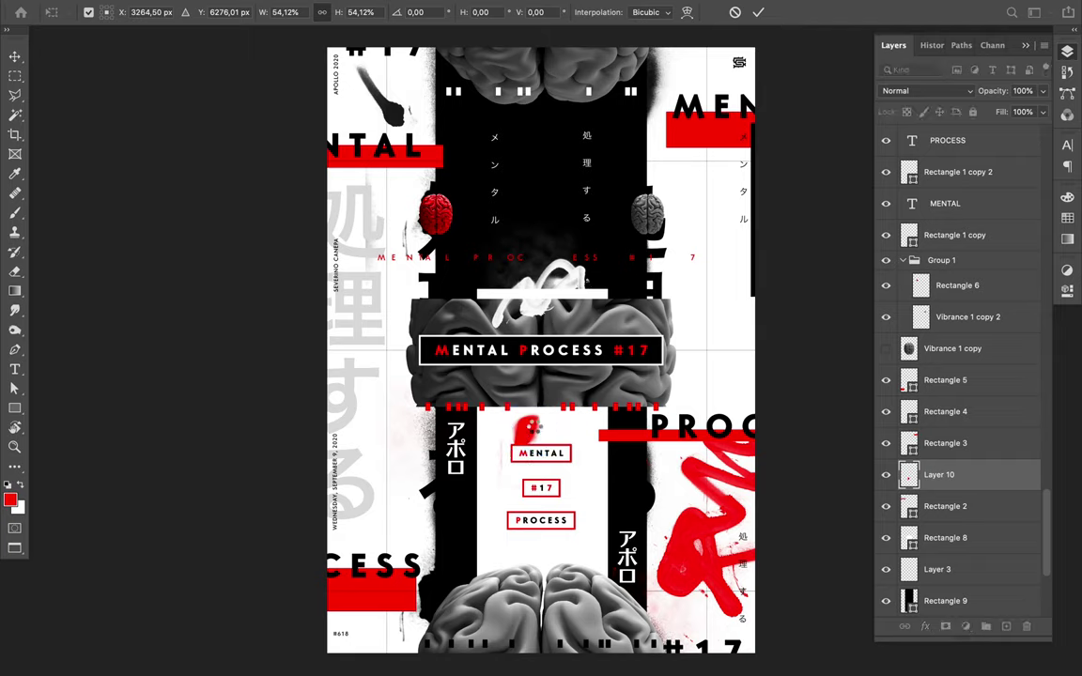
key(Return)
key(b)
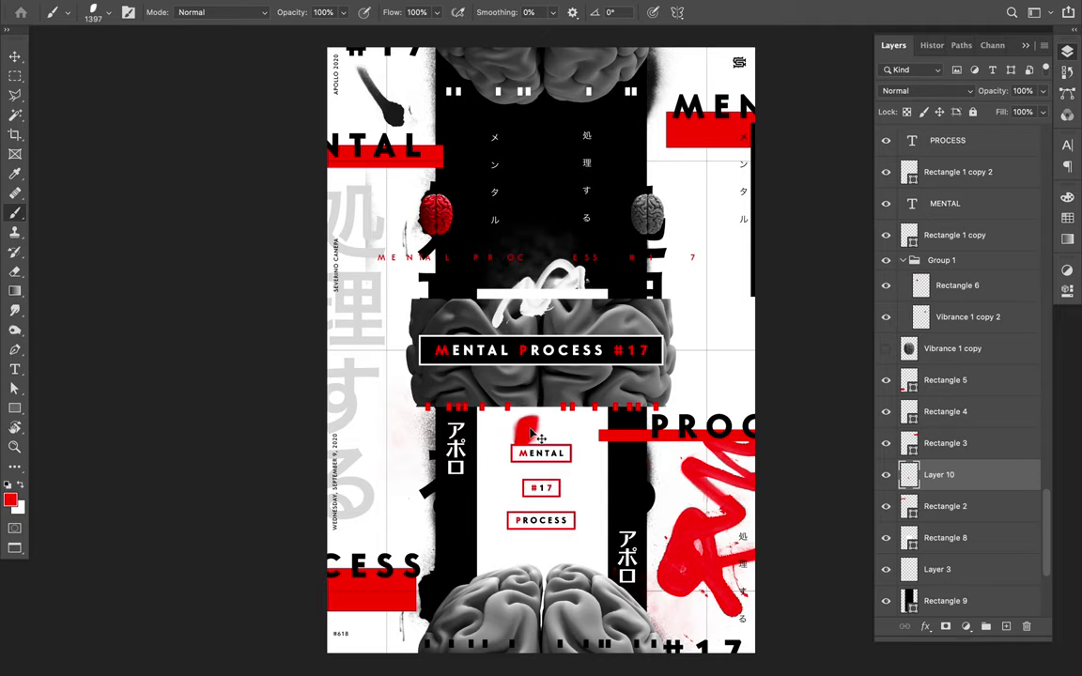
- Move the daub behind the MENTAL box's top-left corner, then merge Layer 10 down
key(v)
drag(524, 420, 522, 453)
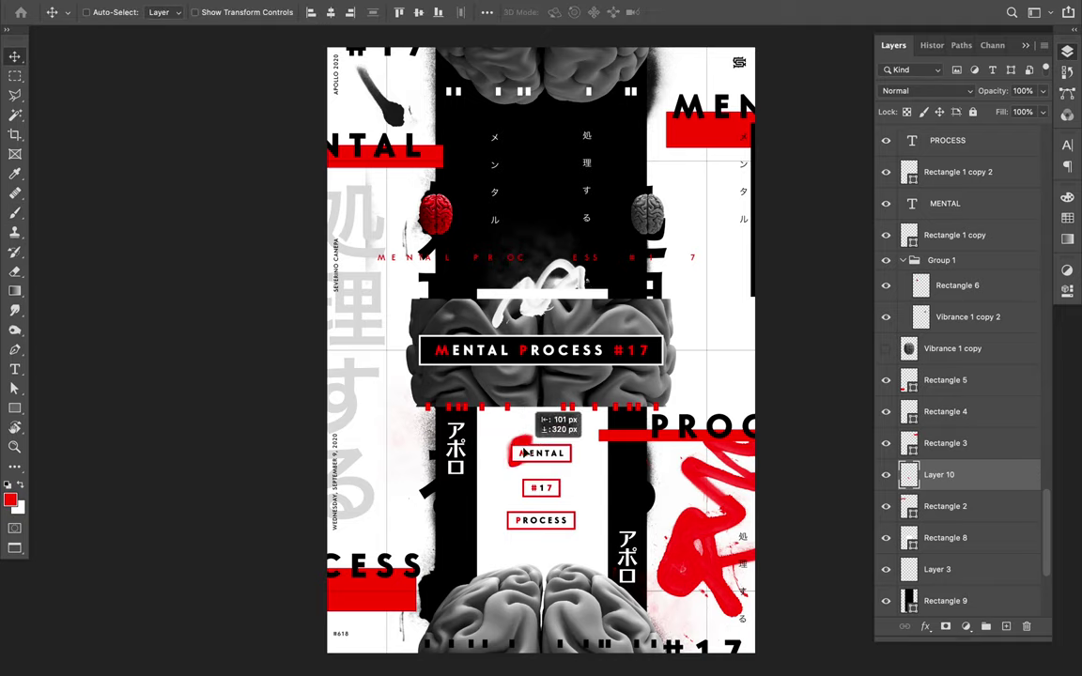
drag(522, 453, 523, 453)
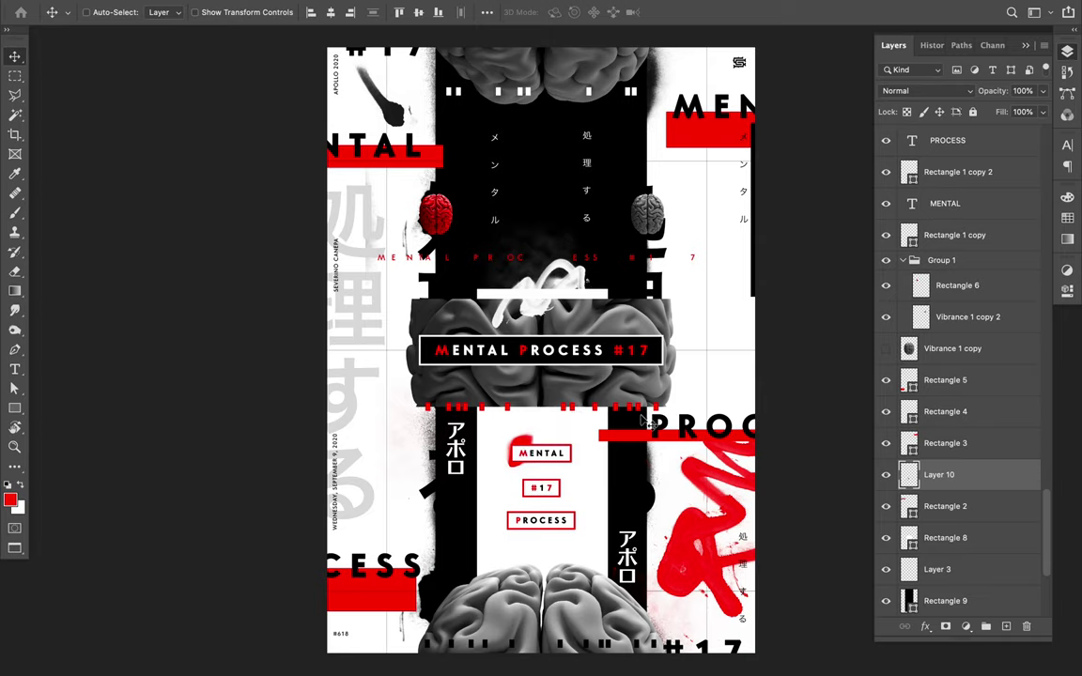
key(ctrl+e)
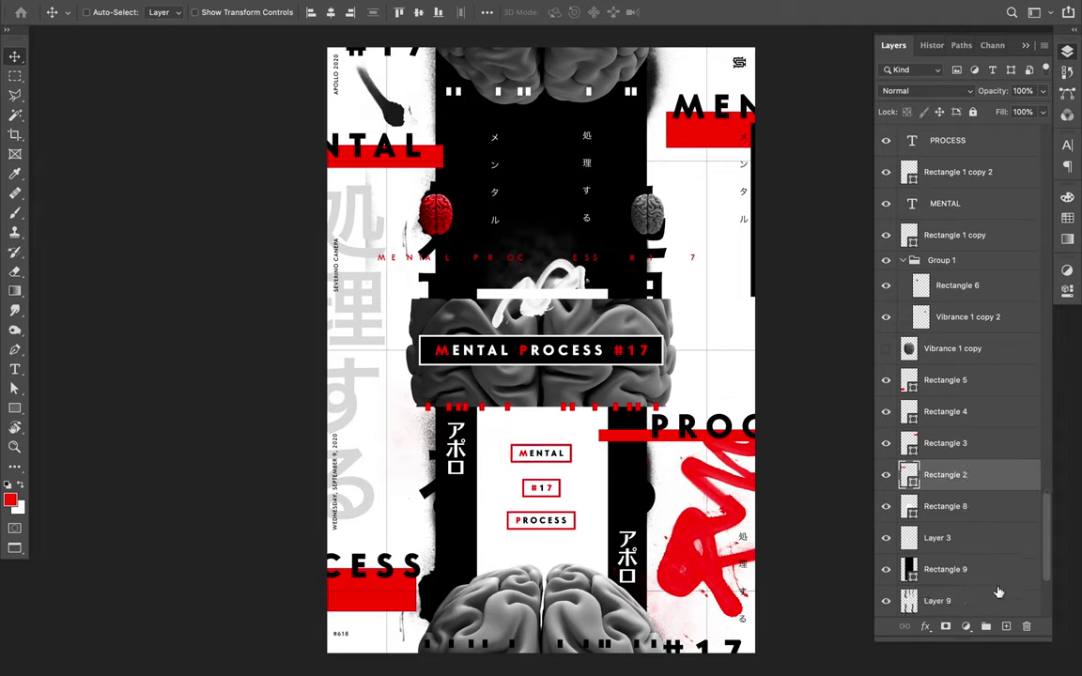
click(1007, 627)
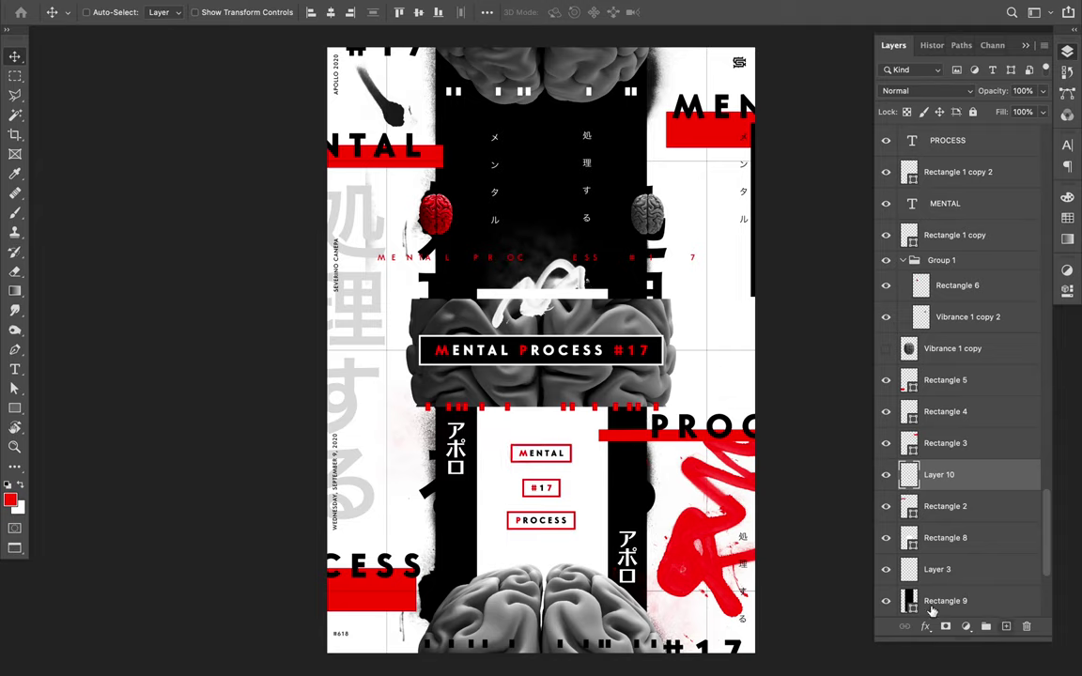
key(b)
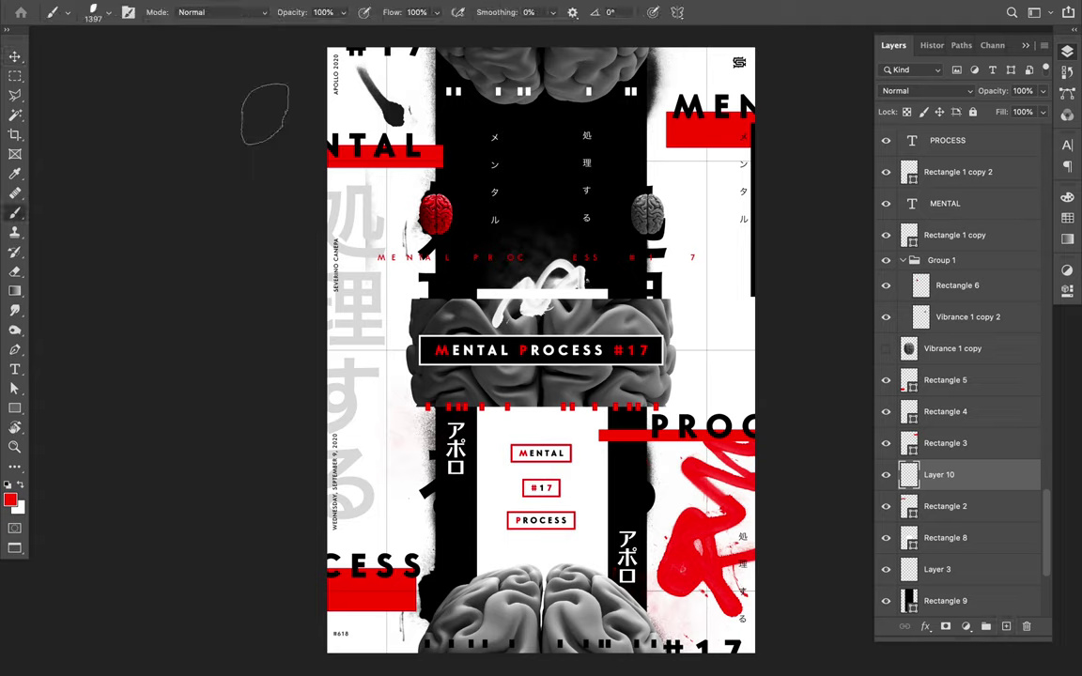
click(104, 14)
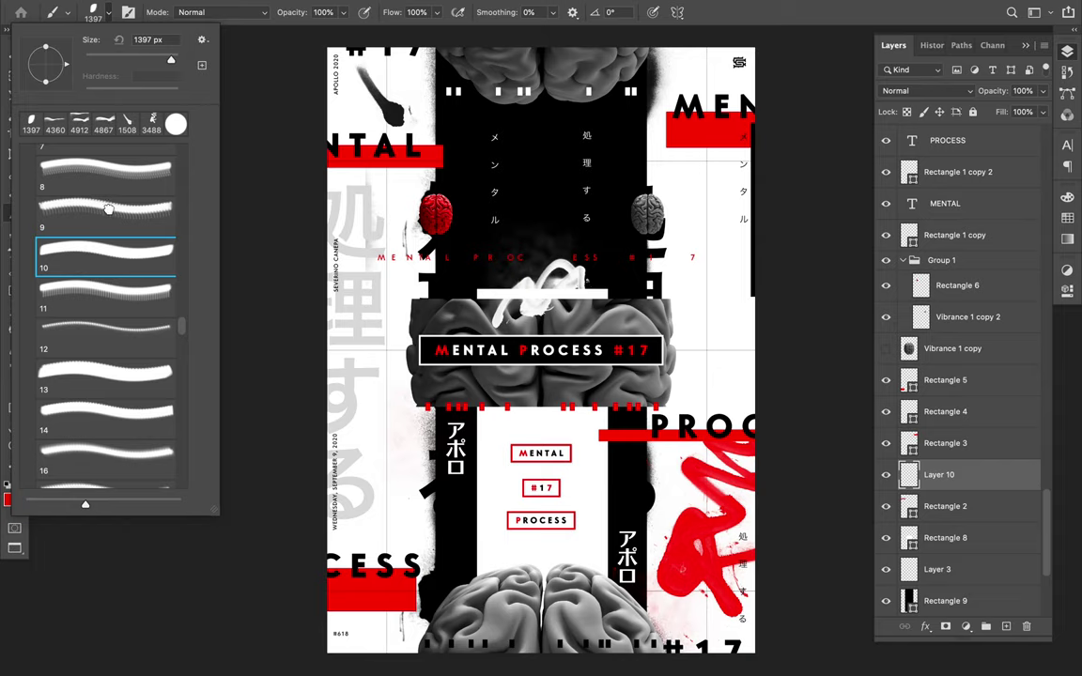
key(comma)
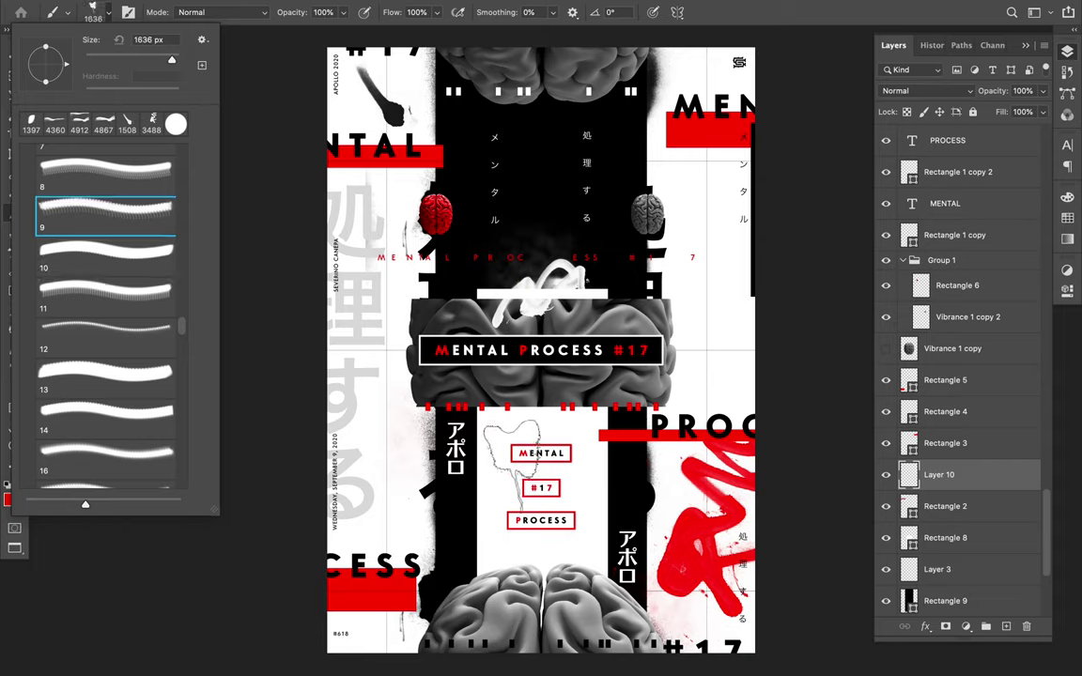
click(511, 462)
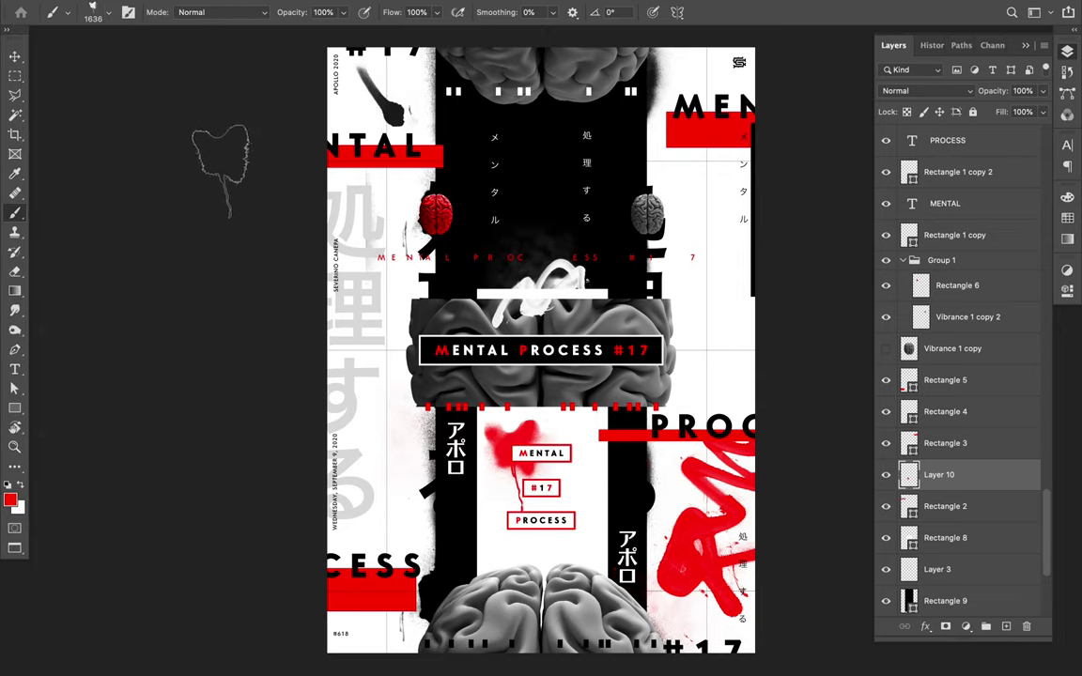
key(ctrl+z)
click(106, 21)
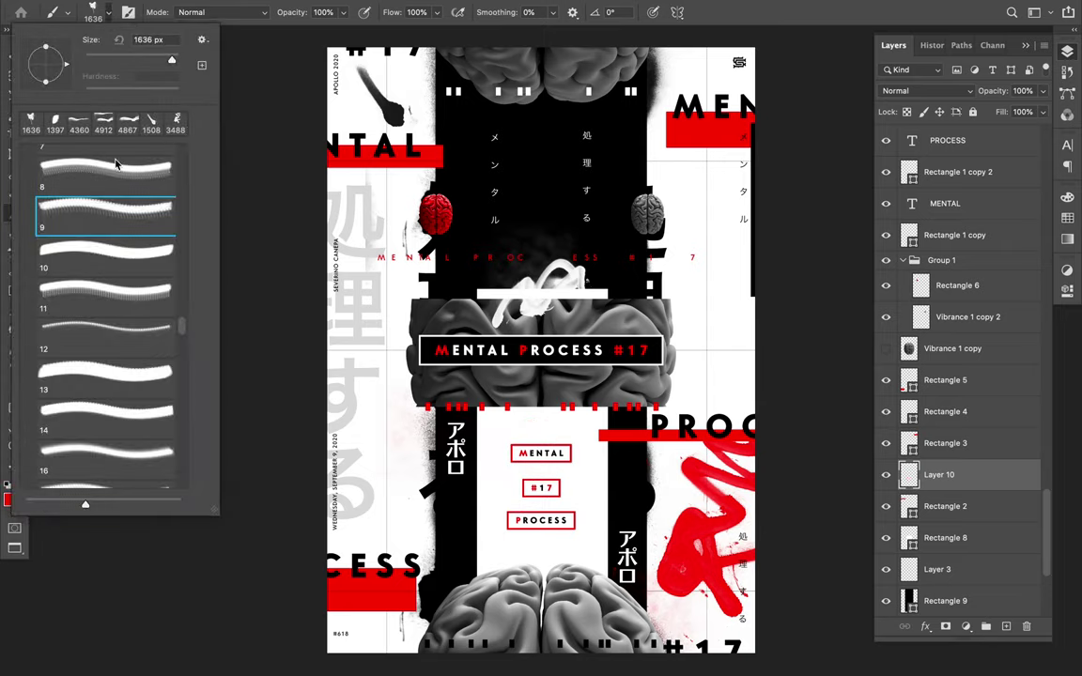
scroll(117, 217, up, 1)
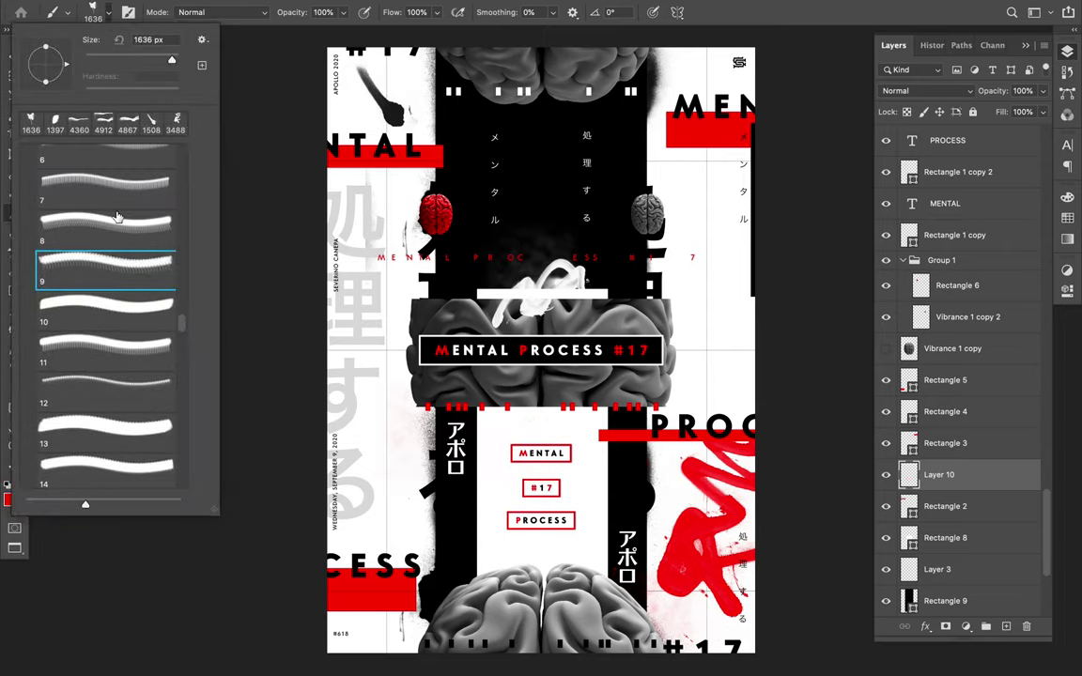
click(114, 218)
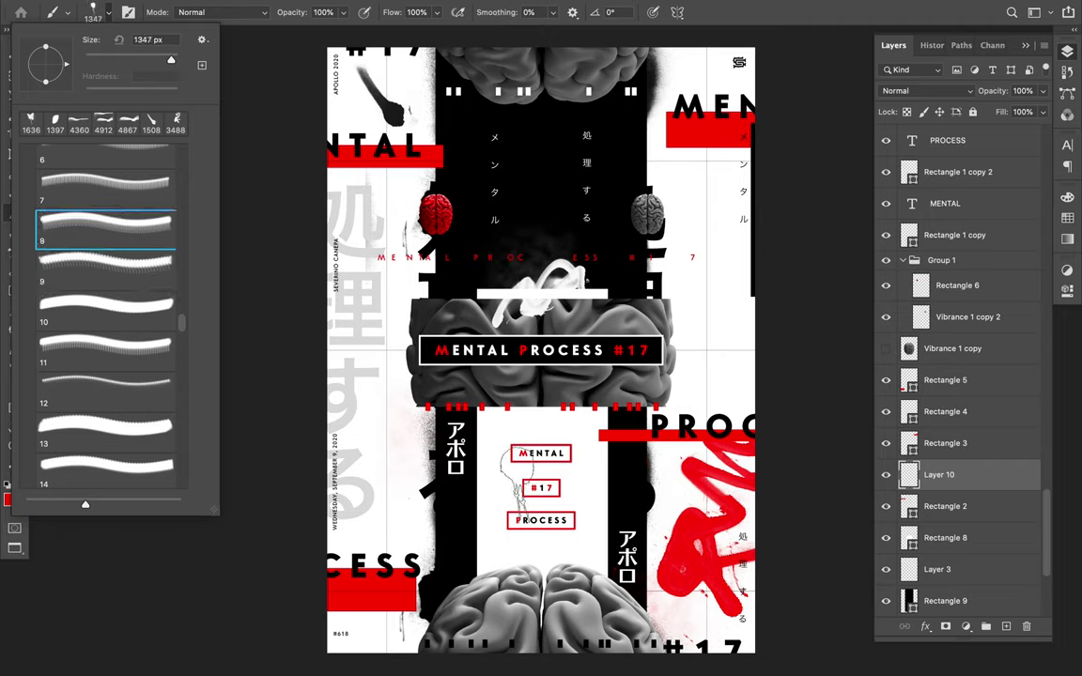
click(514, 449)
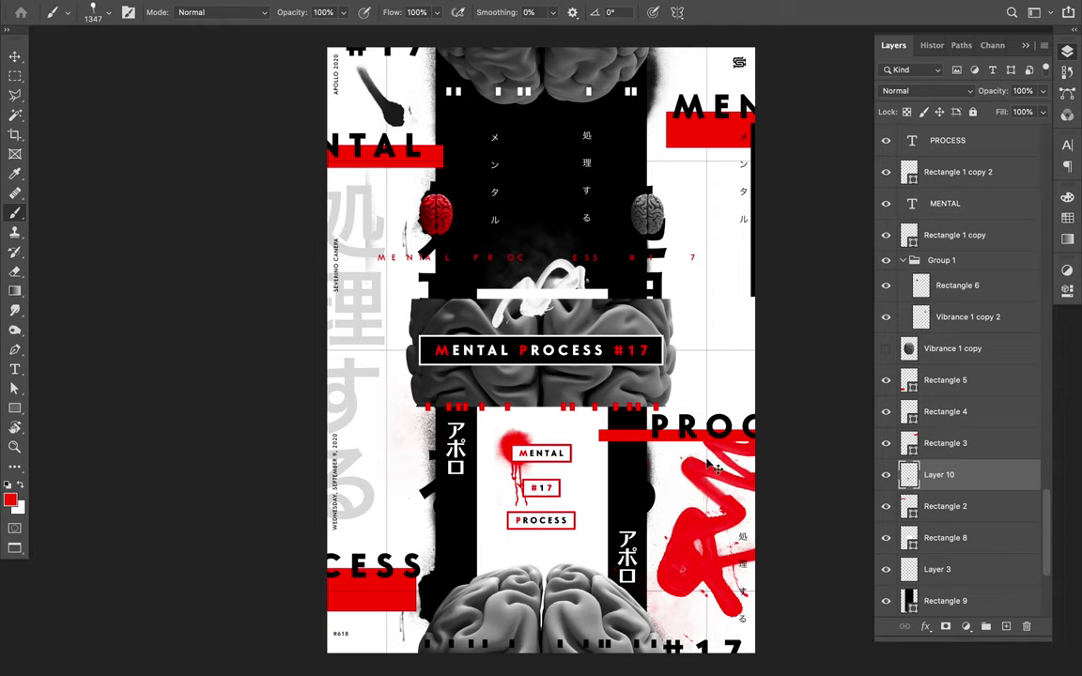
key(ctrl+z)
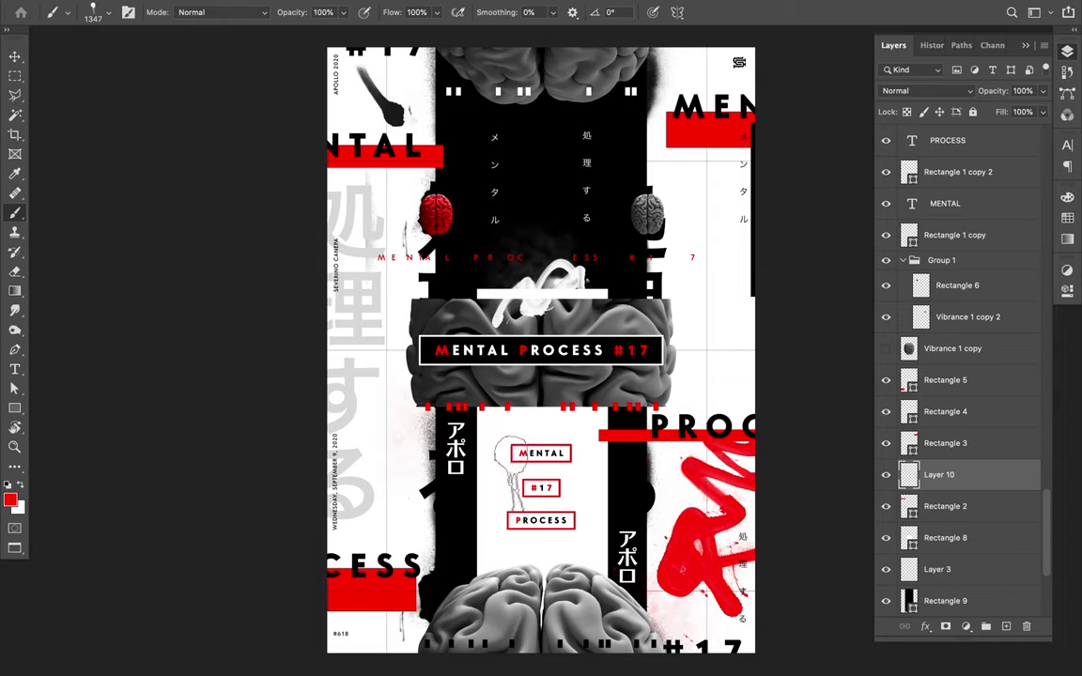
- Choose the Spray Paint brush 4 preset after trying the 88 preset
click(108, 15)
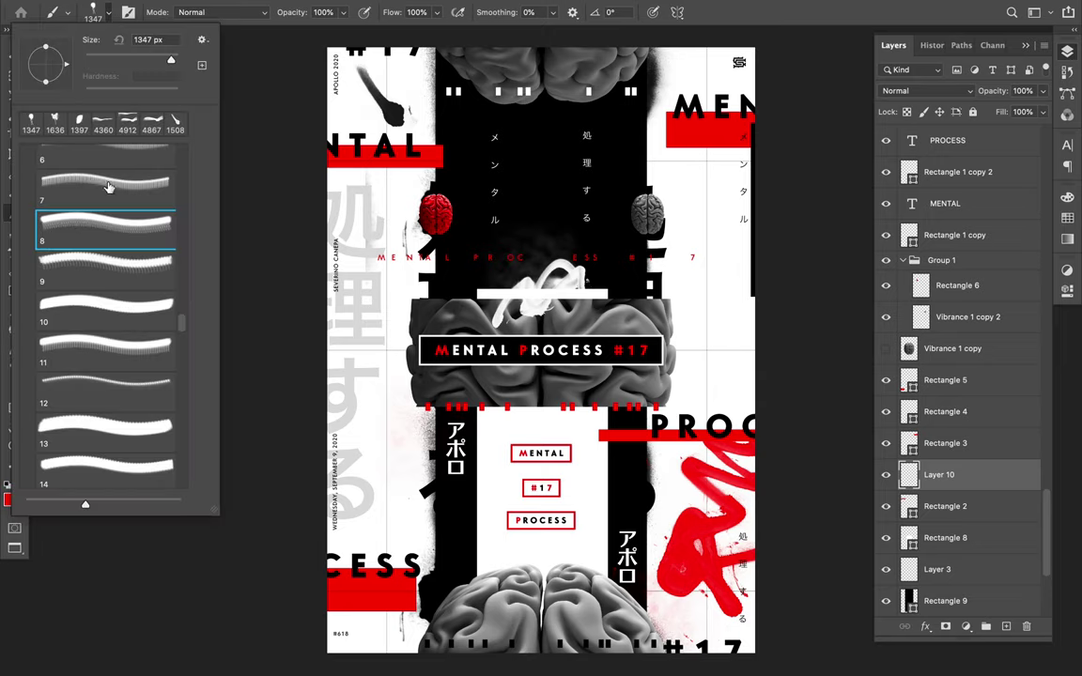
scroll(108, 188, up, 2)
scroll(108, 188, up, 1)
scroll(108, 188, up, 1)
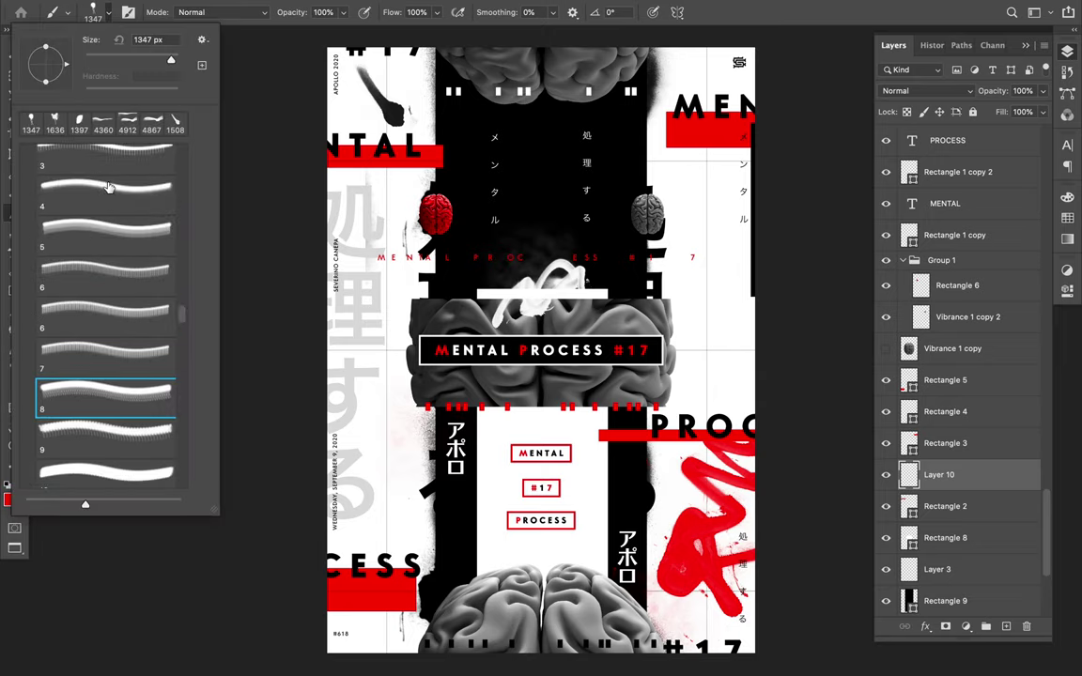
scroll(108, 188, up, 5)
click(108, 190)
scroll(138, 227, down, 1)
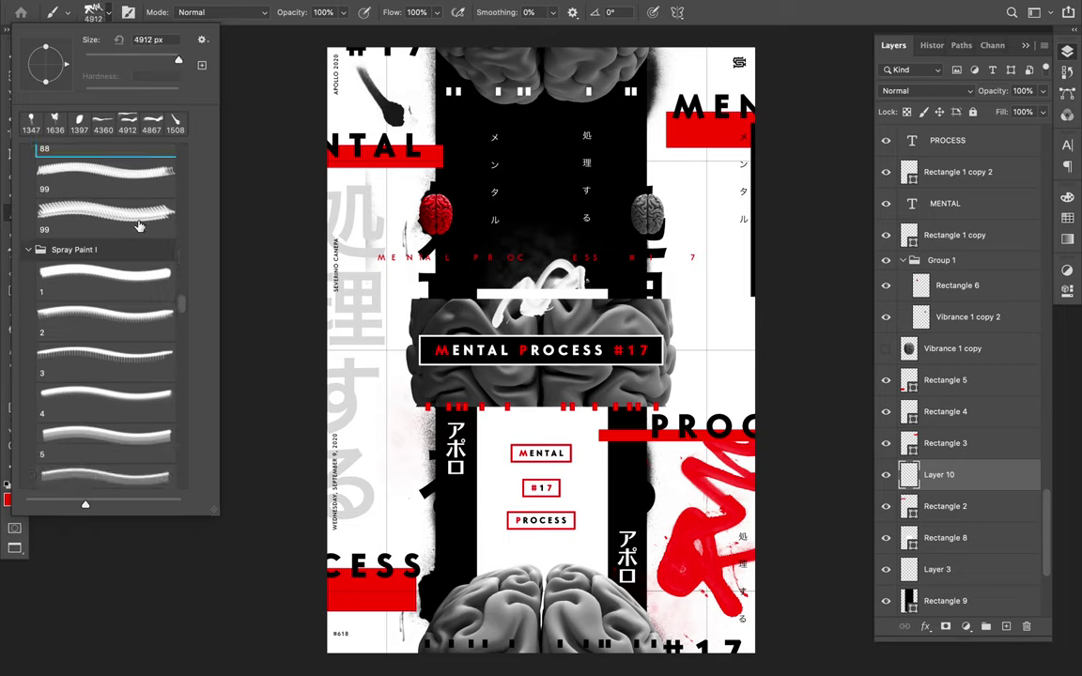
click(122, 393)
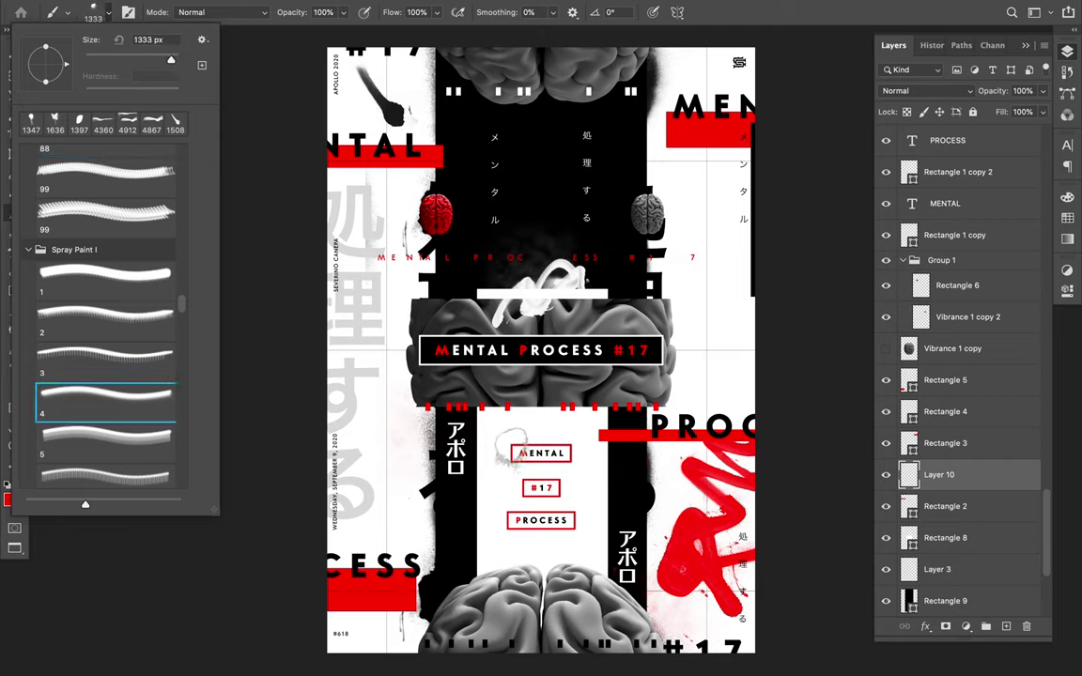
- Set the brush angle to -90° and spray a red dab beside the MENTAL box
click(615, 13)
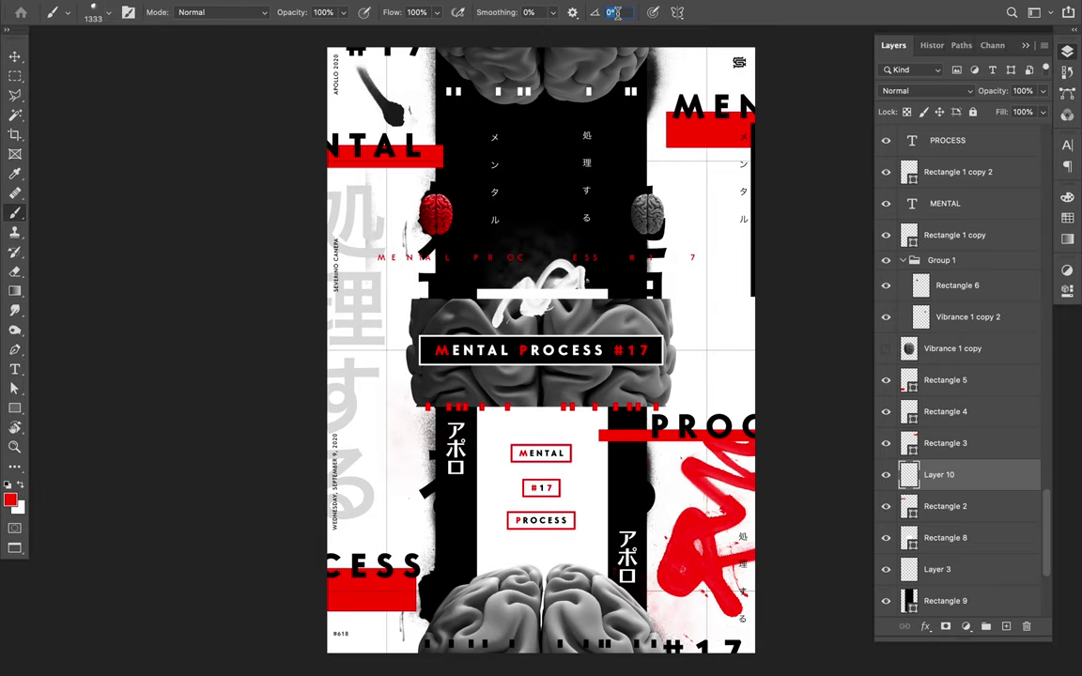
key(BackSpace)
text(-9)
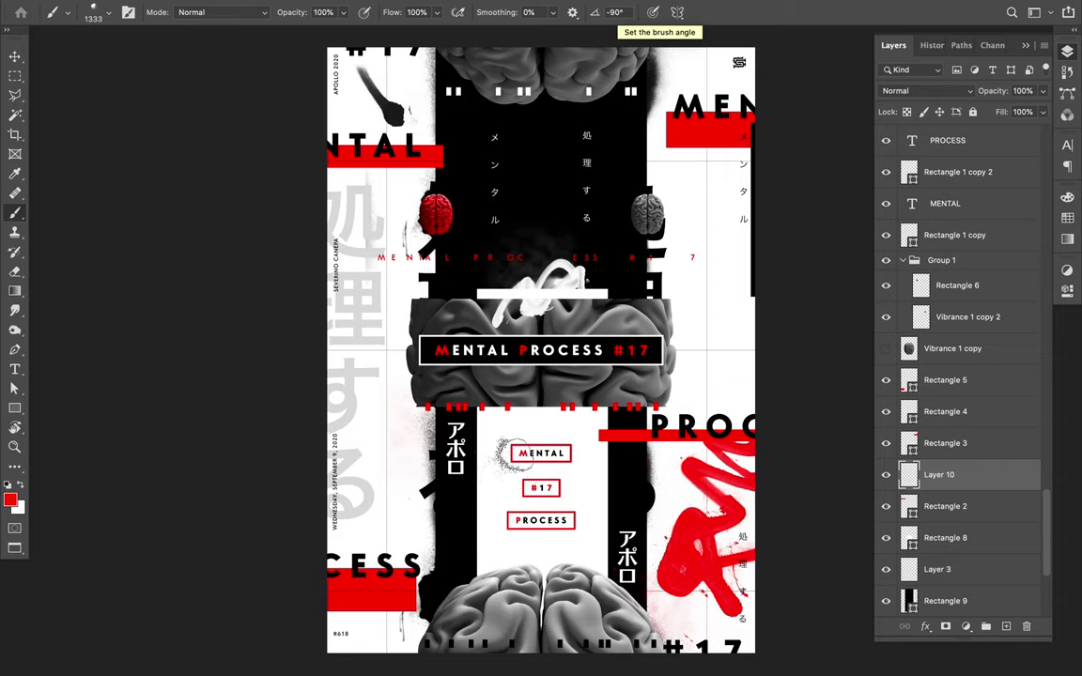
click(514, 450)
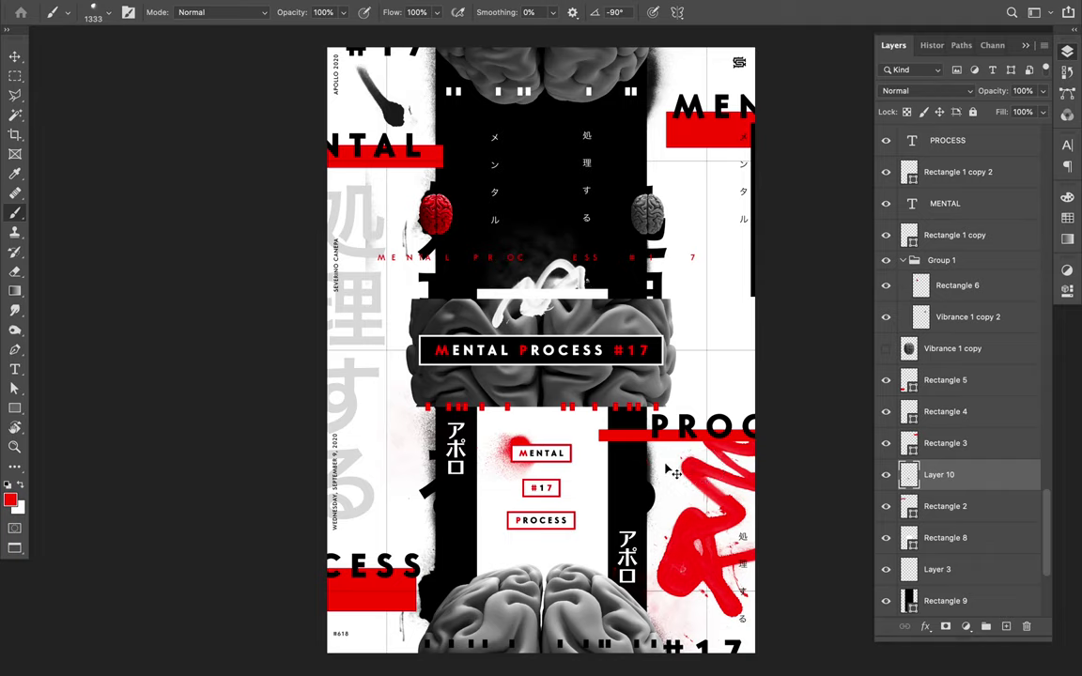
- Rotate the red spray dab and move it up onto the MENTAL box's top-left corner
key(ctrl+t)
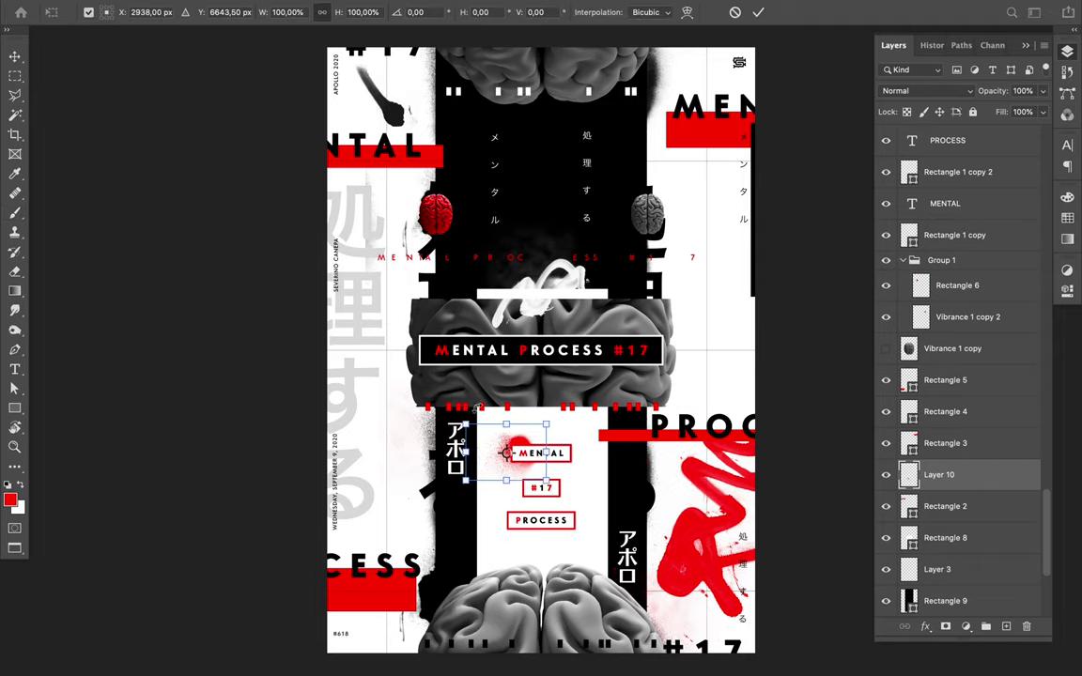
drag(485, 405, 517, 401)
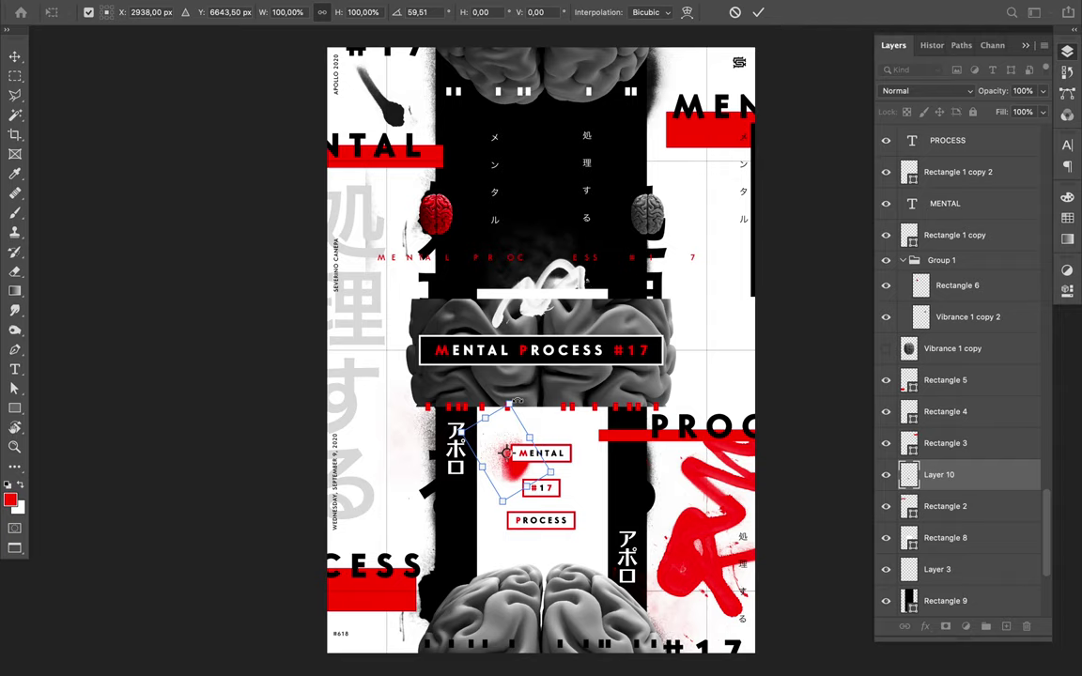
key(ctrl+h)
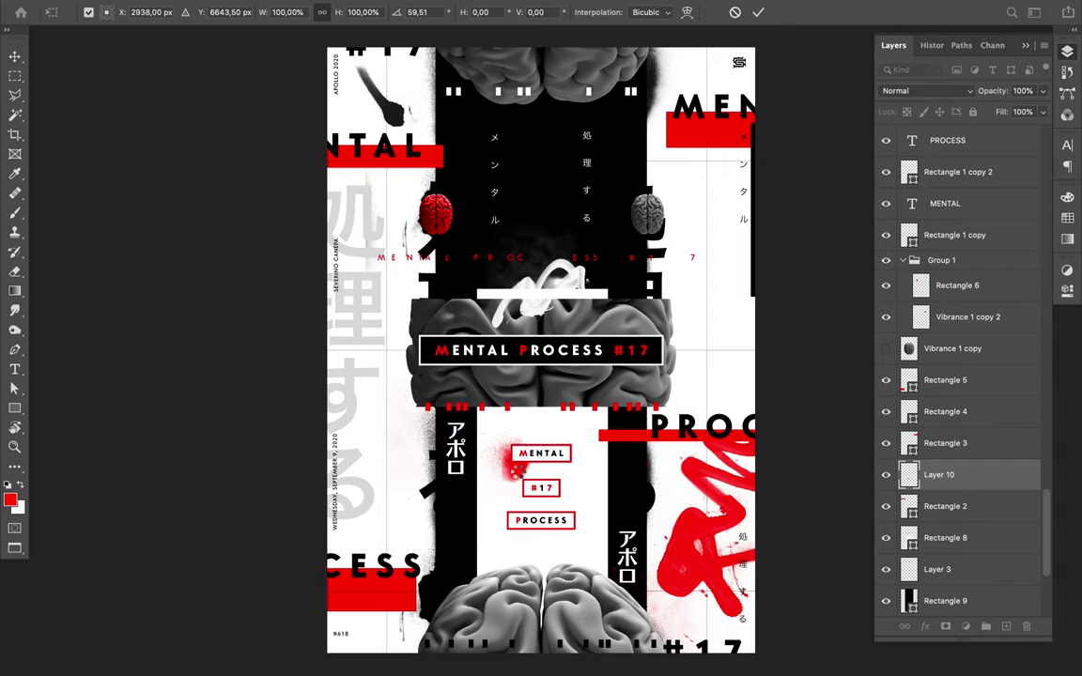
key(Return)
key(v)
drag(518, 477, 515, 462)
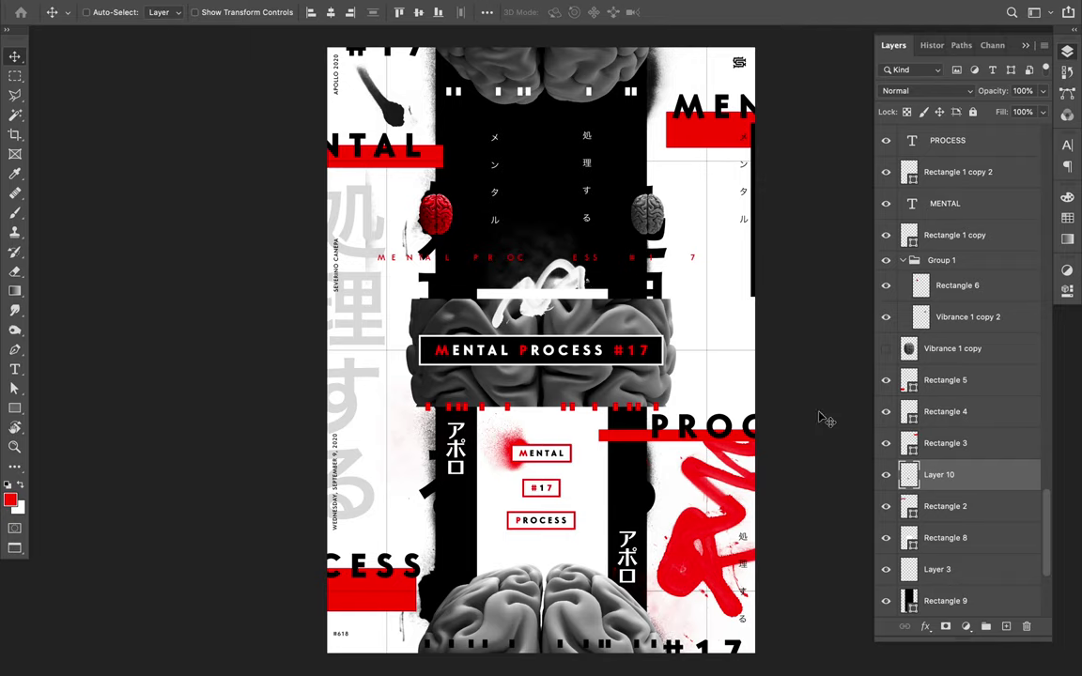
- Reduce the Rectangle 2 red bar behind NTAL to about 76.58% height
key(ctrl+plus)
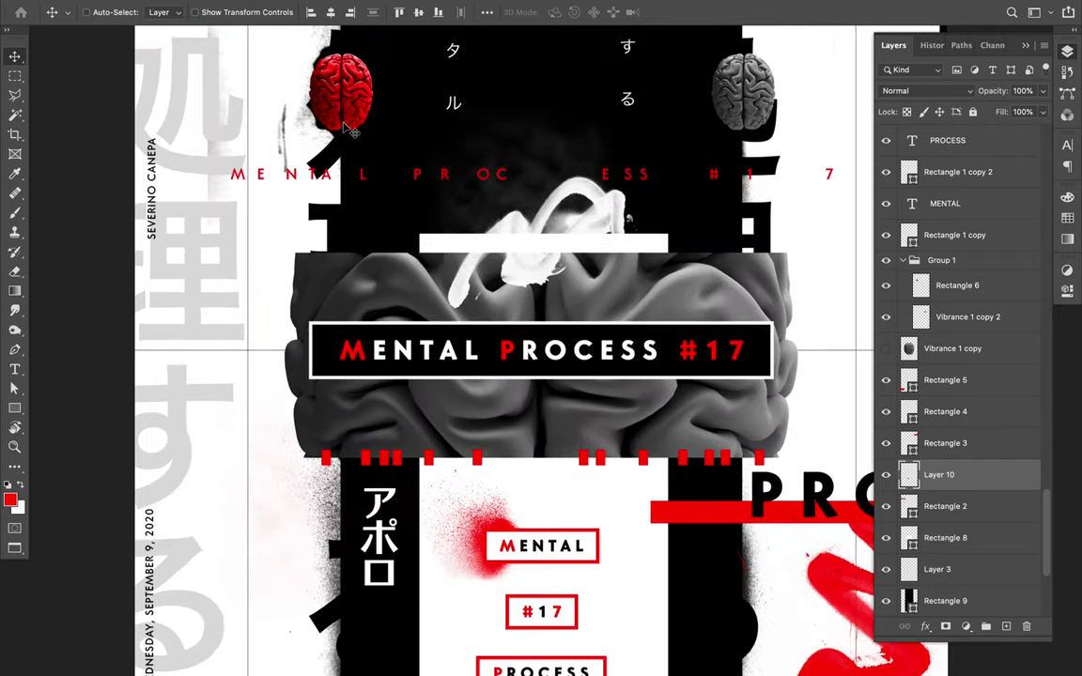
scroll(349, 132, up, 5)
scroll(349, 131, left, 2)
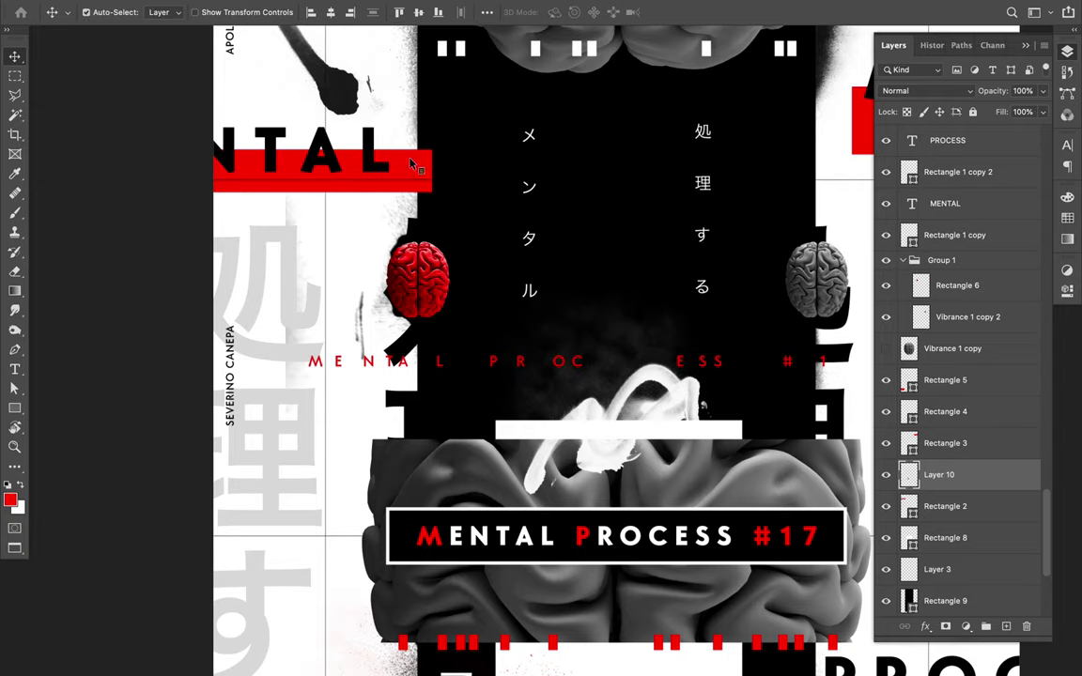
key(alt+bracketleft)
key(ctrl)
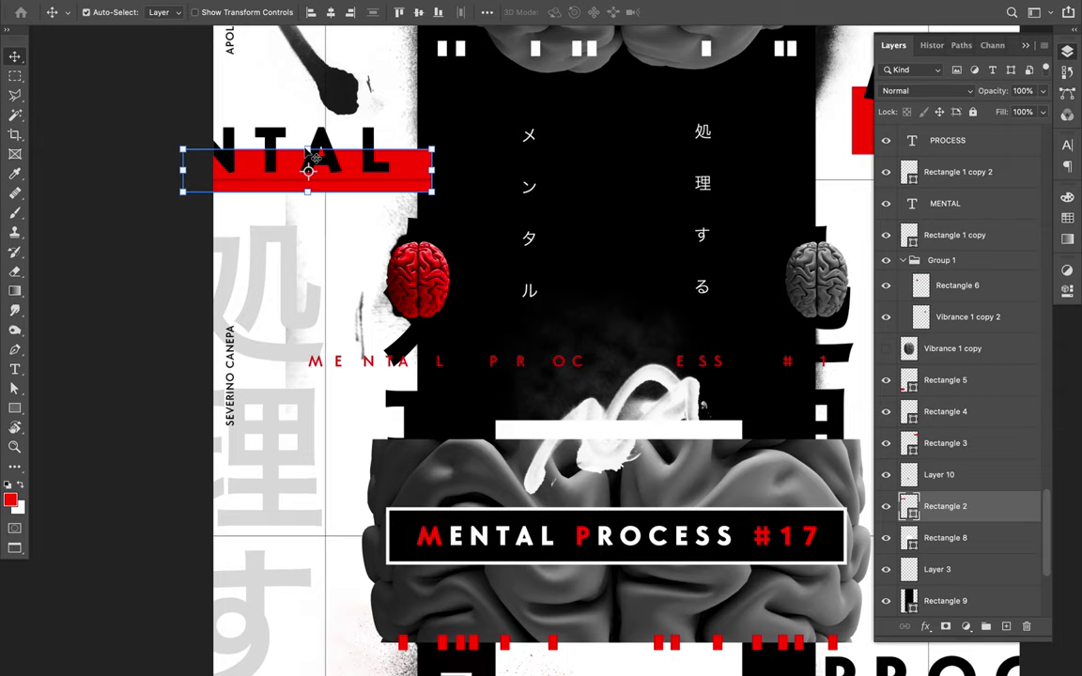
key(ctrl+t)
drag(308, 146, 307, 155)
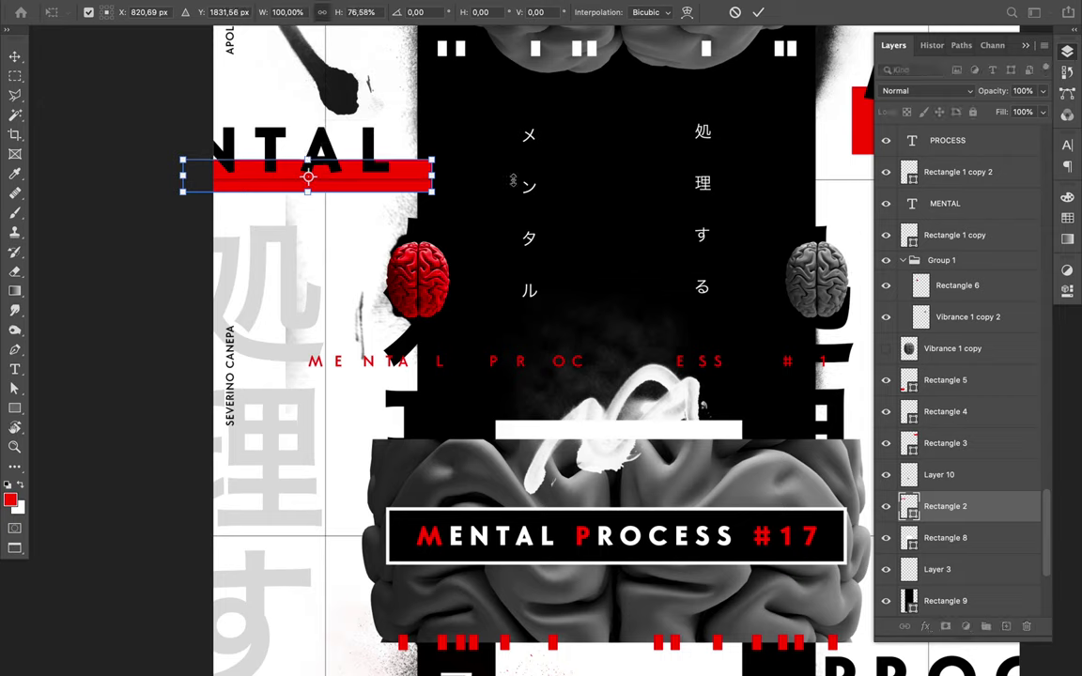
key(Return)
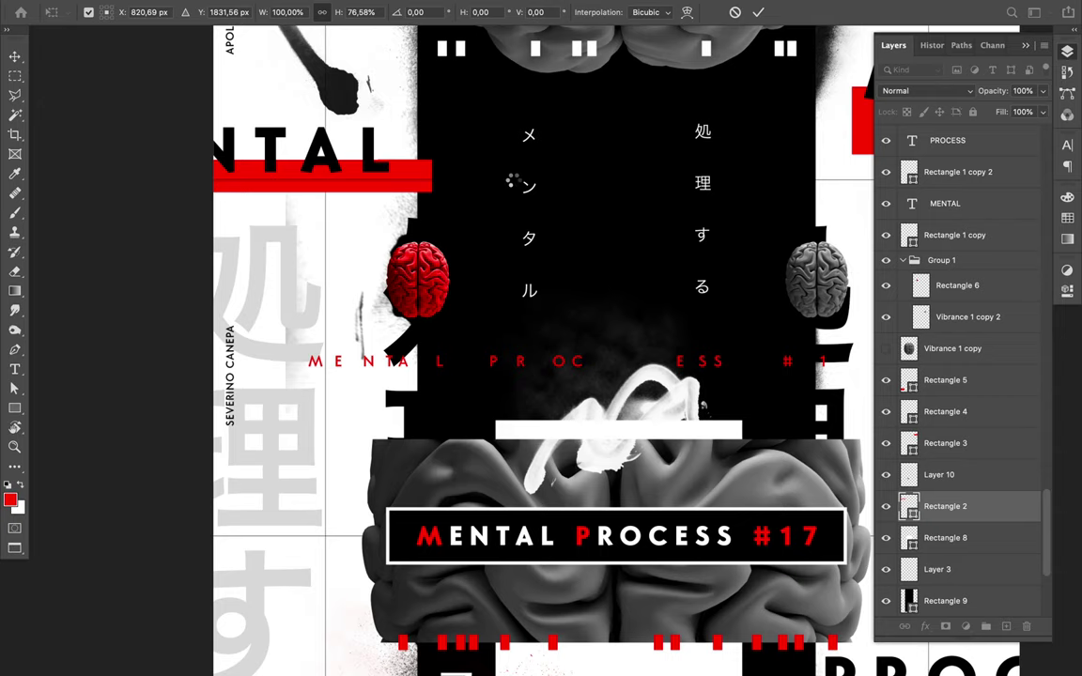
key(ctrl+0)
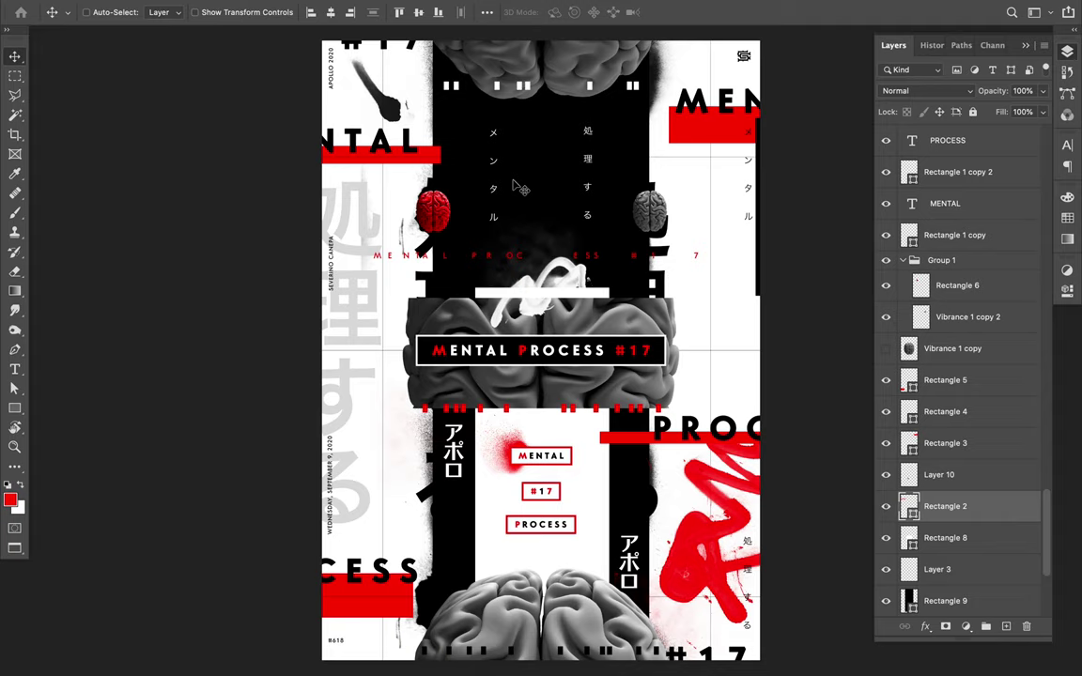
- Nudge the red Rectangle 5 bar under CESS up a few pixels
ctrl+click(367, 616)
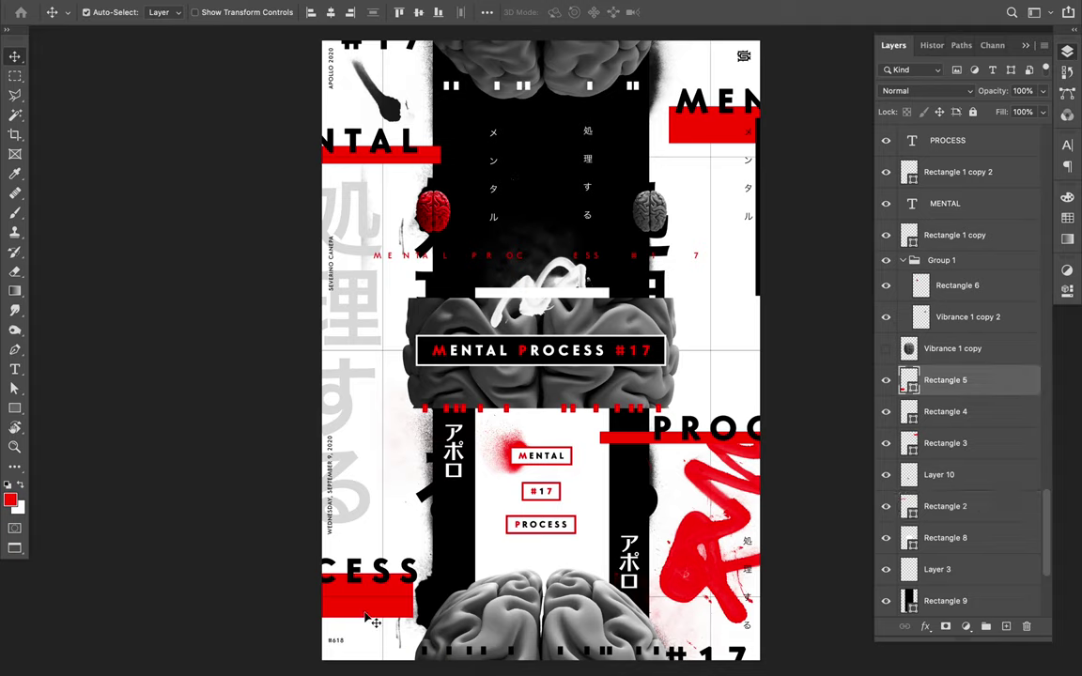
key(Up)
key(Up)
key(ctrl)
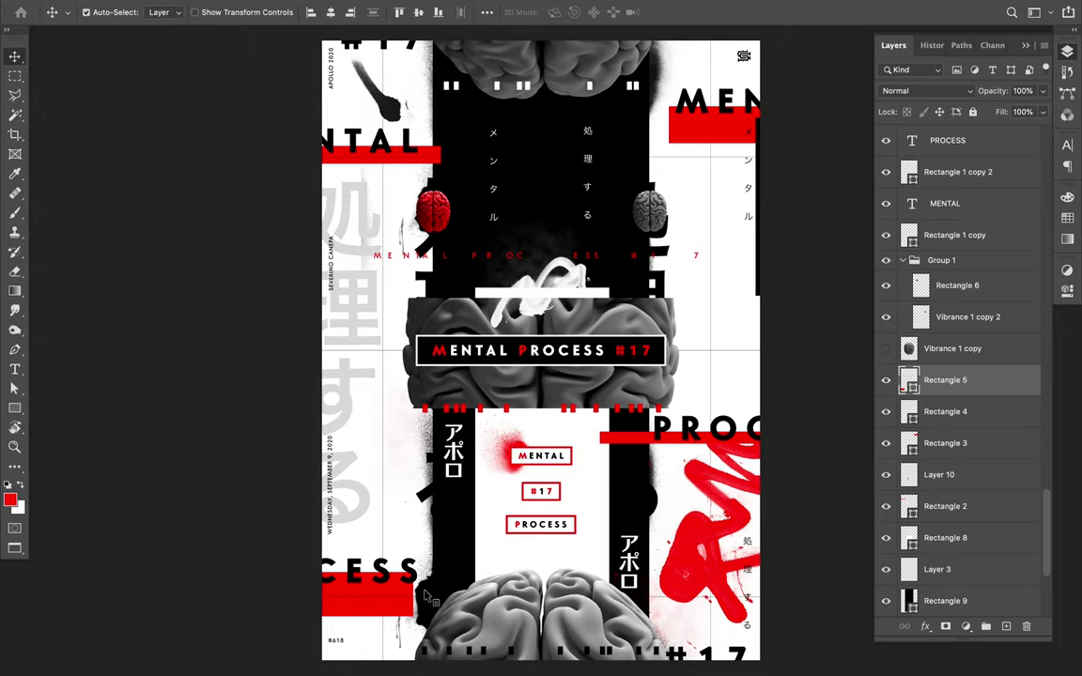
key(ctrl+alt)
- Cycle screen modes to show the poster full screen, then stop the screen recording
key(f)
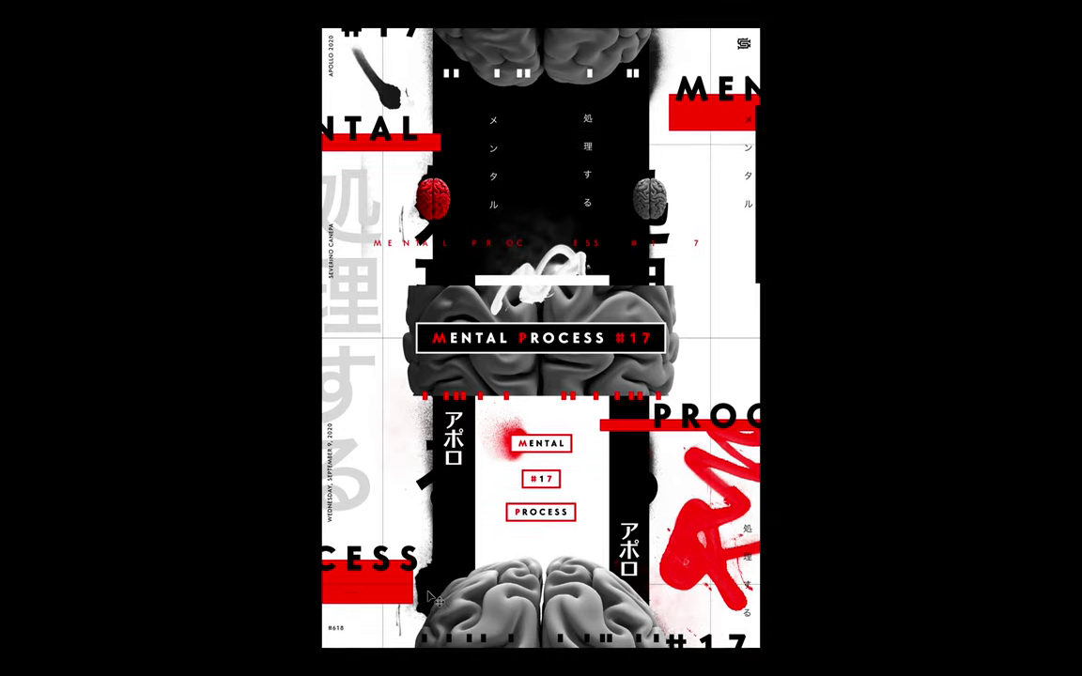
key(f)
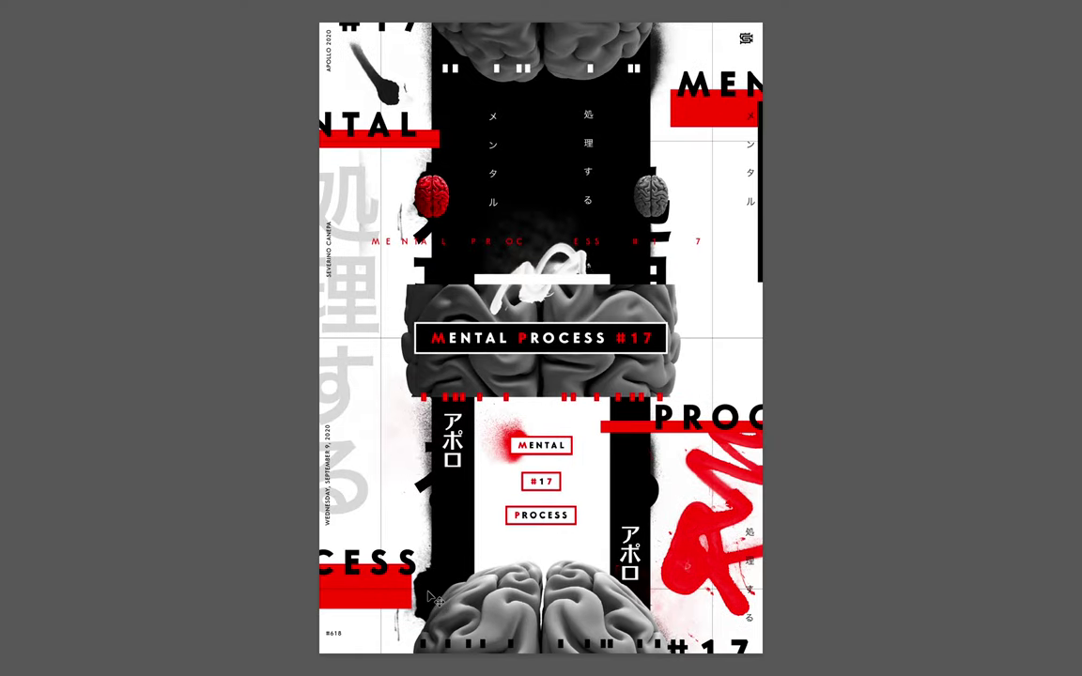
key(f)
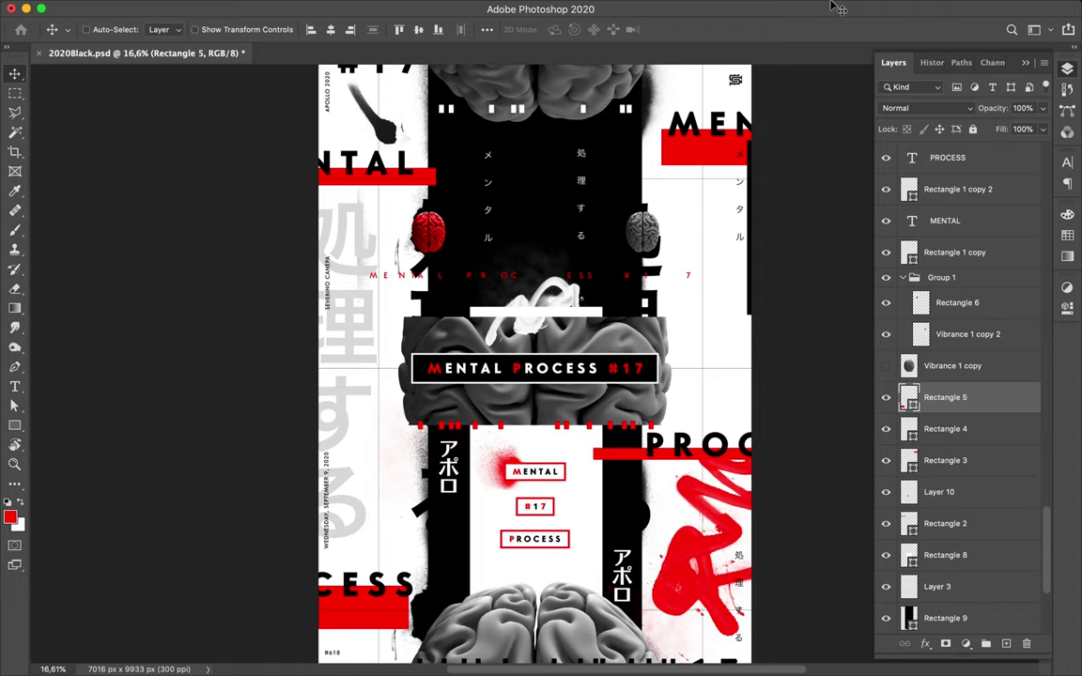
key(f)
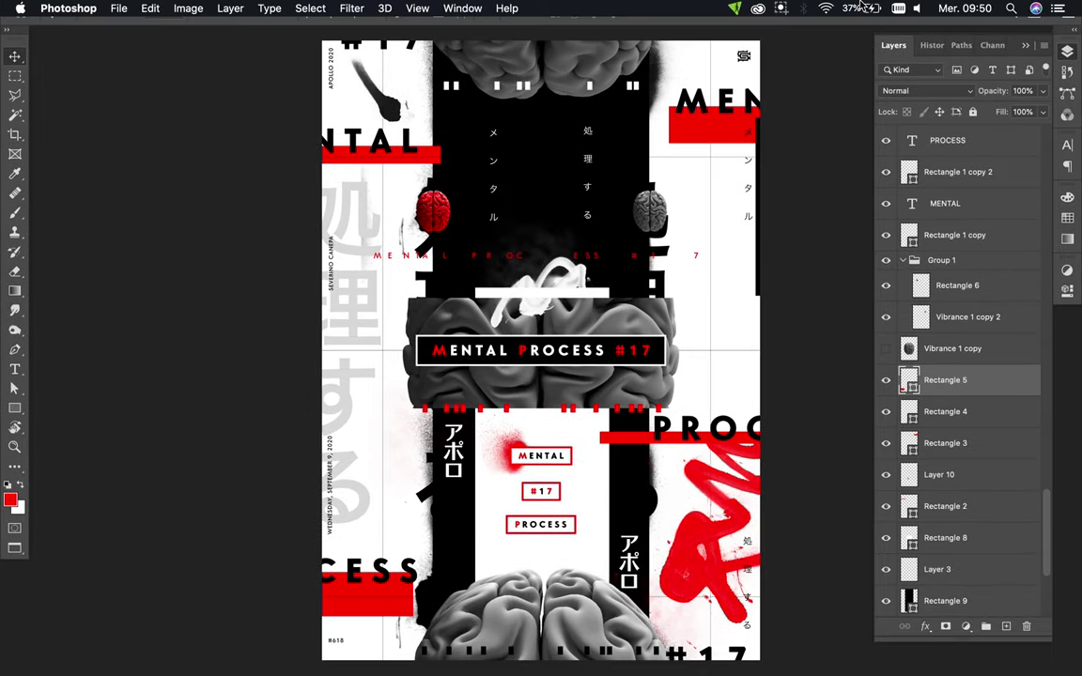
click(784, 8)
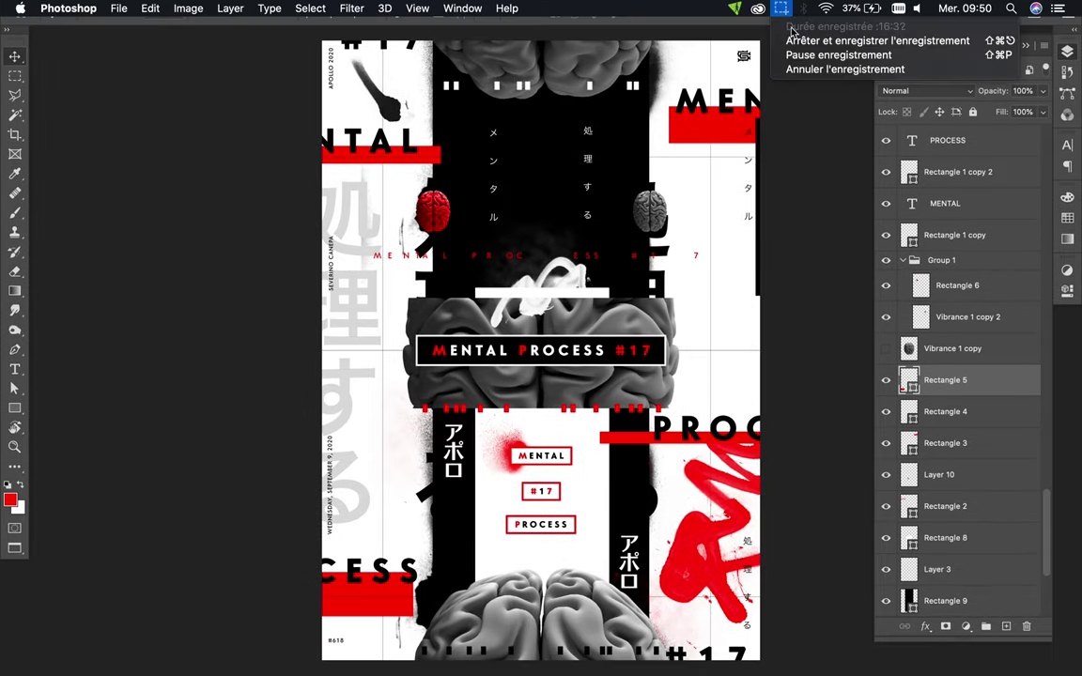
click(795, 42)
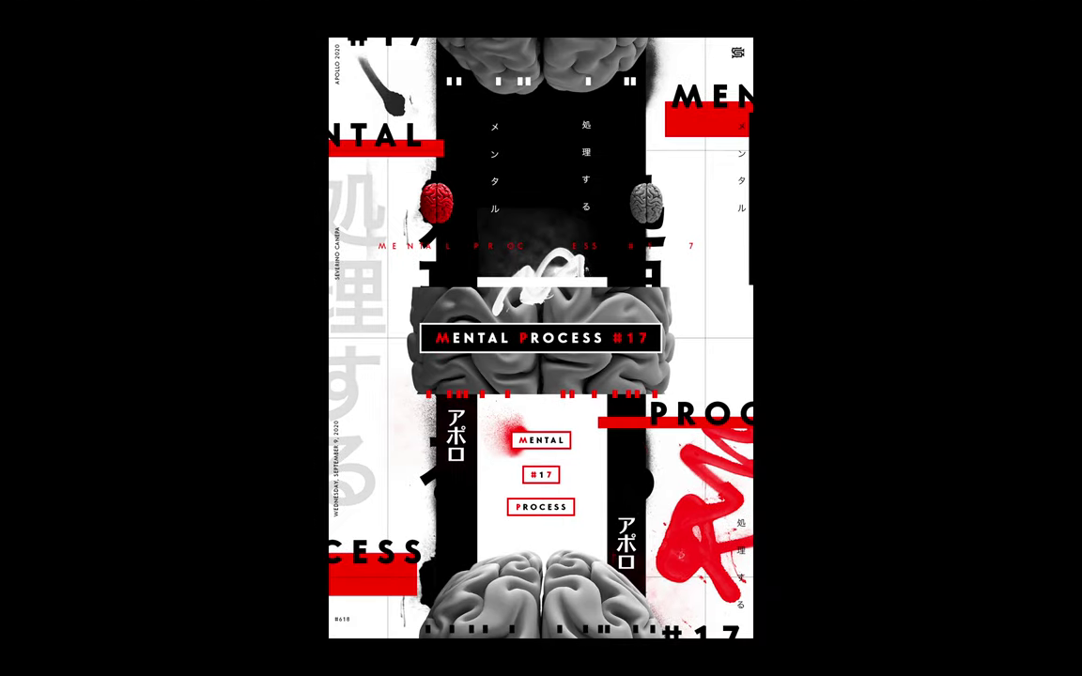